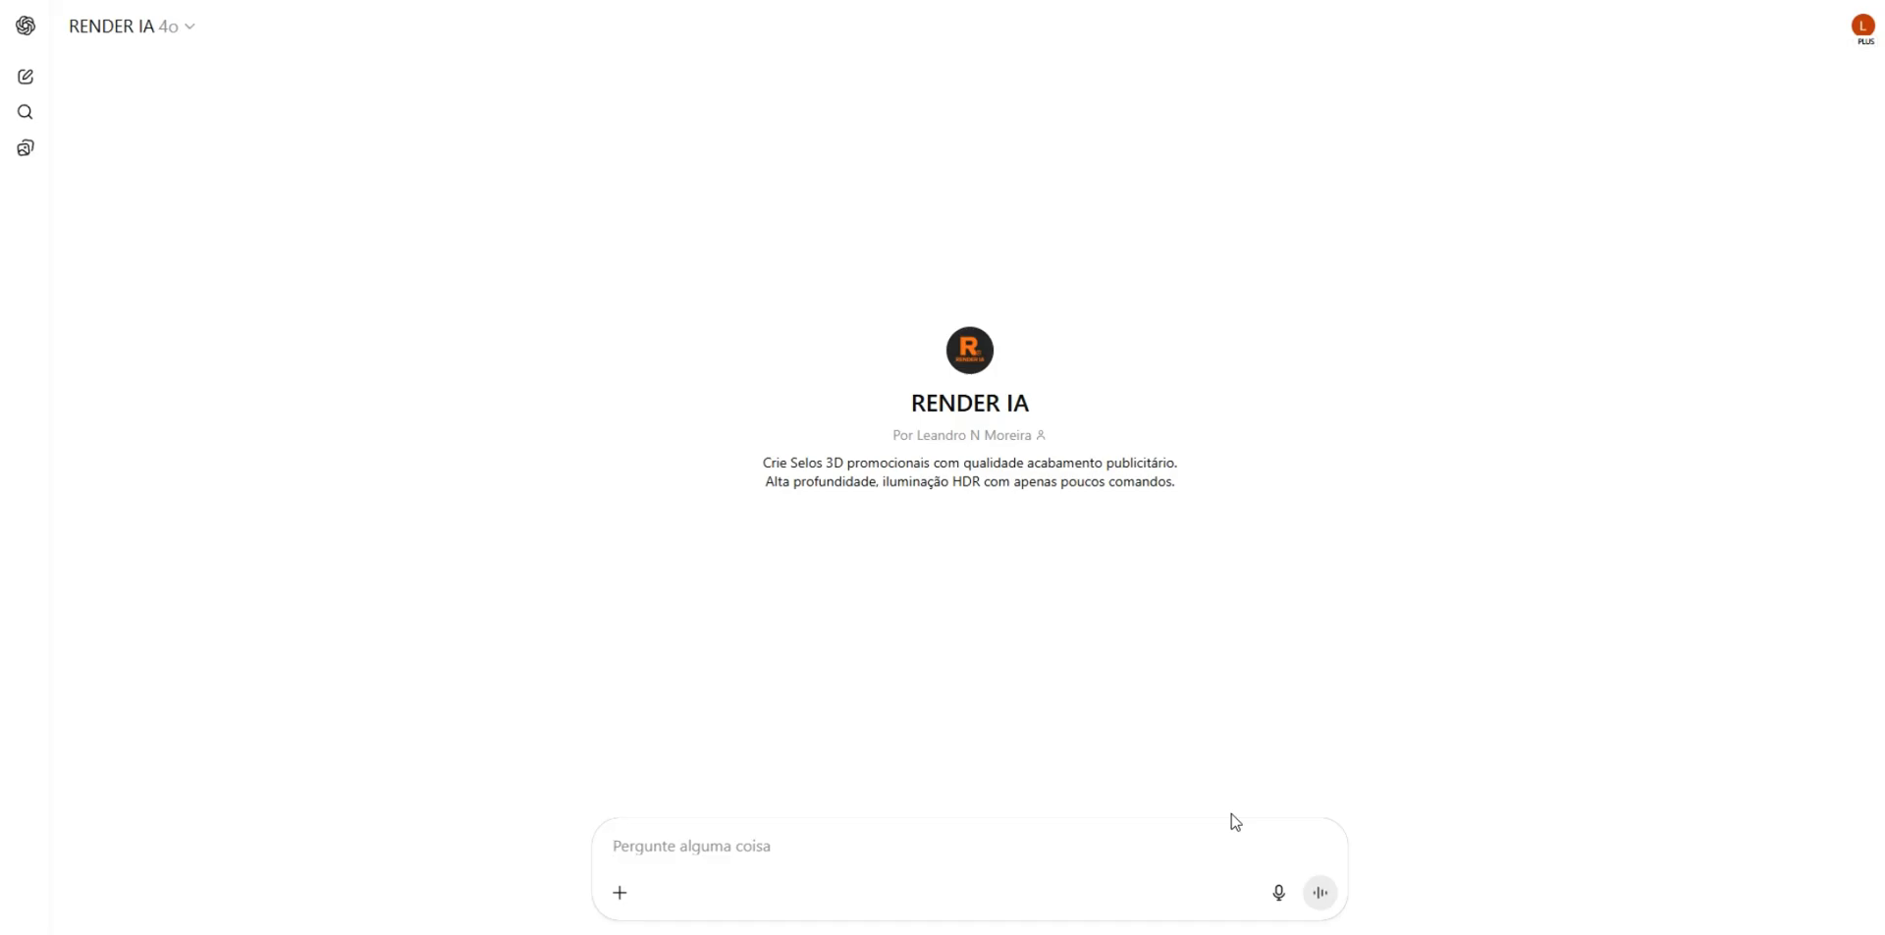
- Request the command list with "MENU" and its guided examples with "GUIADOS"
{"action": "type", "text": "MENU"}
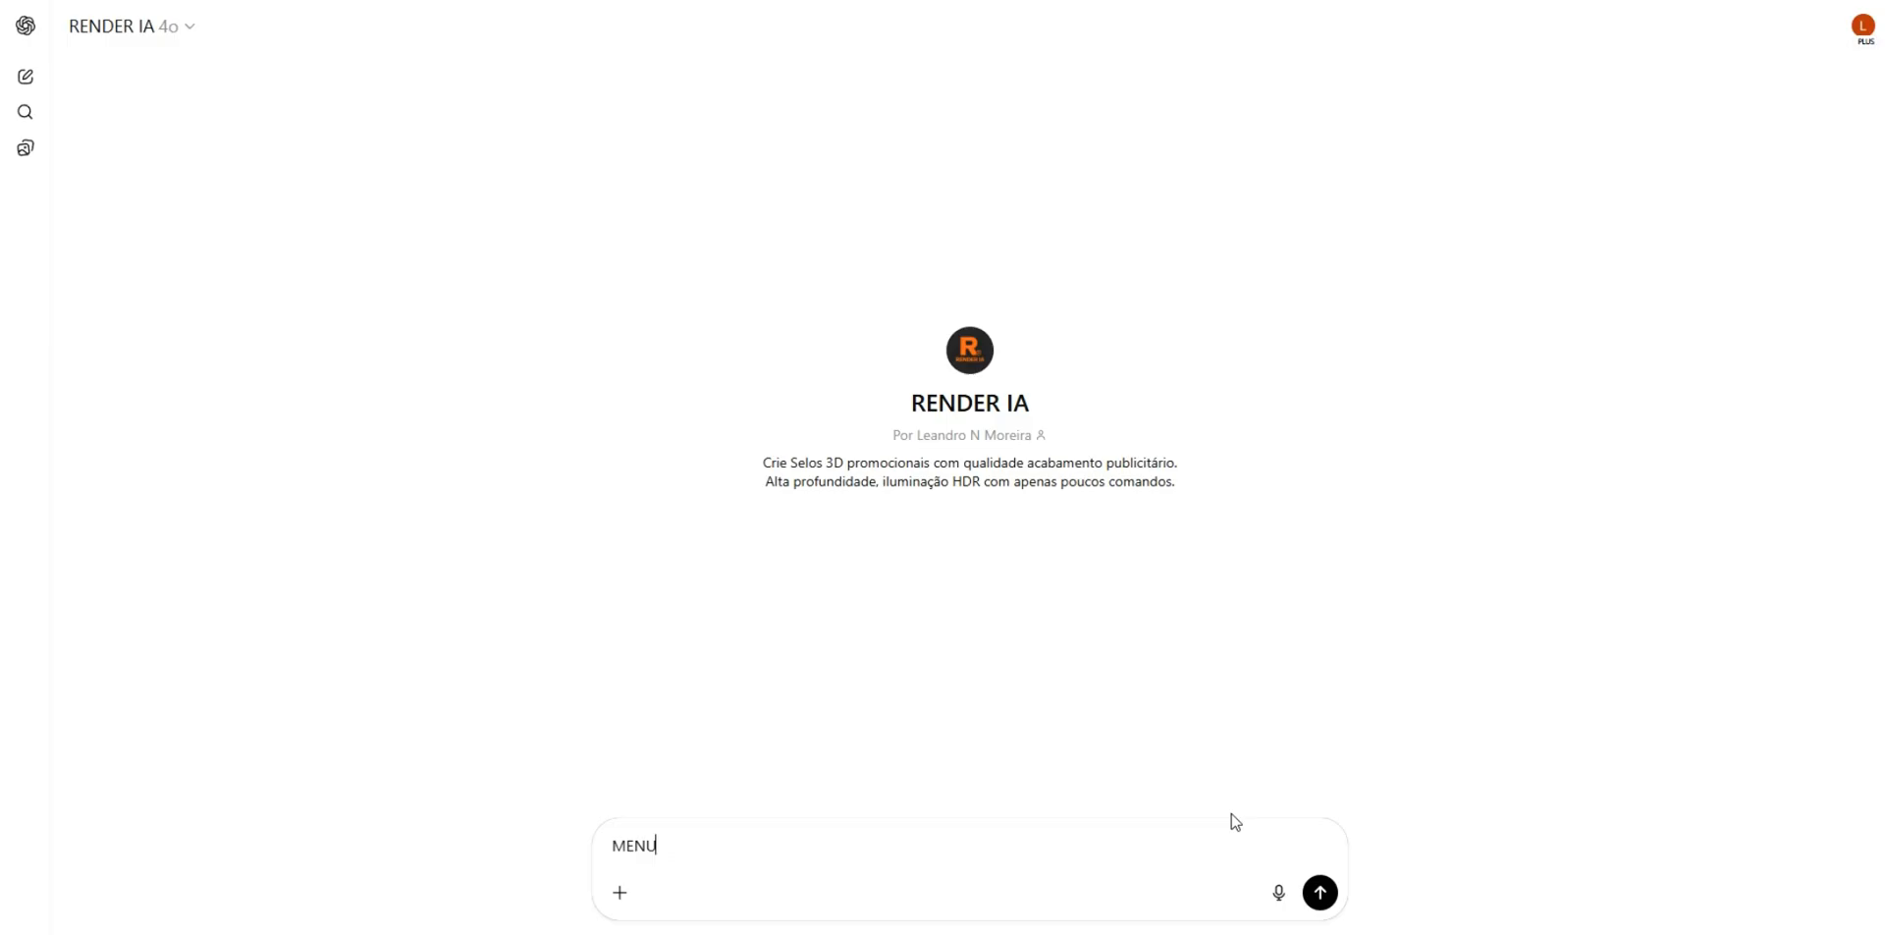
{"action": "key", "text": "Return"}
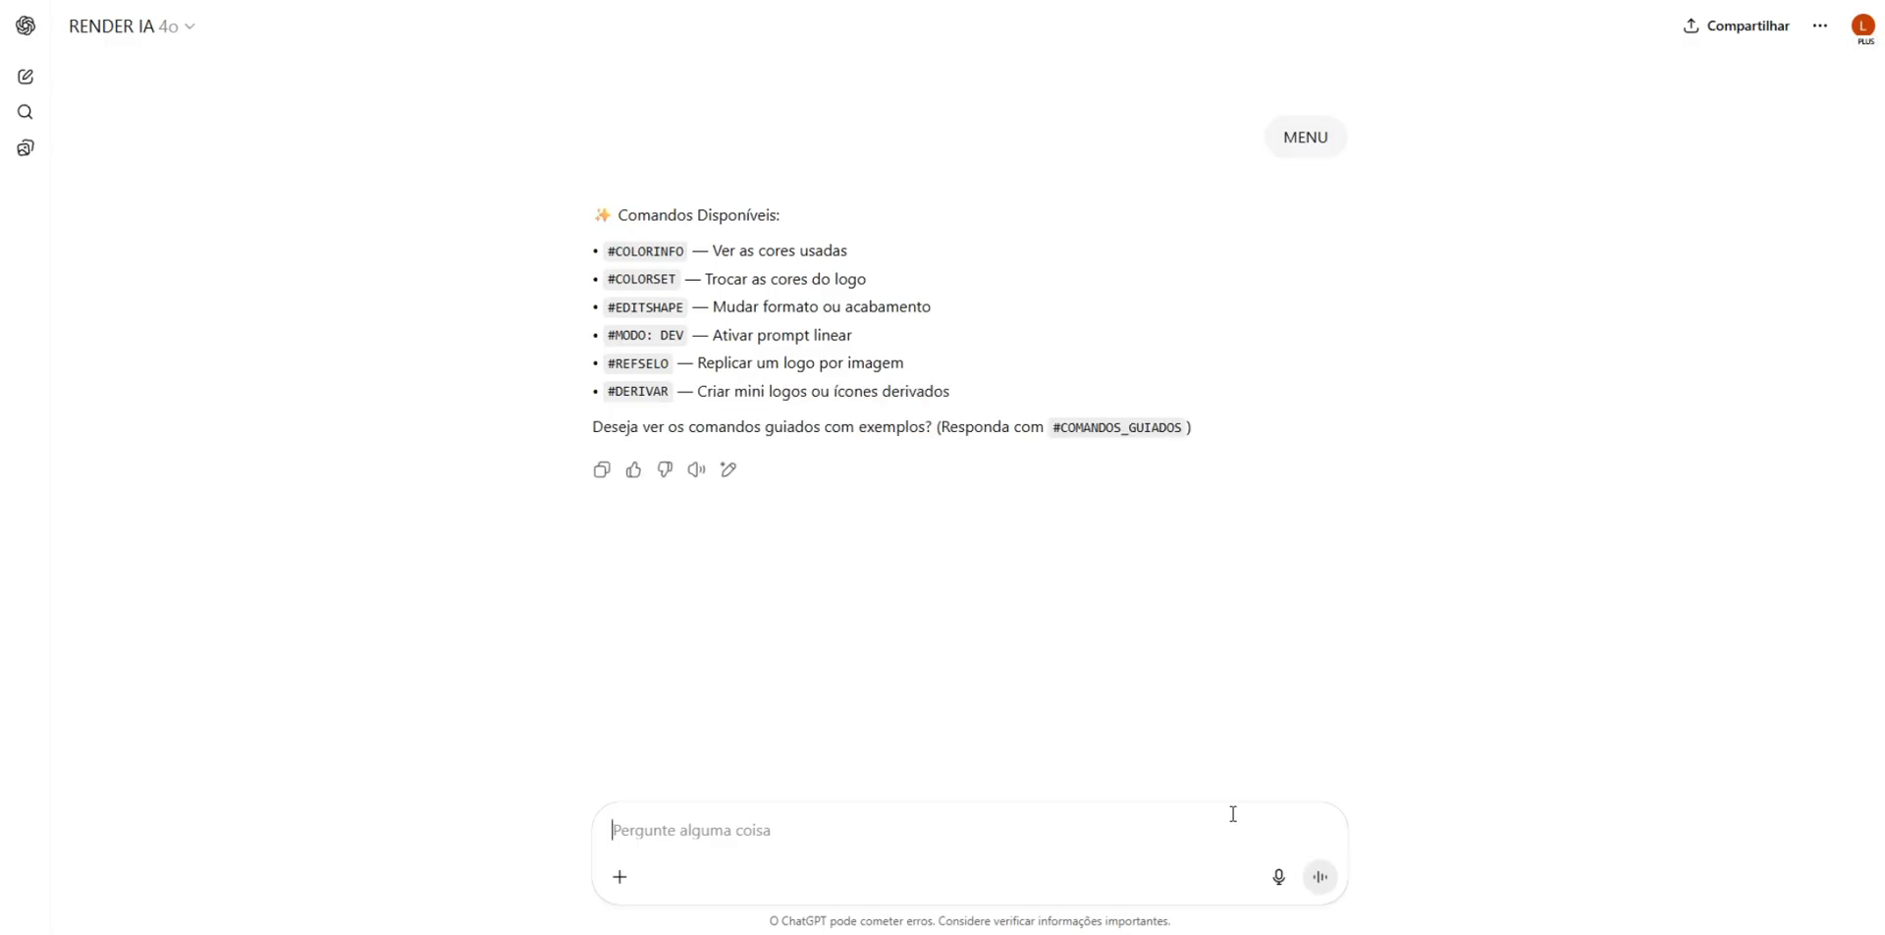
{"action": "type", "text": "GUIADOS"}
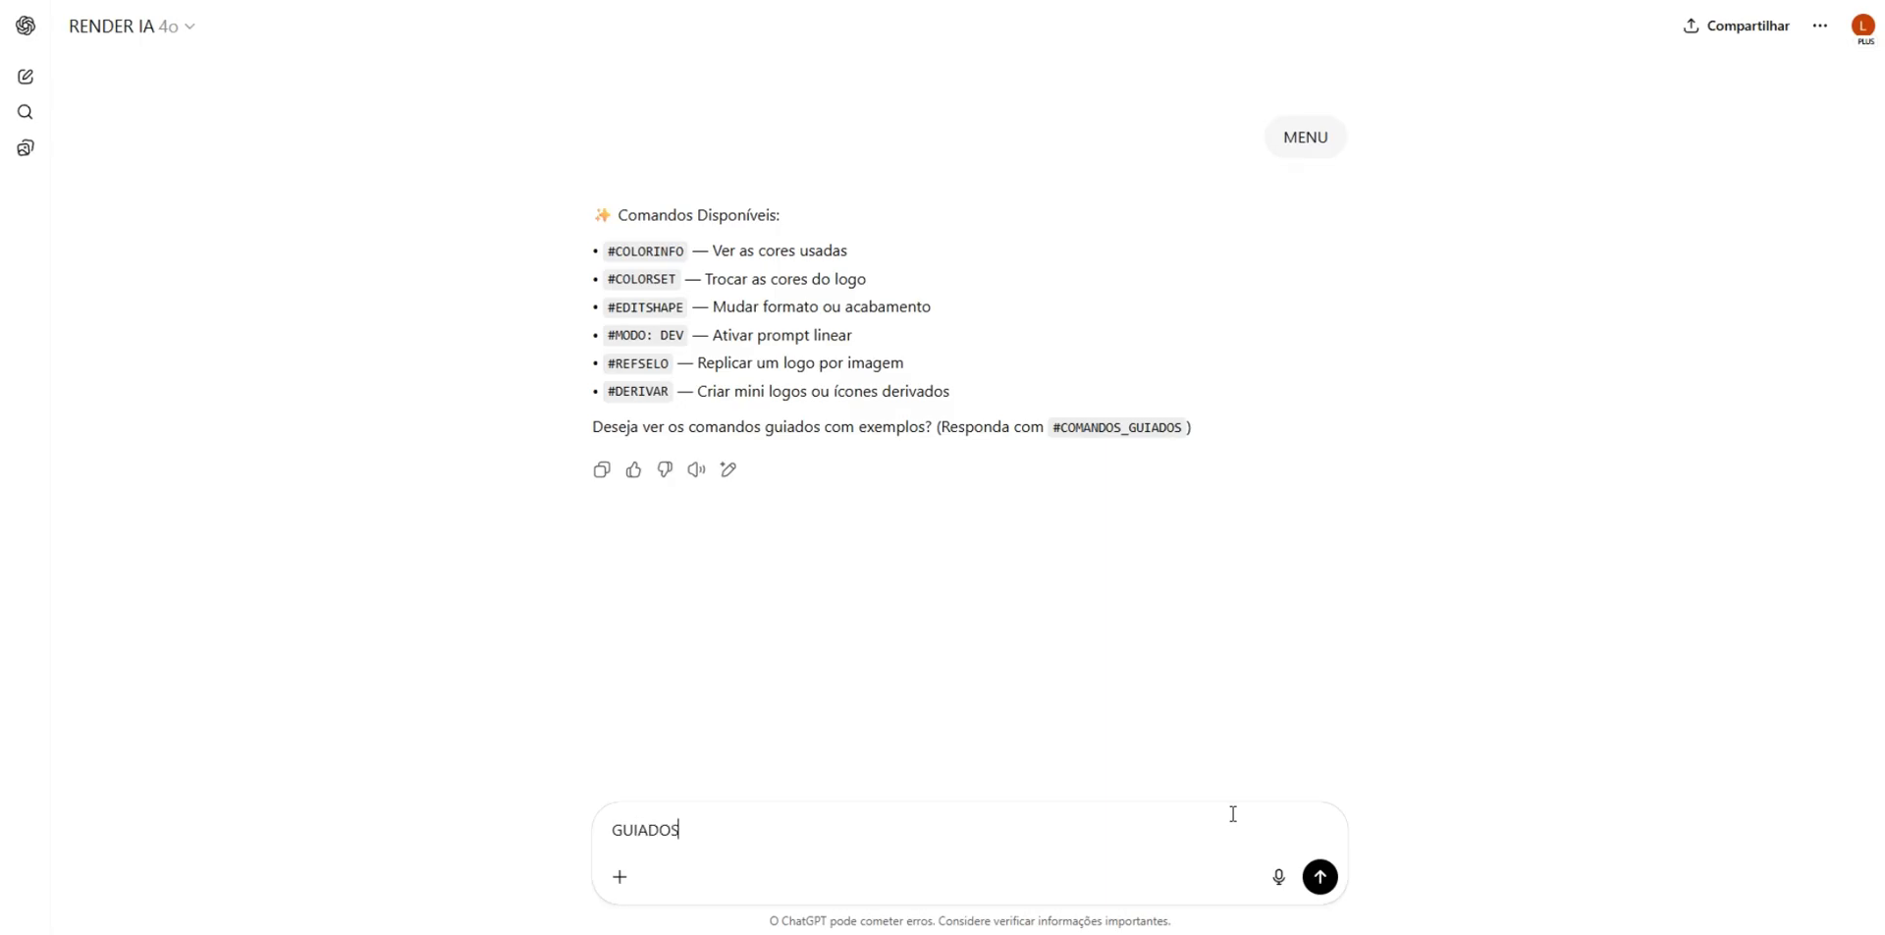
{"action": "key", "text": "Return"}
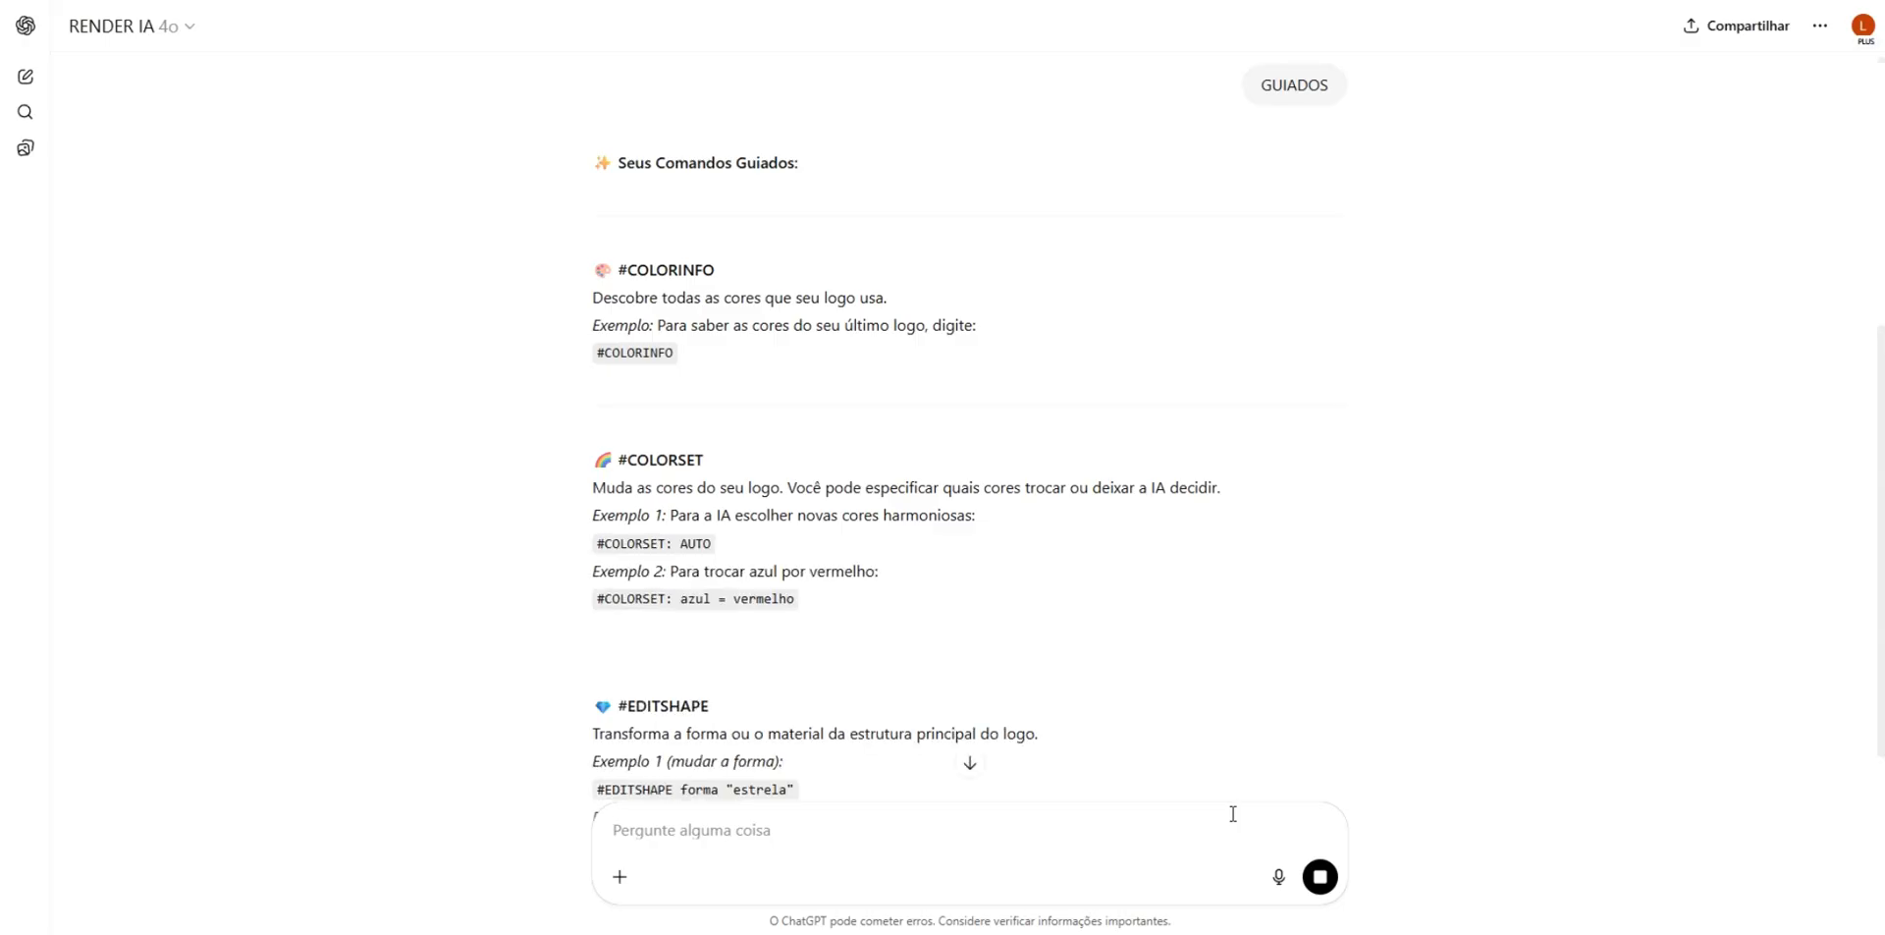
- Read through the guided command examples and find #REFSELO, the command for replicating a logo from an image
{"action": "scroll", "coordinate": [1140, 609], "scroll_direction": "down", "scroll_amount": 2}
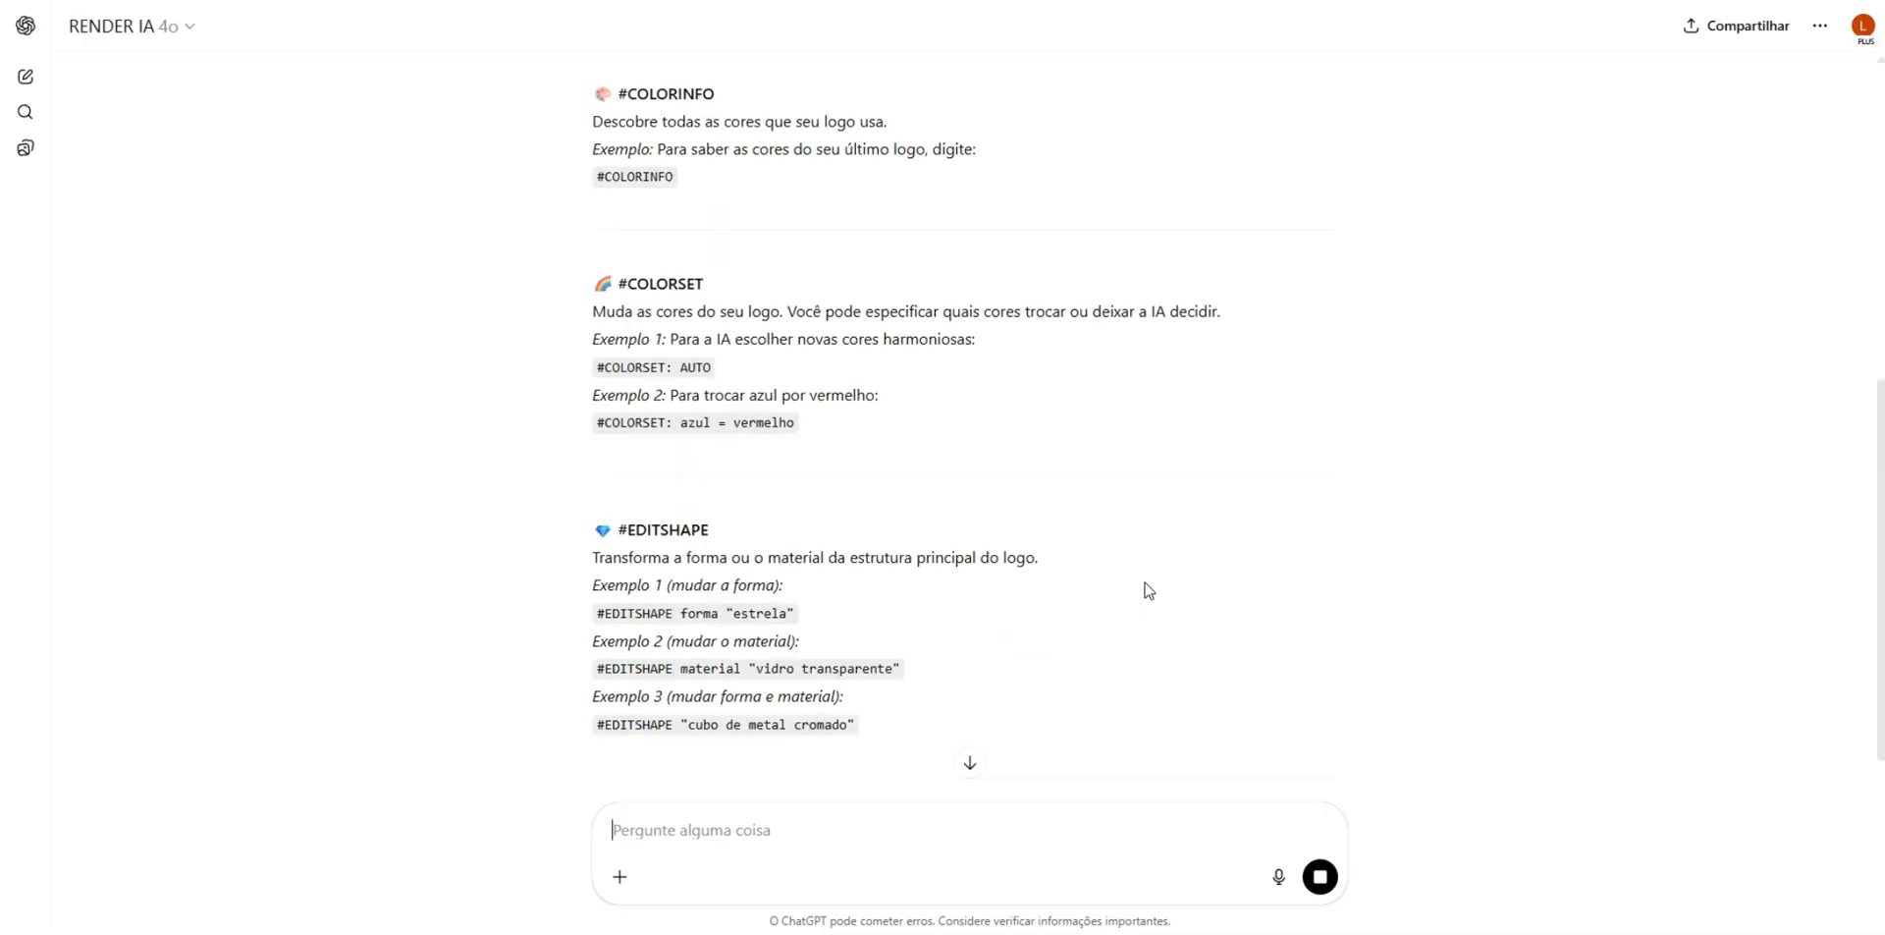
{"action": "scroll", "coordinate": [1148, 589], "scroll_direction": "down", "scroll_amount": 2}
{"action": "scroll", "coordinate": [1150, 589], "scroll_direction": "down", "scroll_amount": 4}
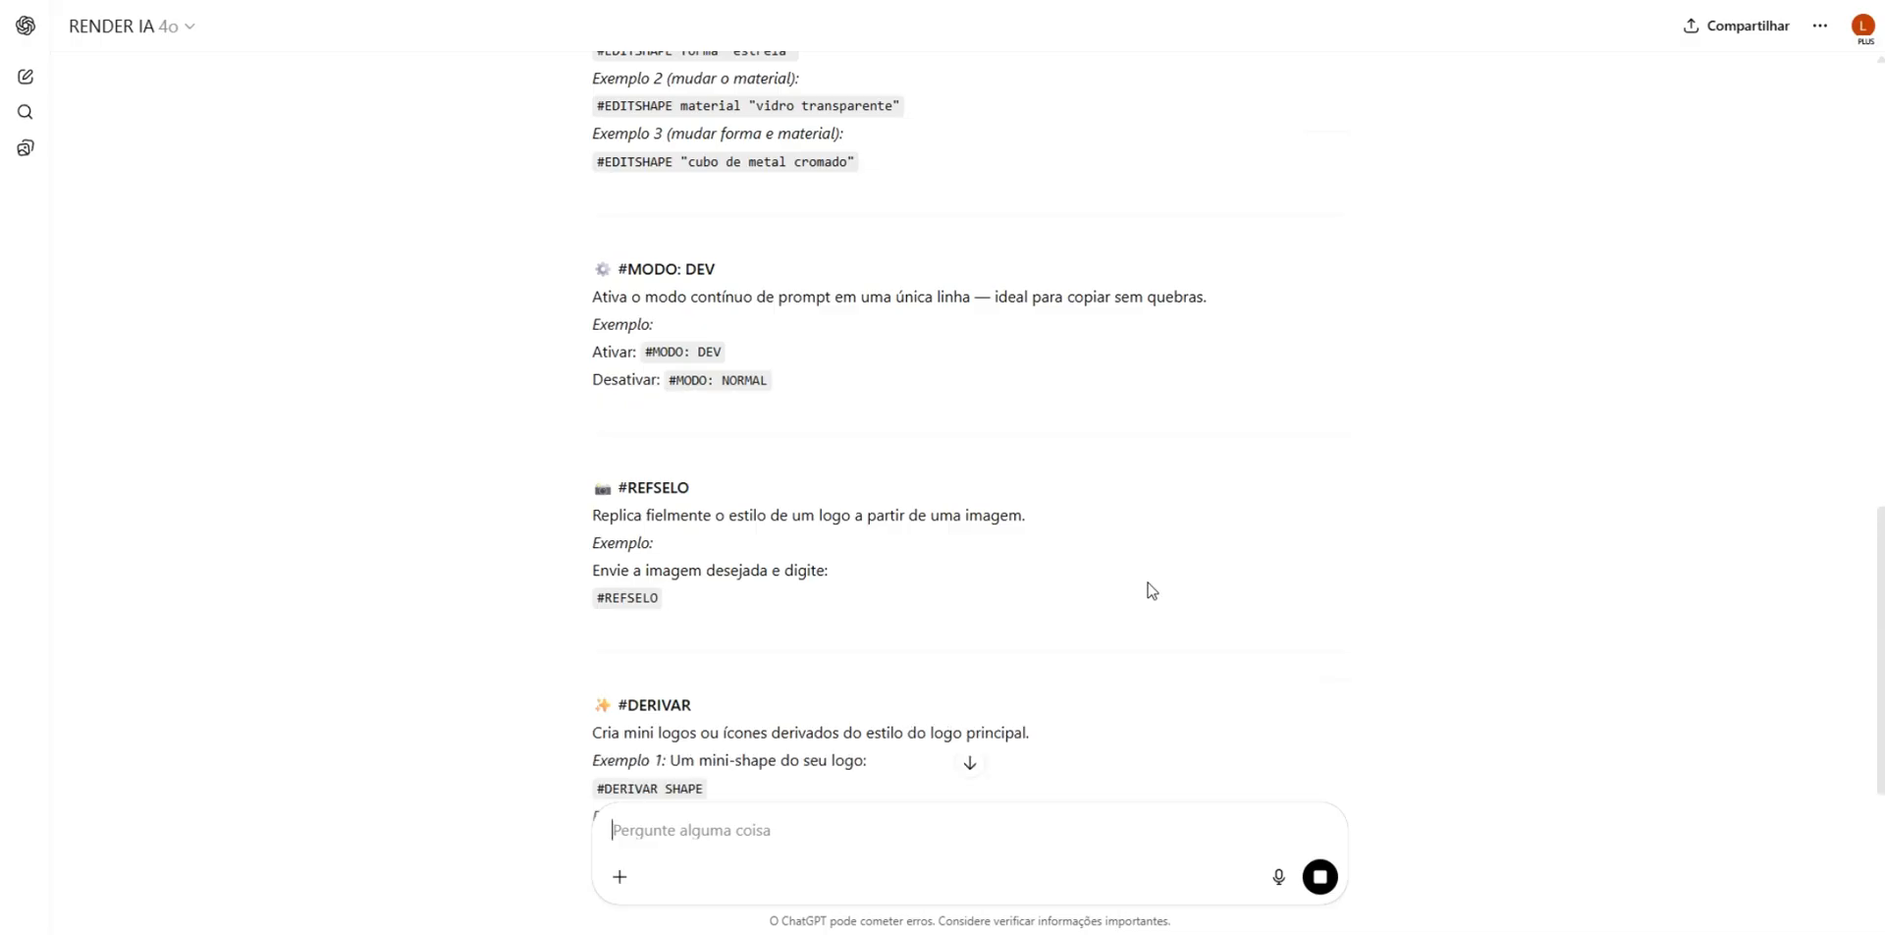
{"action": "scroll", "coordinate": [1153, 589], "scroll_direction": "down", "scroll_amount": 2}
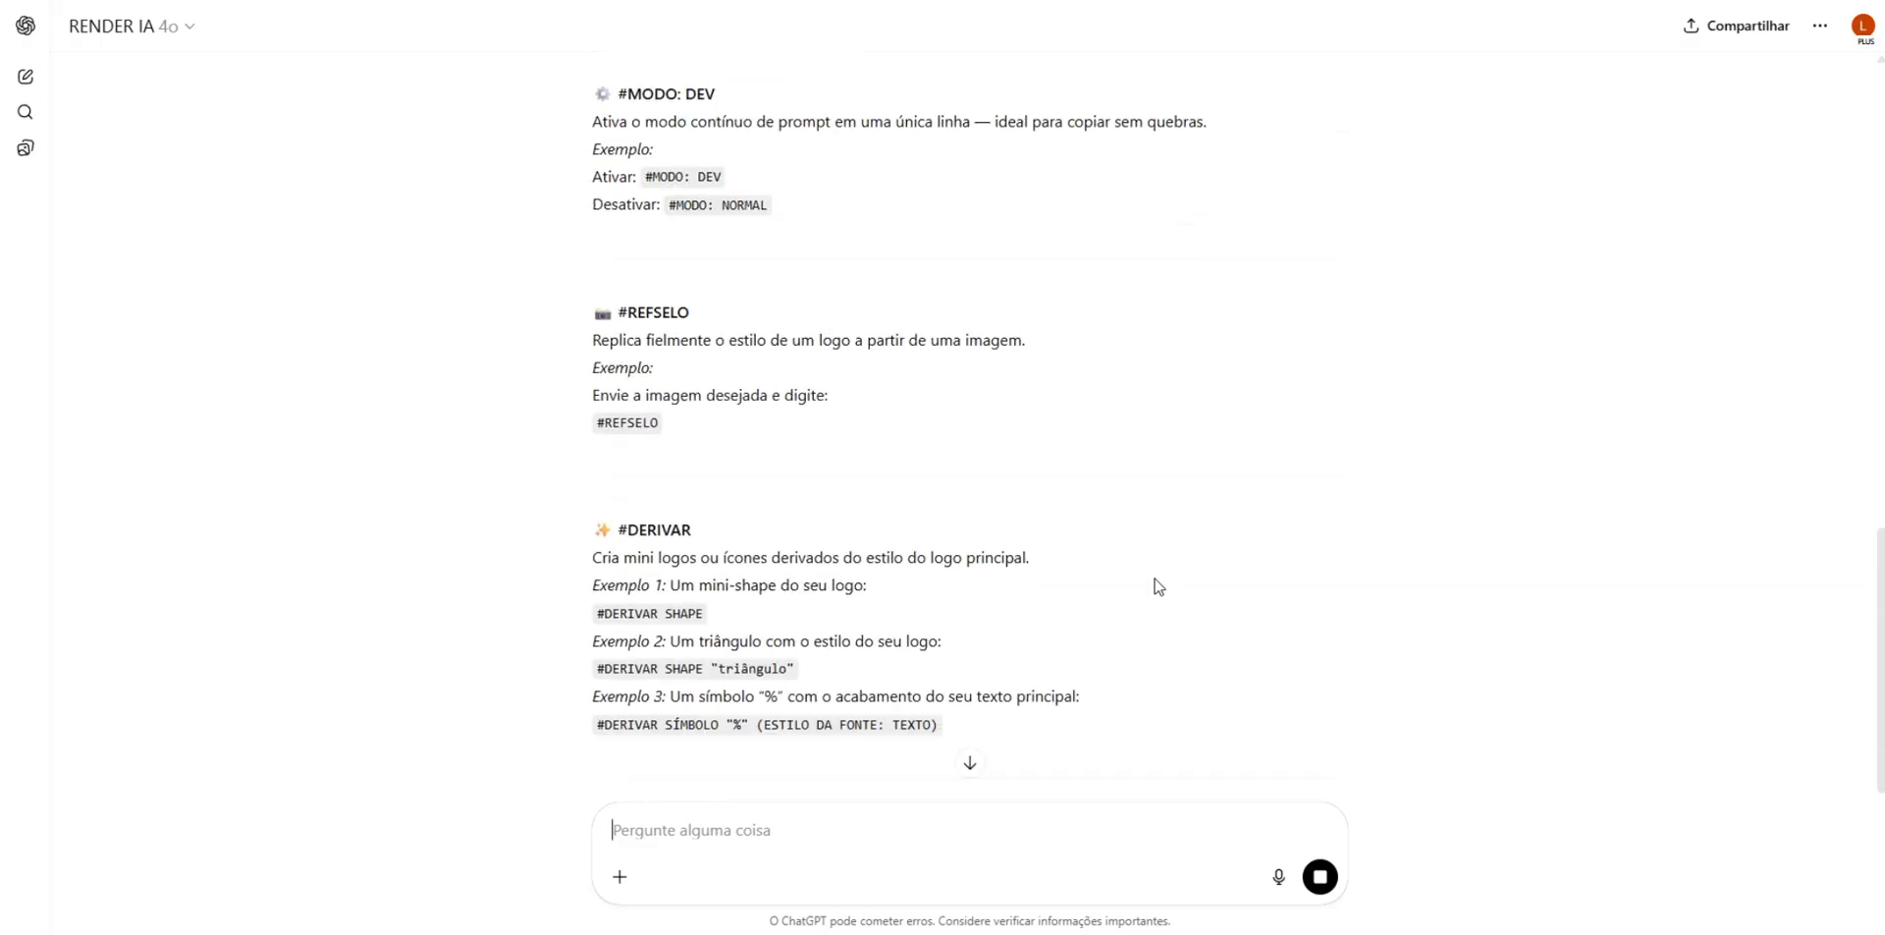
{"action": "scroll", "coordinate": [1155, 587], "scroll_direction": "down", "scroll_amount": 2}
{"action": "scroll", "coordinate": [1156, 584], "scroll_direction": "up", "scroll_amount": 9}
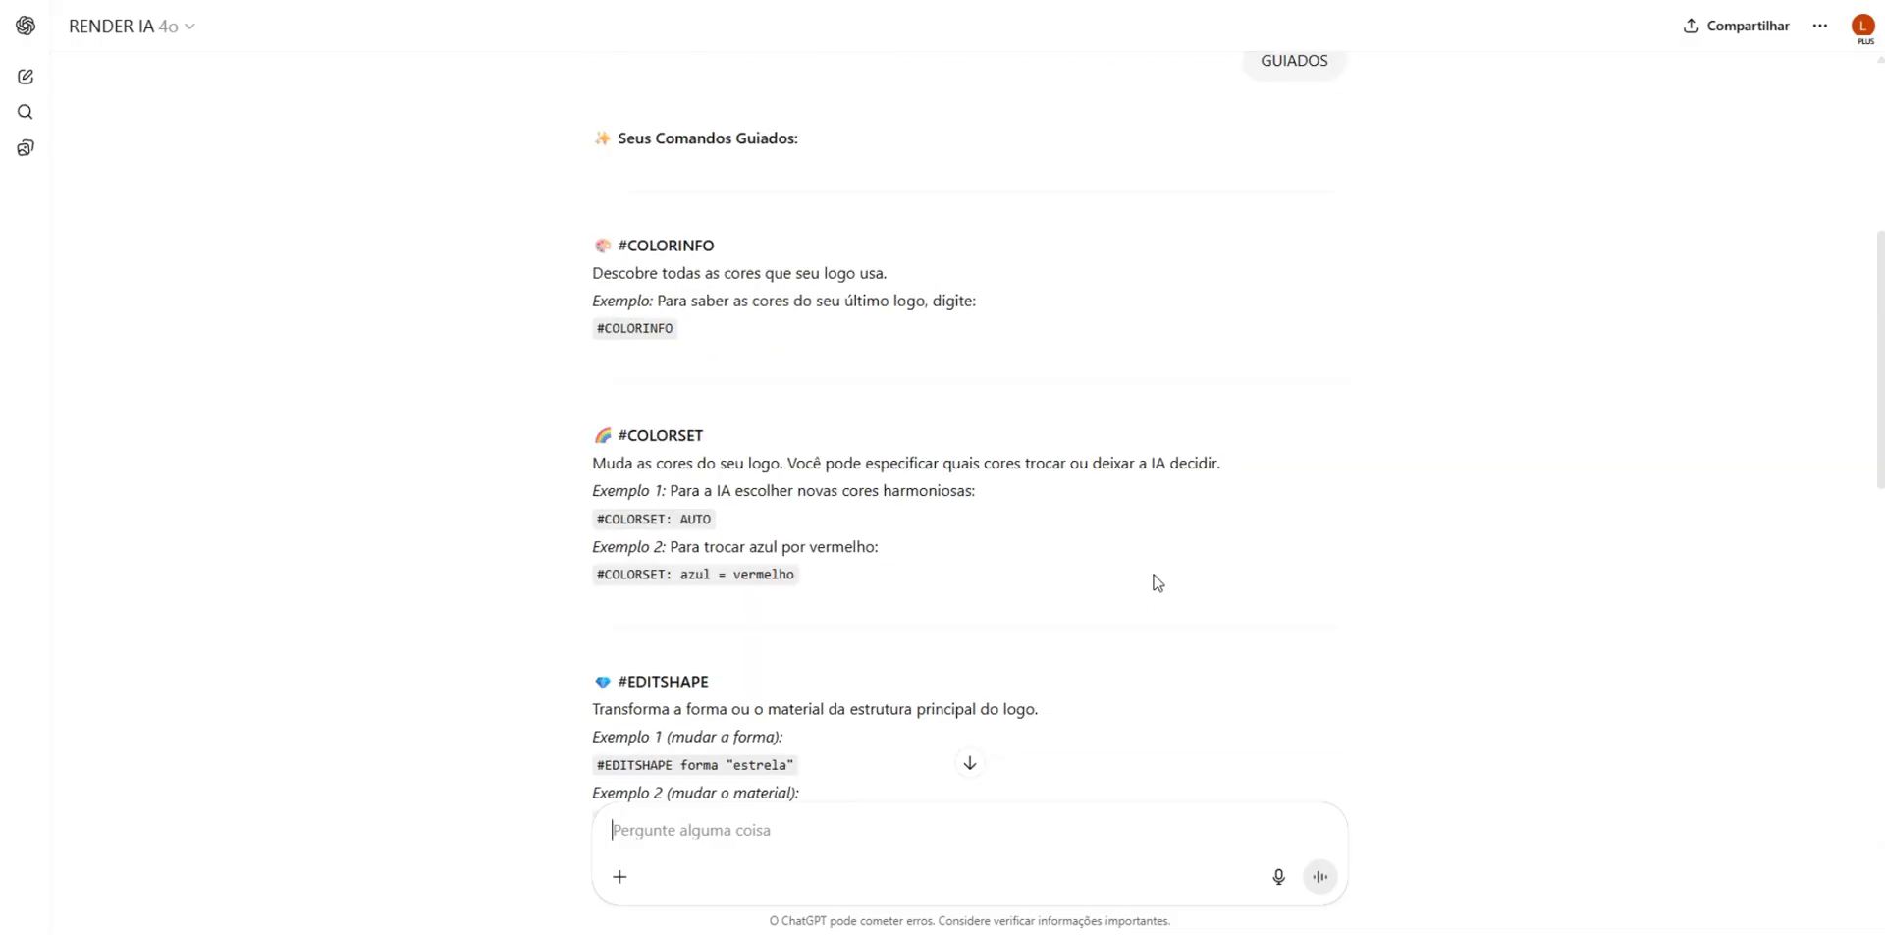
{"action": "scroll", "coordinate": [1159, 582], "scroll_direction": "up", "scroll_amount": 5}
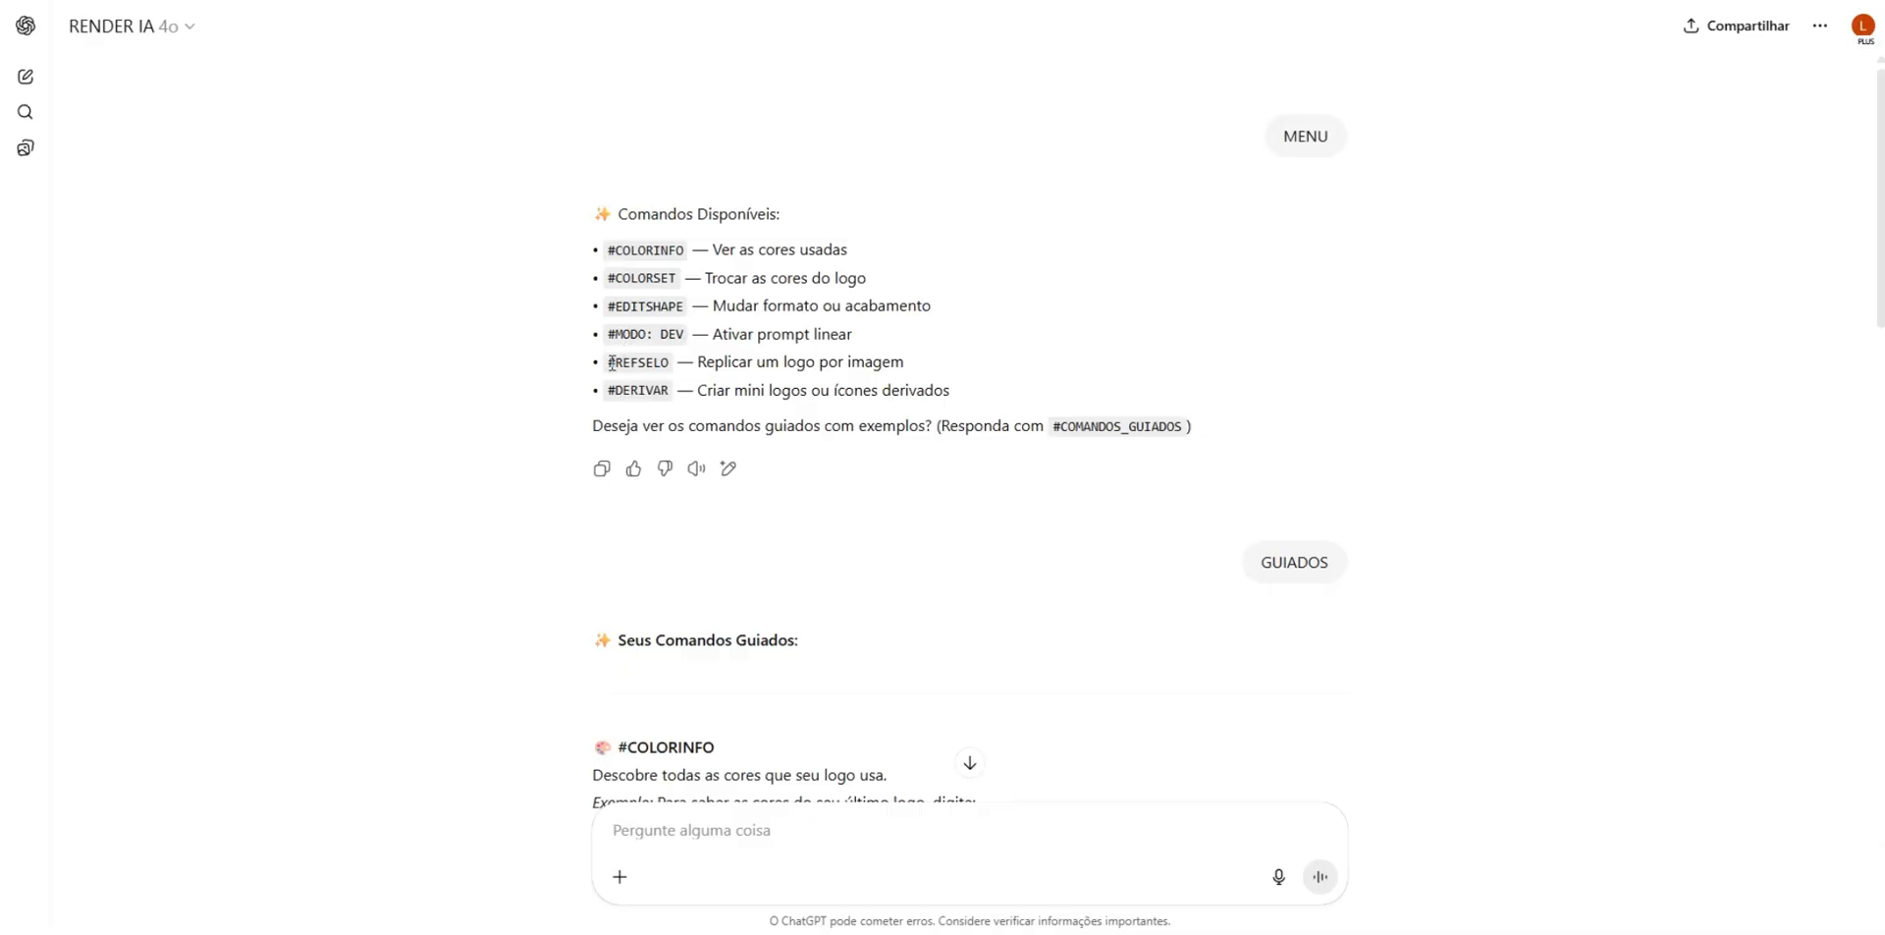
{"action": "left_click_drag", "start_coordinate": [610, 362], "coordinate": [670, 362]}
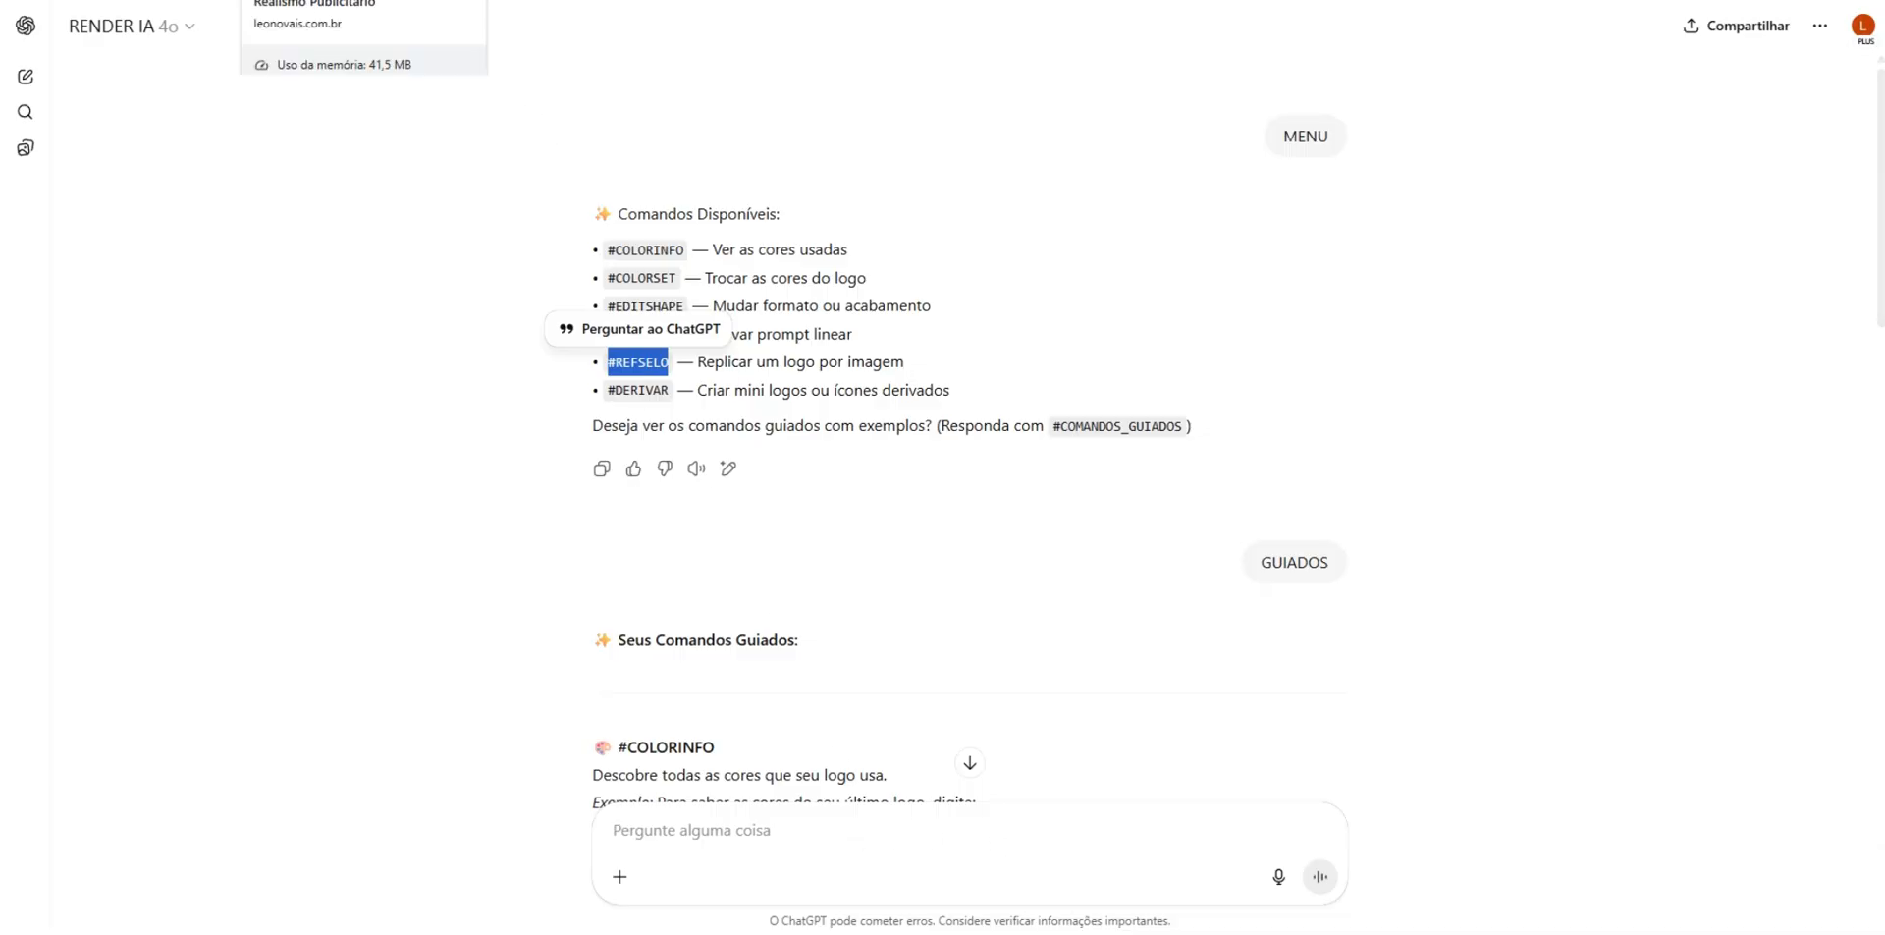
- Switch to the RENDER I.A website and copy the "SUPER OFERTAS DIA DOS PAIS" badge image
{"action": "left_click", "coordinate": [319, 0]}
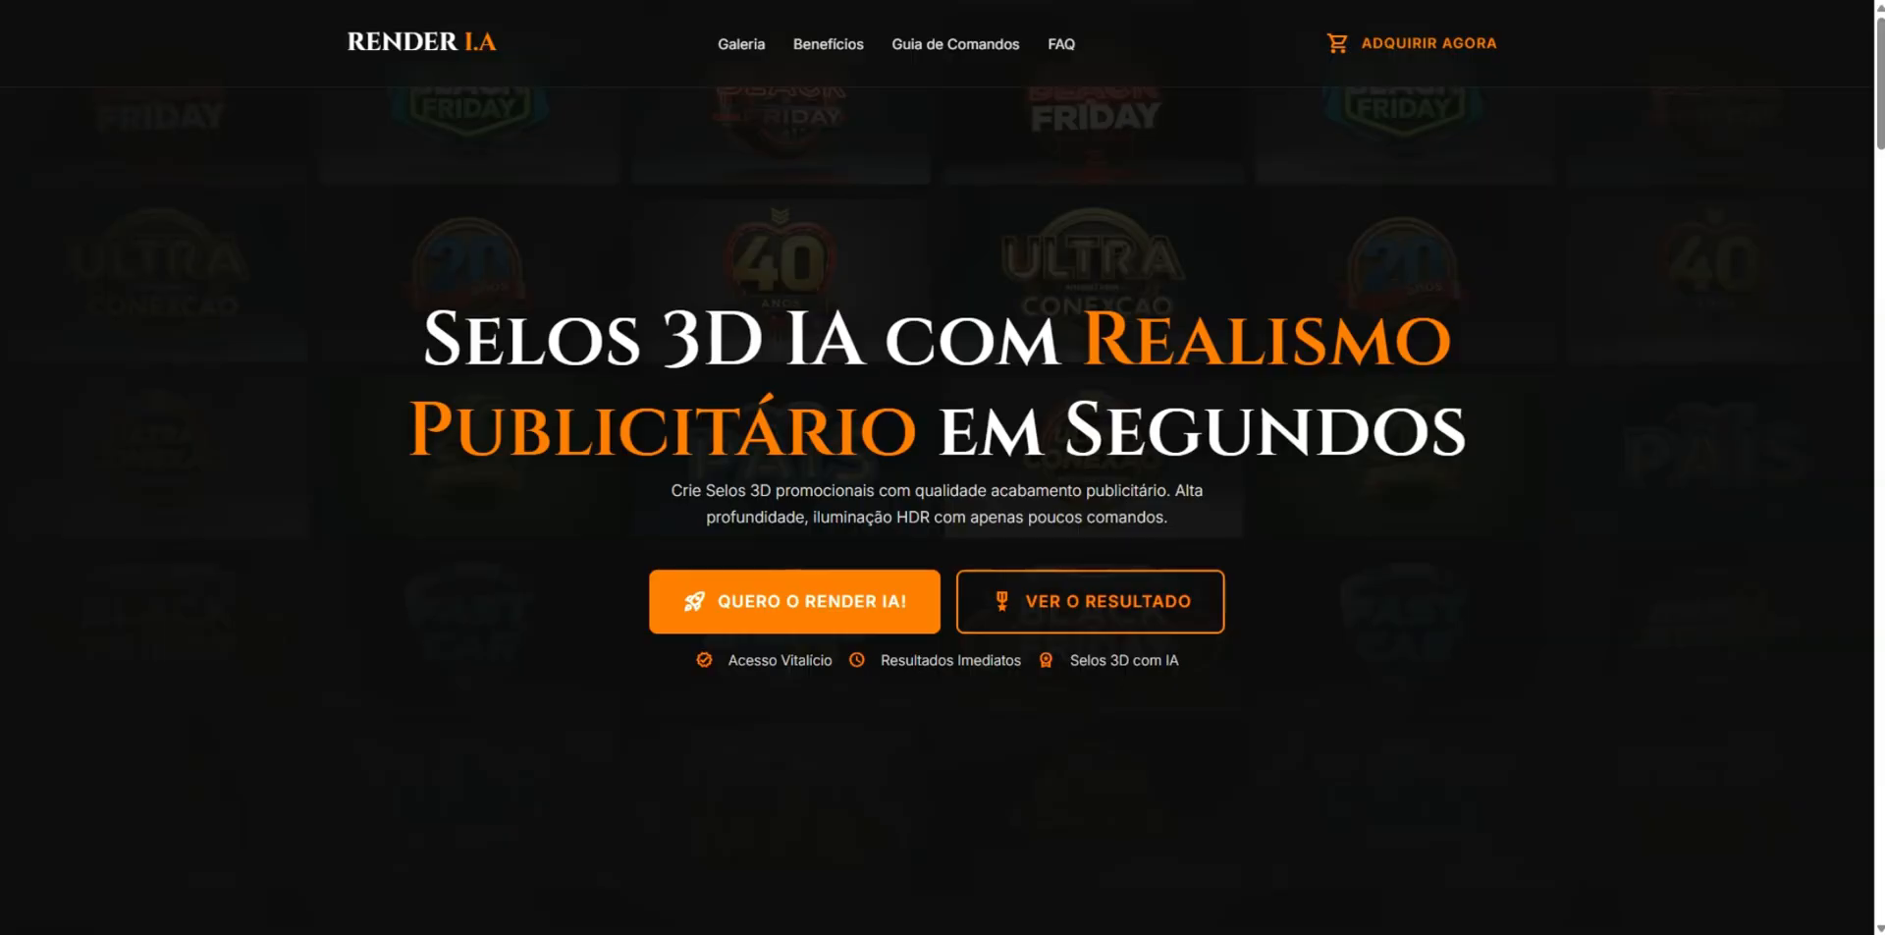
{"action": "scroll", "coordinate": [986, 381], "scroll_direction": "down", "scroll_amount": 13}
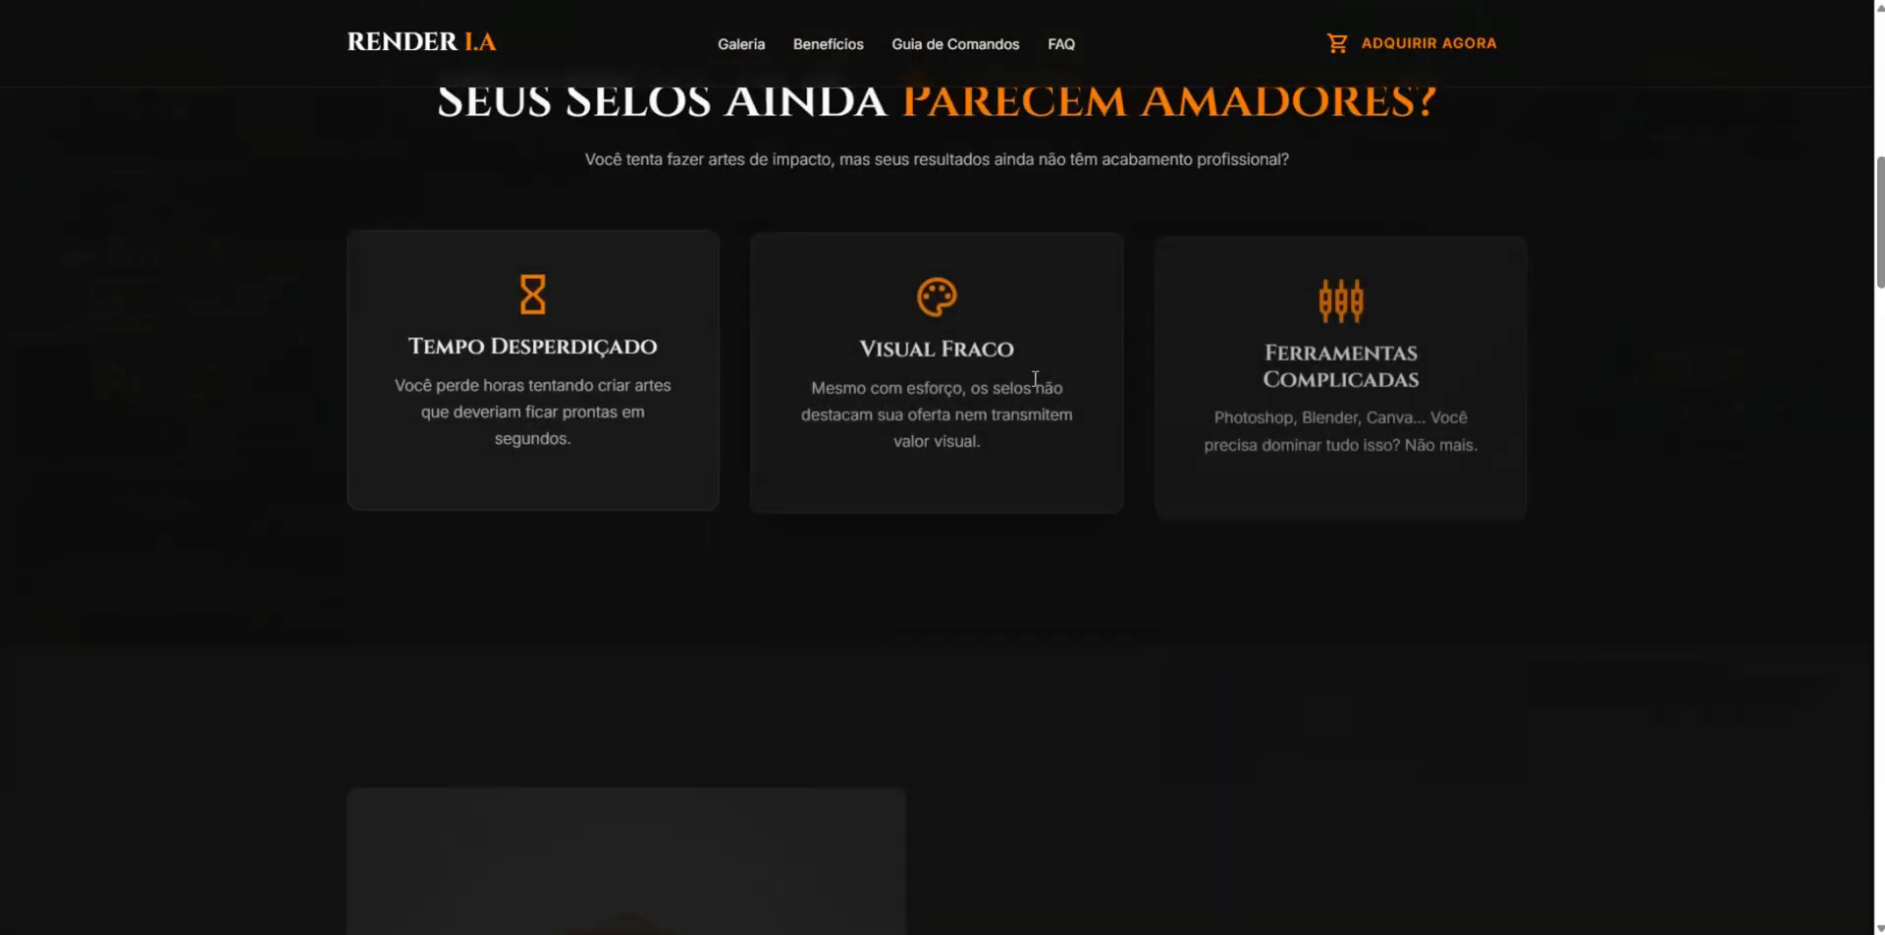
{"action": "scroll", "coordinate": [854, 526], "scroll_direction": "down", "scroll_amount": 4}
{"action": "scroll", "coordinate": [856, 526], "scroll_direction": "up", "scroll_amount": 1}
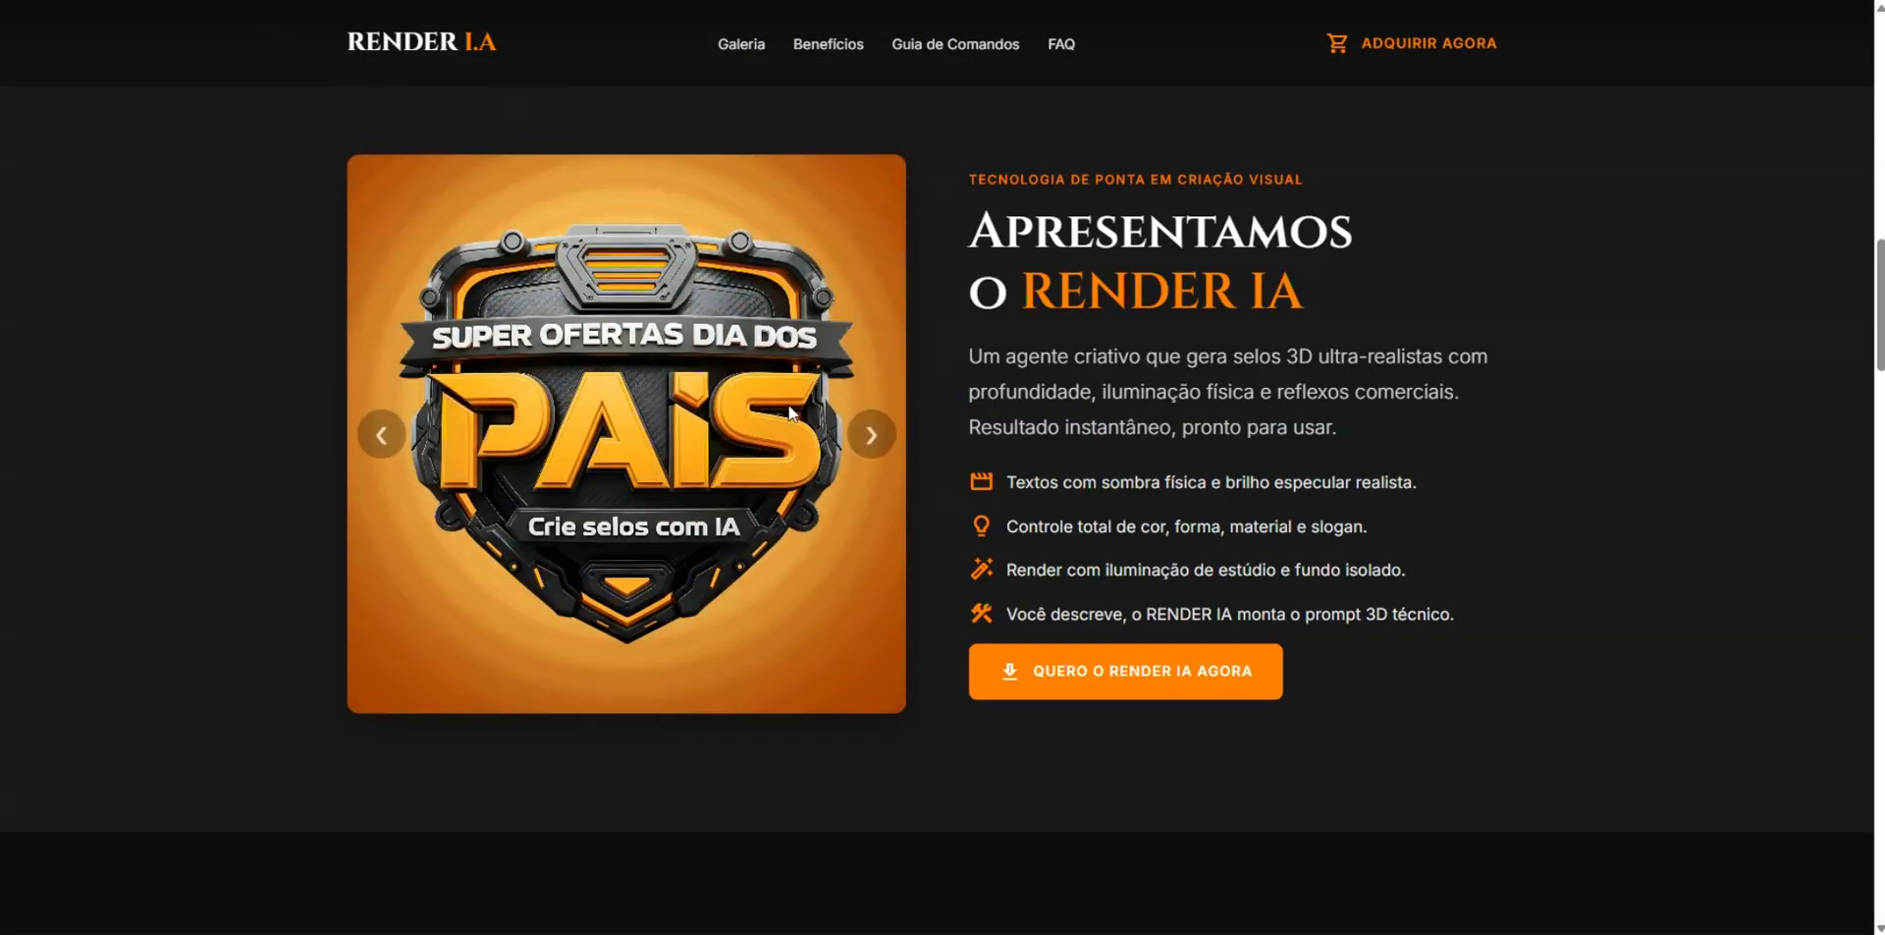
{"action": "right_click", "coordinate": [816, 433]}
{"action": "left_click", "coordinate": [797, 486]}
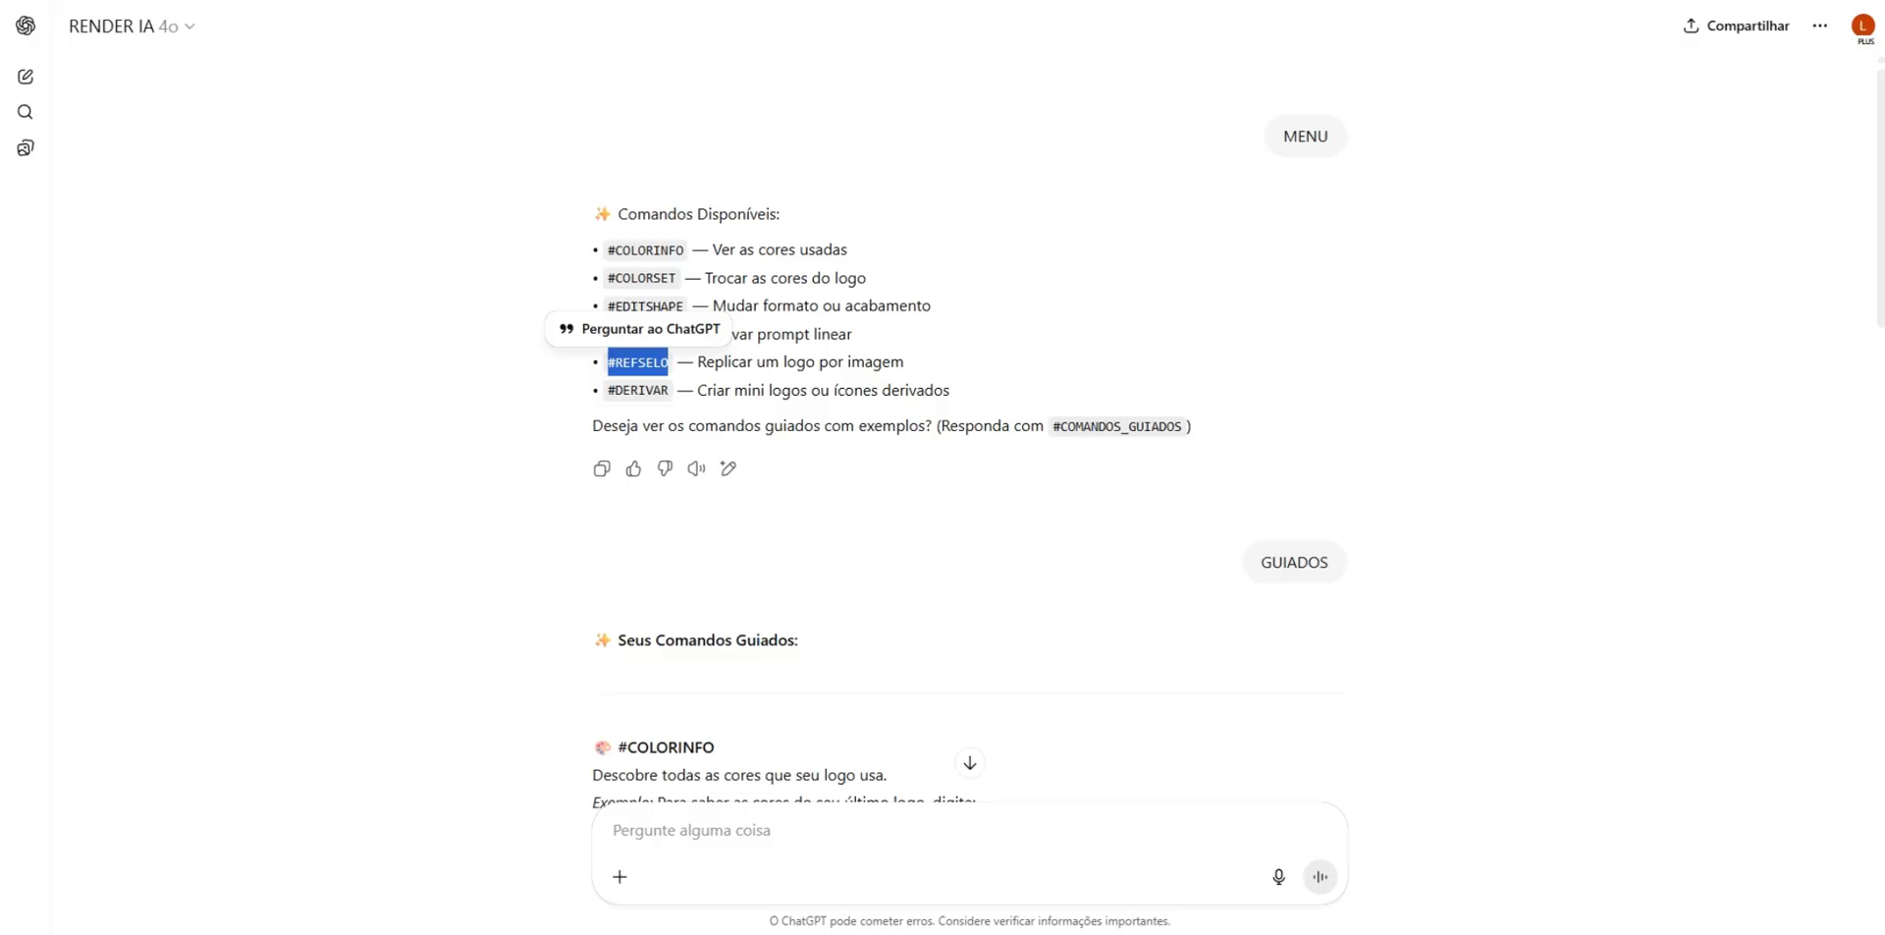
- Paste the copied badge image into the RENDER IA chat in ChatGPT and send it without text
{"action": "left_click", "coordinate": [824, 807]}
{"action": "key", "text": "ctrl+v"}
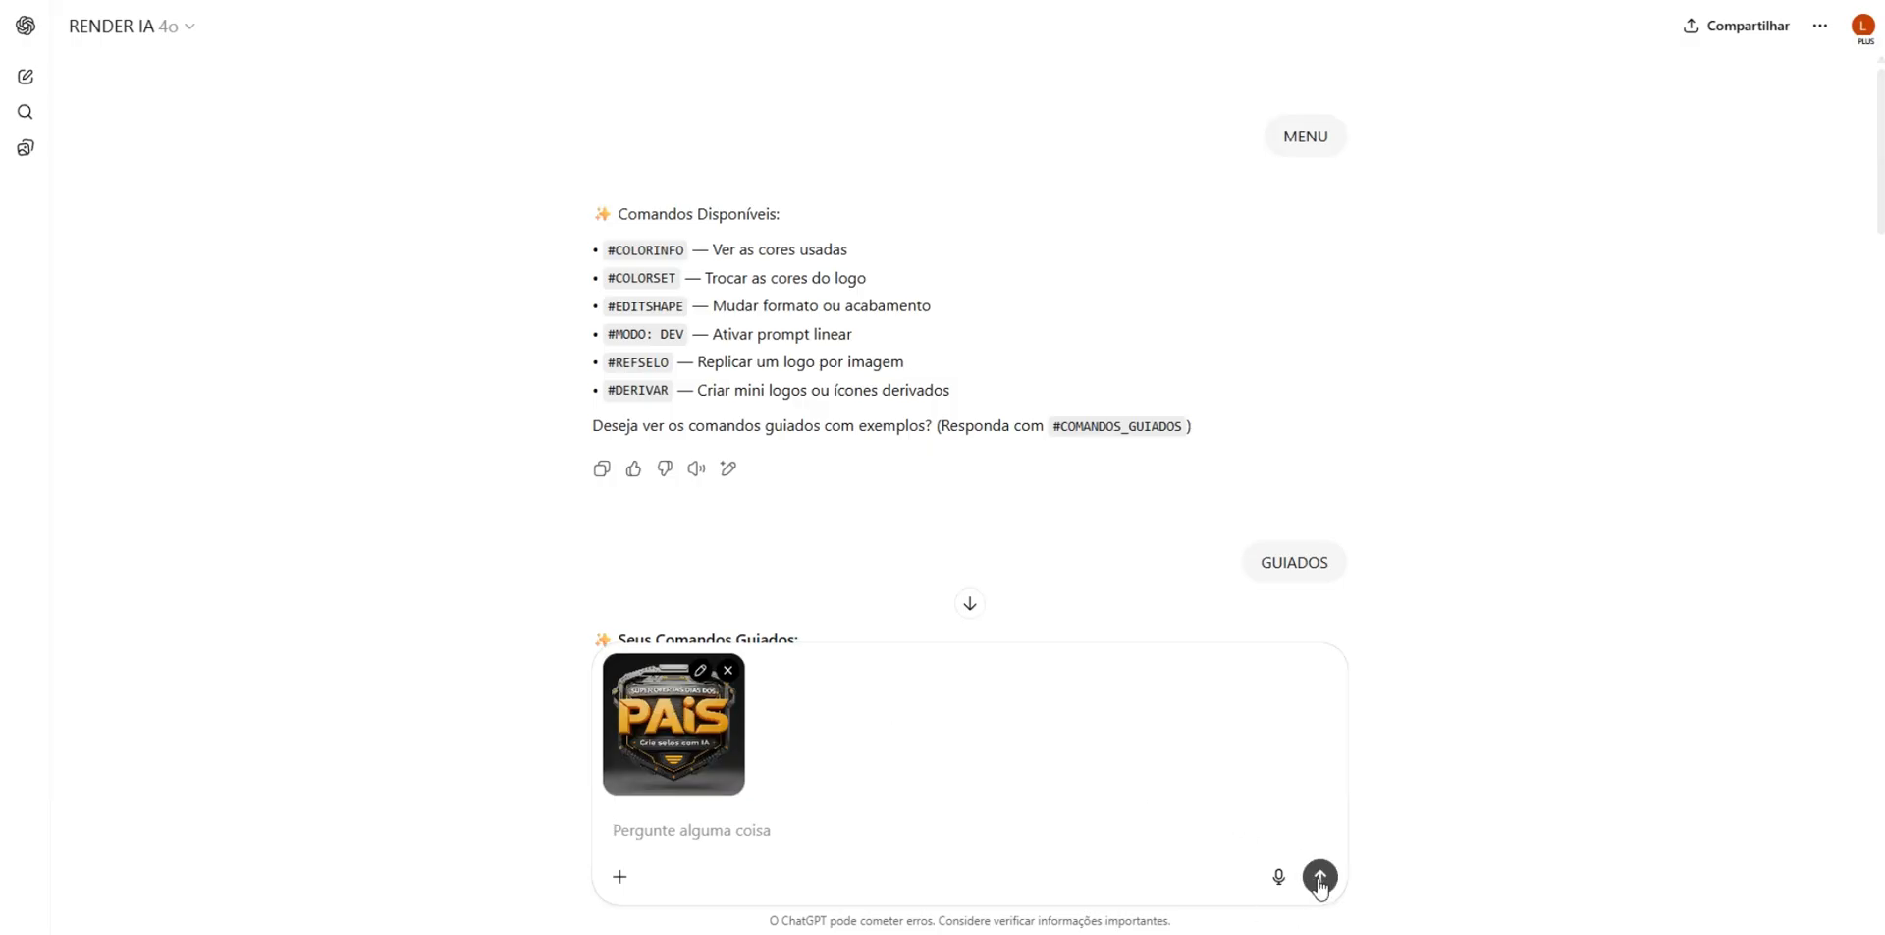
{"action": "left_click", "coordinate": [1320, 876]}
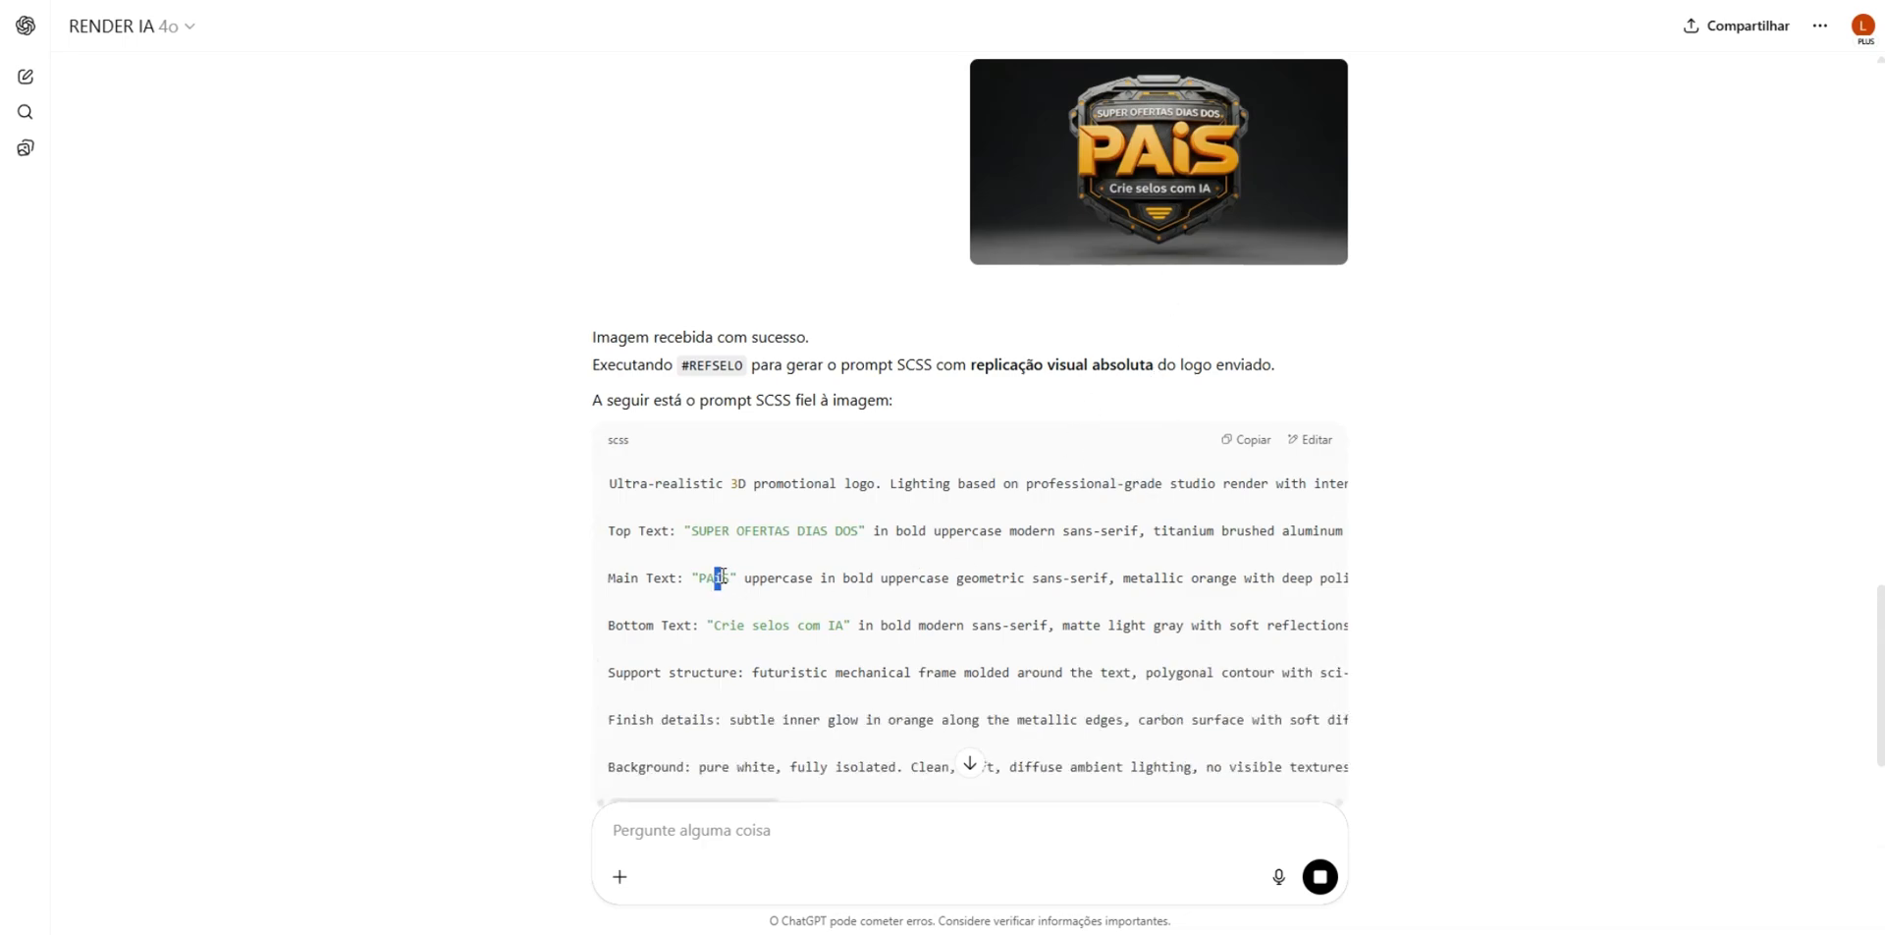
- Copy the generated SCSS prompt and replace the old Black Friday prompt in Whisk with it
{"action": "left_click_drag", "start_coordinate": [724, 577], "coordinate": [725, 578]}
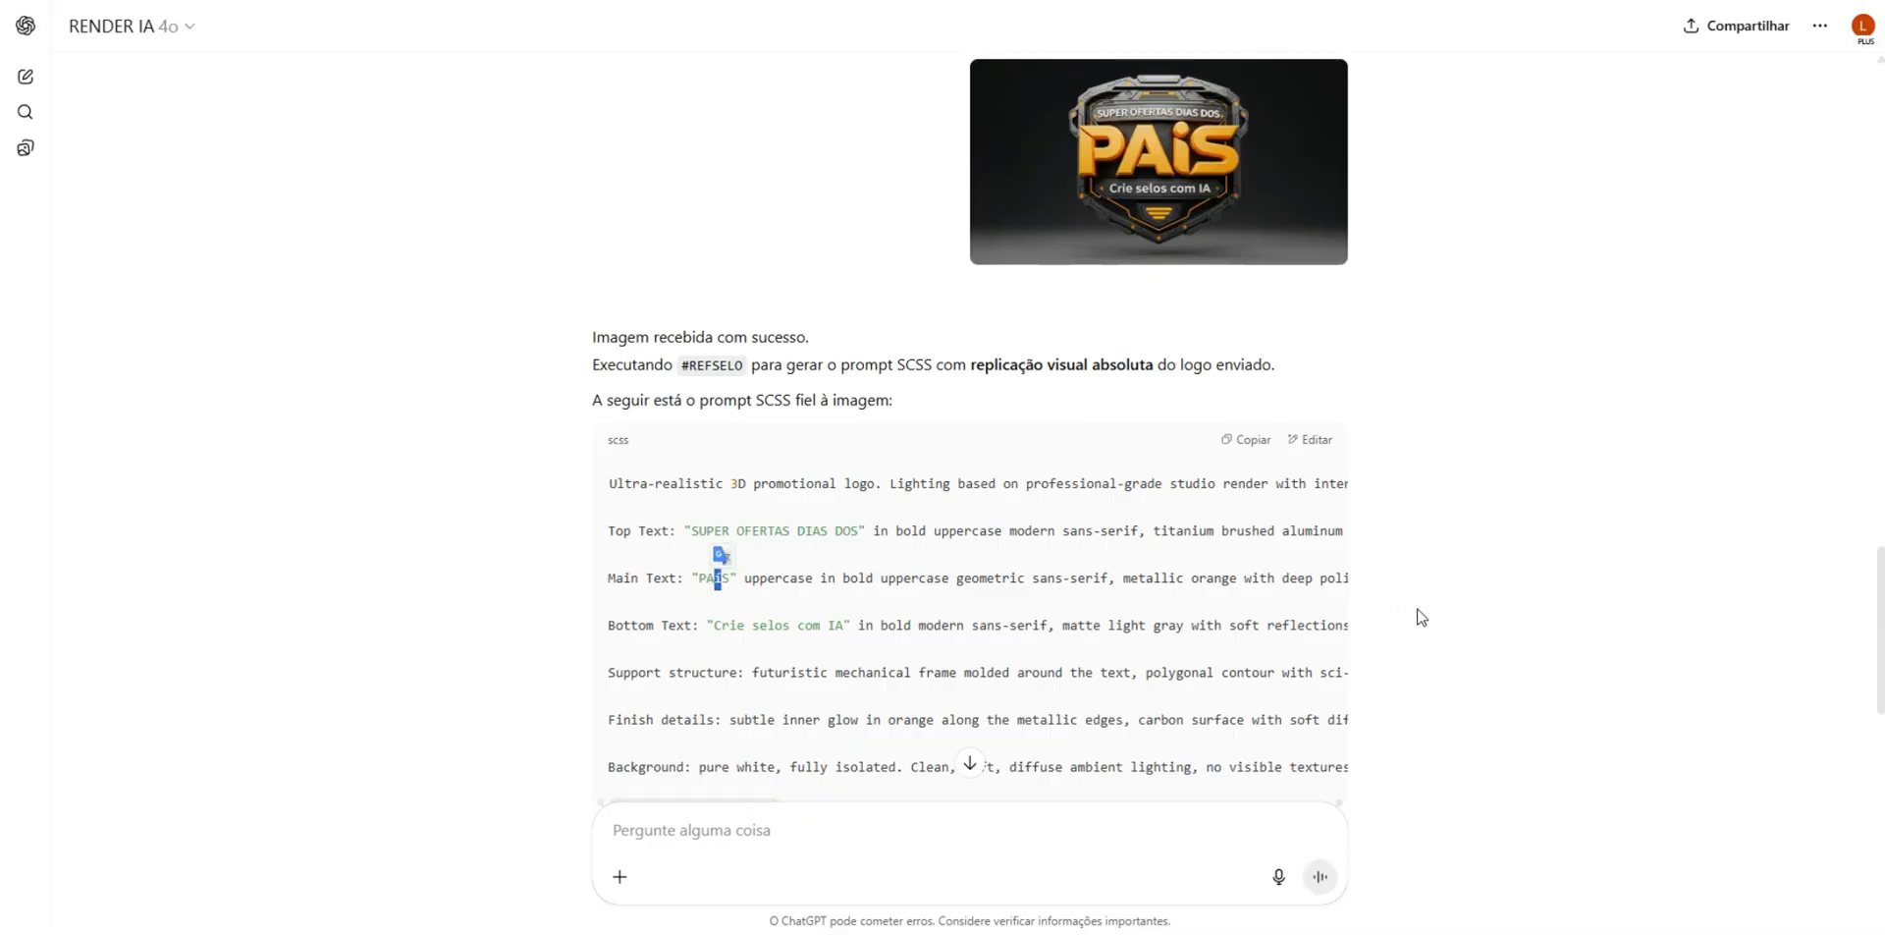
{"action": "left_click", "coordinate": [1176, 601]}
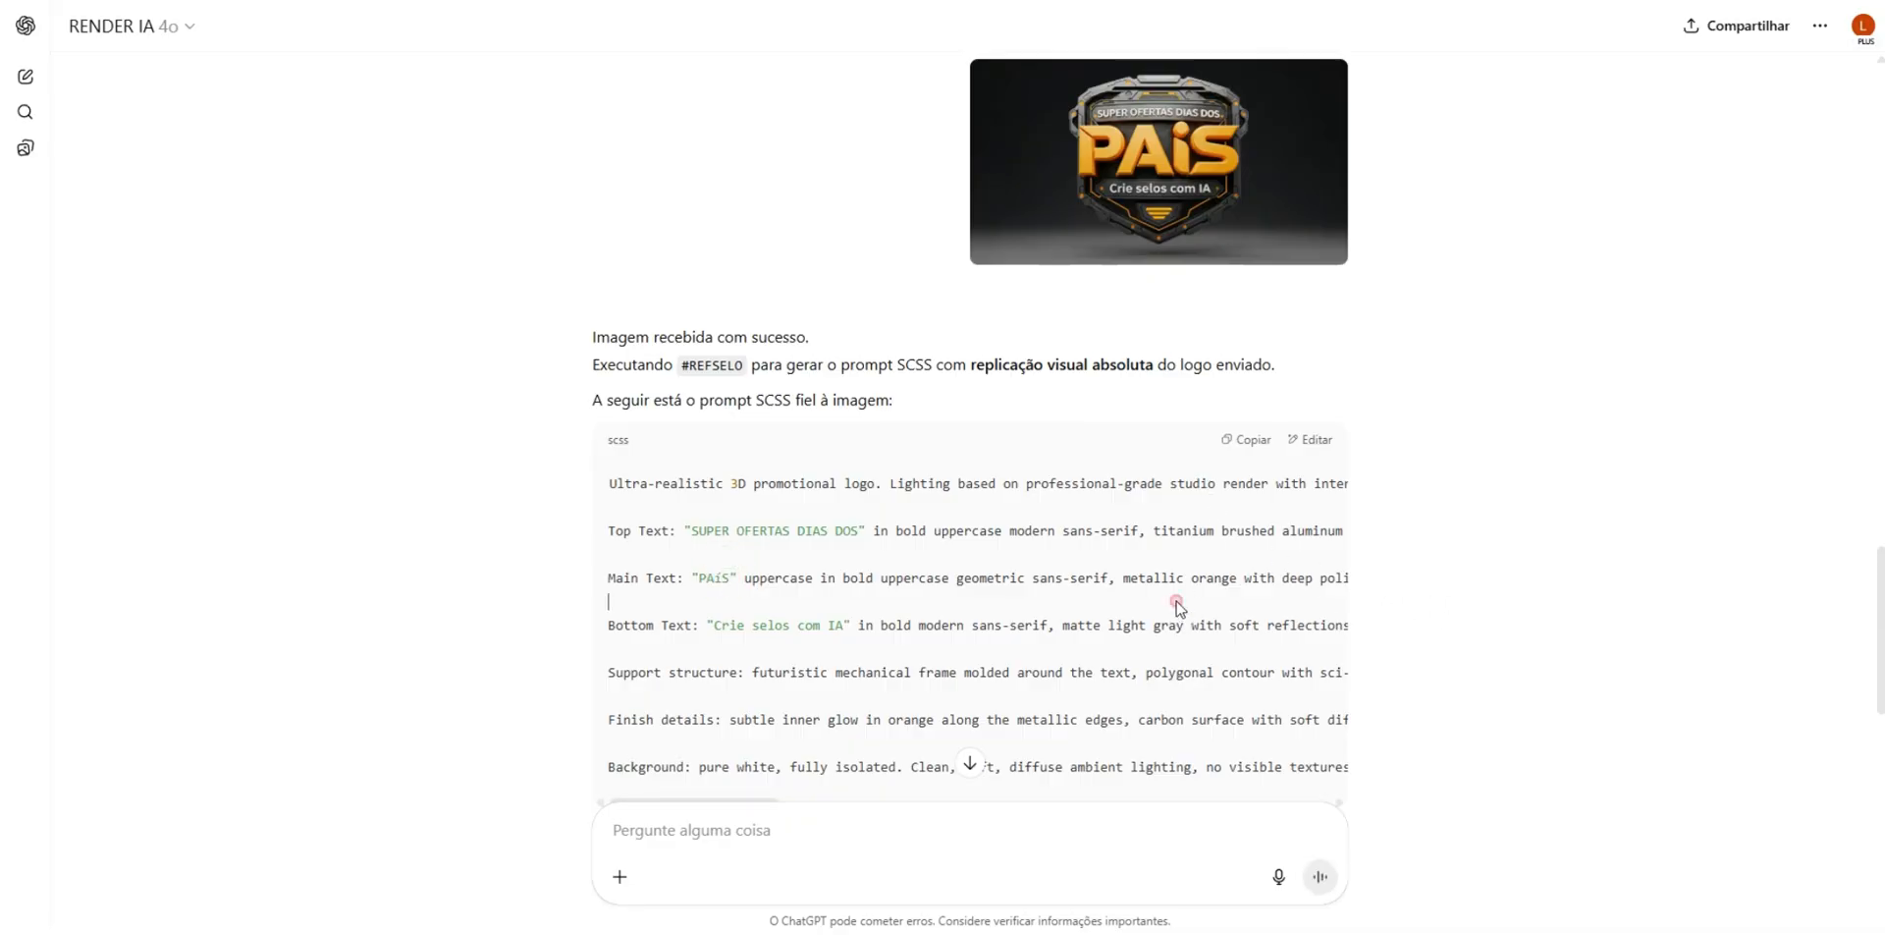
{"action": "left_click", "coordinate": [1244, 441]}
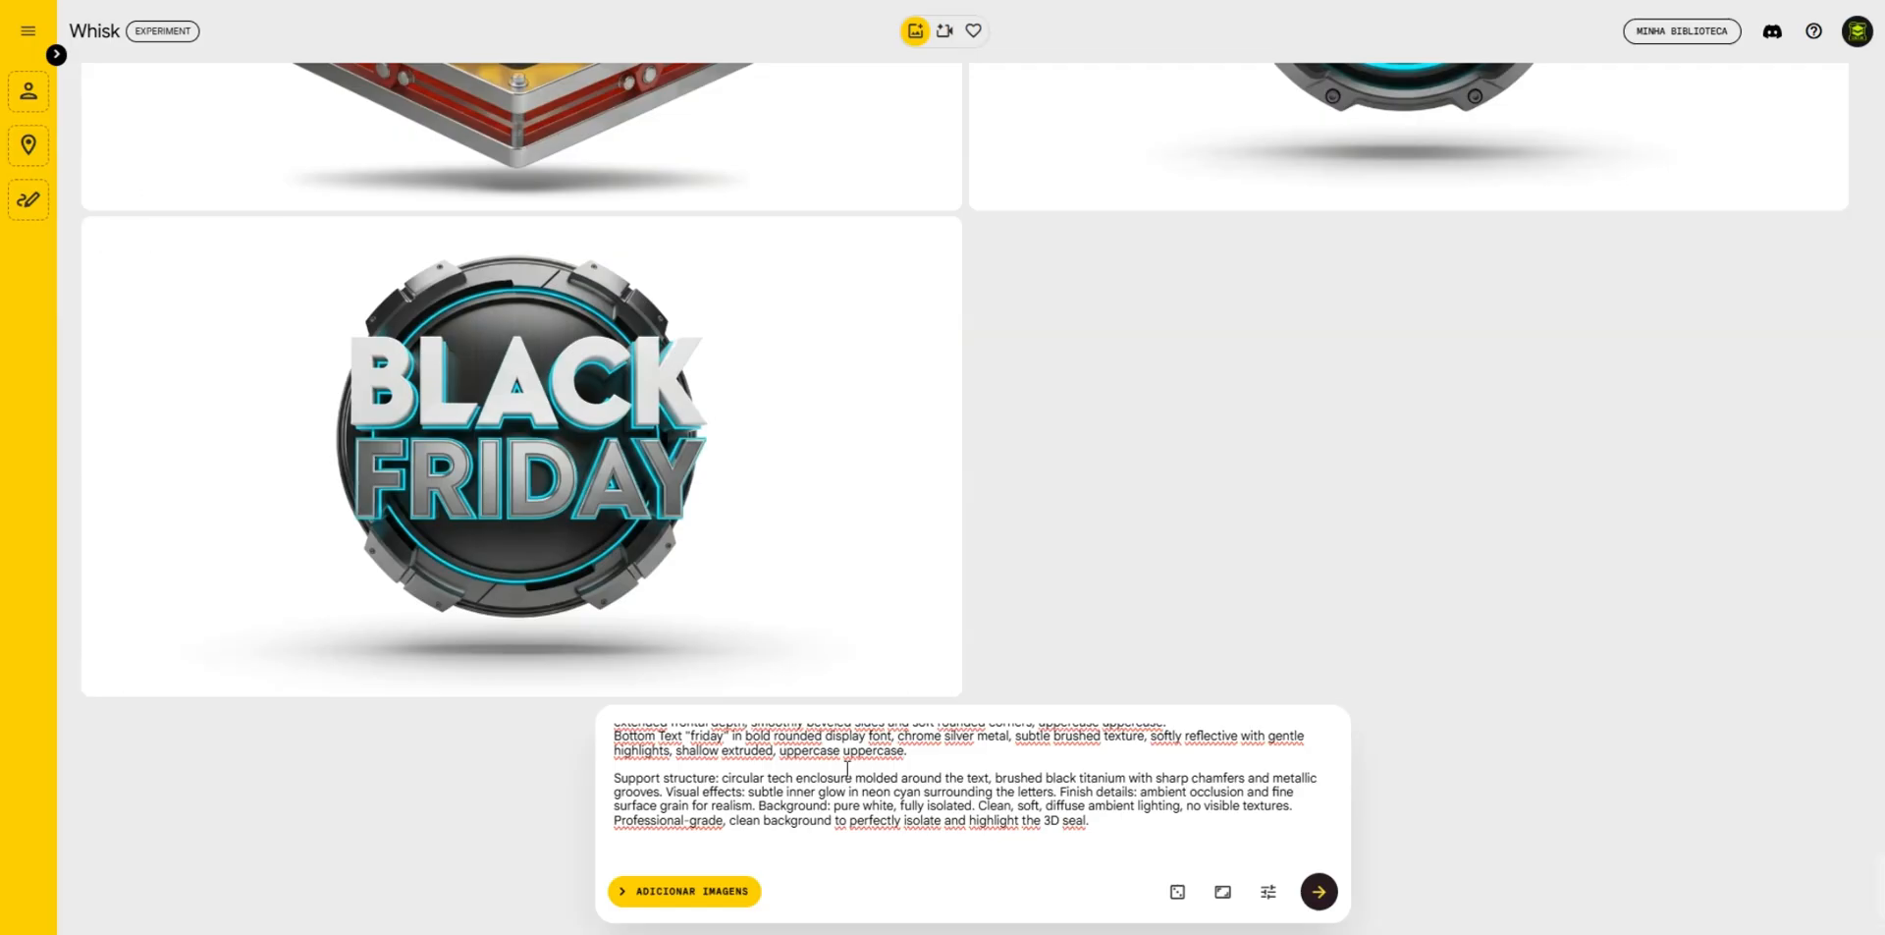
{"action": "key", "text": "ctrl+a"}
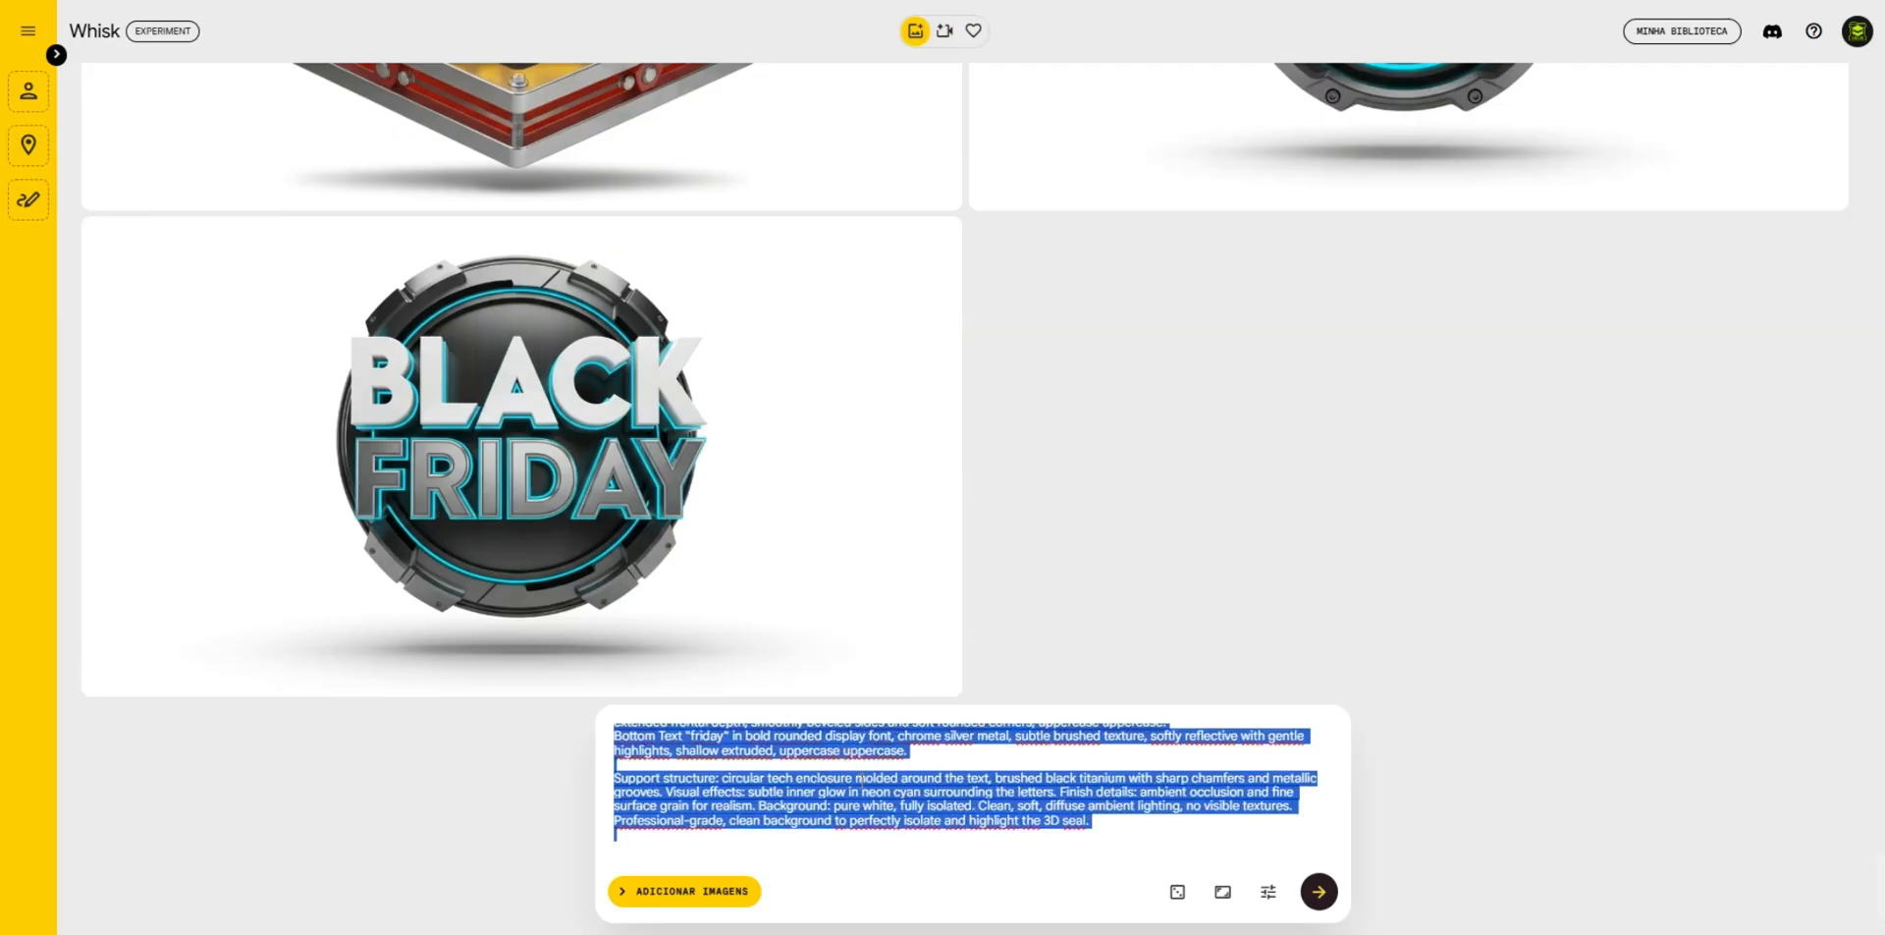
{"action": "key", "text": "ctrl+v"}
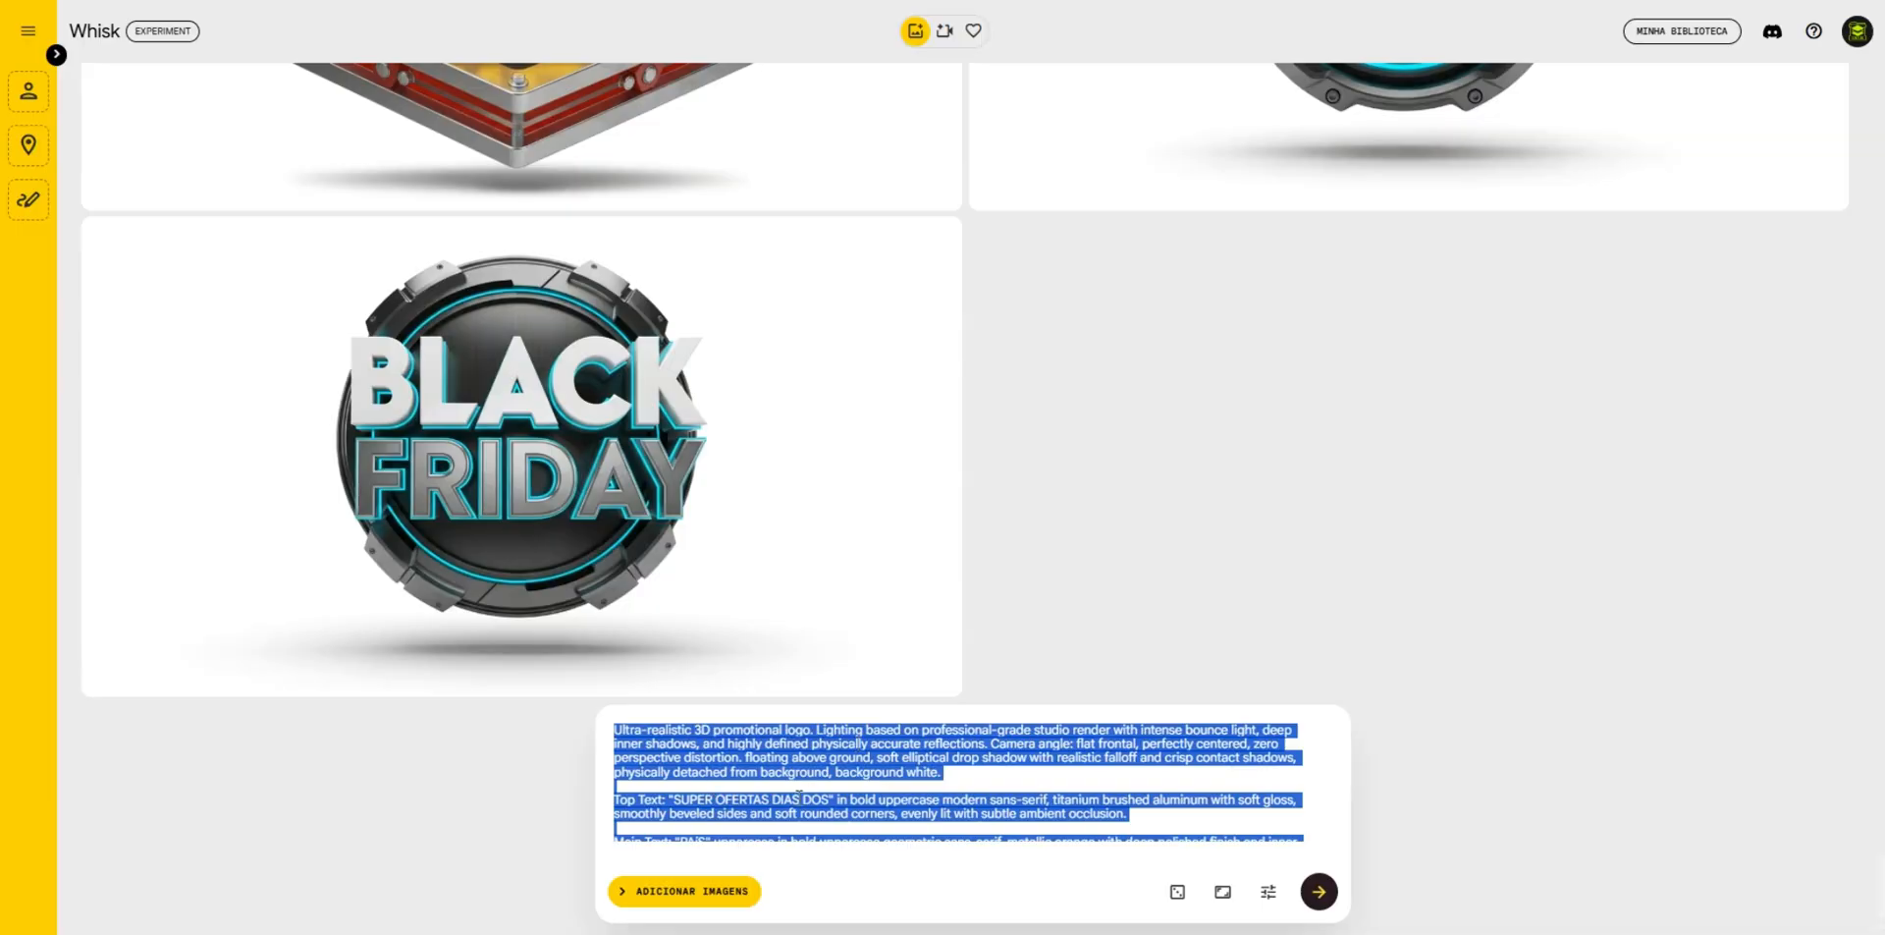
- Retype the third letter of the prompt's main text so it reads "PAiS" and generate the images
{"action": "scroll", "coordinate": [779, 758], "scroll_direction": "down", "scroll_amount": 1}
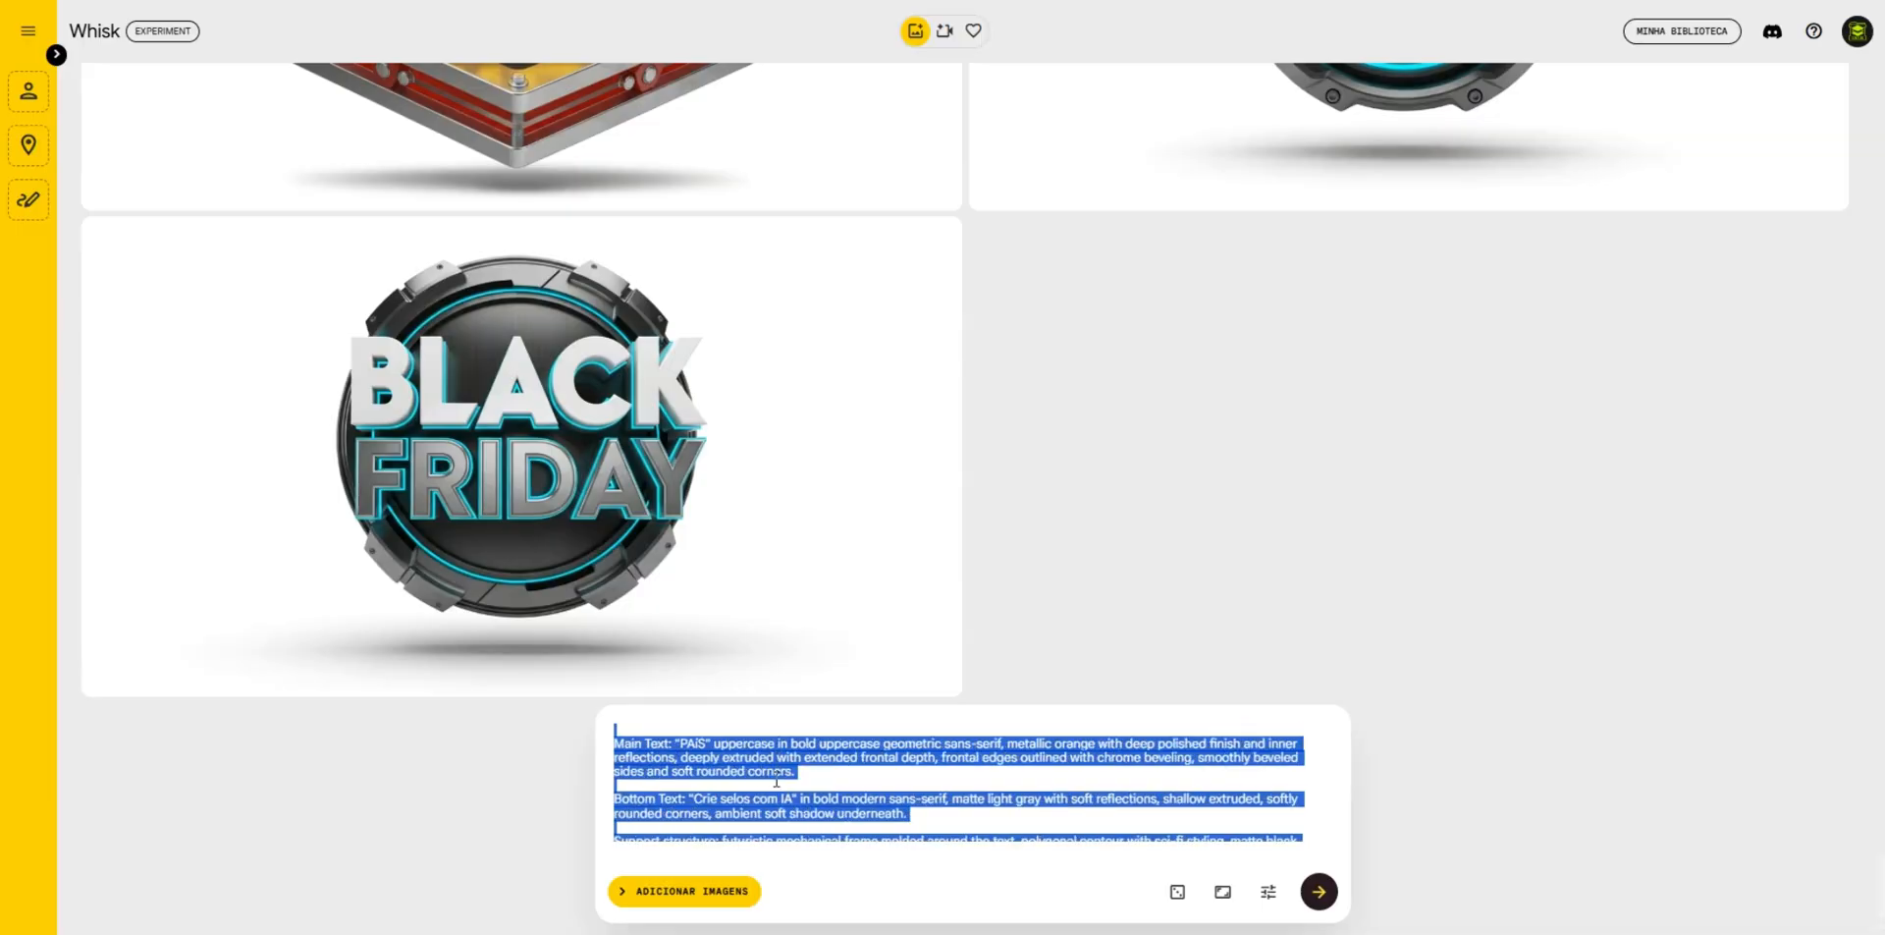
{"action": "left_click", "coordinate": [696, 741]}
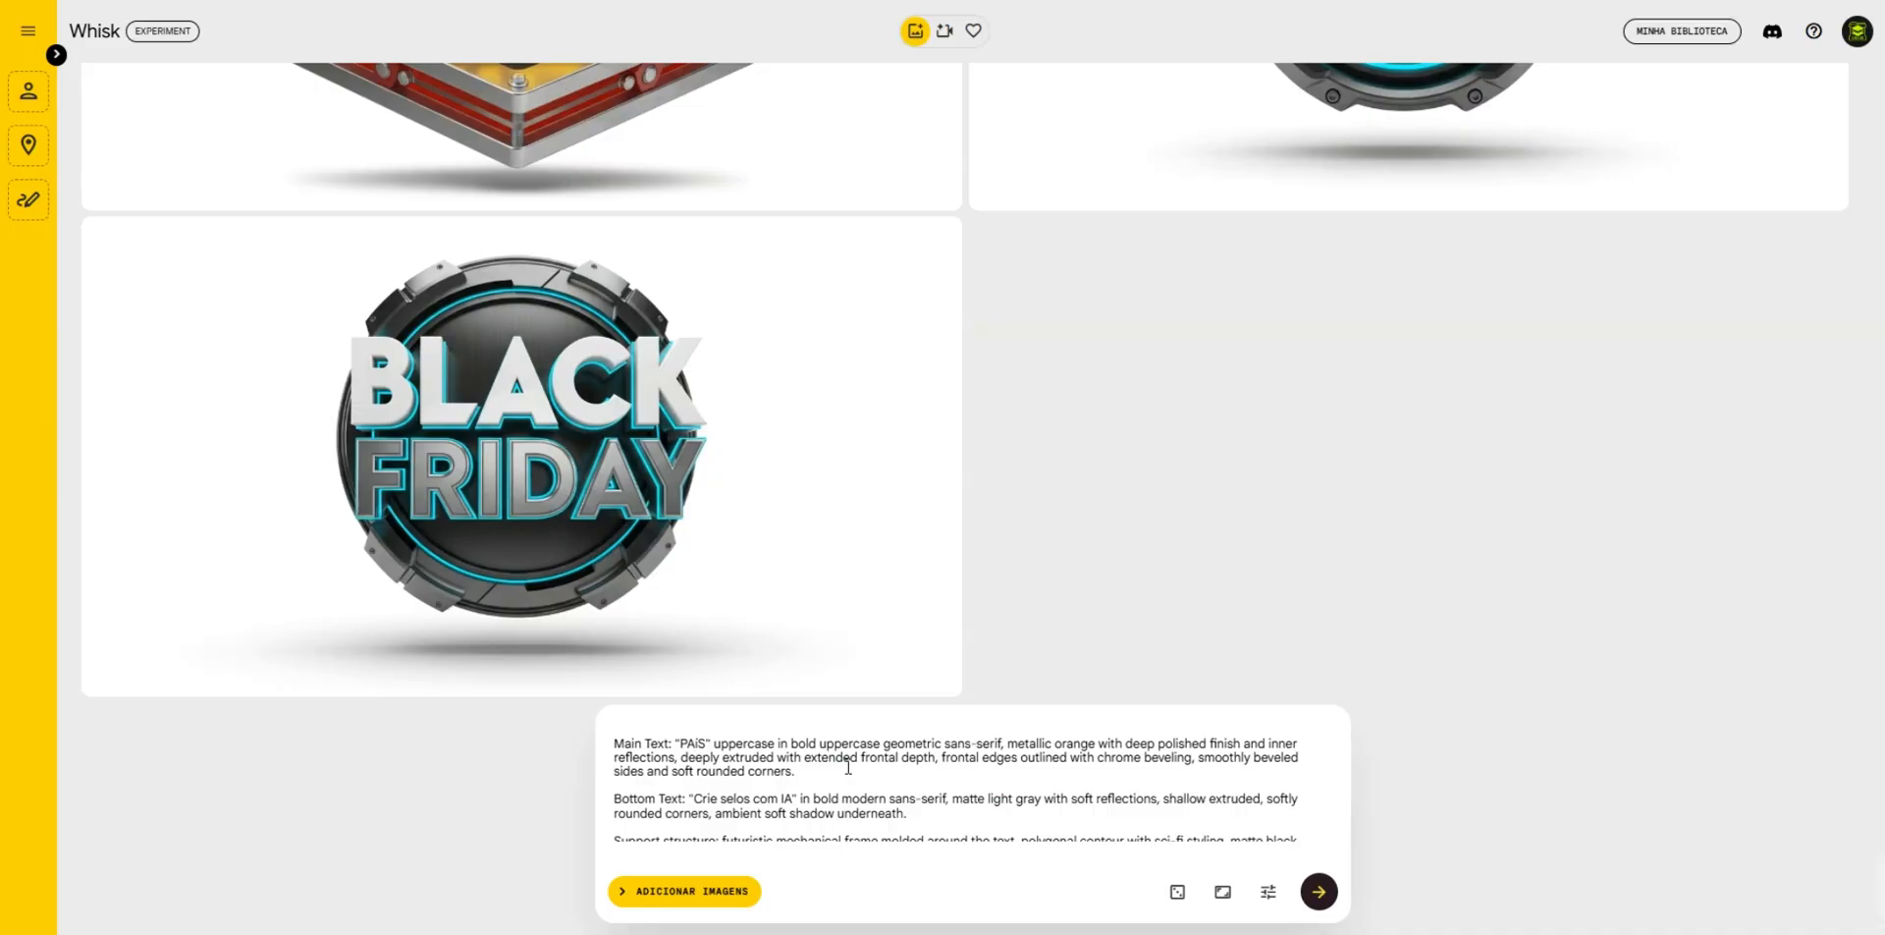
{"action": "key", "text": "BackSpace"}
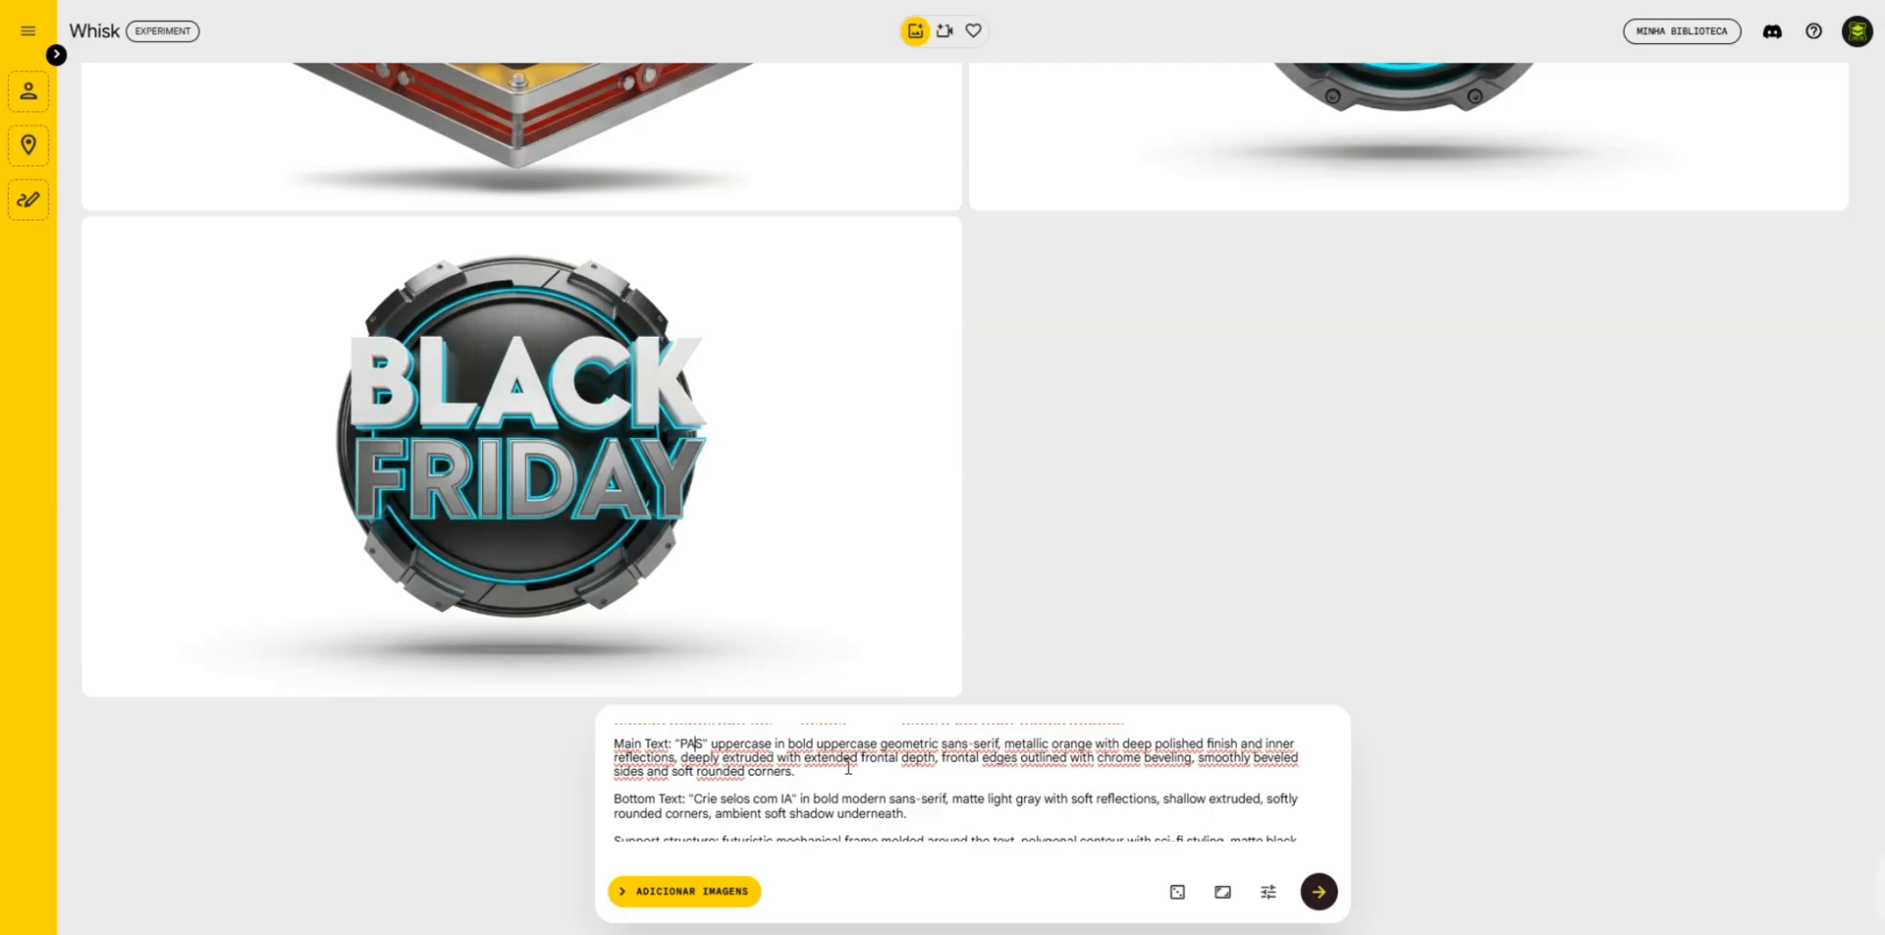
{"action": "type", "text": "Í"}
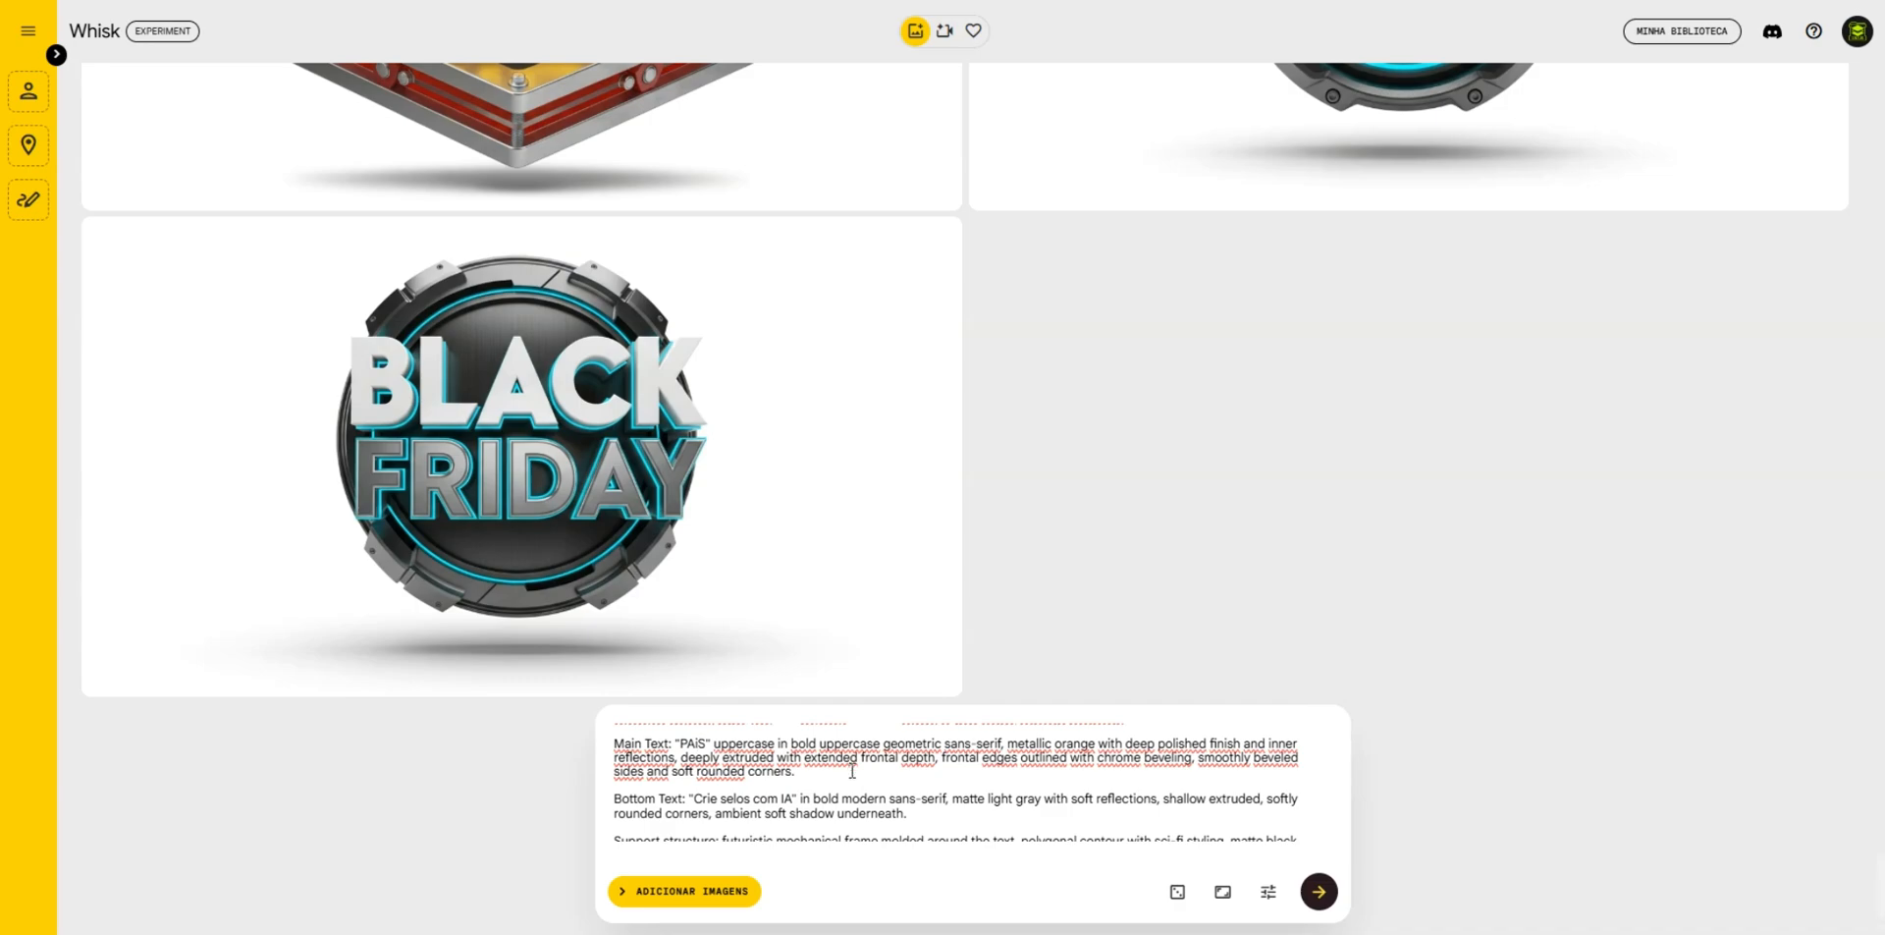
{"action": "left_click", "coordinate": [1318, 892]}
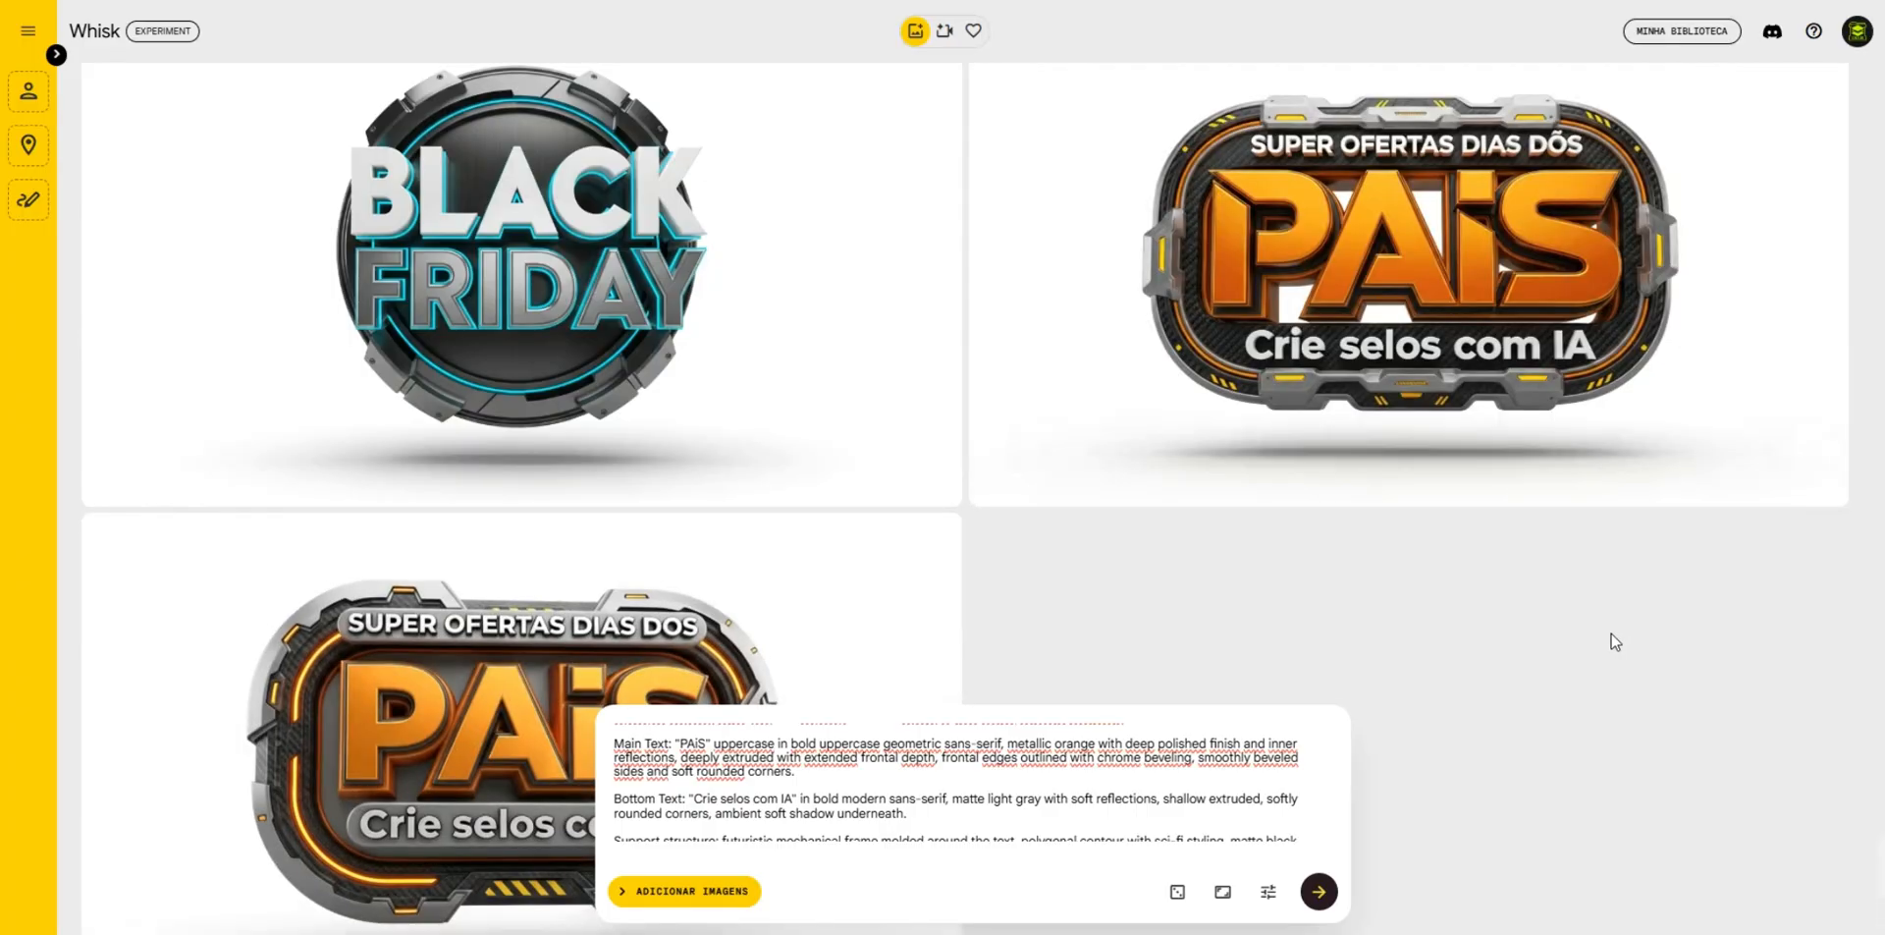
- Examine the top, main and bottom text lines of the generated prompt in ChatGPT and return to the Whisk results
{"action": "scroll", "coordinate": [1615, 643], "scroll_direction": "up", "scroll_amount": 2}
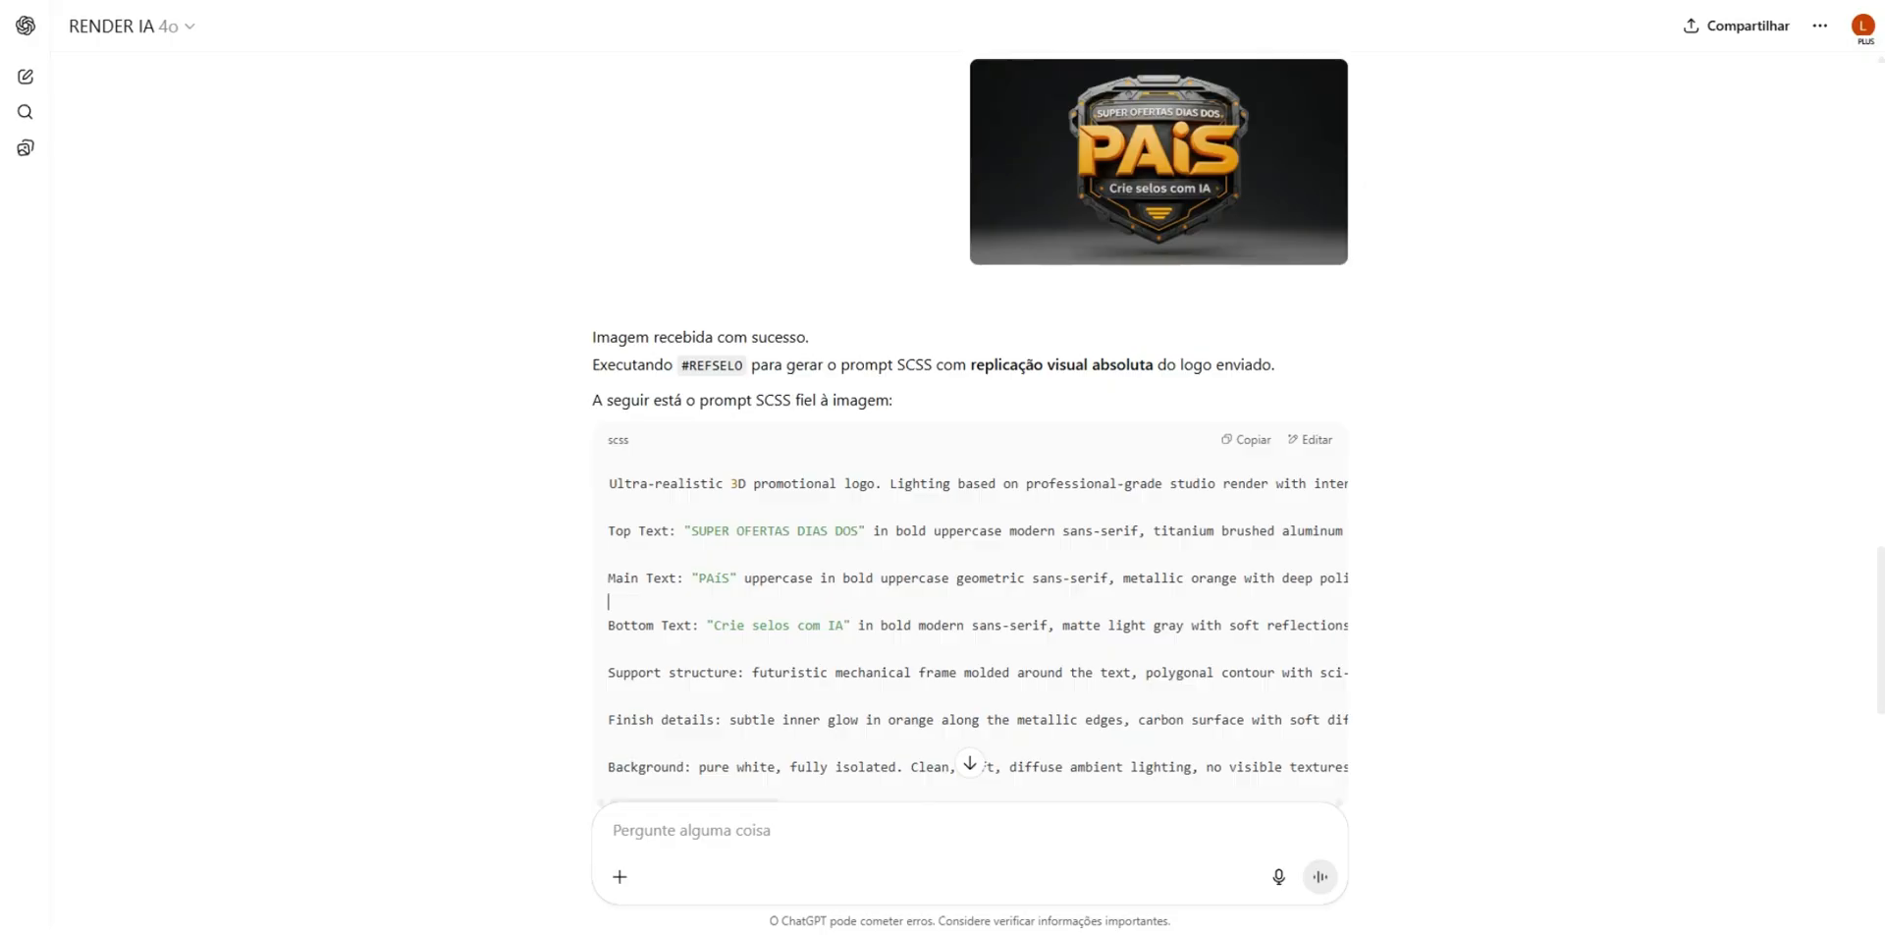
{"action": "scroll", "coordinate": [1061, 353], "scroll_direction": "down", "scroll_amount": 2}
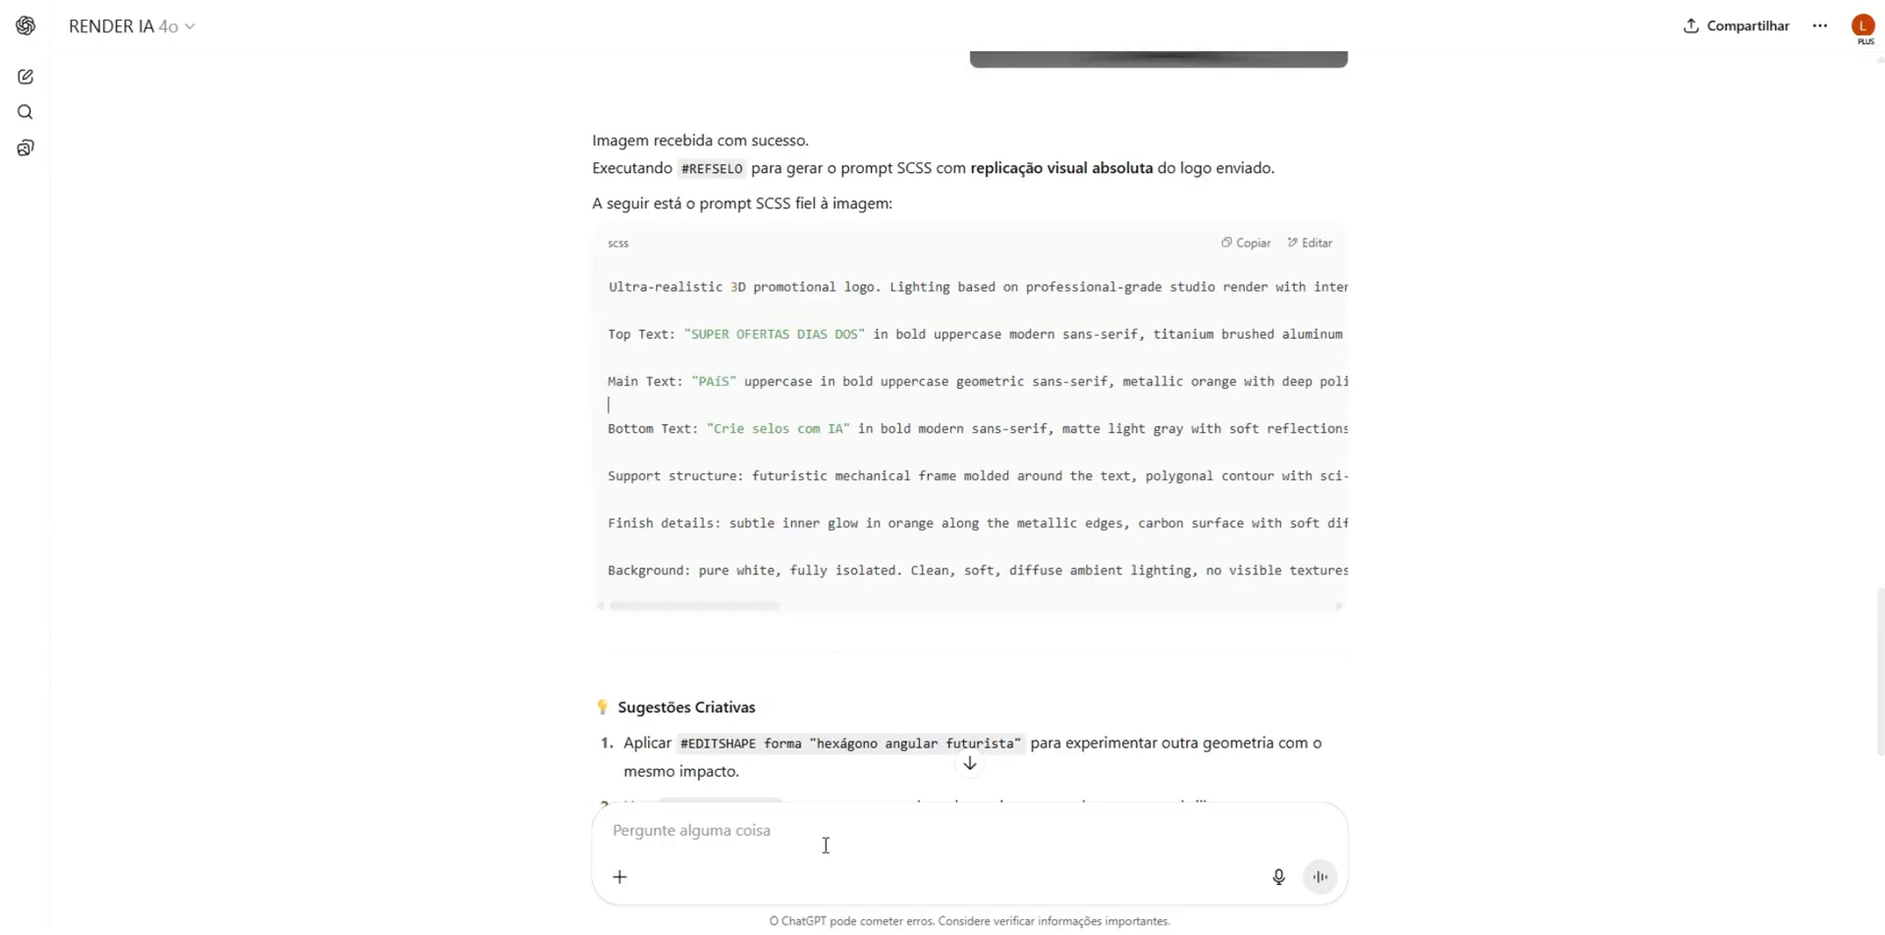
{"action": "scroll", "coordinate": [883, 707], "scroll_direction": "down", "scroll_amount": 3}
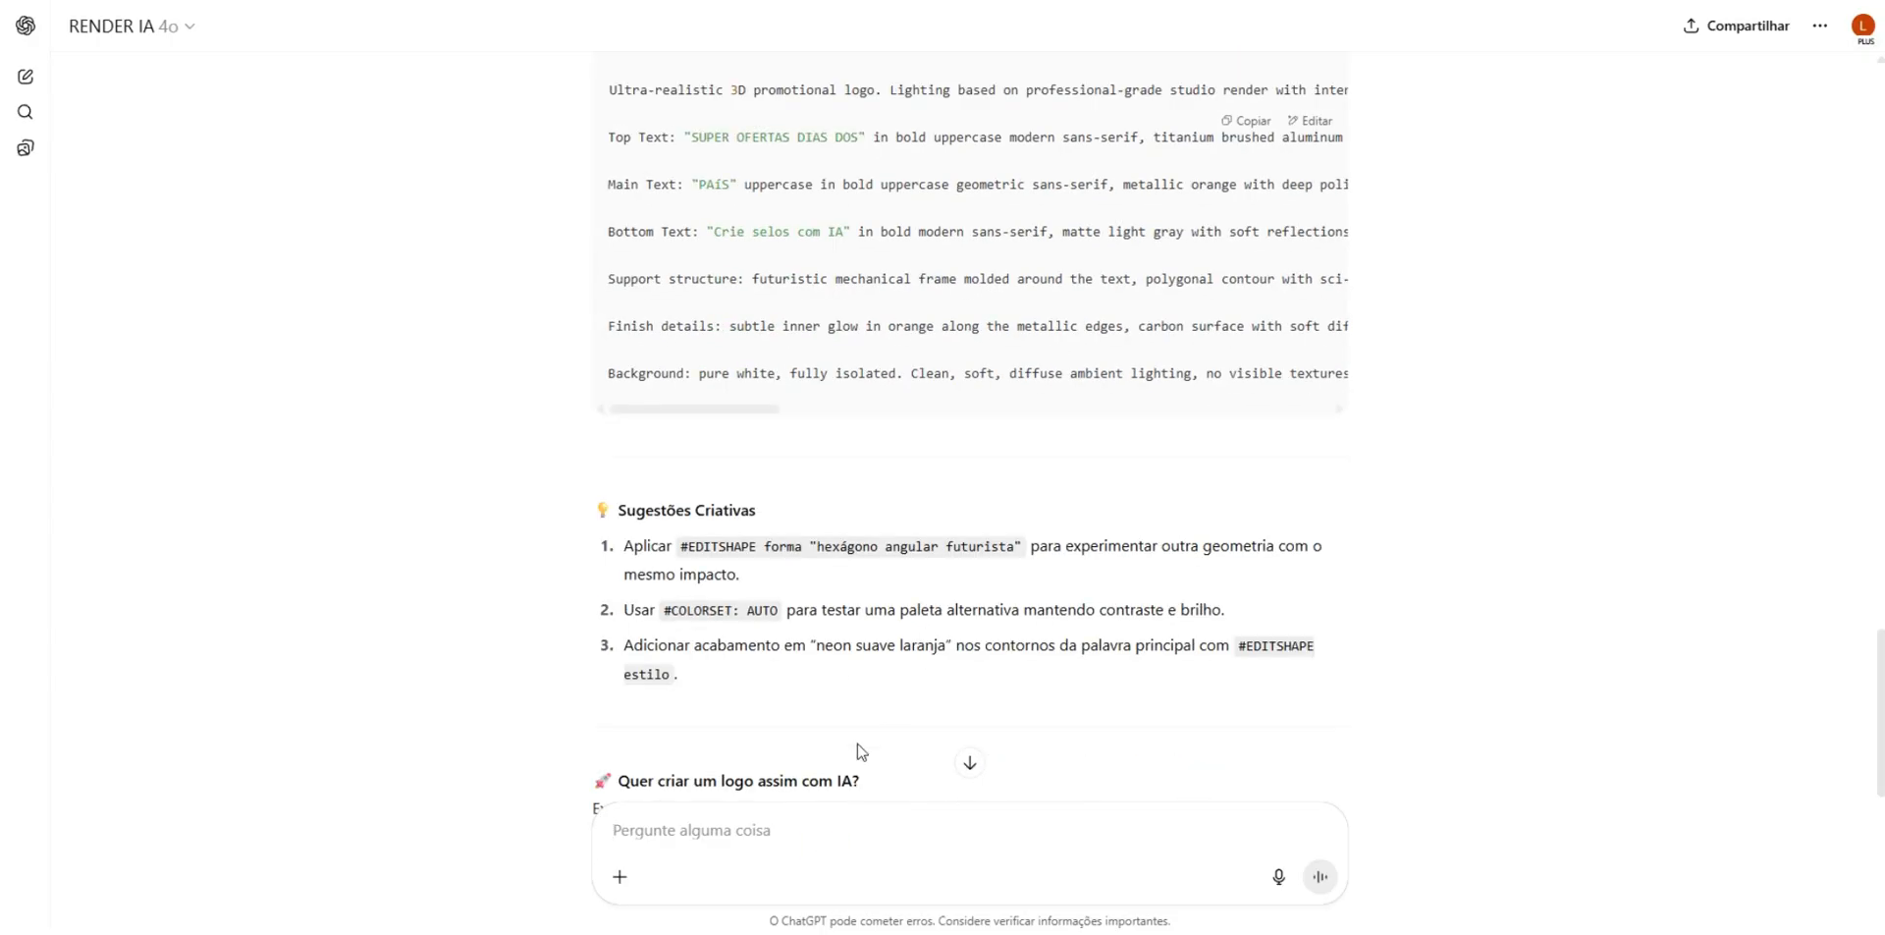
{"action": "scroll", "coordinate": [854, 756], "scroll_direction": "up", "scroll_amount": 3}
{"action": "left_click_drag", "start_coordinate": [687, 334], "coordinate": [855, 334]}
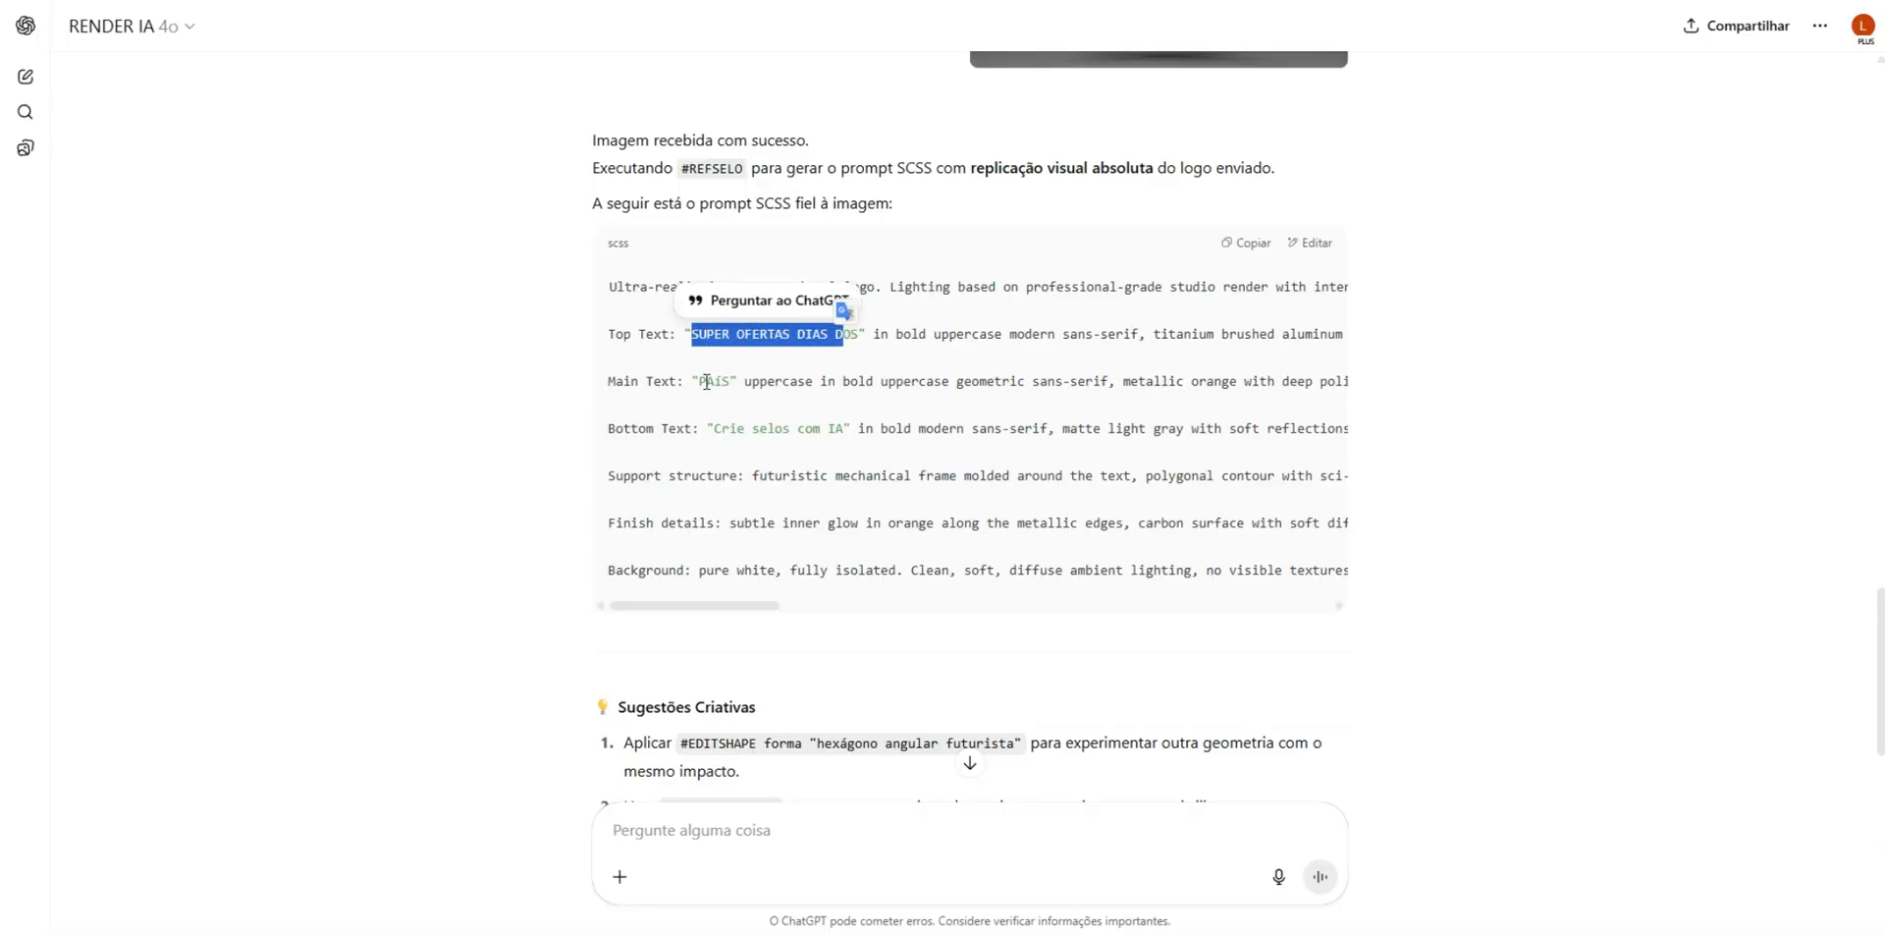
{"action": "left_click_drag", "start_coordinate": [703, 381], "coordinate": [743, 381]}
{"action": "left_click", "coordinate": [757, 426]}
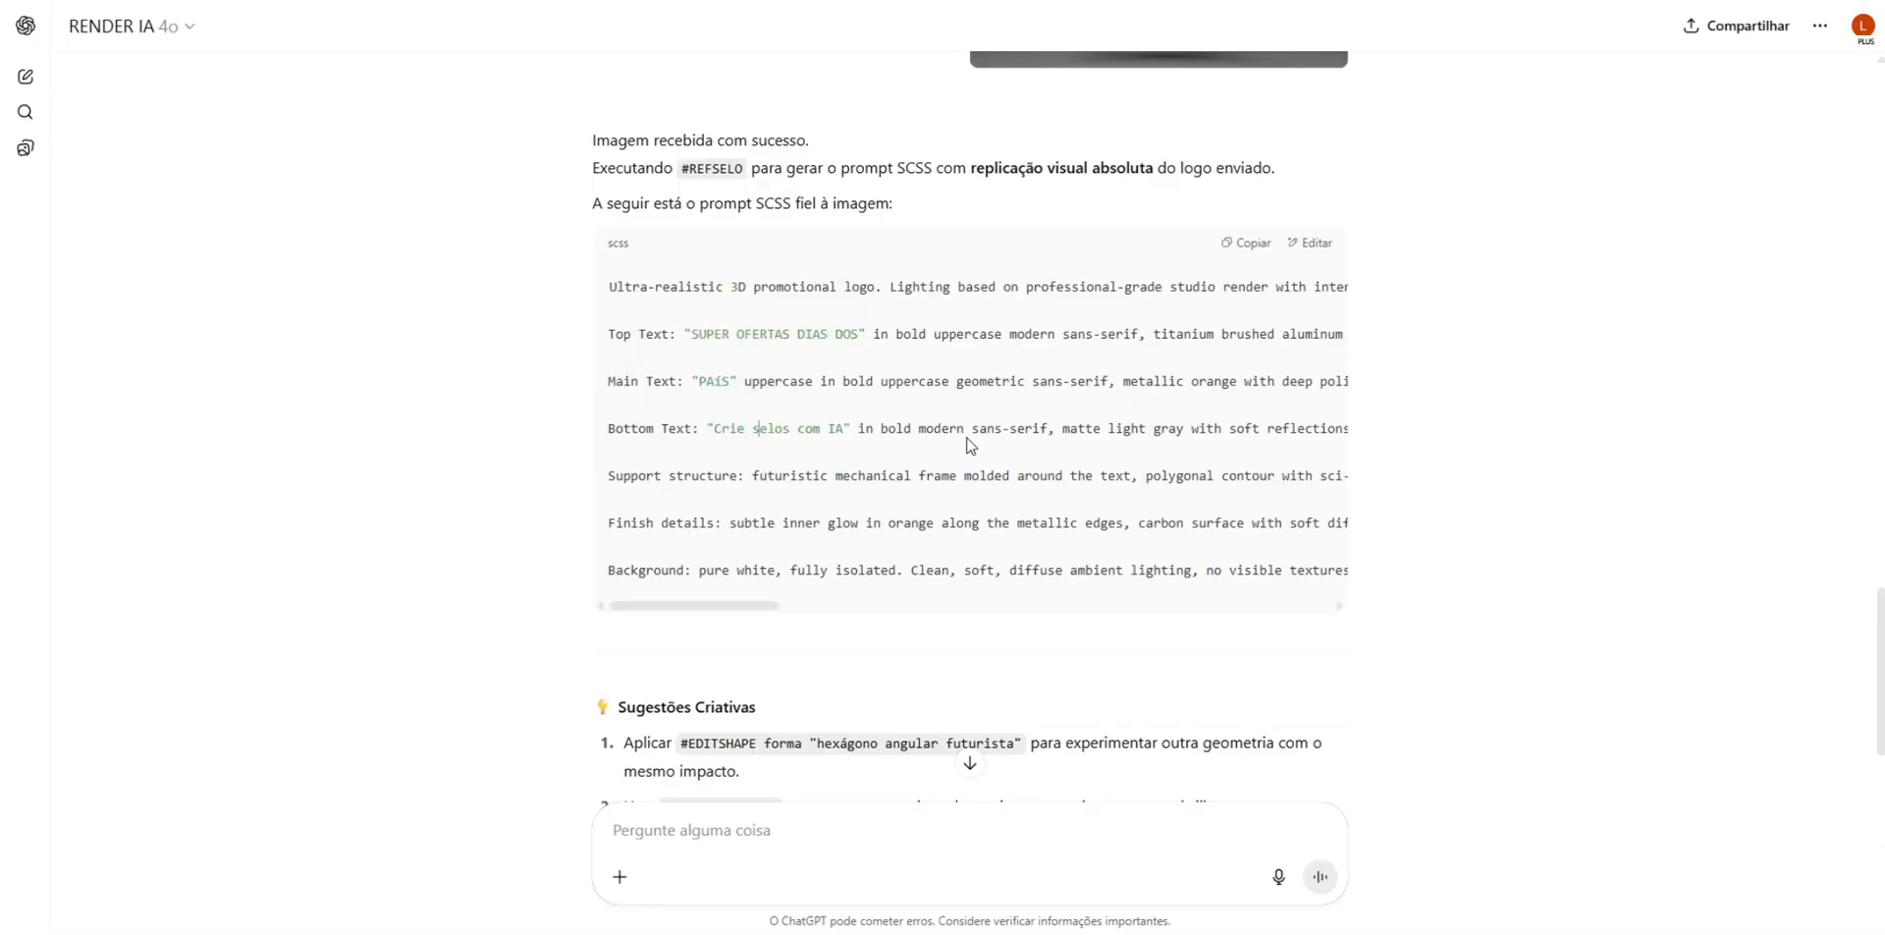
{"action": "left_click_drag", "start_coordinate": [622, 428], "coordinate": [1008, 428]}
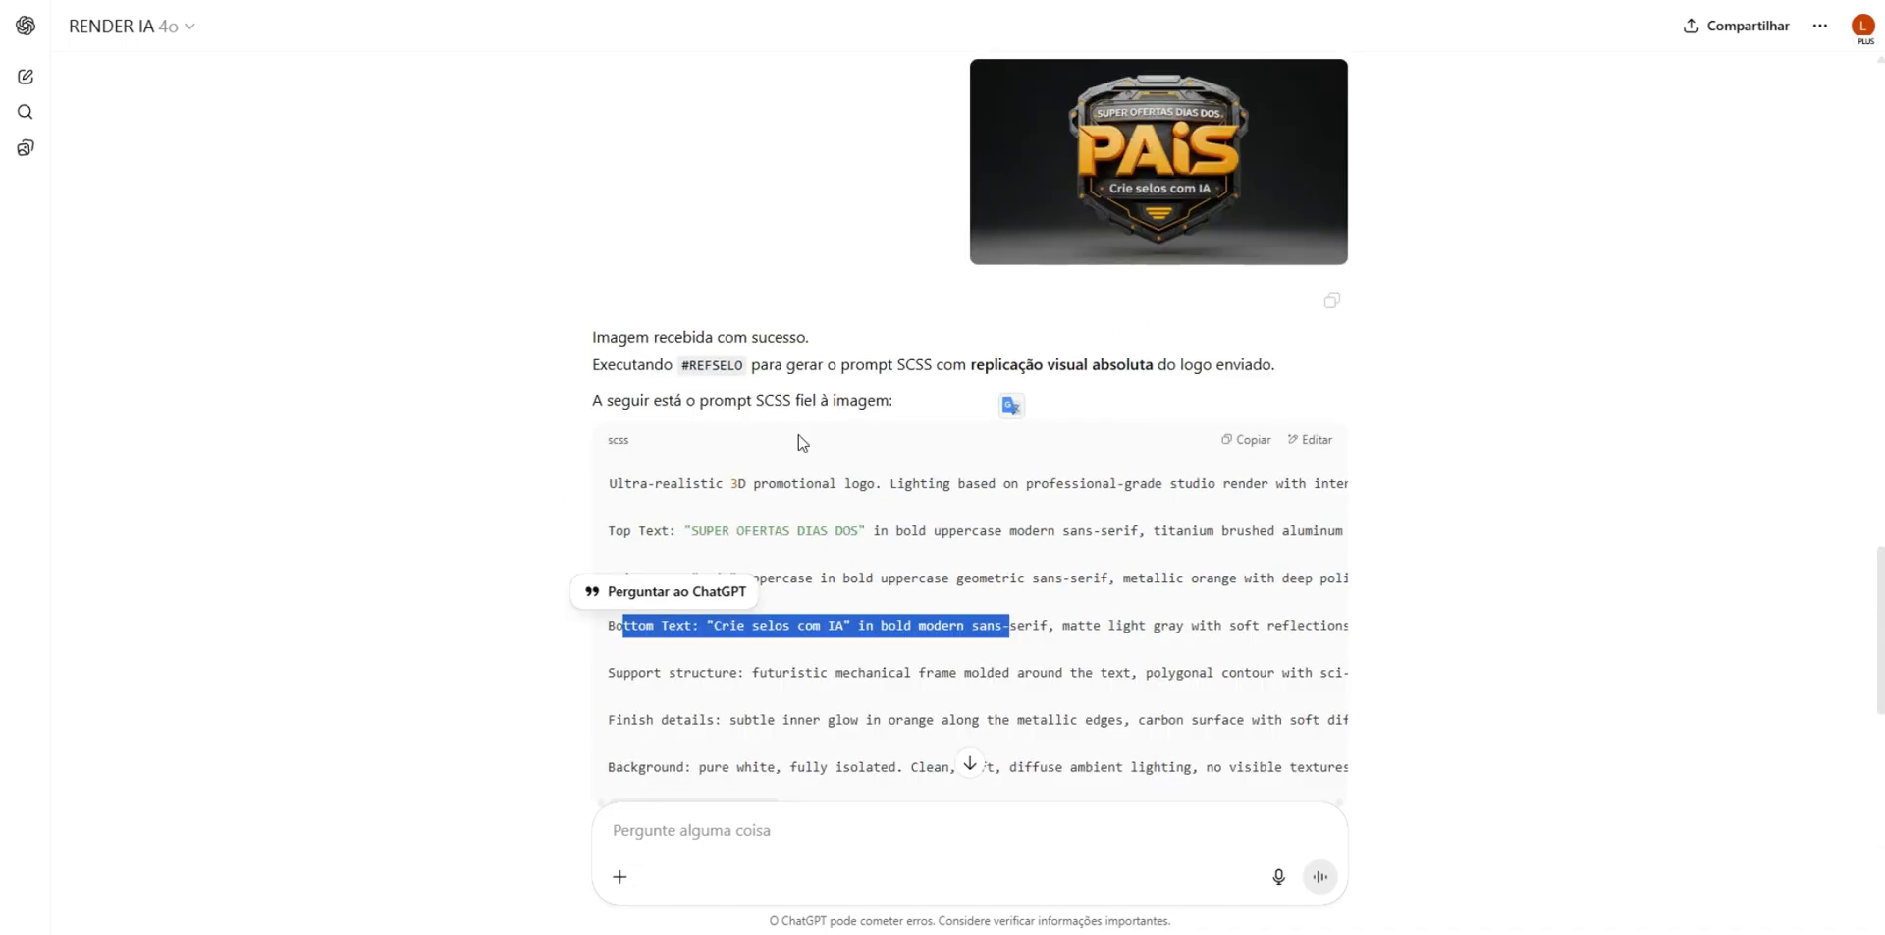
{"action": "scroll", "coordinate": [860, 565], "scroll_direction": "down", "scroll_amount": 1}
{"action": "left_click_drag", "start_coordinate": [649, 429], "coordinate": [1365, 483]}
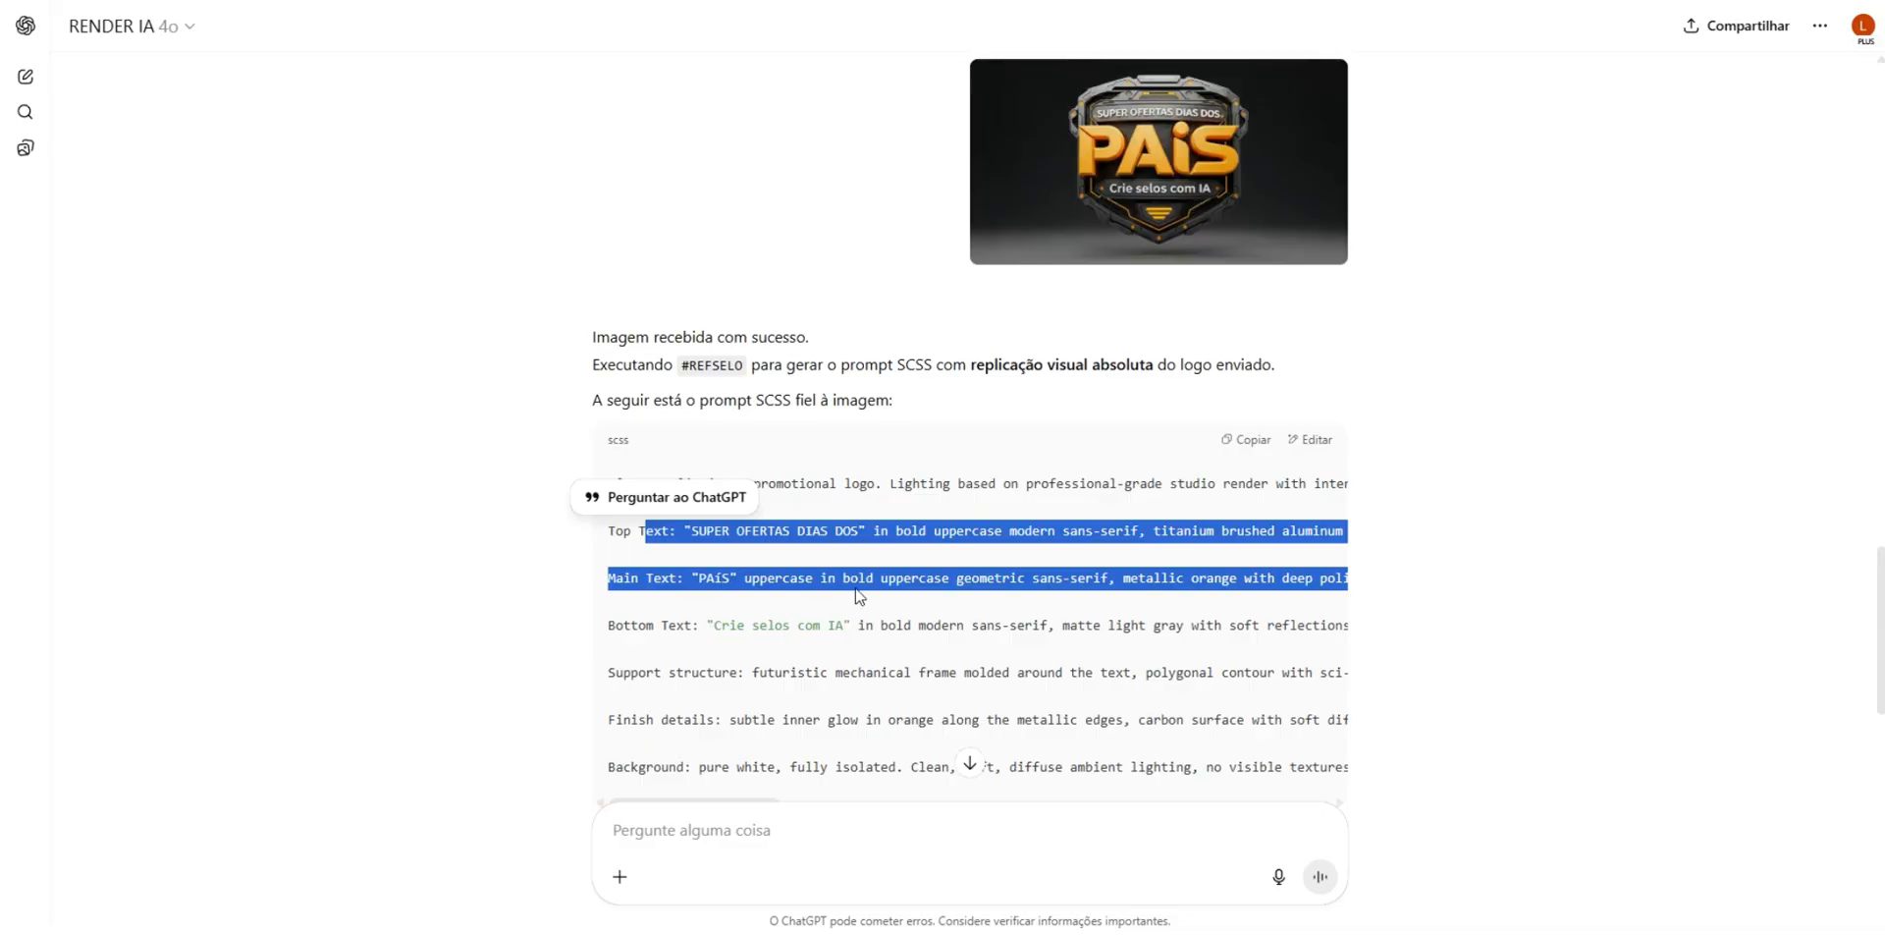
{"action": "left_click", "coordinate": [782, 555]}
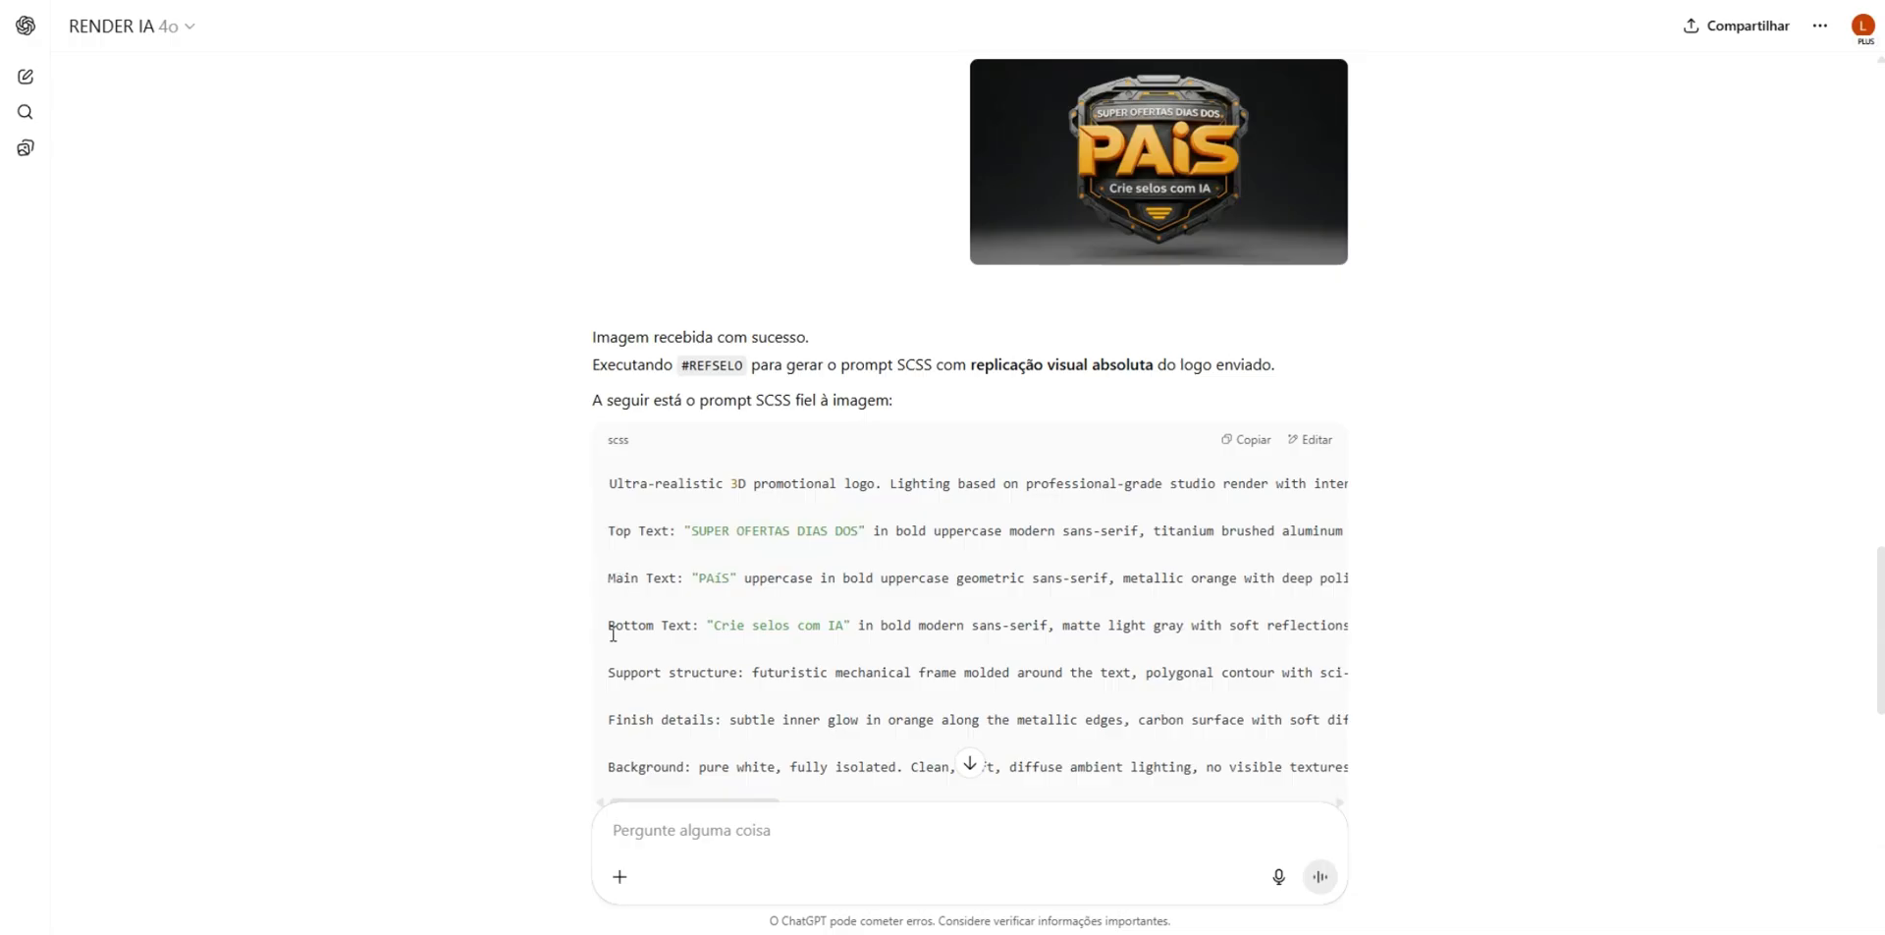
{"action": "left_click_drag", "start_coordinate": [613, 631], "coordinate": [882, 620]}
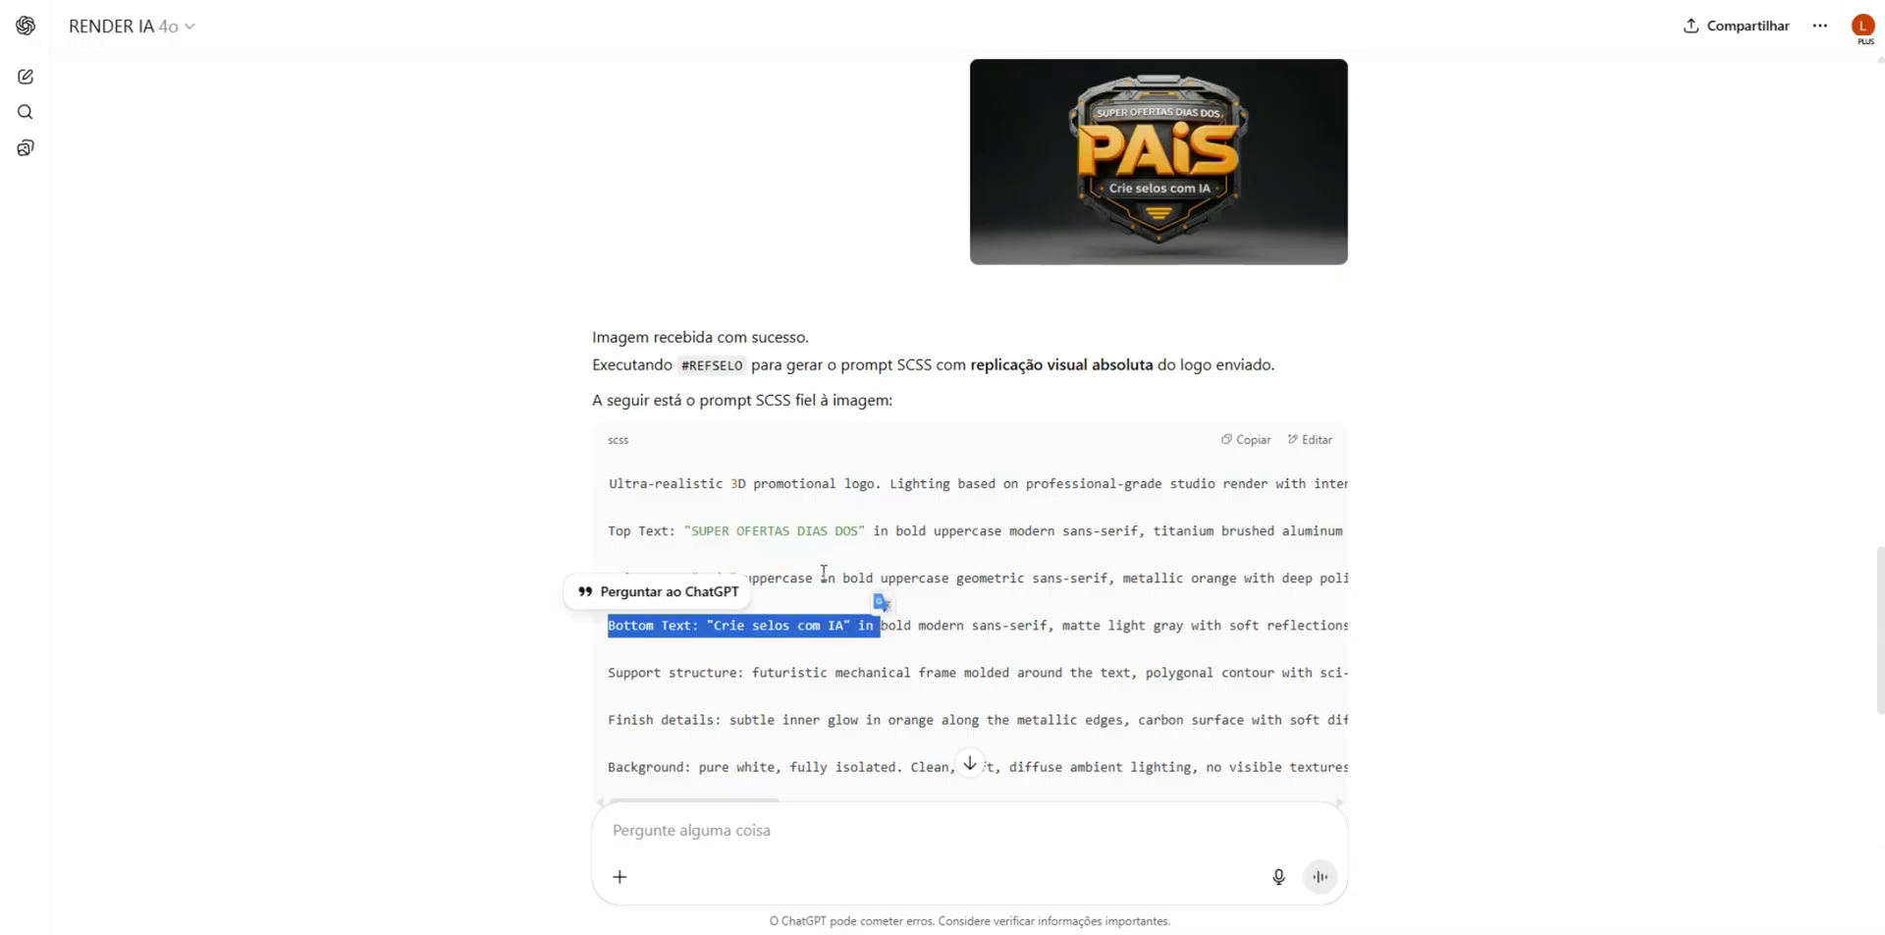
{"action": "triple_click", "coordinate": [706, 531]}
{"action": "left_click", "coordinate": [888, 581]}
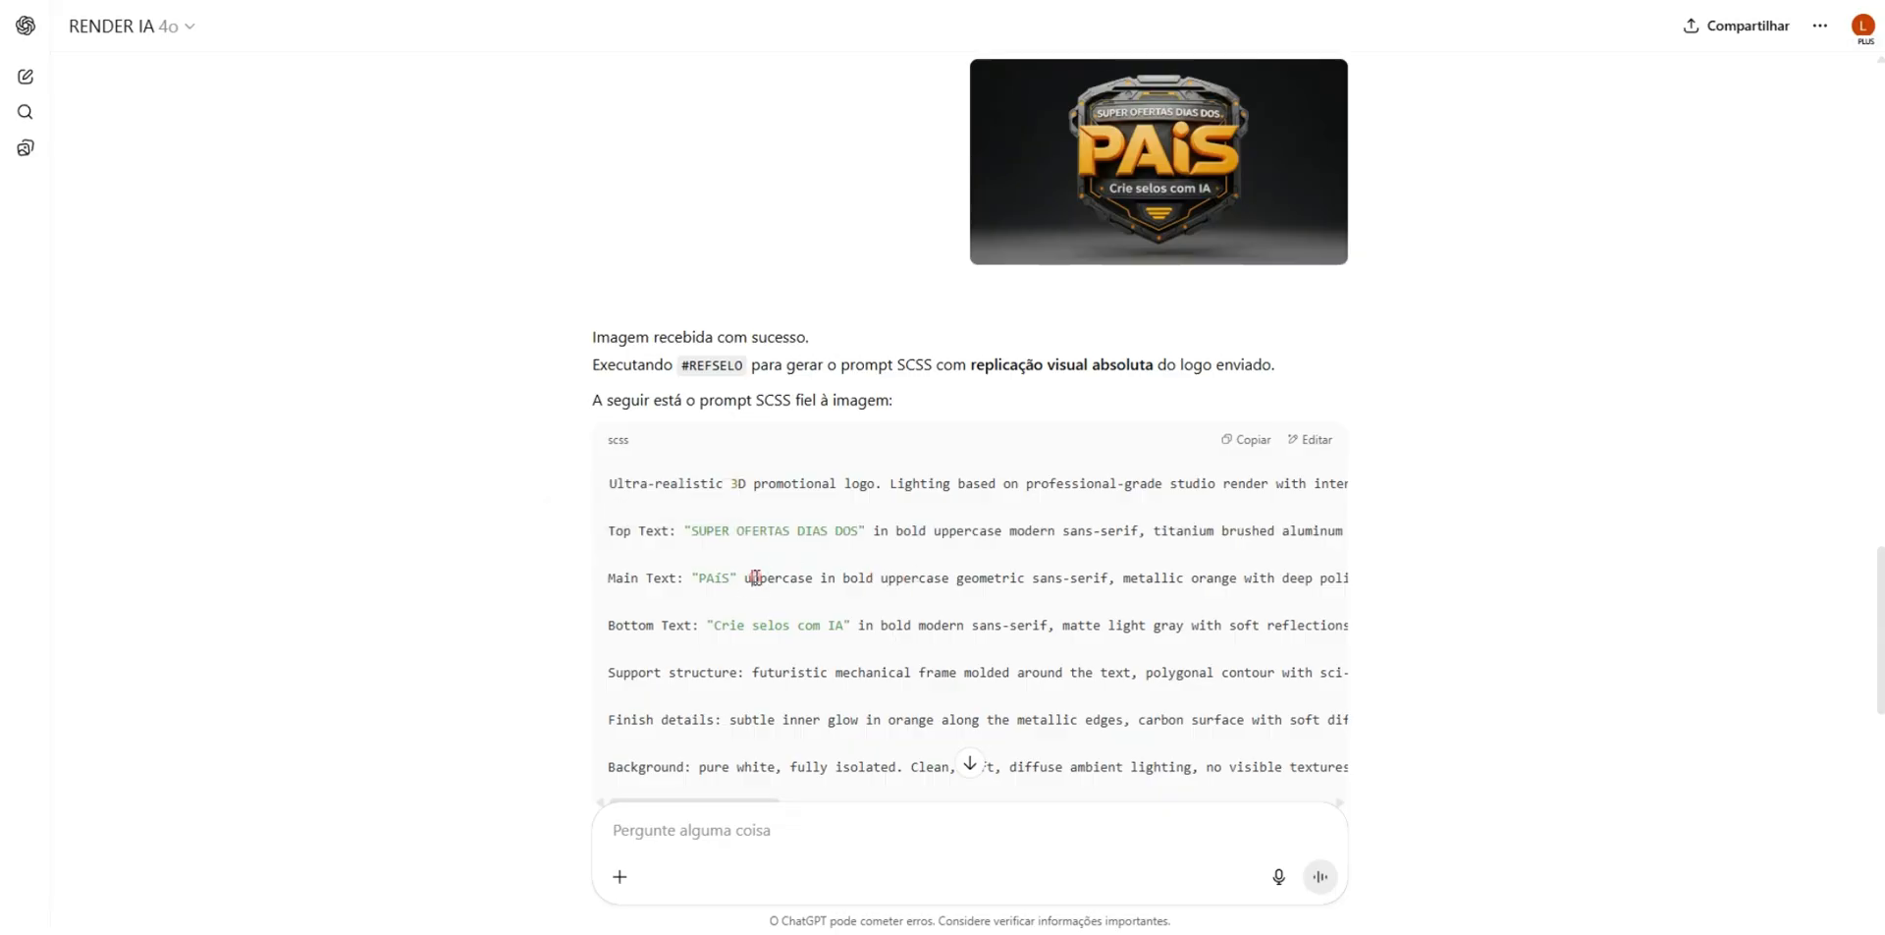
{"action": "key", "text": "ctrl+Tab"}
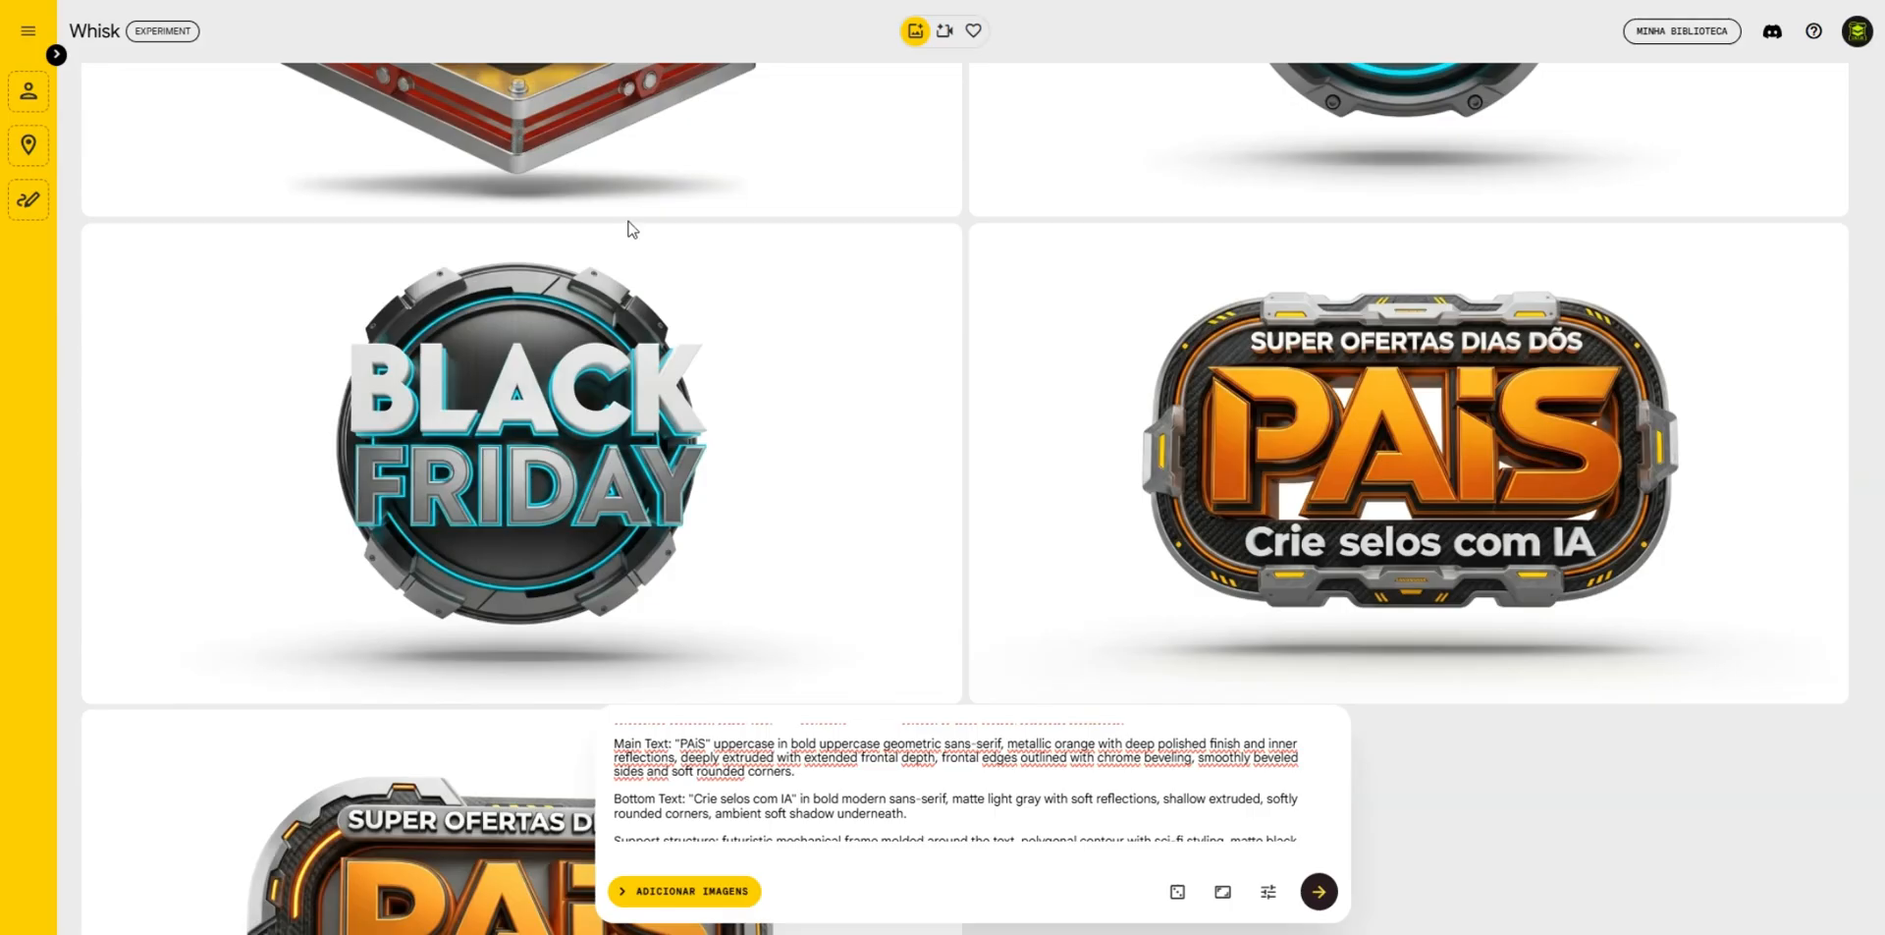
- Open the "PAiS" badge with the misspelled "DÕS" for refinement and delete the Top Text and Bottom Text paragraphs from its prompt
{"action": "scroll", "coordinate": [1283, 417], "scroll_direction": "down", "scroll_amount": 2}
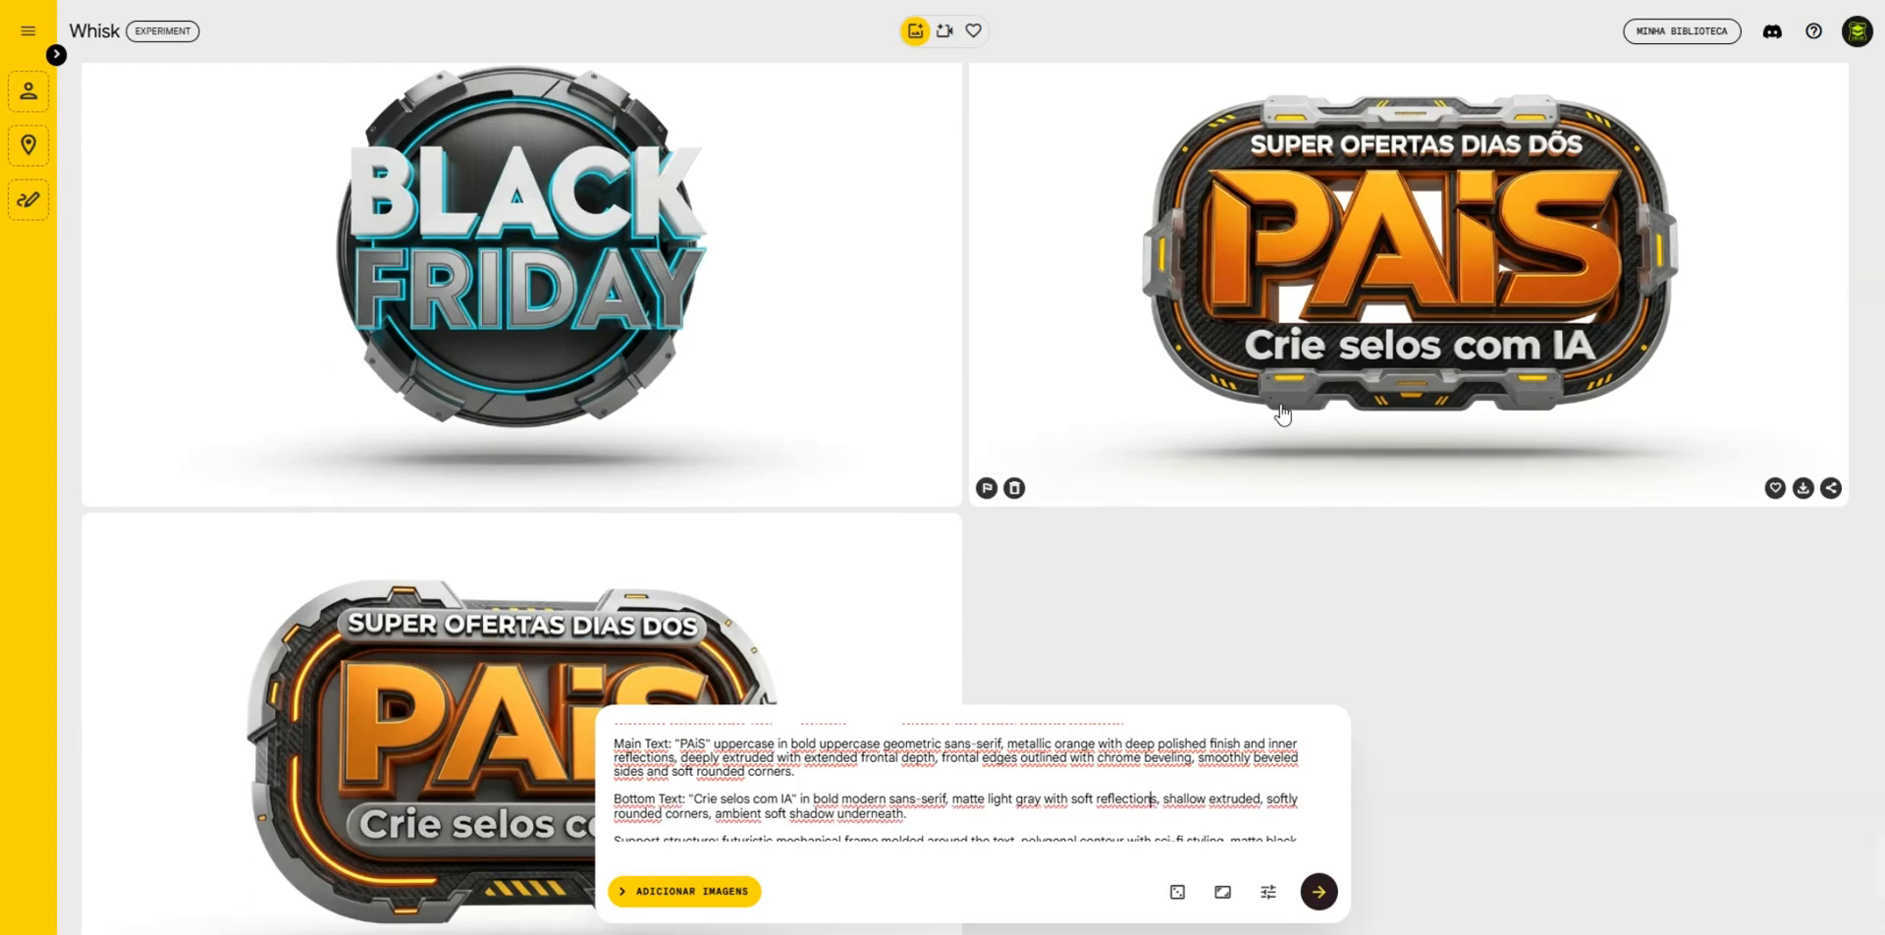
{"action": "left_click", "coordinate": [1314, 313]}
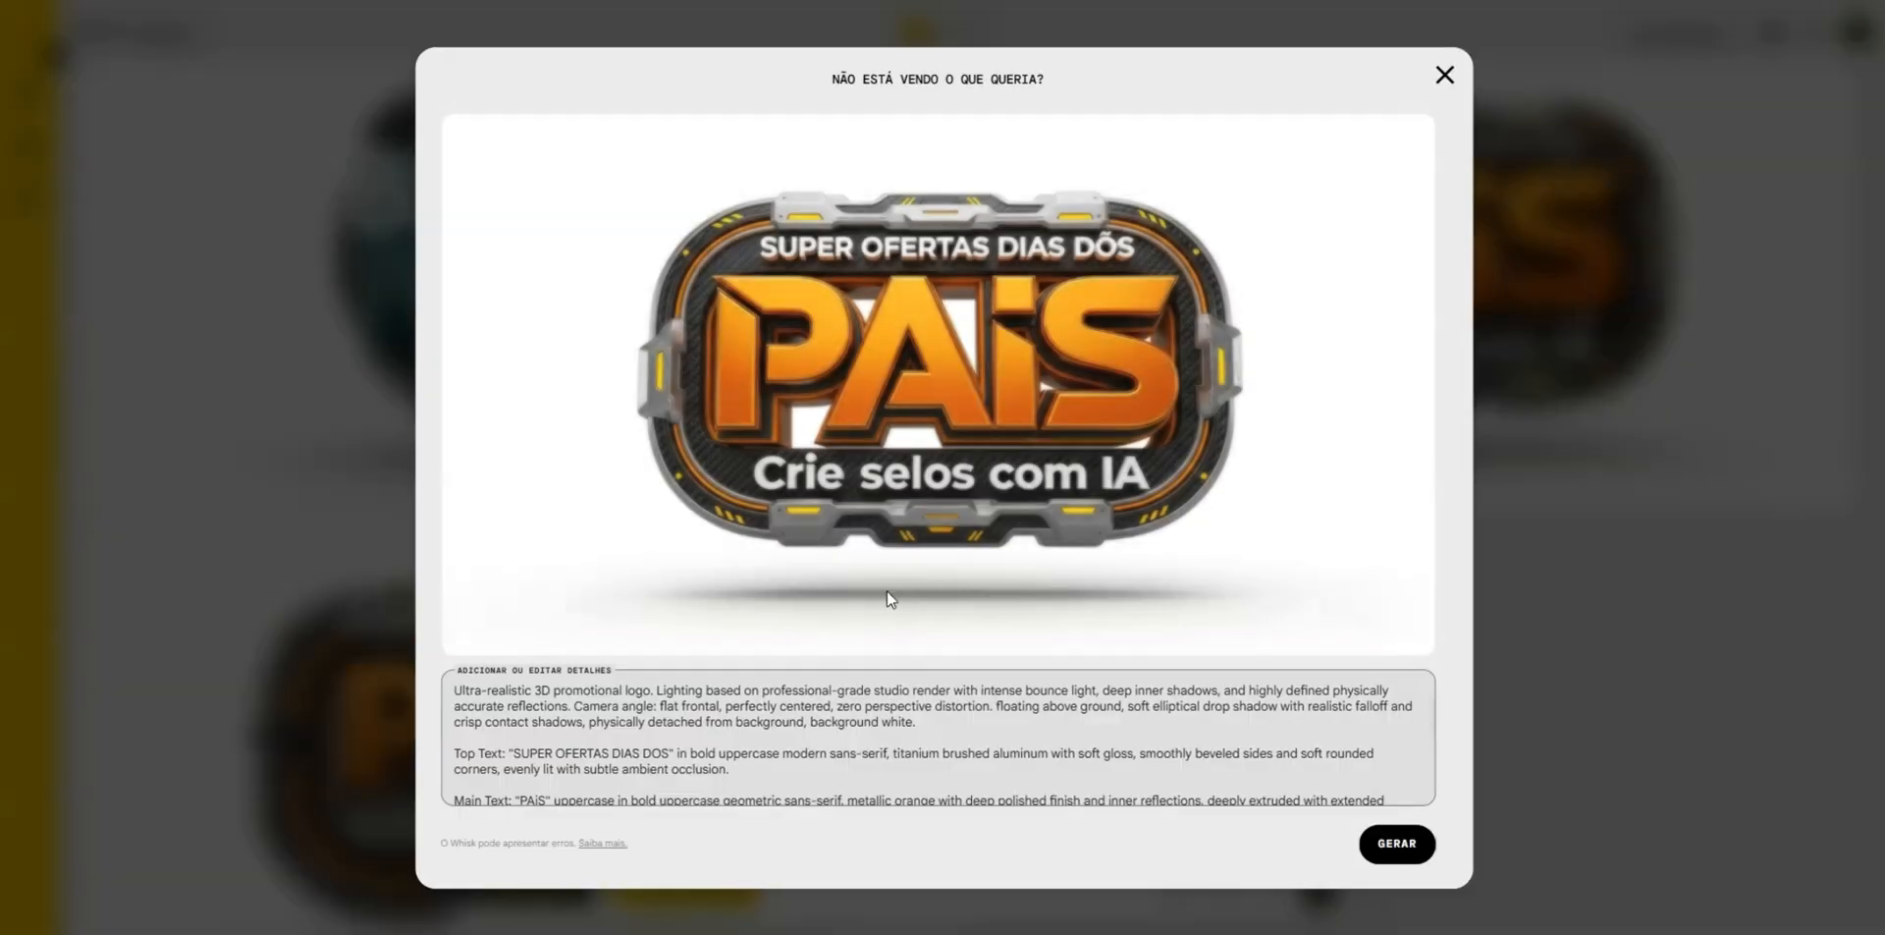
{"action": "left_click", "coordinate": [476, 758]}
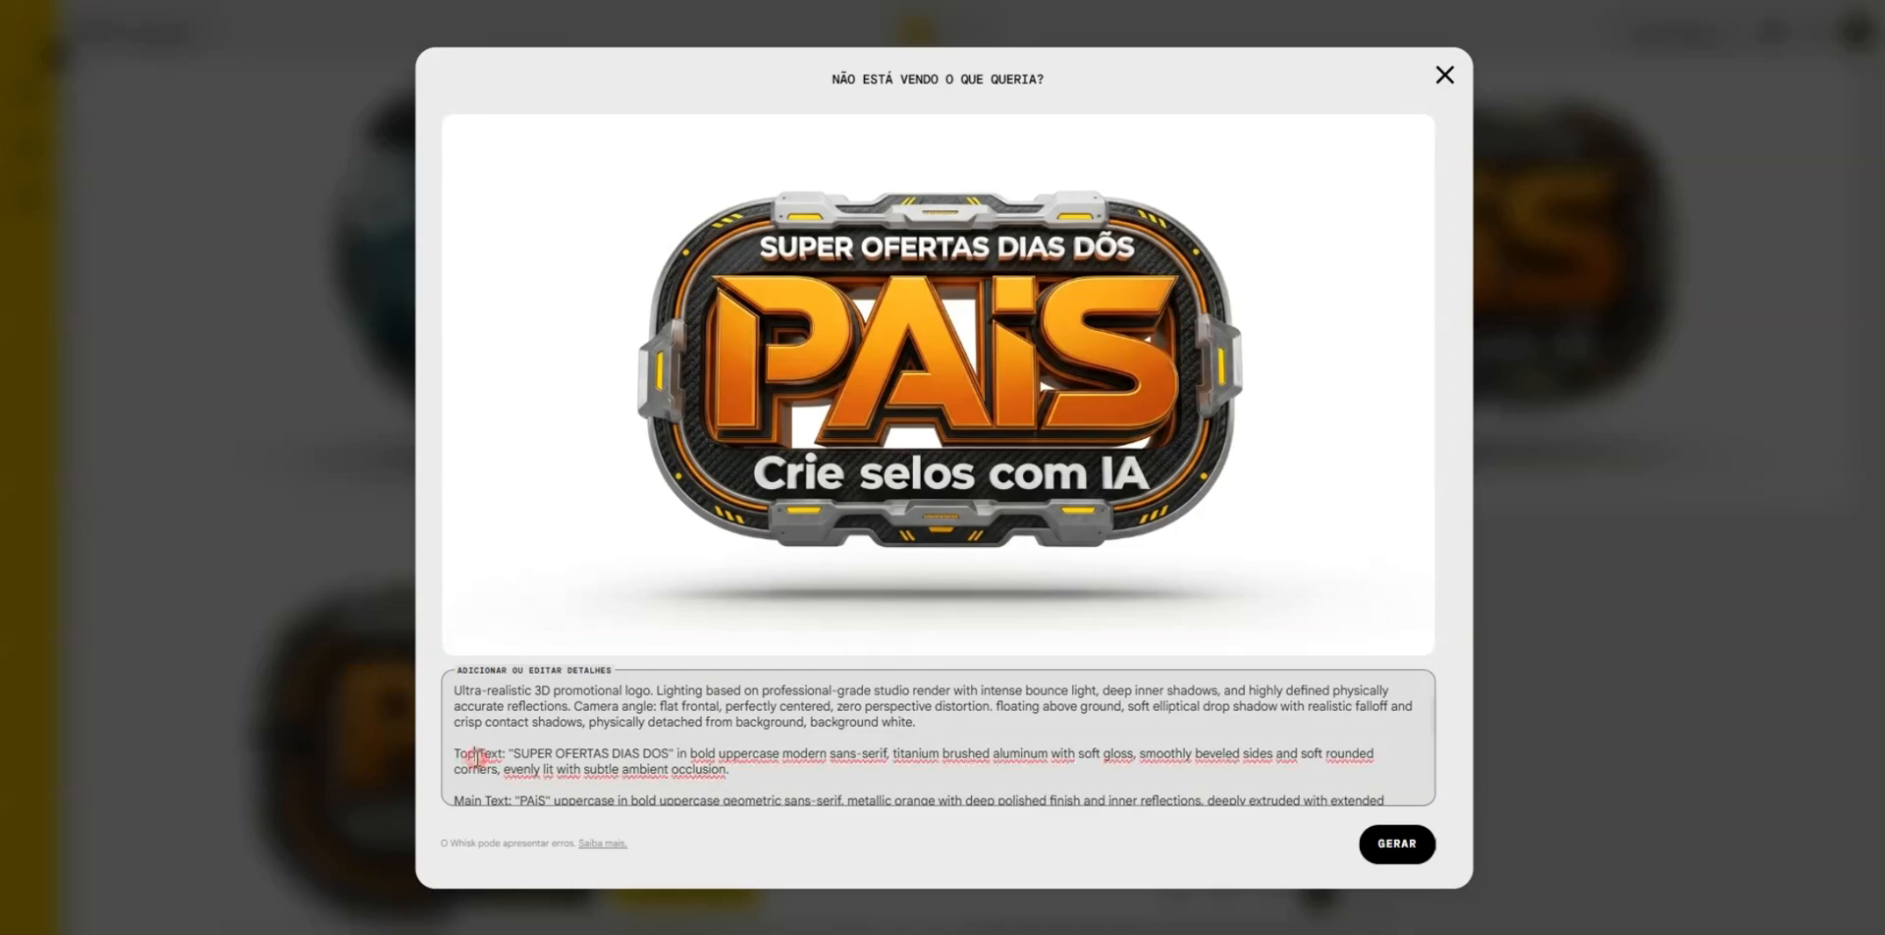
{"action": "triple_click", "coordinate": [477, 756]}
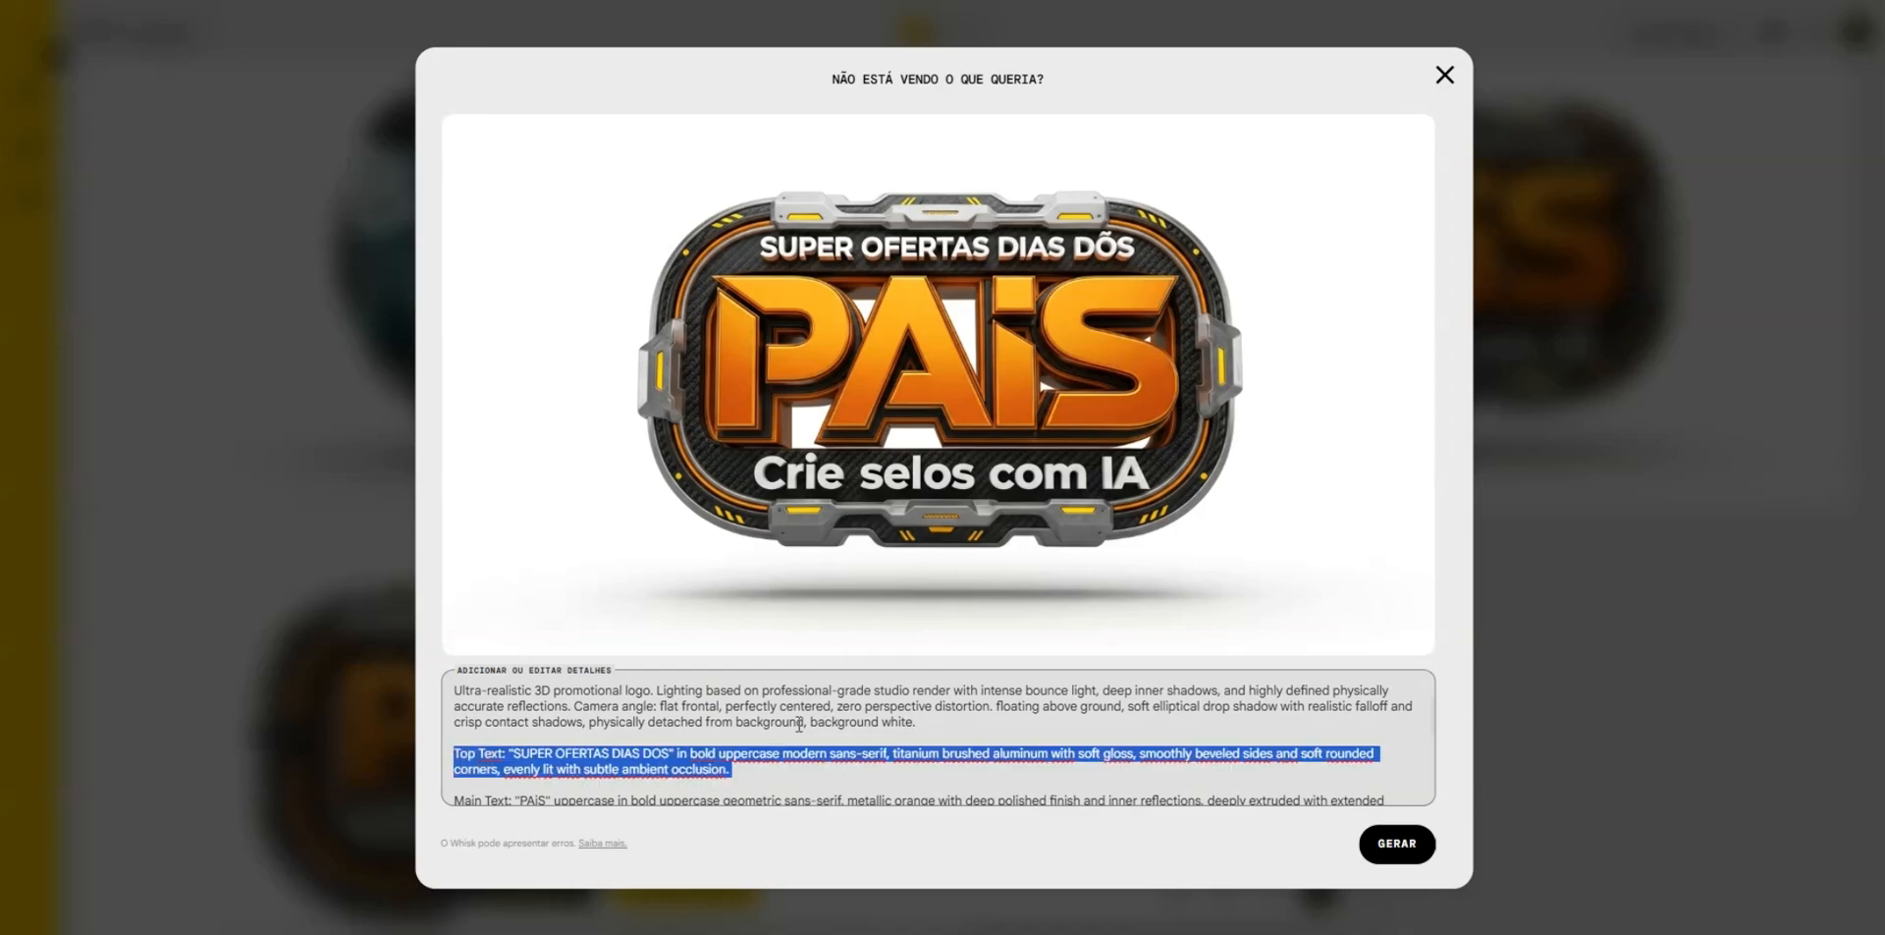
{"action": "key", "text": "BackSpace"}
{"action": "scroll", "coordinate": [825, 722], "scroll_direction": "down", "scroll_amount": 1}
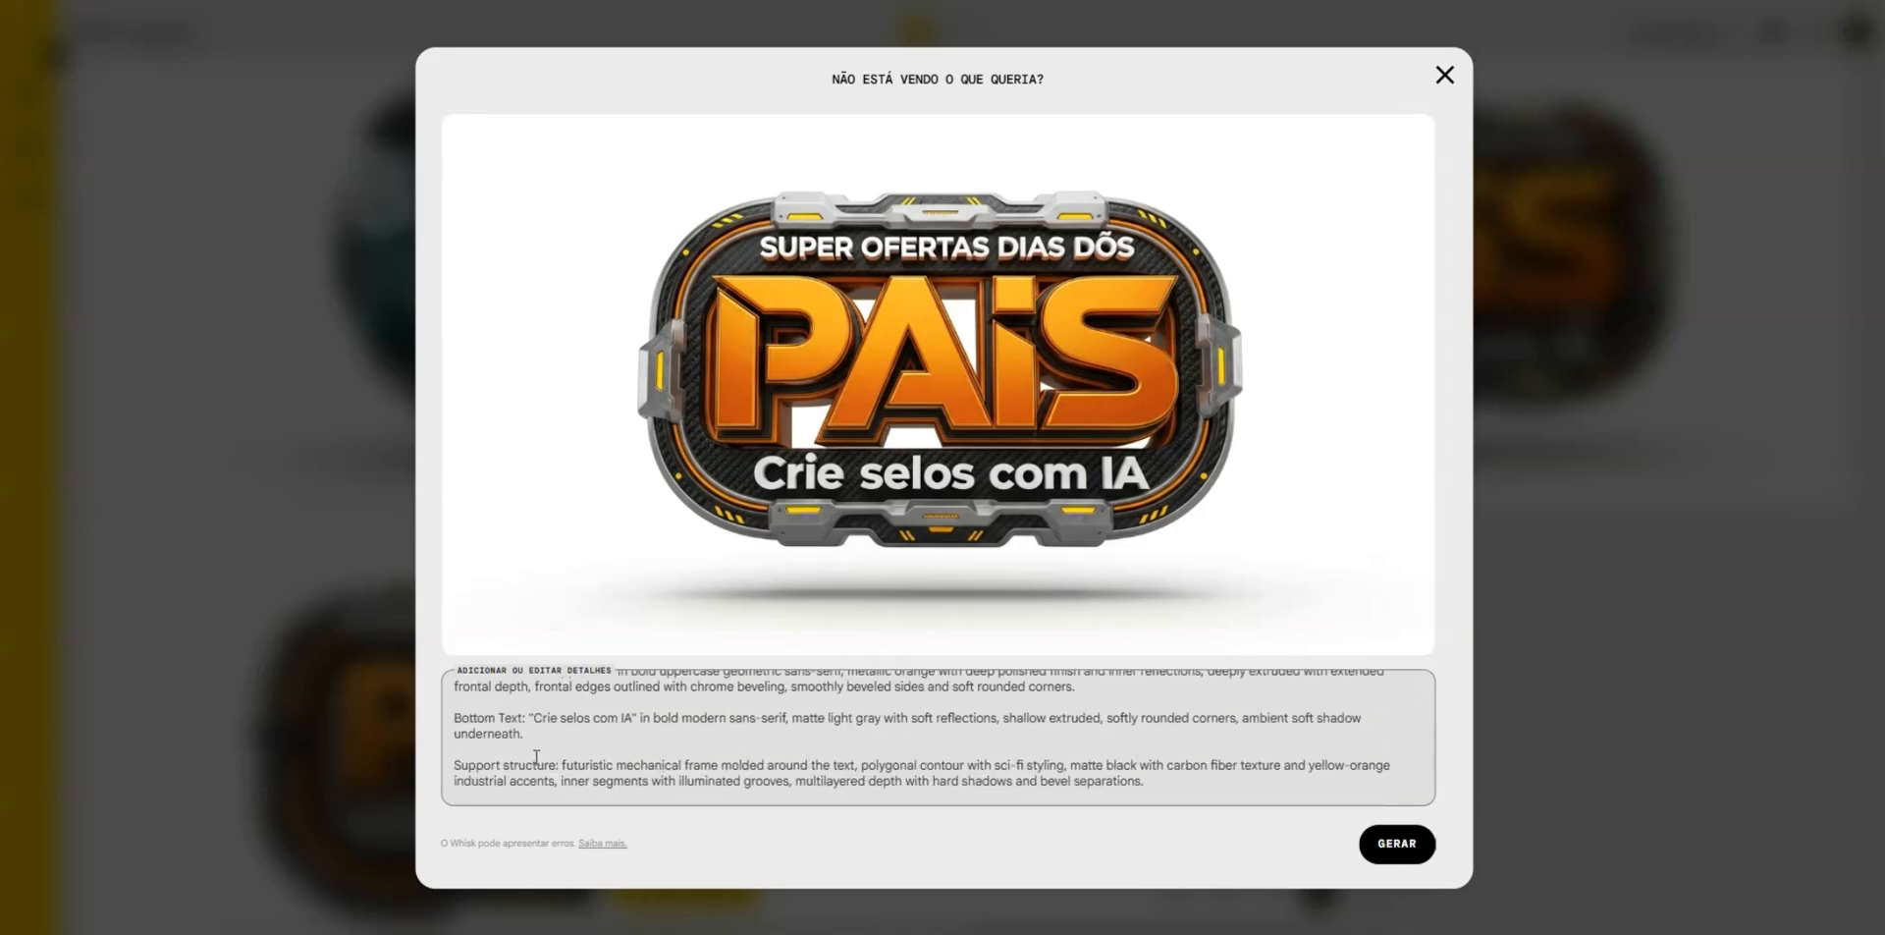
{"action": "triple_click", "coordinate": [511, 725]}
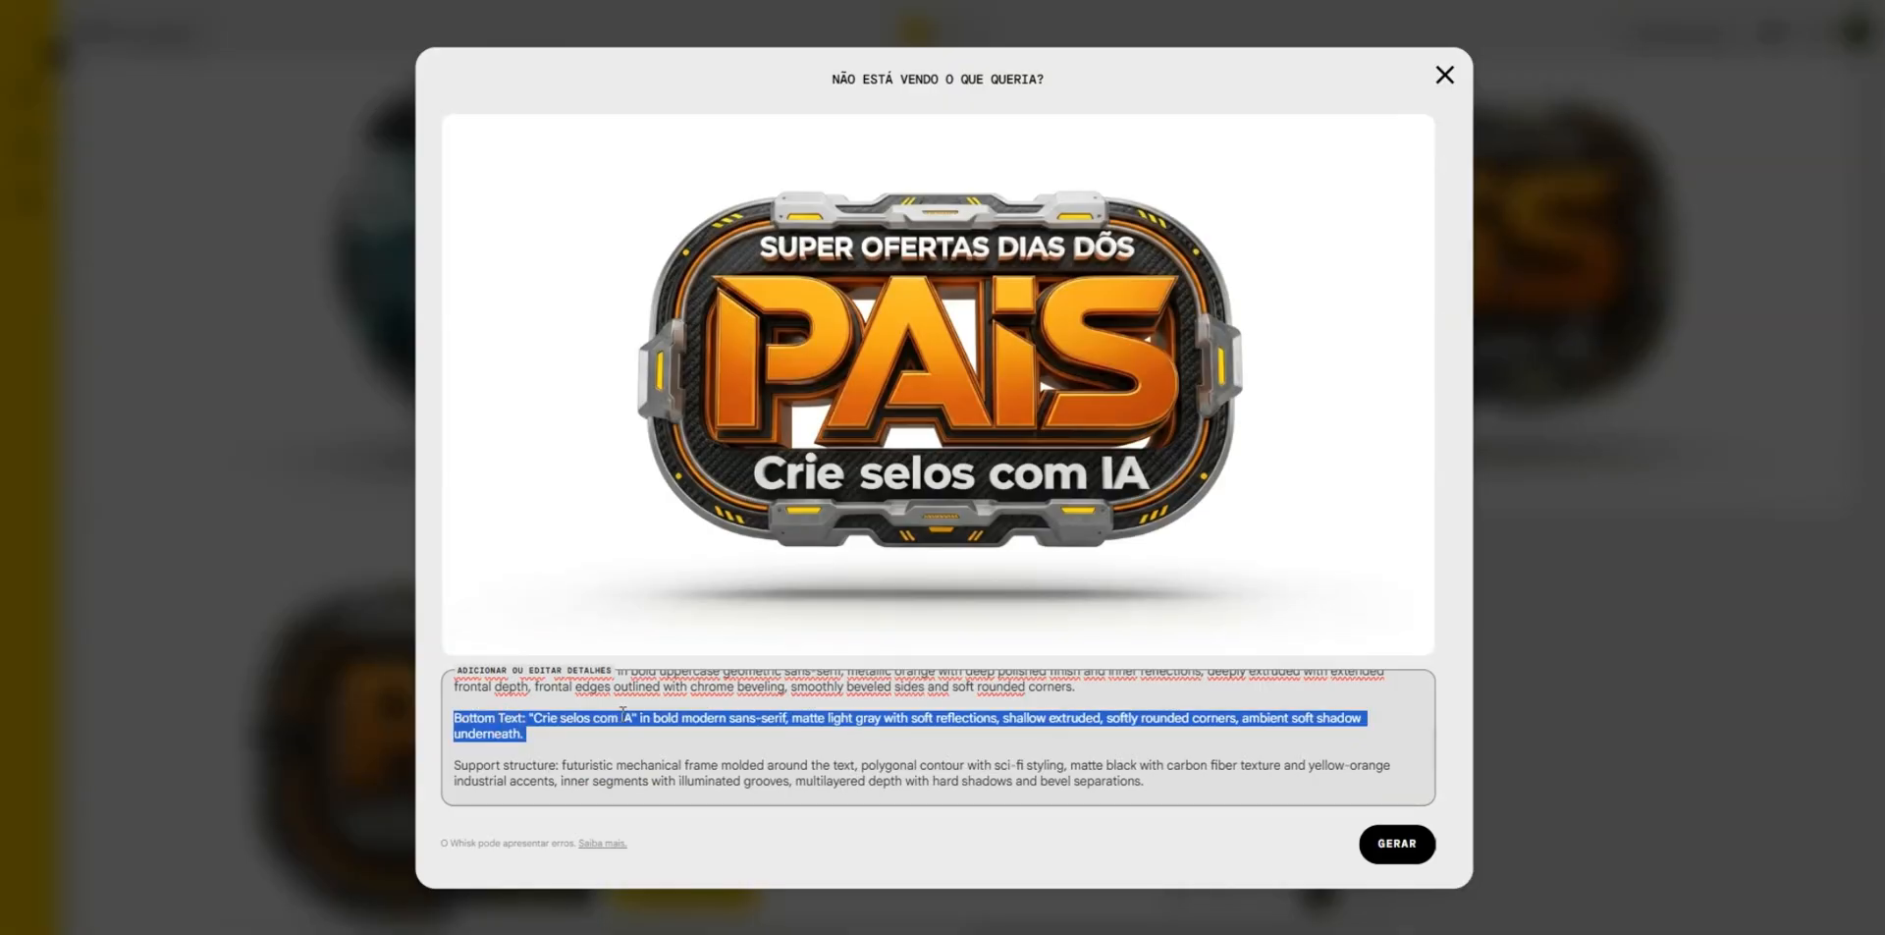
{"action": "key", "text": "BackSpace"}
- Duplicate the Main Text paragraph in the refinement prompt, placing the copy directly after the original as a separate paragraph
{"action": "scroll", "coordinate": [625, 715], "scroll_direction": "up", "scroll_amount": 1}
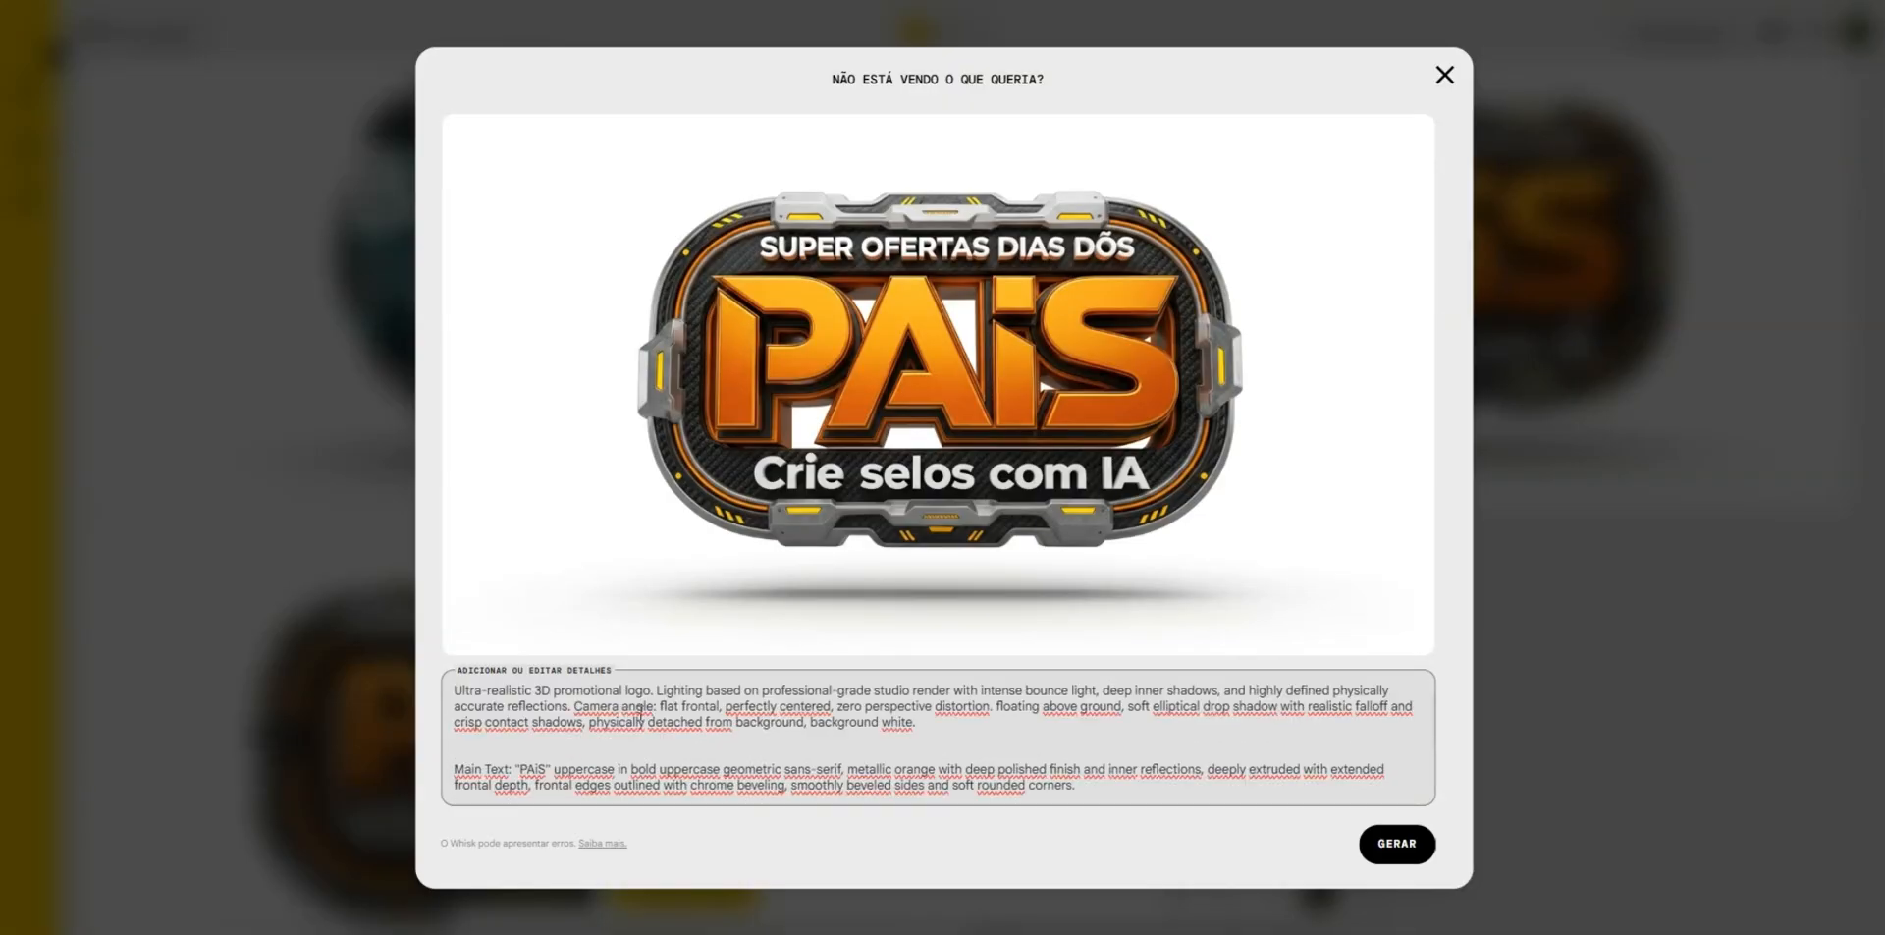
{"action": "scroll", "coordinate": [648, 712], "scroll_direction": "down", "scroll_amount": 1}
{"action": "left_click_drag", "start_coordinate": [1076, 688], "coordinate": [456, 754]}
{"action": "key", "text": "ctrl+c"}
{"action": "key", "text": "Right"}
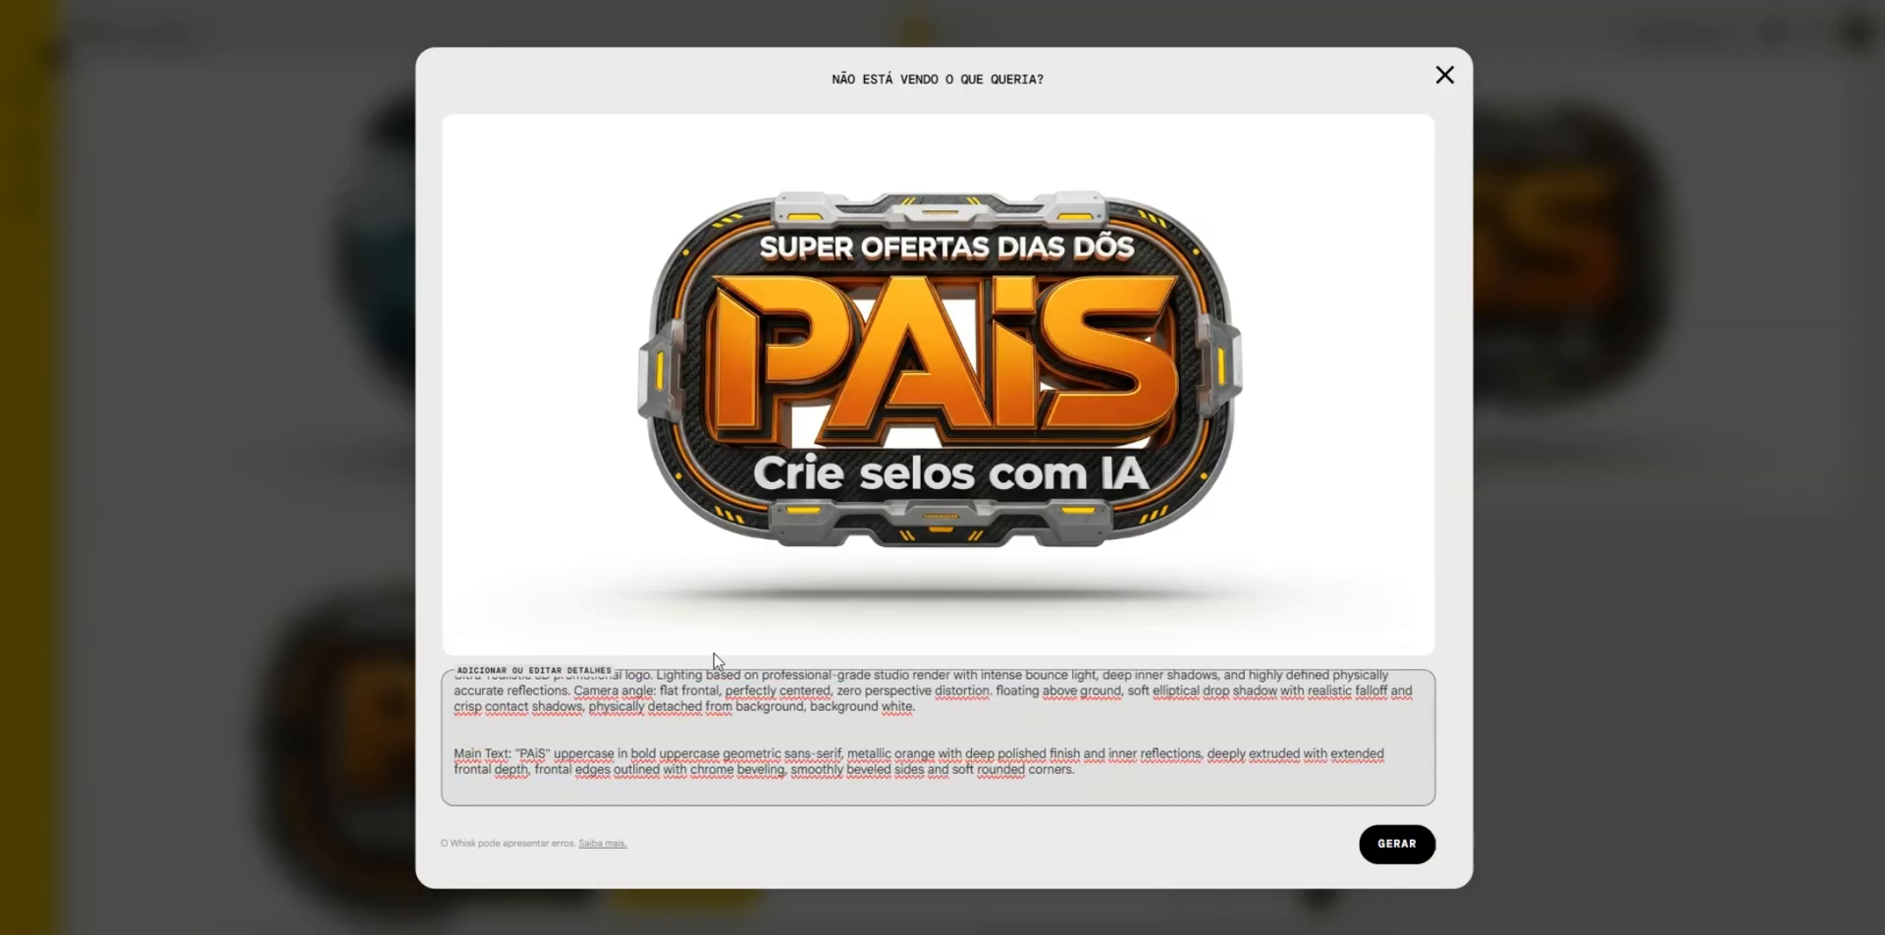
{"action": "key", "text": "ctrl+v"}
{"action": "key", "text": "Return"}
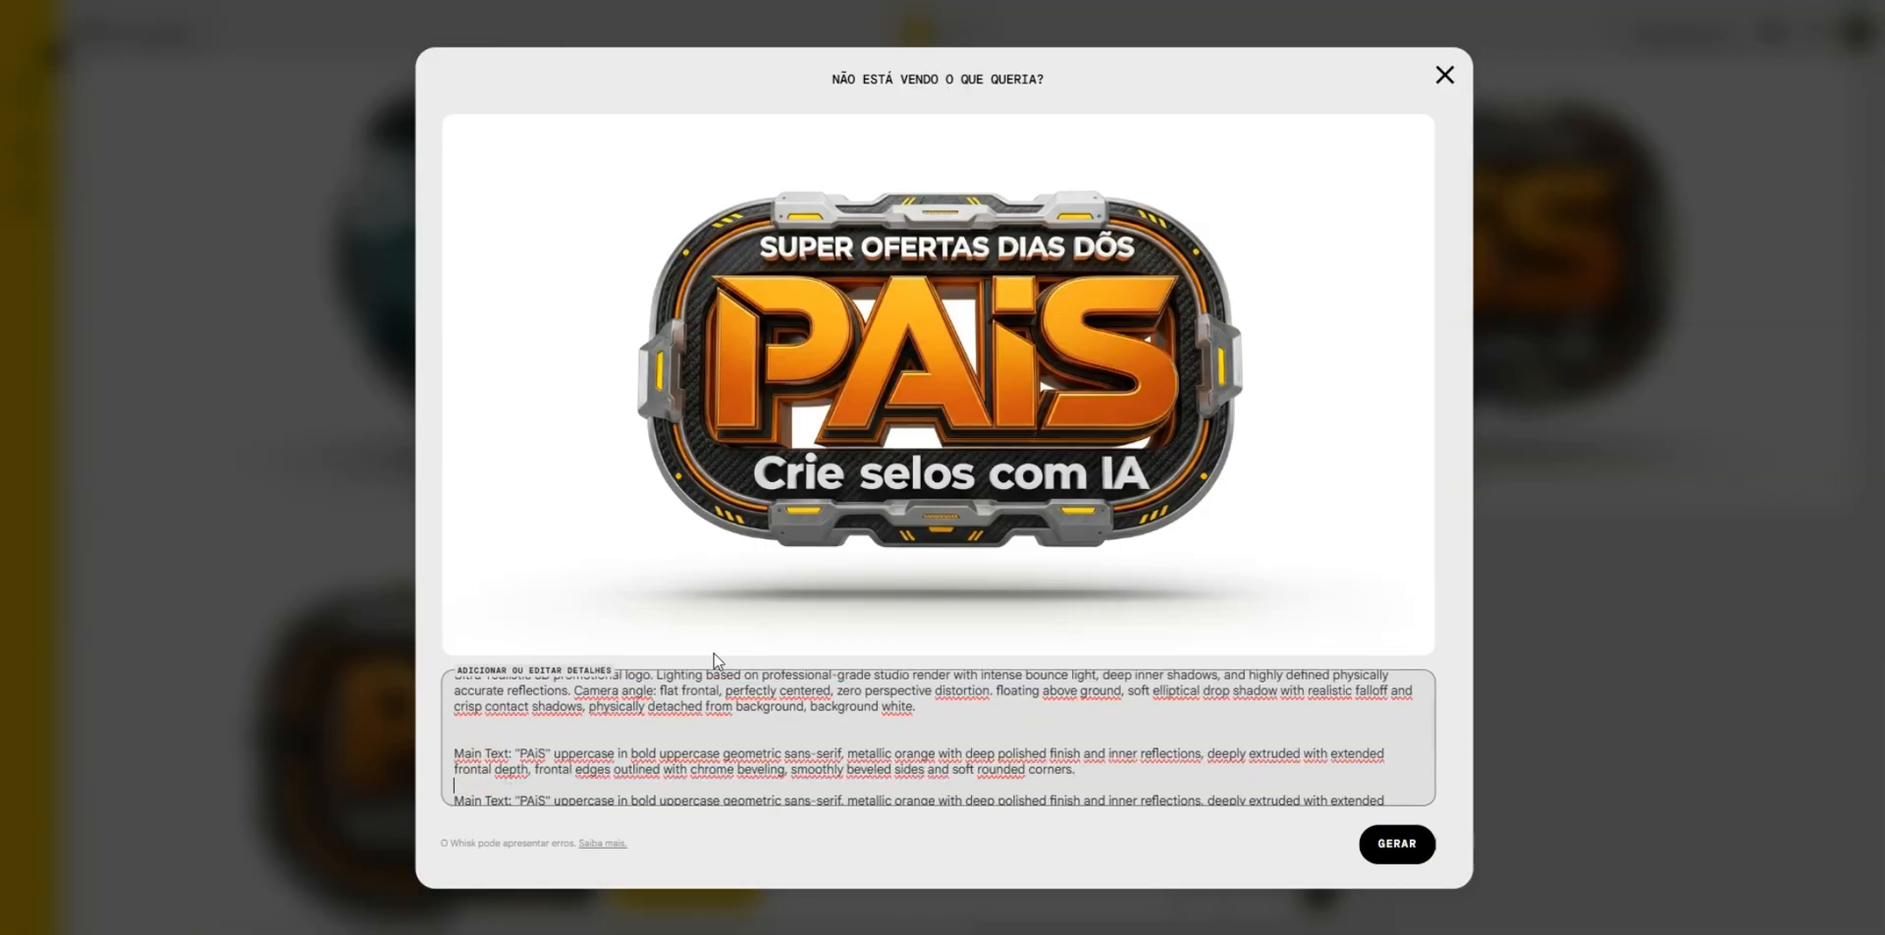
- Change the first Main Text wording to "DIA DOS" and generate the refined badge
{"action": "double_click", "coordinate": [535, 752]}
{"action": "key", "text": "BackSpace"}
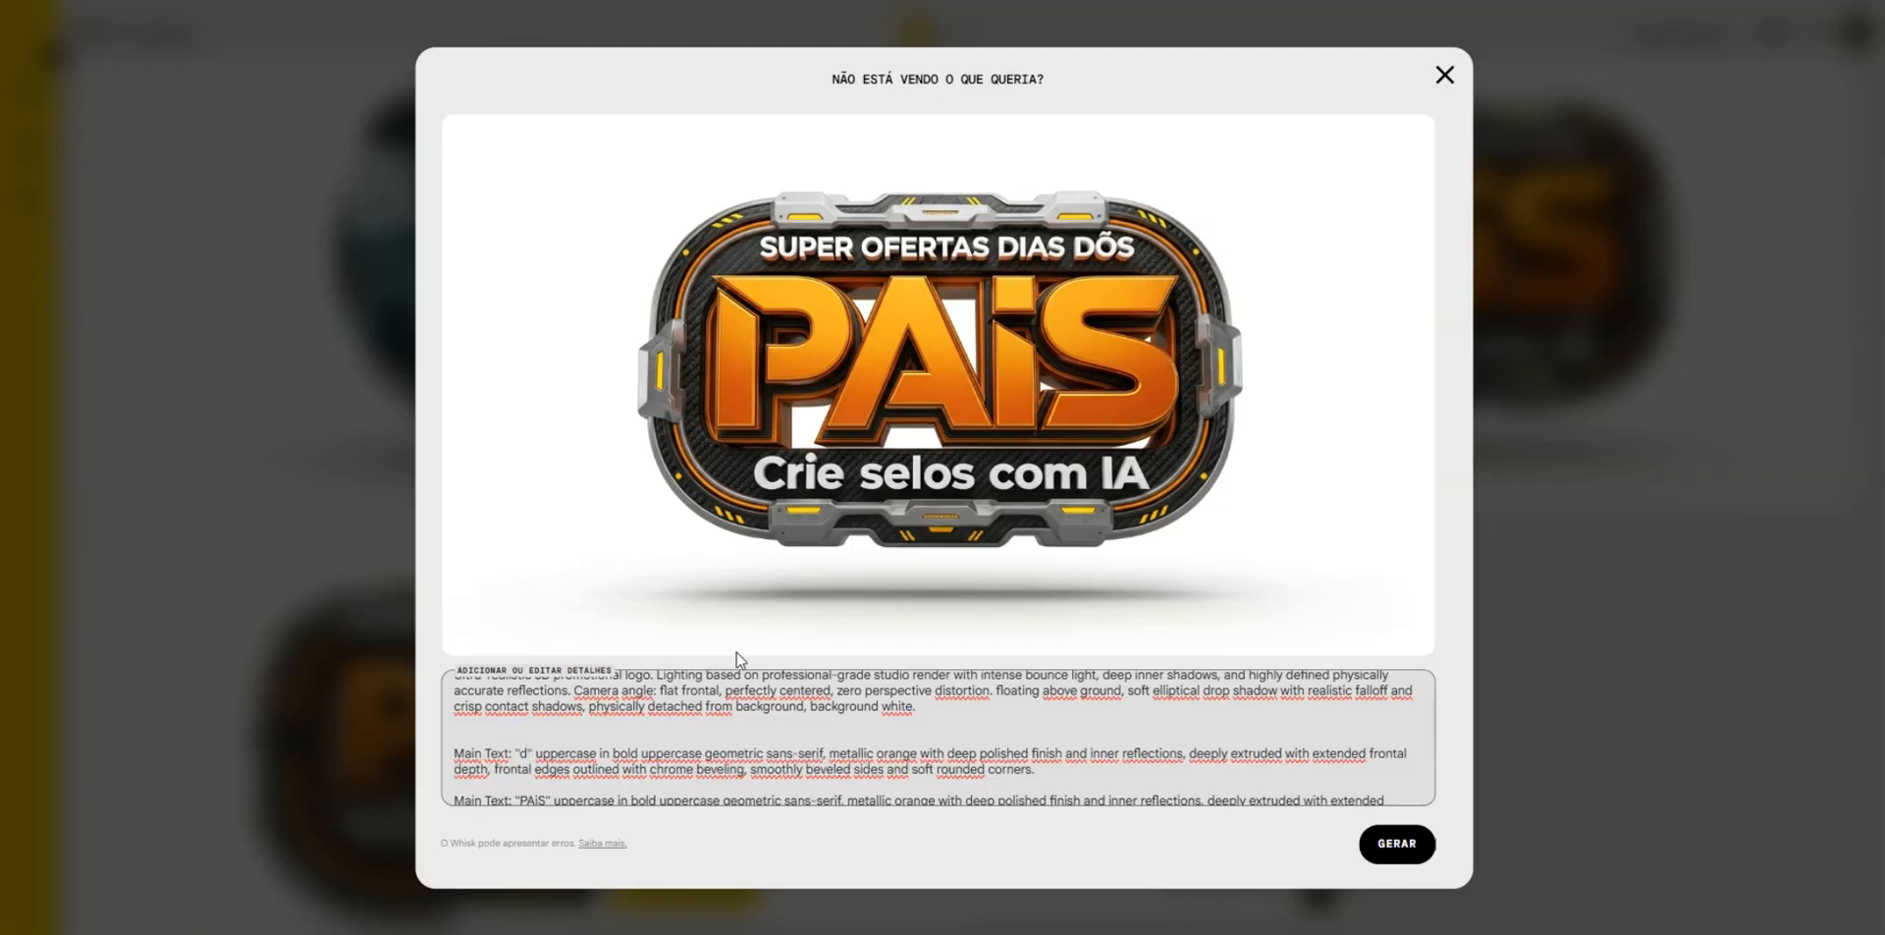
{"action": "type", "text": "d"}
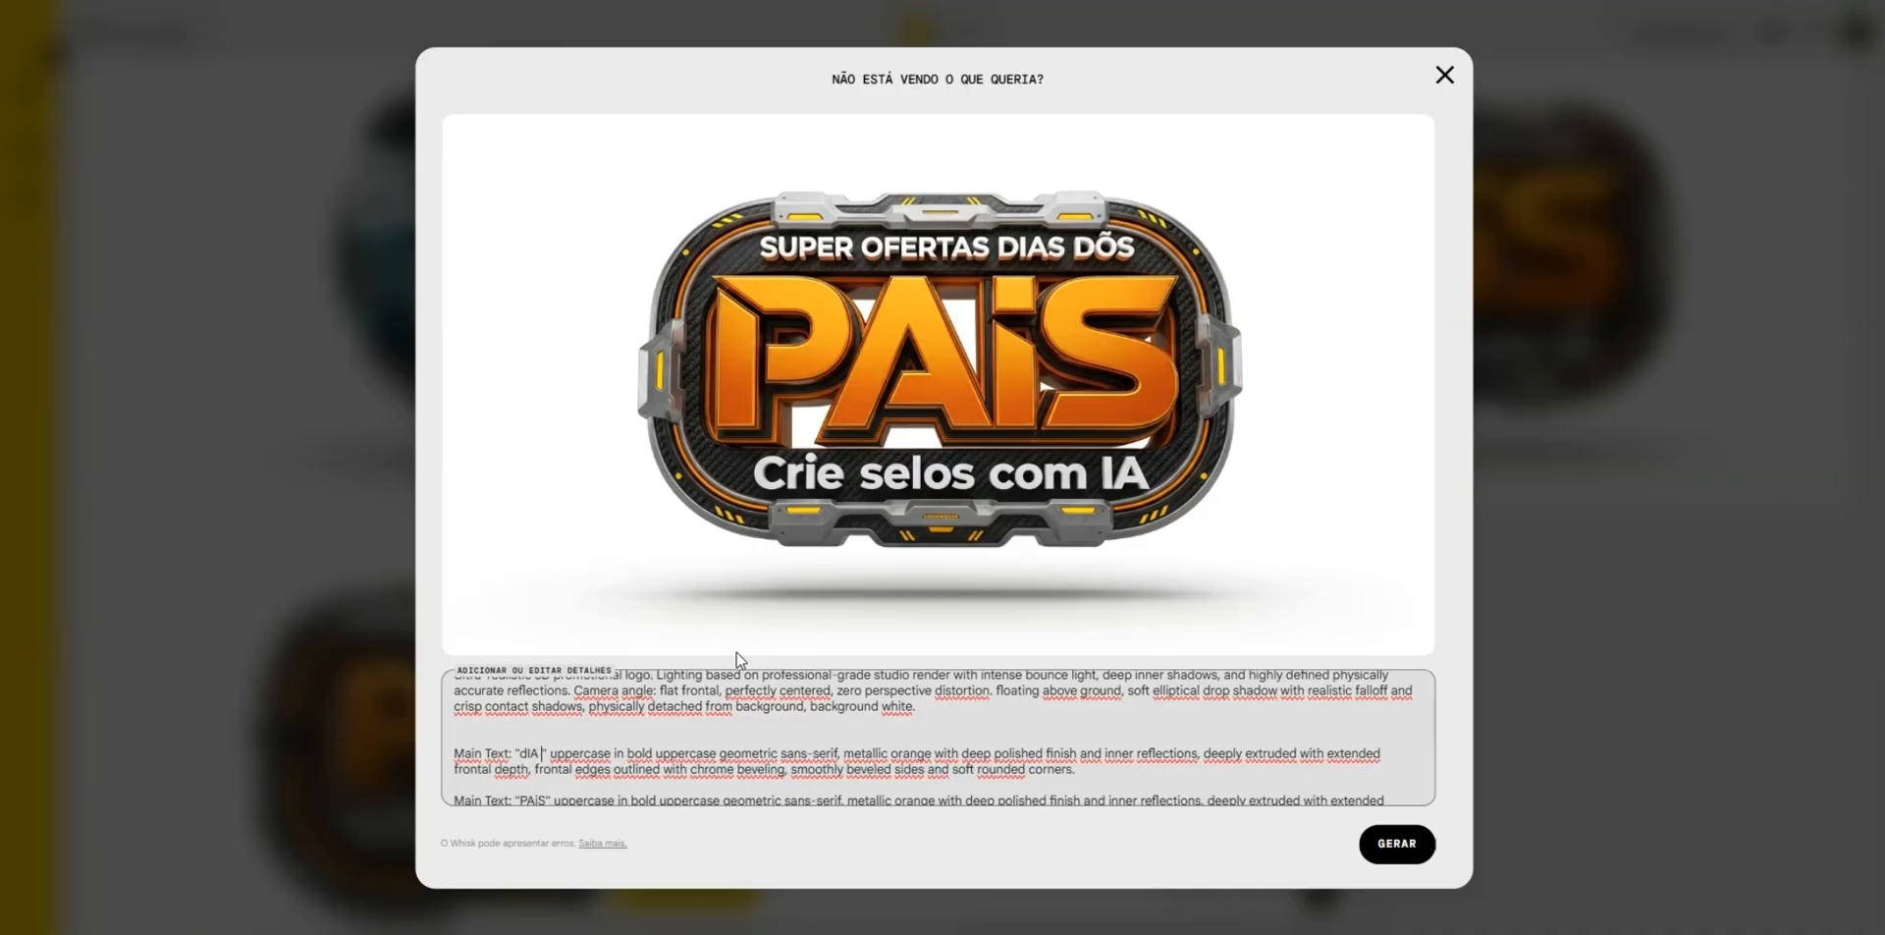
{"action": "key", "text": "BackSpace"}
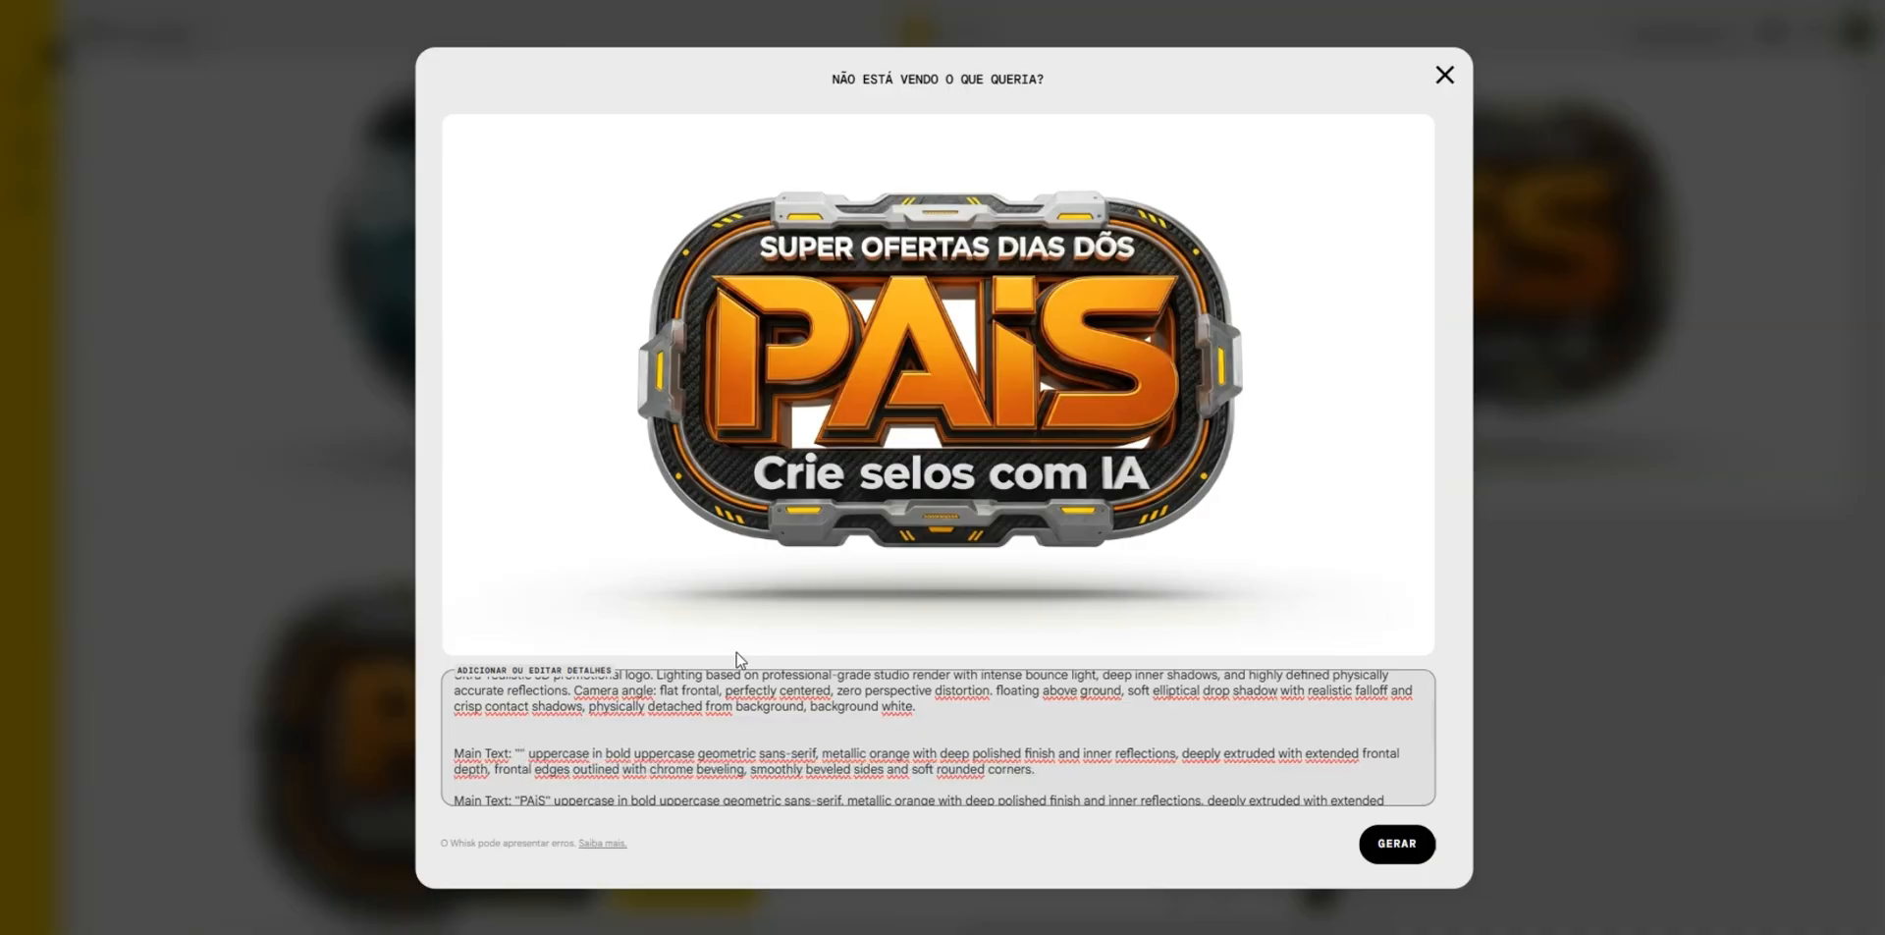
{"action": "type", "text": "DIA DOS"}
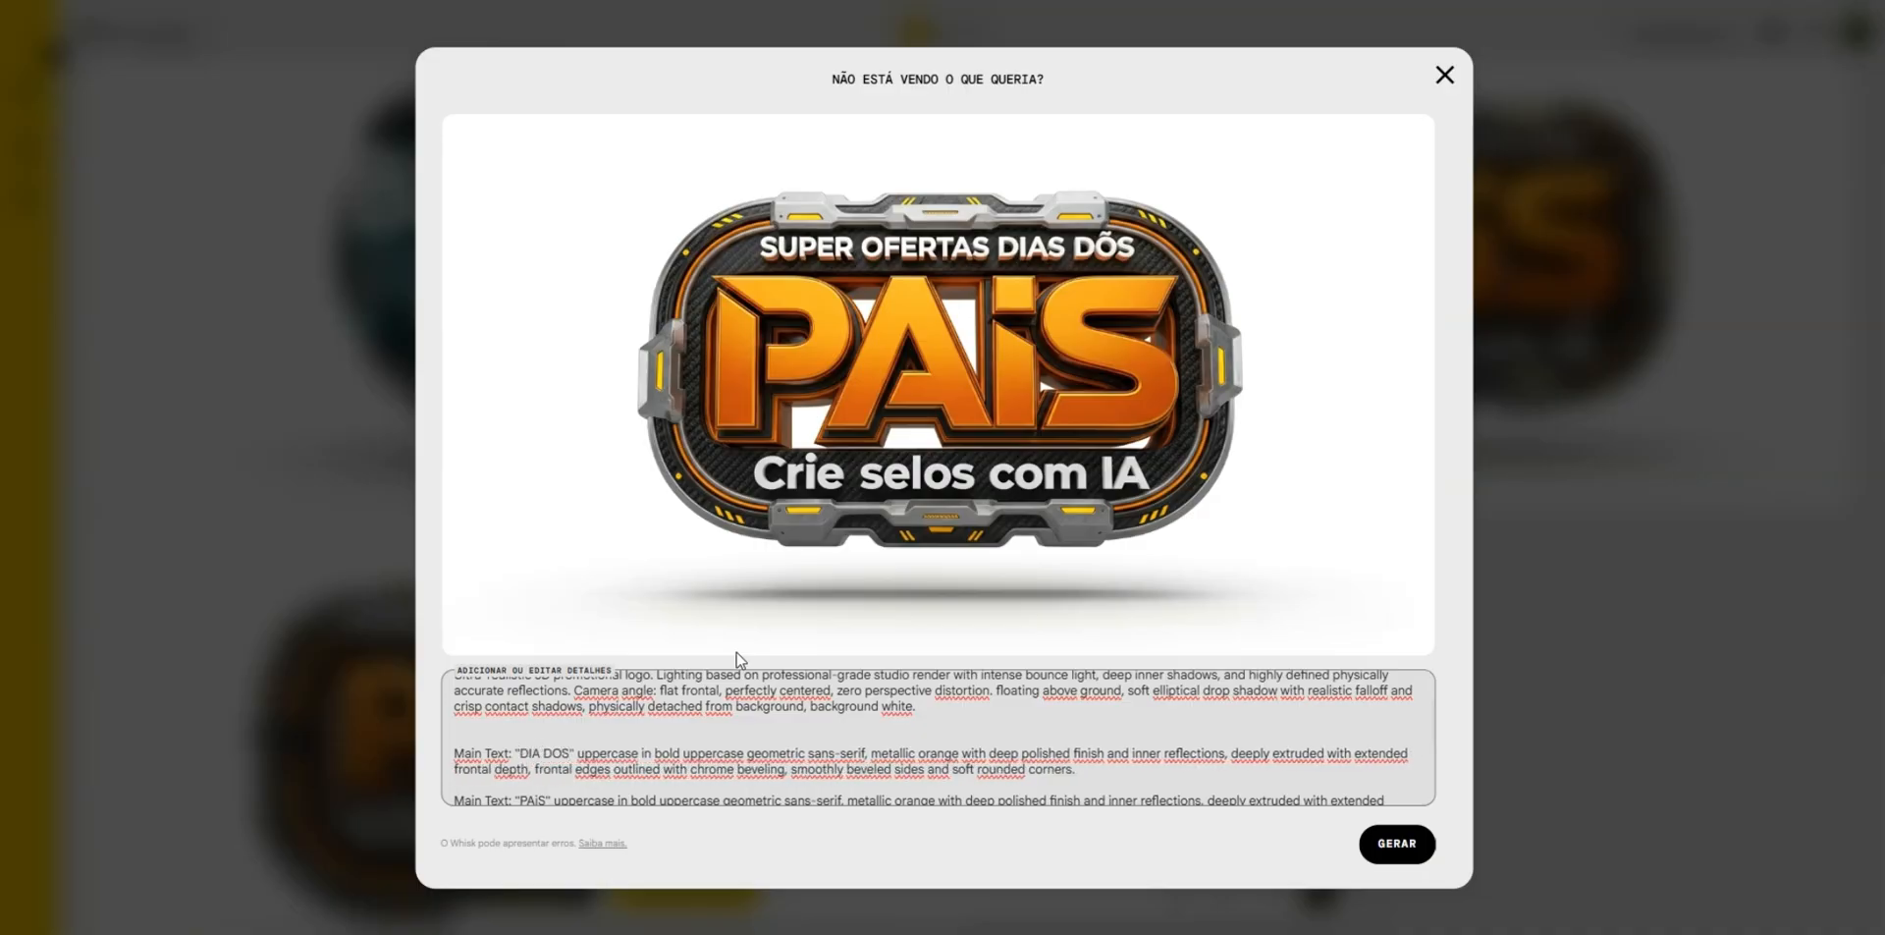
{"action": "left_click", "coordinate": [1390, 842]}
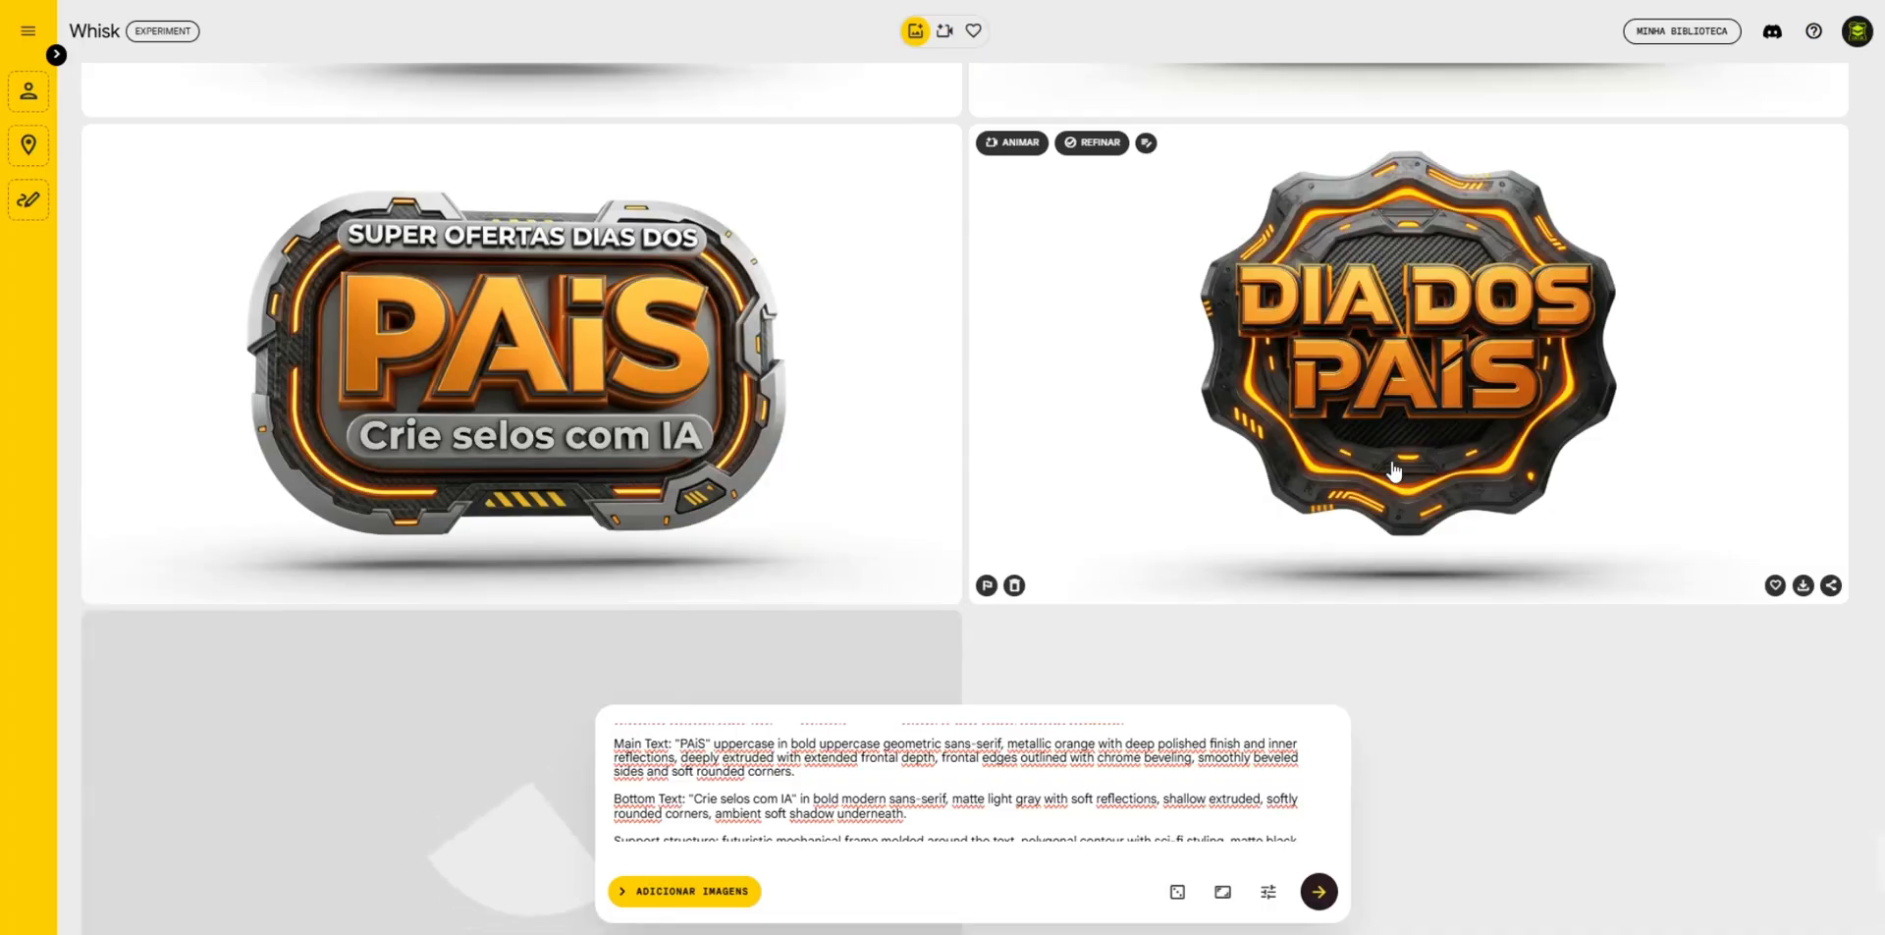
- Open the scalloped round "DIA DOS PAÍS" badge for refinement and remove the extra blank line above the Support structure paragraph
{"action": "scroll", "coordinate": [593, 342], "scroll_direction": "down", "scroll_amount": 4}
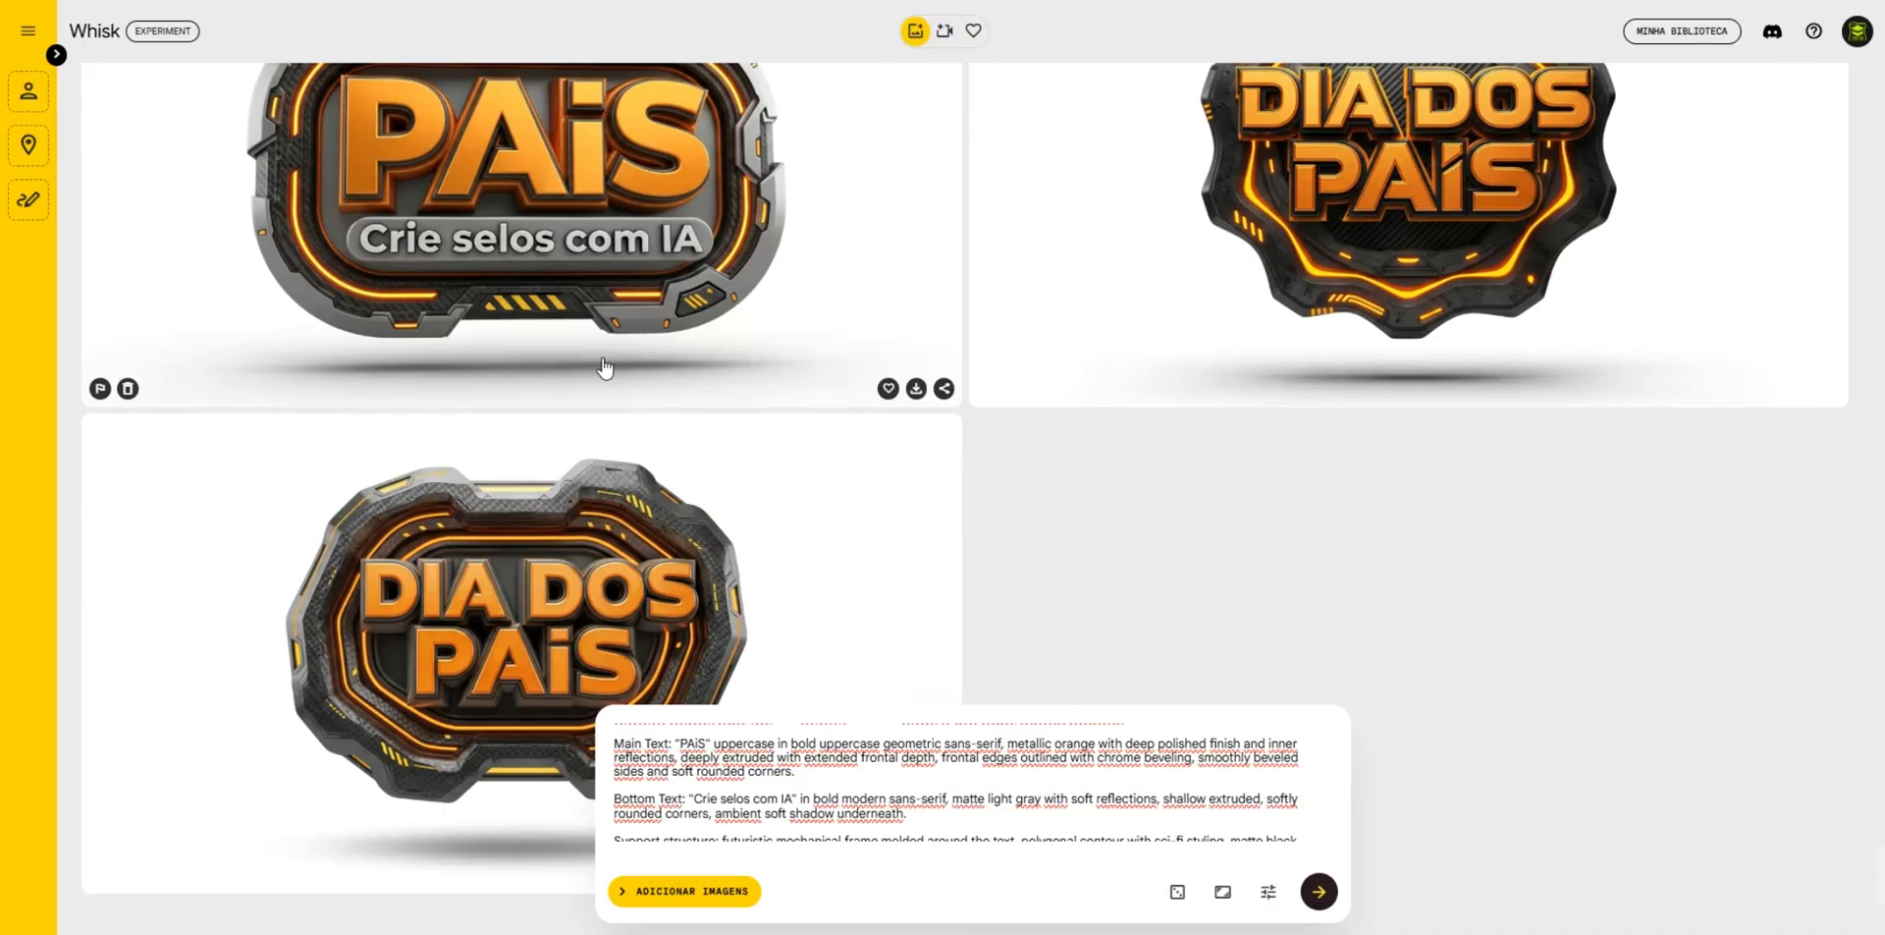
{"action": "scroll", "coordinate": [677, 497], "scroll_direction": "up", "scroll_amount": 1}
{"action": "scroll", "coordinate": [682, 496], "scroll_direction": "up", "scroll_amount": 1}
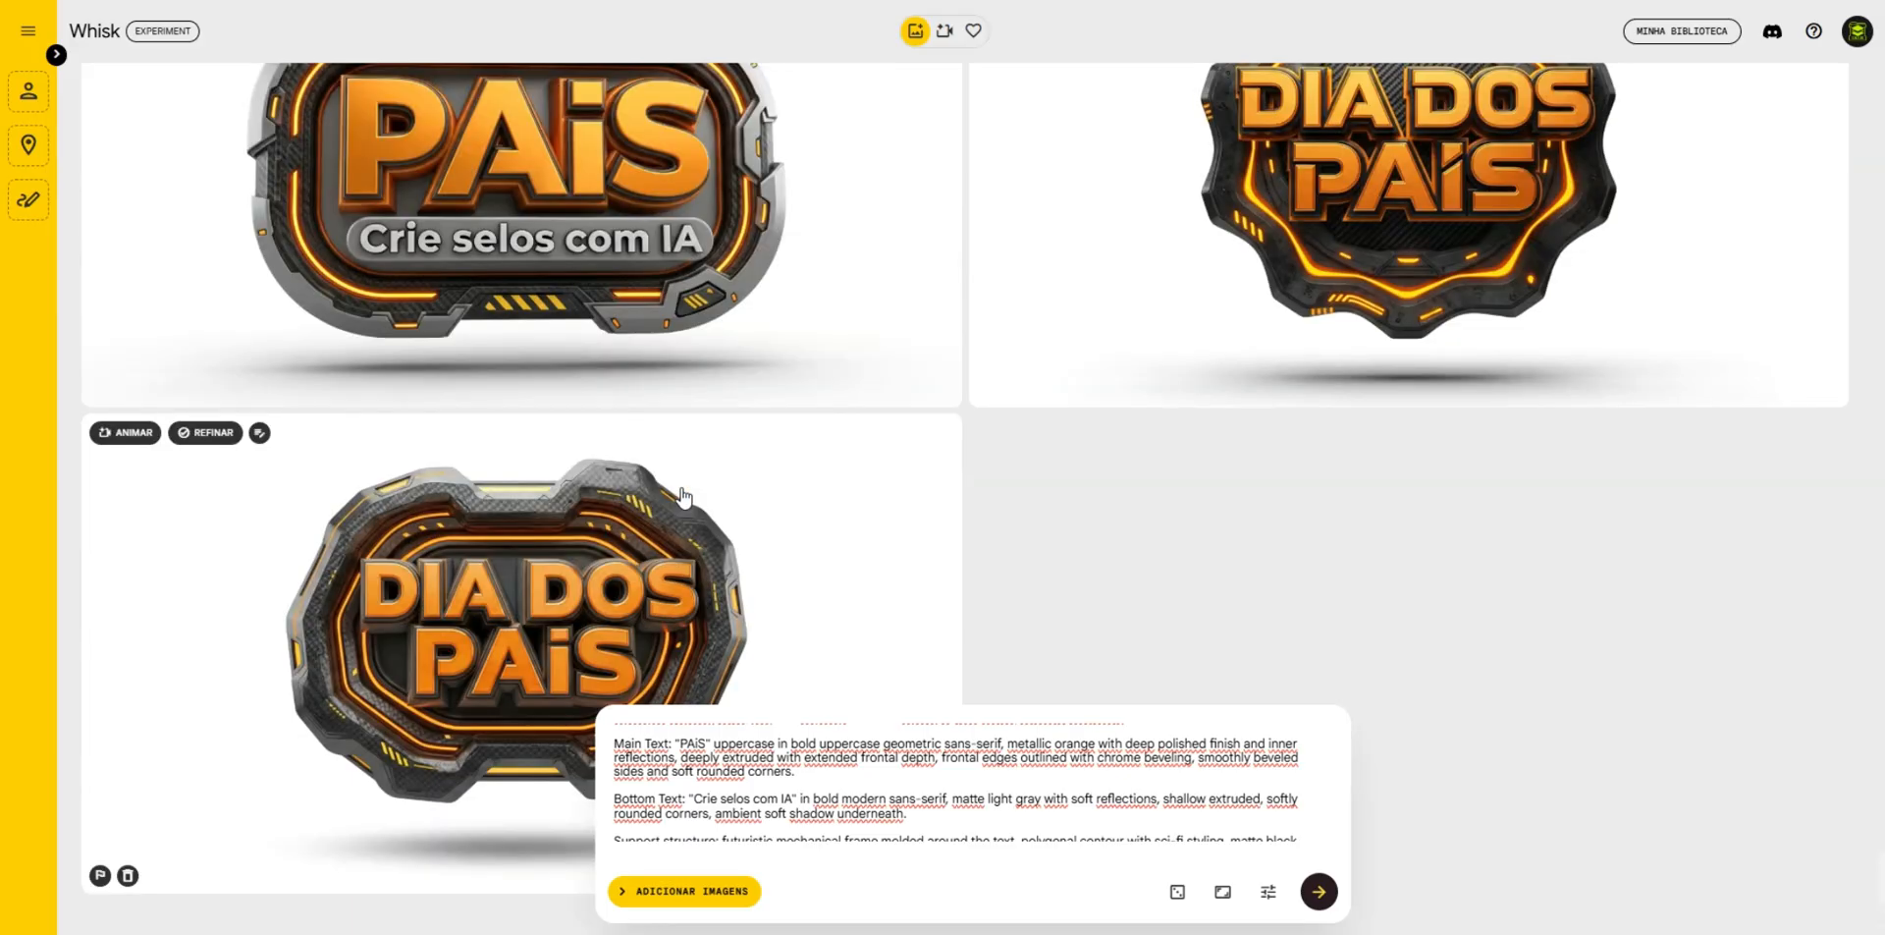
{"action": "left_click", "coordinate": [1322, 286]}
{"action": "scroll", "coordinate": [681, 746], "scroll_direction": "down", "scroll_amount": 5}
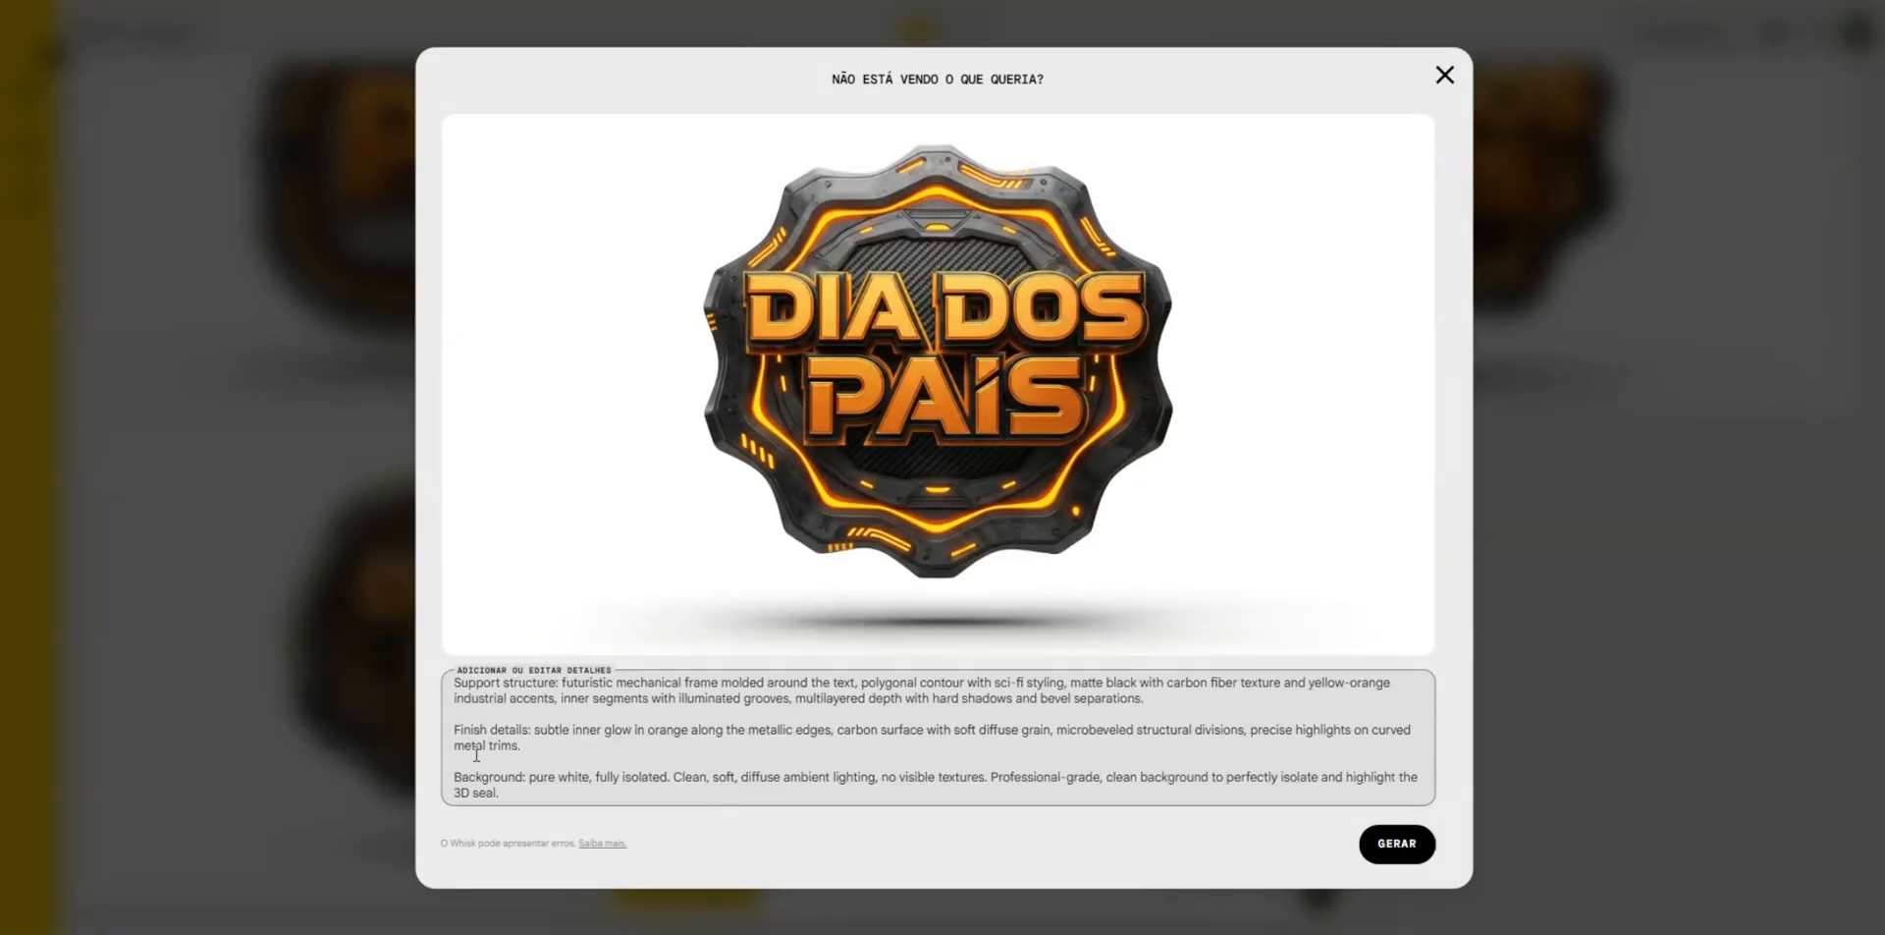
{"action": "scroll", "coordinate": [477, 753], "scroll_direction": "up", "scroll_amount": 2}
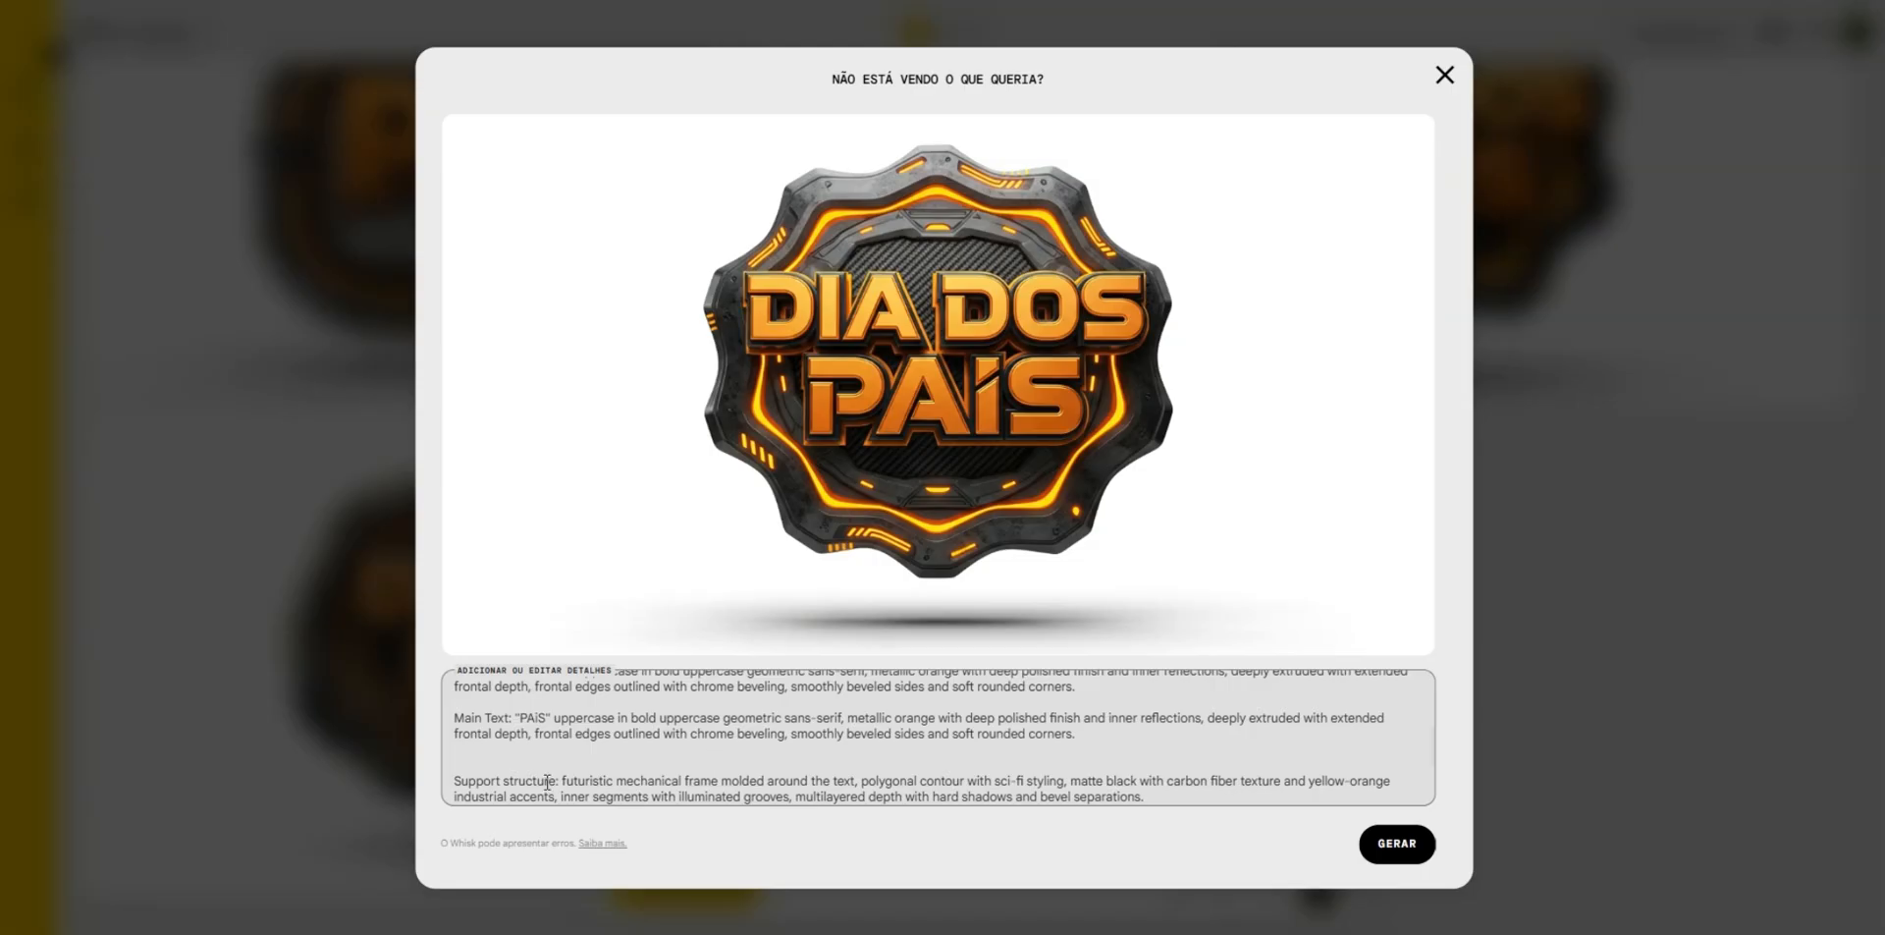
{"action": "key", "text": "BackSpace"}
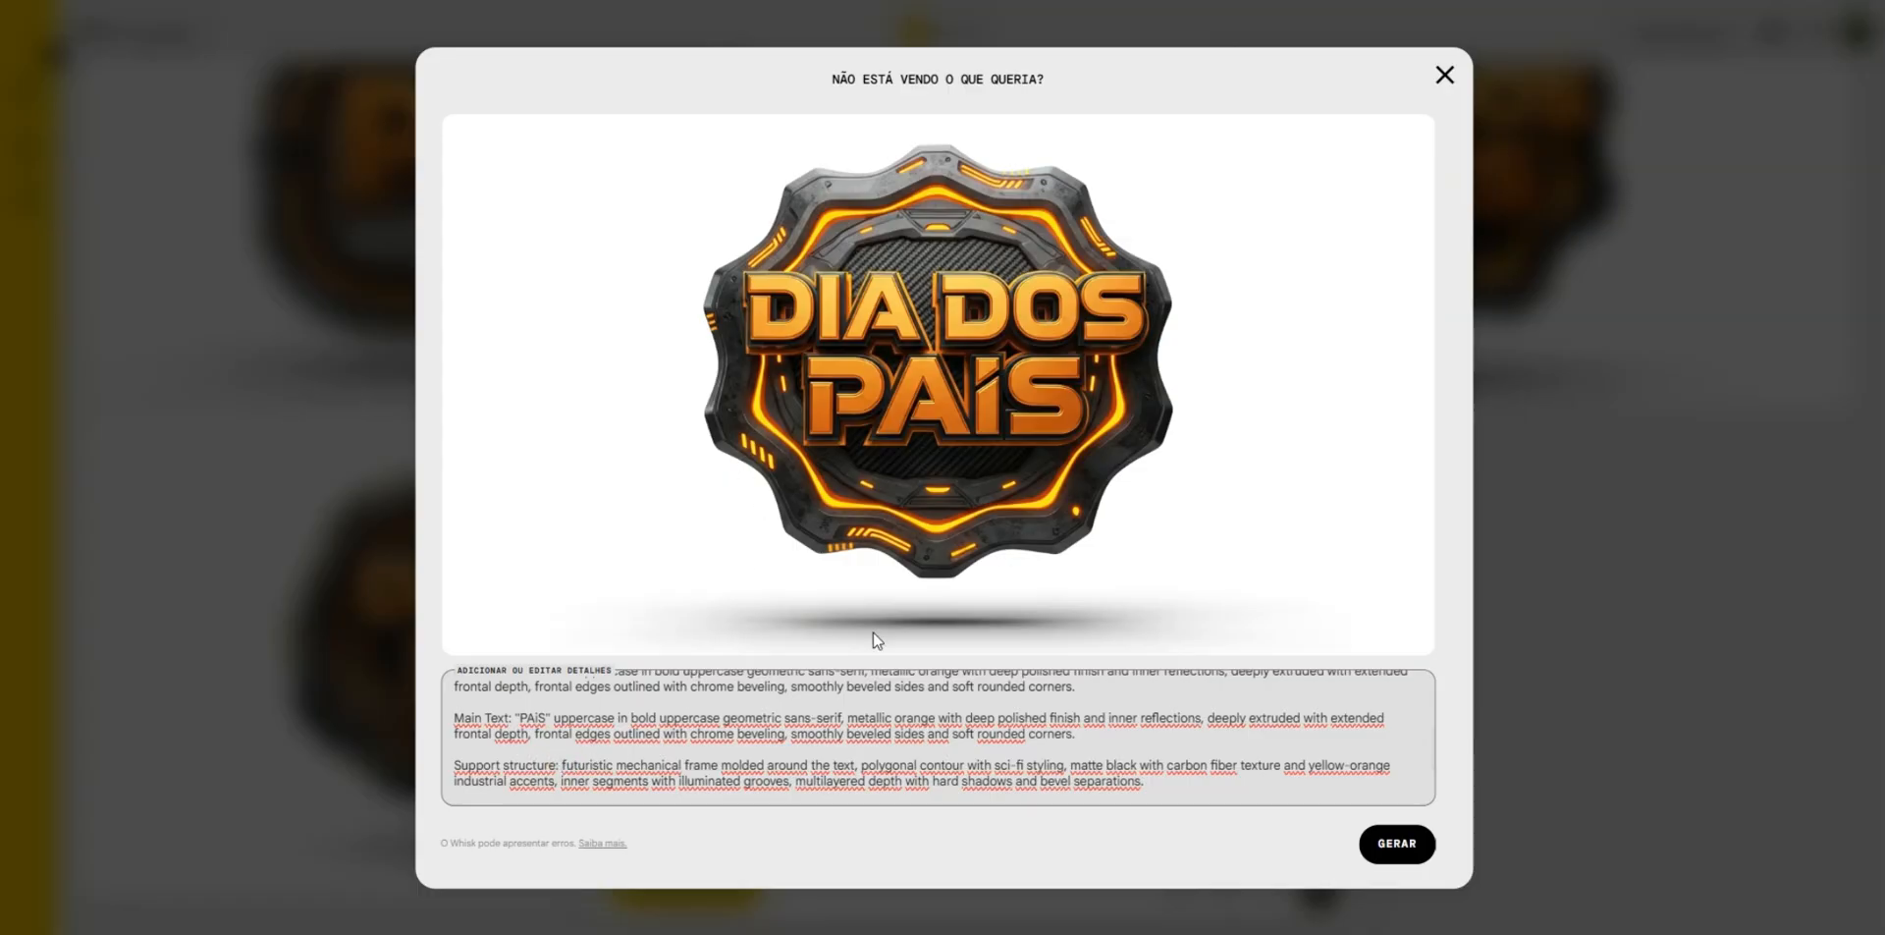
- Replace "frame molded around" in the Support structure paragraph with "heart shape" and generate the new badge
{"action": "left_click_drag", "start_coordinate": [687, 765], "coordinate": [814, 765]}
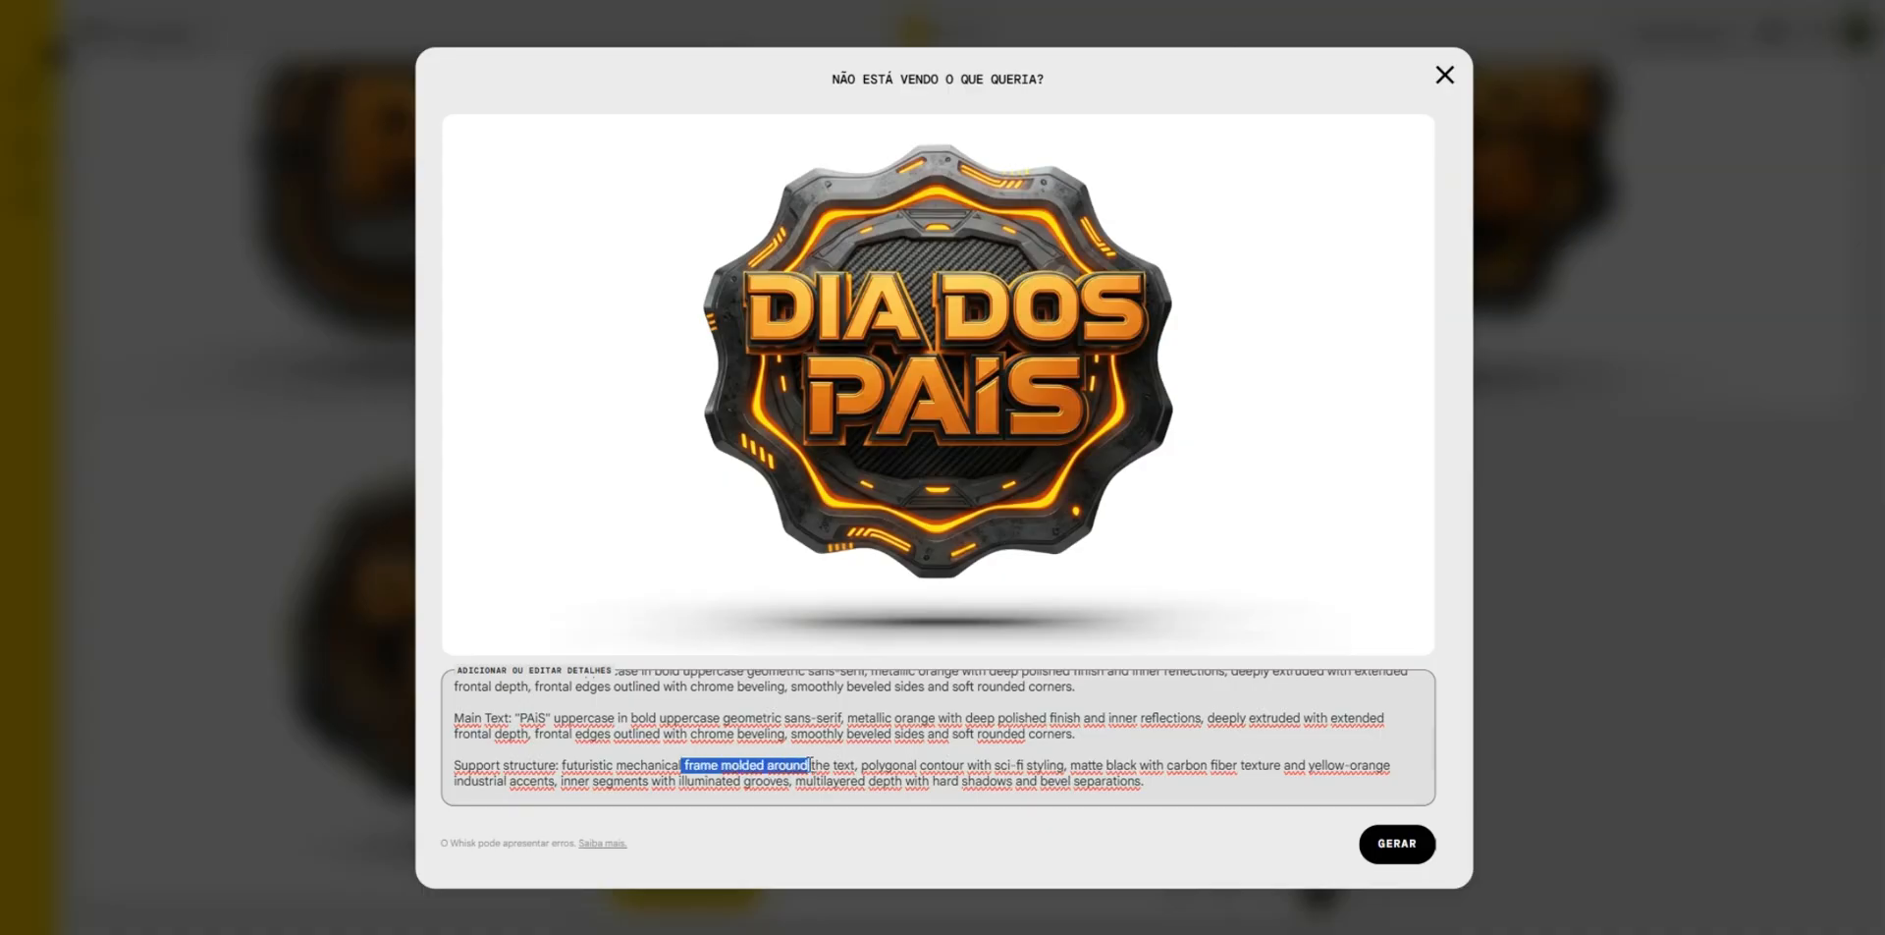
{"action": "key", "text": "BackSpace"}
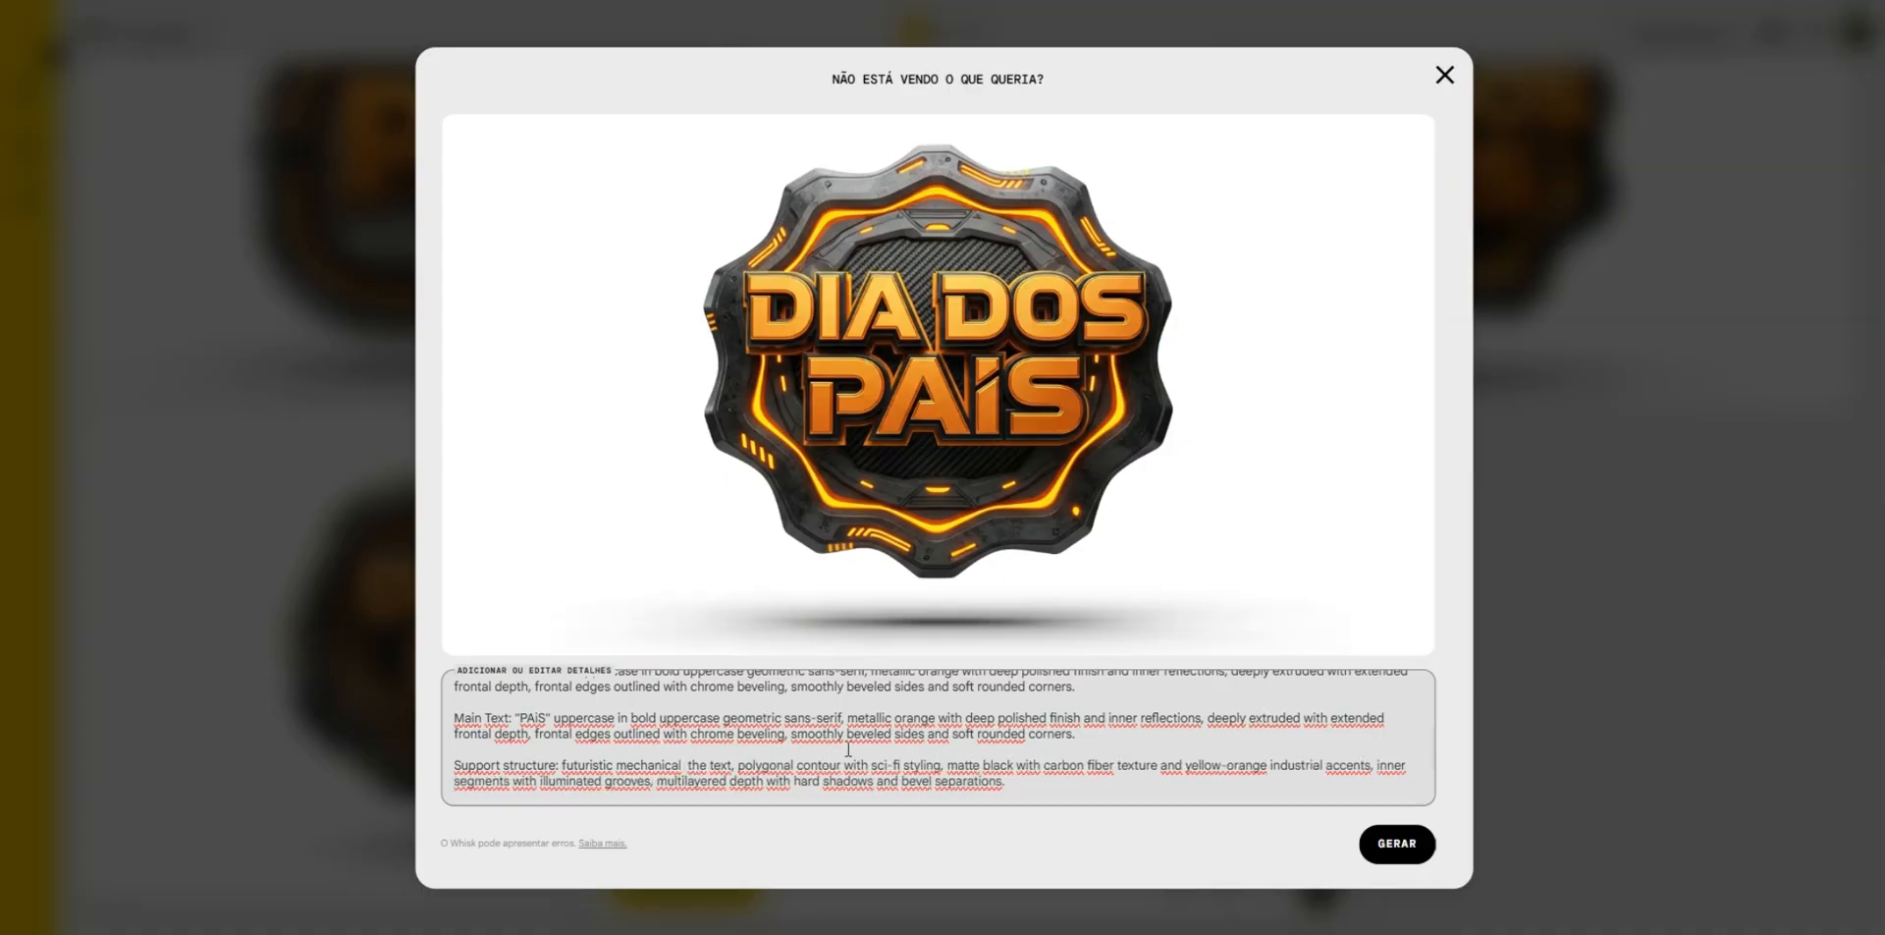
{"action": "type", "text": "H"}
{"action": "key", "text": "BackSpace"}
{"action": "type", "text": "heard"}
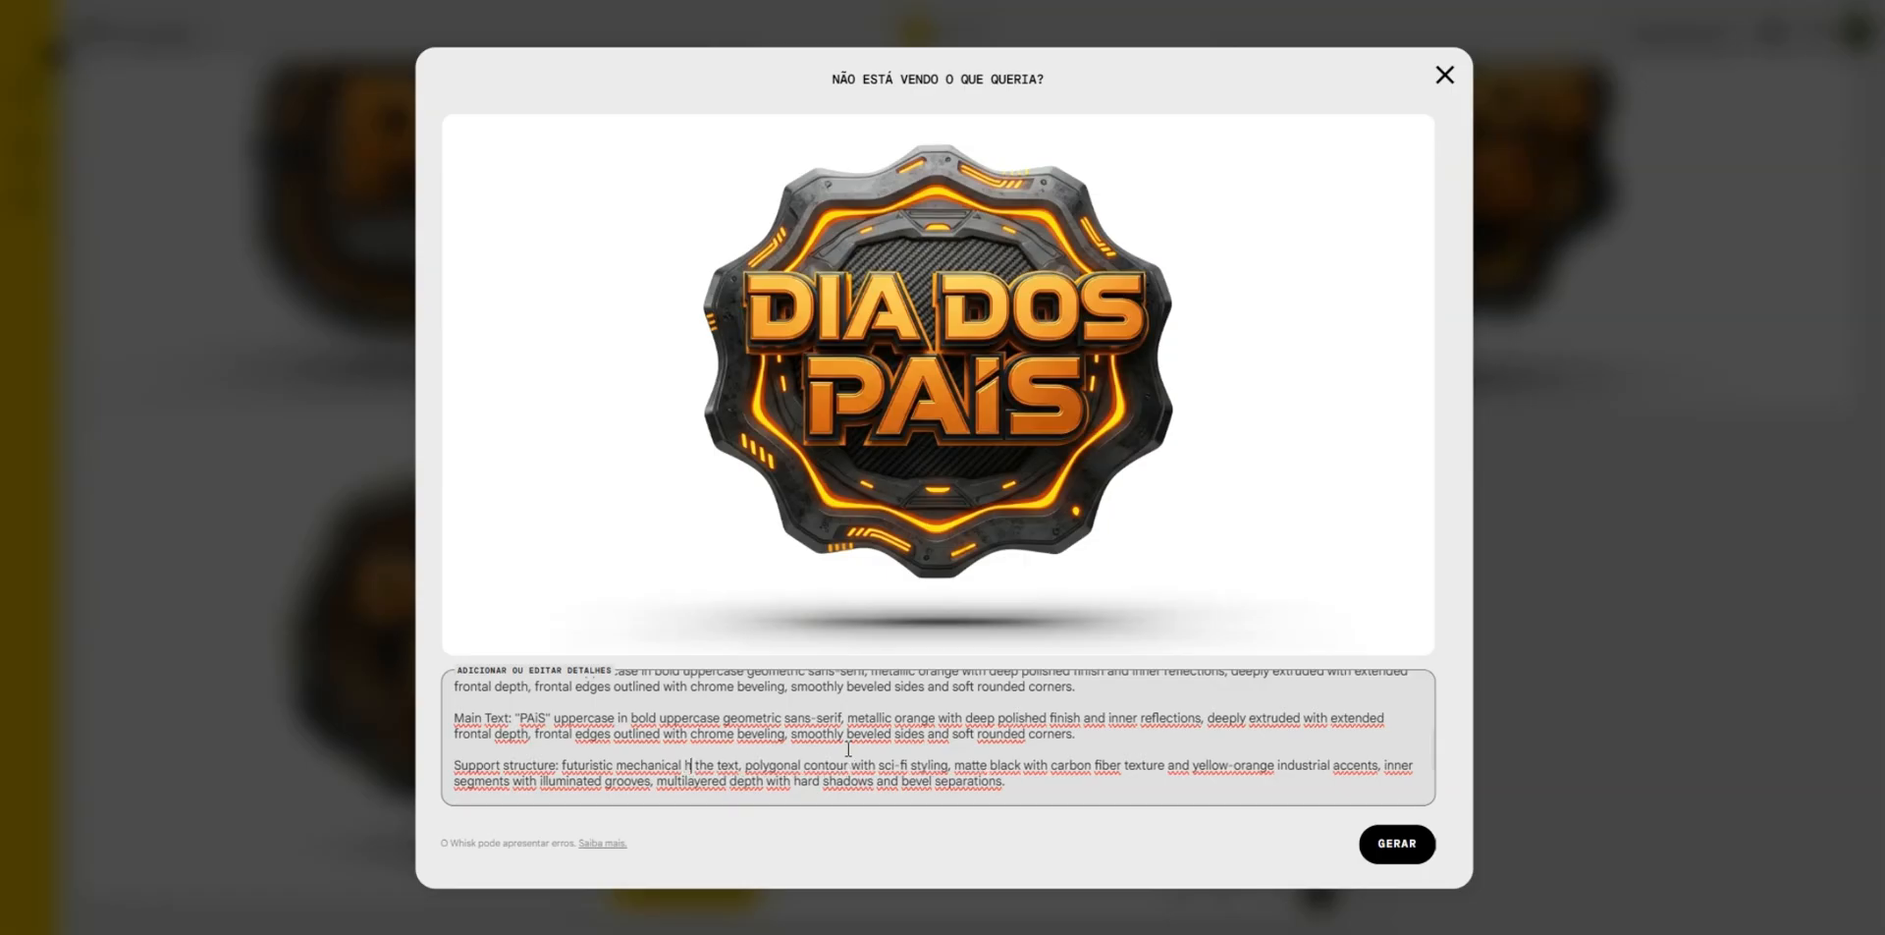
{"action": "key", "text": "BackSpace"}
{"action": "type", "text": "t sh"}
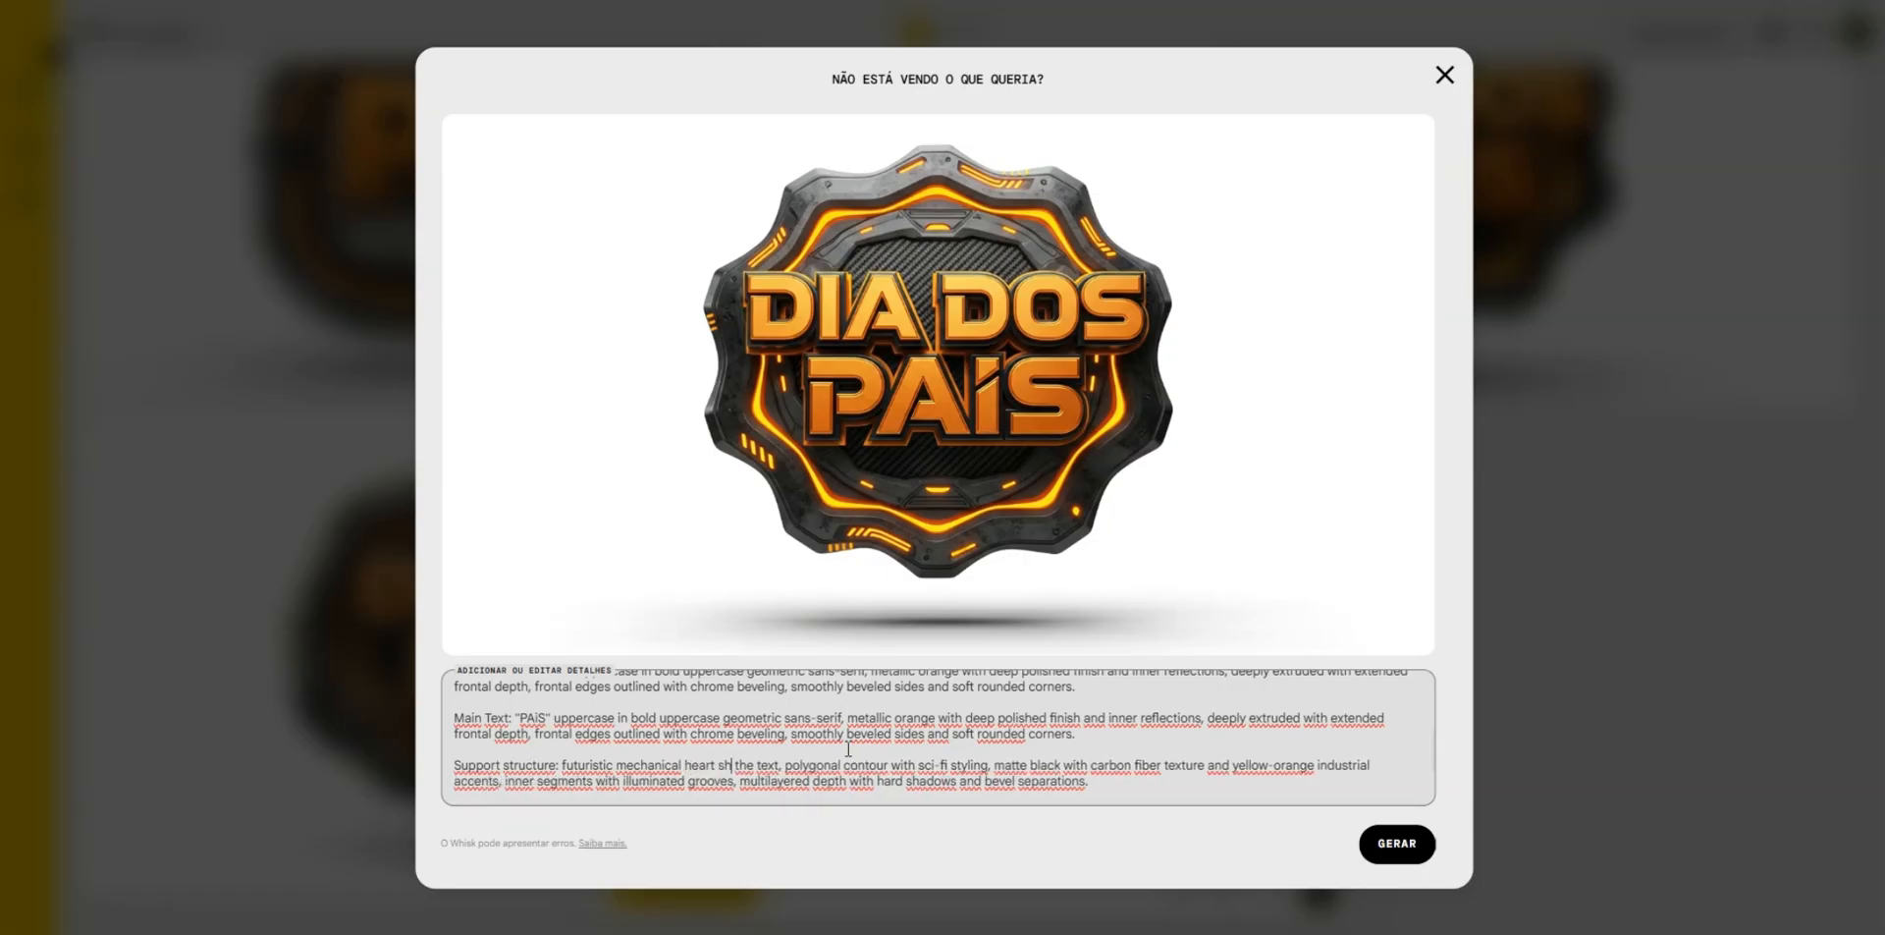
{"action": "type", "text": "ape"}
{"action": "key", "text": "Return"}
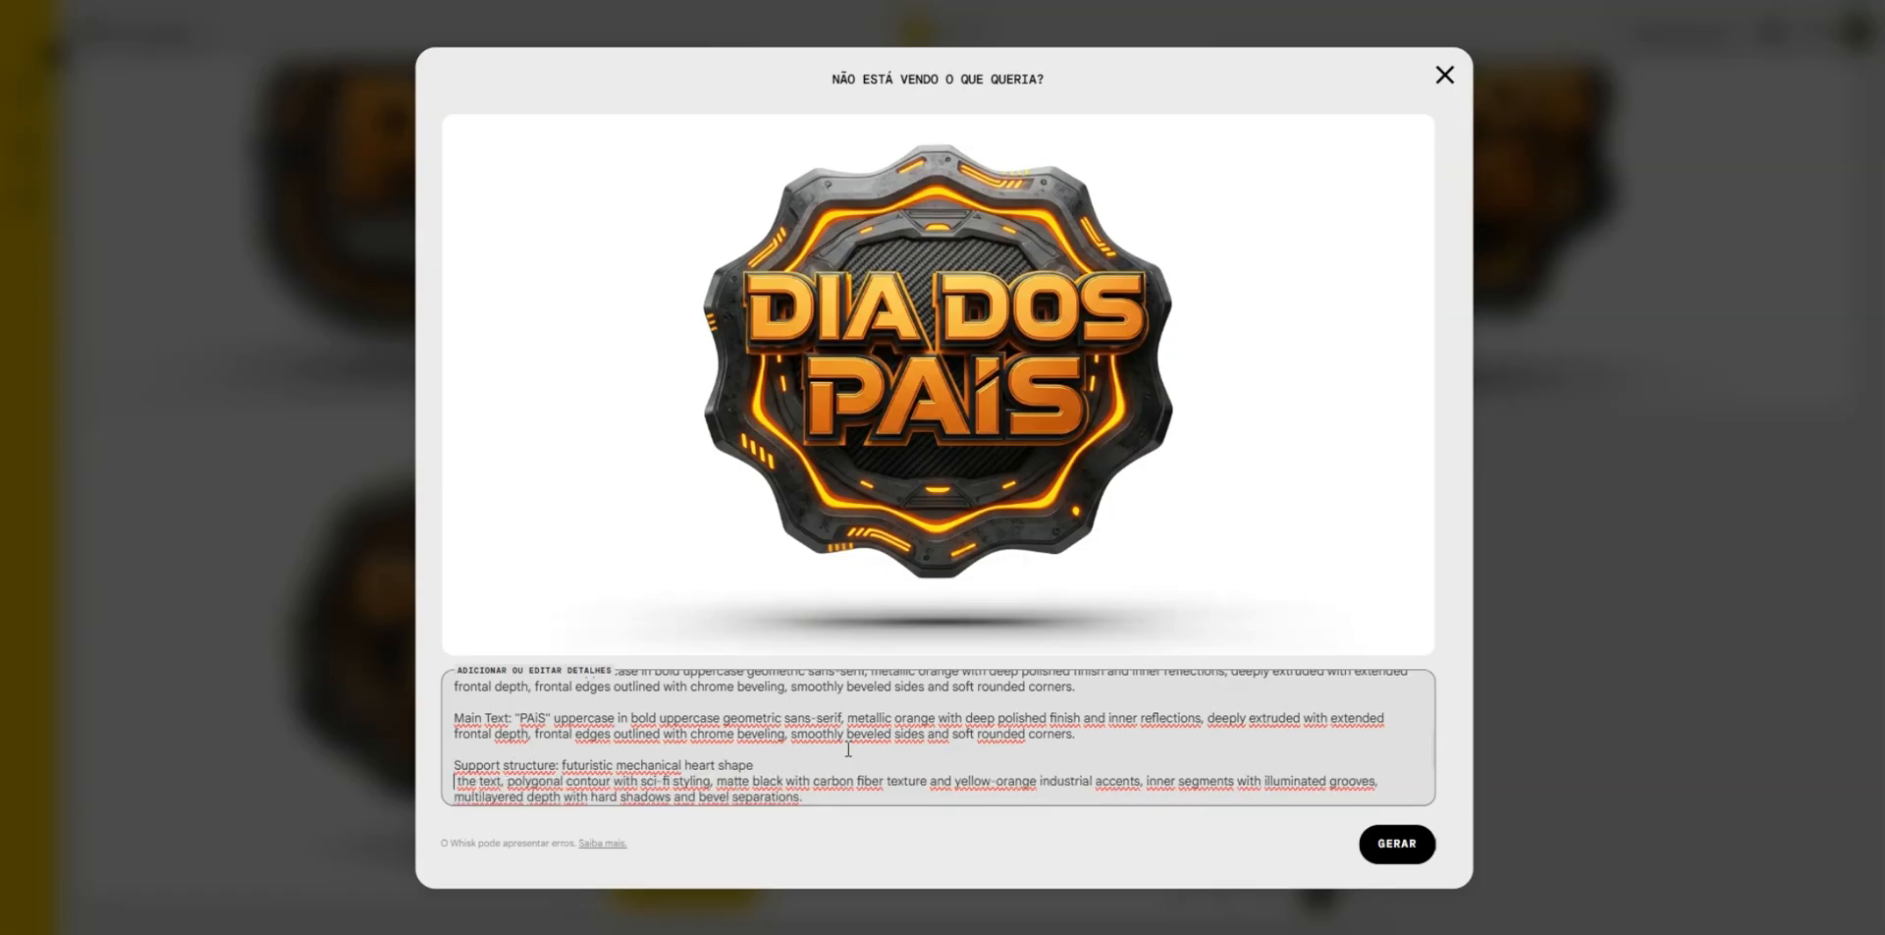
{"action": "key", "text": "BackSpace"}
{"action": "left_click", "coordinate": [1399, 844]}
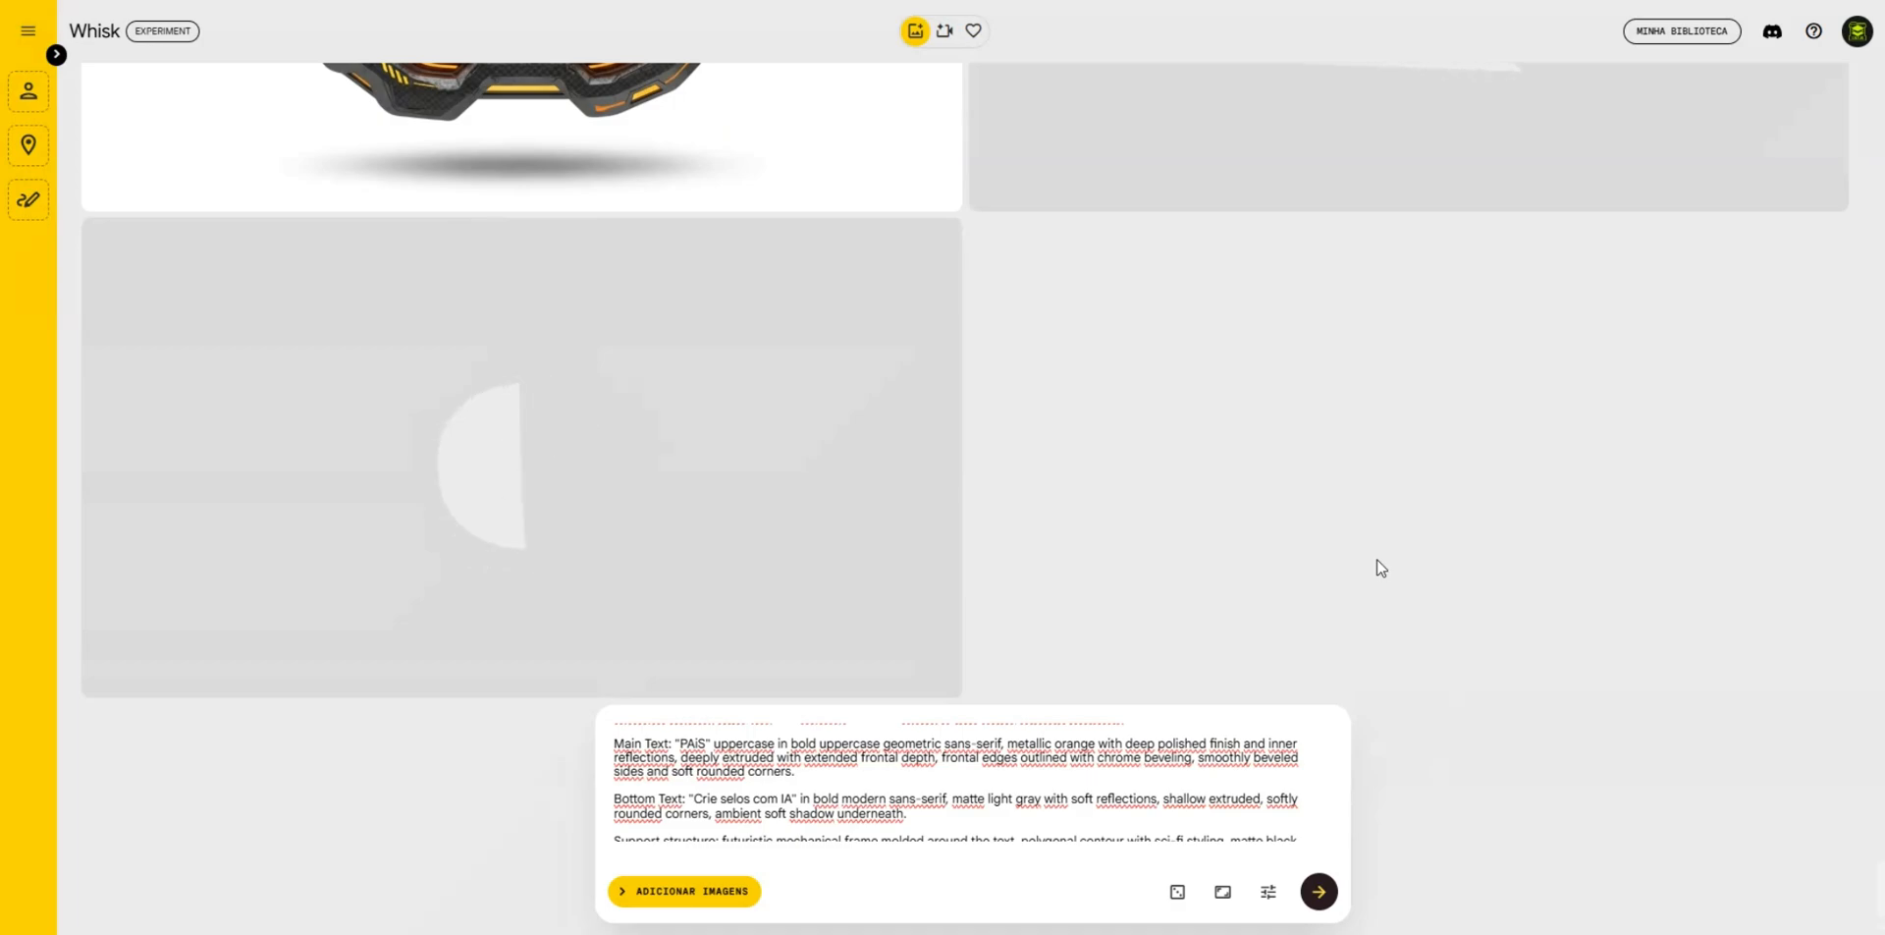
- Switch to the RENDER IA chat in ChatGPT and copy the creative suggestion EDITSHAPE forma "hexágono angular futurista"
{"action": "scroll", "coordinate": [1383, 561], "scroll_direction": "up", "scroll_amount": 1}
{"action": "scroll", "coordinate": [1392, 559], "scroll_direction": "up", "scroll_amount": 2}
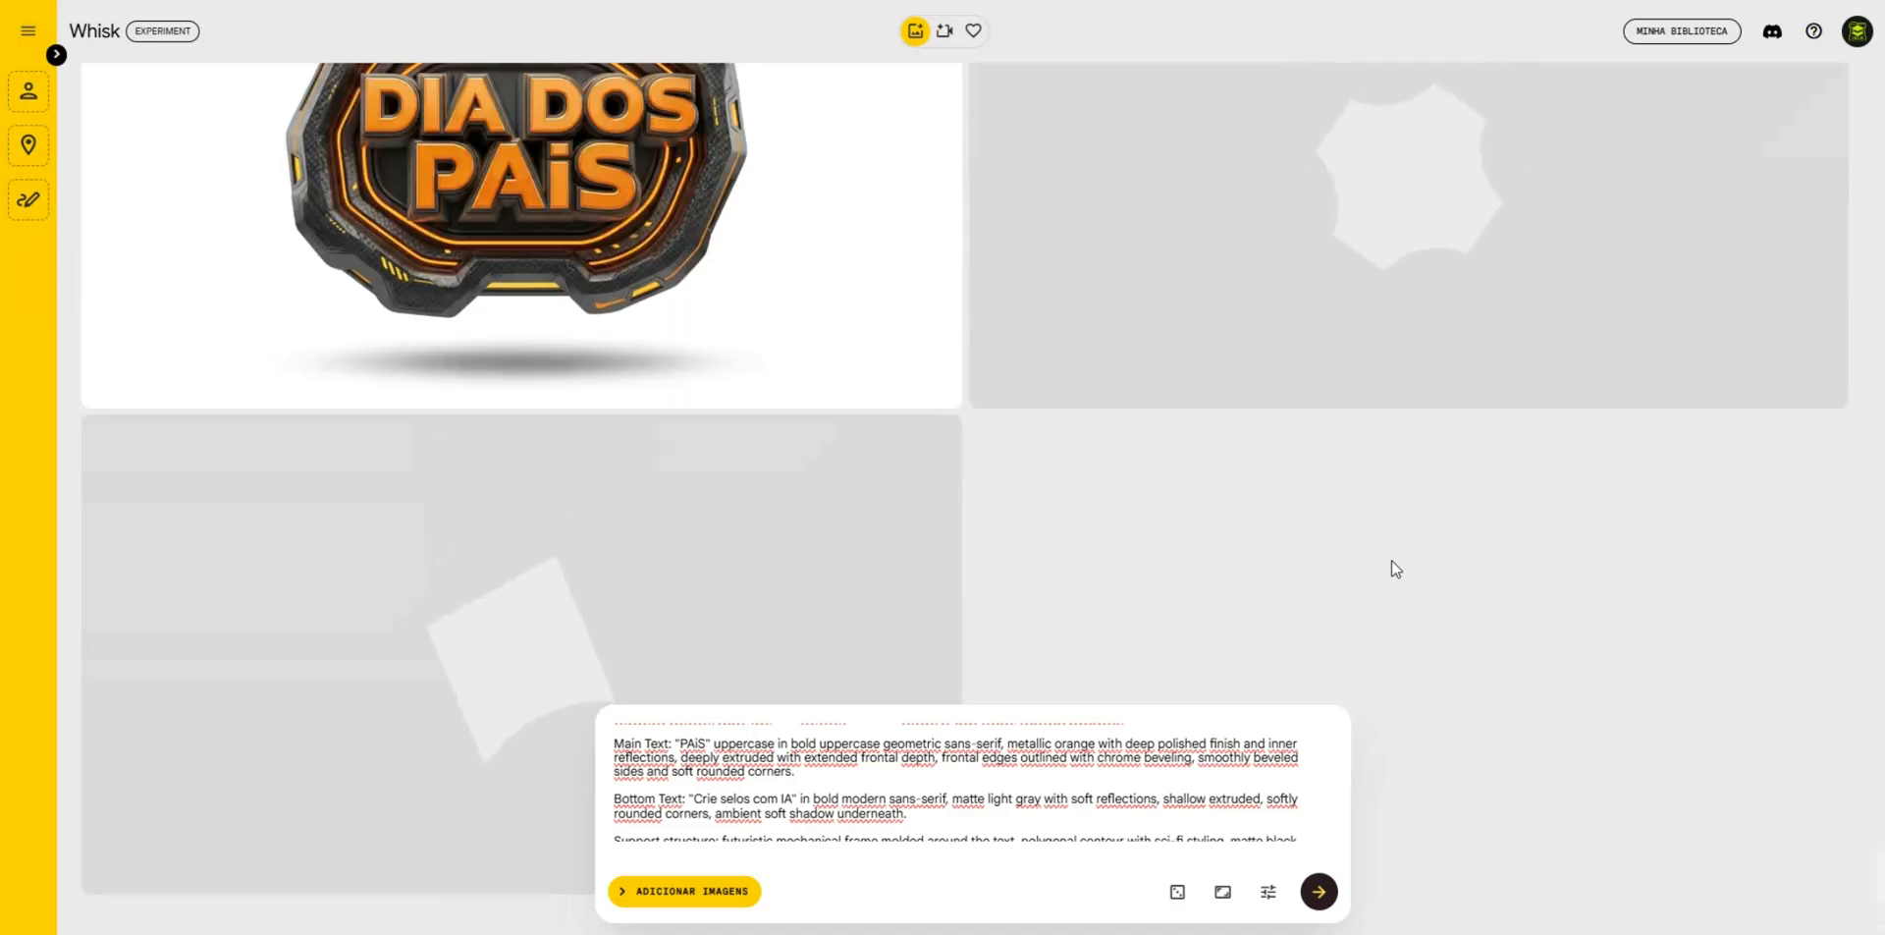
{"action": "scroll", "coordinate": [1392, 567], "scroll_direction": "down", "scroll_amount": 1}
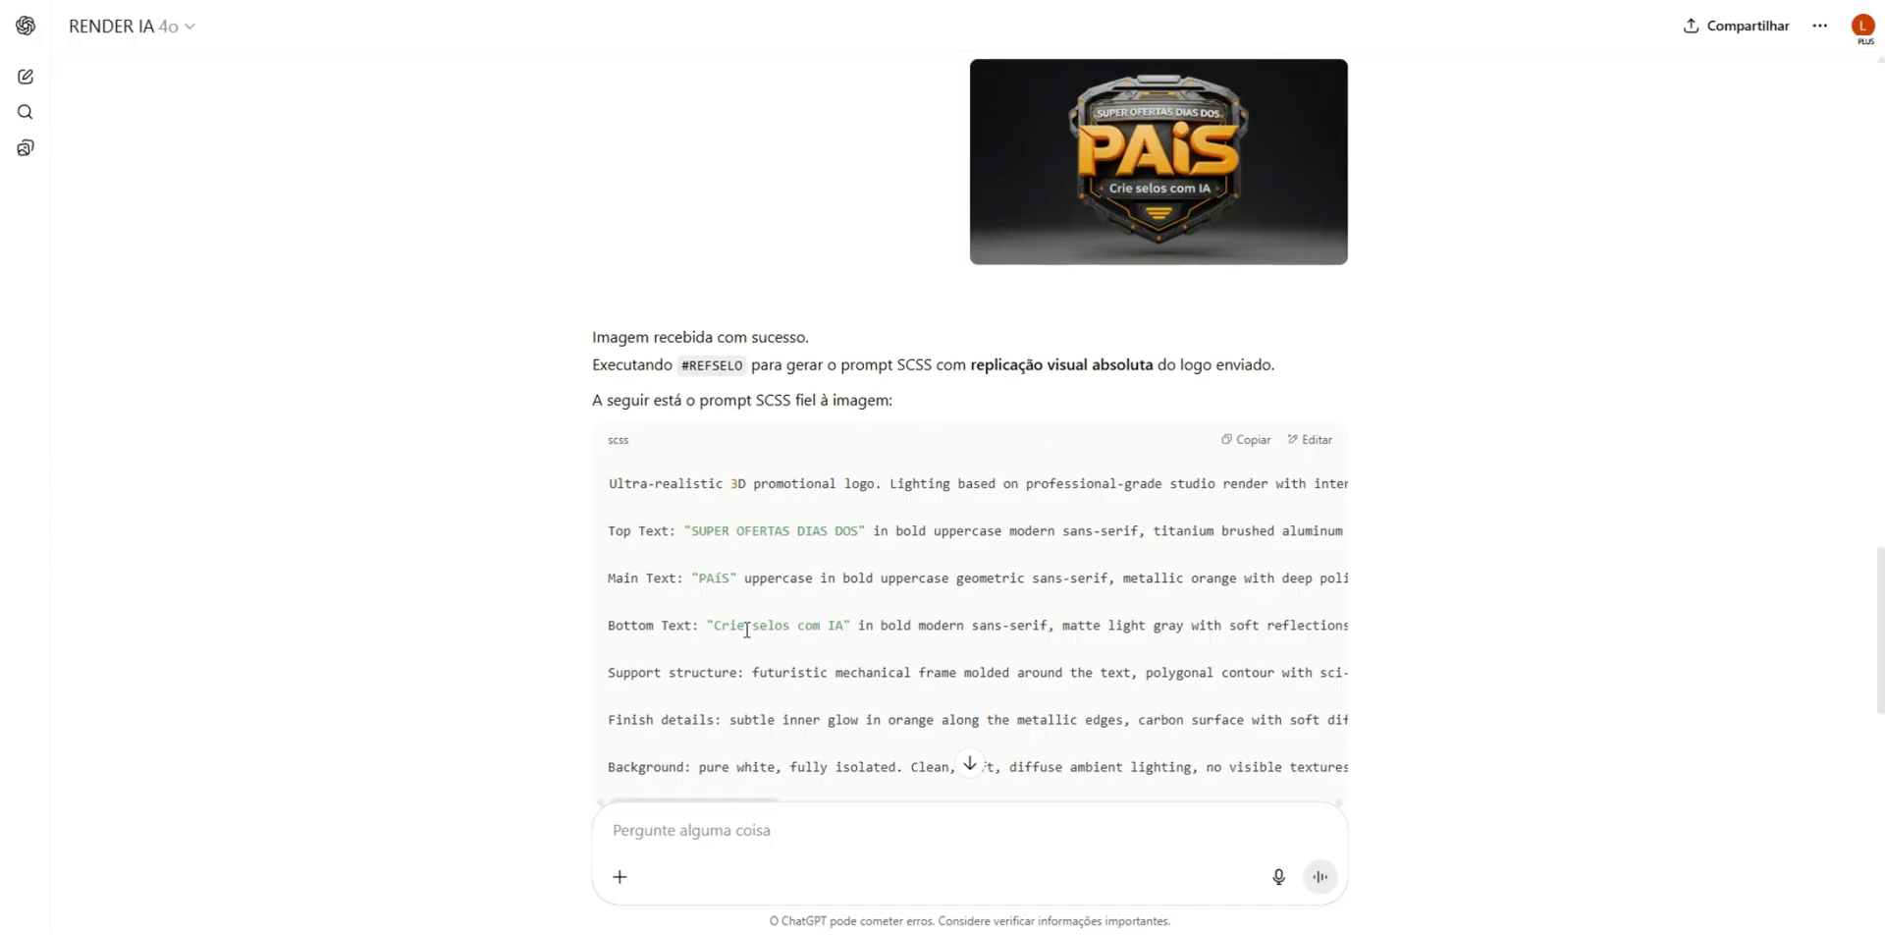
{"action": "scroll", "coordinate": [895, 509], "scroll_direction": "down", "scroll_amount": 3}
{"action": "scroll", "coordinate": [895, 508], "scroll_direction": "down", "scroll_amount": 1}
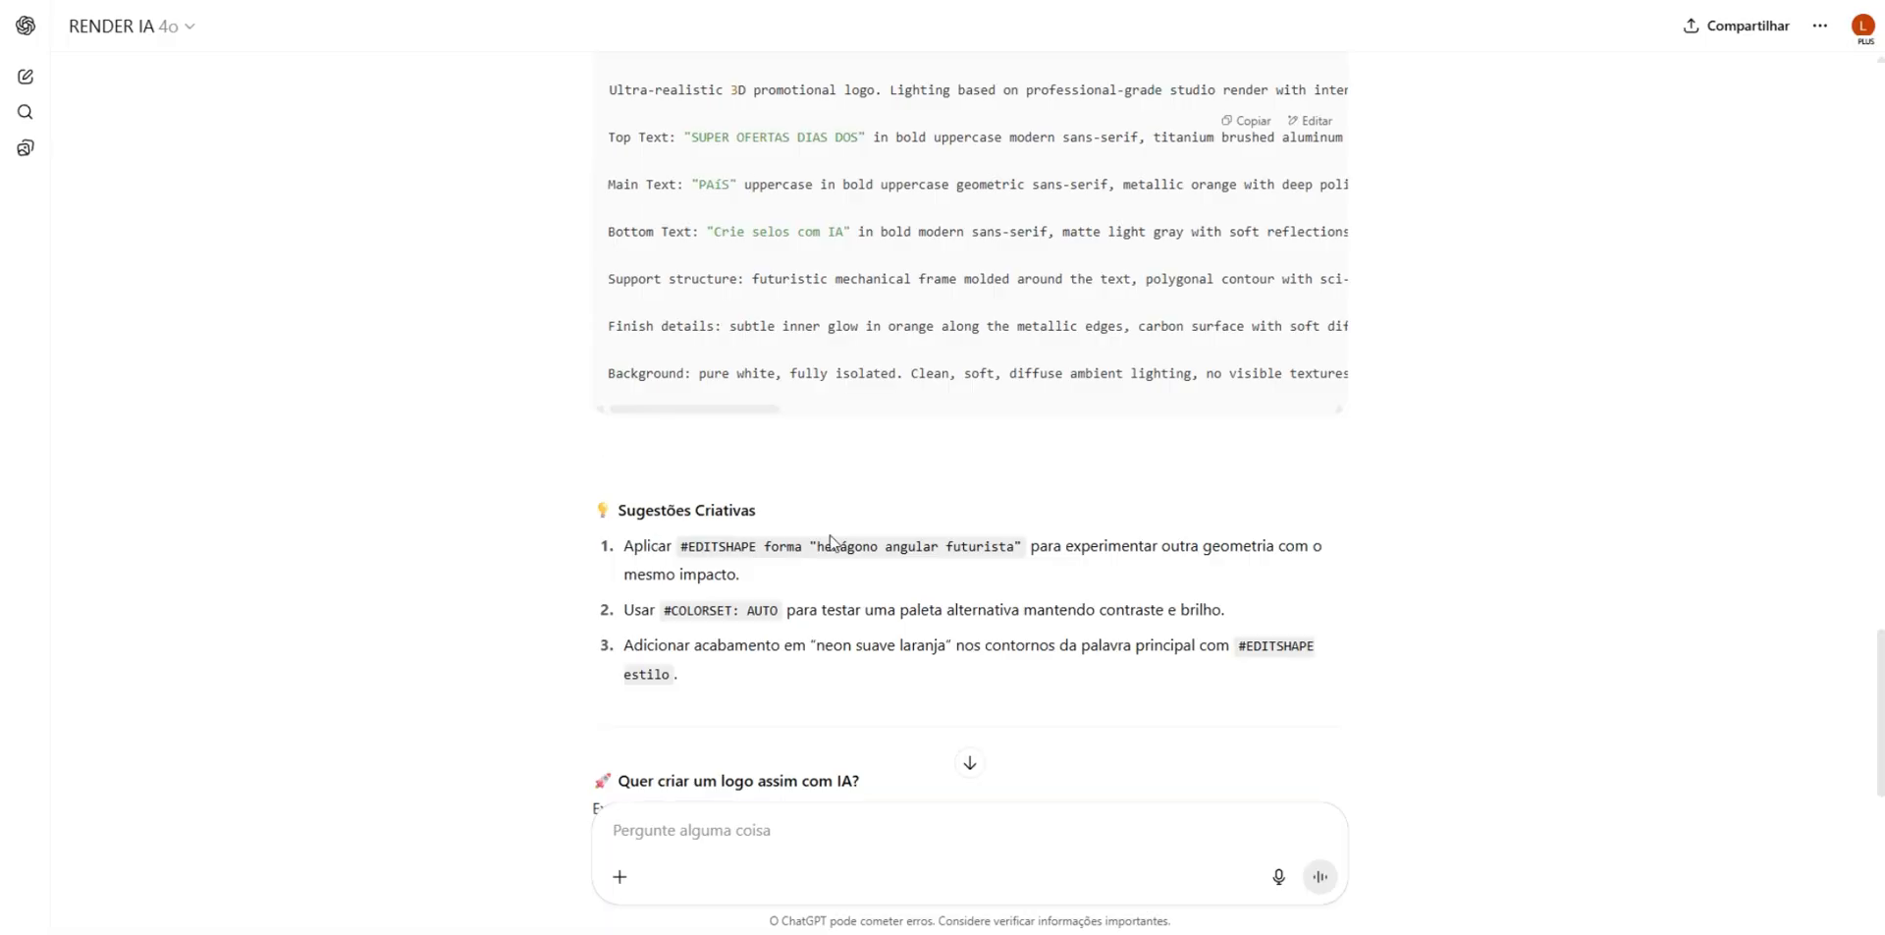
{"action": "scroll", "coordinate": [790, 571], "scroll_direction": "up", "scroll_amount": 1}
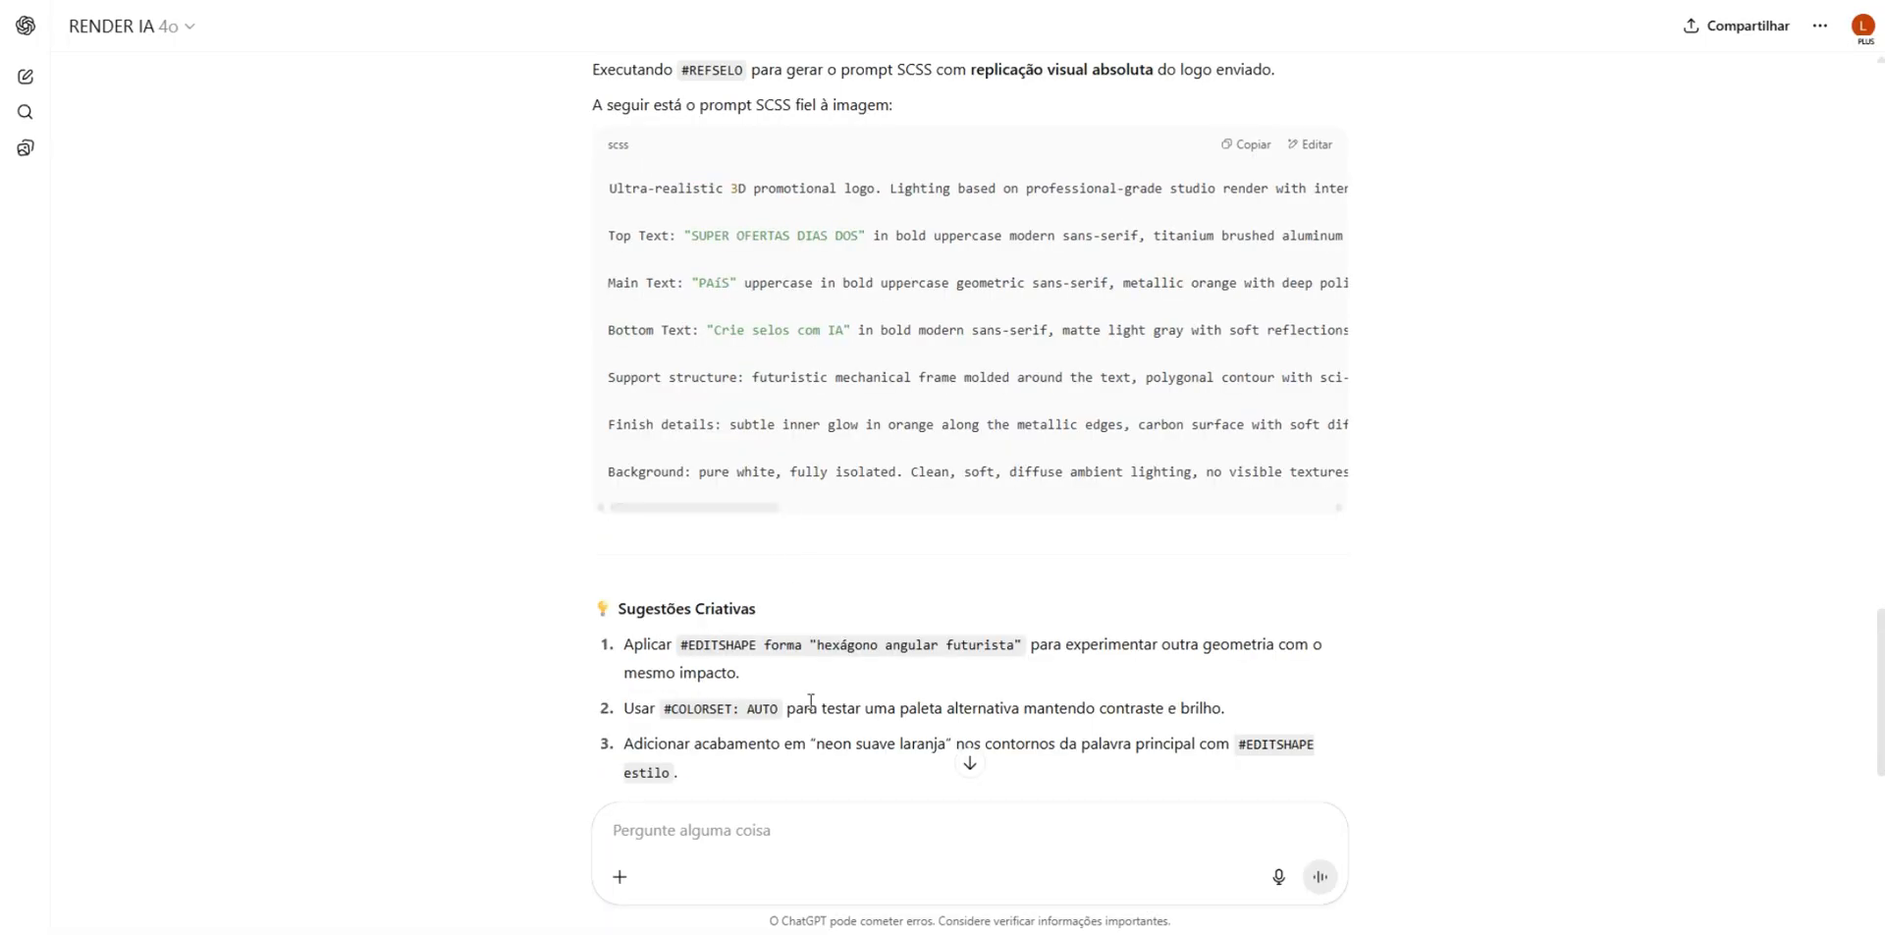
{"action": "left_click_drag", "start_coordinate": [686, 649], "coordinate": [1023, 645]}
{"action": "key", "text": "ctrl+c"}
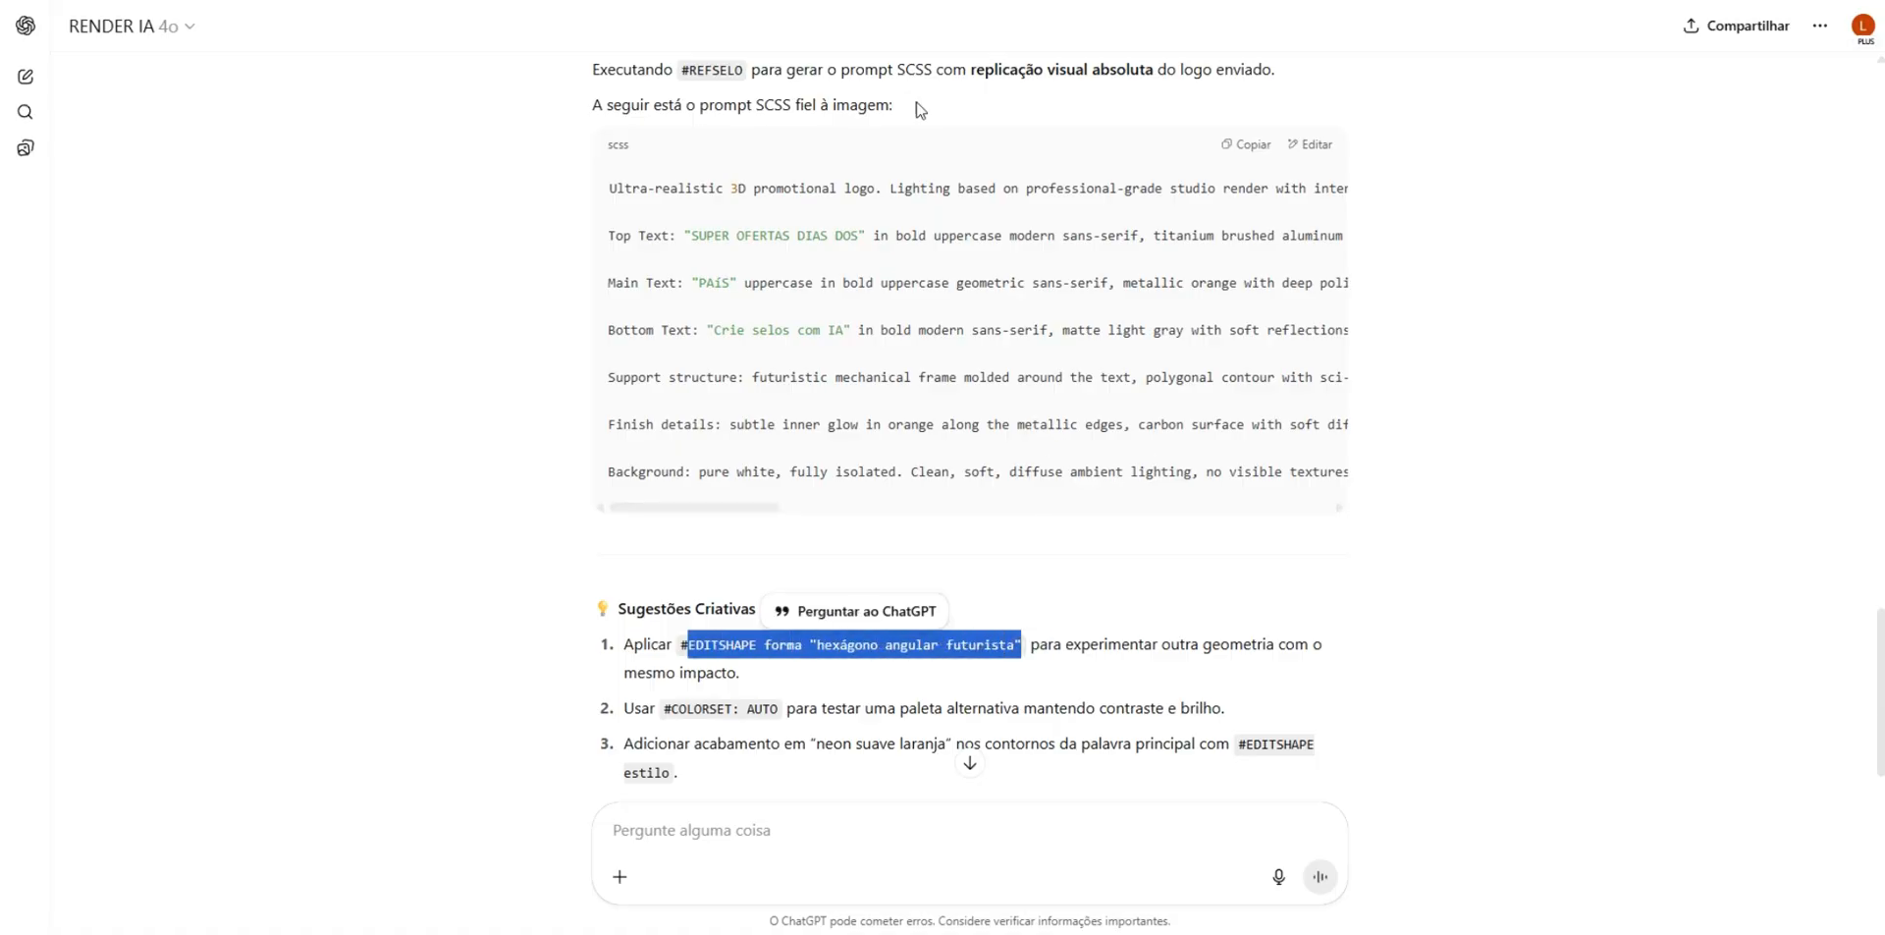
- Paste the copied EDITSHAPE suggestion into the chat message and change its shape to "coração futurista"
{"action": "scroll", "coordinate": [913, 458], "scroll_direction": "down", "scroll_amount": 2}
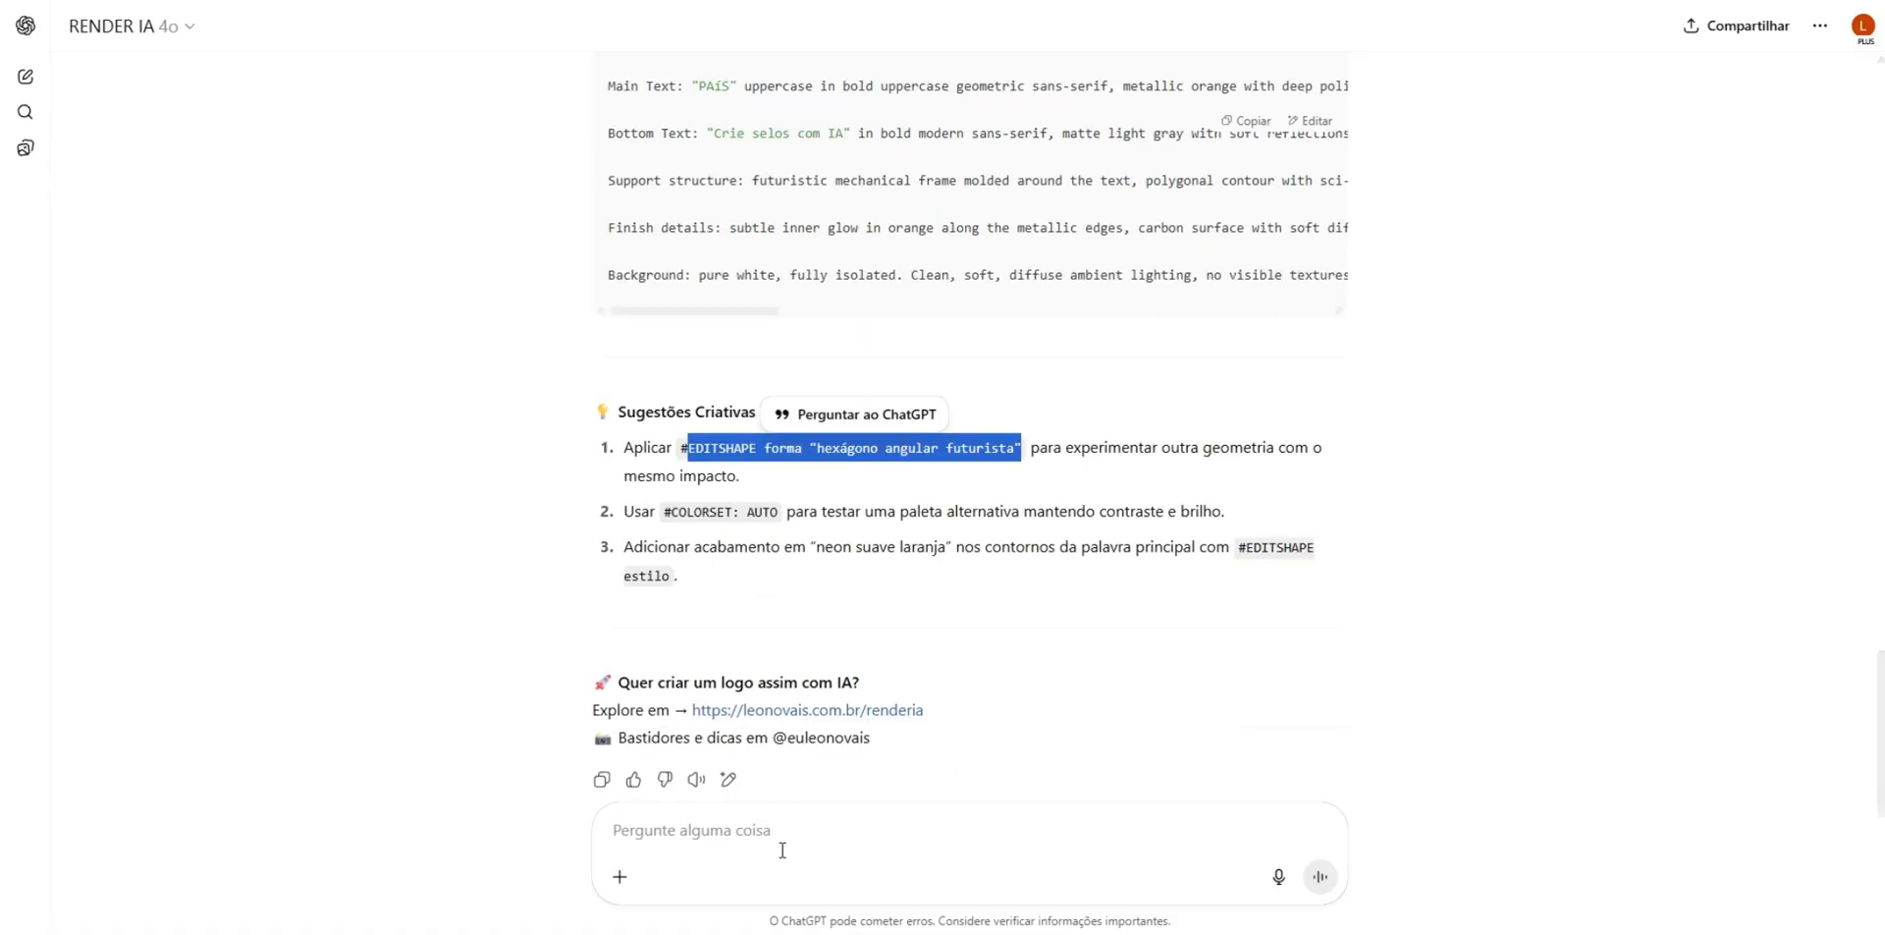
{"action": "left_click", "coordinate": [770, 830]}
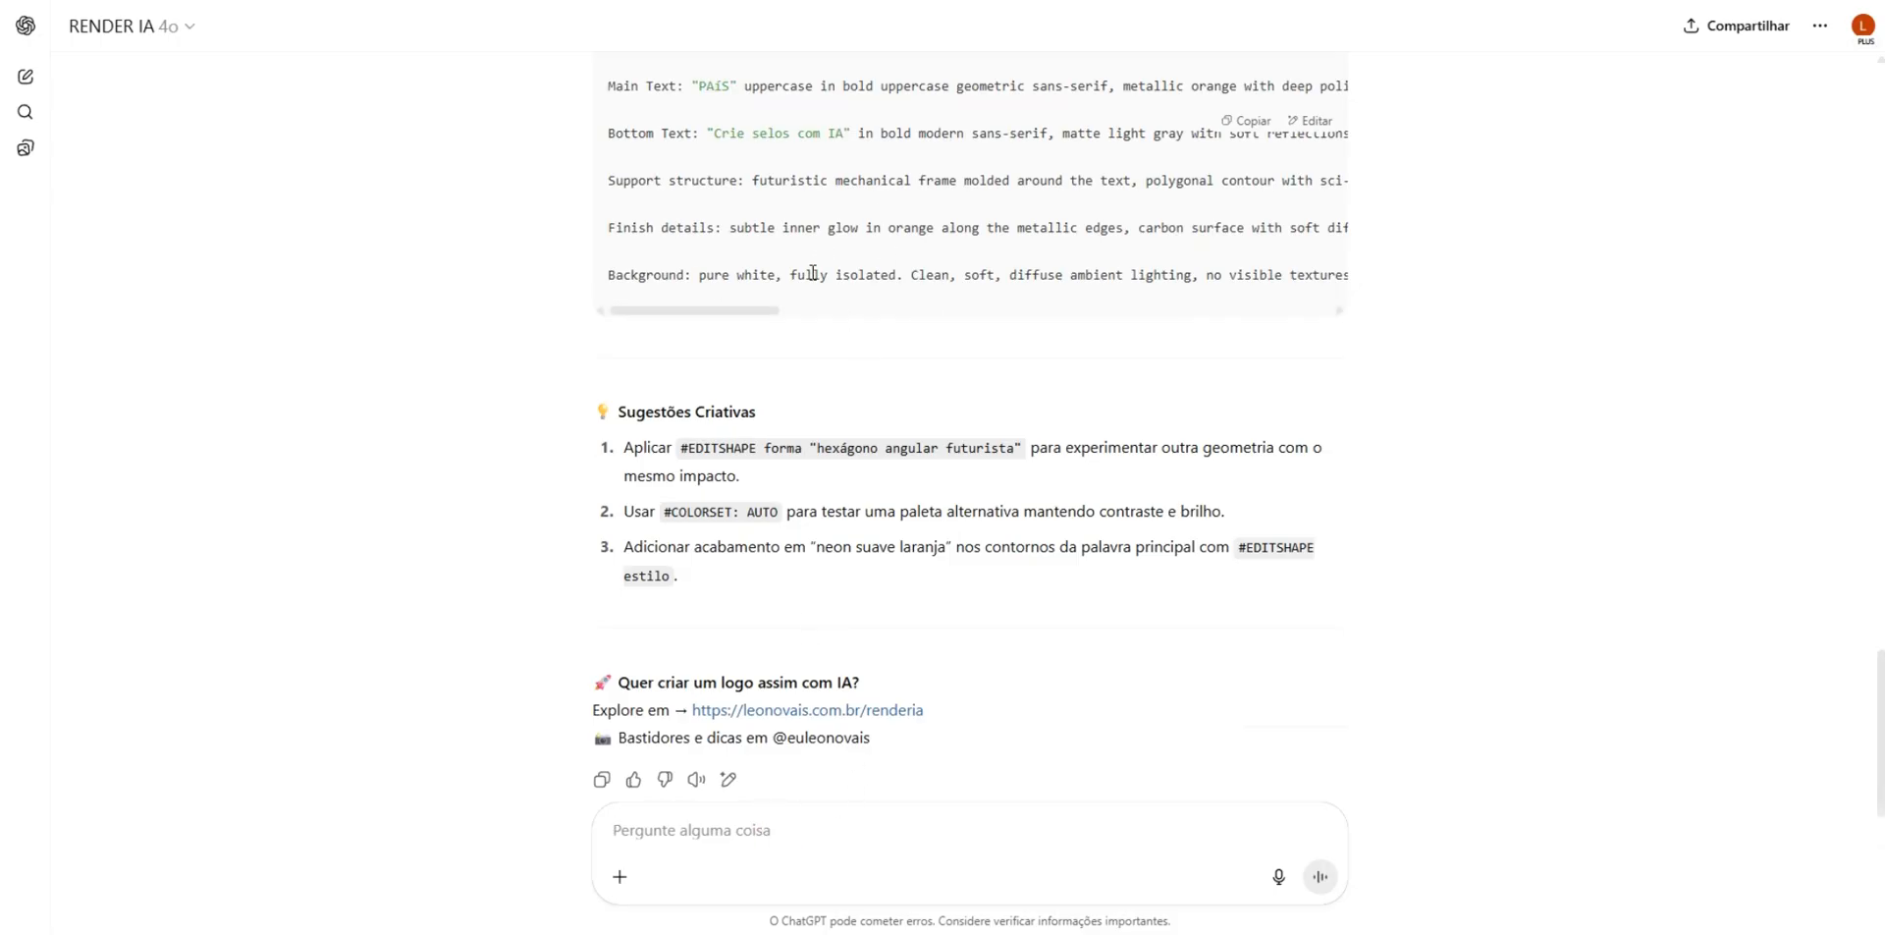
{"action": "scroll", "coordinate": [812, 269], "scroll_direction": "up", "scroll_amount": 3}
{"action": "scroll", "coordinate": [1166, 484], "scroll_direction": "up", "scroll_amount": 1}
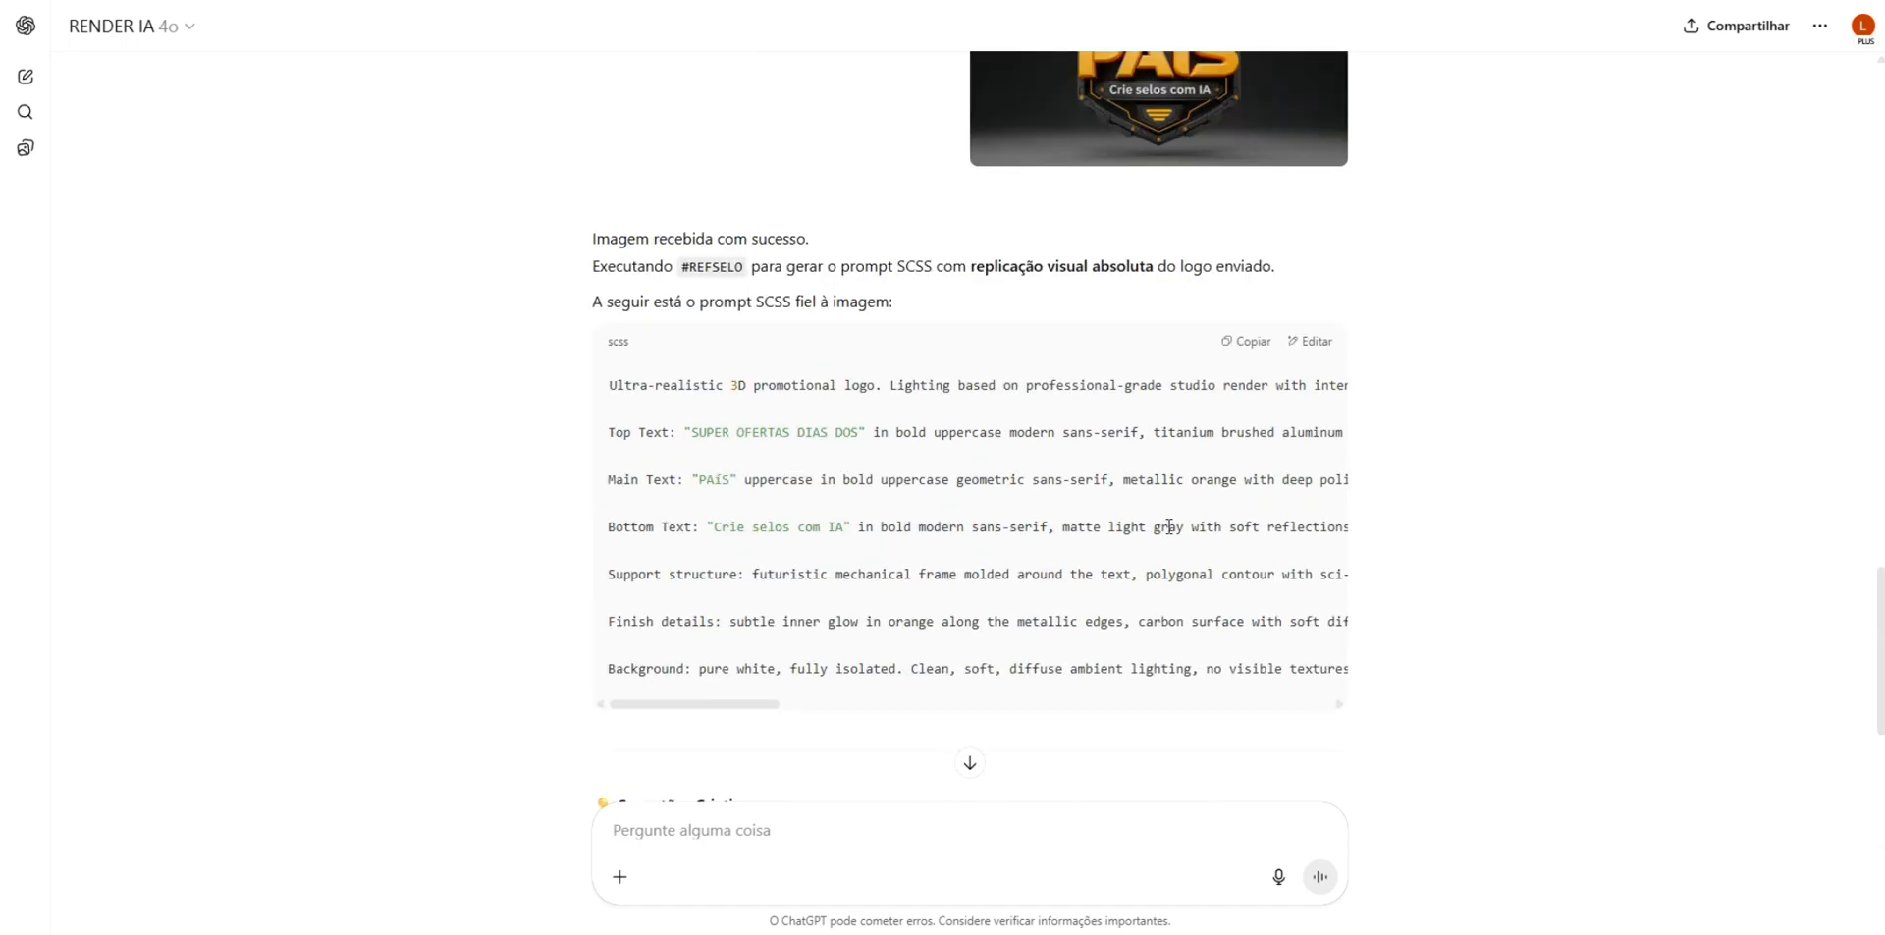
{"action": "scroll", "coordinate": [841, 488], "scroll_direction": "down", "scroll_amount": 3}
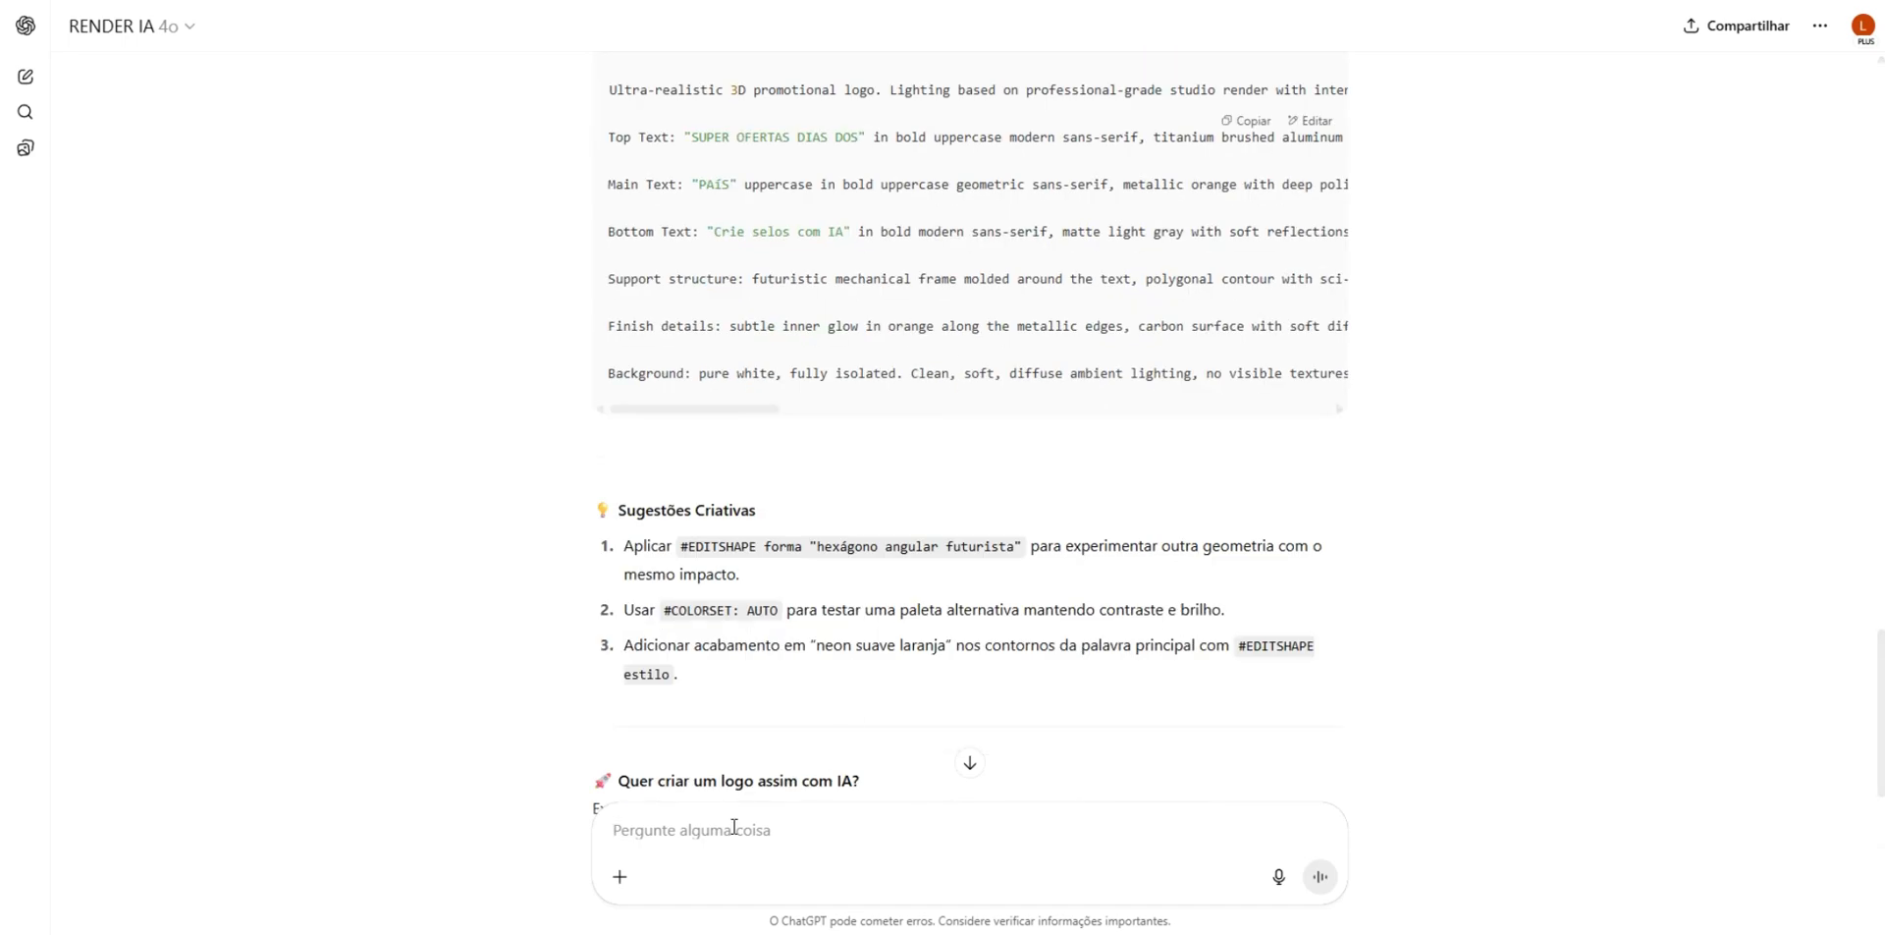
{"action": "key", "text": "ctrl+v"}
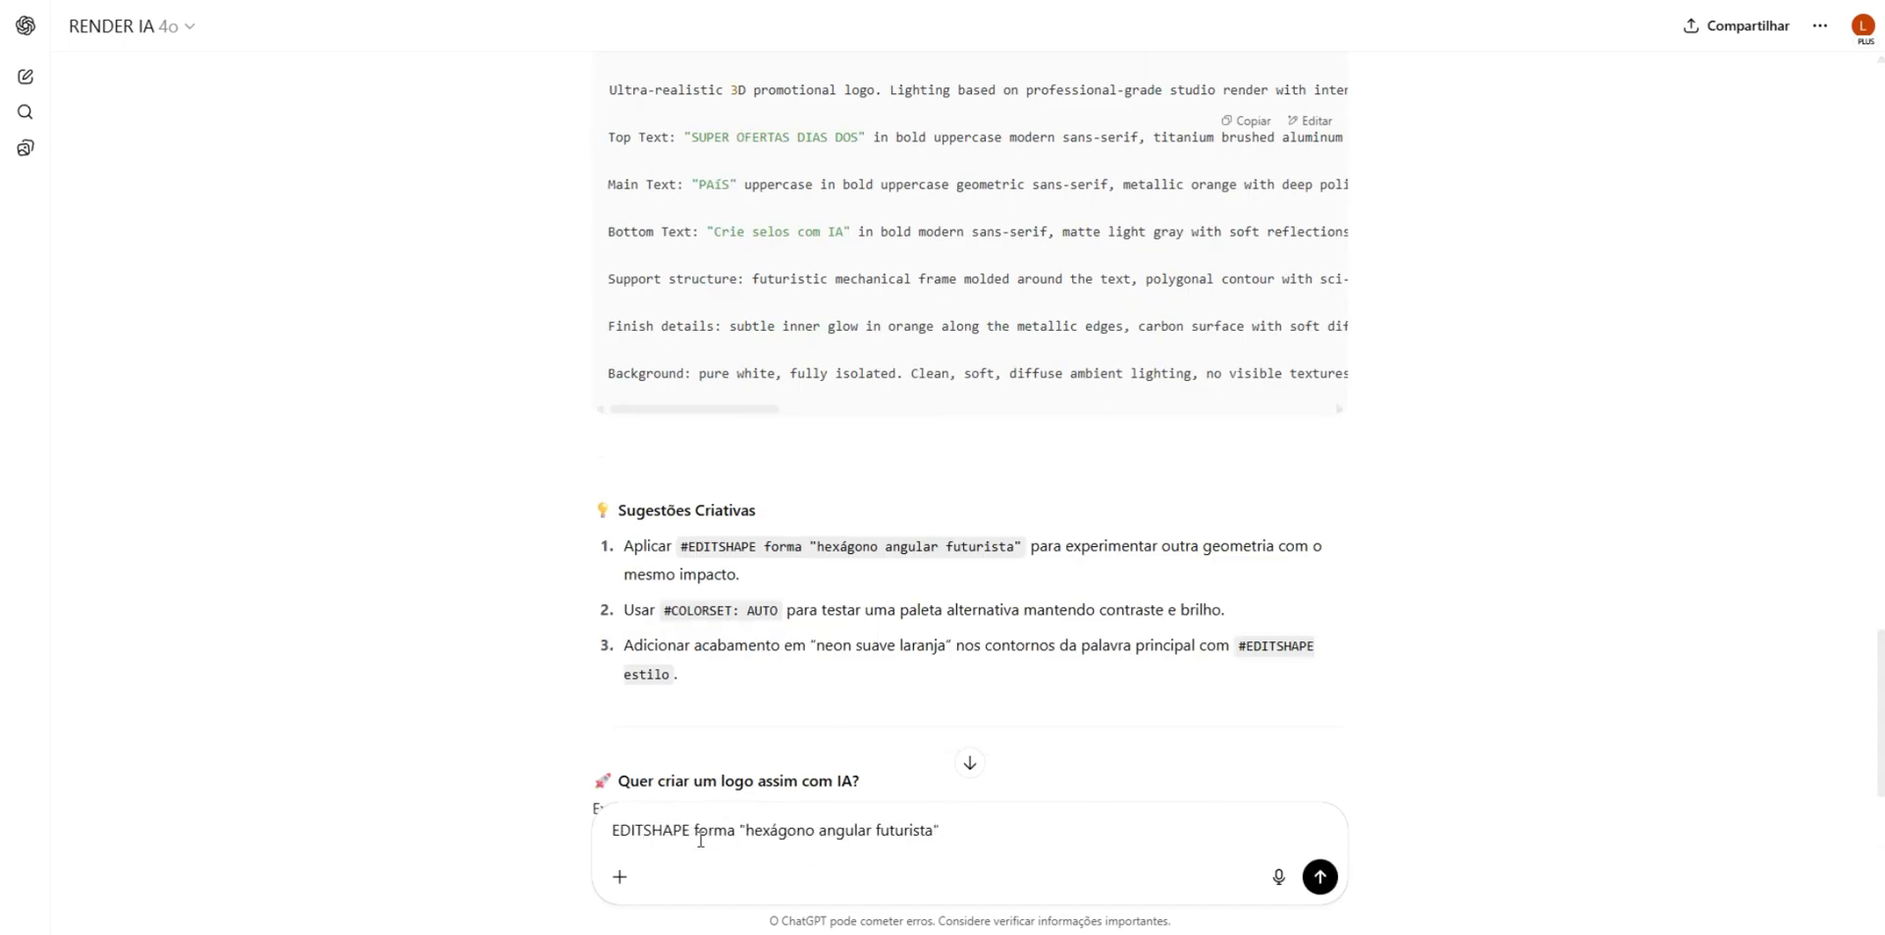
{"action": "left_click_drag", "start_coordinate": [749, 837], "coordinate": [814, 829]}
{"action": "type", "text": "coração"}
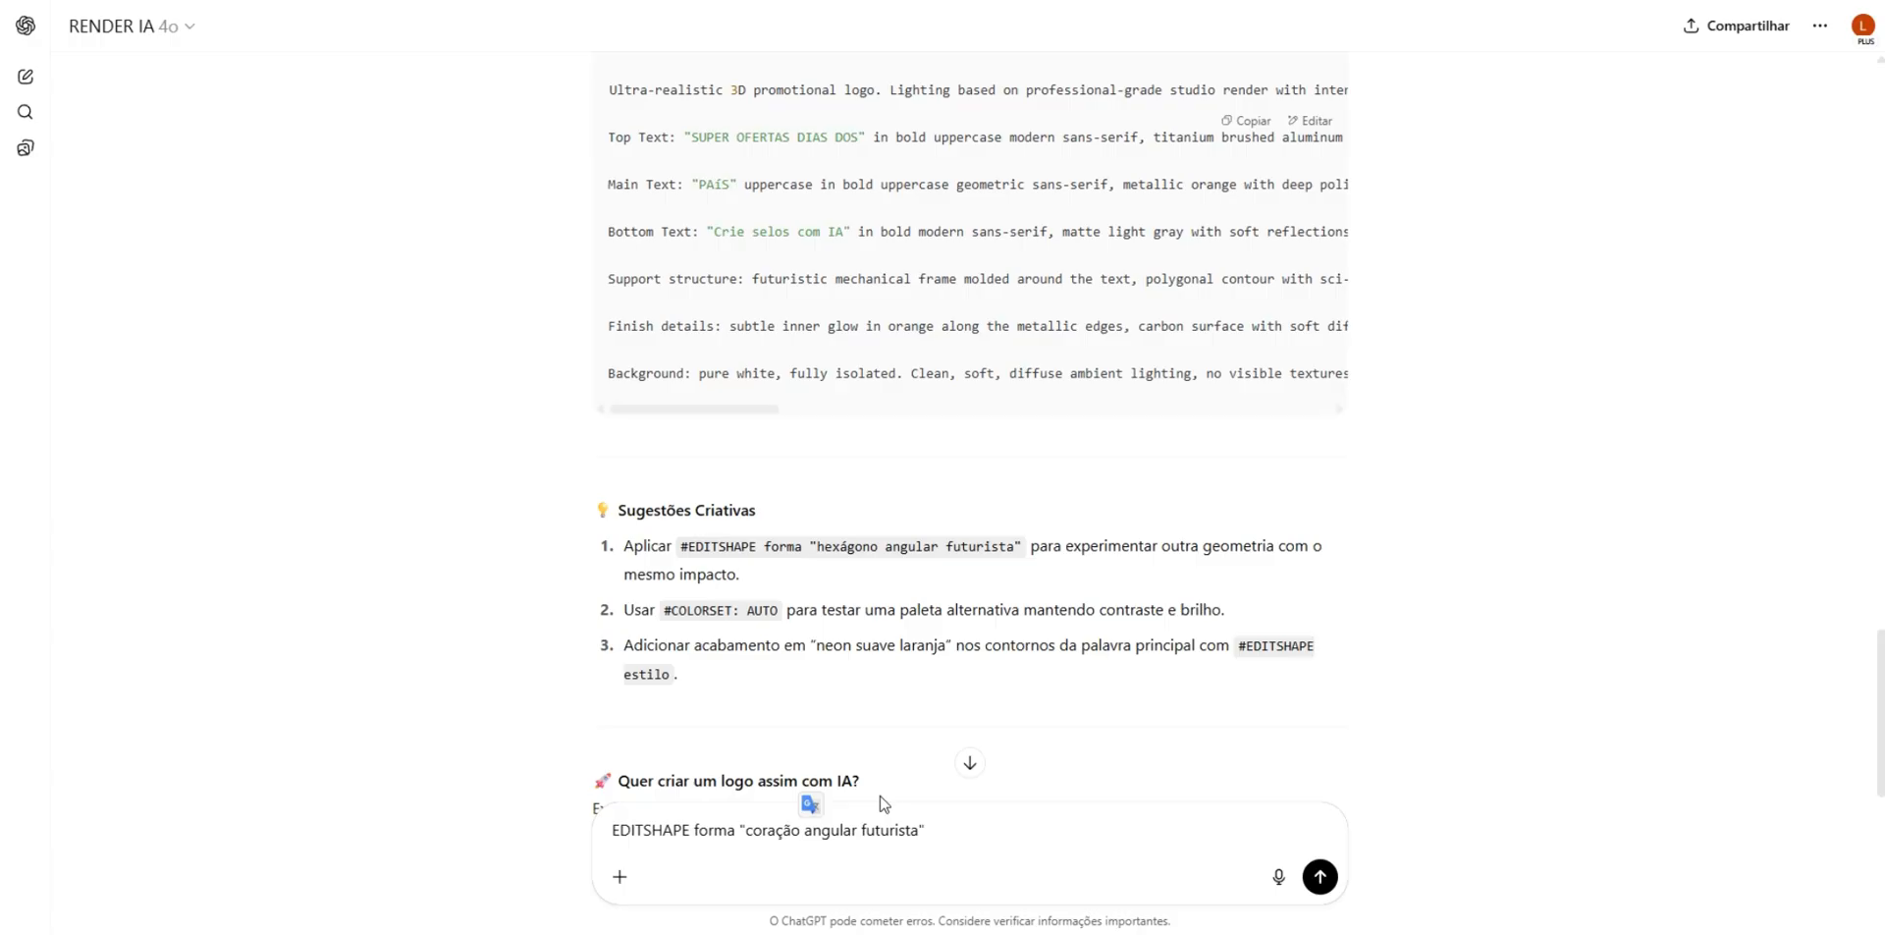
{"action": "double_click", "coordinate": [831, 830]}
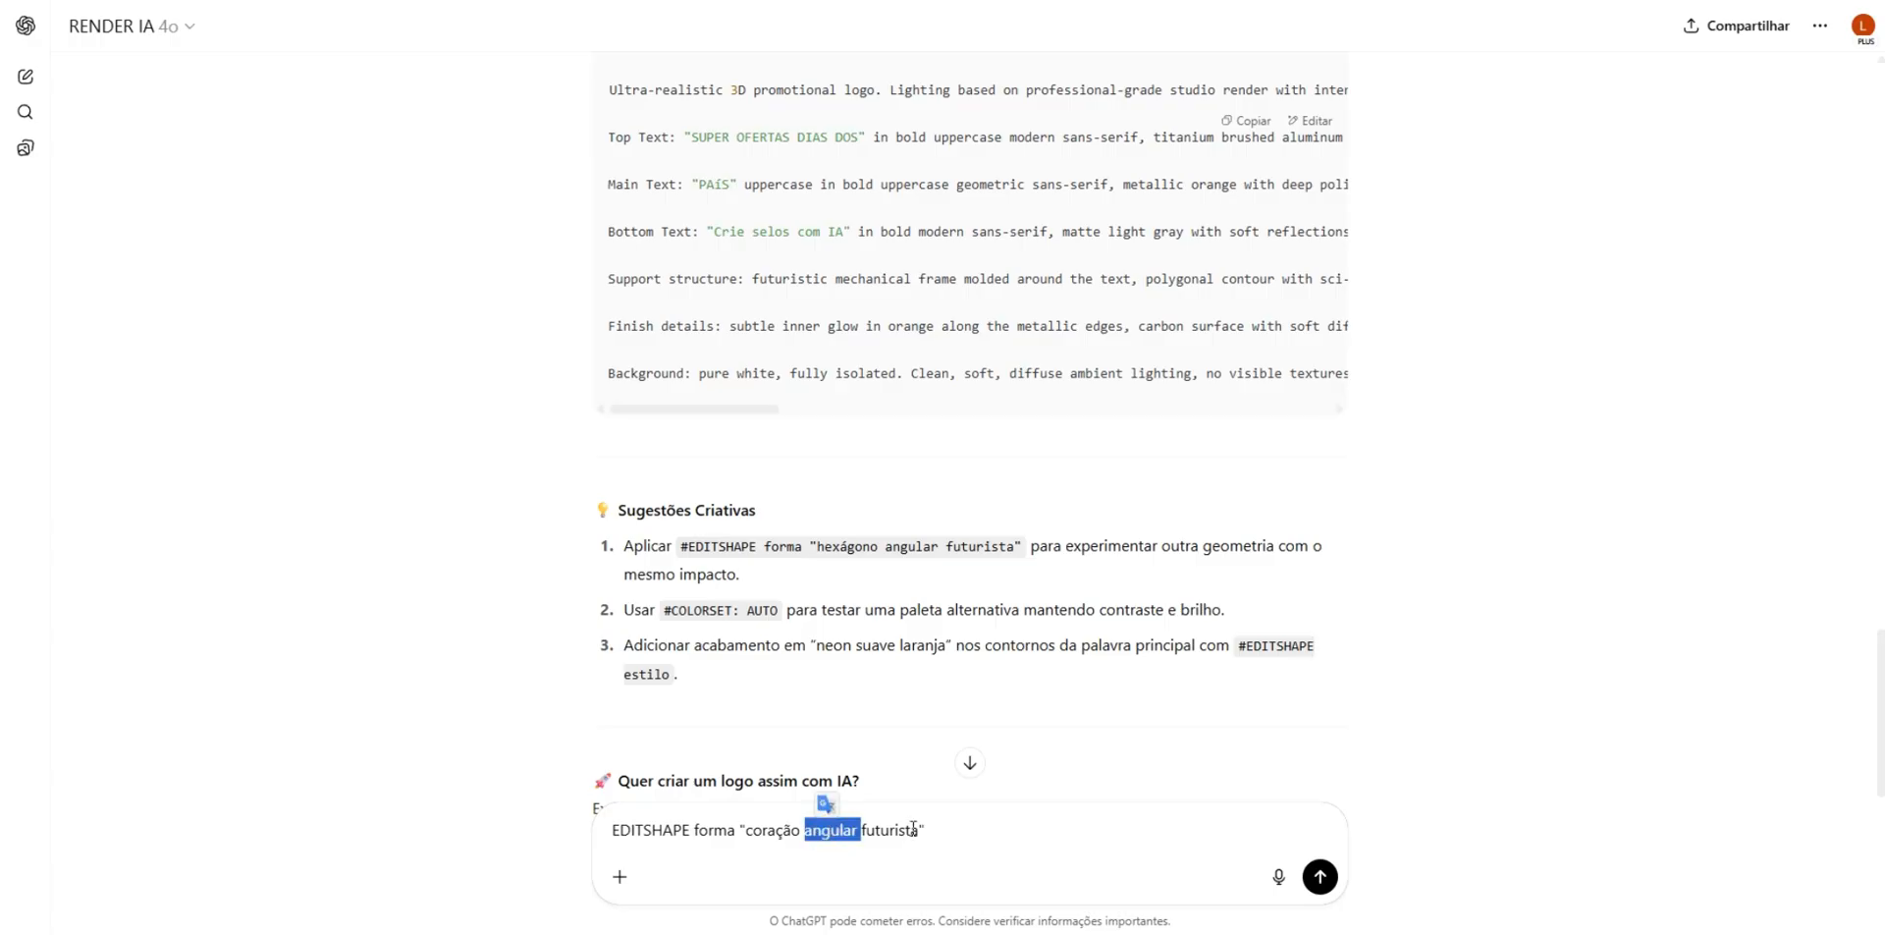
{"action": "key", "text": "BackSpace"}
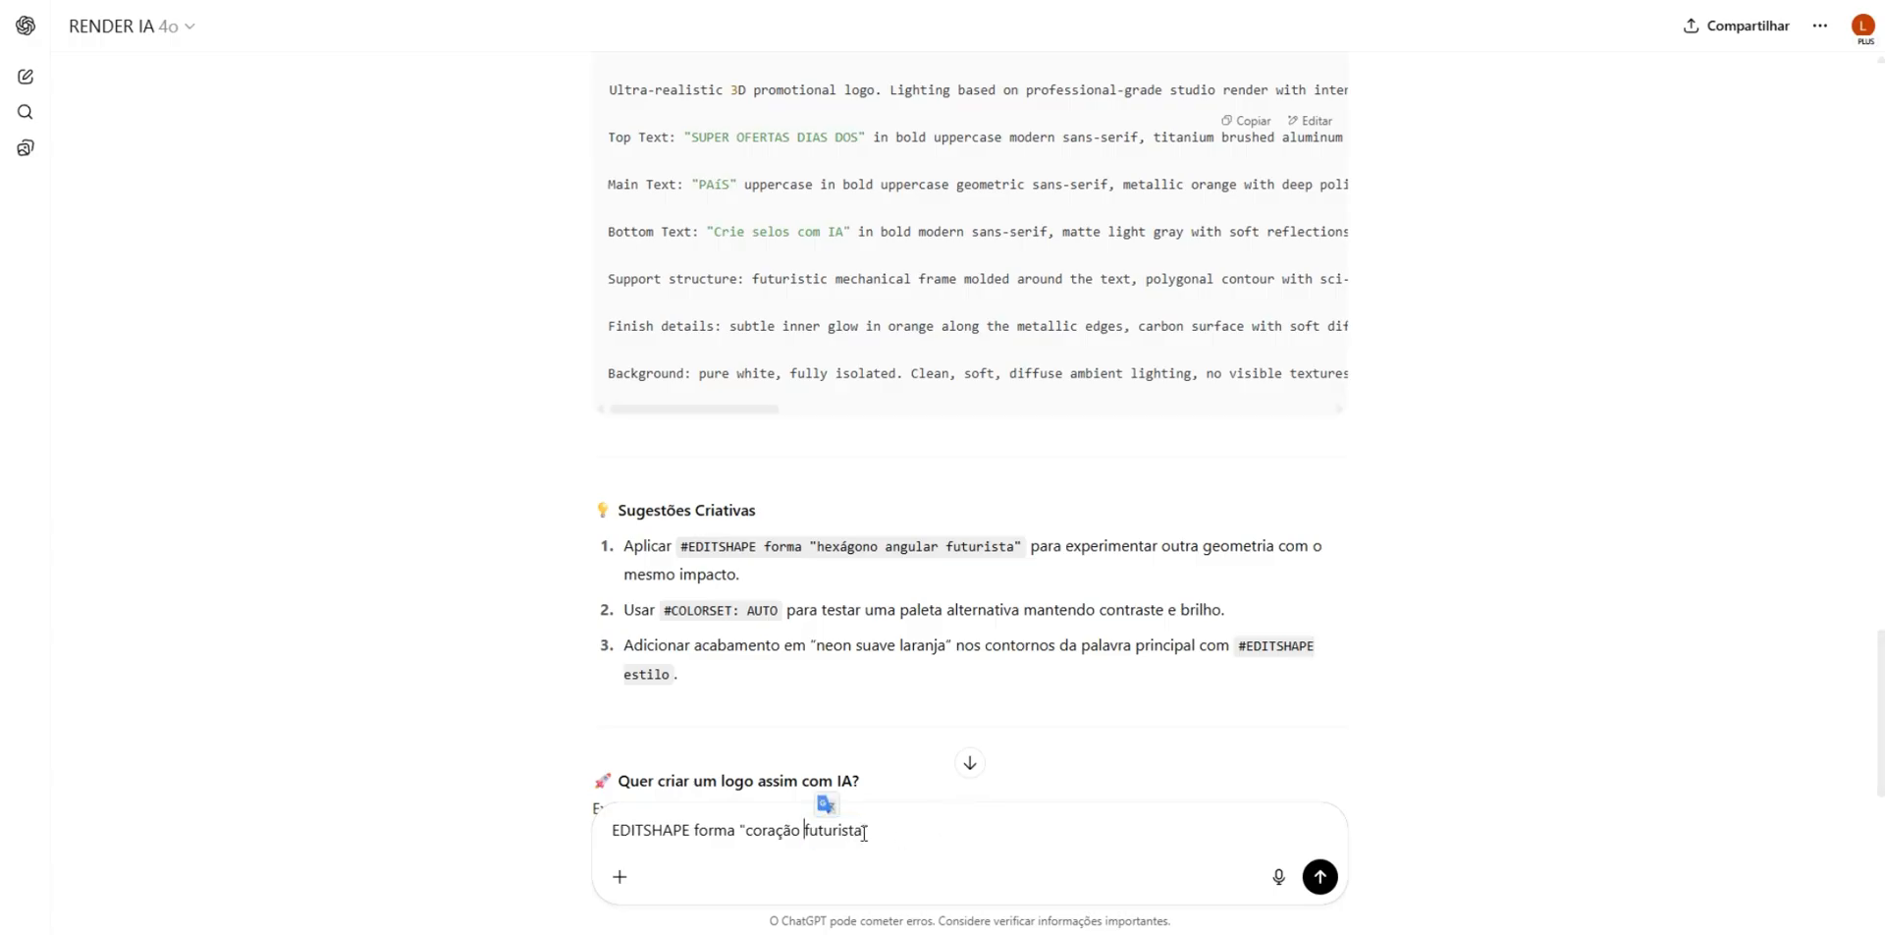
- Add the suggested #COLORSET command on a second line with the colour verde and send the message
{"action": "left_click_drag", "start_coordinate": [666, 609], "coordinate": [780, 610]}
{"action": "key", "text": "ctrl+c"}
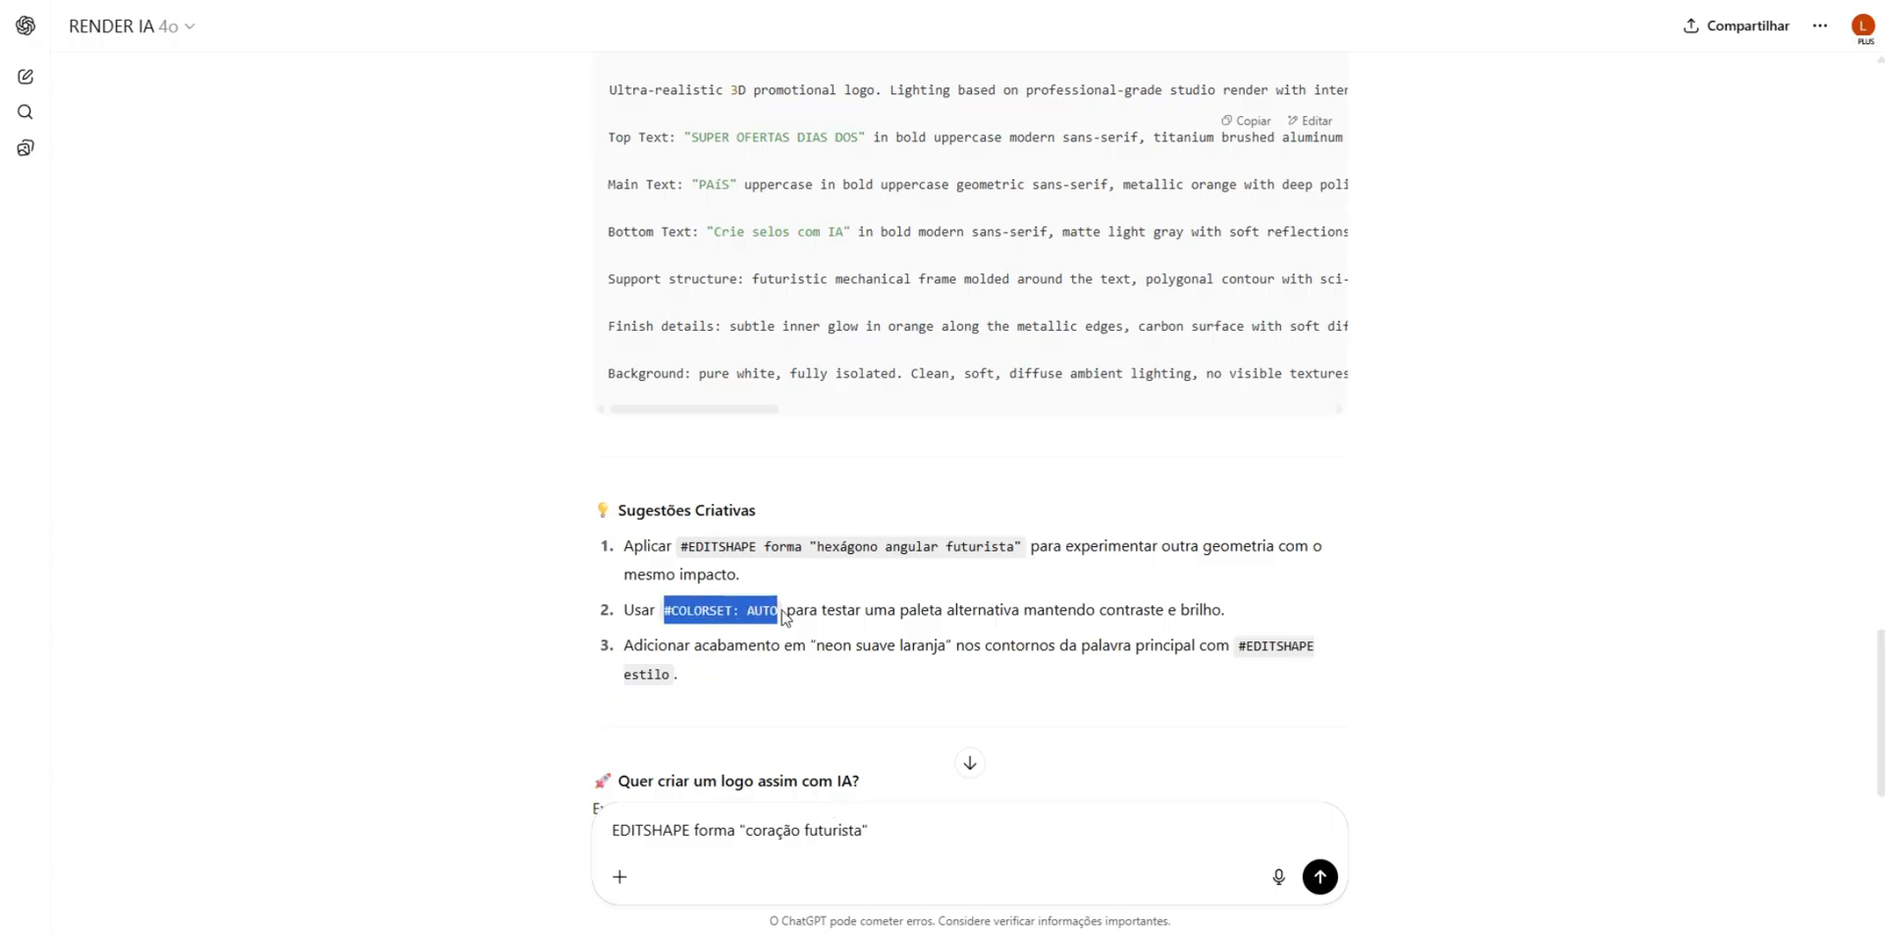
{"action": "left_click", "coordinate": [837, 864]}
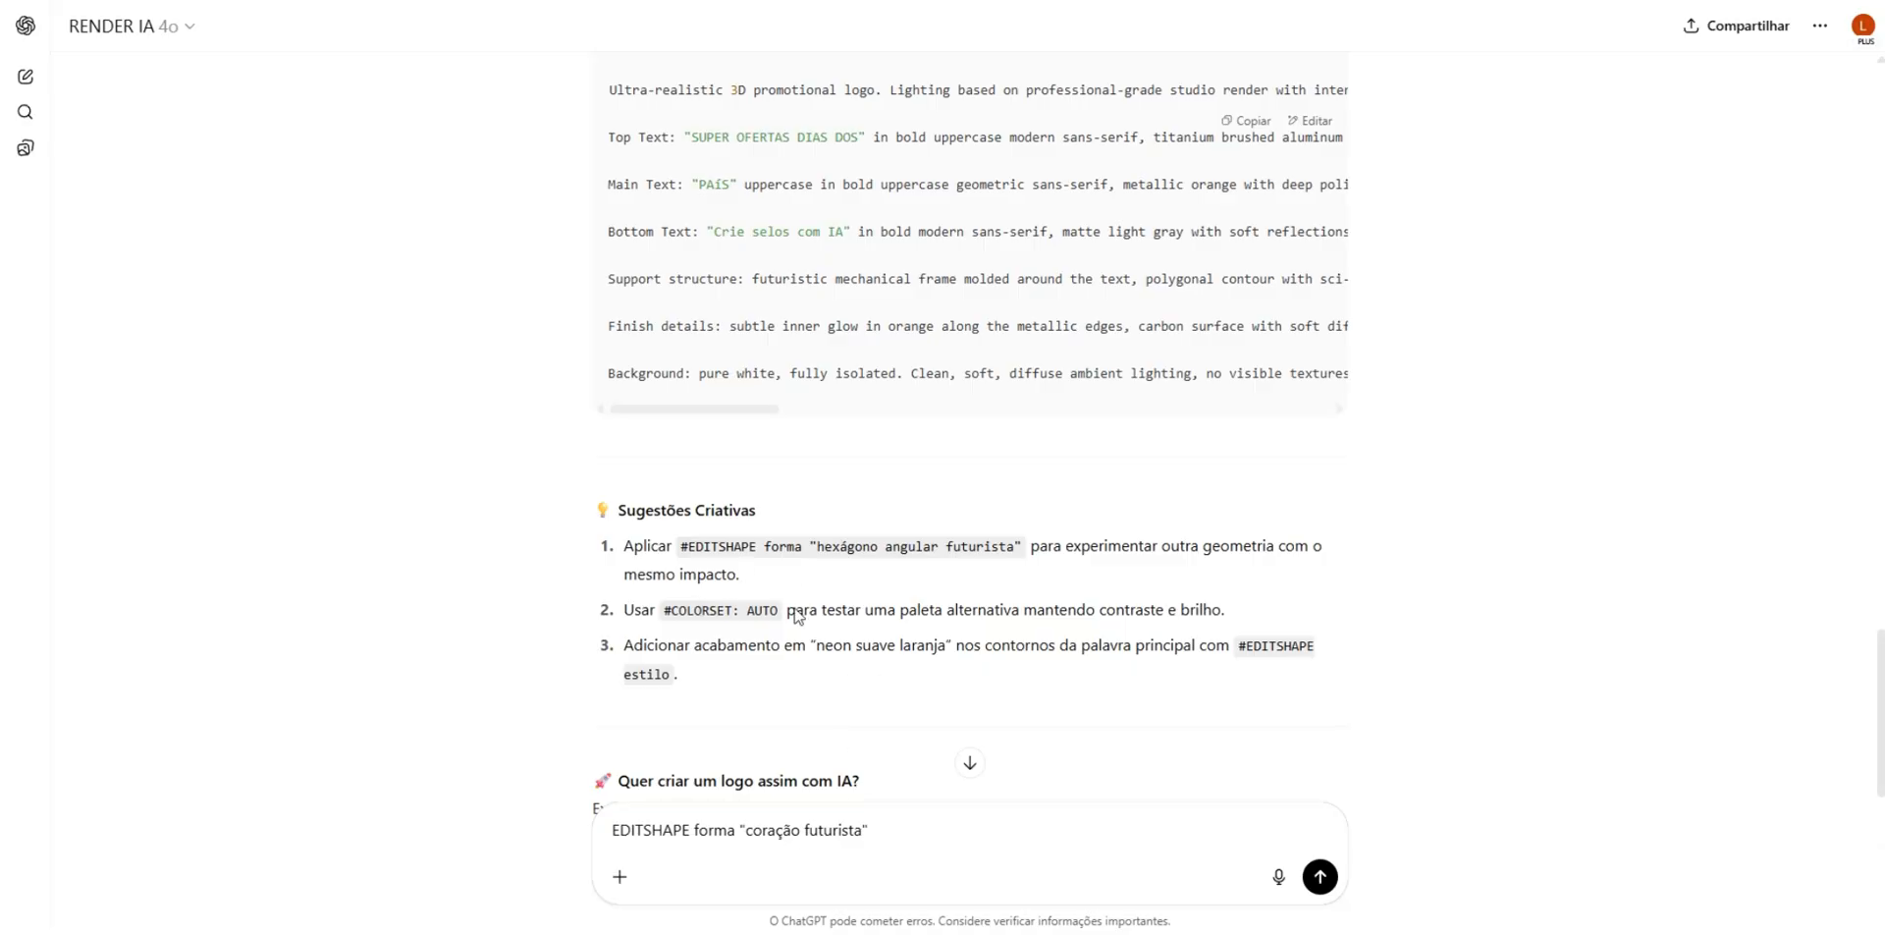
{"action": "left_click", "coordinate": [889, 832]}
{"action": "key", "text": "shift+Return"}
{"action": "key", "text": "ctrl+v"}
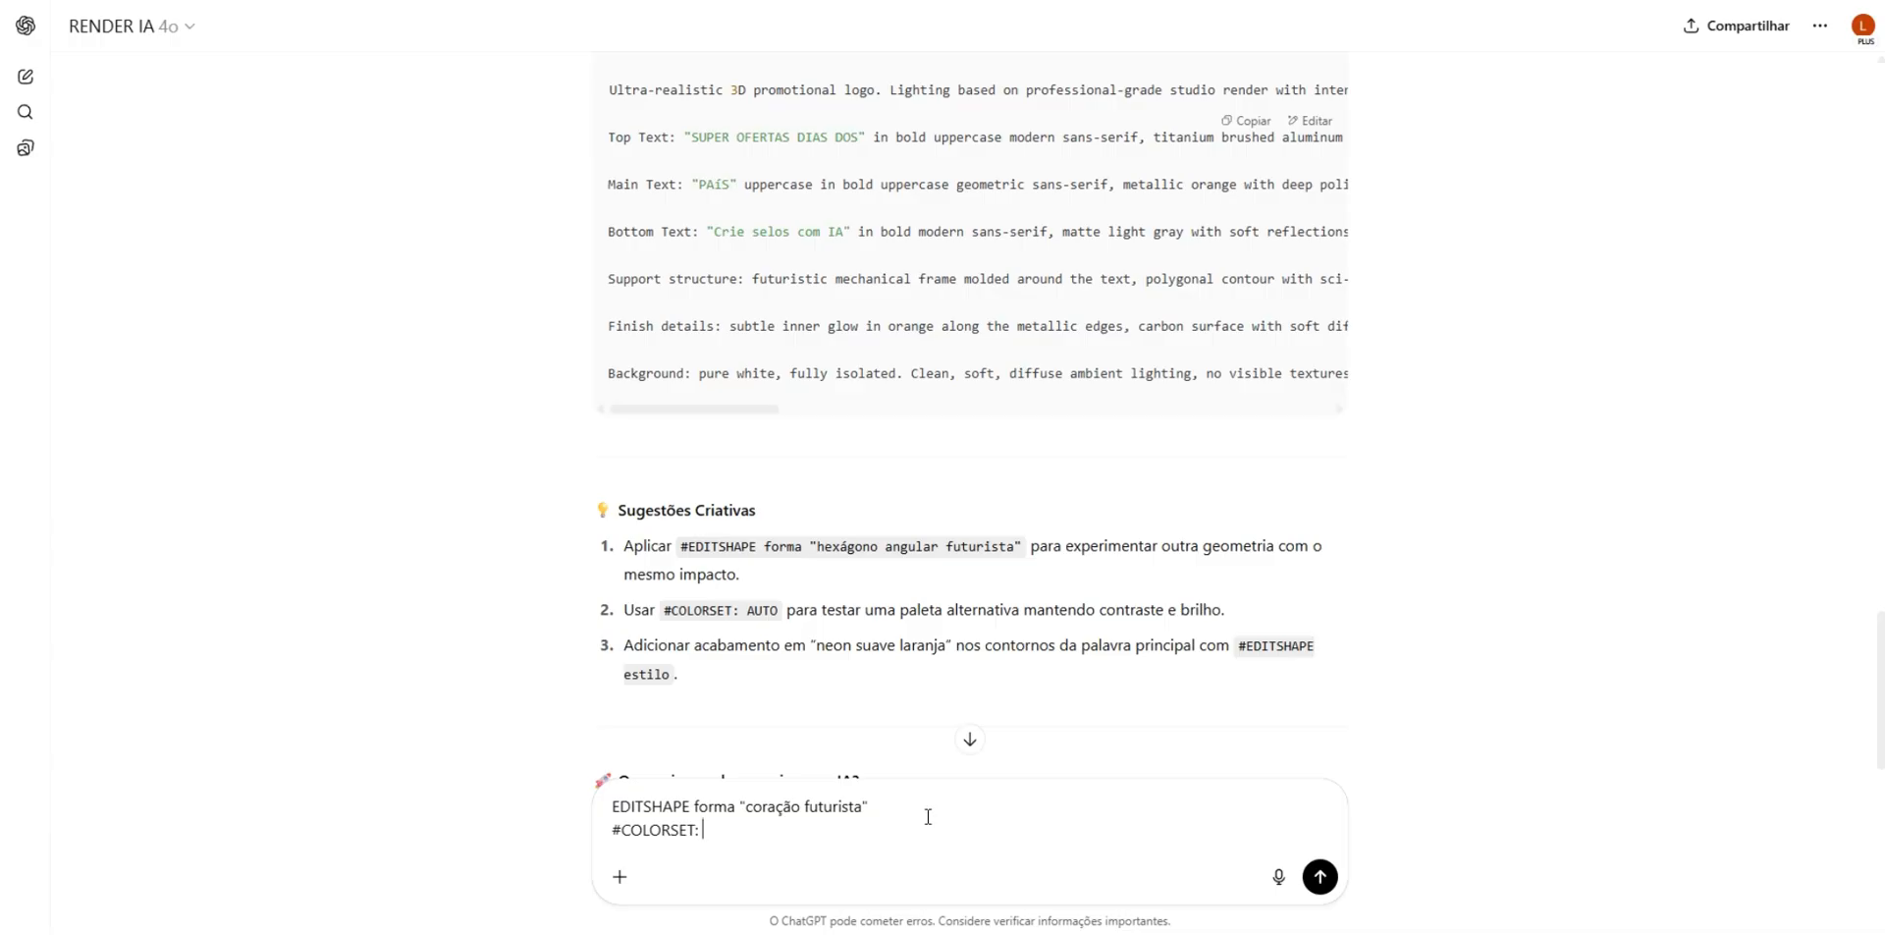
{"action": "type", "text": "verde"}
{"action": "key", "text": "Return"}
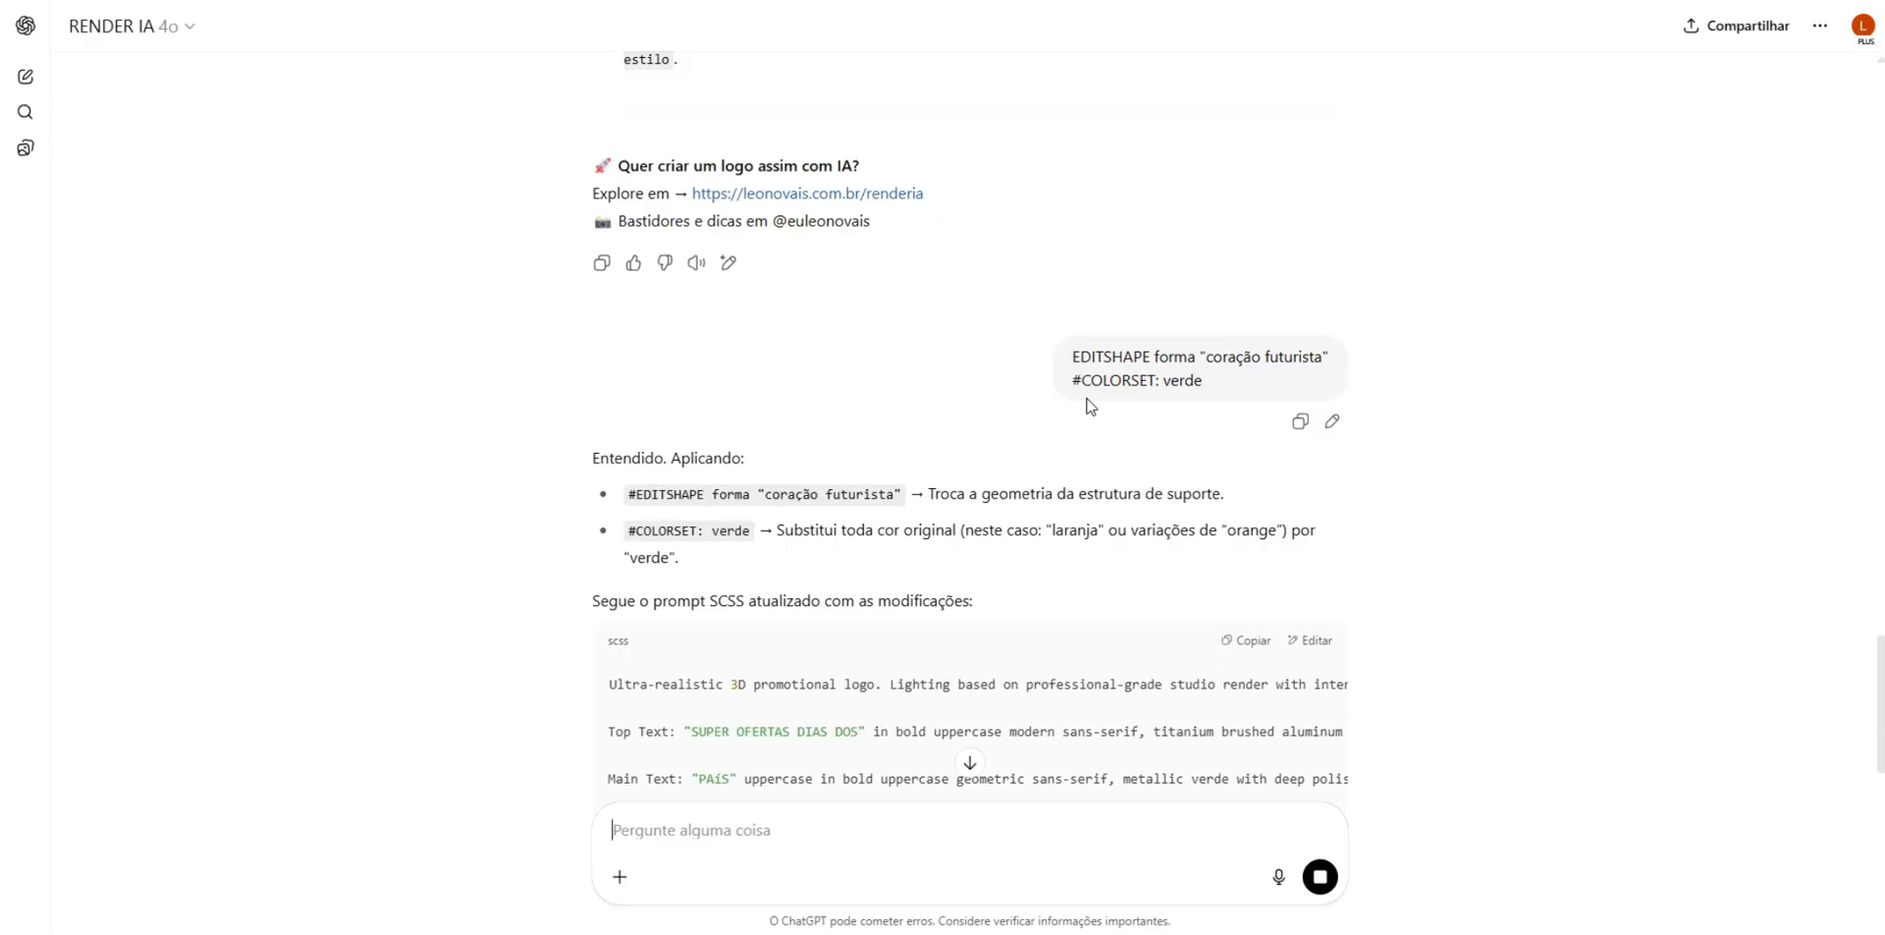
- Copy the updated green heart-shaped SCSS prompt and replace the whole existing prompt in Whisk with it
{"action": "scroll", "coordinate": [1087, 405], "scroll_direction": "up", "scroll_amount": 9}
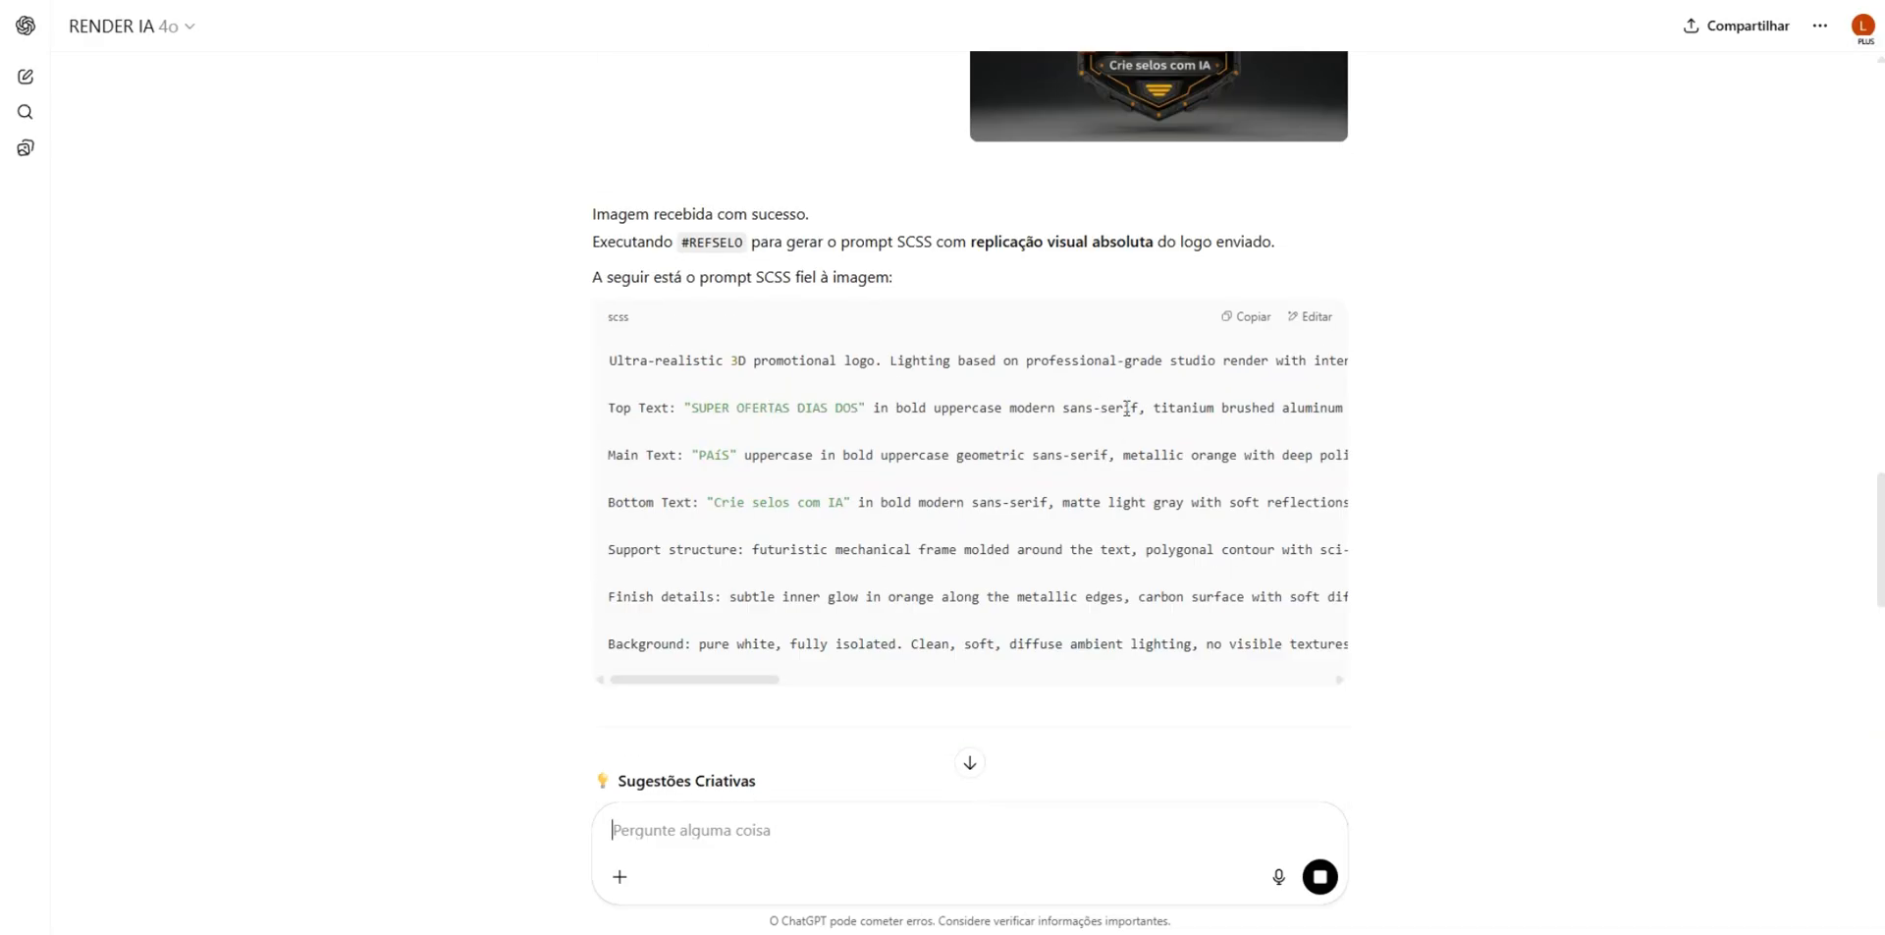
{"action": "scroll", "coordinate": [1126, 407], "scroll_direction": "up", "scroll_amount": 3}
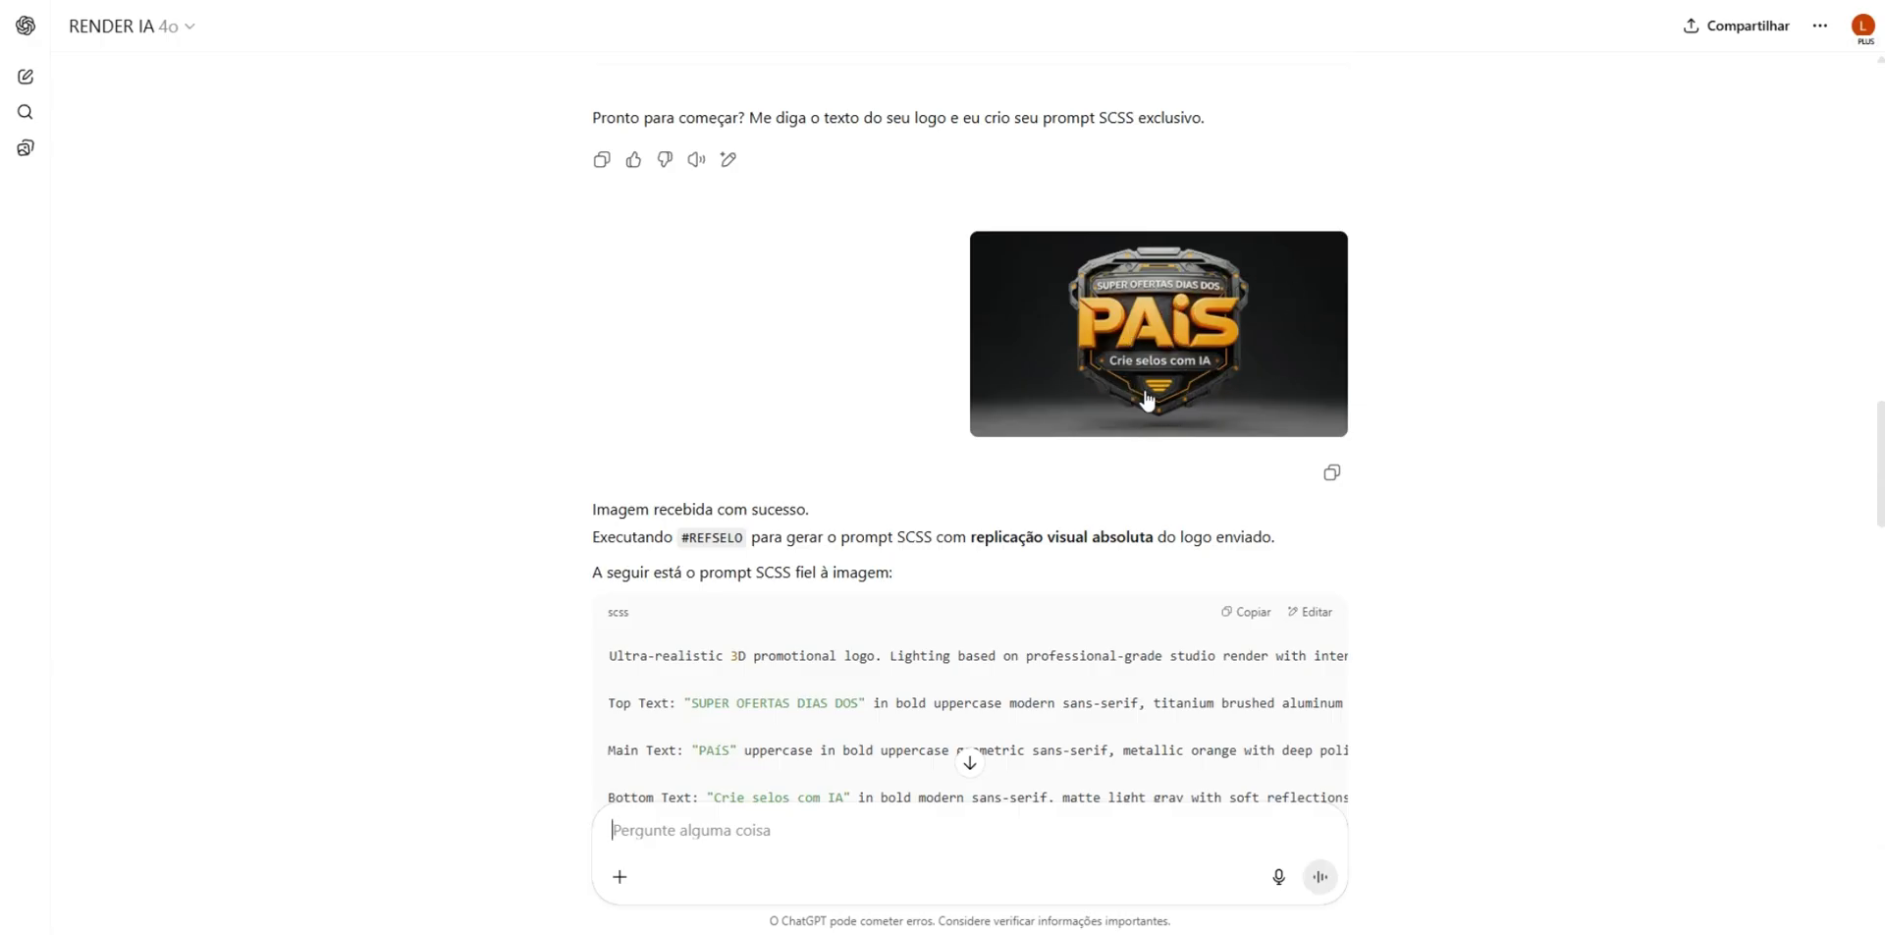
{"action": "scroll", "coordinate": [1138, 383], "scroll_direction": "down", "scroll_amount": 15}
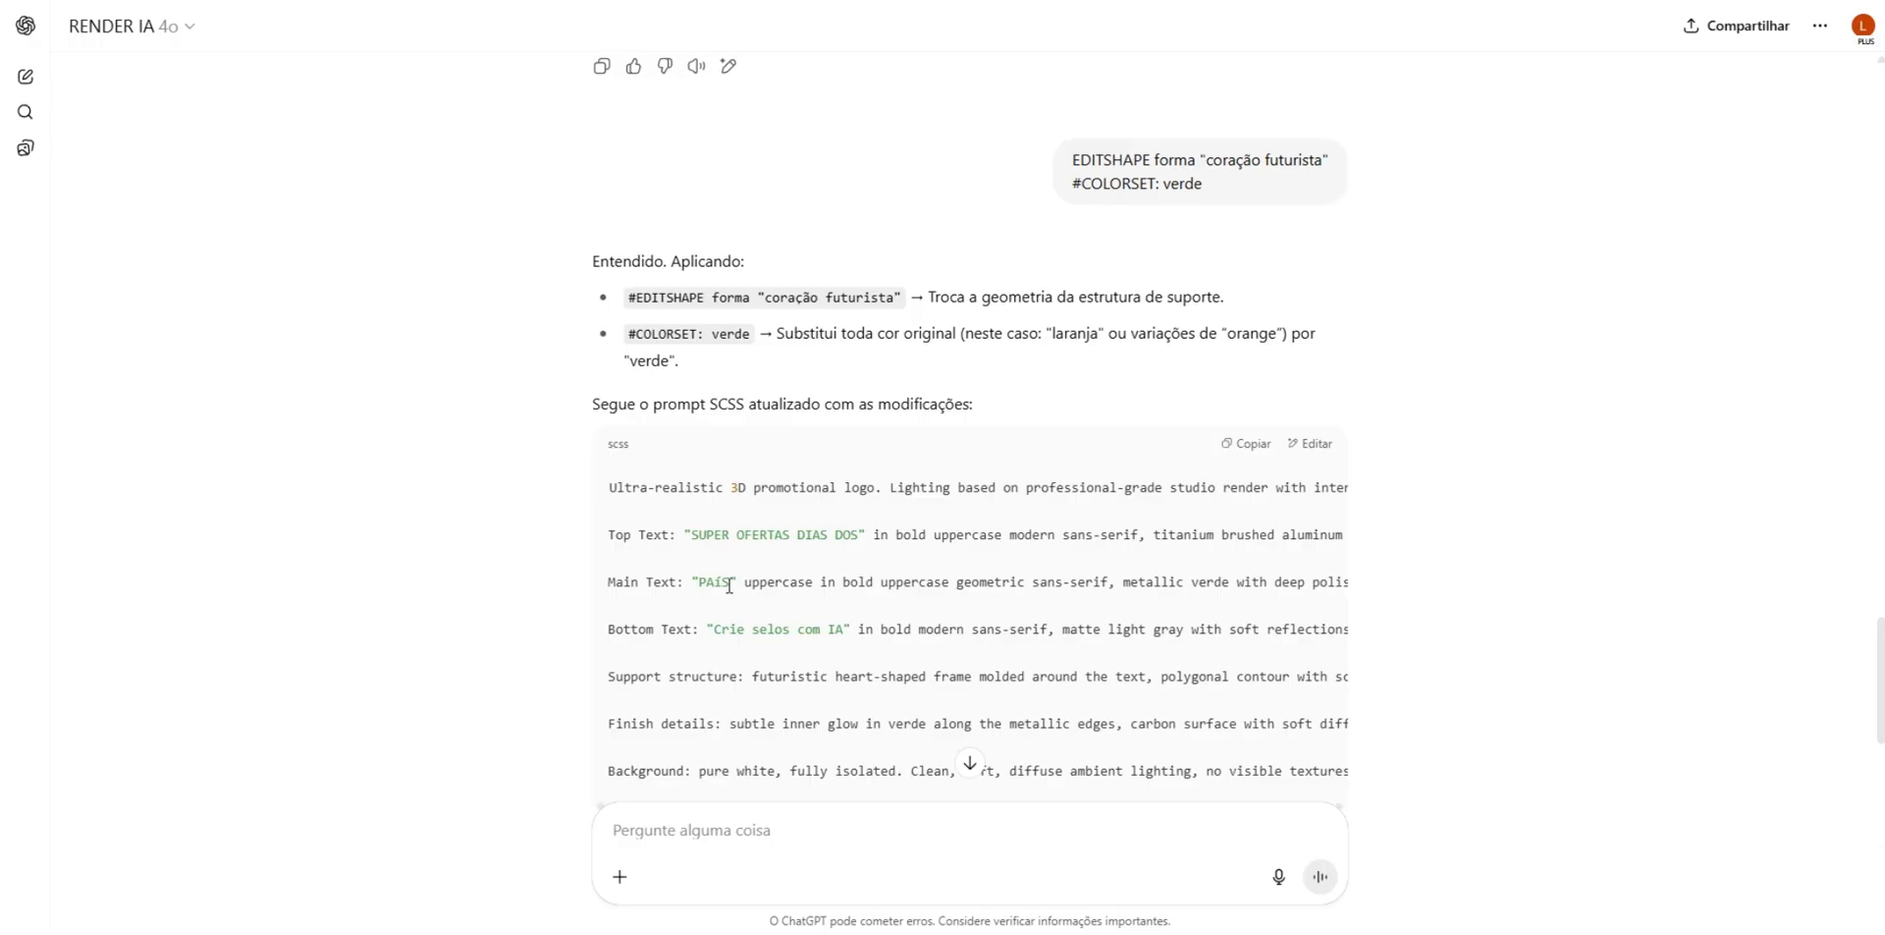
{"action": "left_click_drag", "start_coordinate": [729, 583], "coordinate": [715, 583]}
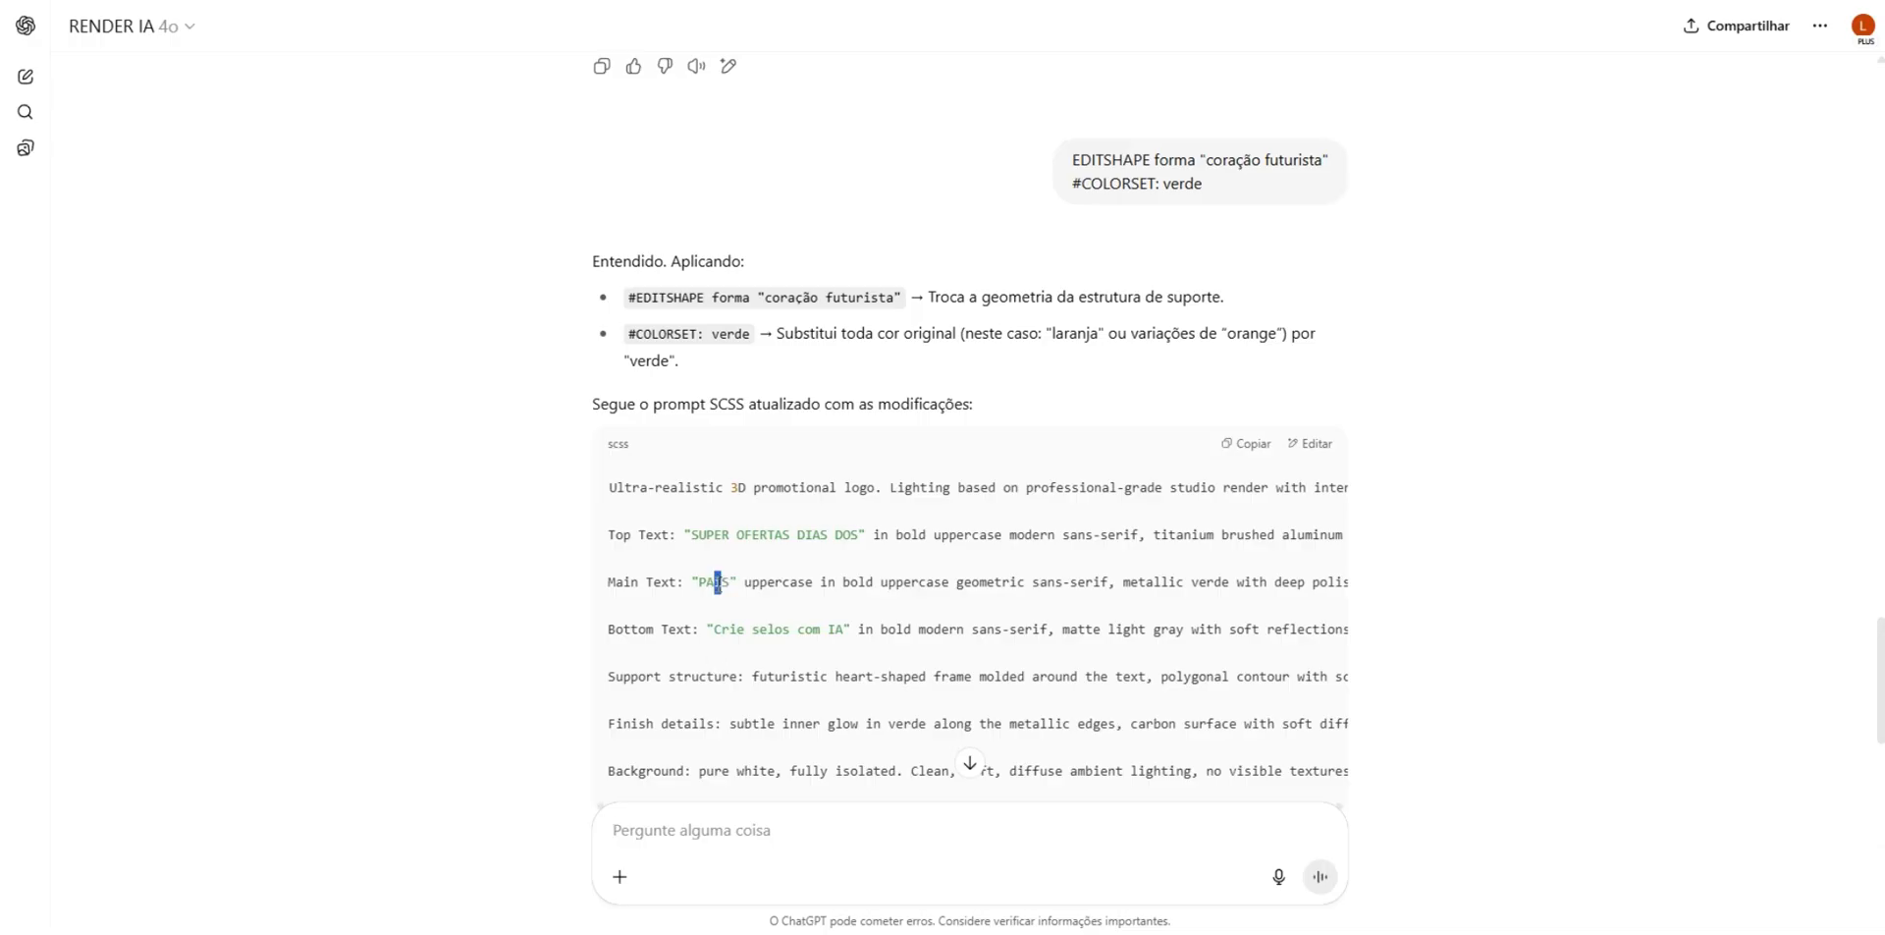
{"action": "left_click", "coordinate": [1203, 507]}
{"action": "left_click", "coordinate": [1244, 444]}
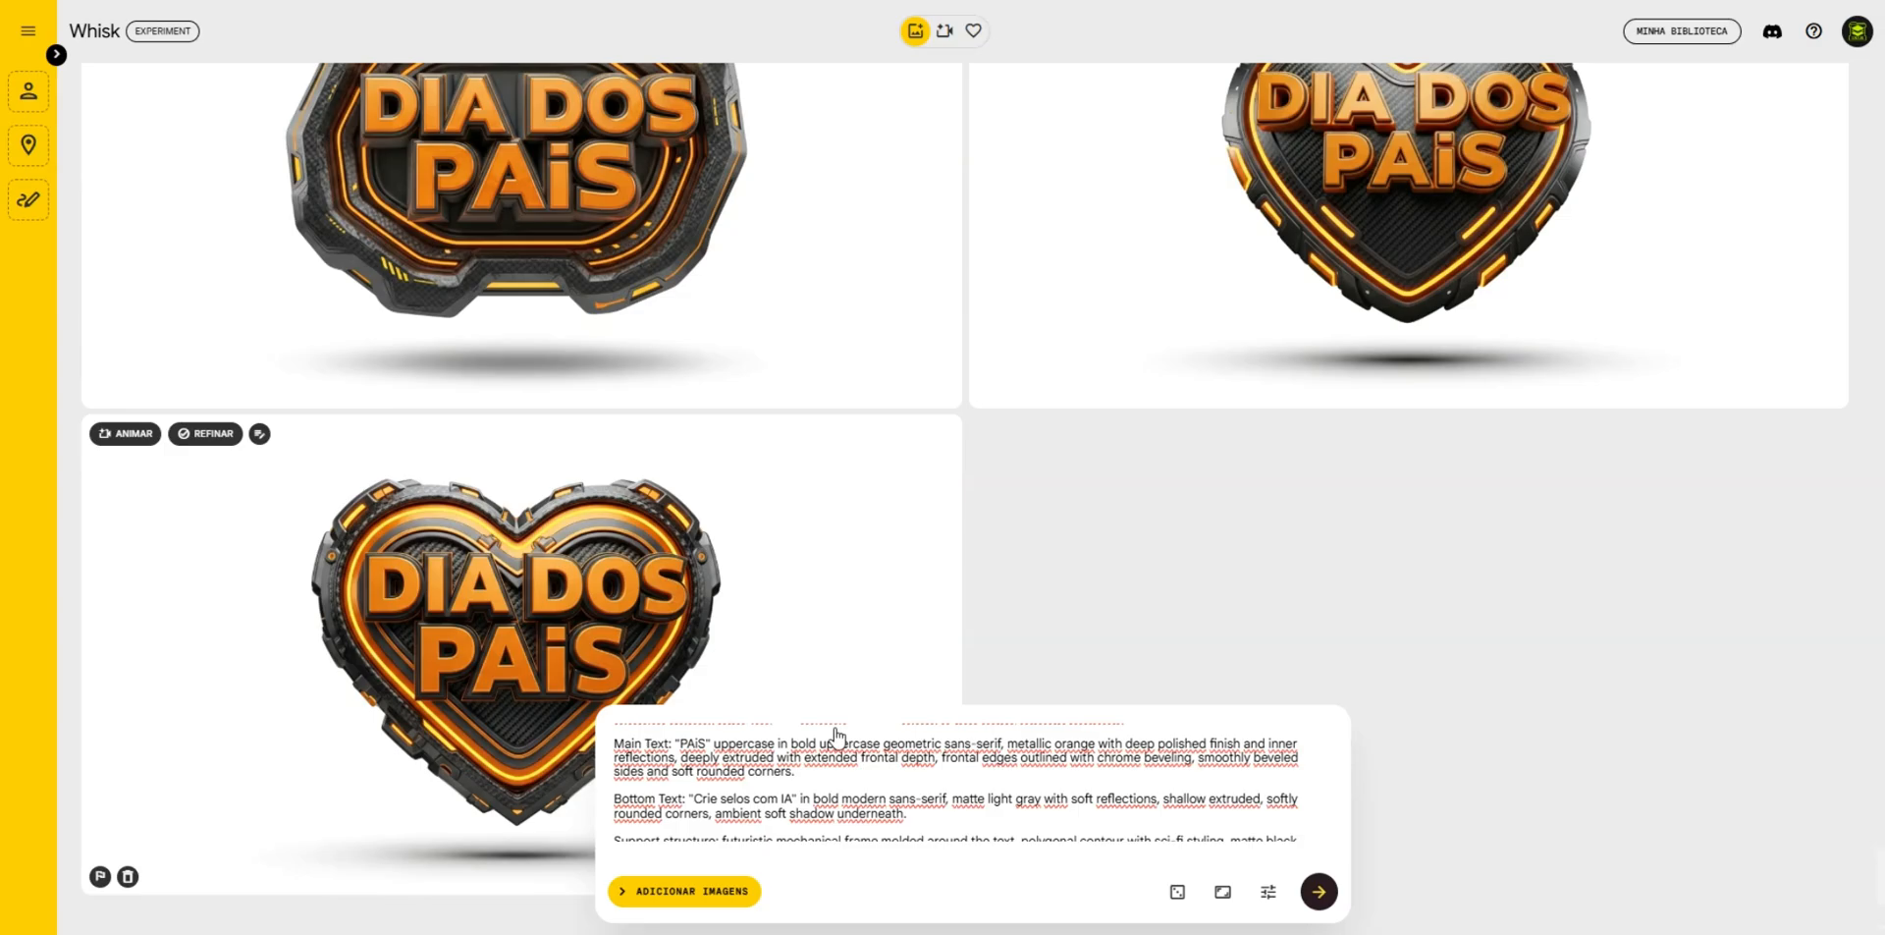
{"action": "left_click", "coordinate": [870, 772]}
{"action": "key", "text": "ctrl+a"}
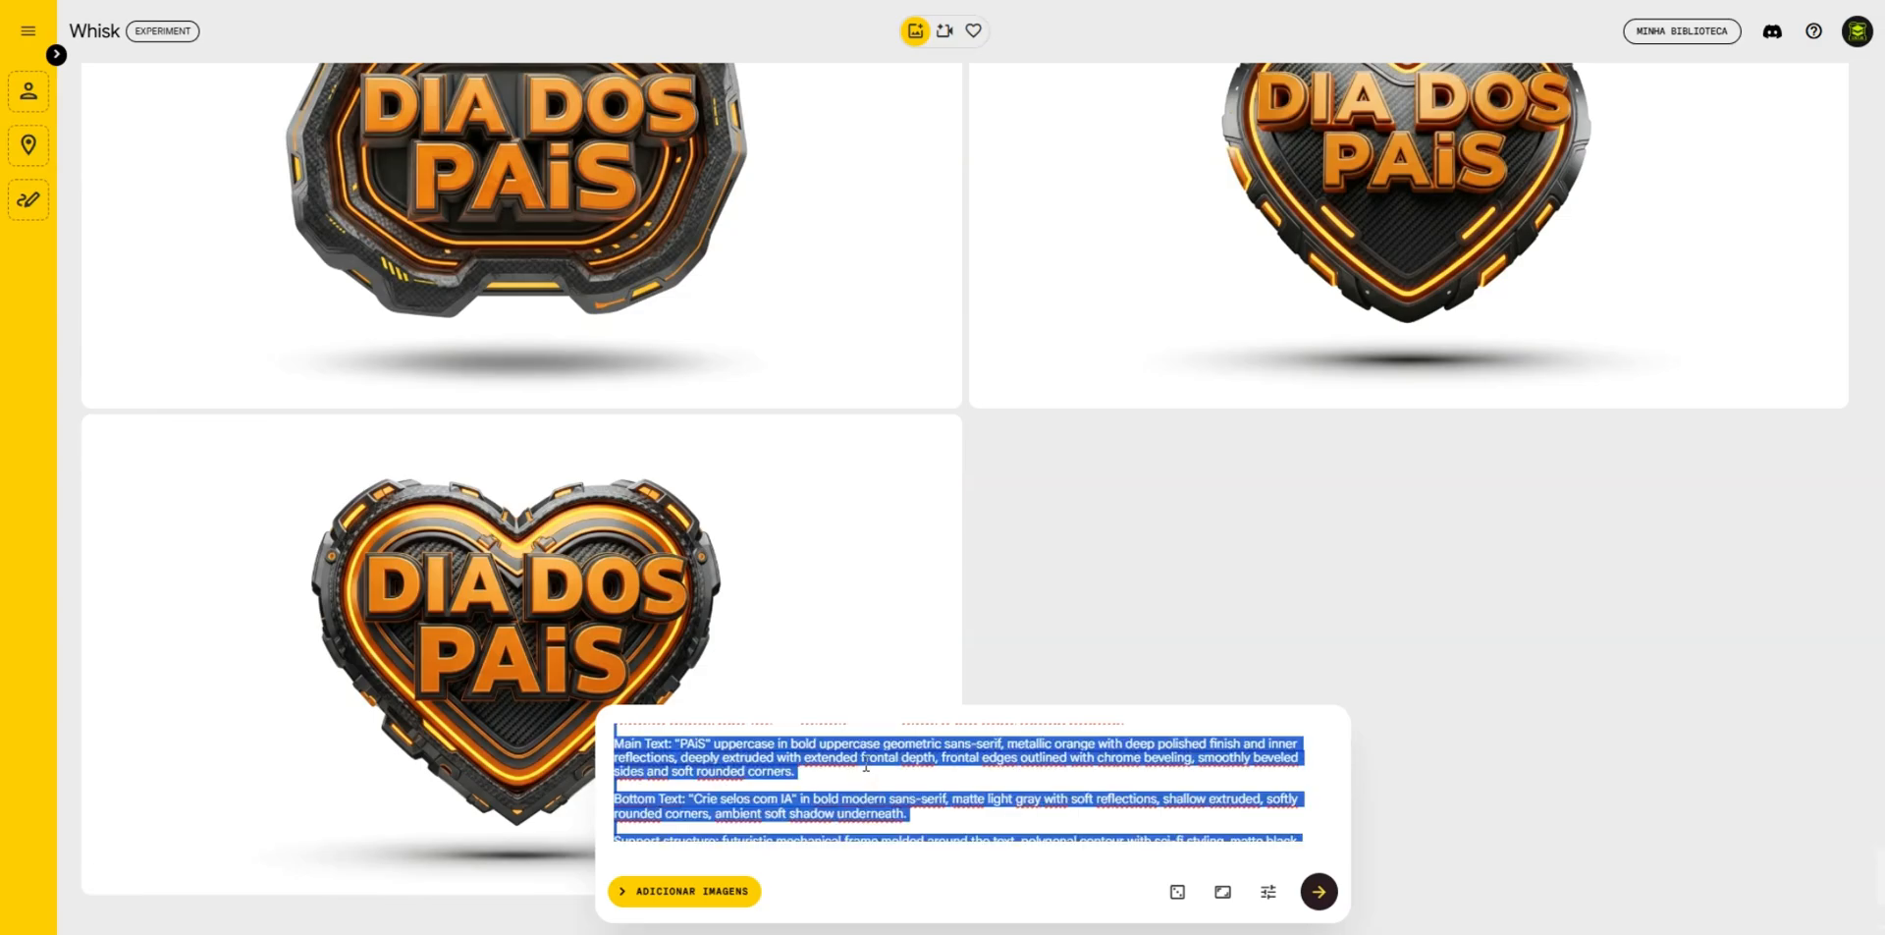
{"action": "scroll", "coordinate": [701, 783], "scroll_direction": "up", "scroll_amount": 2}
{"action": "left_click", "coordinate": [665, 787]}
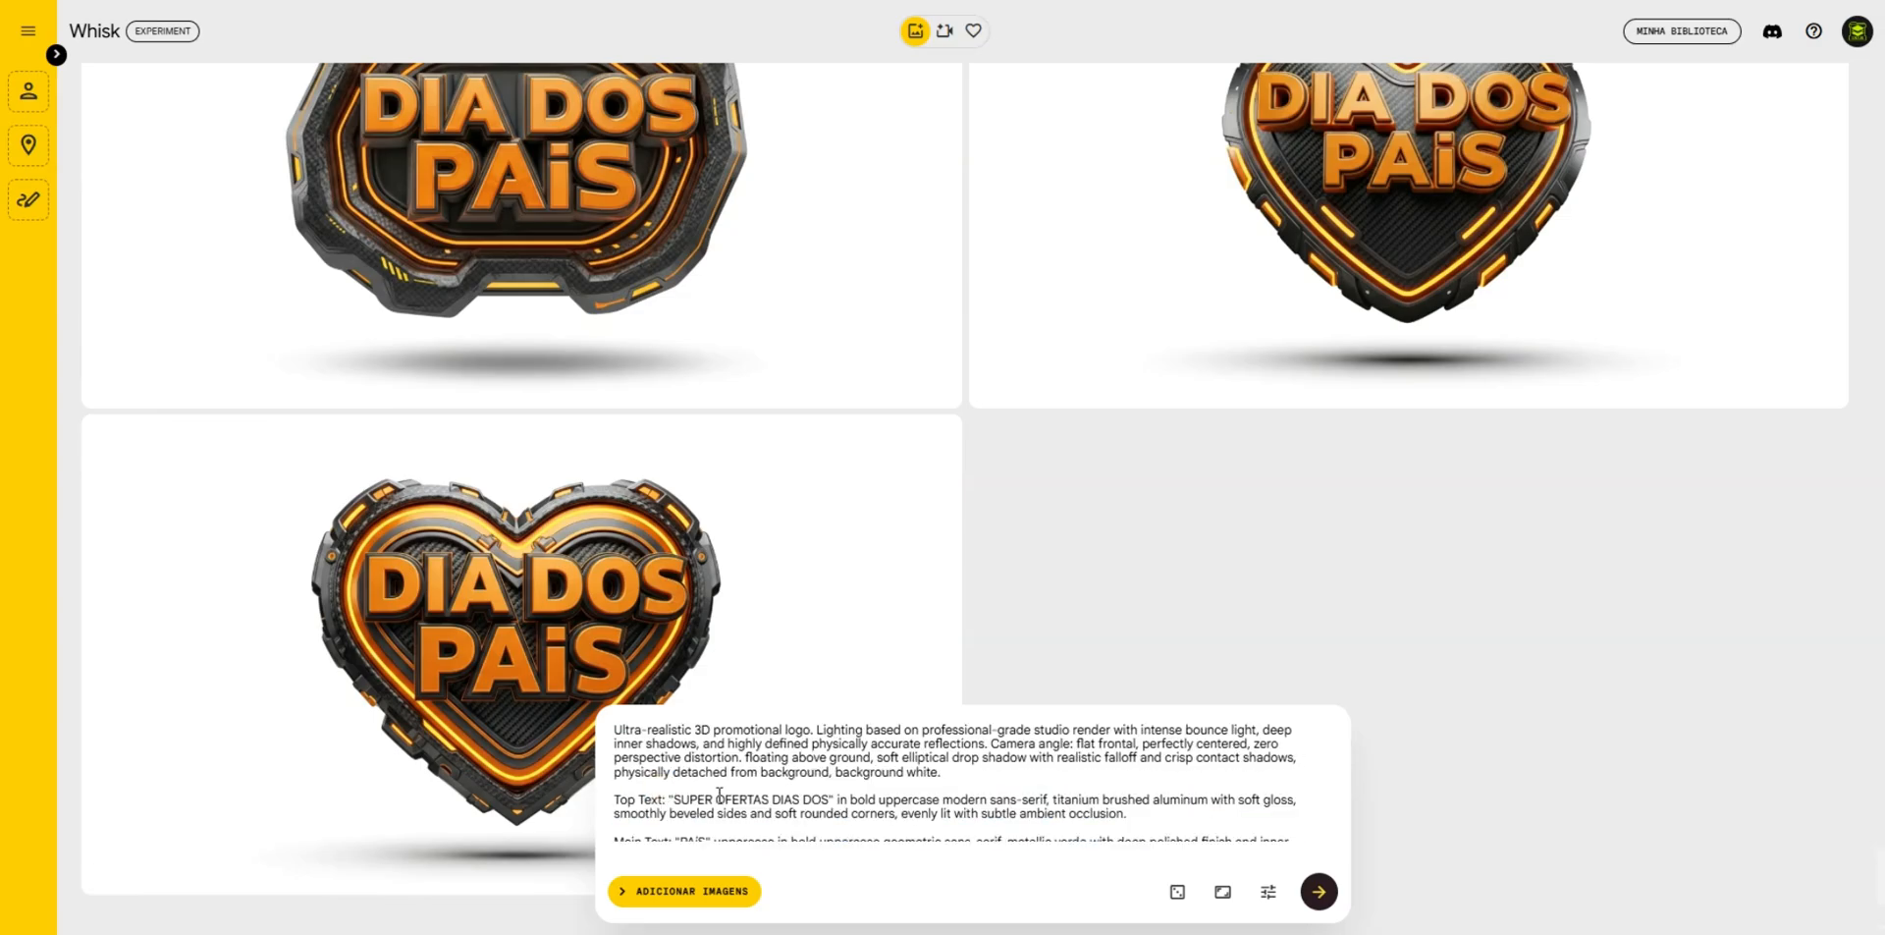
- Change the Main Text wording to "PAiS" with a lowercase i and generate the badges
{"action": "scroll", "coordinate": [717, 793], "scroll_direction": "down", "scroll_amount": 1}
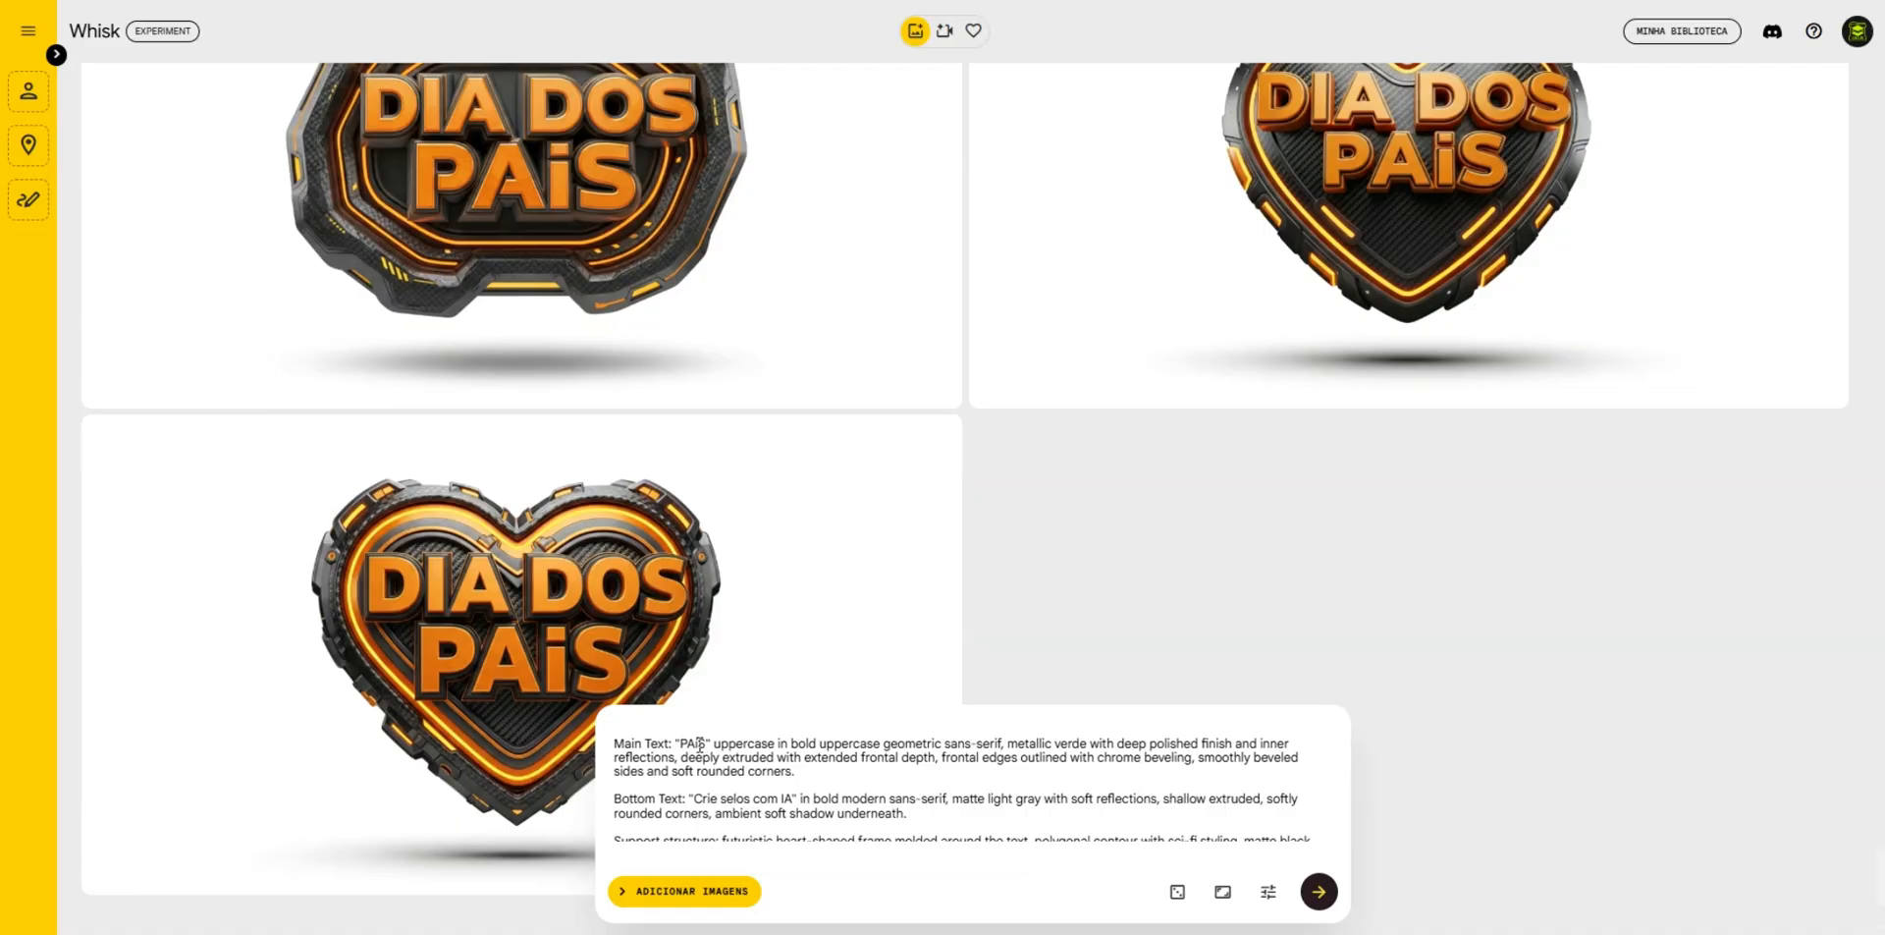
{"action": "key", "text": "BackSpace"}
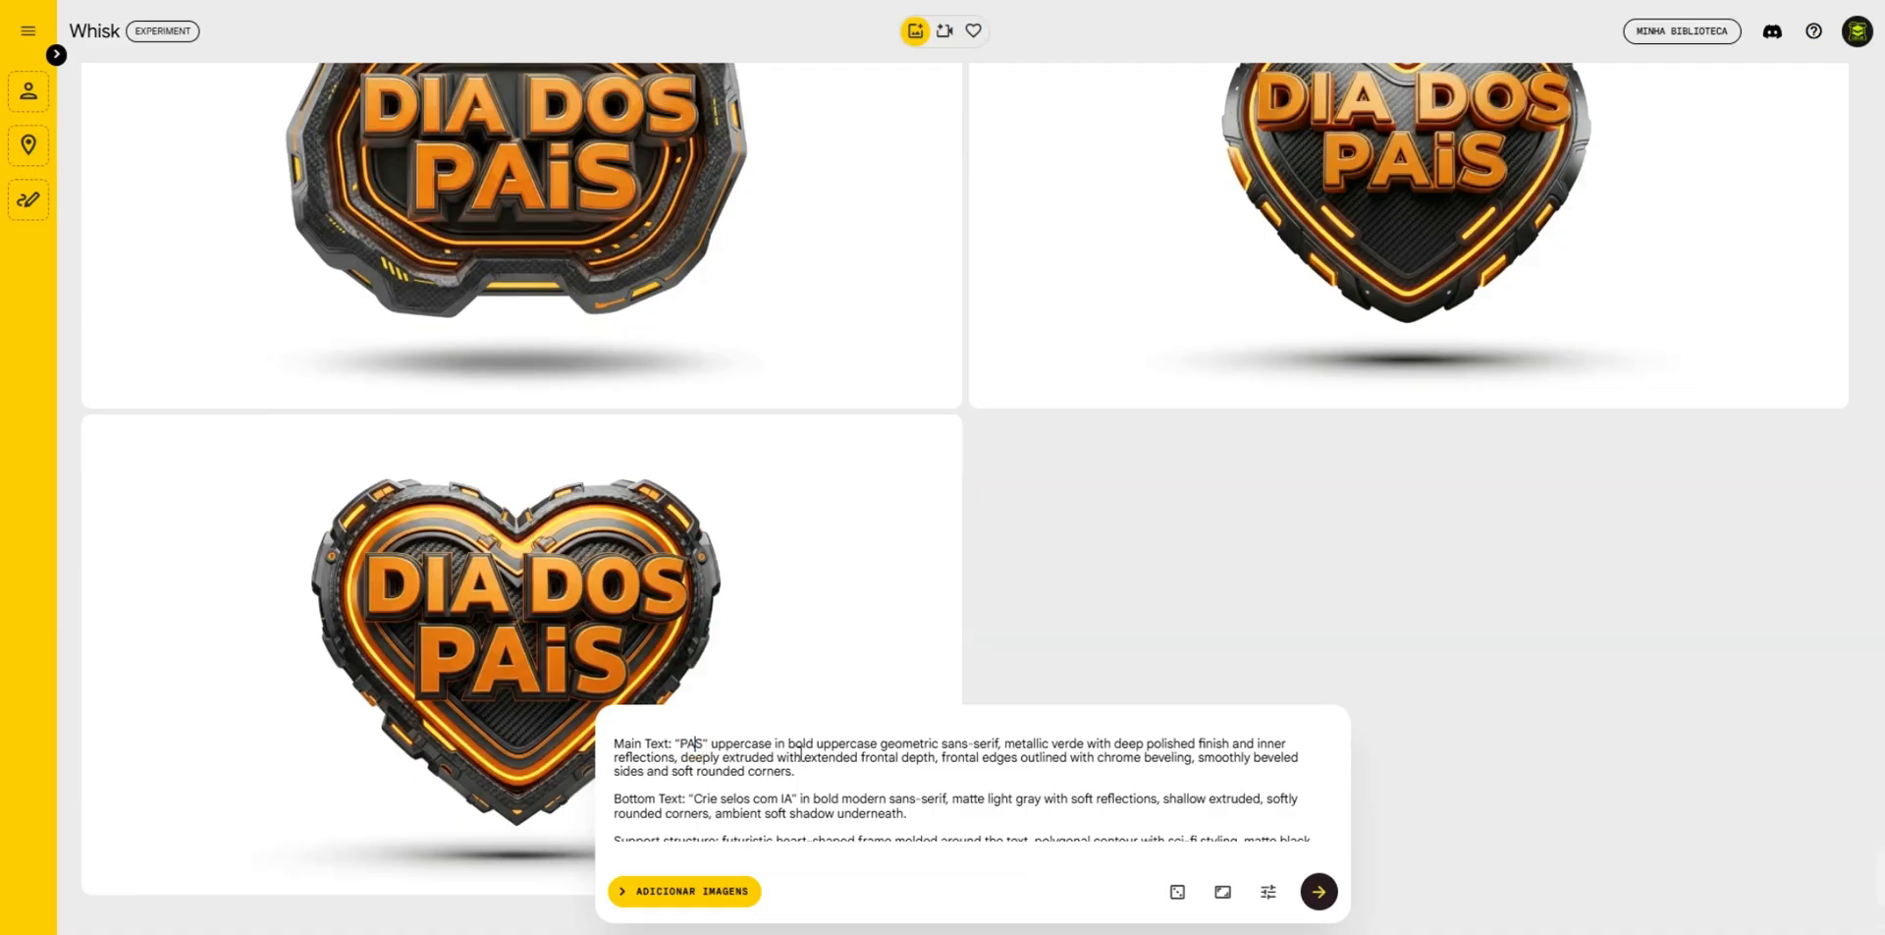
{"action": "type", "text": "i"}
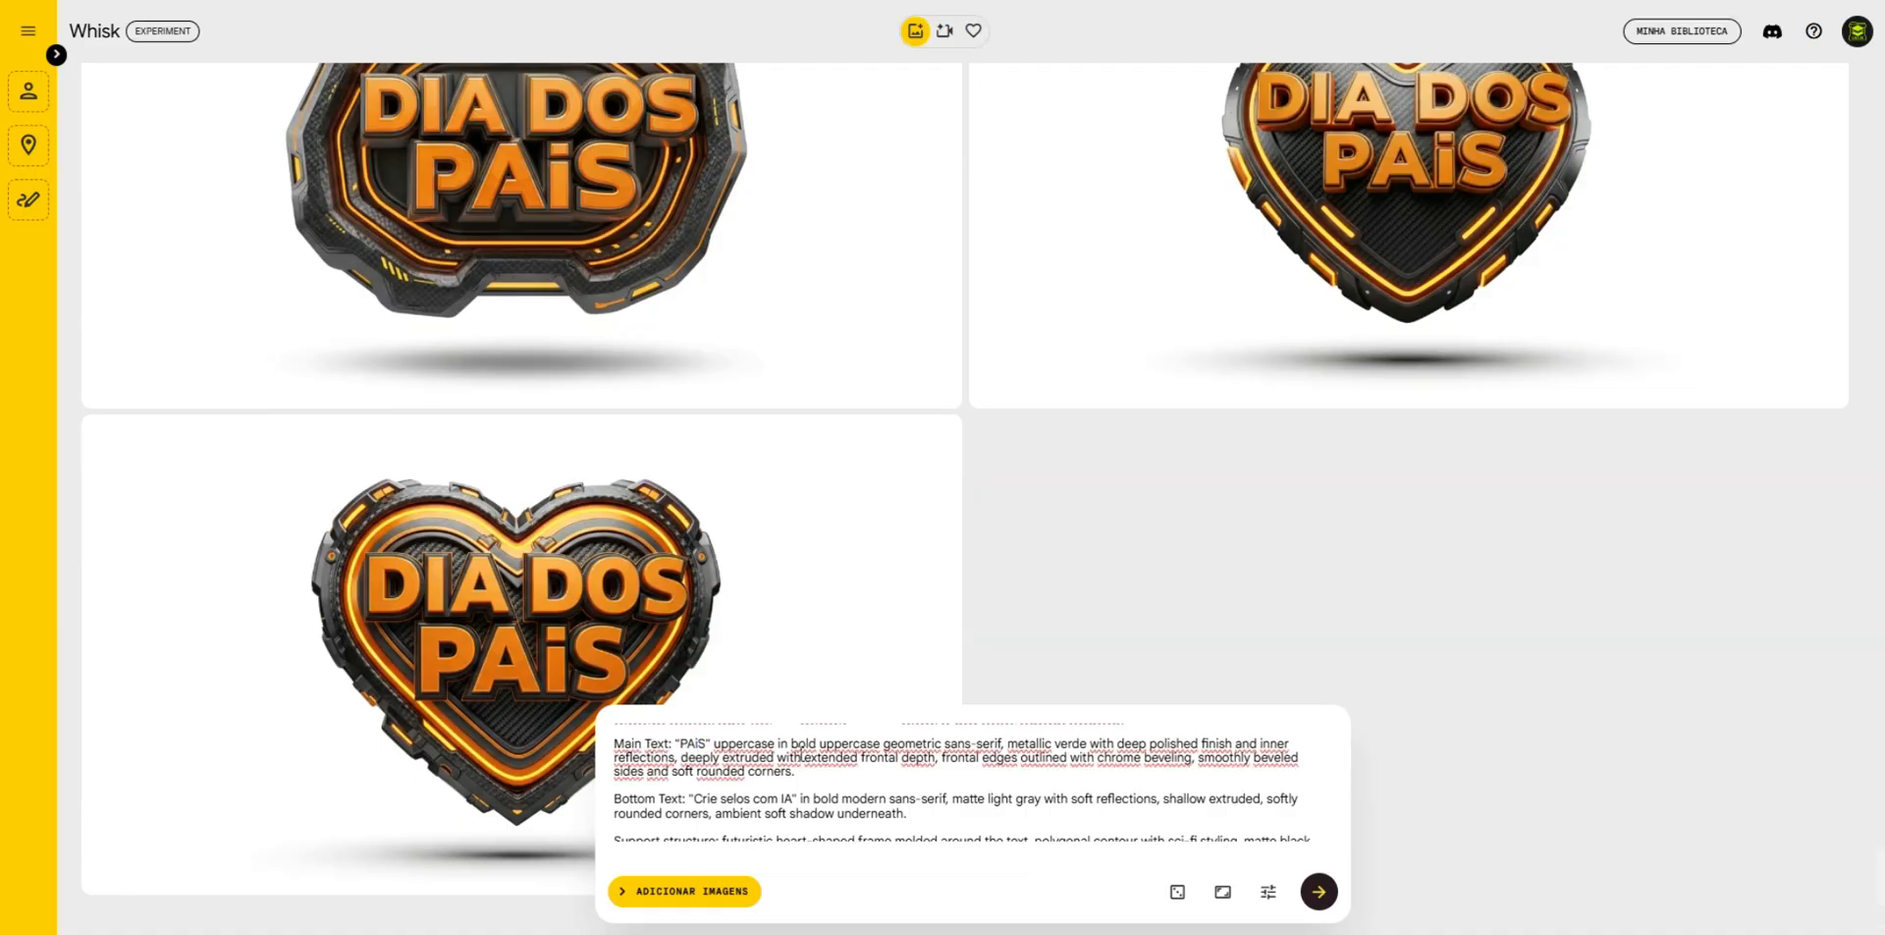
{"action": "left_click", "coordinate": [1321, 903]}
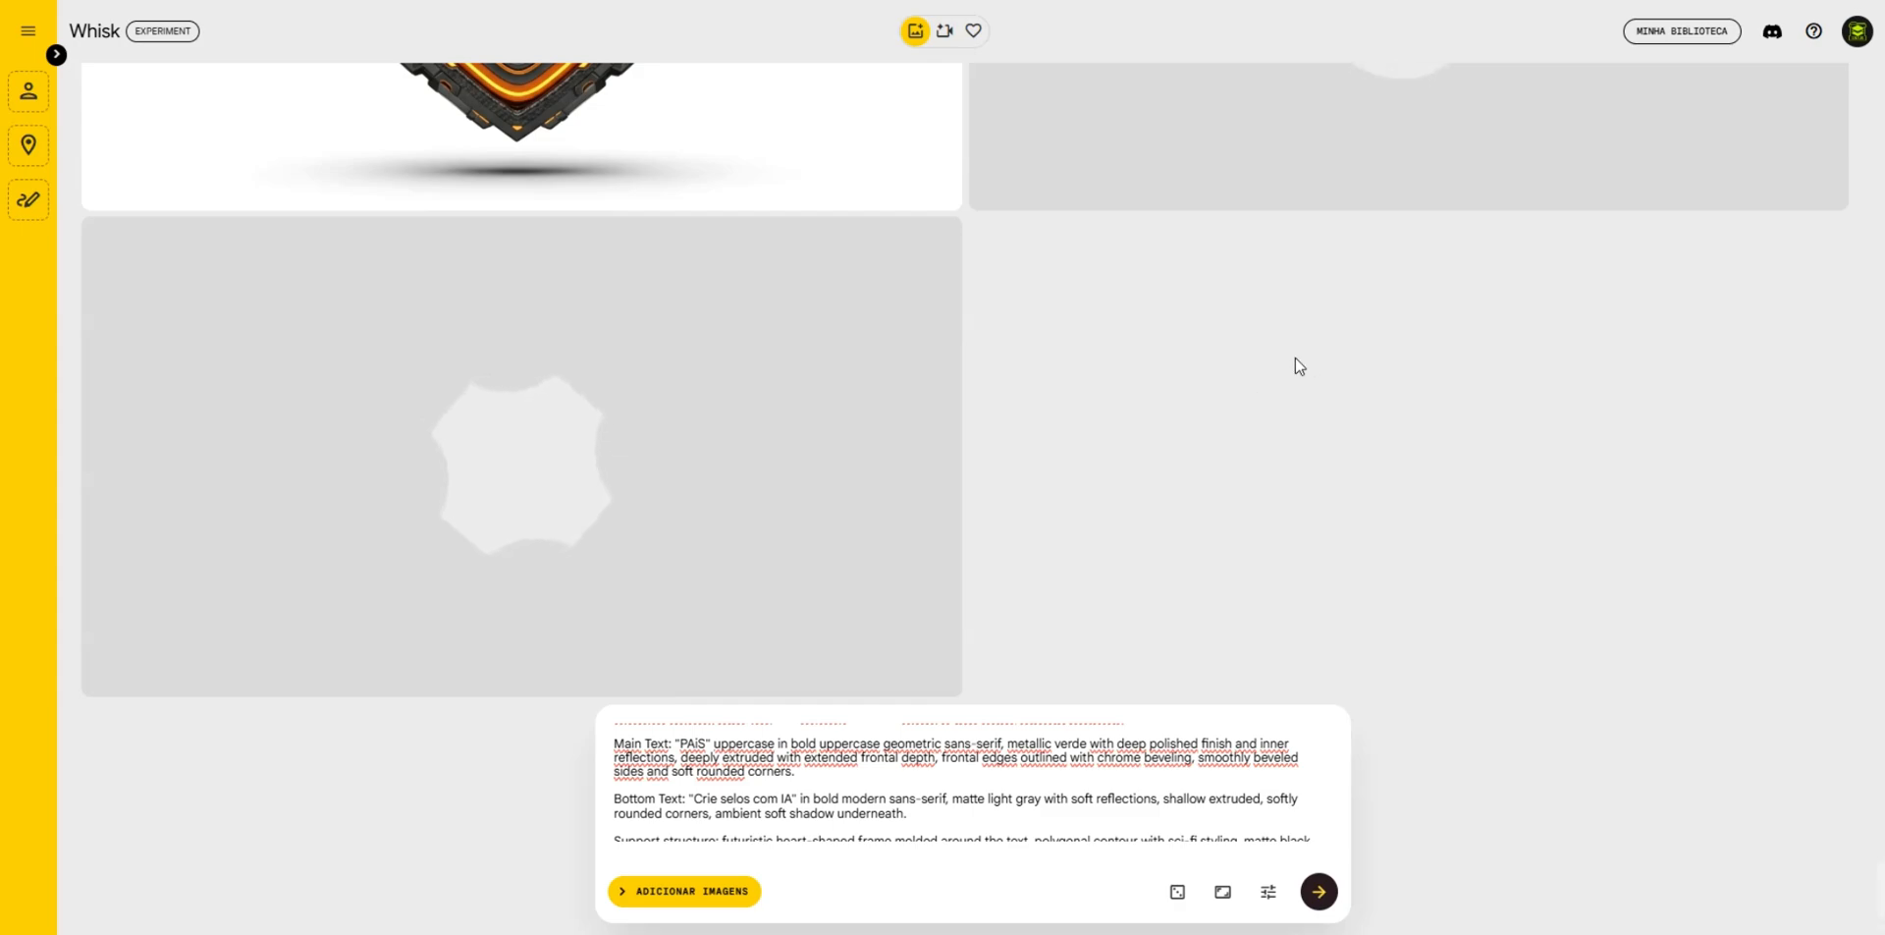
- Compare the new green heart badges with the earlier ones and generate another set from the same prompt
{"action": "scroll", "coordinate": [1400, 432], "scroll_direction": "up", "scroll_amount": 3}
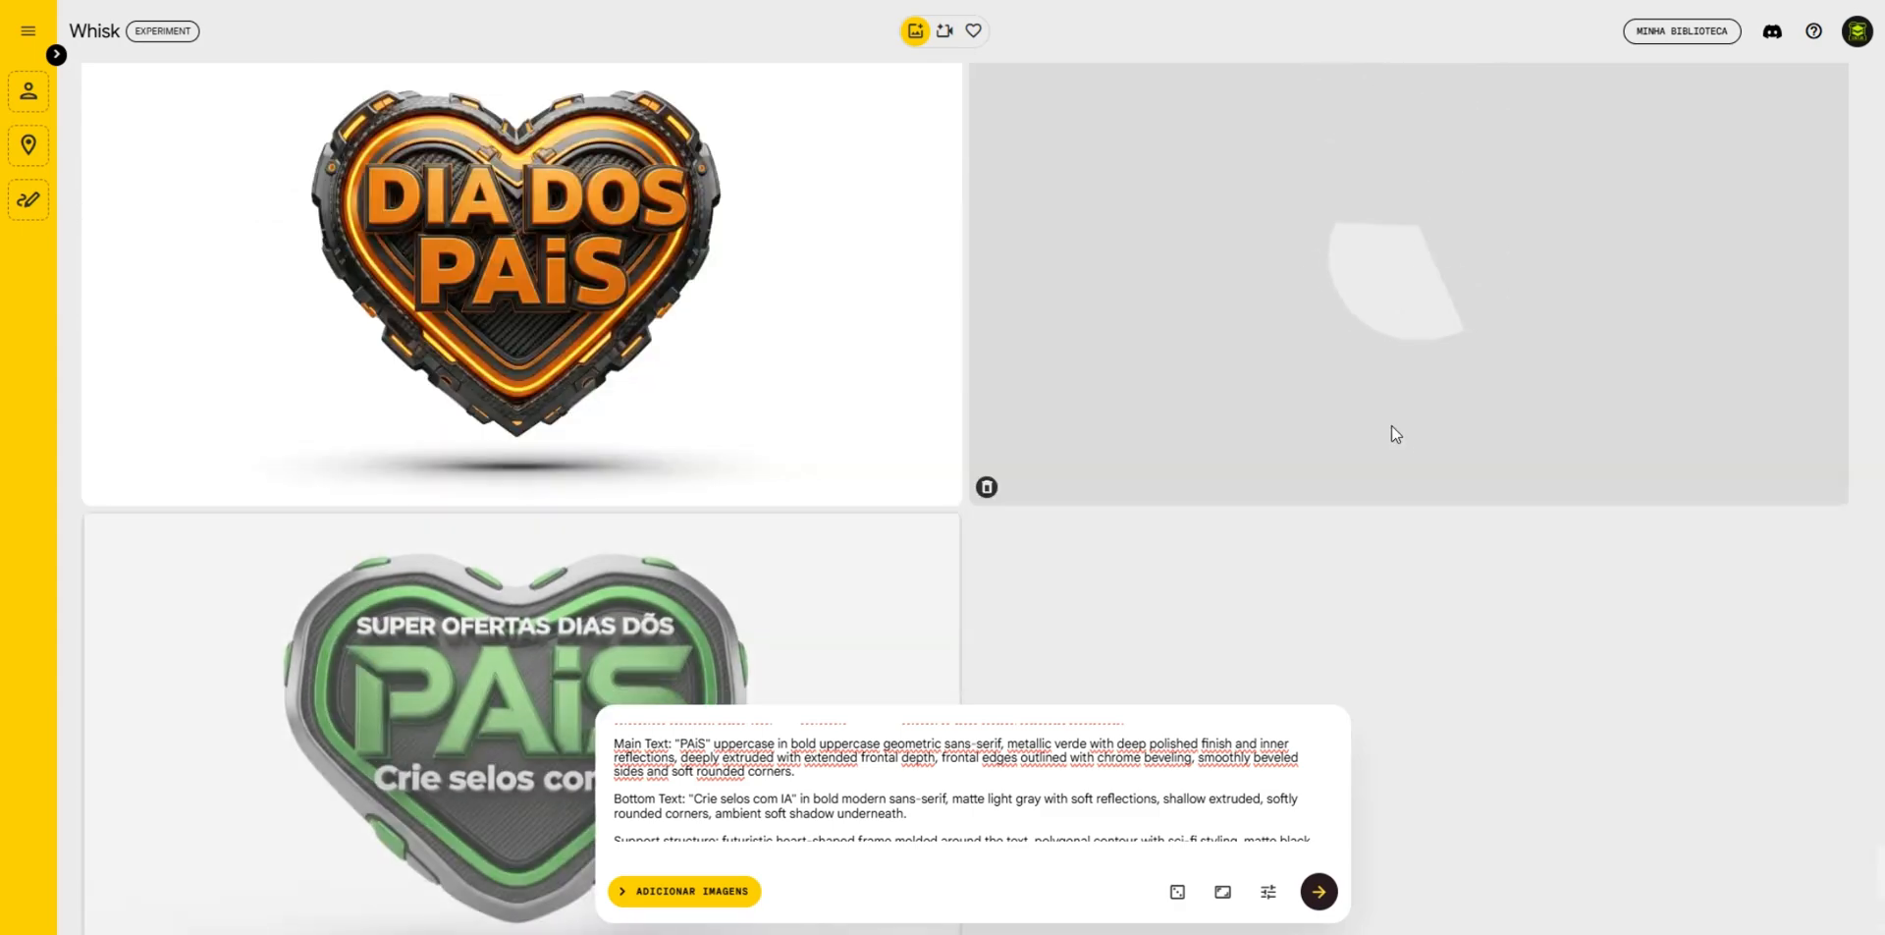
{"action": "scroll", "coordinate": [1523, 574], "scroll_direction": "up", "scroll_amount": 2}
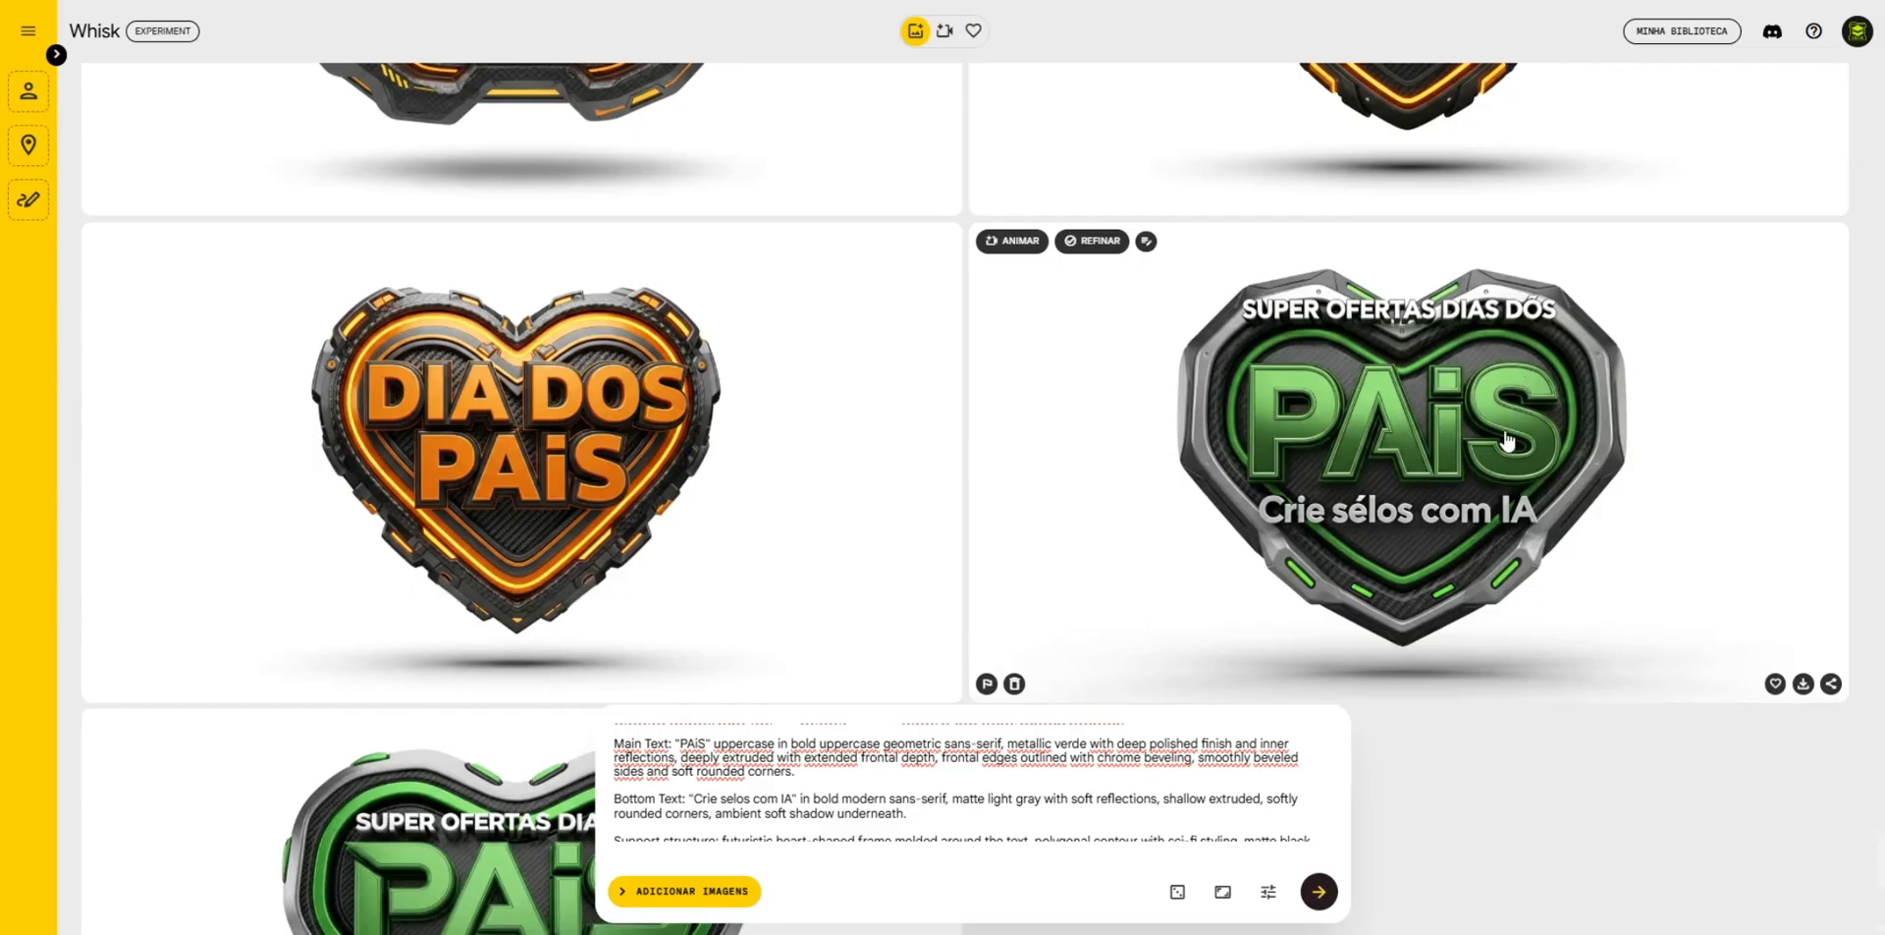
{"action": "scroll", "coordinate": [1286, 544], "scroll_direction": "up", "scroll_amount": 9}
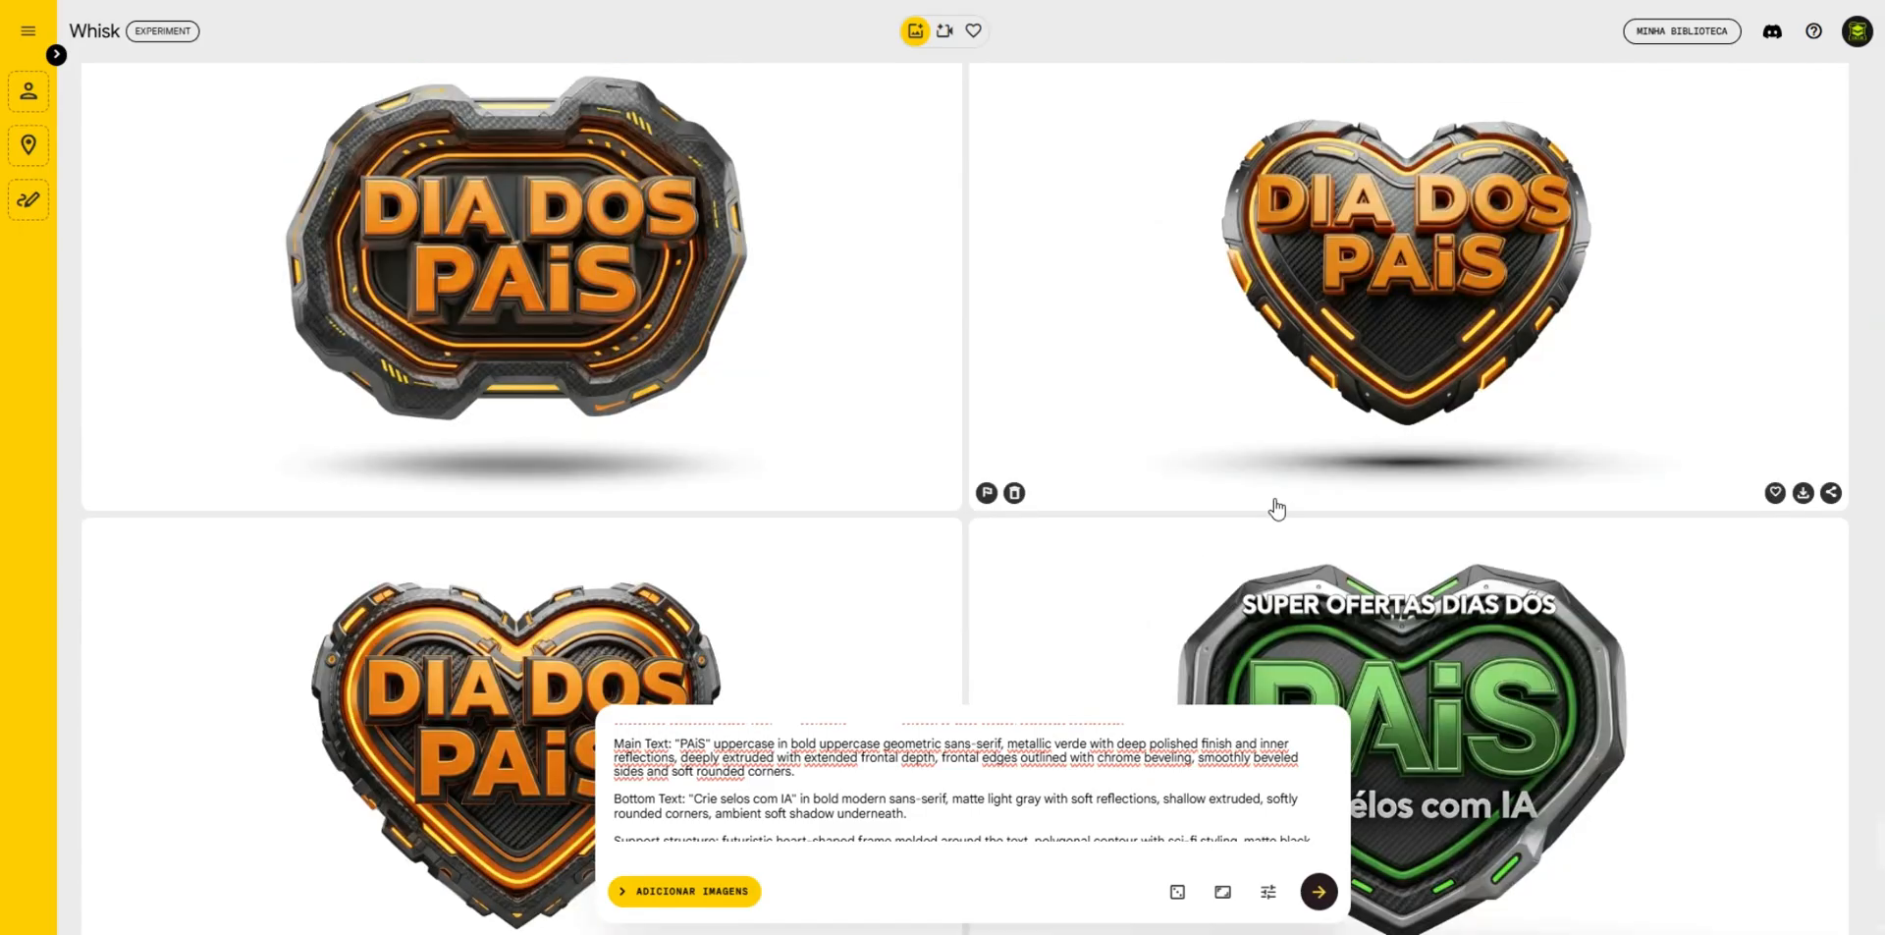
{"action": "scroll", "coordinate": [812, 425], "scroll_direction": "up", "scroll_amount": 5}
{"action": "scroll", "coordinate": [821, 392], "scroll_direction": "down", "scroll_amount": 9}
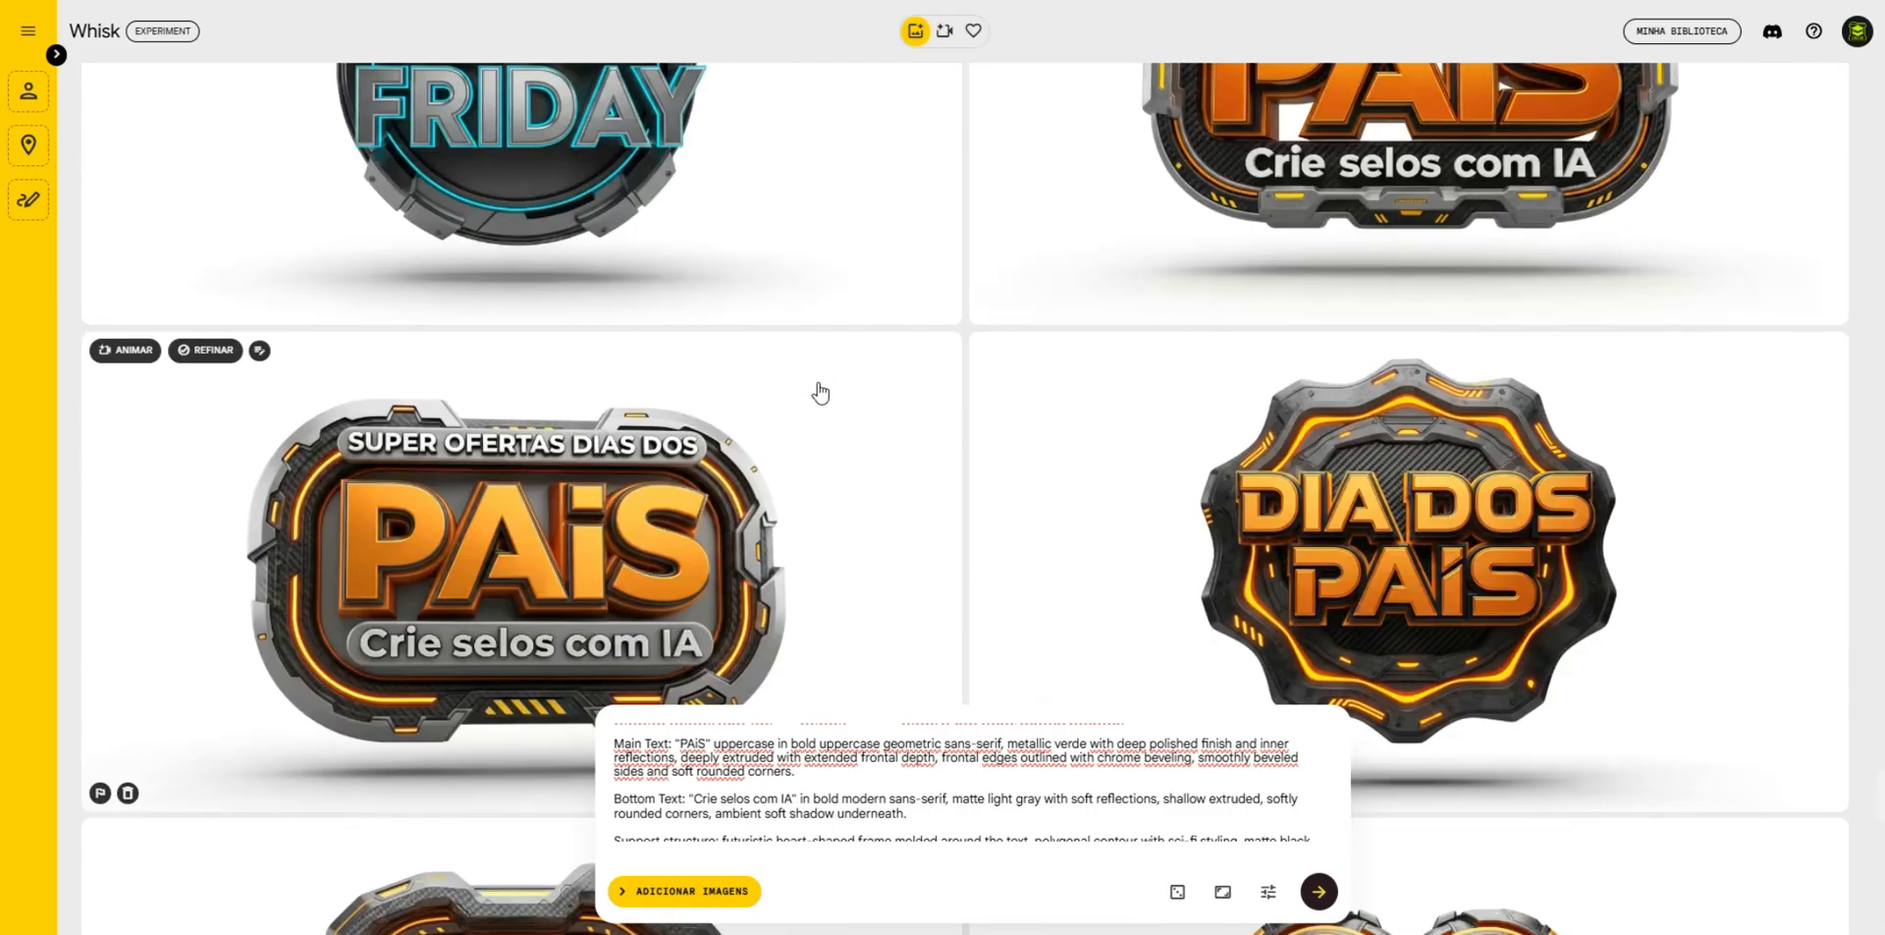
{"action": "scroll", "coordinate": [1130, 437], "scroll_direction": "down", "scroll_amount": 5}
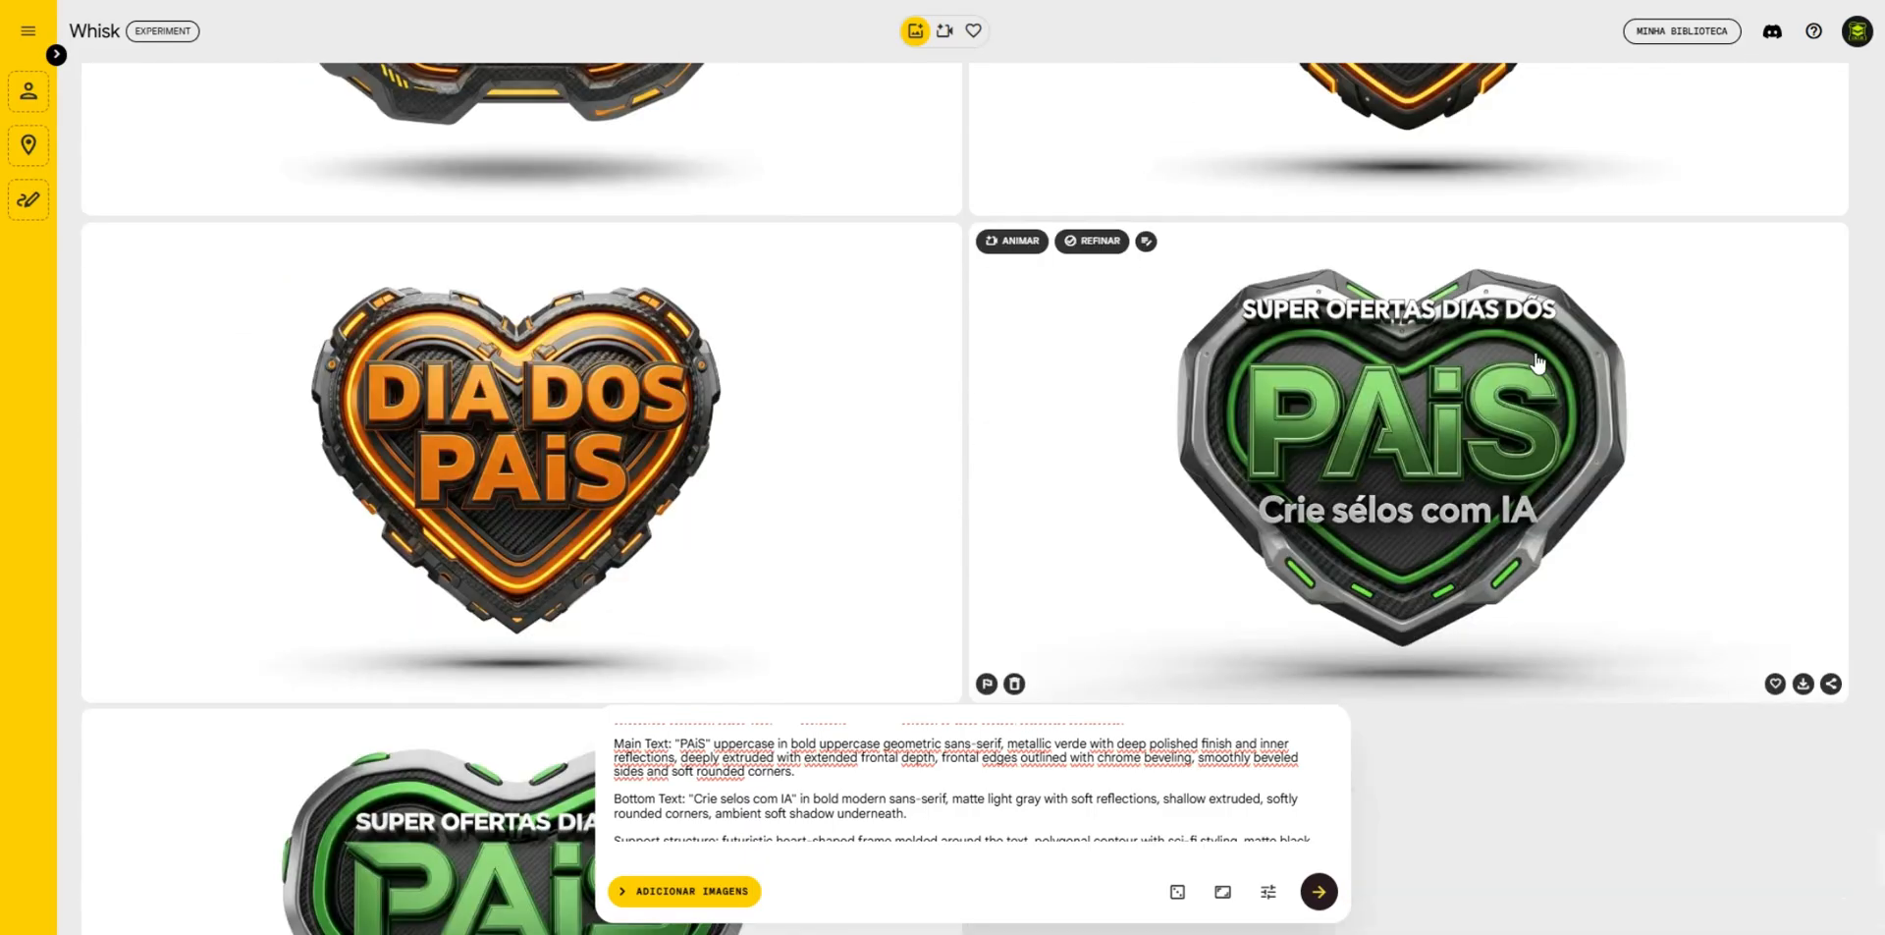
{"action": "left_click", "coordinate": [1319, 898]}
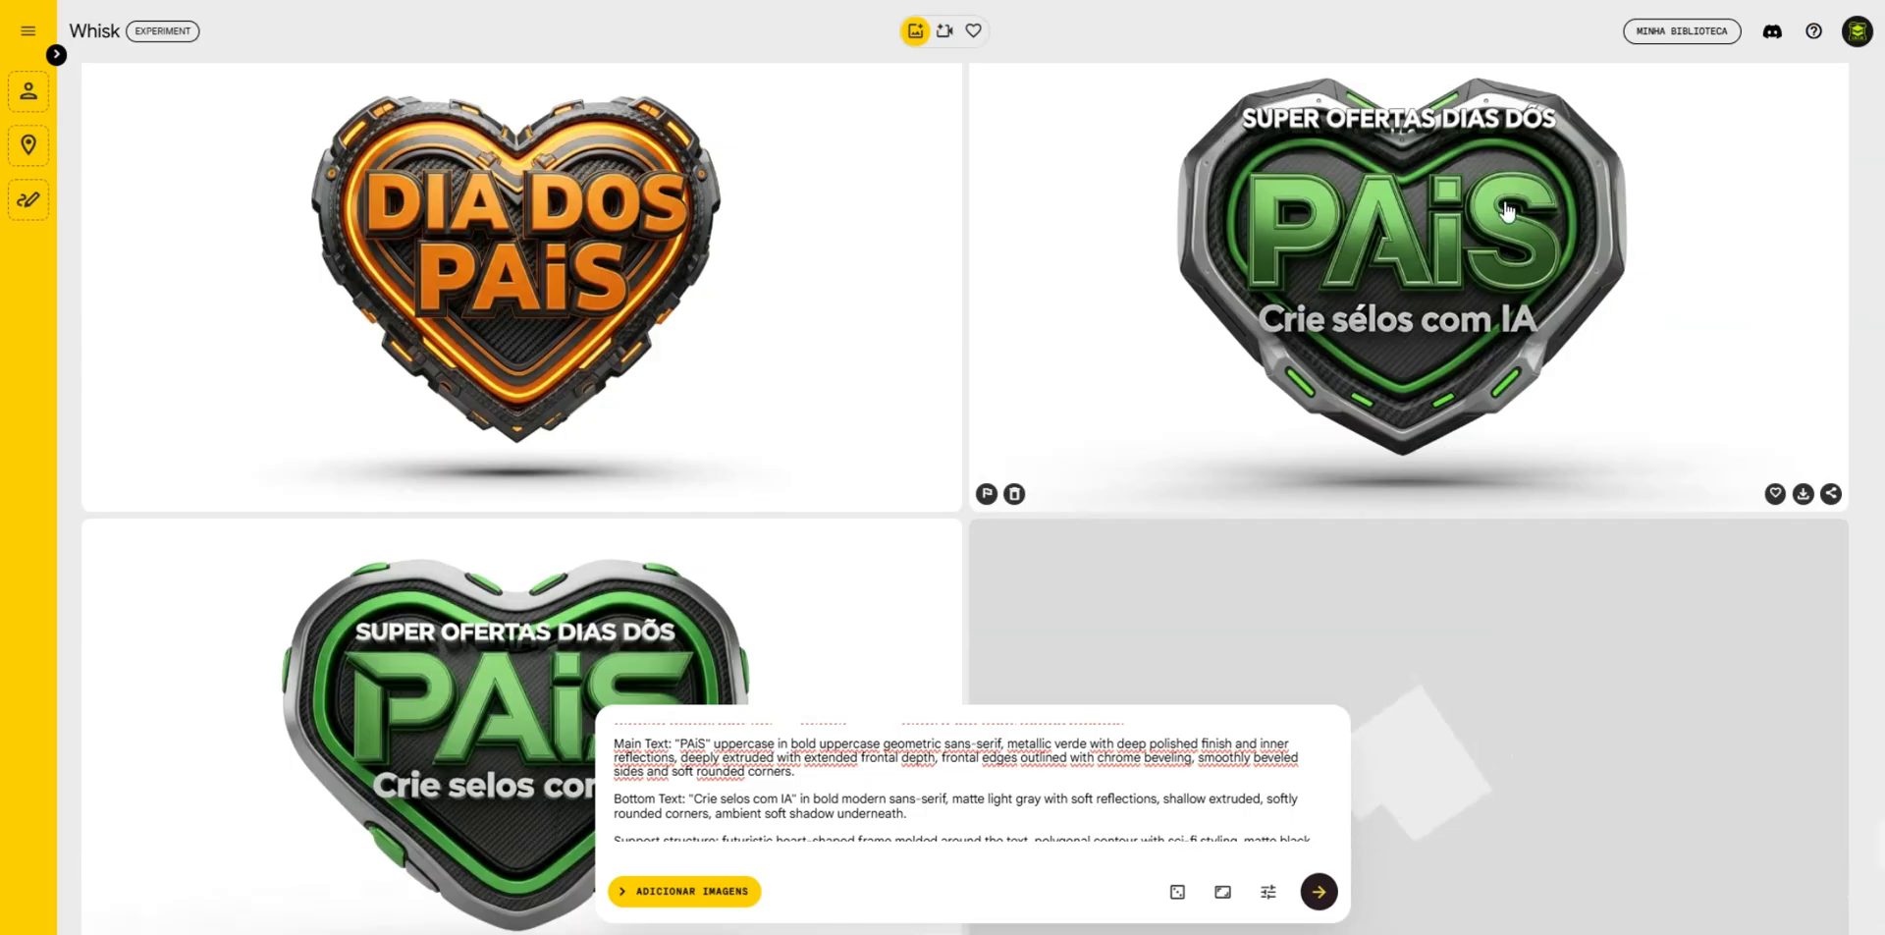
- Remove the Bottom Text "Crie selos com IA" paragraph from the prompt and generate a new set of badges
{"action": "scroll", "coordinate": [1439, 356], "scroll_direction": "down", "scroll_amount": 6}
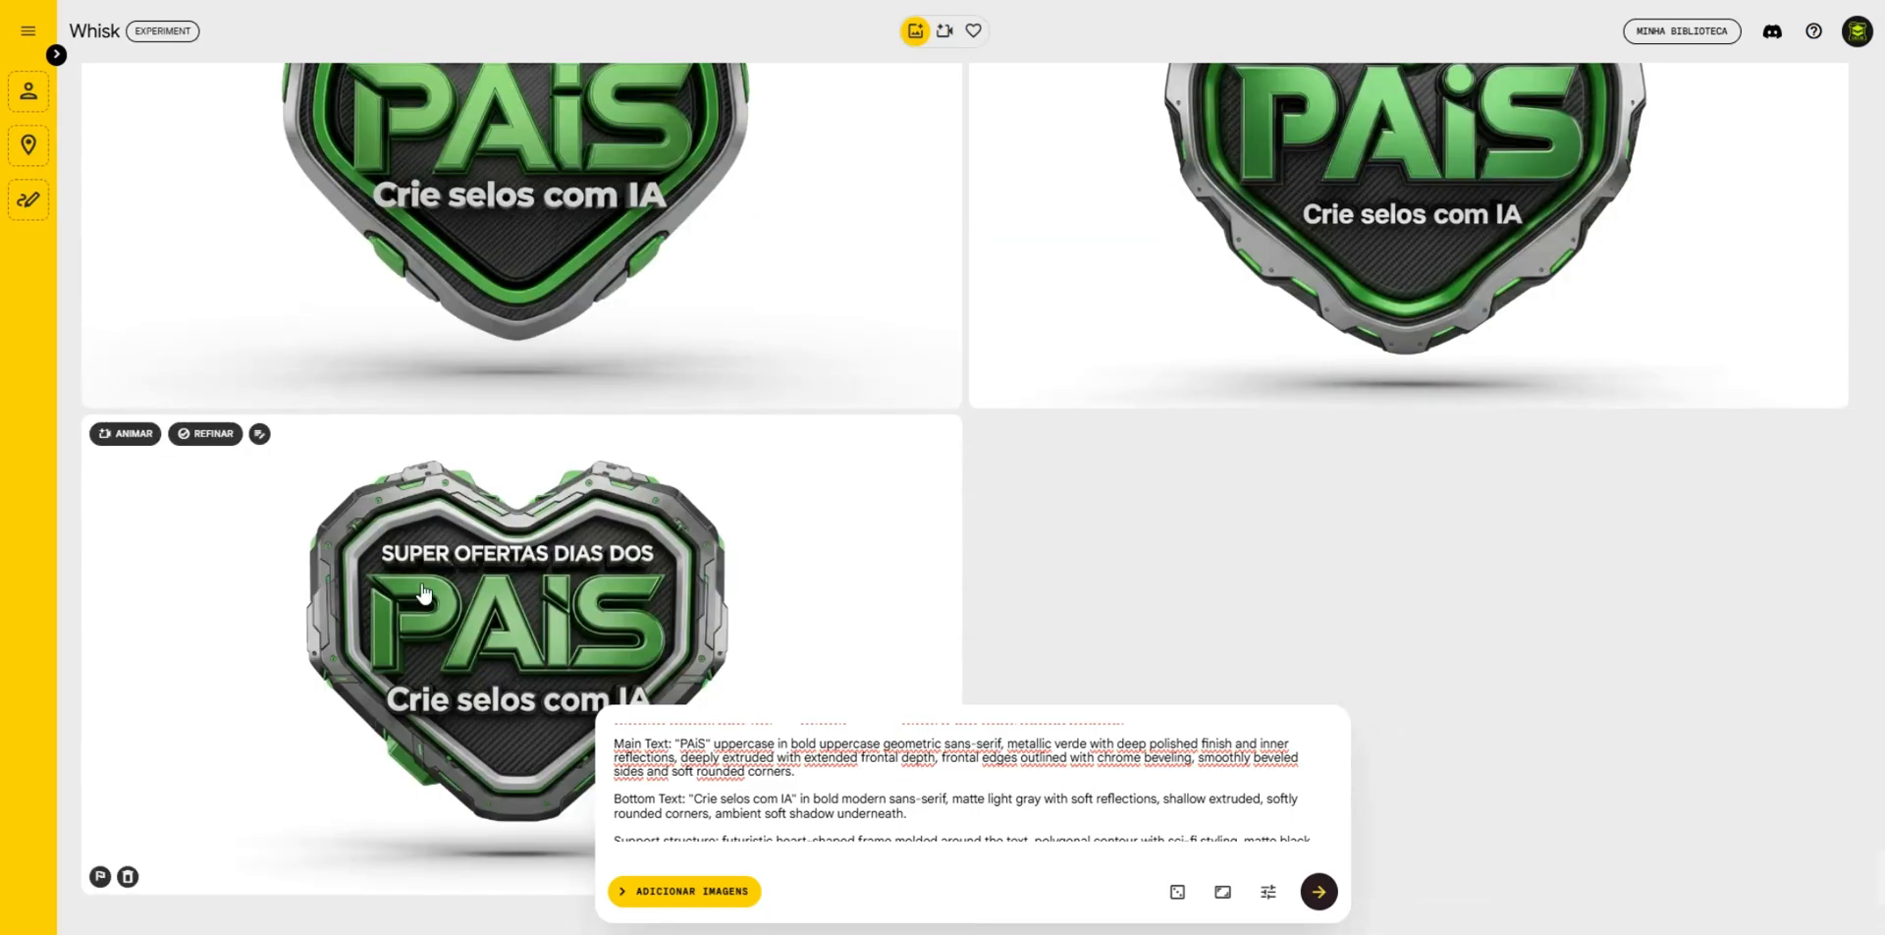
{"action": "scroll", "coordinate": [501, 648], "scroll_direction": "down", "scroll_amount": 2}
{"action": "scroll", "coordinate": [535, 623], "scroll_direction": "up", "scroll_amount": 1}
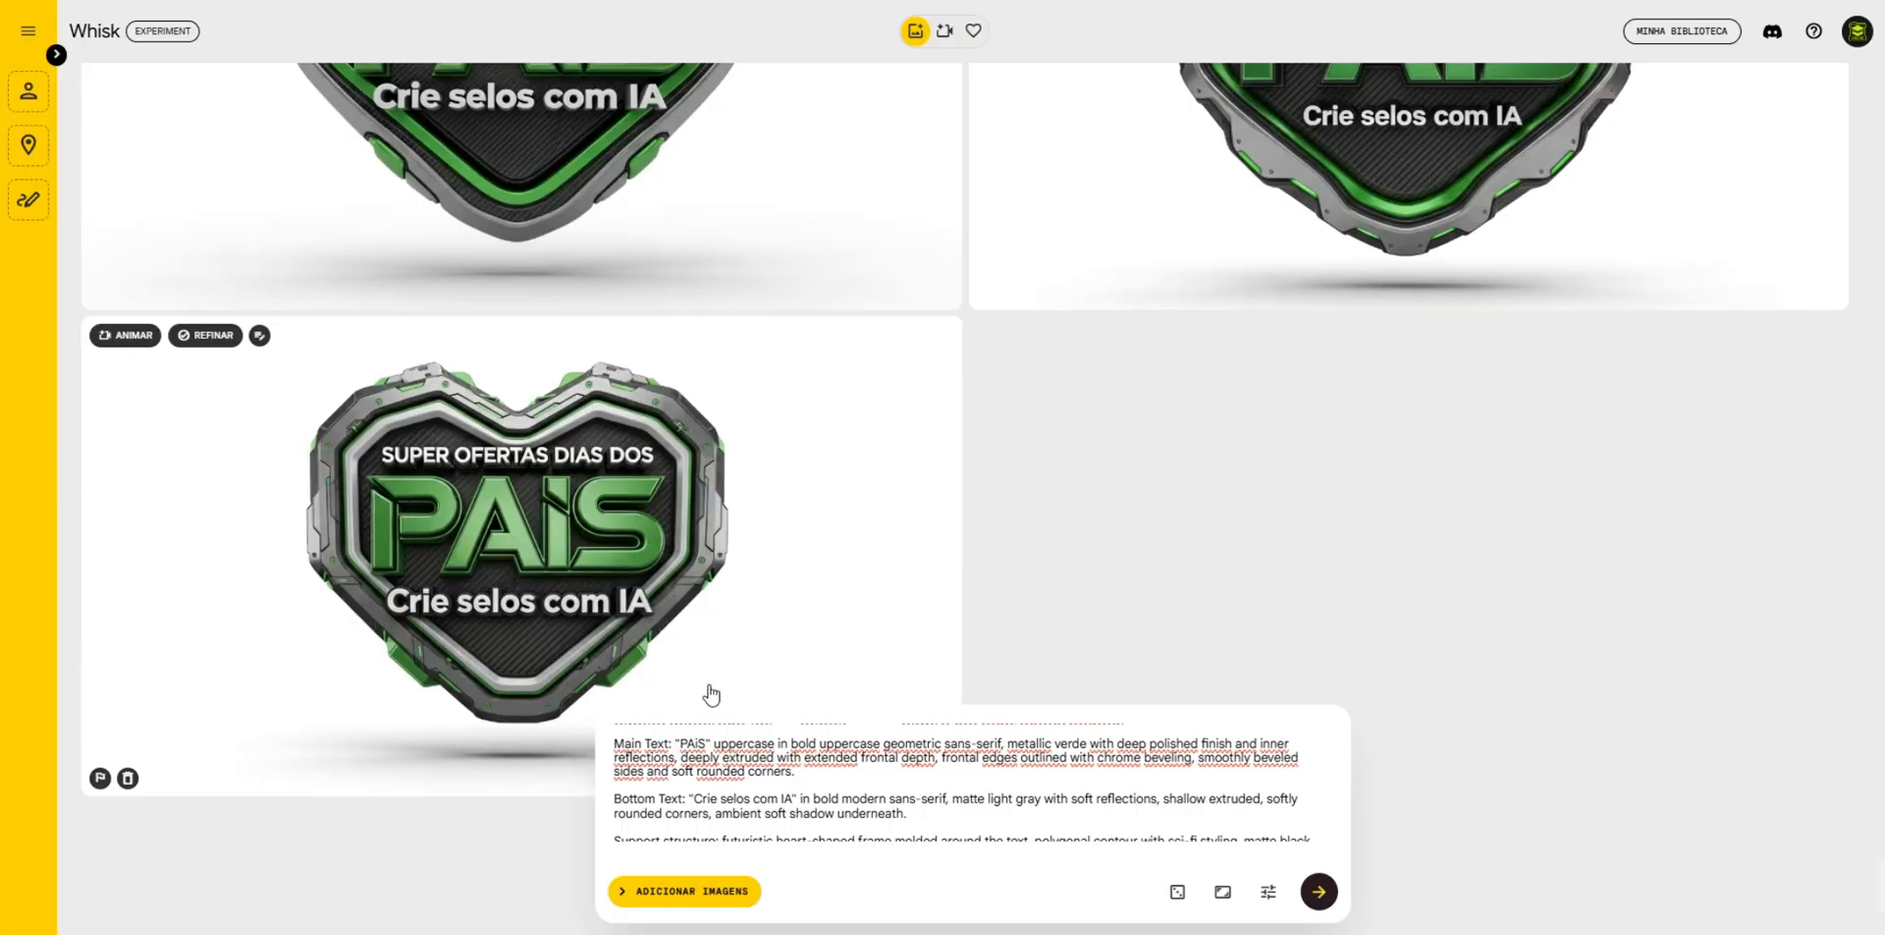
{"action": "scroll", "coordinate": [730, 786], "scroll_direction": "down", "scroll_amount": 2}
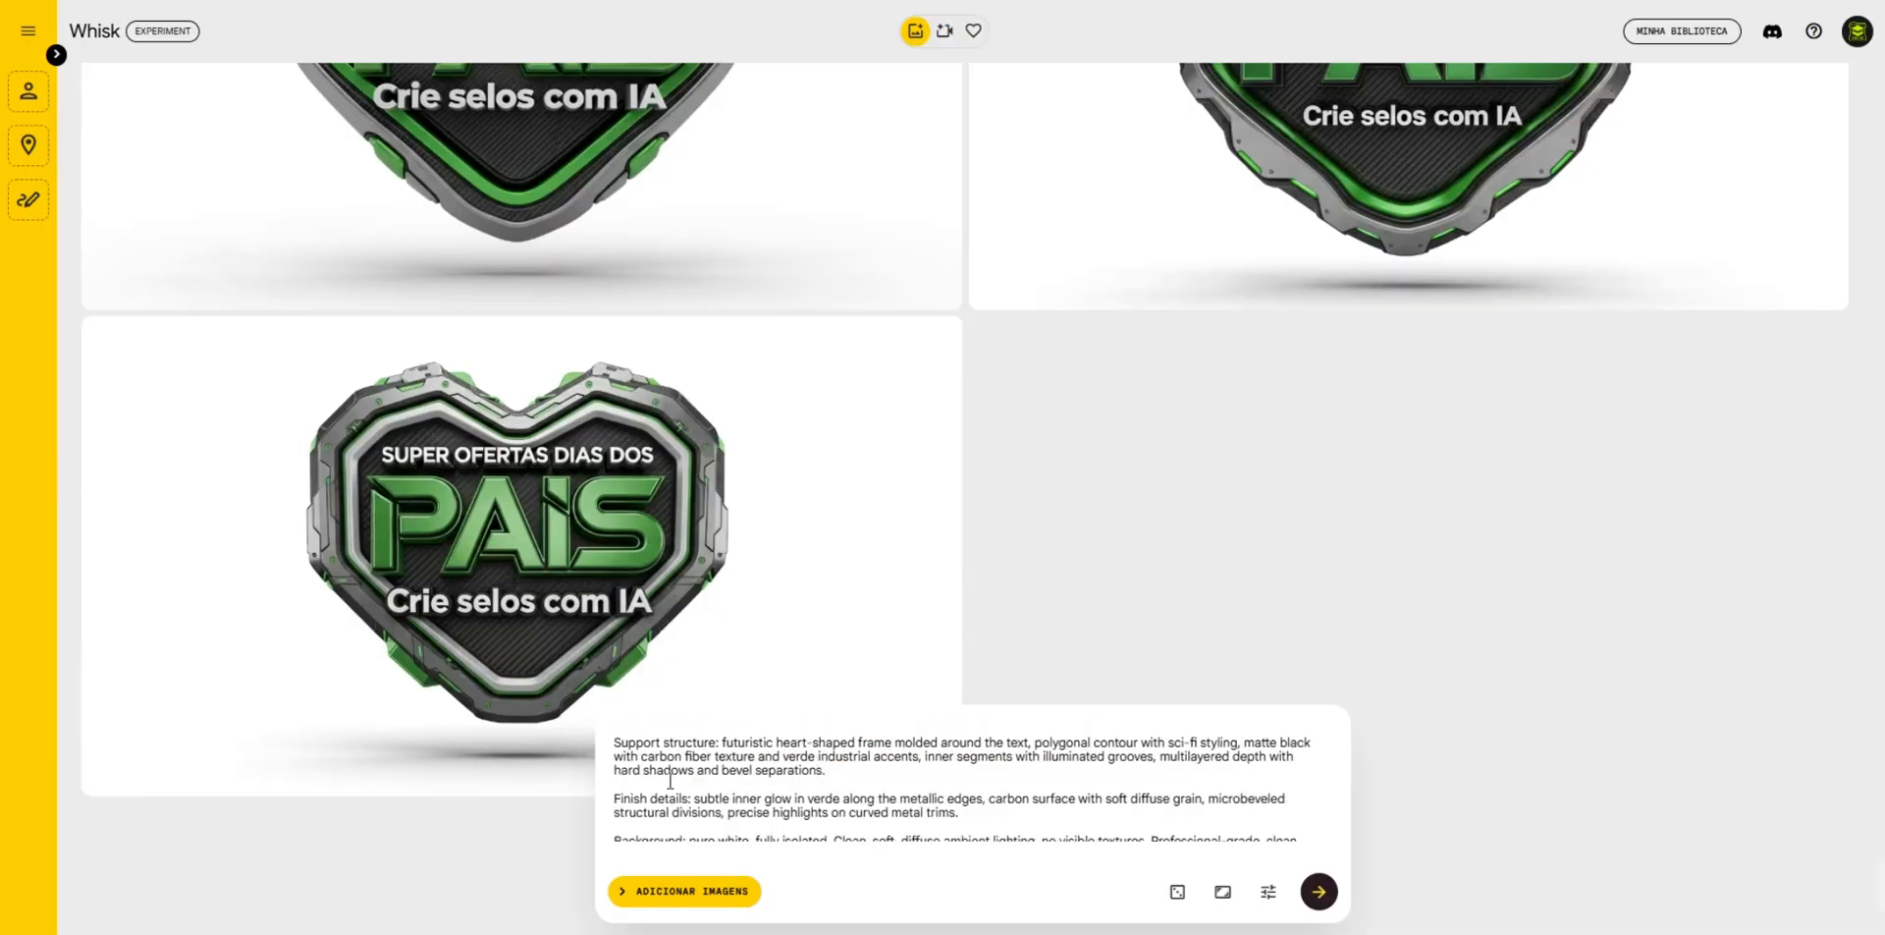
{"action": "scroll", "coordinate": [671, 781], "scroll_direction": "up", "scroll_amount": 3}
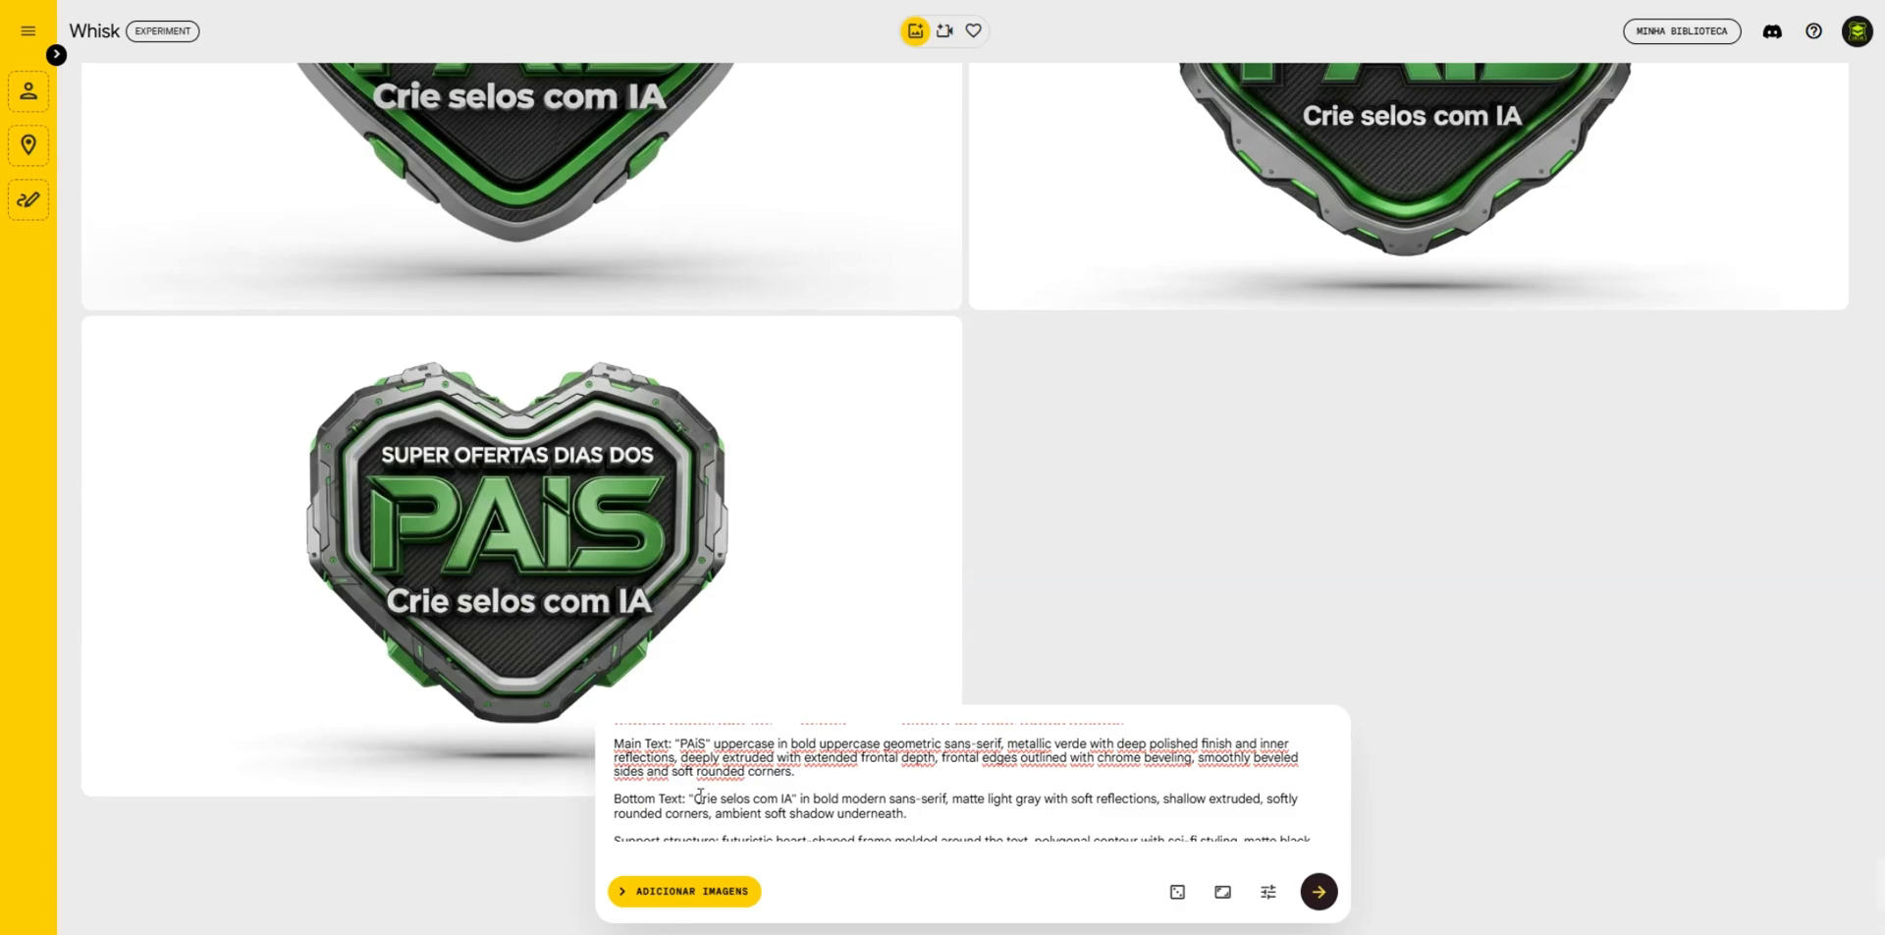
{"action": "triple_click", "coordinate": [697, 798]}
{"action": "key", "text": "BackSpace"}
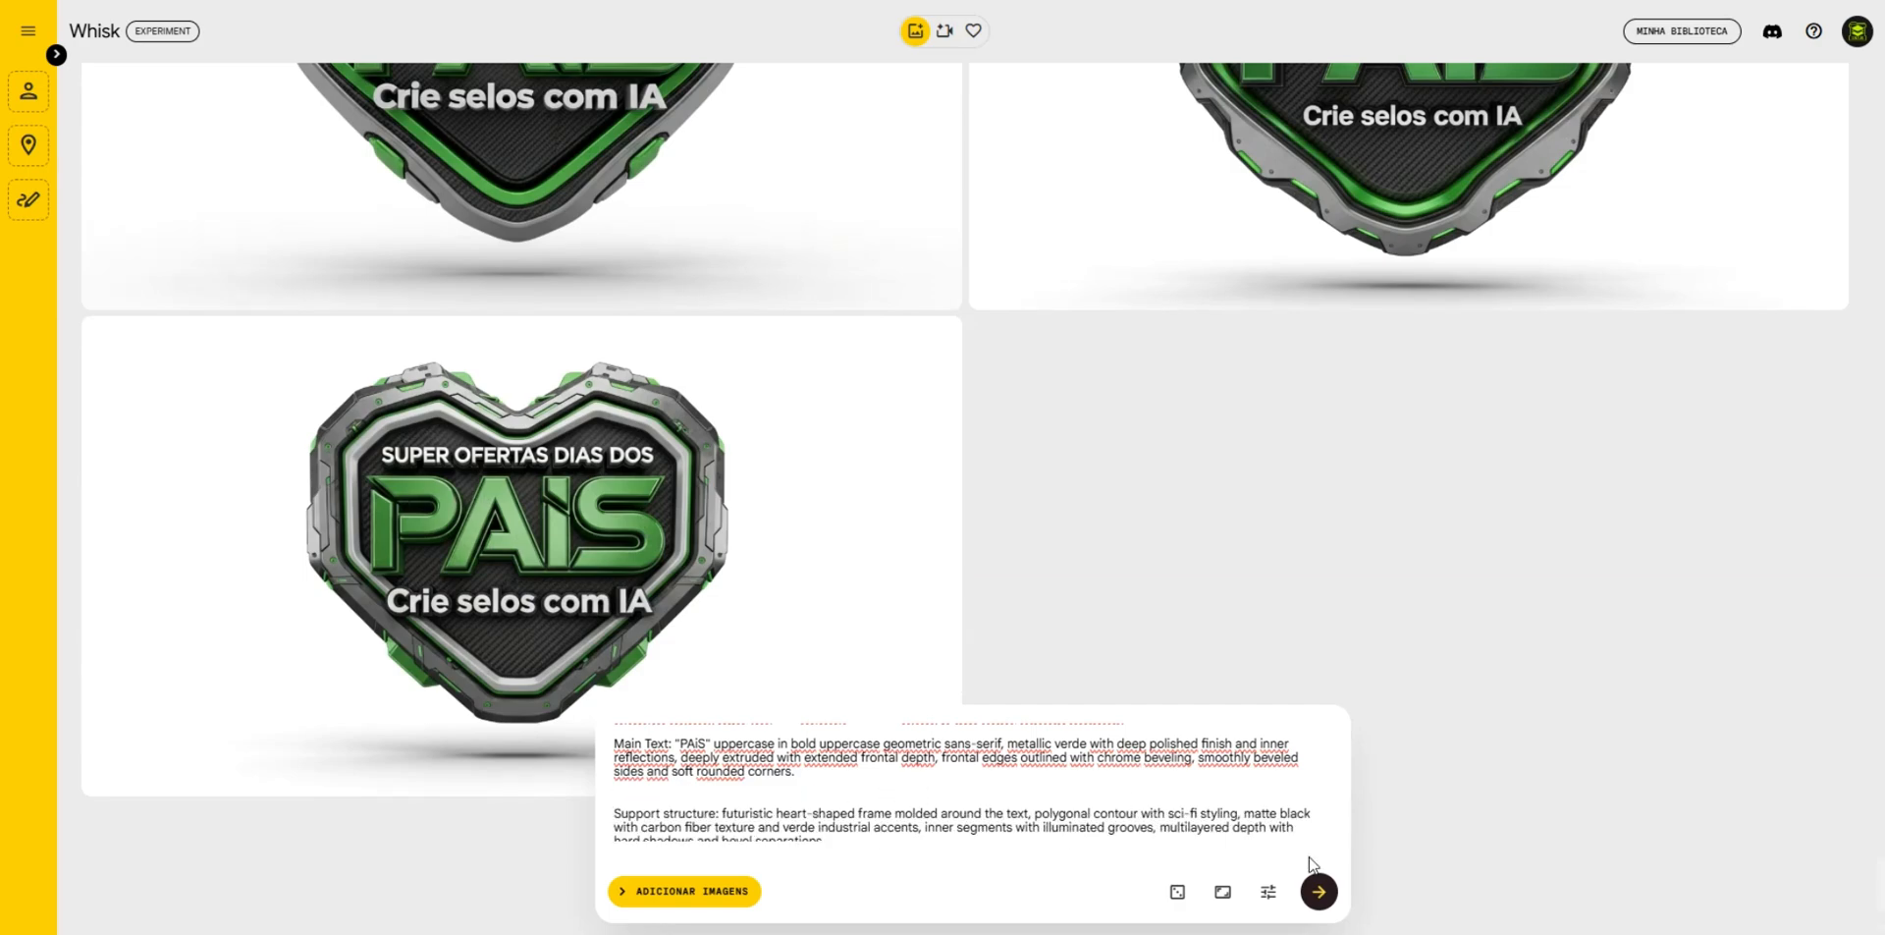
{"action": "left_click", "coordinate": [1319, 891]}
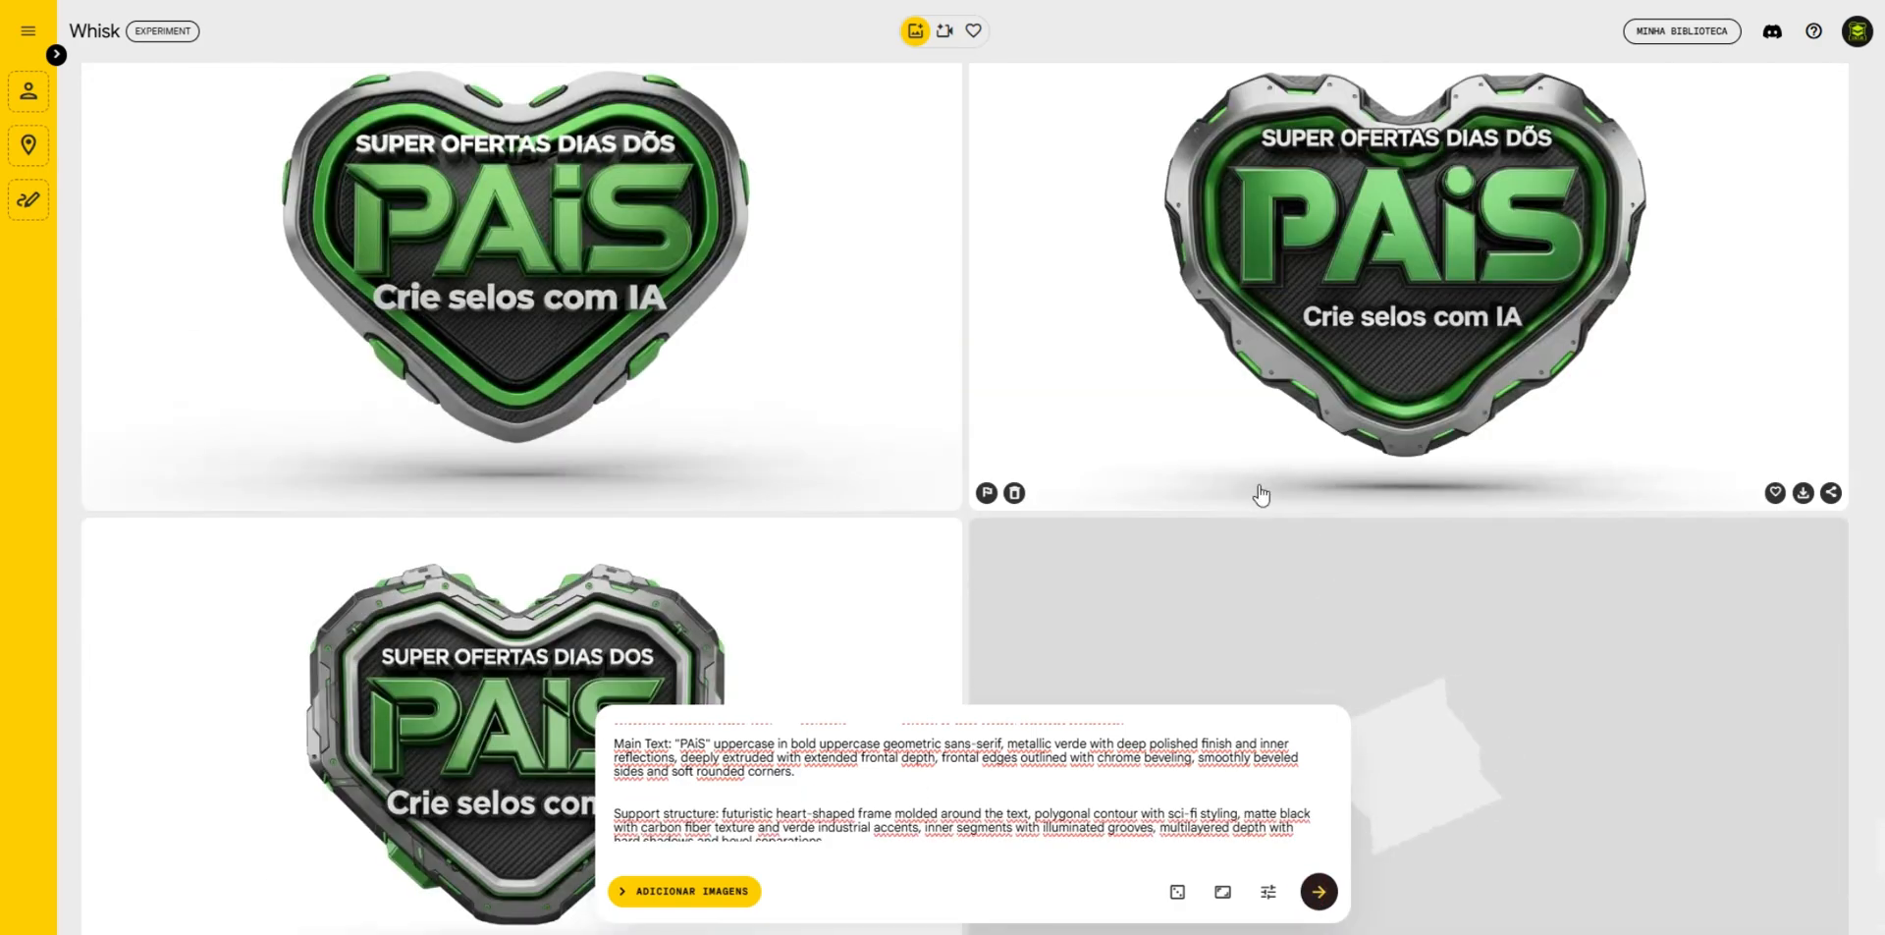
- Delete the two green heart badges placed just before the angular-framed "Crie selos com IA" badge
{"action": "left_click", "coordinate": [1014, 492]}
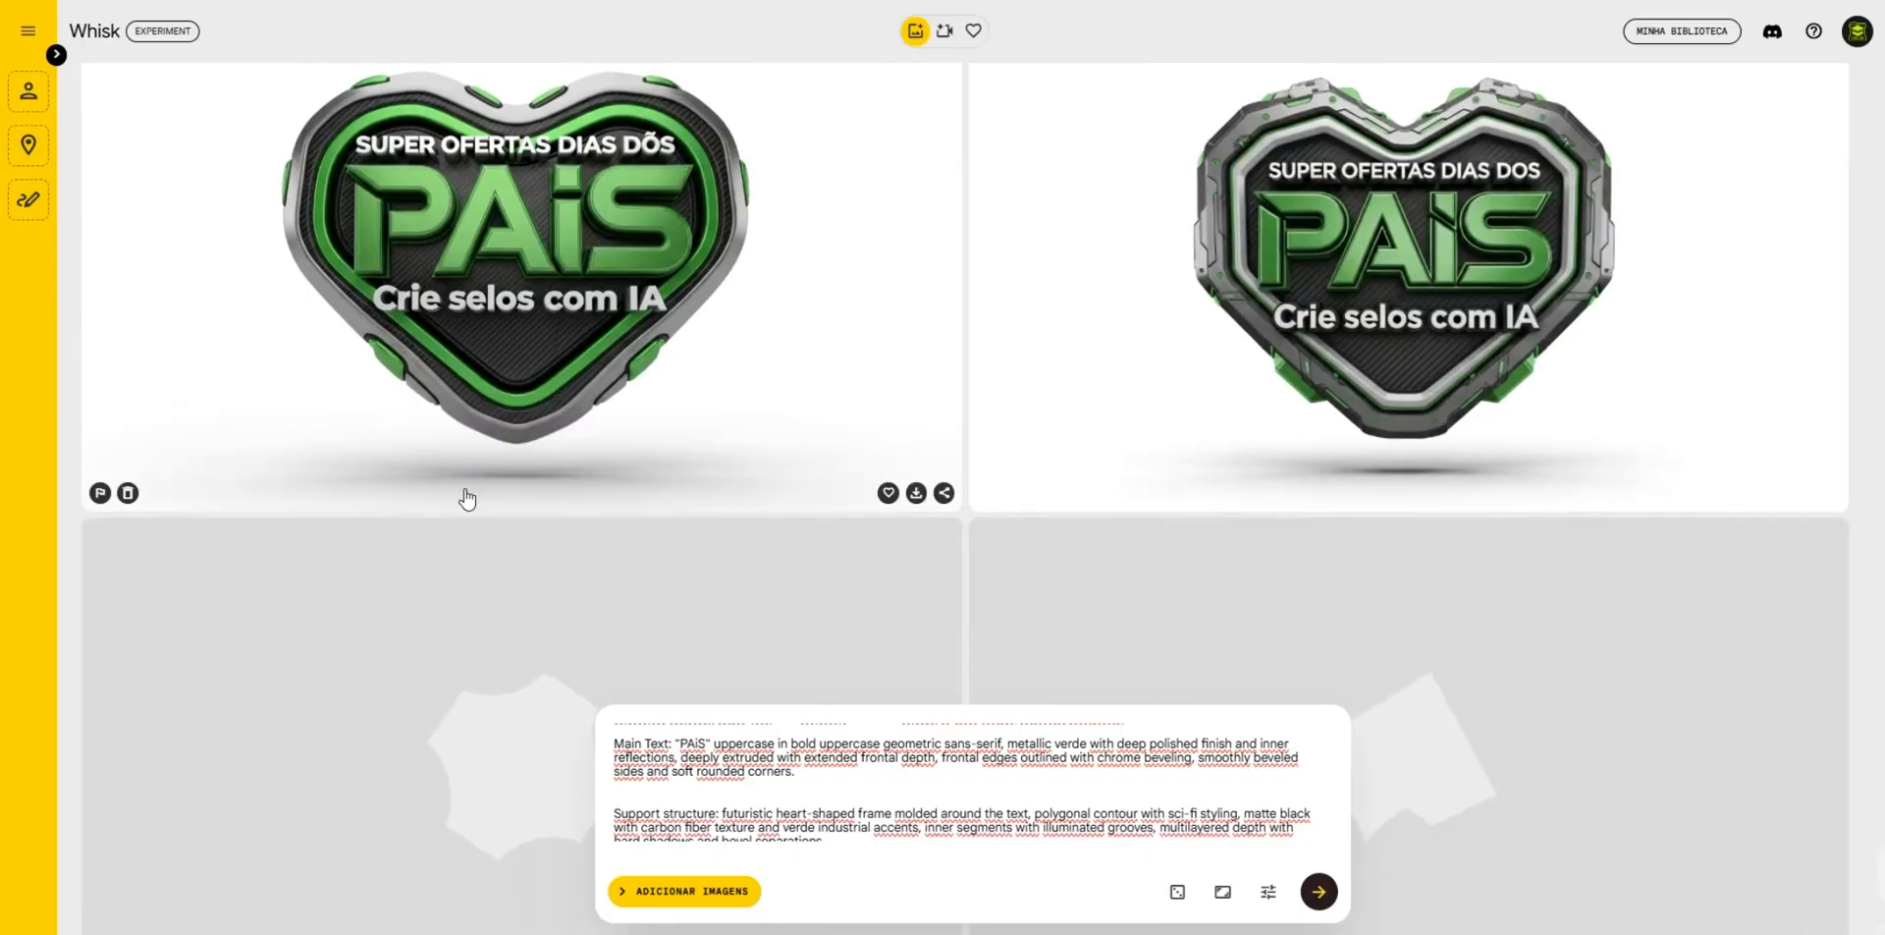
{"action": "left_click", "coordinate": [128, 492]}
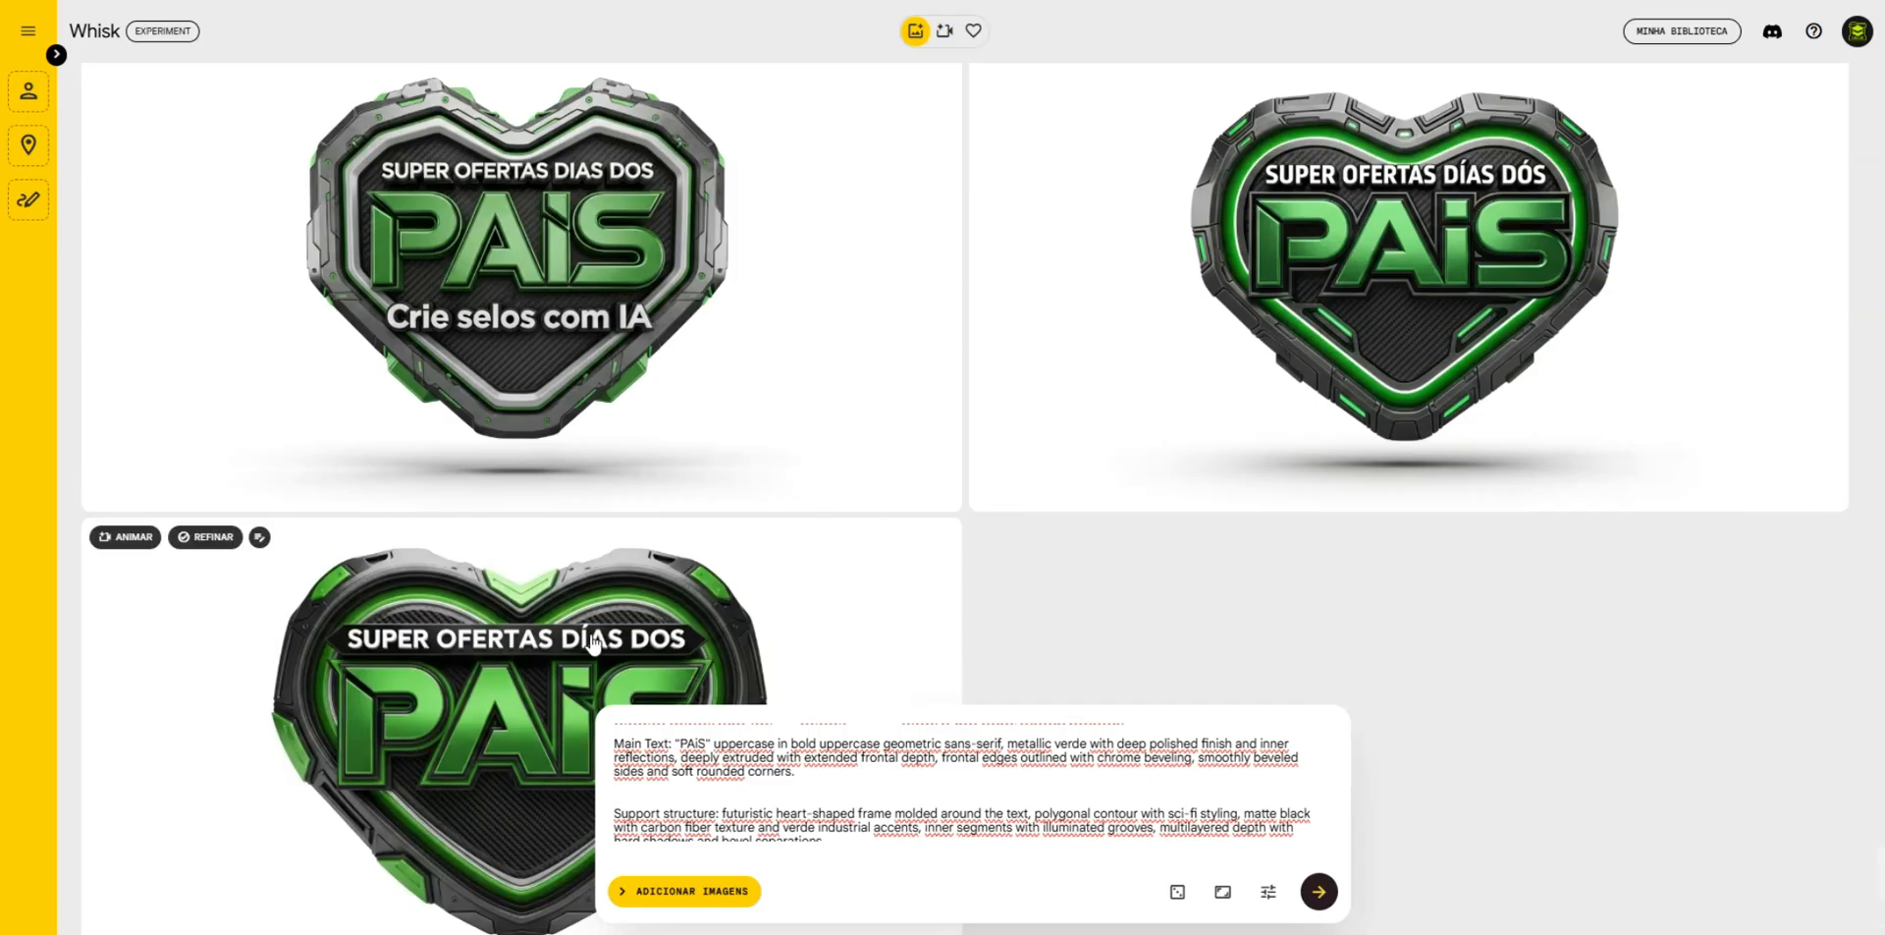
- Remove the Main Text "PAiS" paragraph from the badge prompt
{"action": "scroll", "coordinate": [593, 643], "scroll_direction": "down", "scroll_amount": 3}
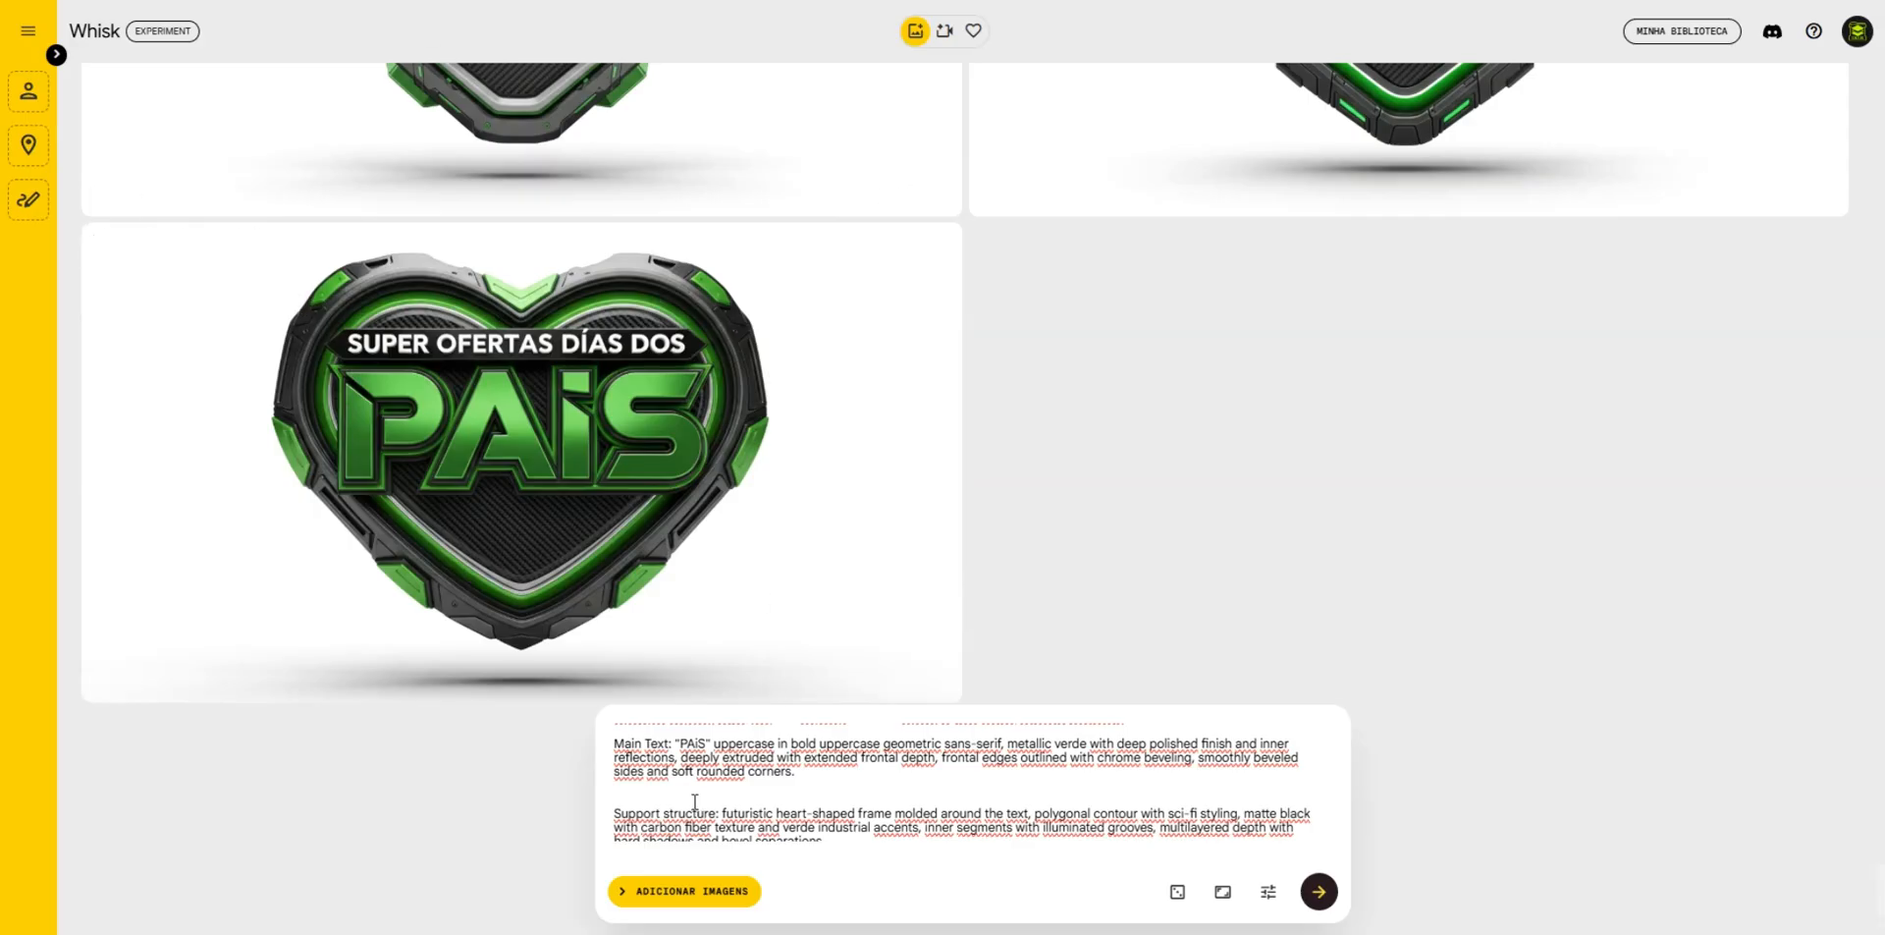
{"action": "left_click_drag", "start_coordinate": [838, 775], "coordinate": [615, 744]}
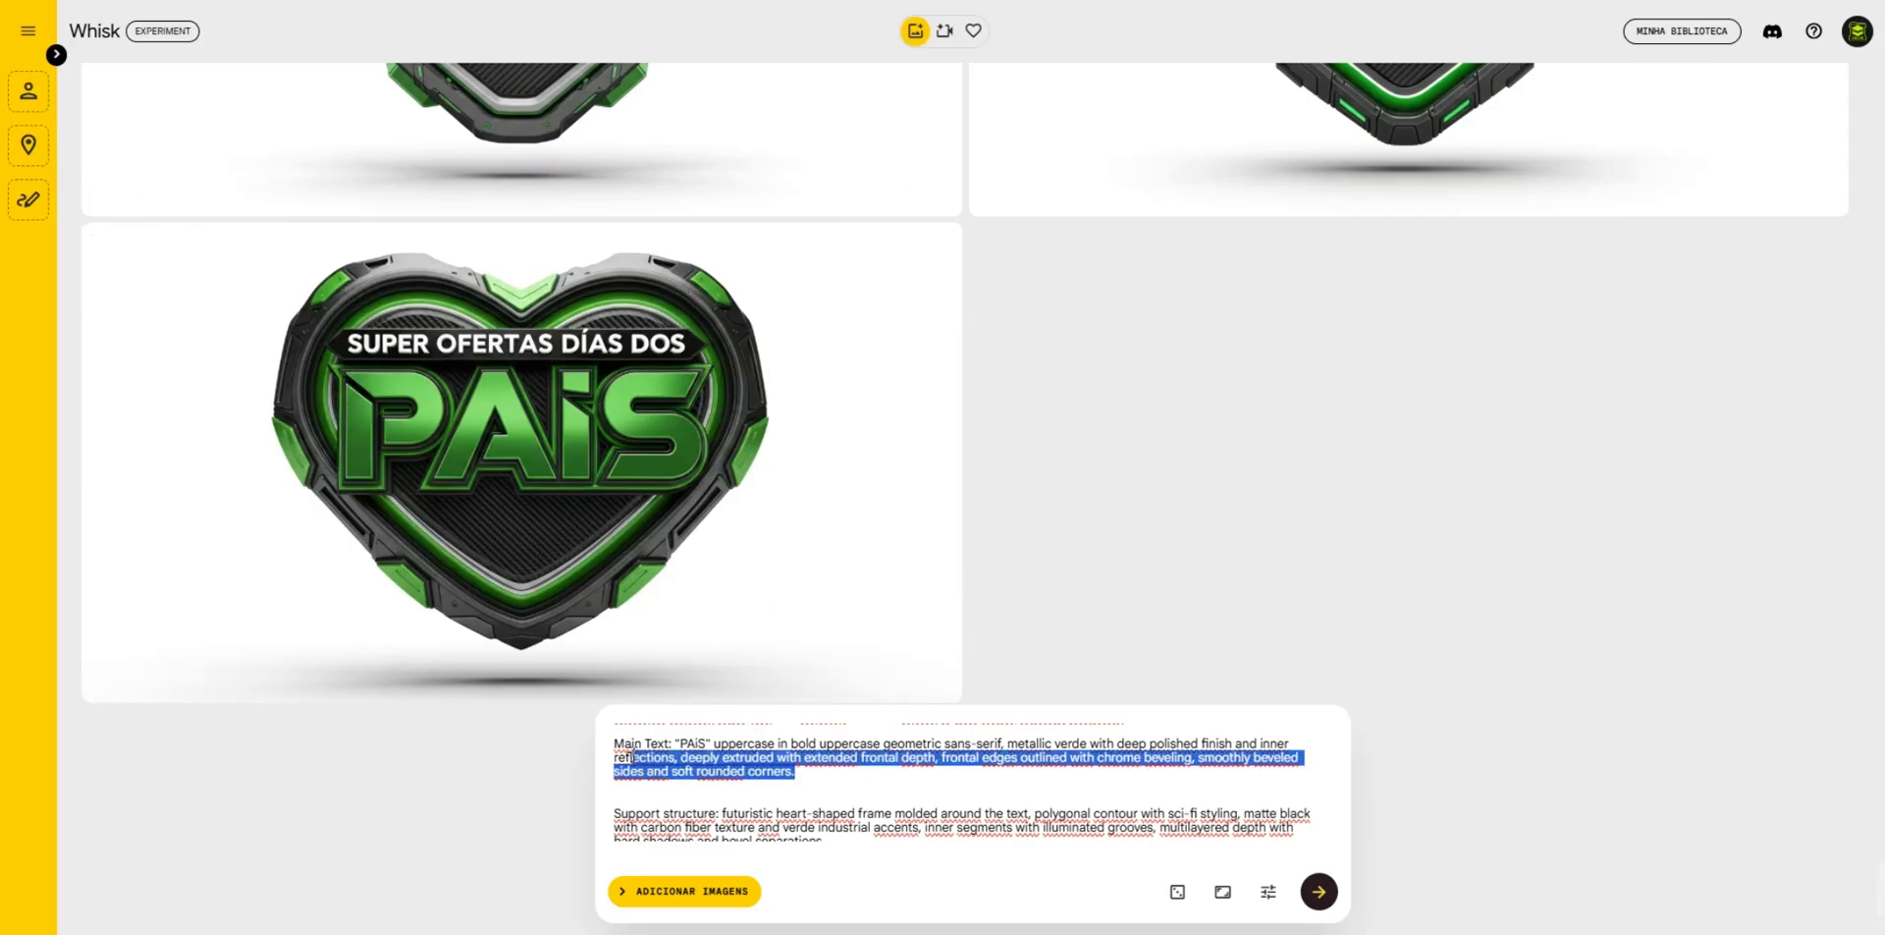
{"action": "key", "text": "BackSpace"}
{"action": "scroll", "coordinate": [715, 771], "scroll_direction": "up", "scroll_amount": 1}
{"action": "scroll", "coordinate": [725, 775], "scroll_direction": "down", "scroll_amount": 1}
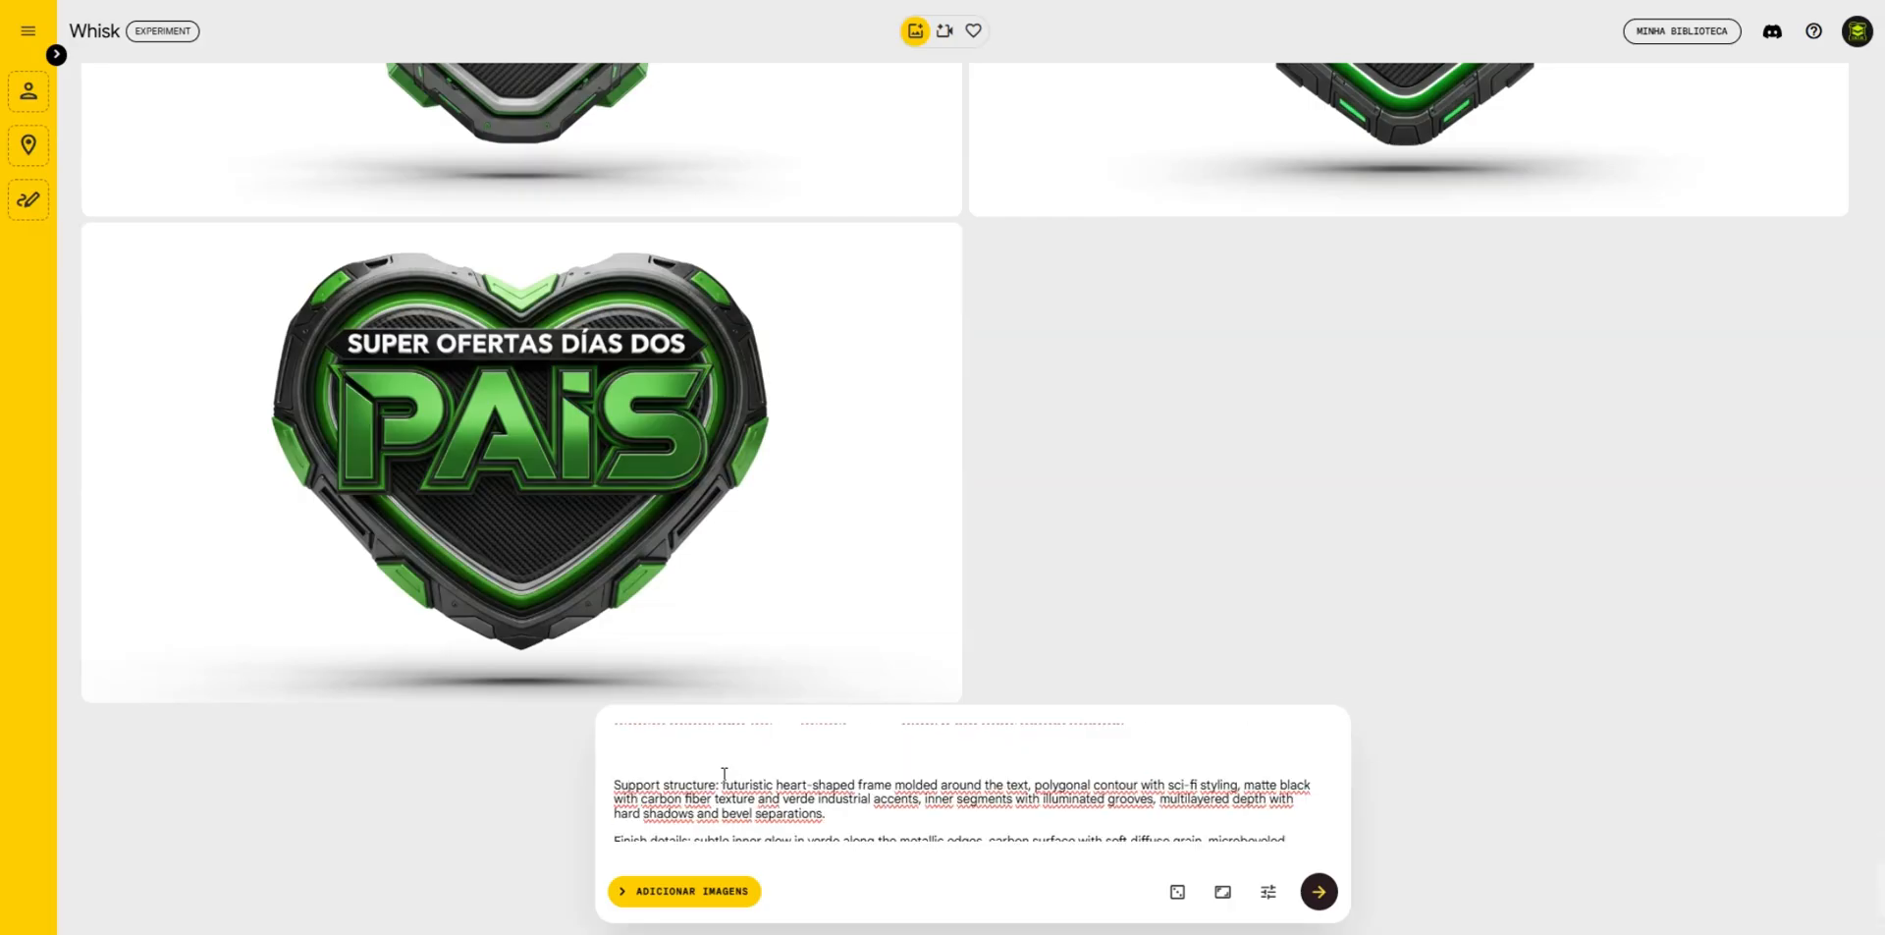
- Remove the Top Text "SUPER OFERTAS DIAS DOS" paragraph from the prompt and generate heart badges without text
{"action": "scroll", "coordinate": [727, 776], "scroll_direction": "up", "scroll_amount": 2}
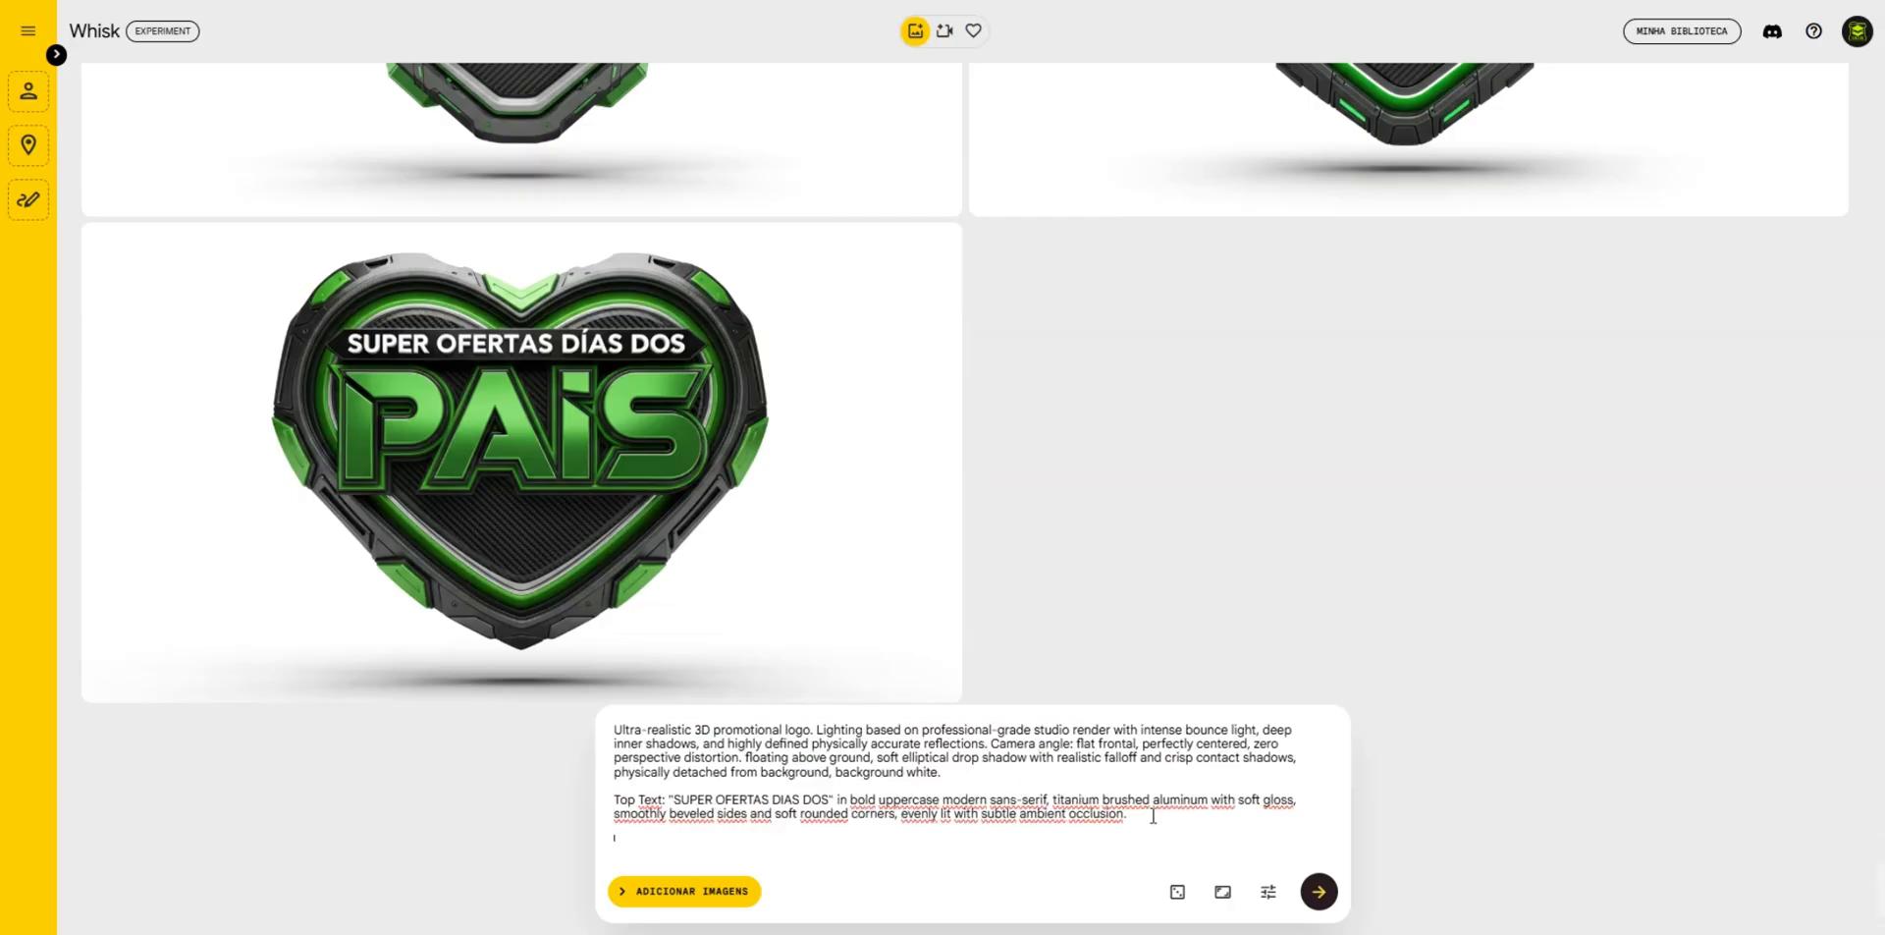
{"action": "left_click_drag", "start_coordinate": [1153, 816], "coordinate": [613, 797]}
{"action": "key", "text": "BackSpace"}
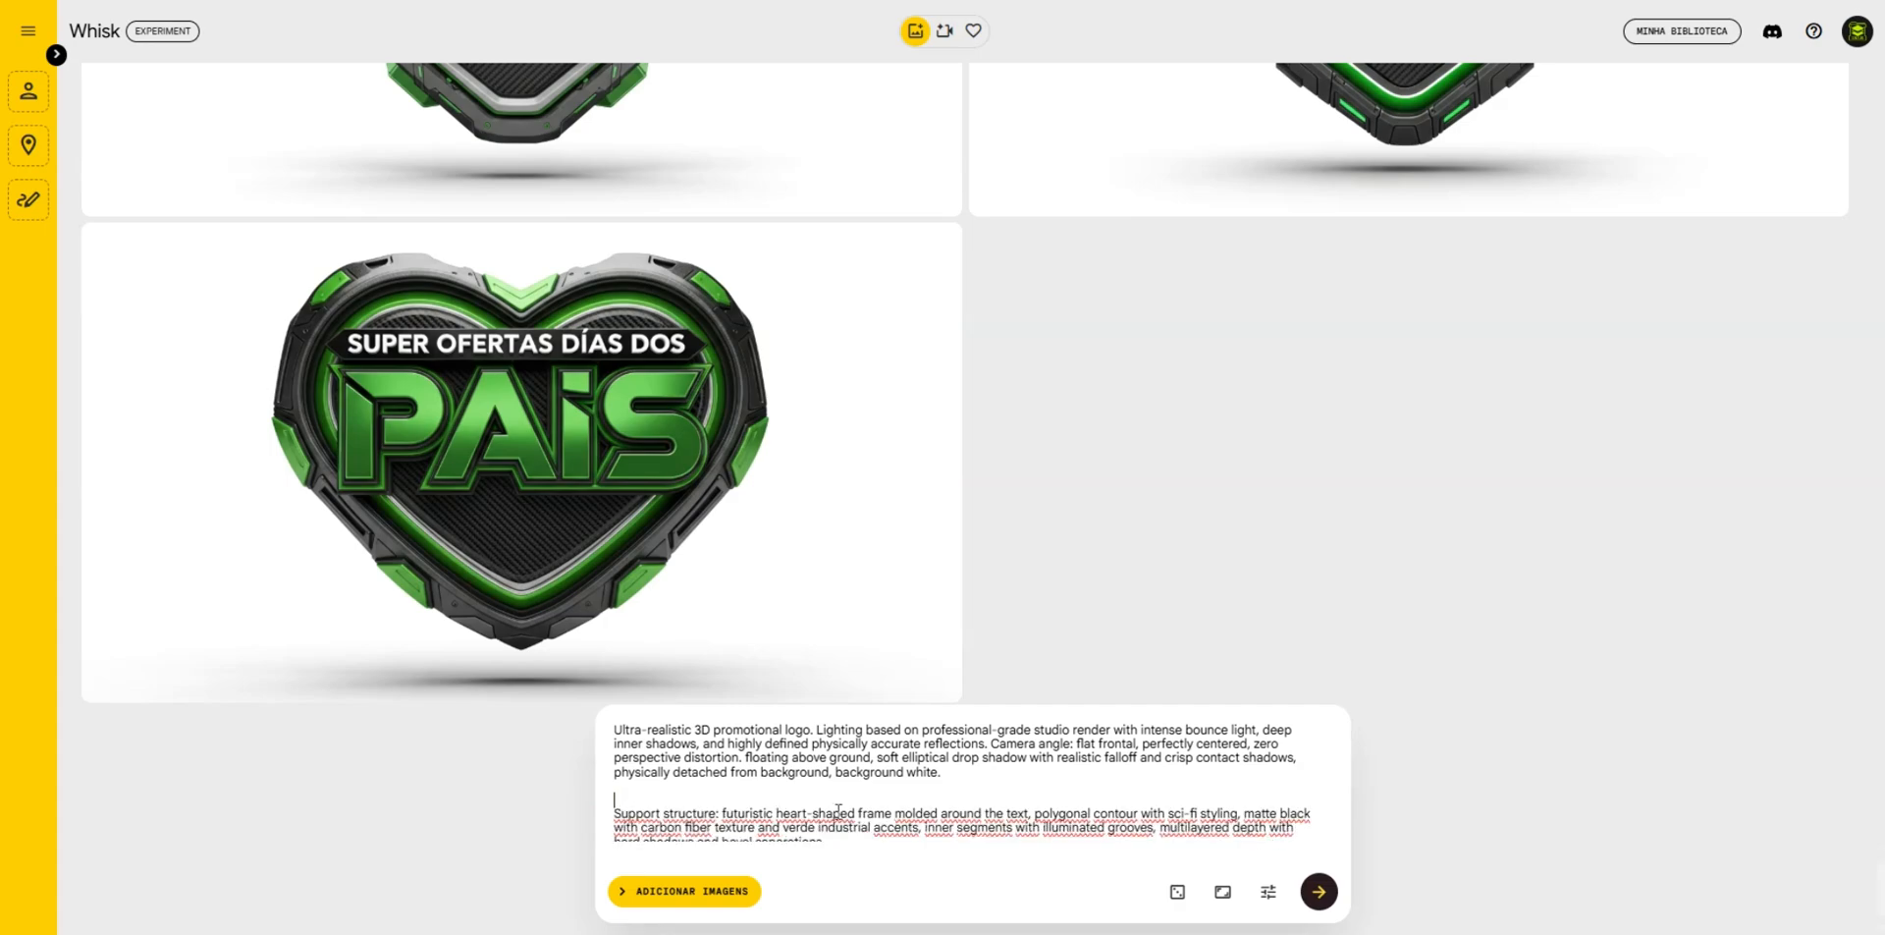
{"action": "key", "text": "BackSpace"}
{"action": "left_click", "coordinate": [1320, 890]}
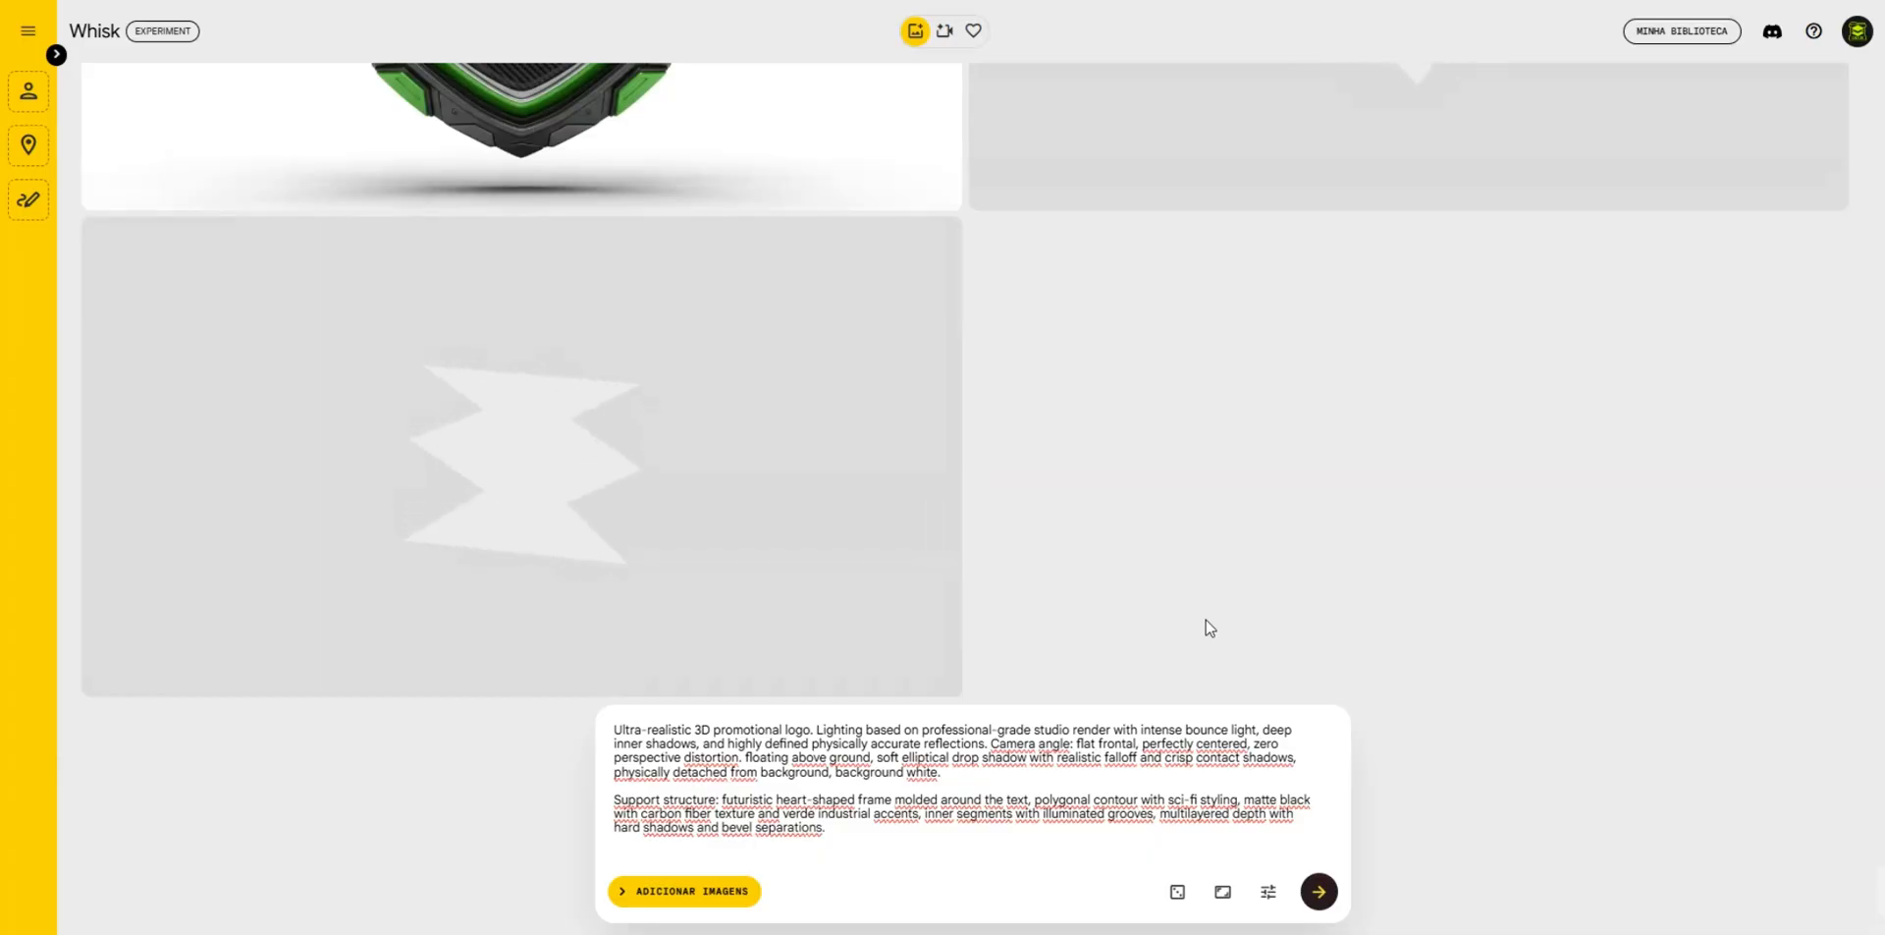
{"action": "scroll", "coordinate": [1178, 604], "scroll_direction": "up", "scroll_amount": 5}
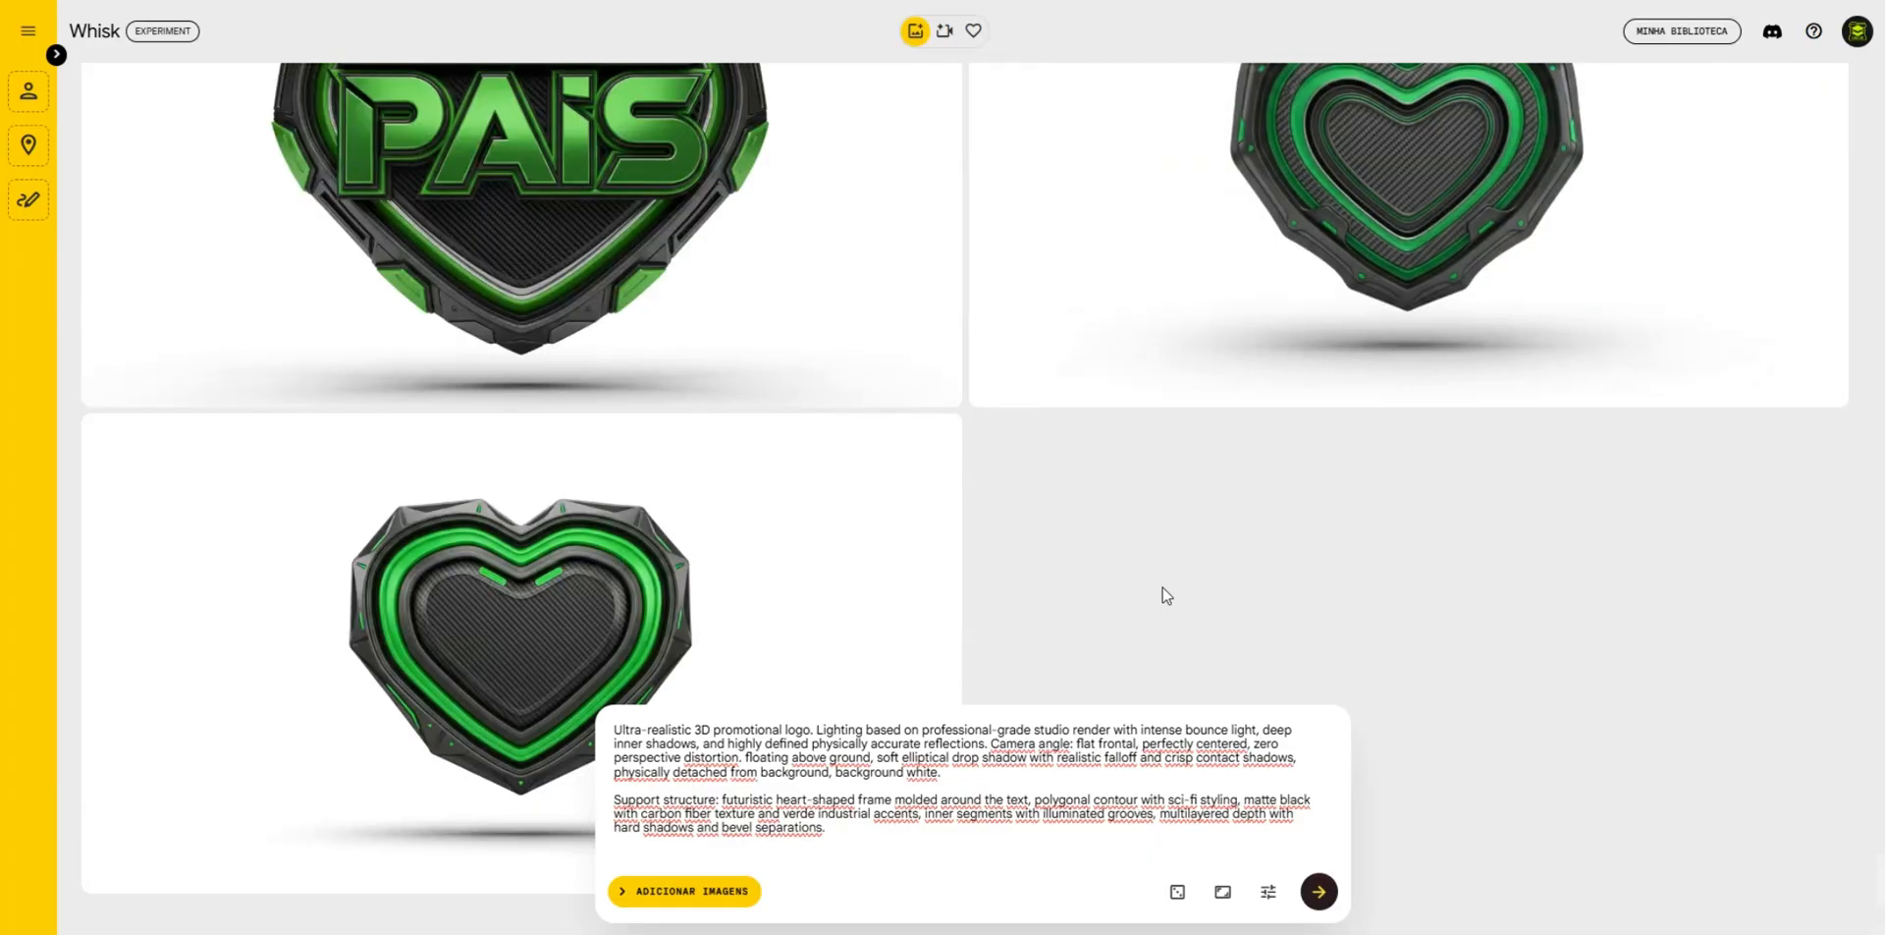
{"action": "scroll", "coordinate": [553, 455], "scroll_direction": "down", "scroll_amount": 2}
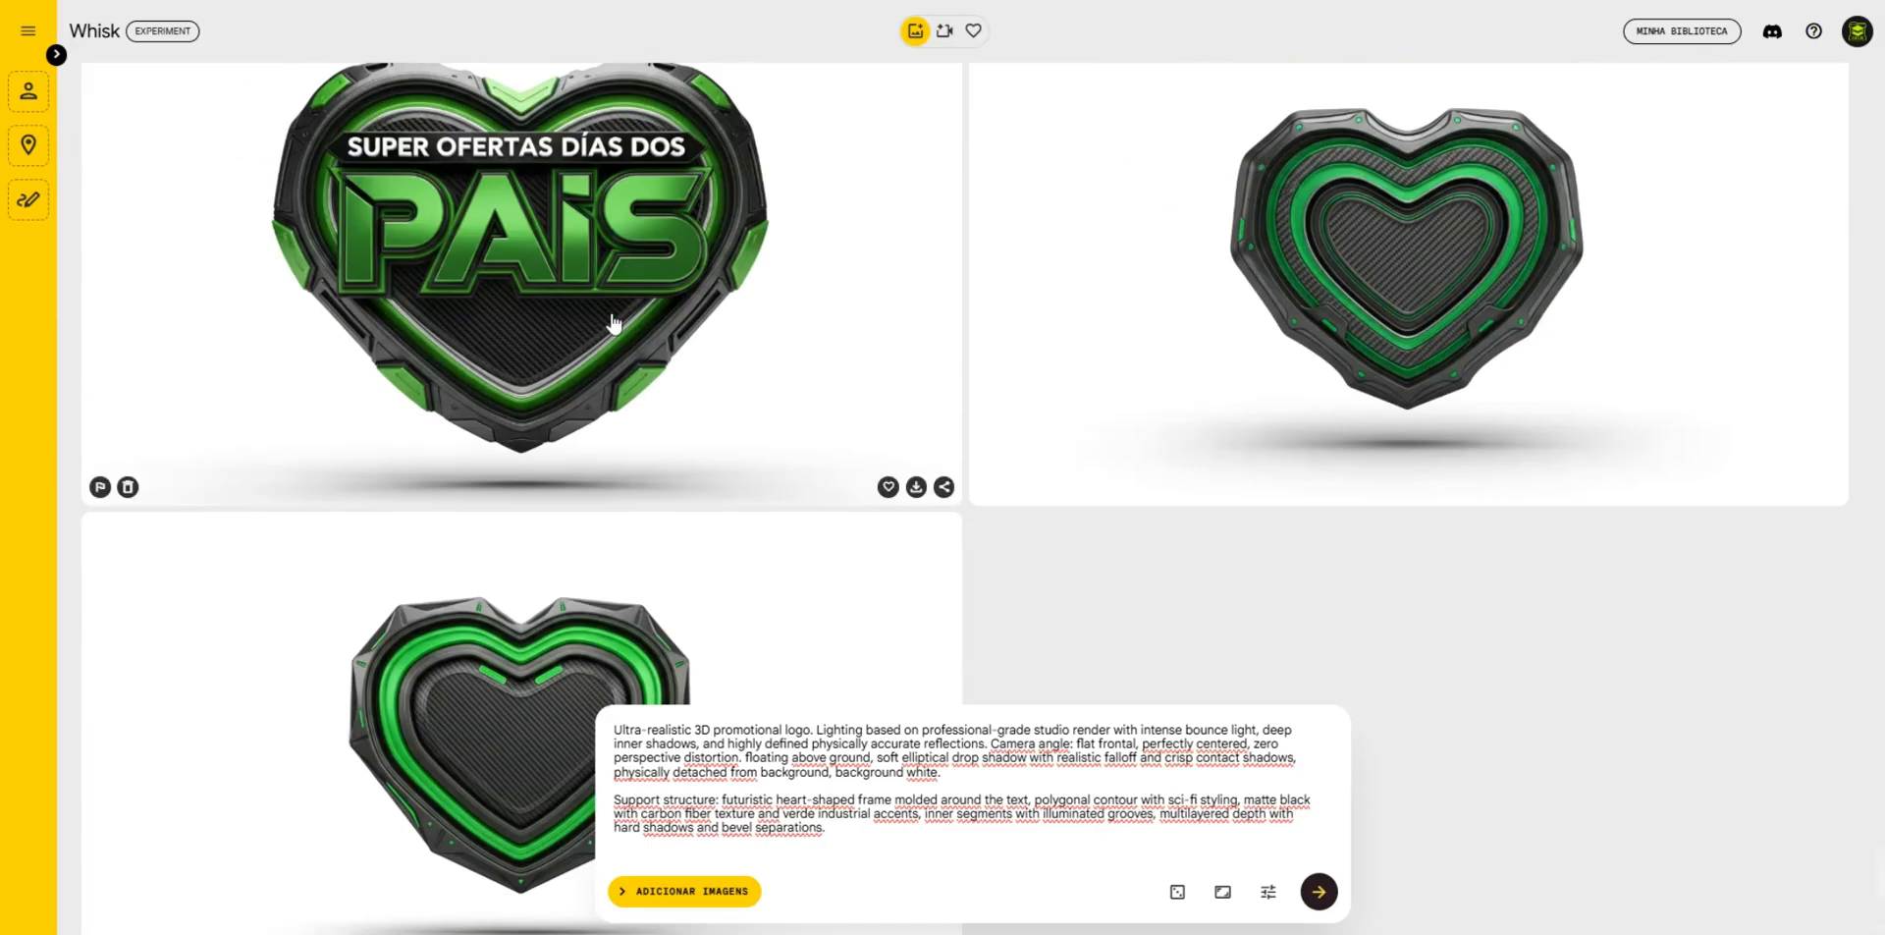
- Refine the "SUPER OFERTAS DÍAS DOS PAiS" heart badge: delete its Top Text paragraph, set the Main Text to "$" and generate
{"action": "left_click", "coordinate": [592, 295]}
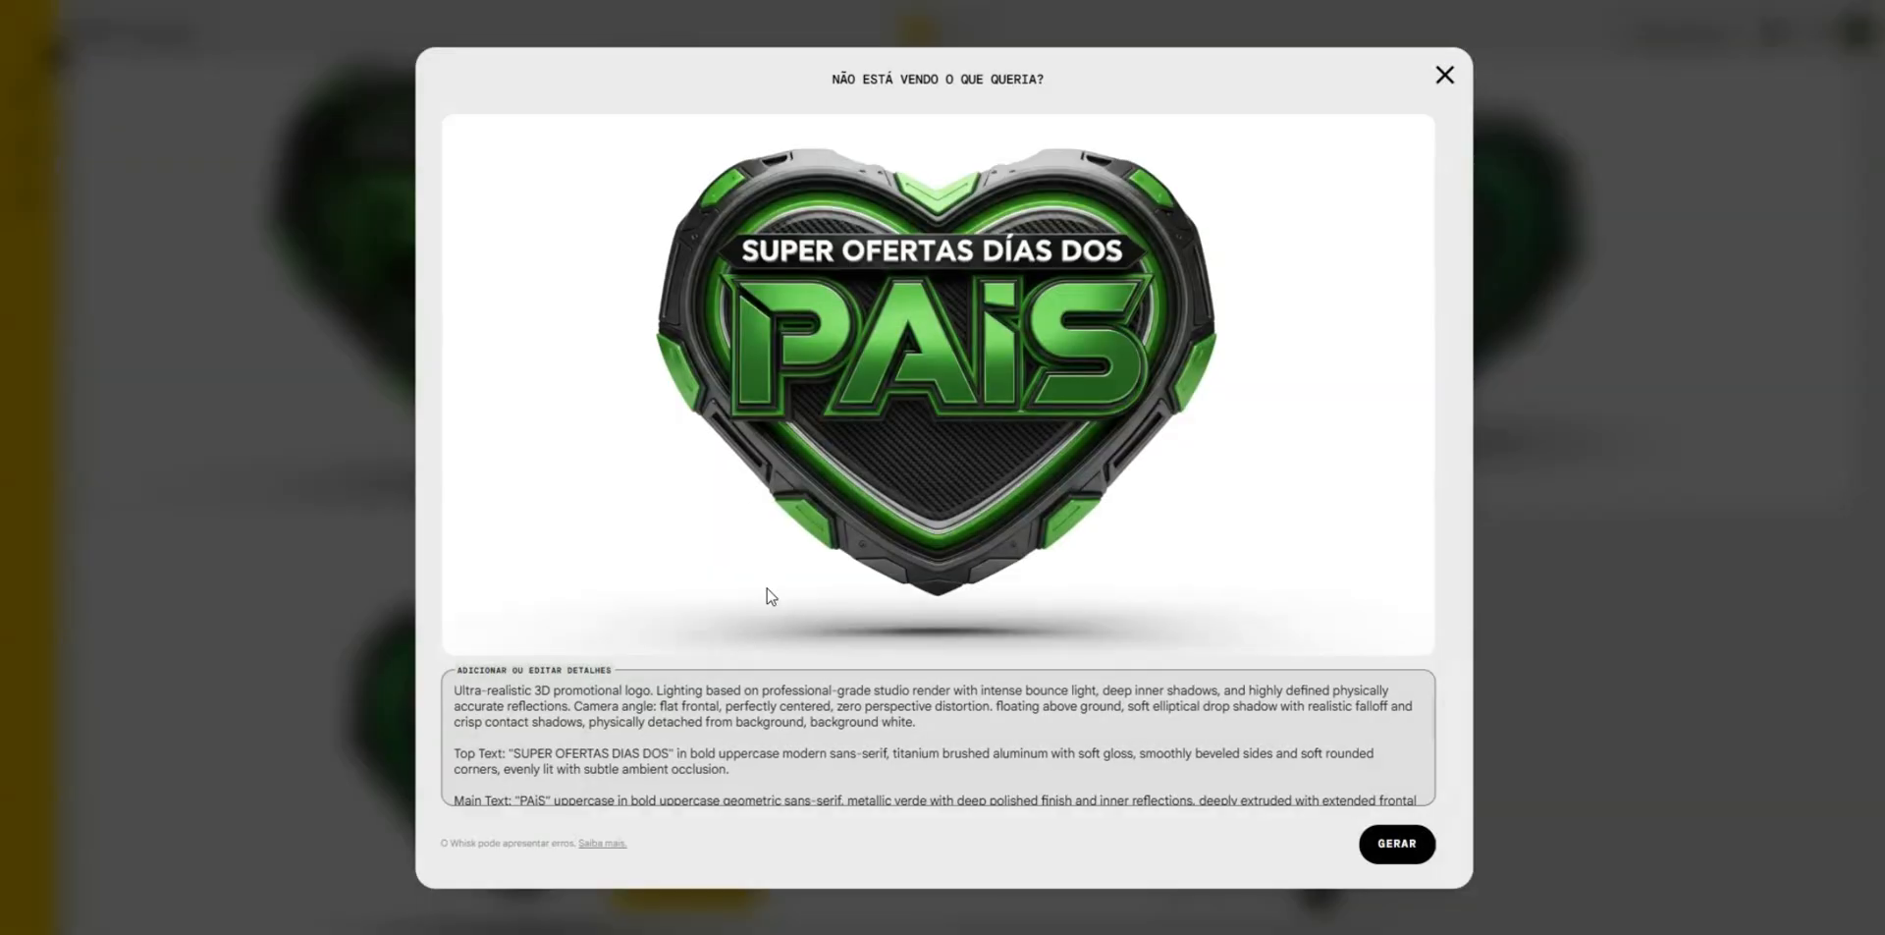
{"action": "triple_click", "coordinate": [556, 767]}
{"action": "key", "text": "BackSpace"}
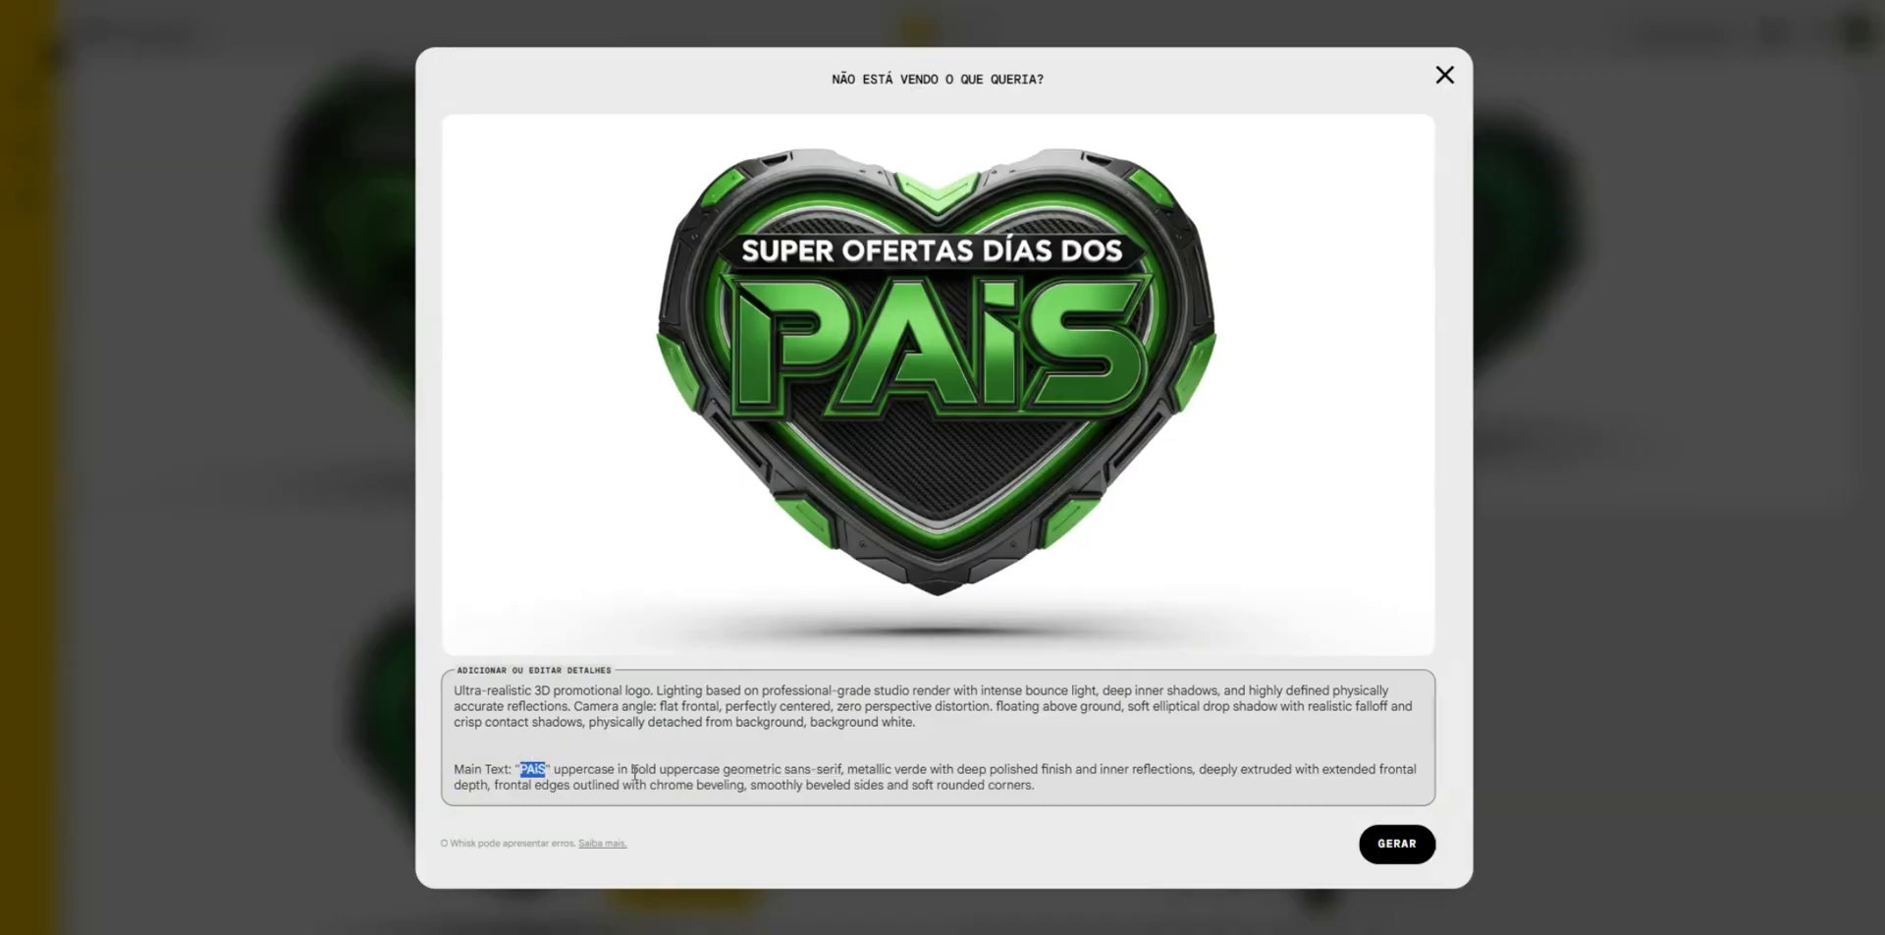
{"action": "type", "text": "S"}
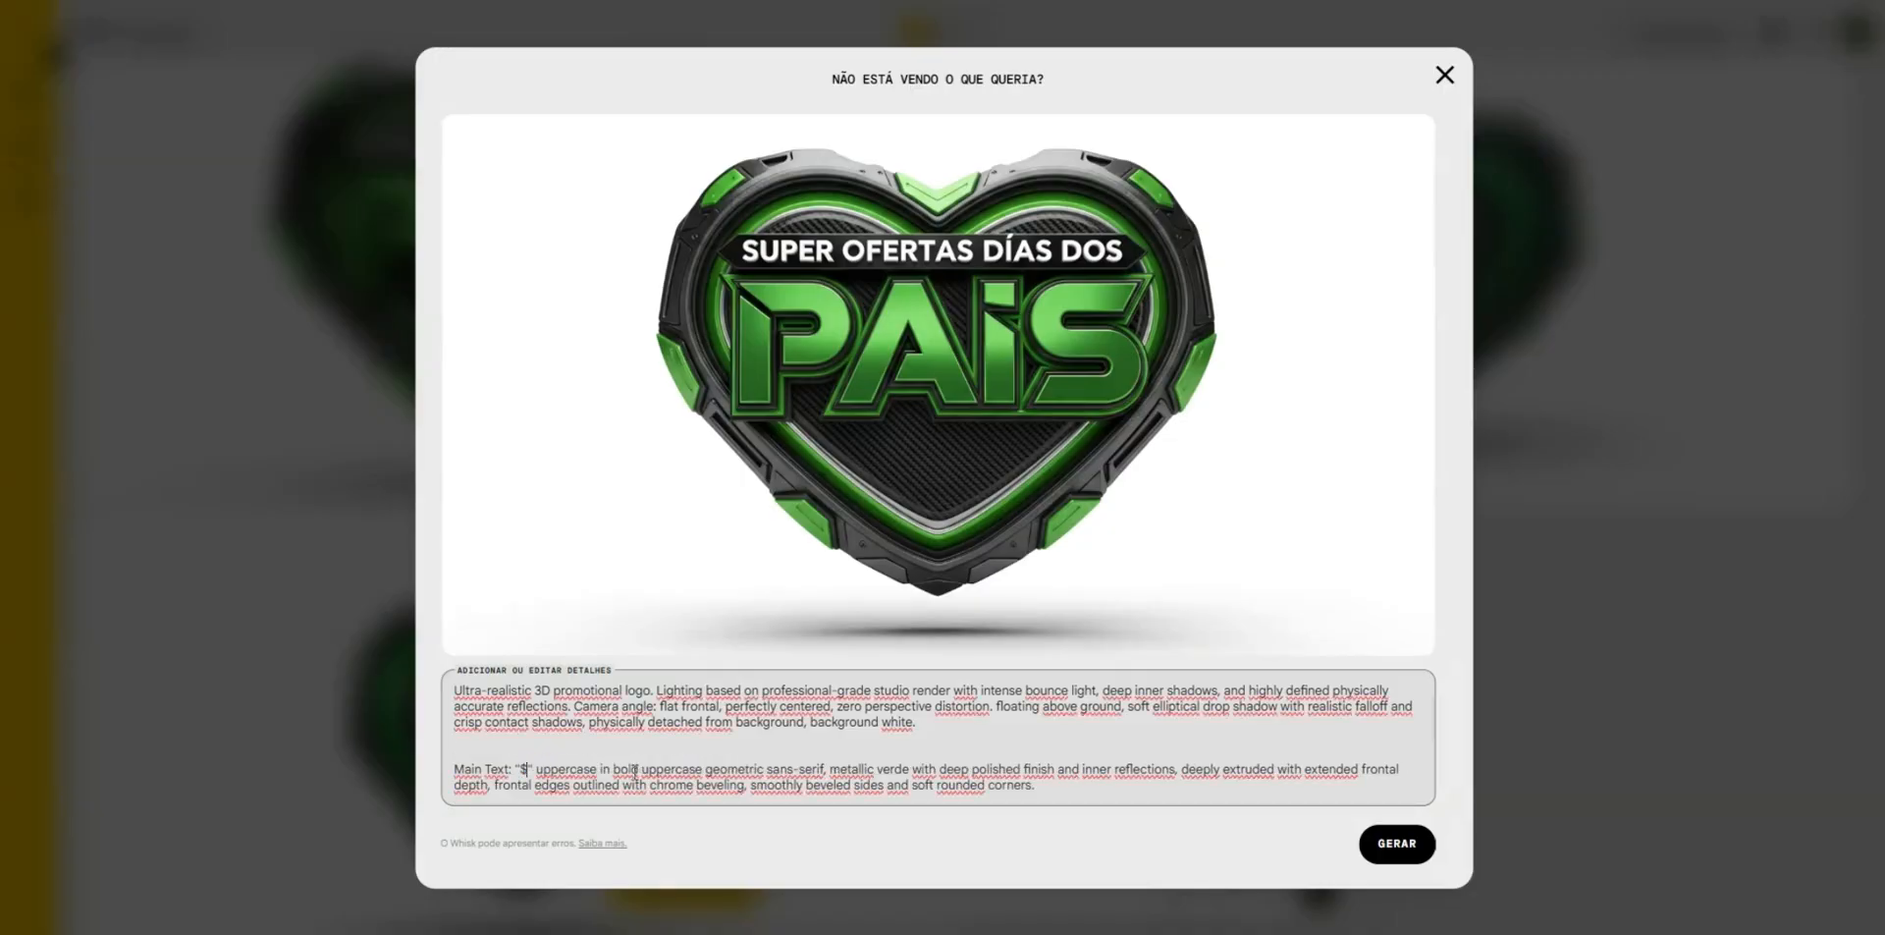
{"action": "left_click", "coordinate": [1402, 844]}
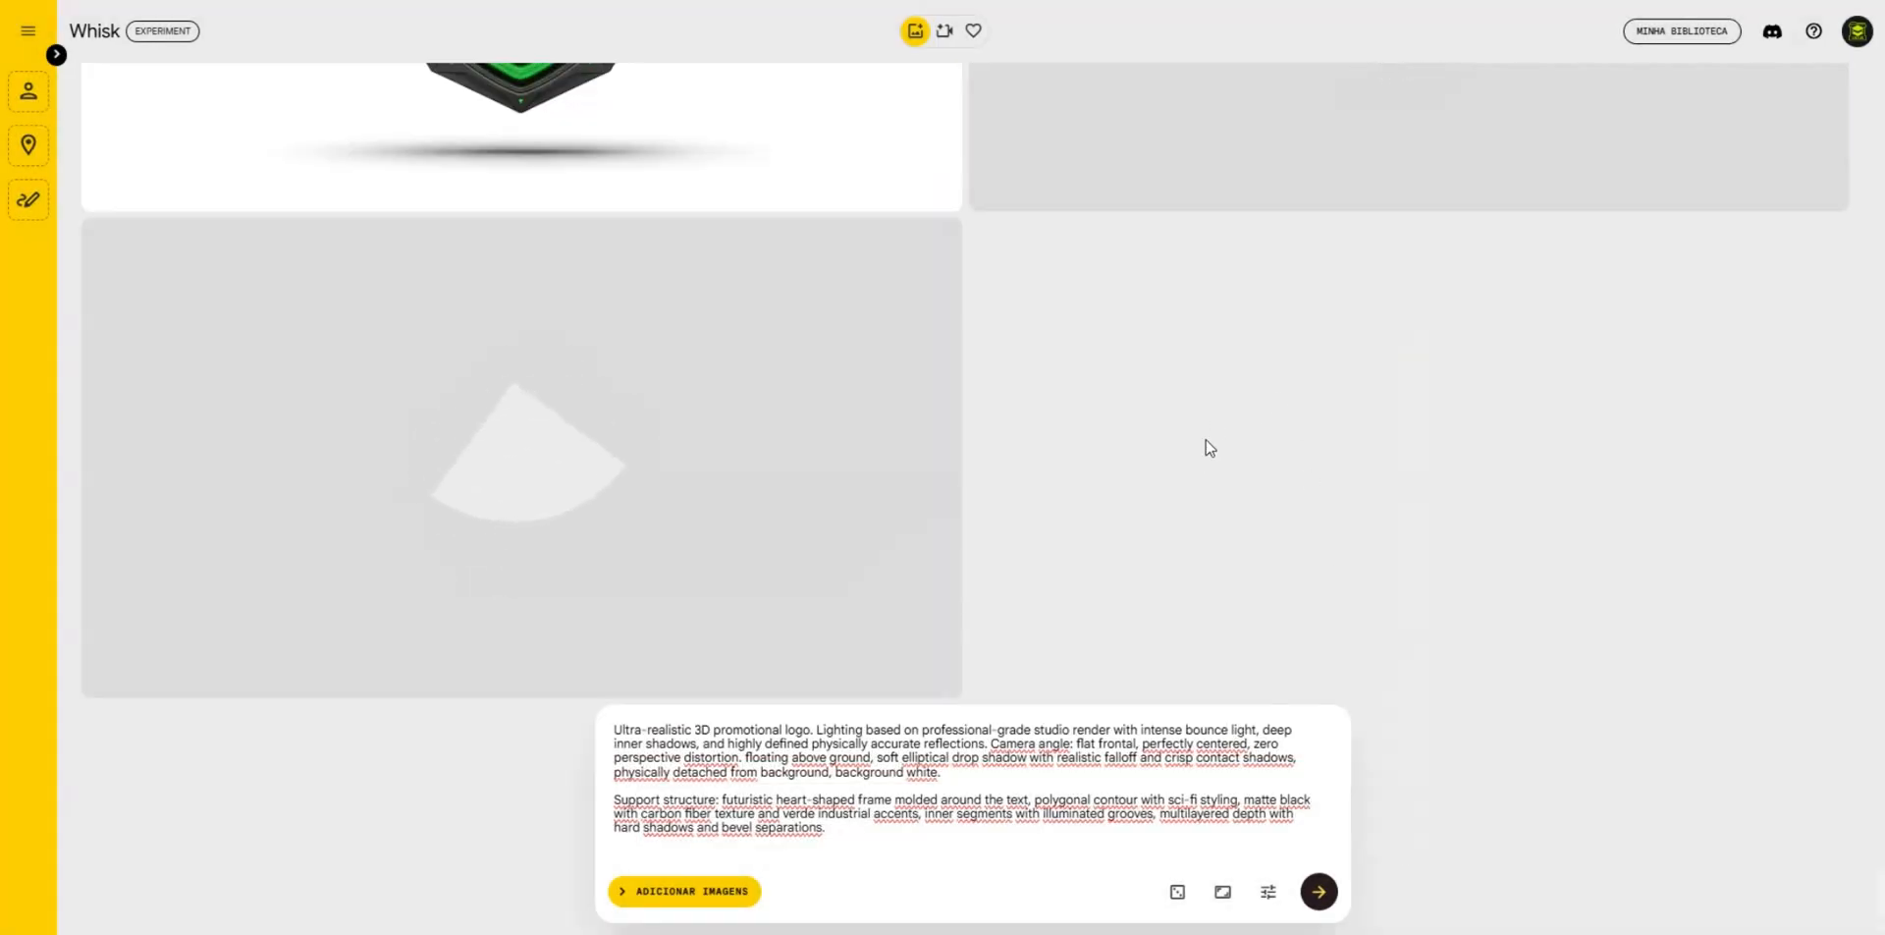
{"action": "scroll", "coordinate": [1249, 481], "scroll_direction": "up", "scroll_amount": 3}
{"action": "scroll", "coordinate": [1257, 488], "scroll_direction": "down", "scroll_amount": 1}
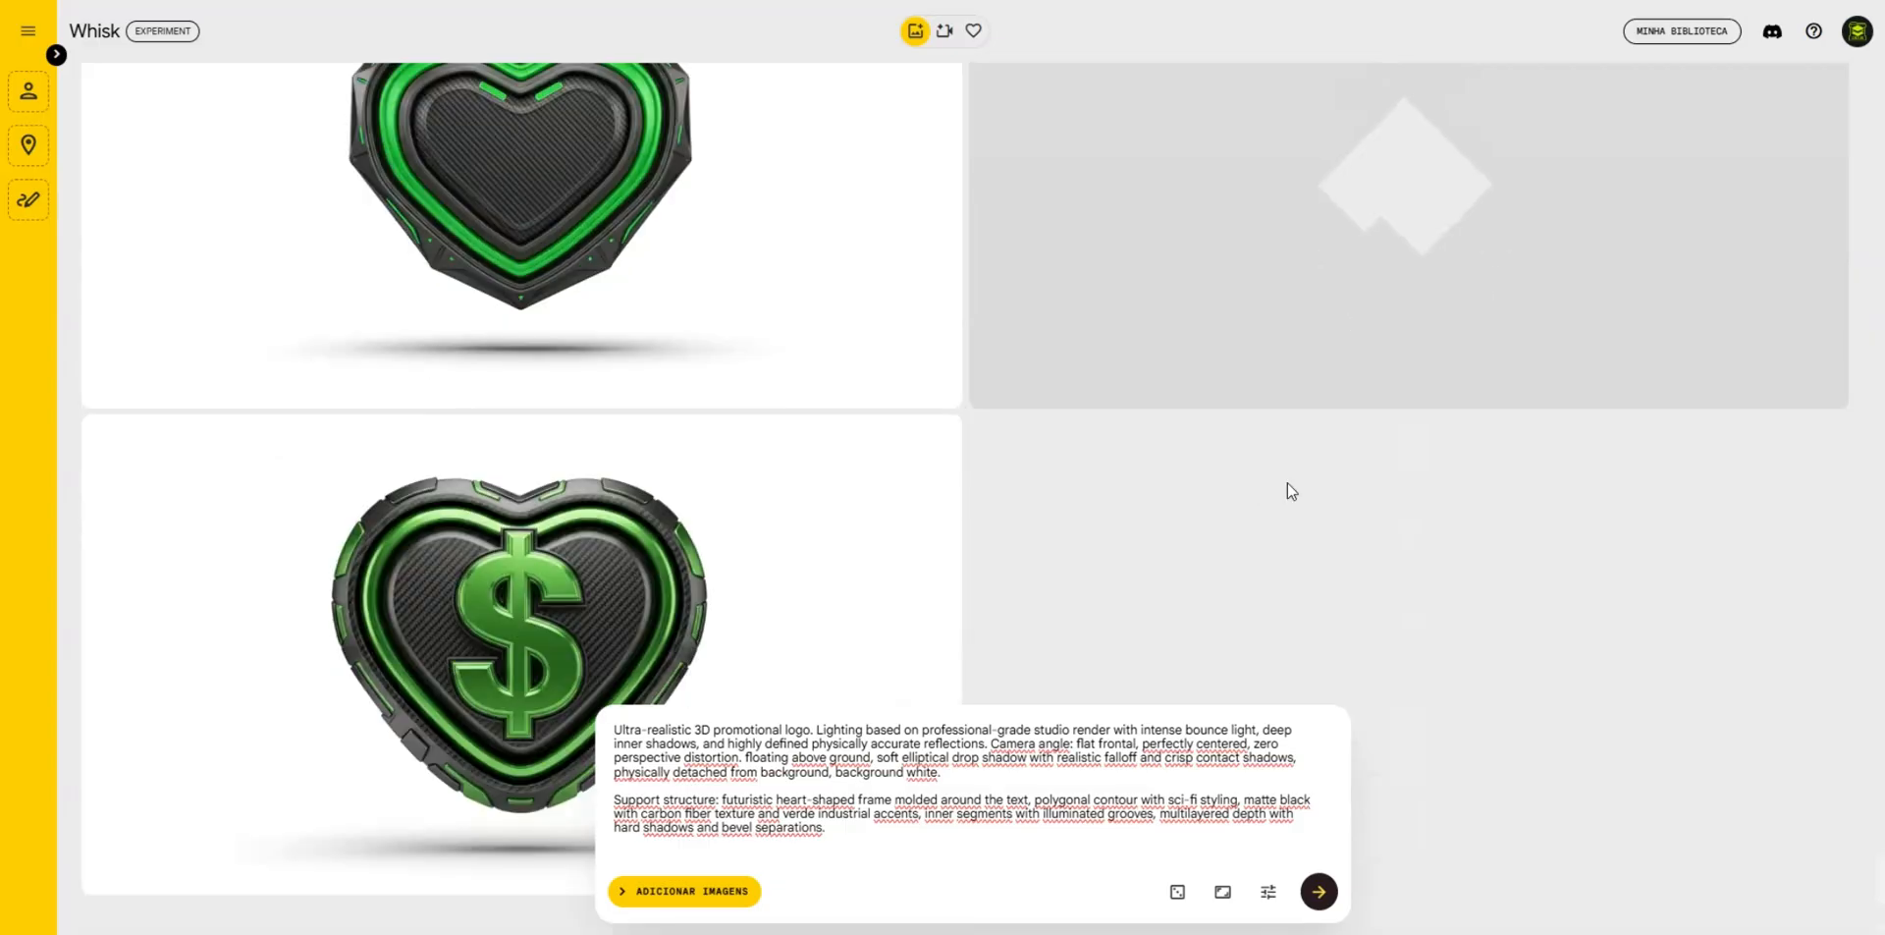
{"action": "scroll", "coordinate": [1326, 491], "scroll_direction": "up", "scroll_amount": 2}
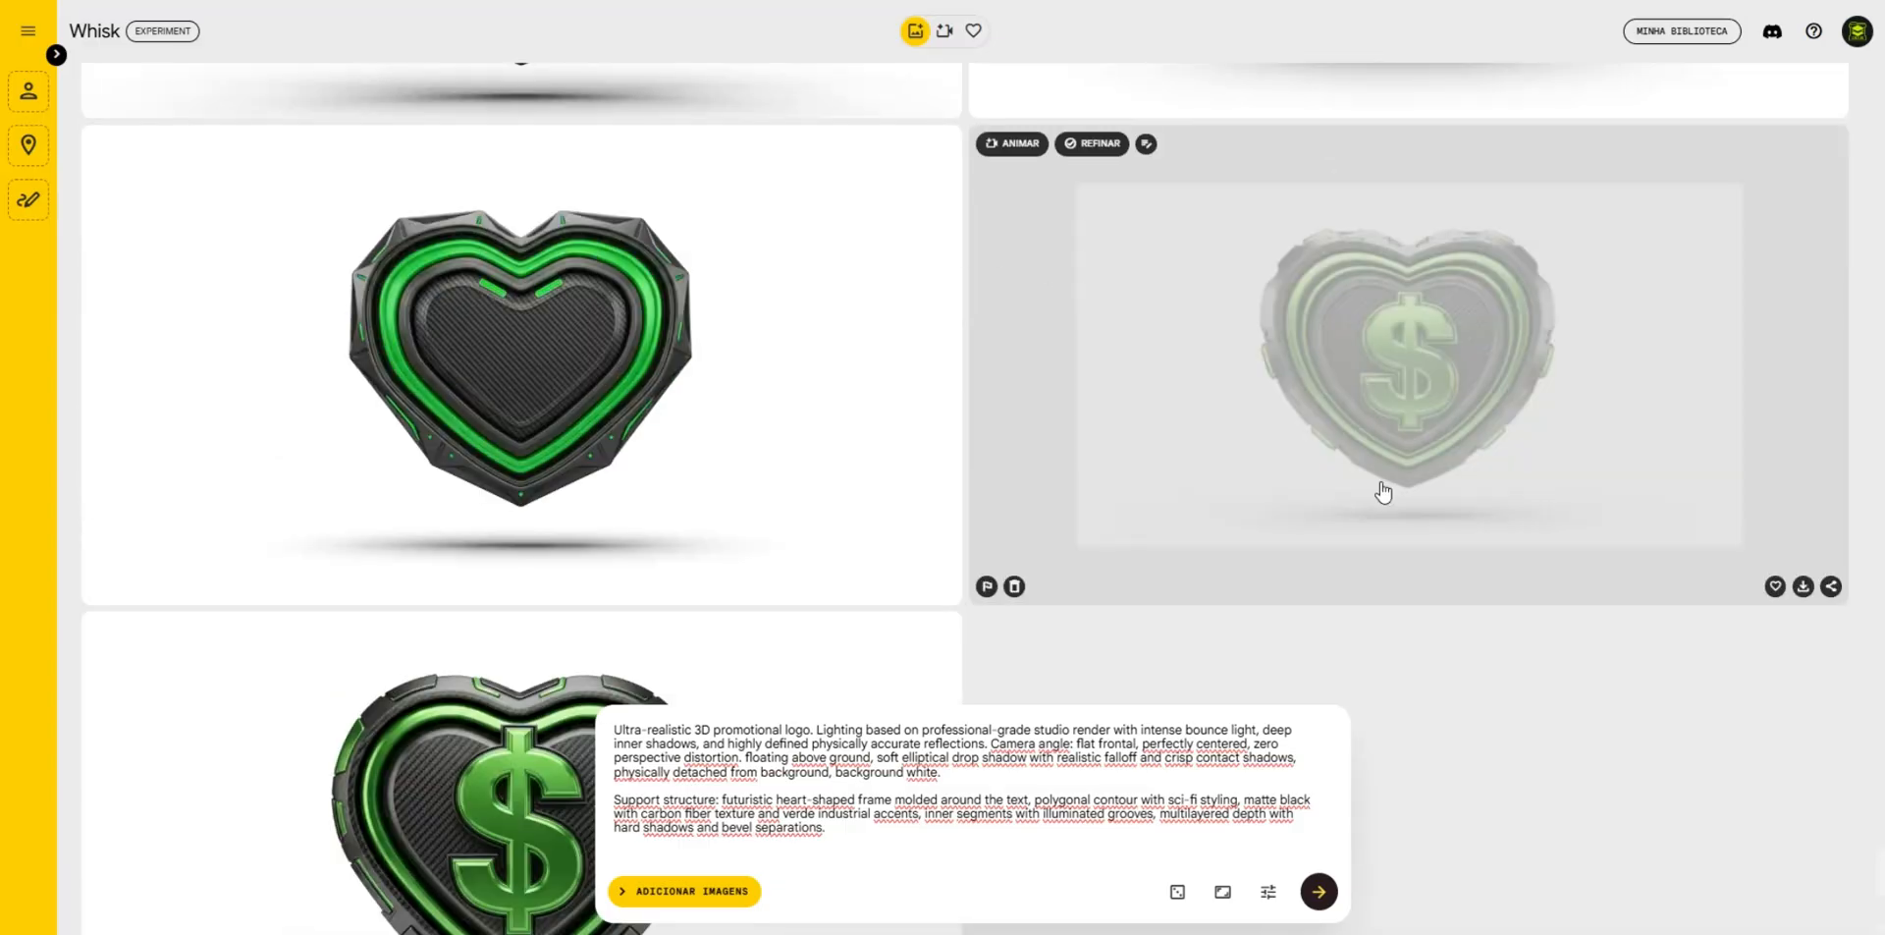
{"action": "scroll", "coordinate": [1380, 485], "scroll_direction": "up", "scroll_amount": 2}
{"action": "scroll", "coordinate": [1382, 481], "scroll_direction": "down", "scroll_amount": 4}
{"action": "scroll", "coordinate": [1382, 483], "scroll_direction": "up", "scroll_amount": 1}
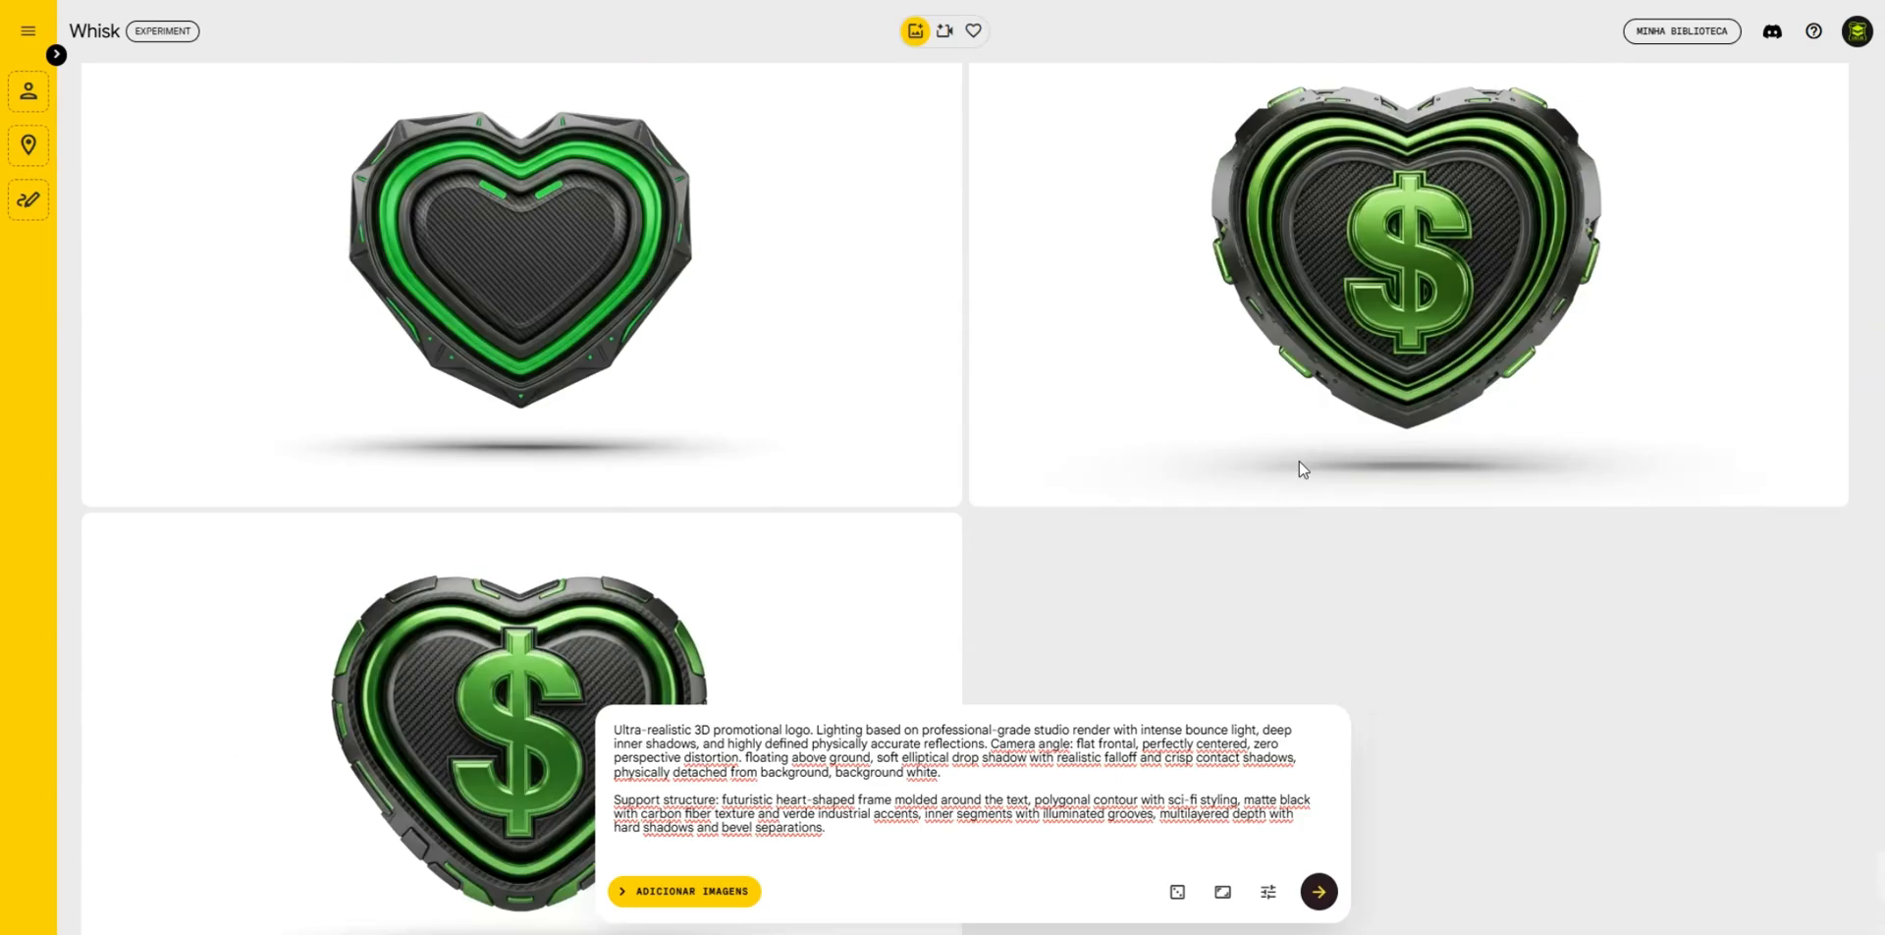
- Refine a dollar-sign heart badge by changing its Main Text to "%" and generate new badges
{"action": "left_click", "coordinate": [1410, 324]}
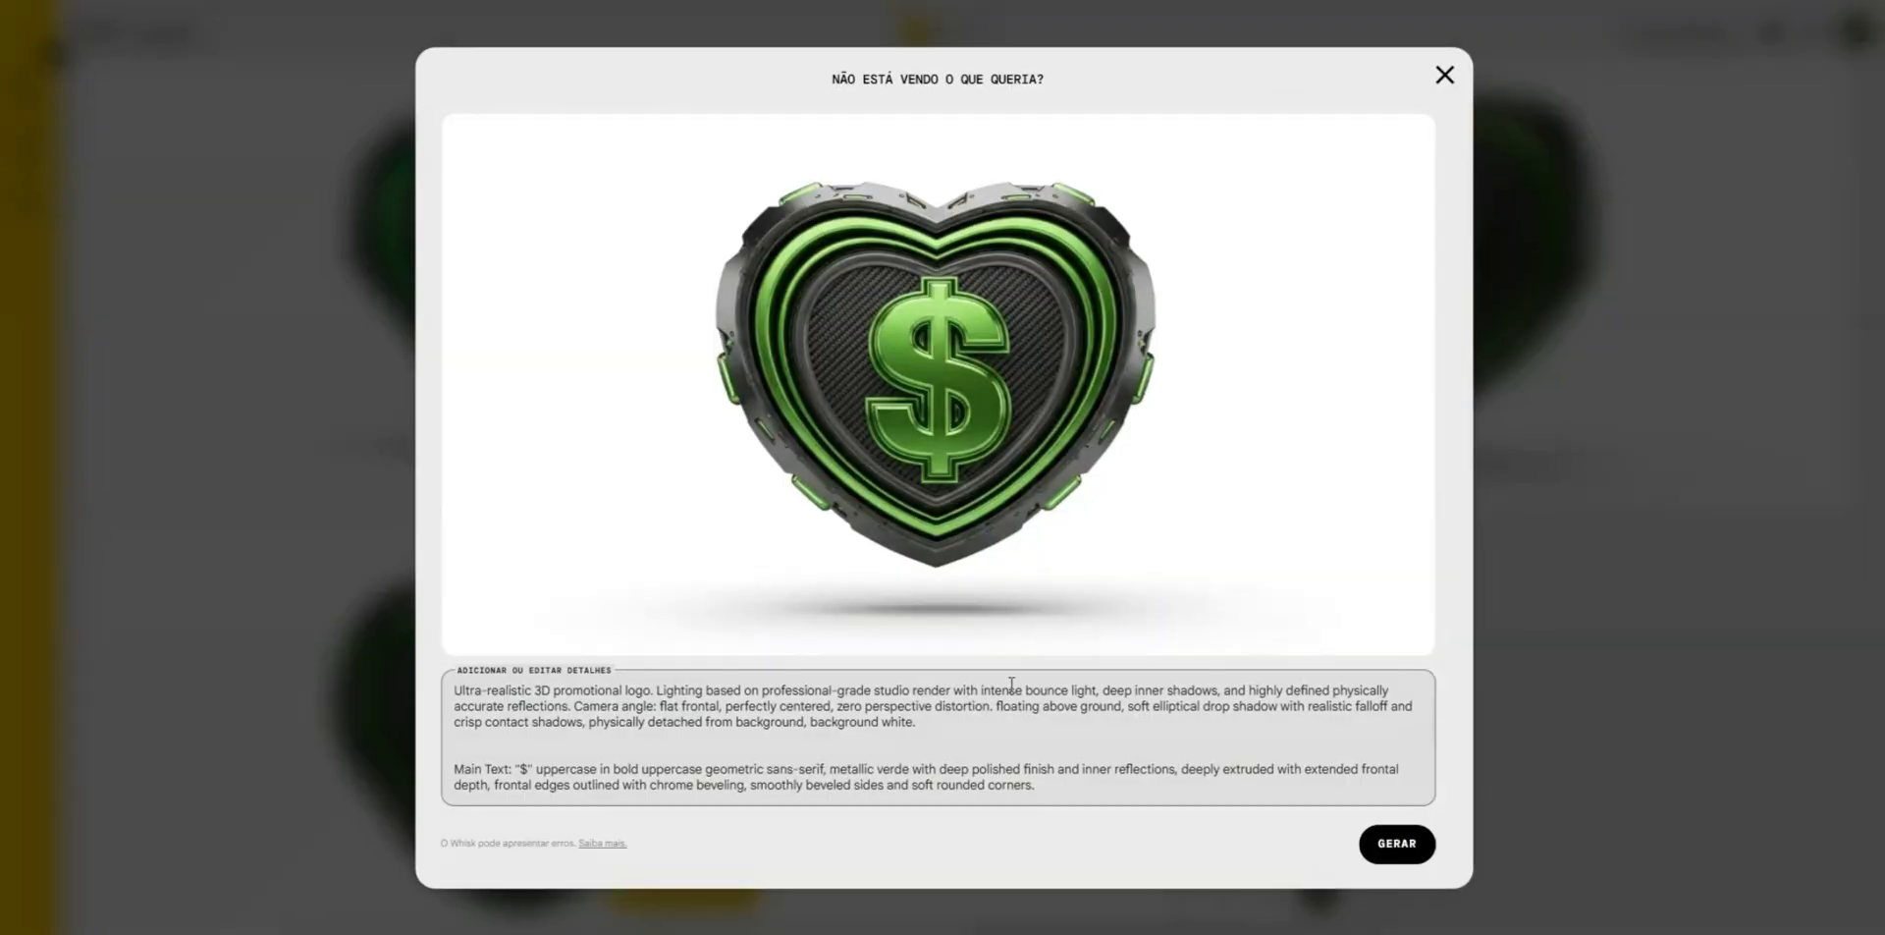
{"action": "left_click", "coordinate": [527, 770]}
{"action": "key", "text": "BackSpace"}
{"action": "type", "text": "%"}
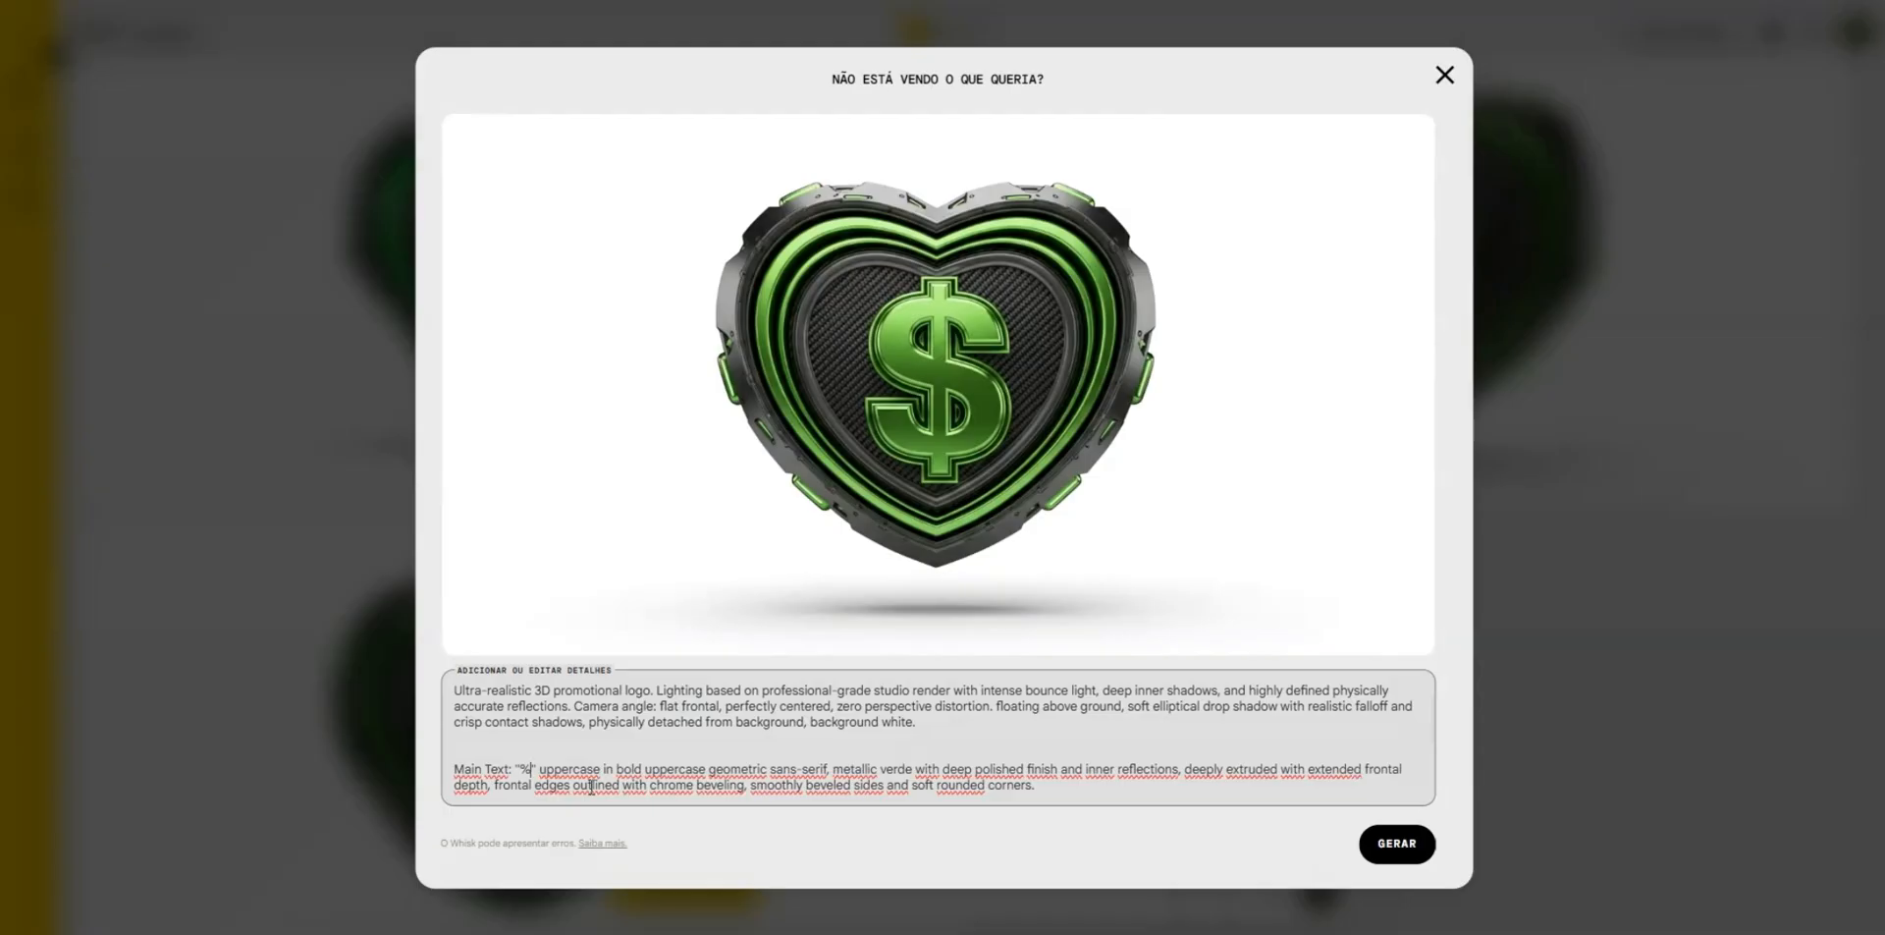
{"action": "left_click", "coordinate": [1428, 851]}
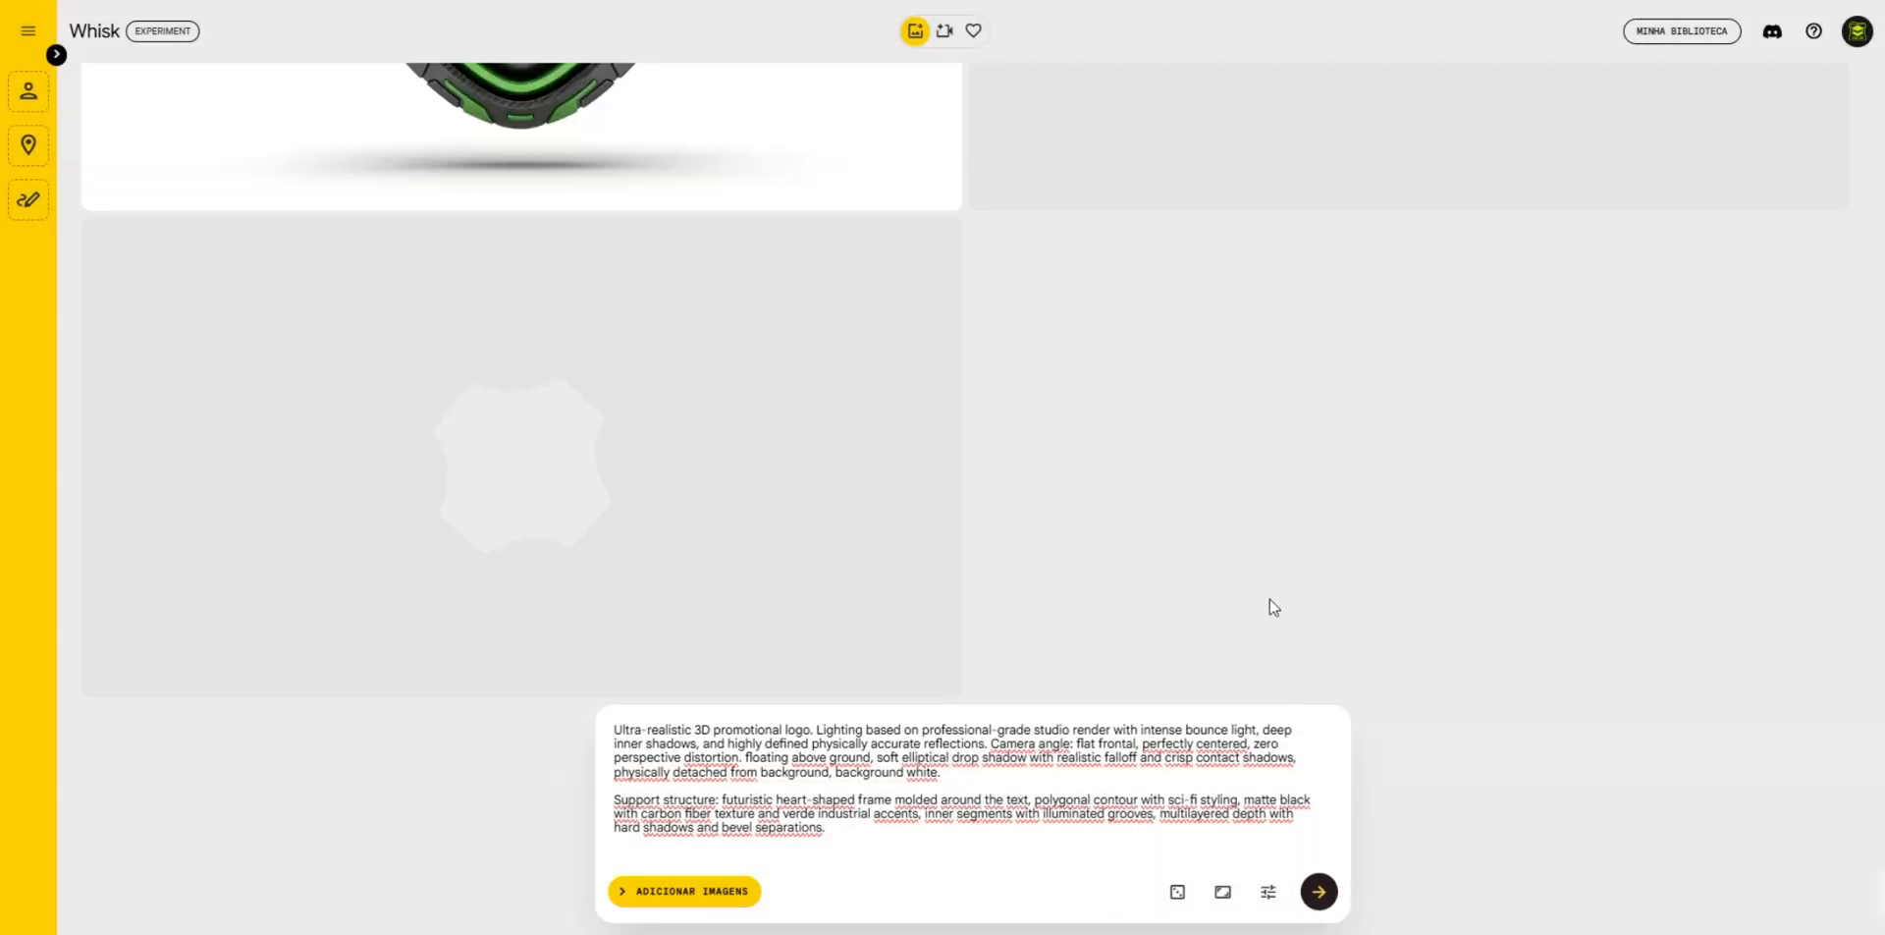
{"action": "scroll", "coordinate": [1389, 552], "scroll_direction": "up", "scroll_amount": 3}
{"action": "scroll", "coordinate": [1390, 544], "scroll_direction": "down", "scroll_amount": 4}
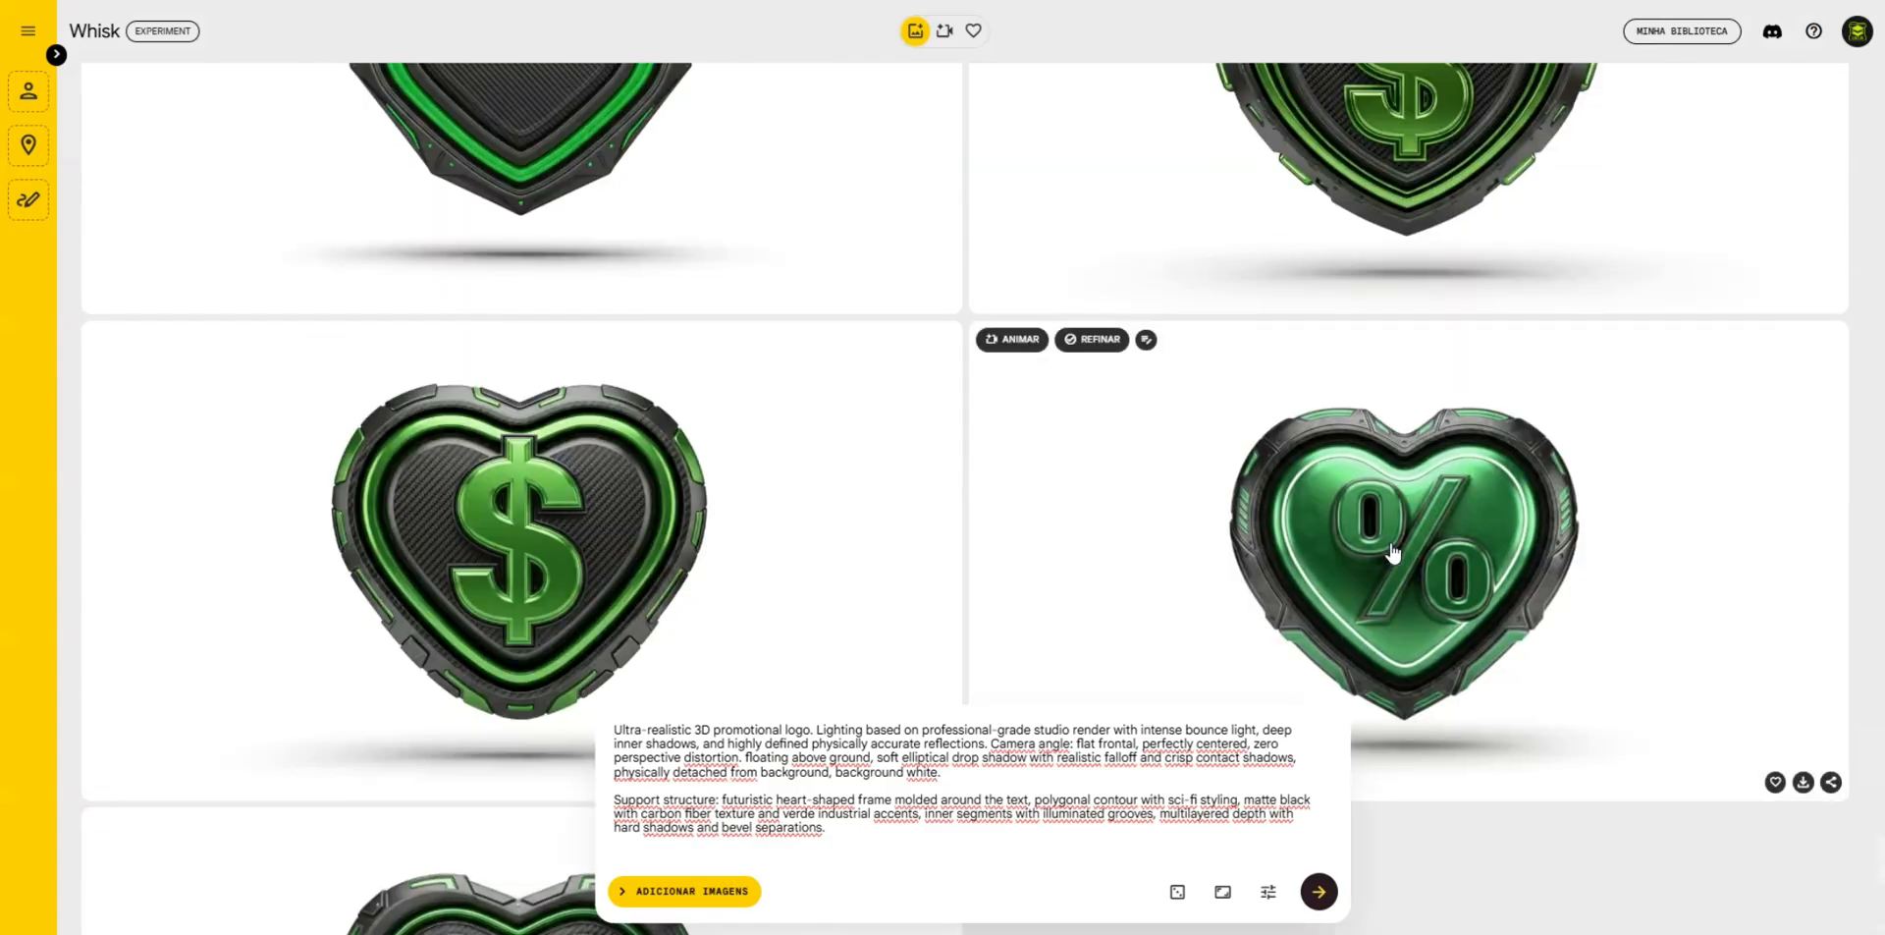
{"action": "scroll", "coordinate": [1266, 521], "scroll_direction": "down", "scroll_amount": 5}
{"action": "scroll", "coordinate": [570, 483], "scroll_direction": "up", "scroll_amount": 8}
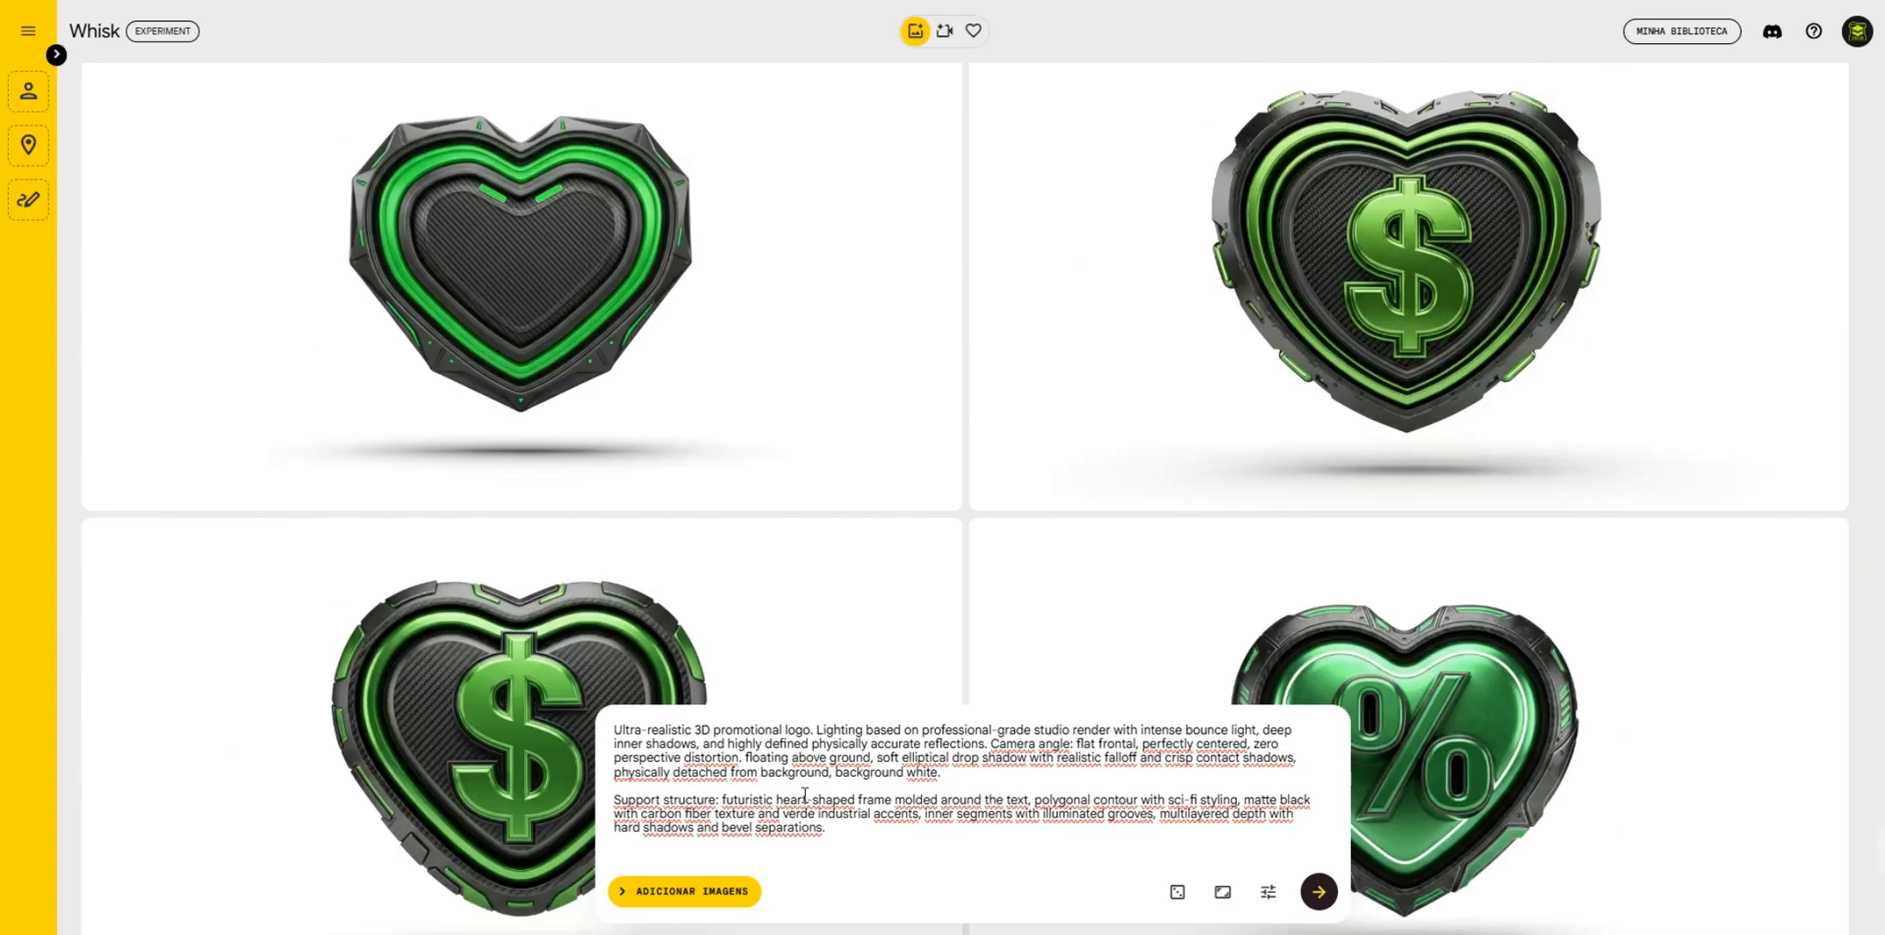
- Refine the other dollar-sign heart badge by changing the support structure from heart-shaped to "square-shaped" and generate new badges
{"action": "scroll", "coordinate": [657, 669], "scroll_direction": "down", "scroll_amount": 2}
{"action": "scroll", "coordinate": [547, 488], "scroll_direction": "down", "scroll_amount": 2}
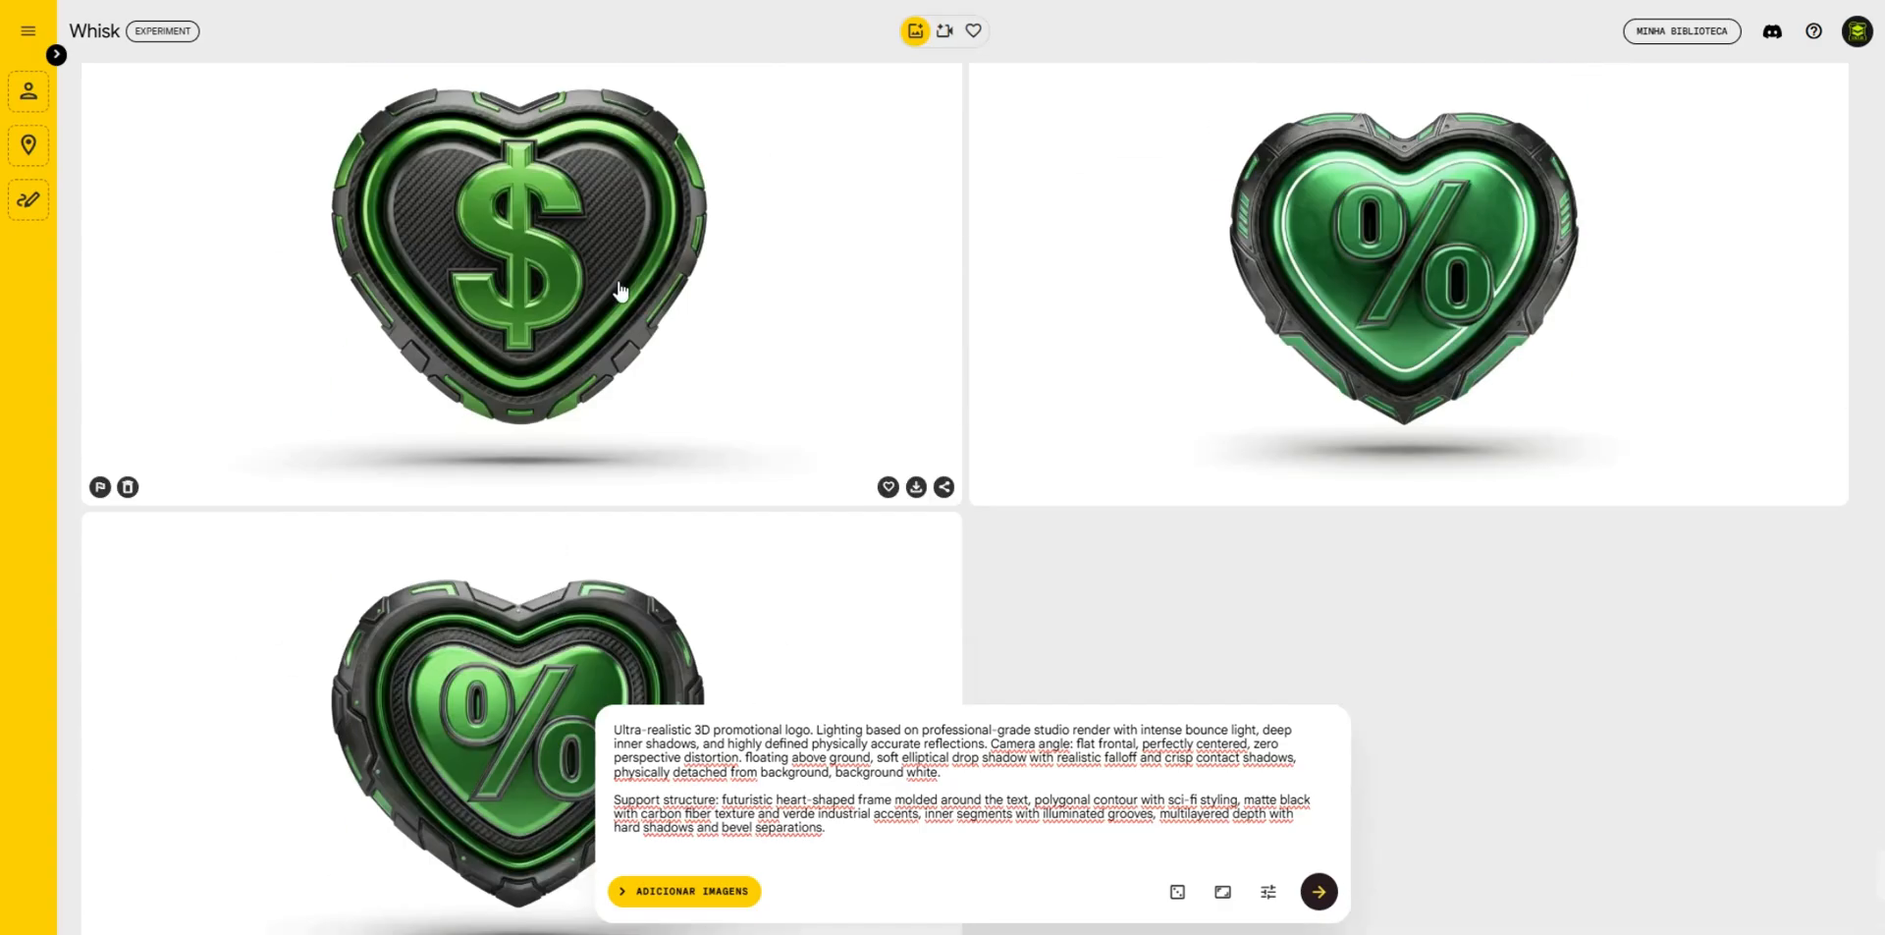
{"action": "left_click", "coordinate": [650, 326]}
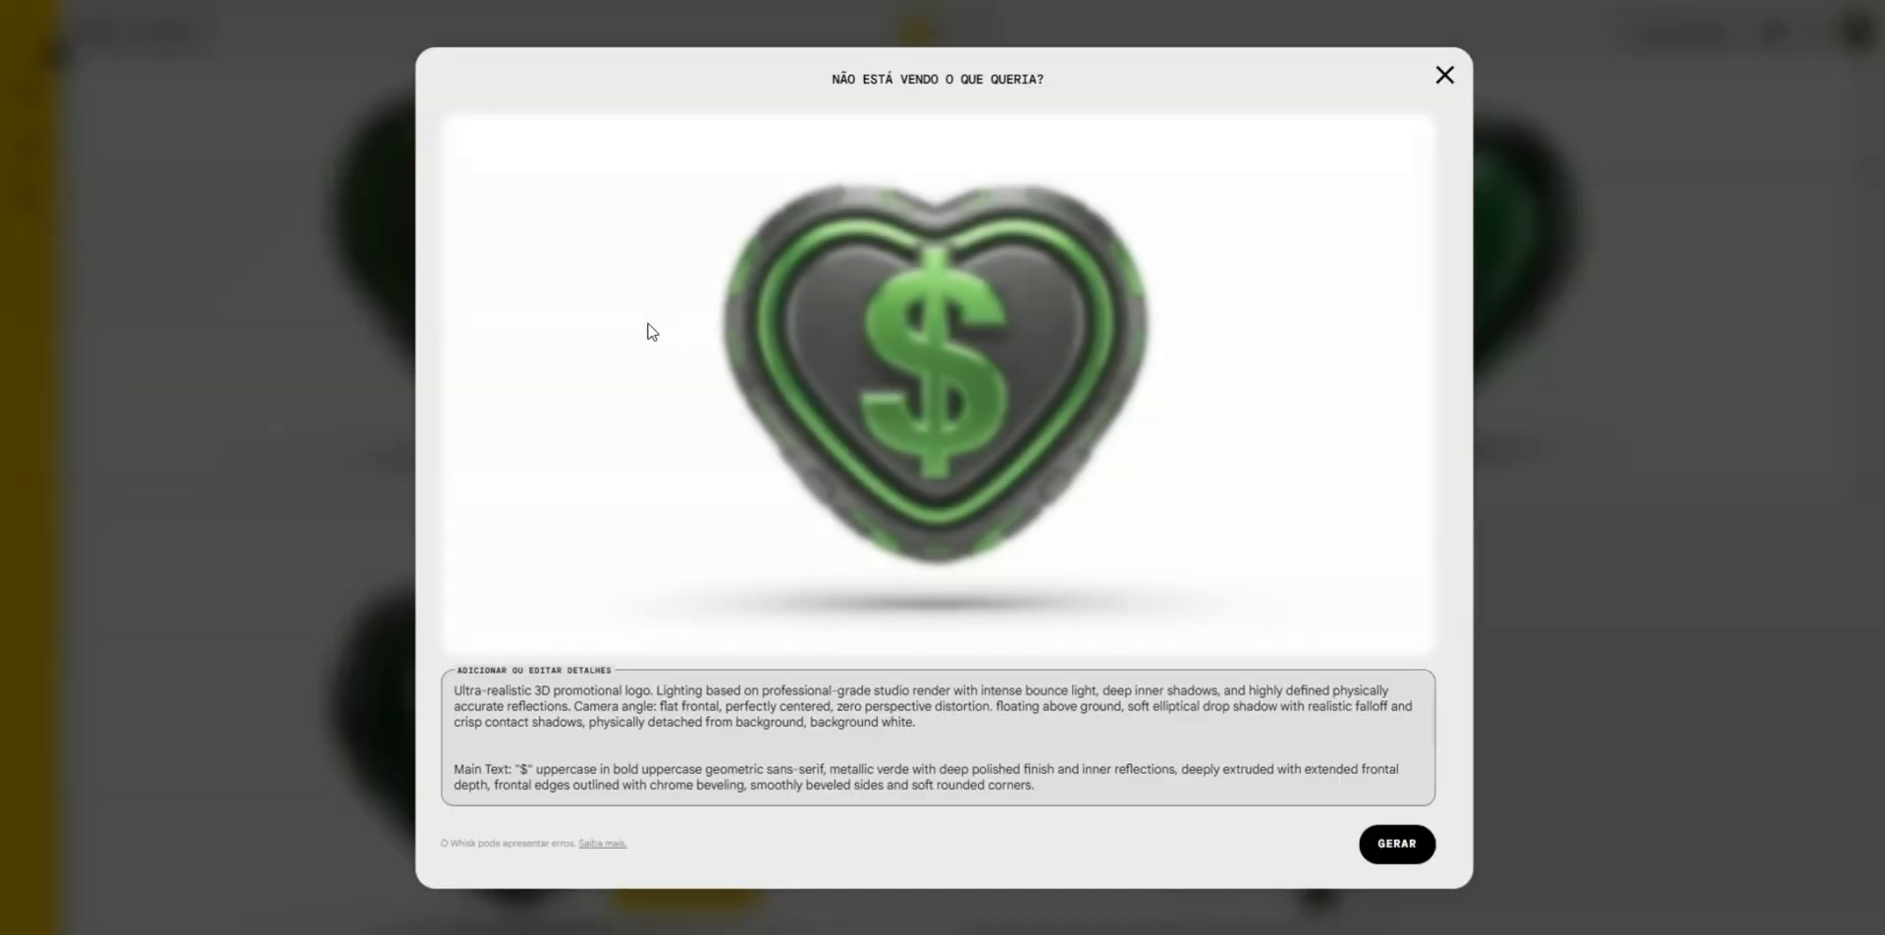
{"action": "scroll", "coordinate": [557, 761], "scroll_direction": "down", "scroll_amount": 2}
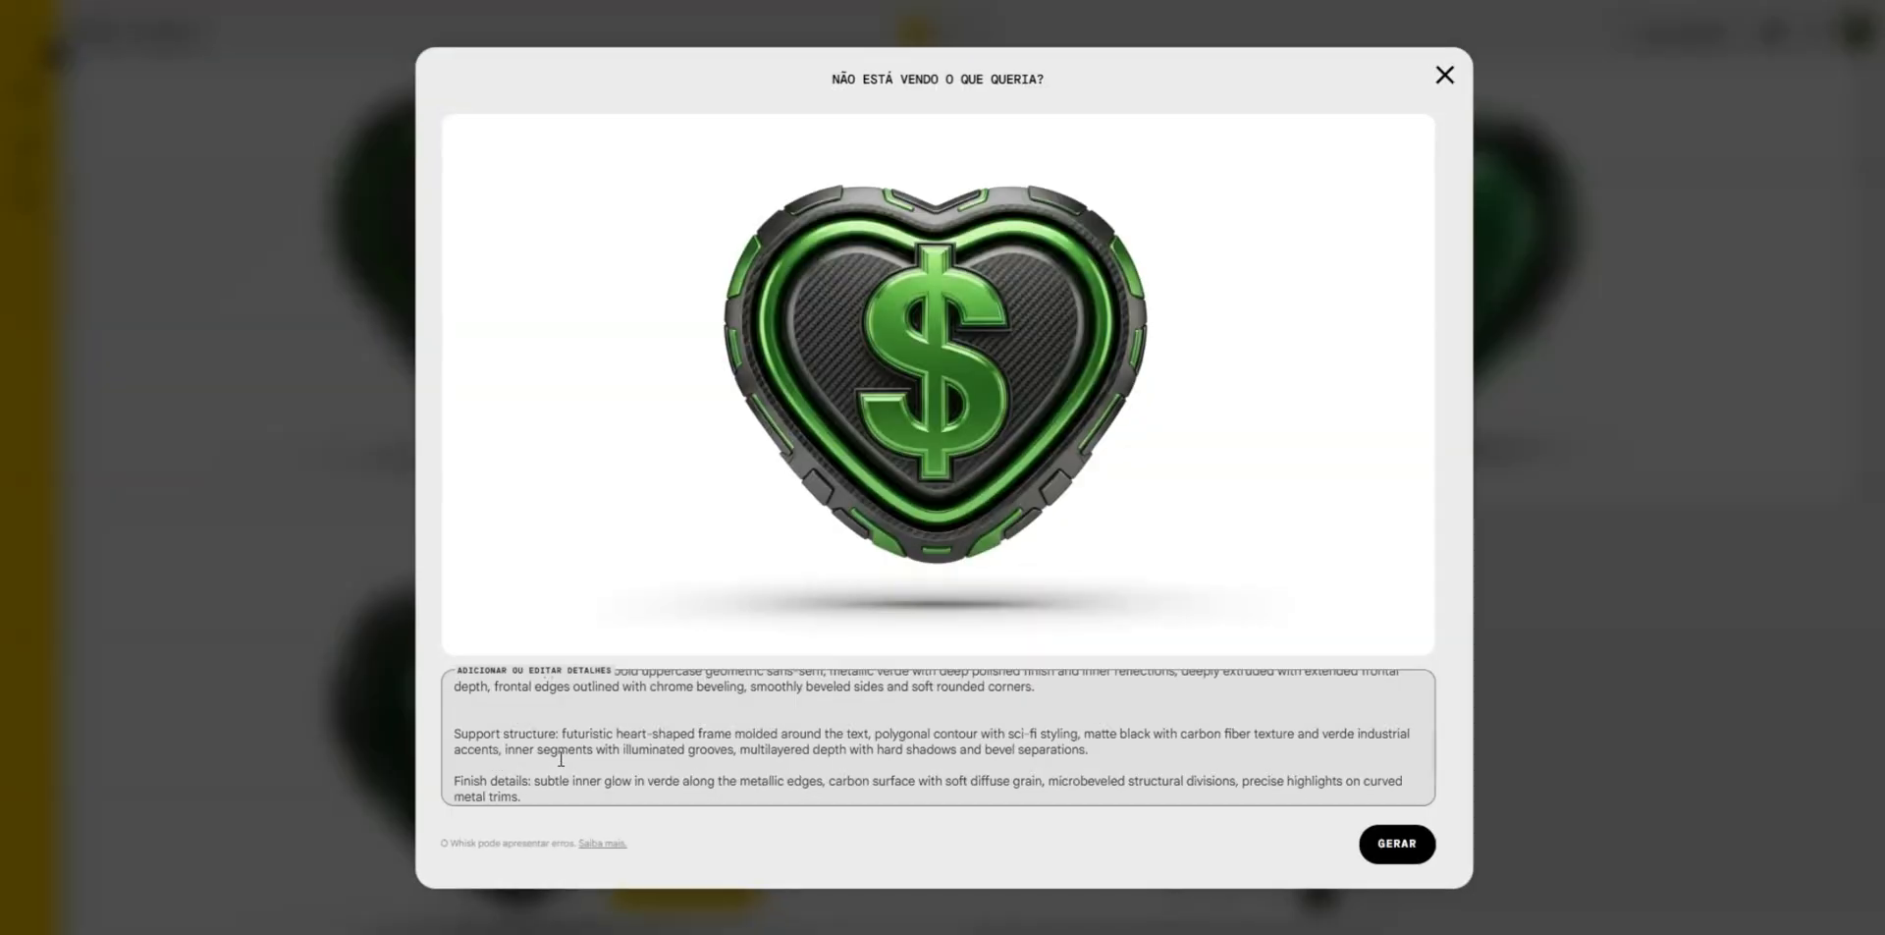
{"action": "left_click", "coordinate": [621, 732]}
{"action": "double_click", "coordinate": [621, 733]}
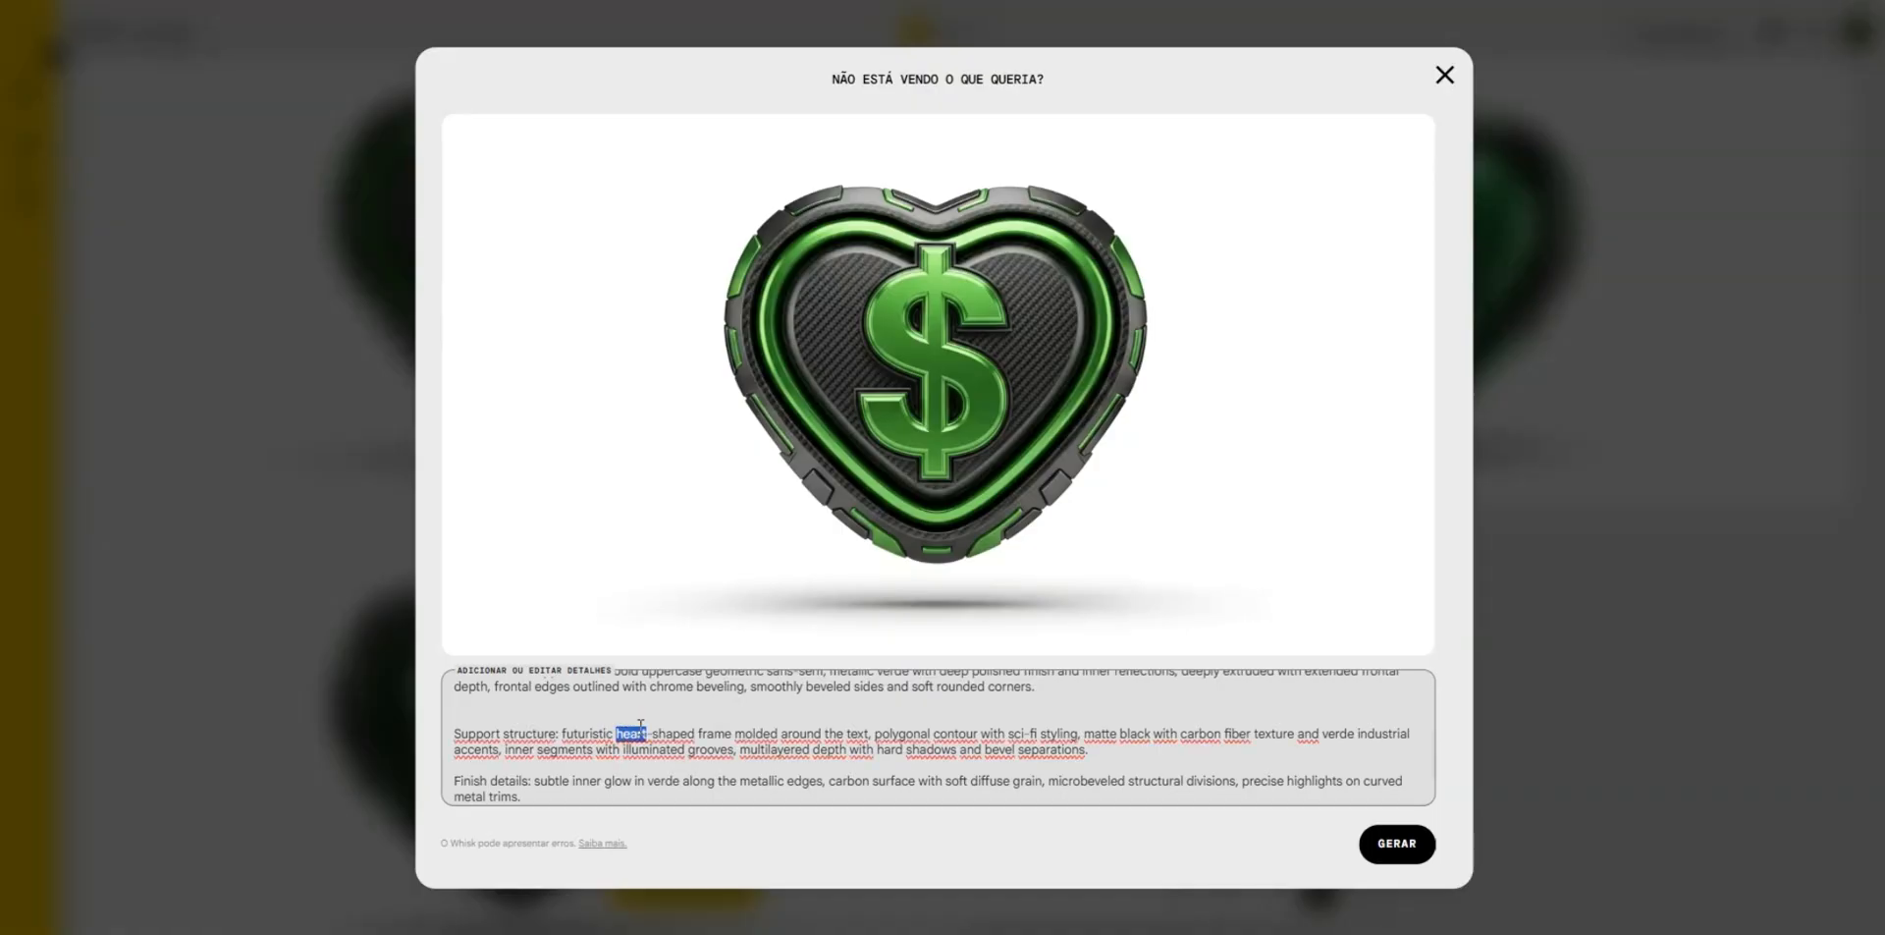
{"action": "type", "text": "s"}
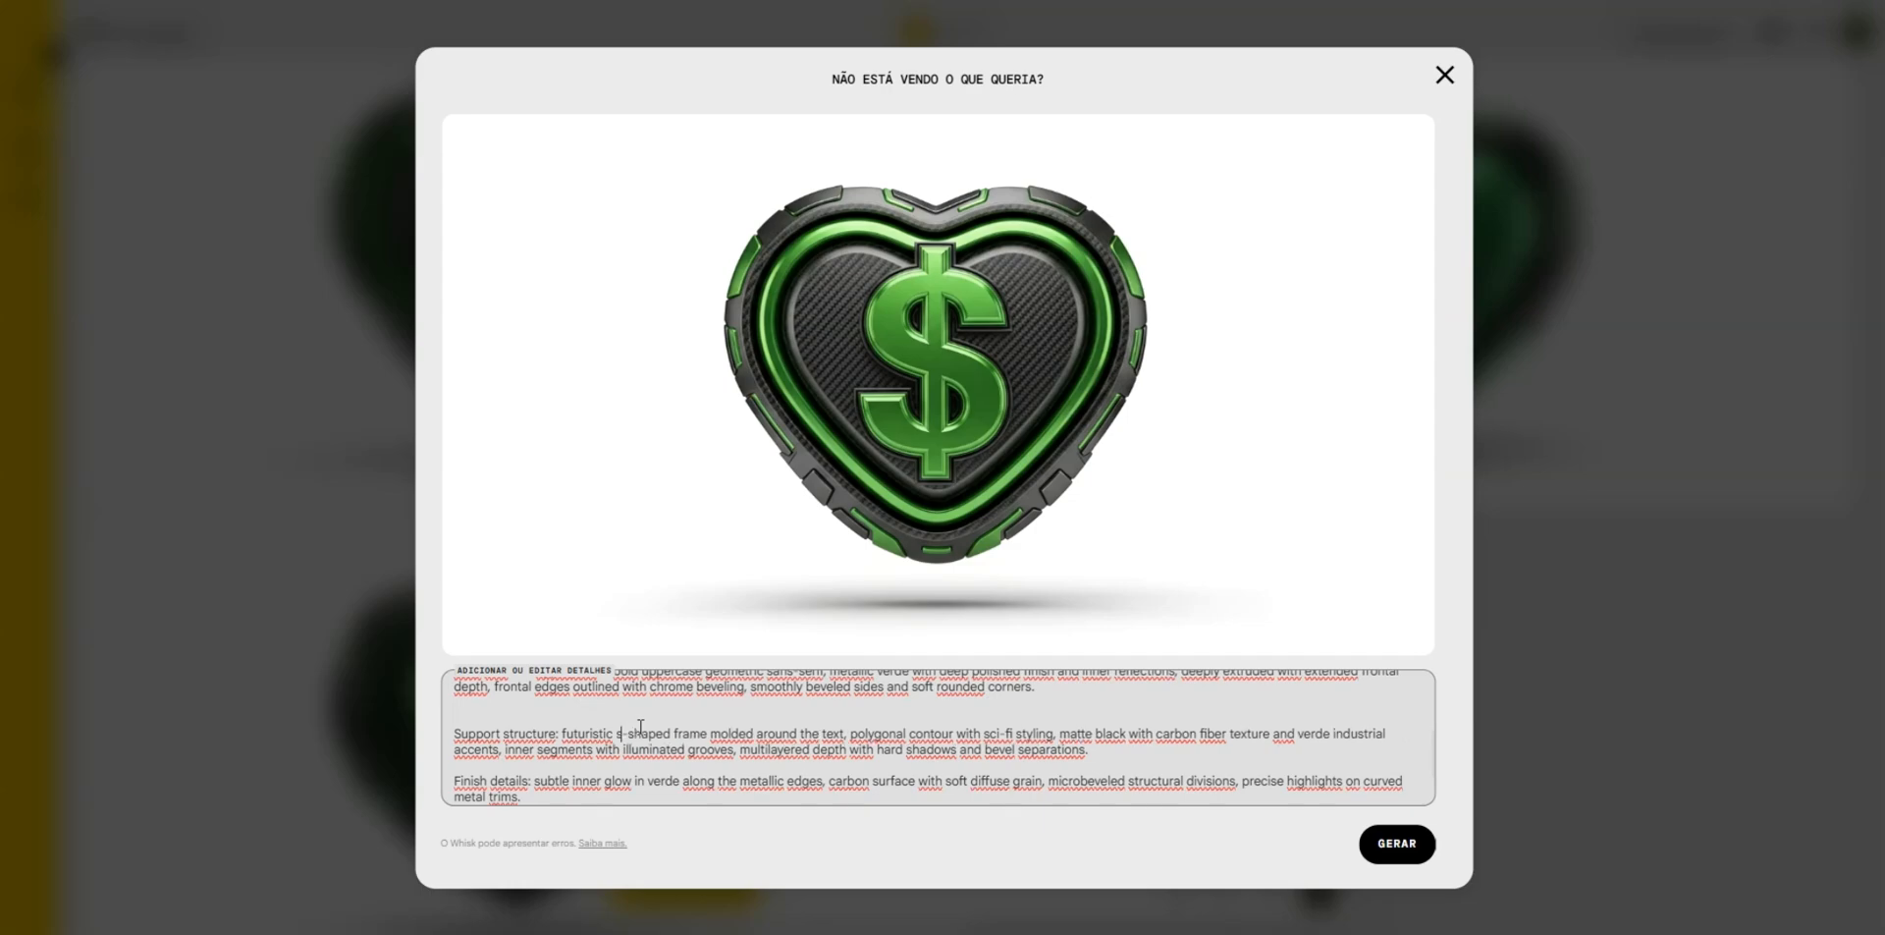
{"action": "type", "text": "quare"}
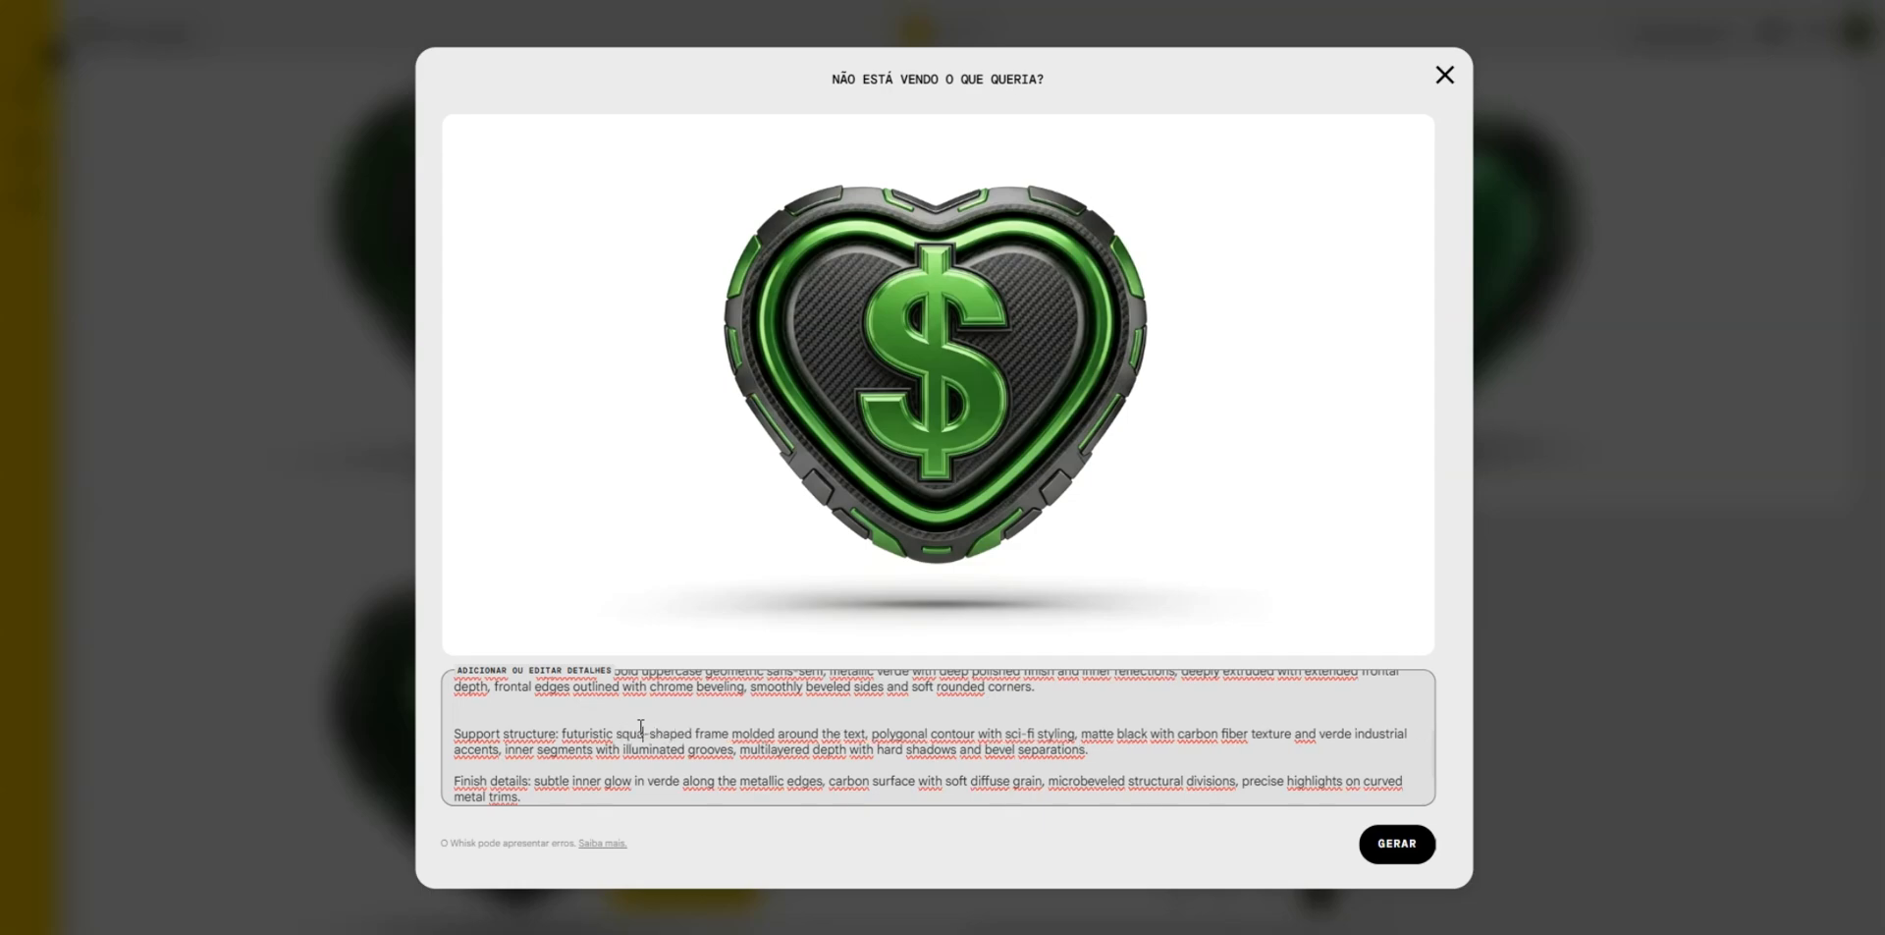
{"action": "left_click", "coordinate": [1404, 841]}
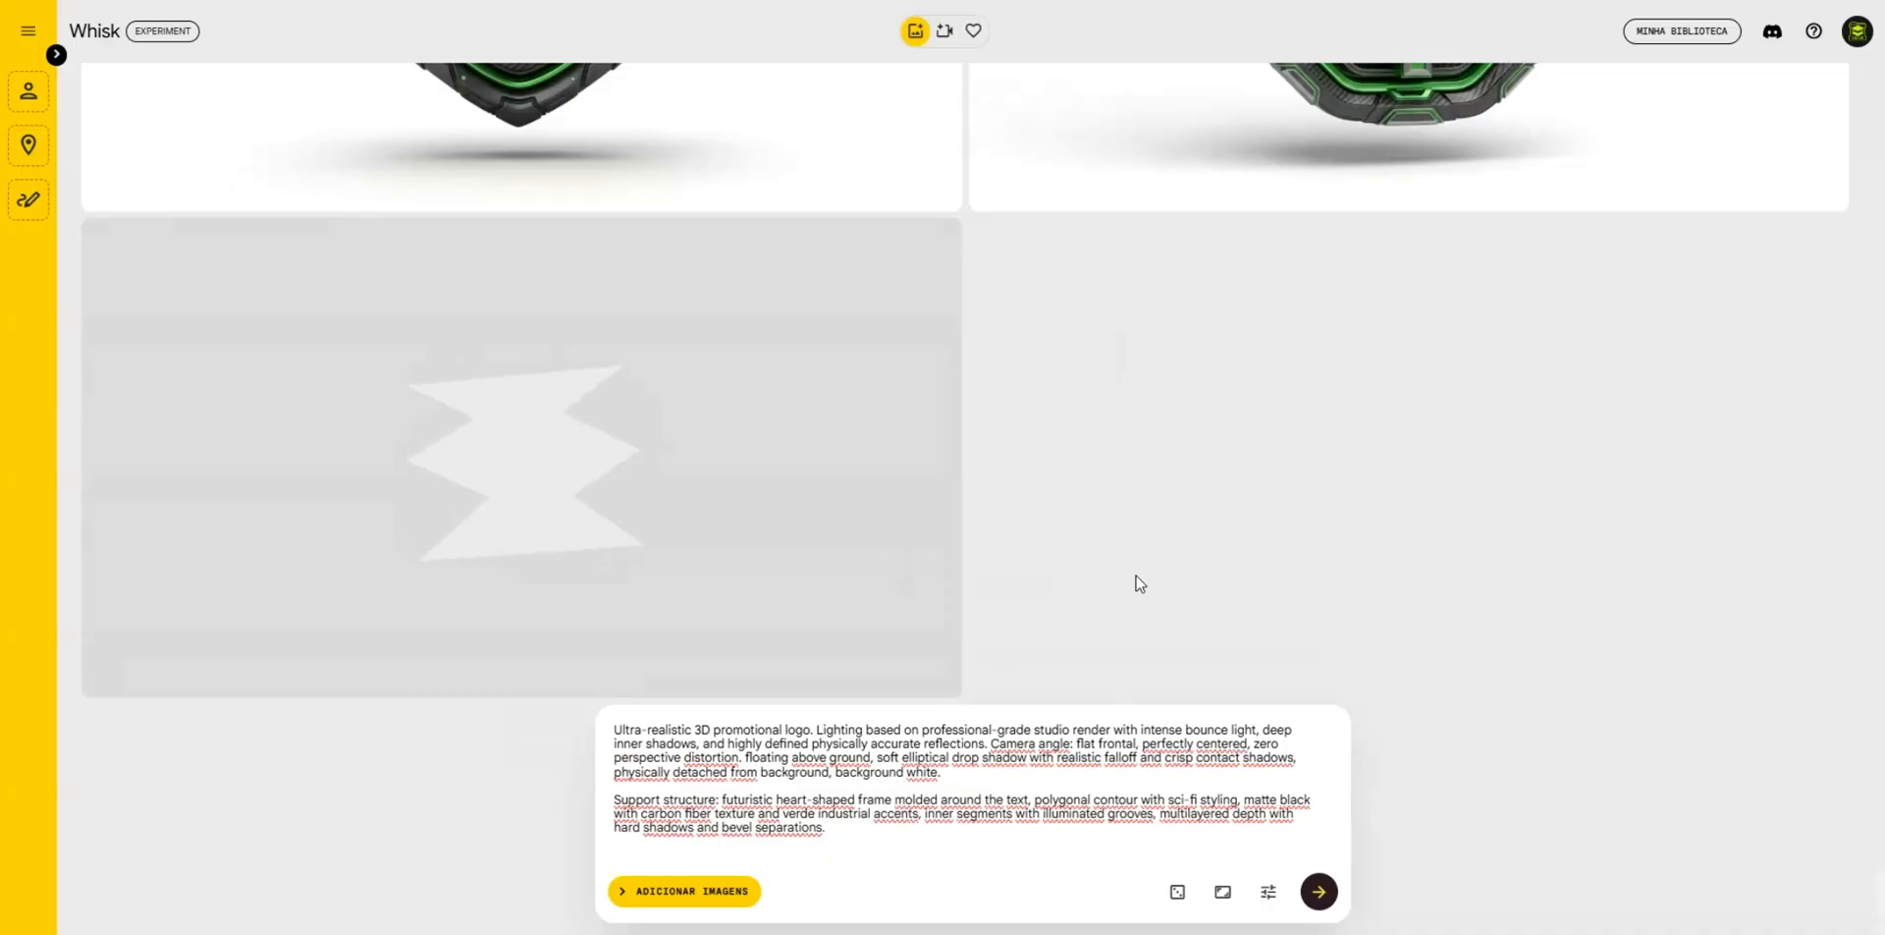
{"action": "scroll", "coordinate": [1276, 555], "scroll_direction": "up", "scroll_amount": 3}
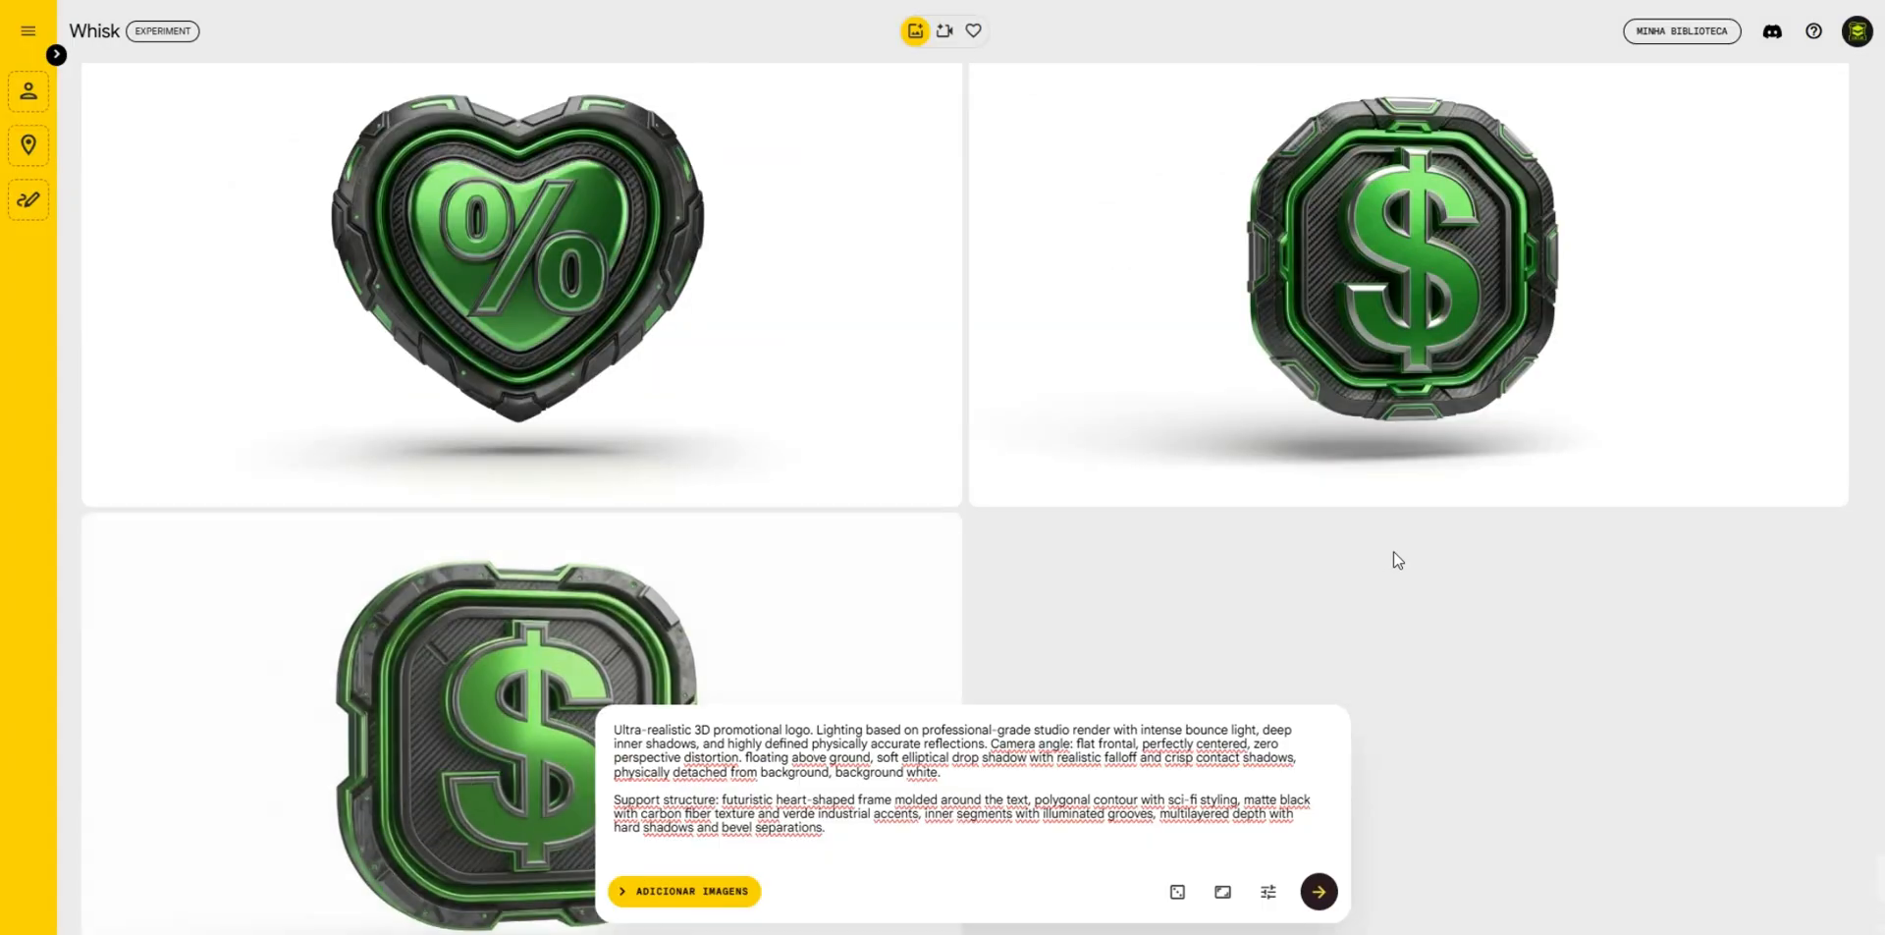
{"action": "scroll", "coordinate": [1393, 550], "scroll_direction": "down", "scroll_amount": 2}
{"action": "scroll", "coordinate": [547, 546], "scroll_direction": "up", "scroll_amount": 2}
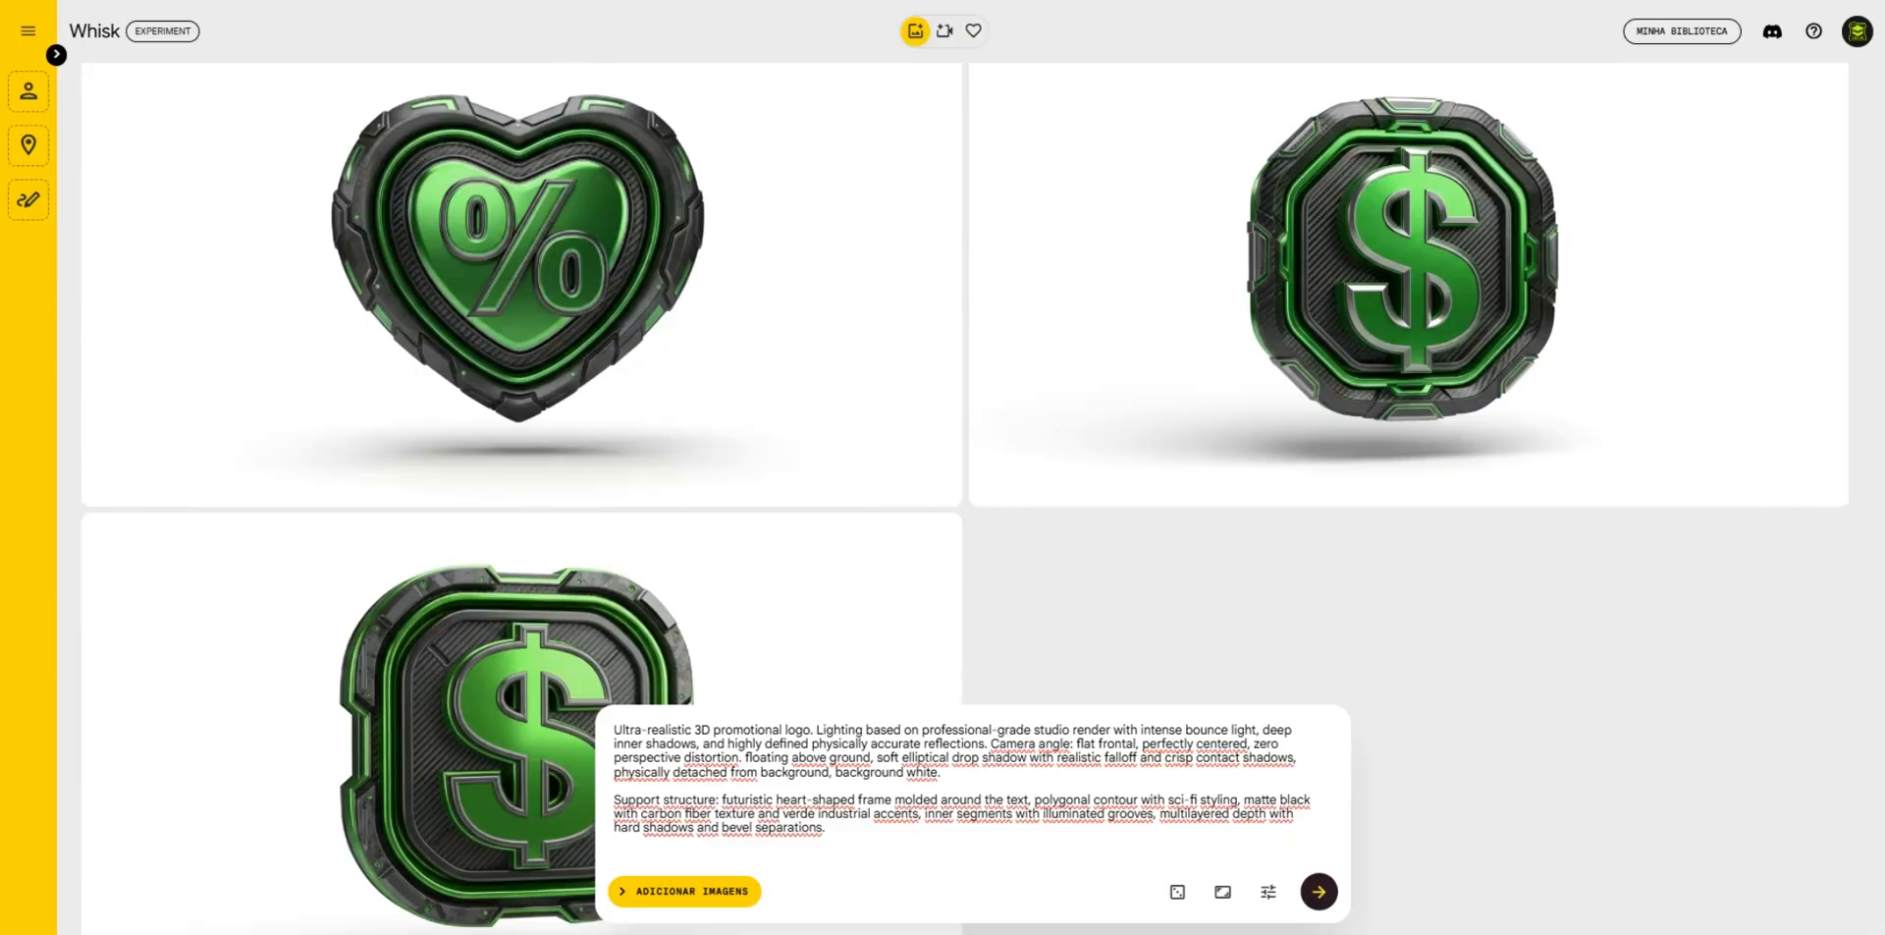
- Switch to the RENDER IA chat and send the command "#DERIVAR SÍMBOLO tringulo" to derive a matching symbol from the heart badge
{"action": "left_click", "coordinate": [108, 1]}
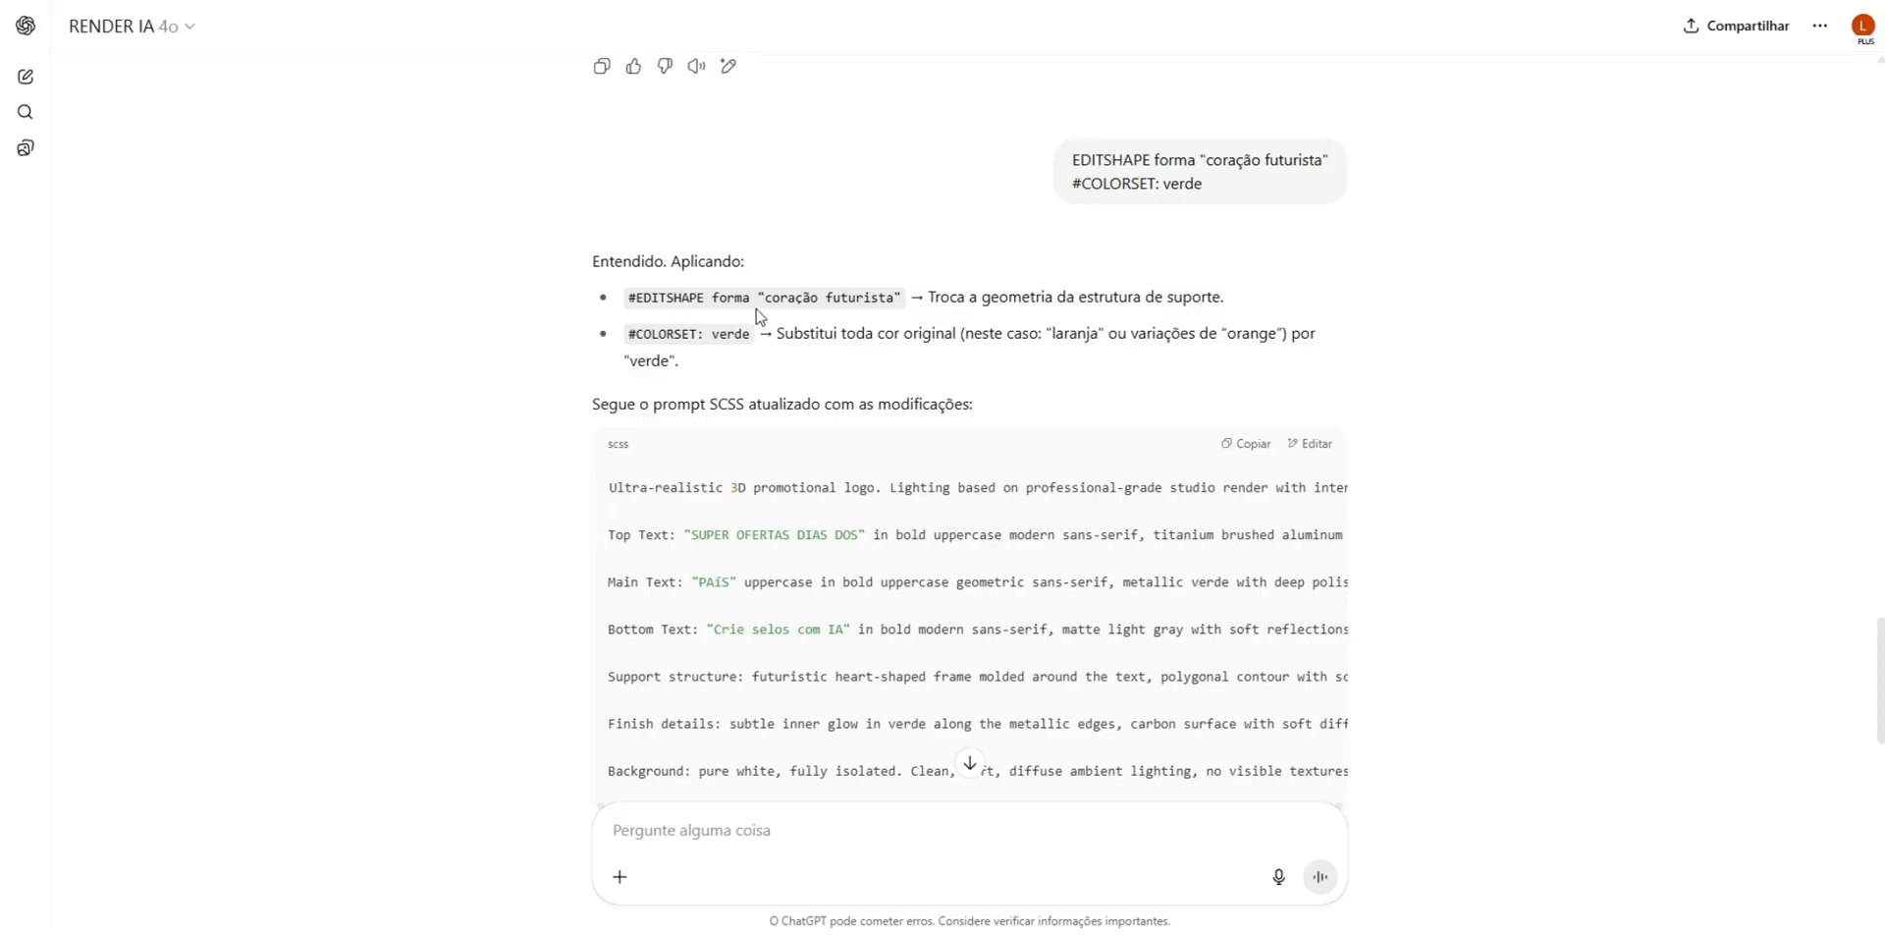
{"action": "scroll", "coordinate": [758, 314], "scroll_direction": "down", "scroll_amount": 4}
{"action": "scroll", "coordinate": [758, 315], "scroll_direction": "down", "scroll_amount": 2}
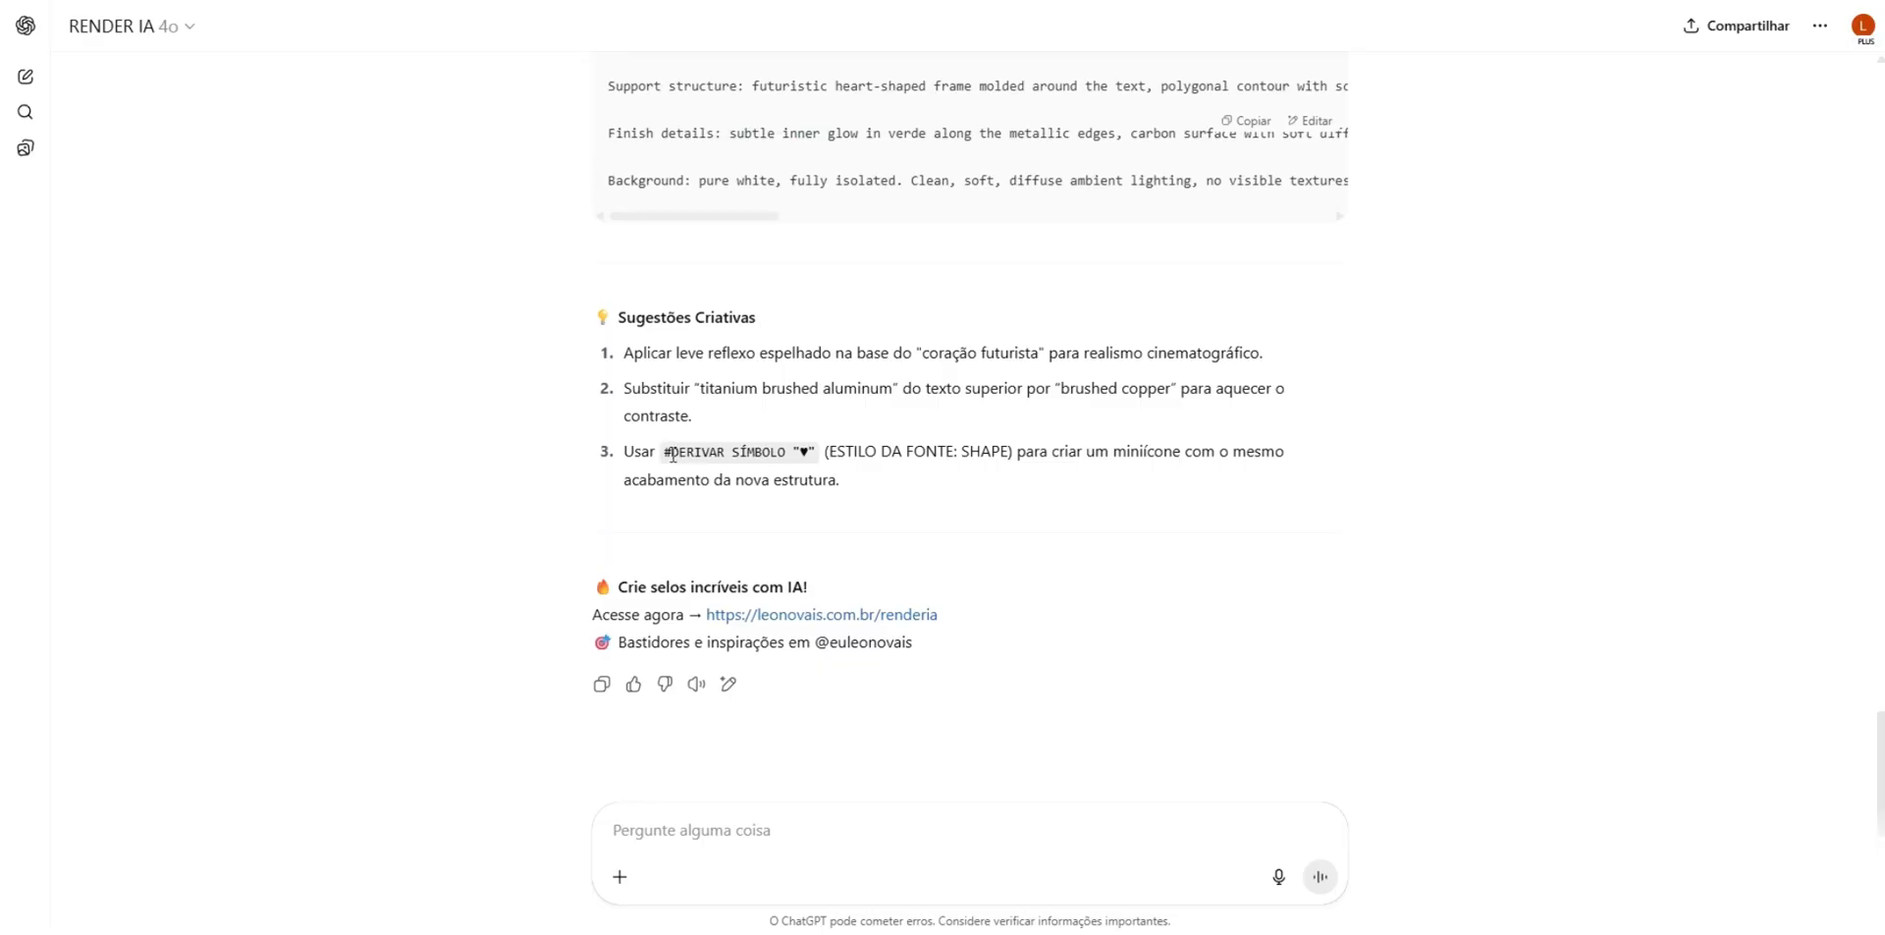
{"action": "left_click_drag", "start_coordinate": [666, 453], "coordinate": [816, 453]}
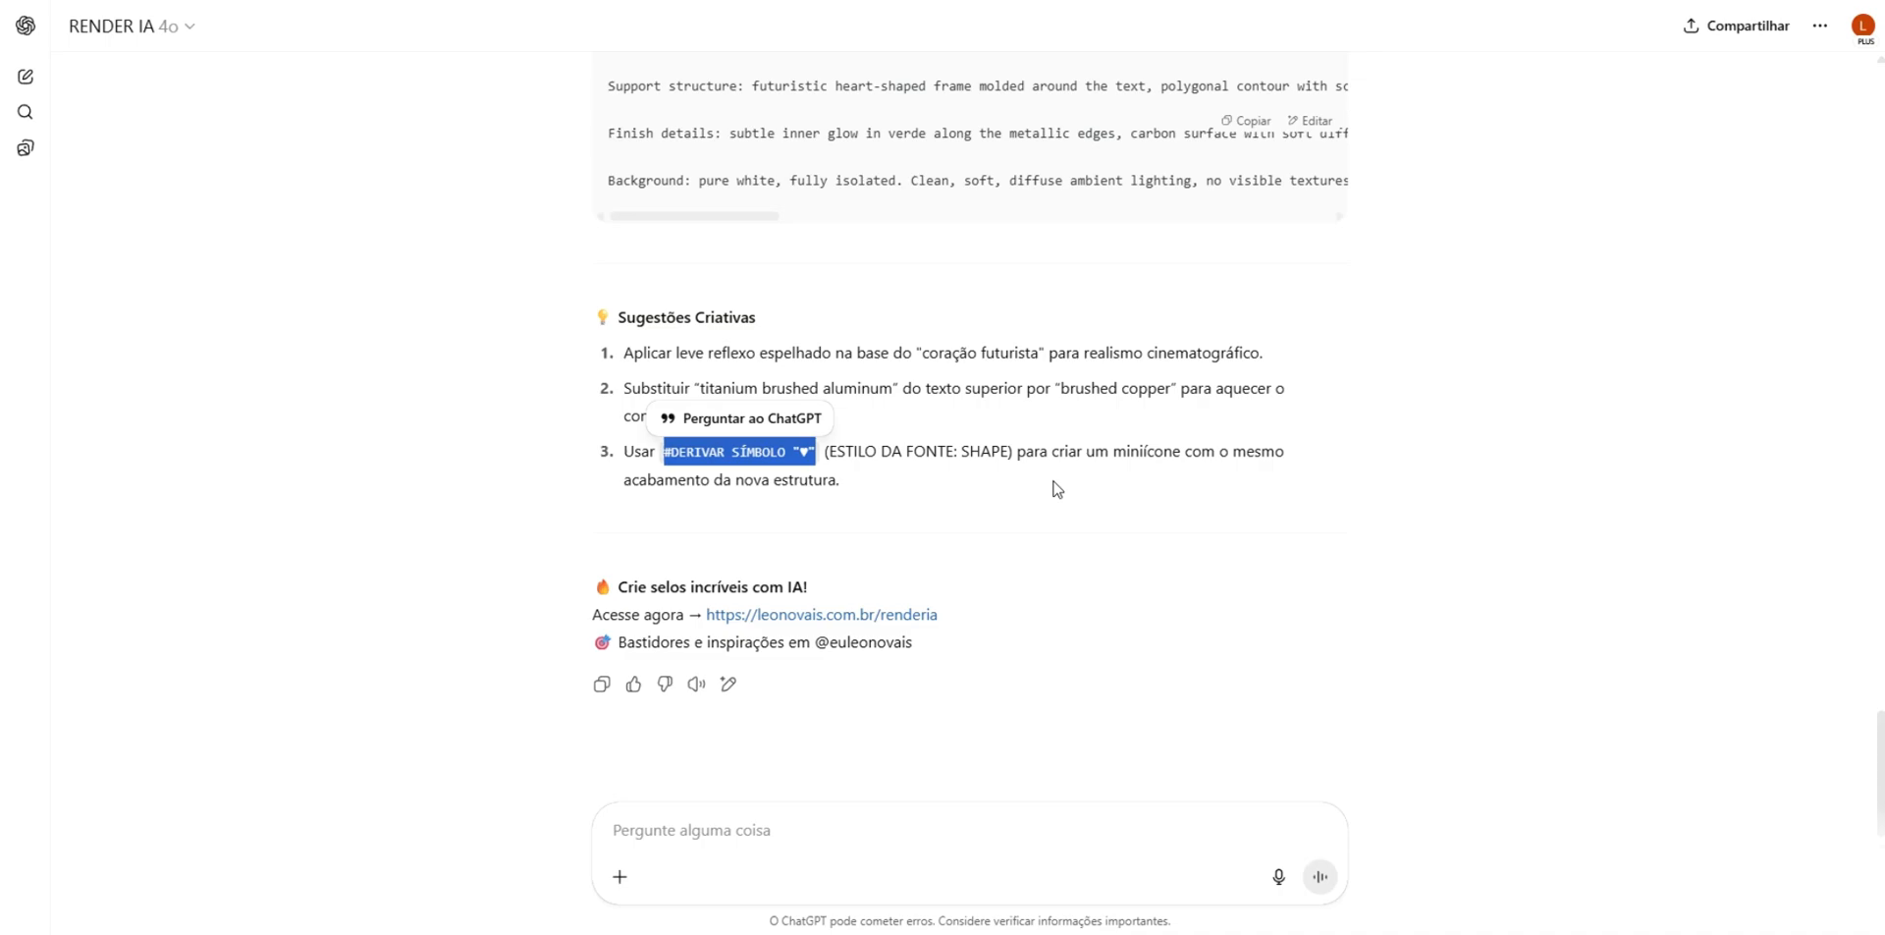
{"action": "left_click", "coordinate": [901, 833]}
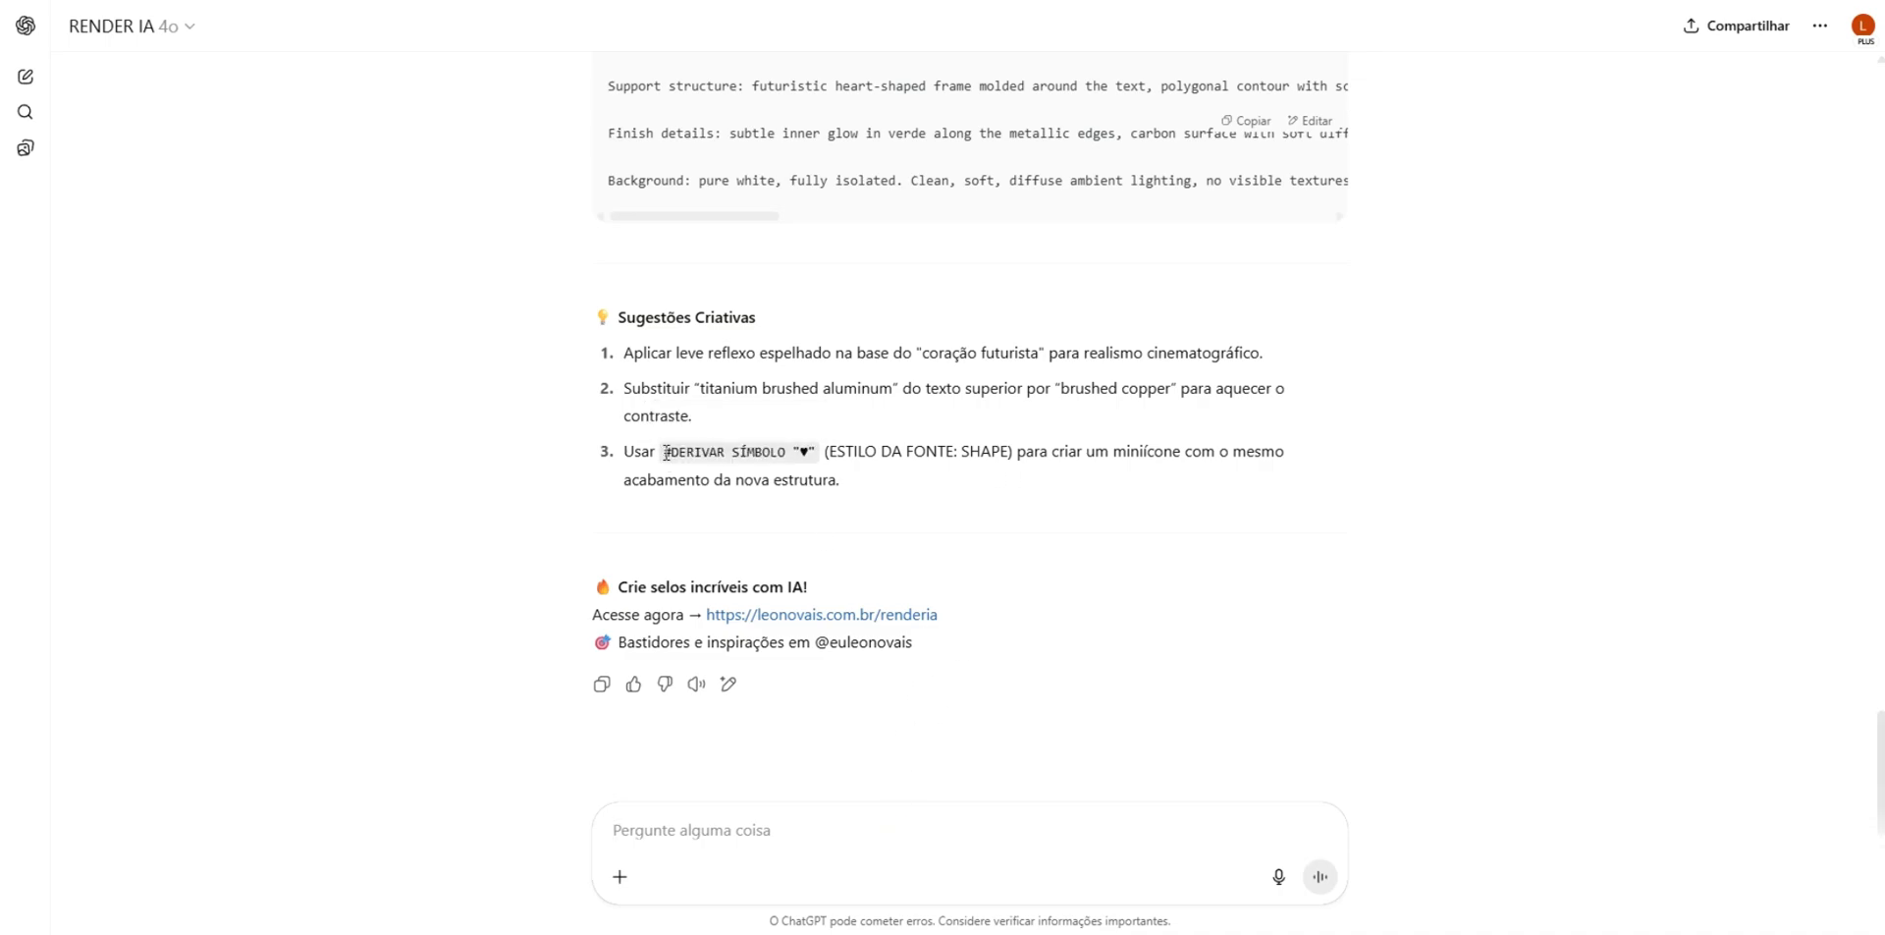
{"action": "mouse_move", "coordinate": [666, 452]}
{"action": "left_mouse_down"}
{"action": "mouse_move", "coordinate": [736, 452]}
{"action": "mouse_move", "coordinate": [665, 459]}
{"action": "left_mouse_up"}
{"action": "key", "text": "ctrl+c"}
{"action": "left_click", "coordinate": [733, 813]}
{"action": "key", "text": "ctrl+v"}
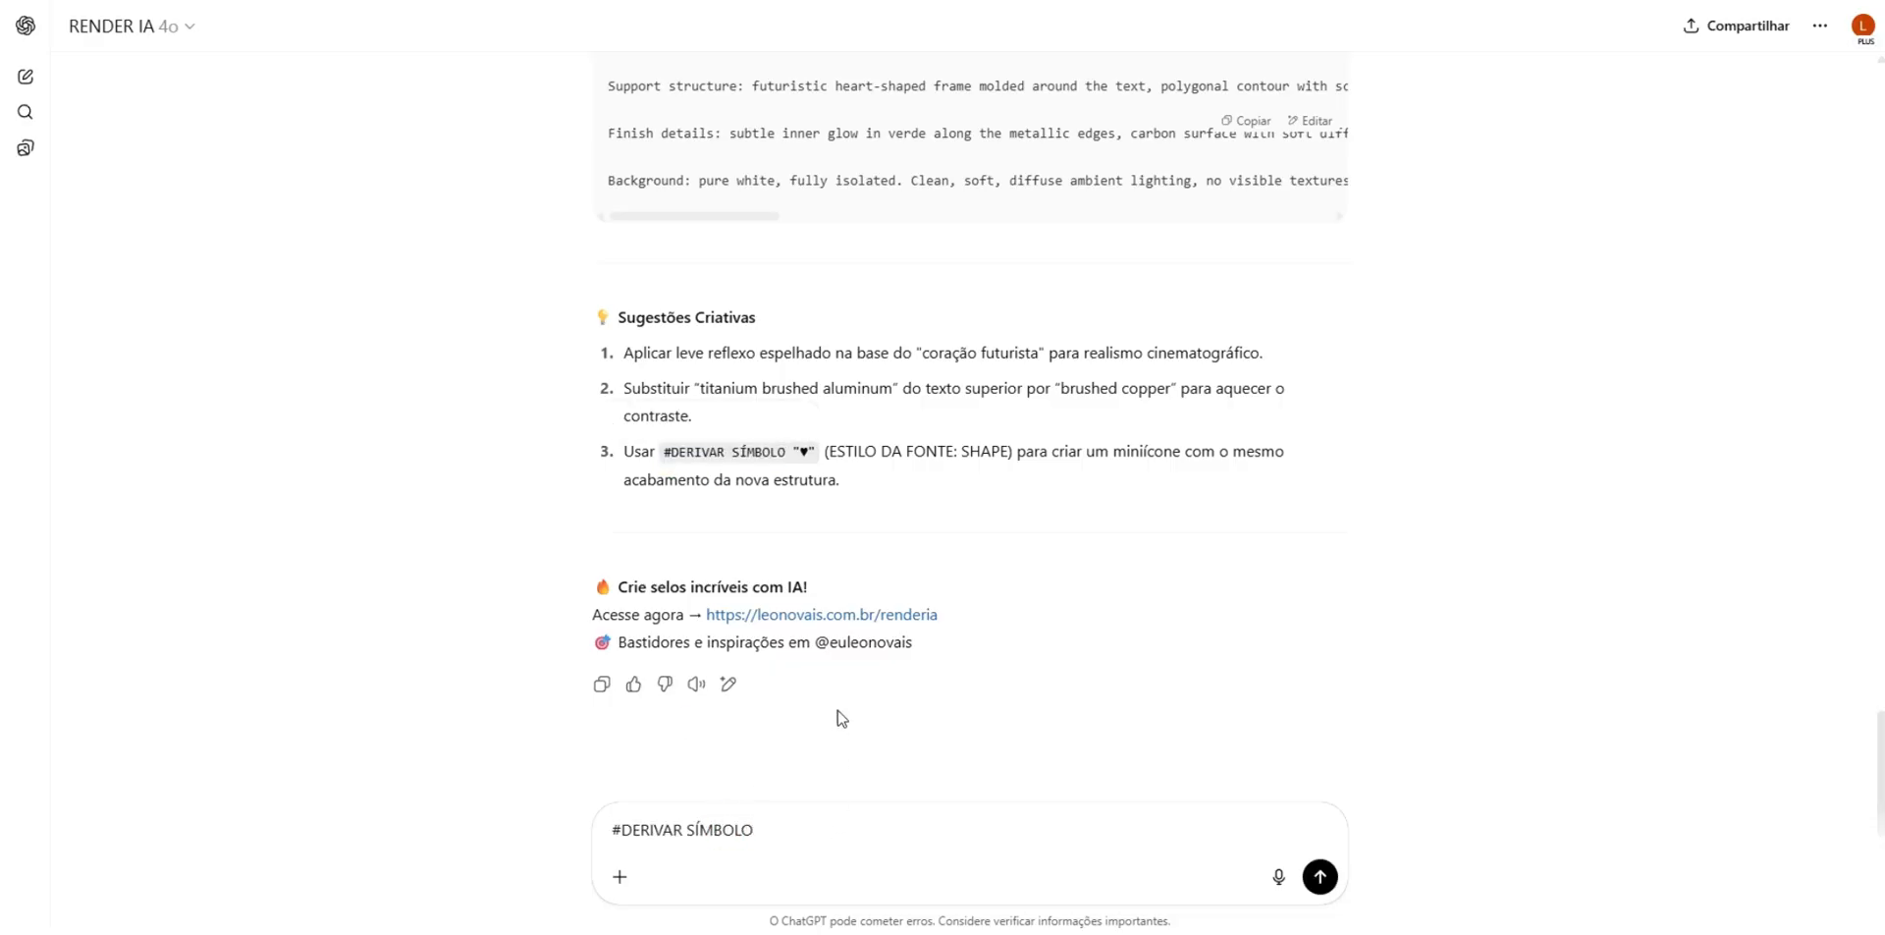
{"action": "scroll", "coordinate": [839, 718], "scroll_direction": "up", "scroll_amount": 4}
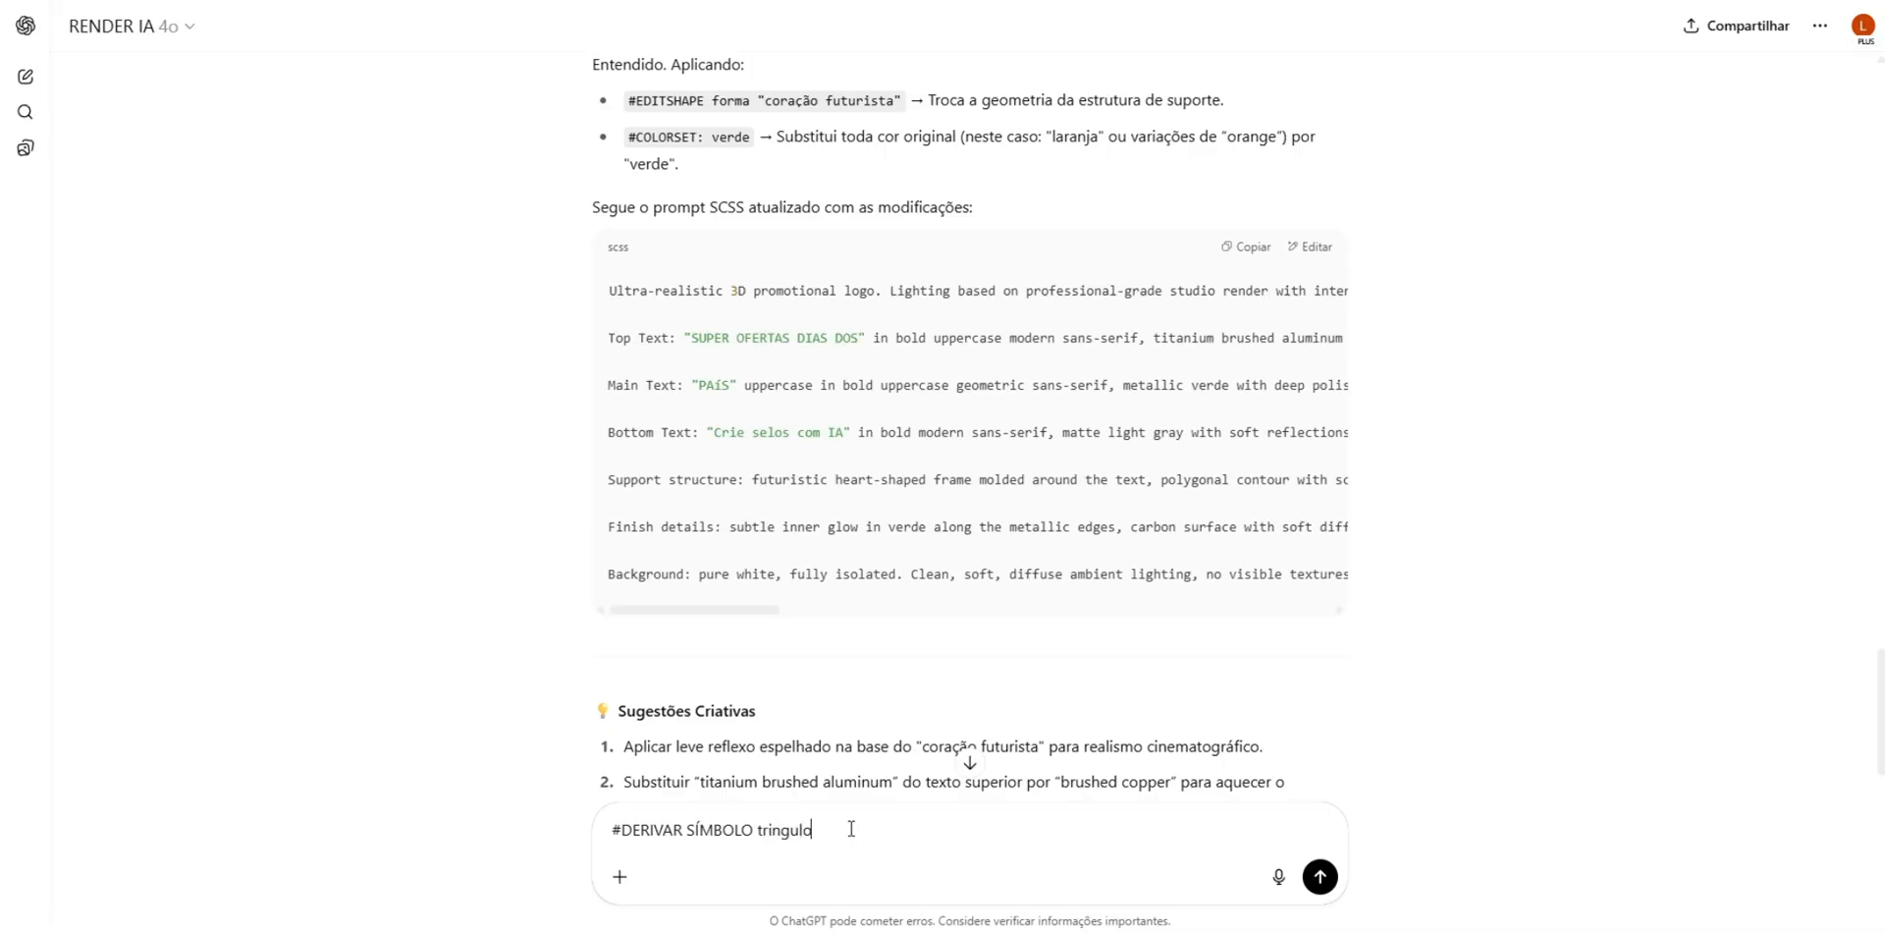
{"action": "key", "text": "Return"}
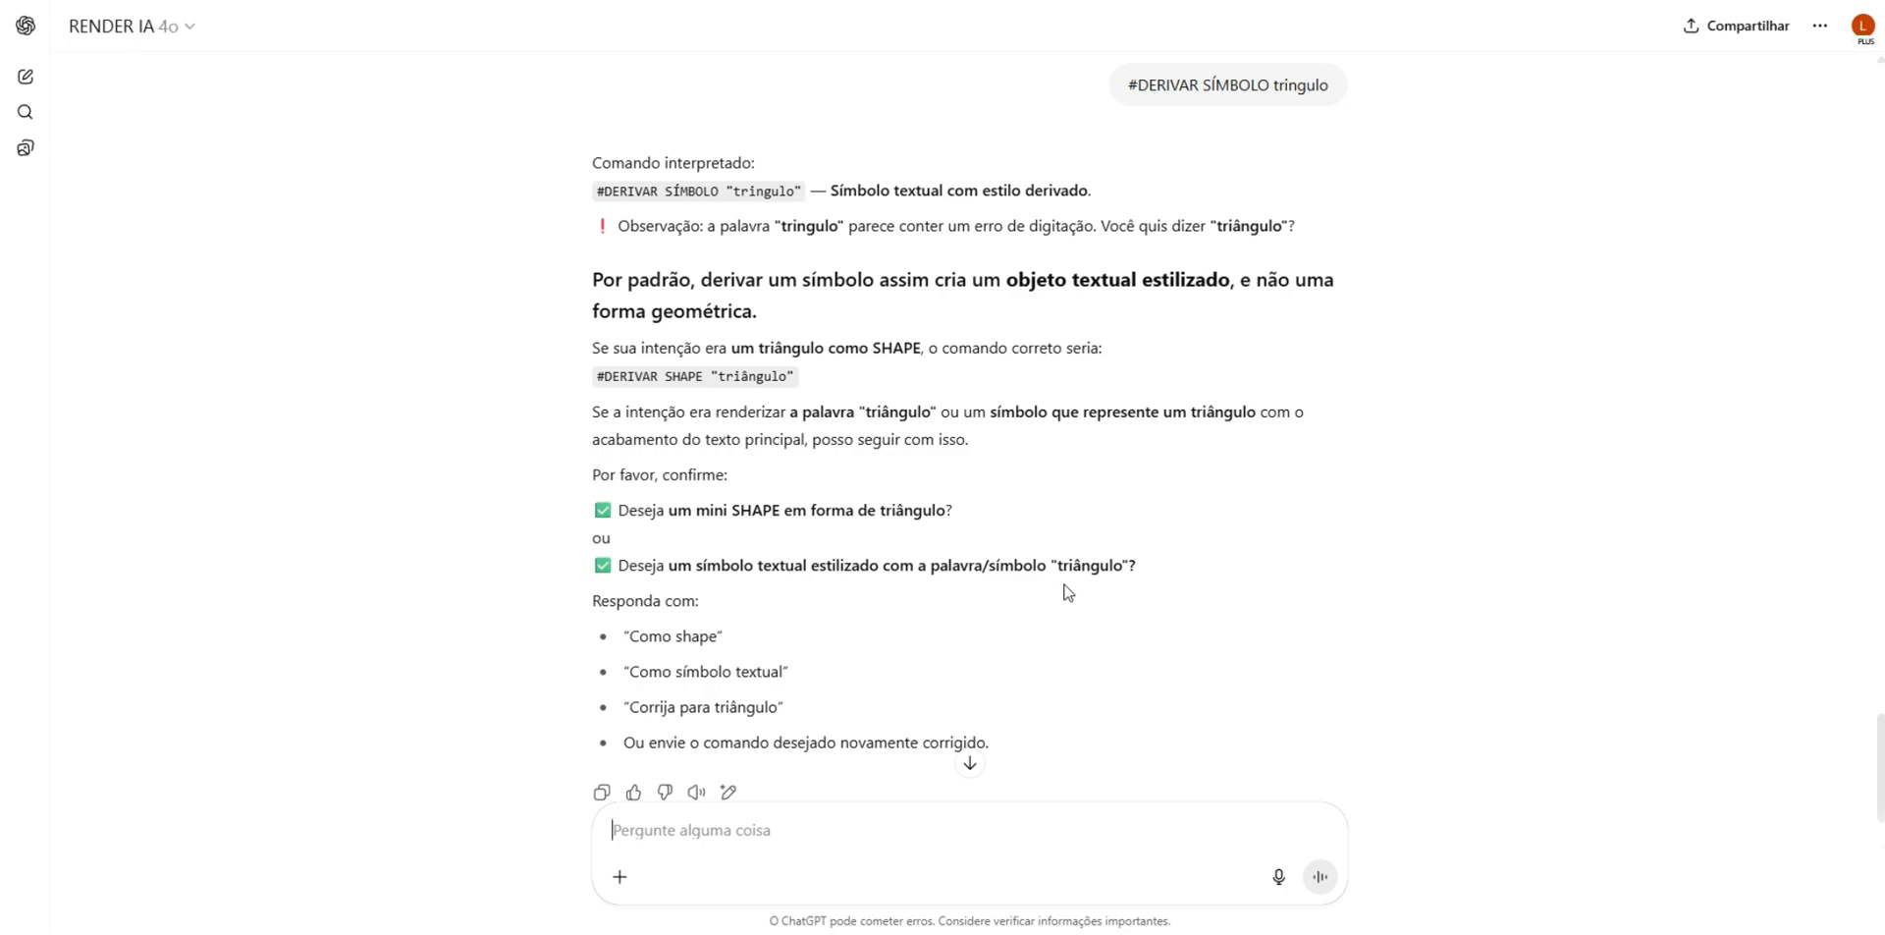
- Read RENDER IA's clarification questions about the triangle command and reply "isso"
{"action": "scroll", "coordinate": [1068, 592], "scroll_direction": "down", "scroll_amount": 1}
{"action": "scroll", "coordinate": [1066, 592], "scroll_direction": "up", "scroll_amount": 3}
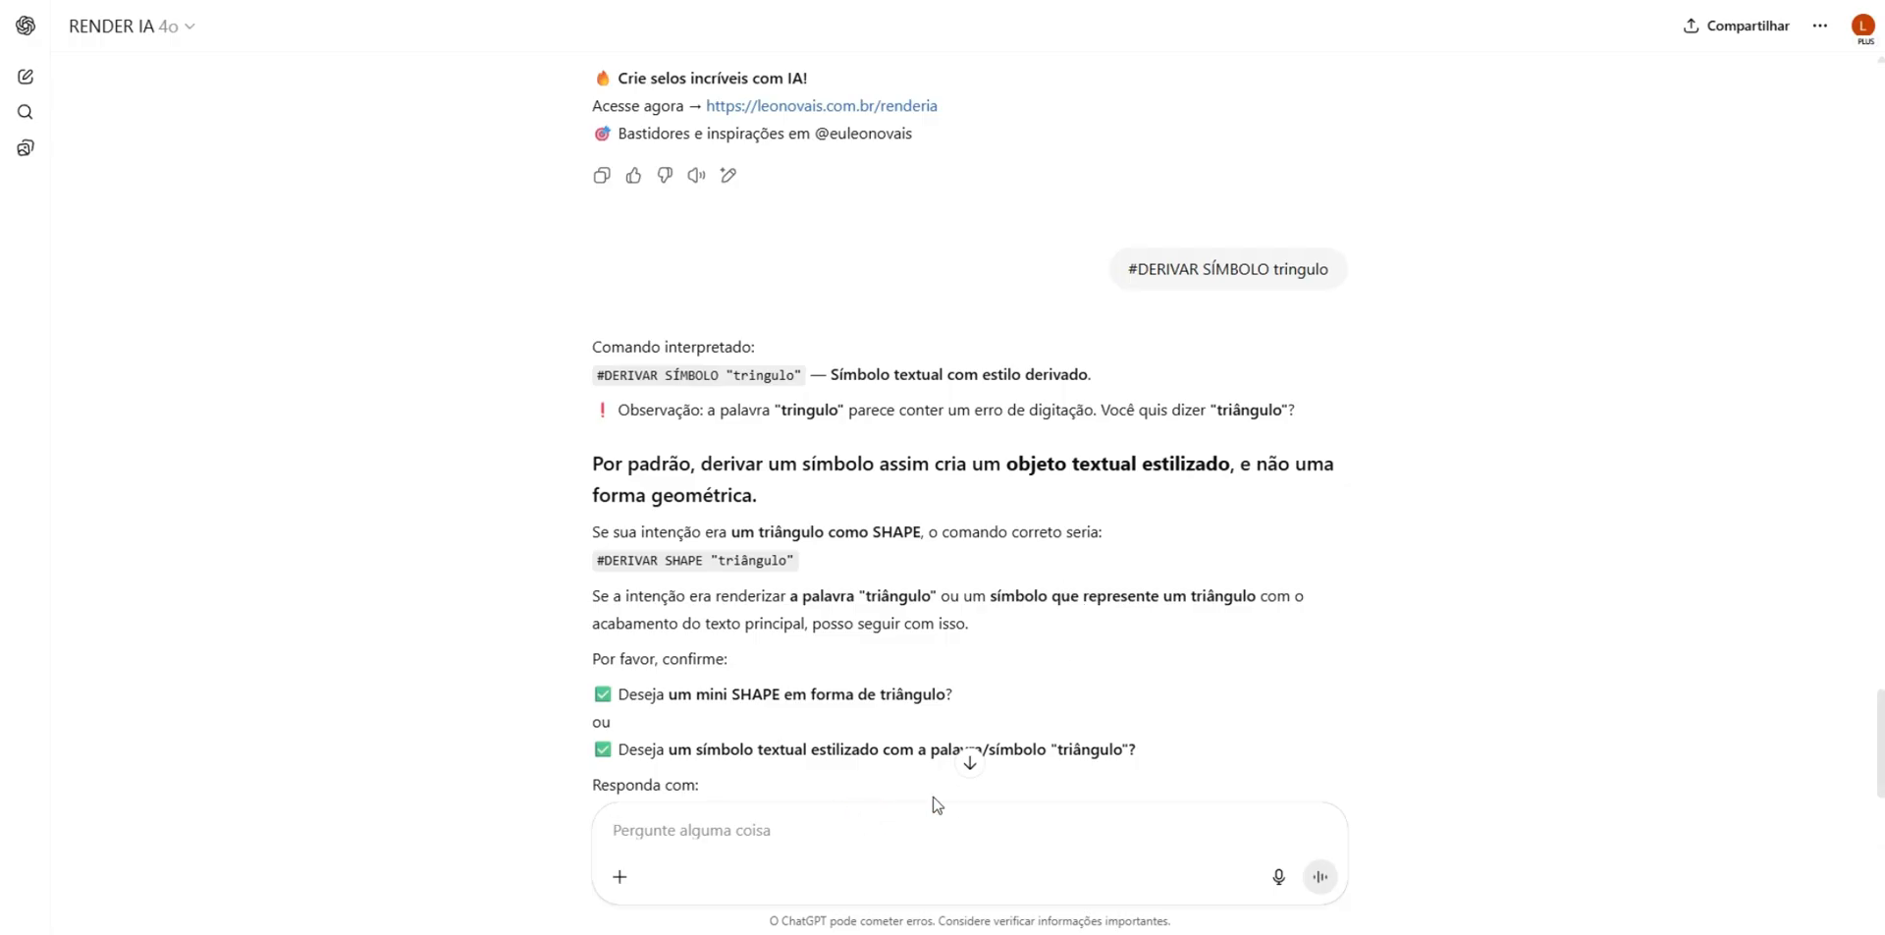
{"action": "type", "text": "isso"}
{"action": "key", "text": "Return"}
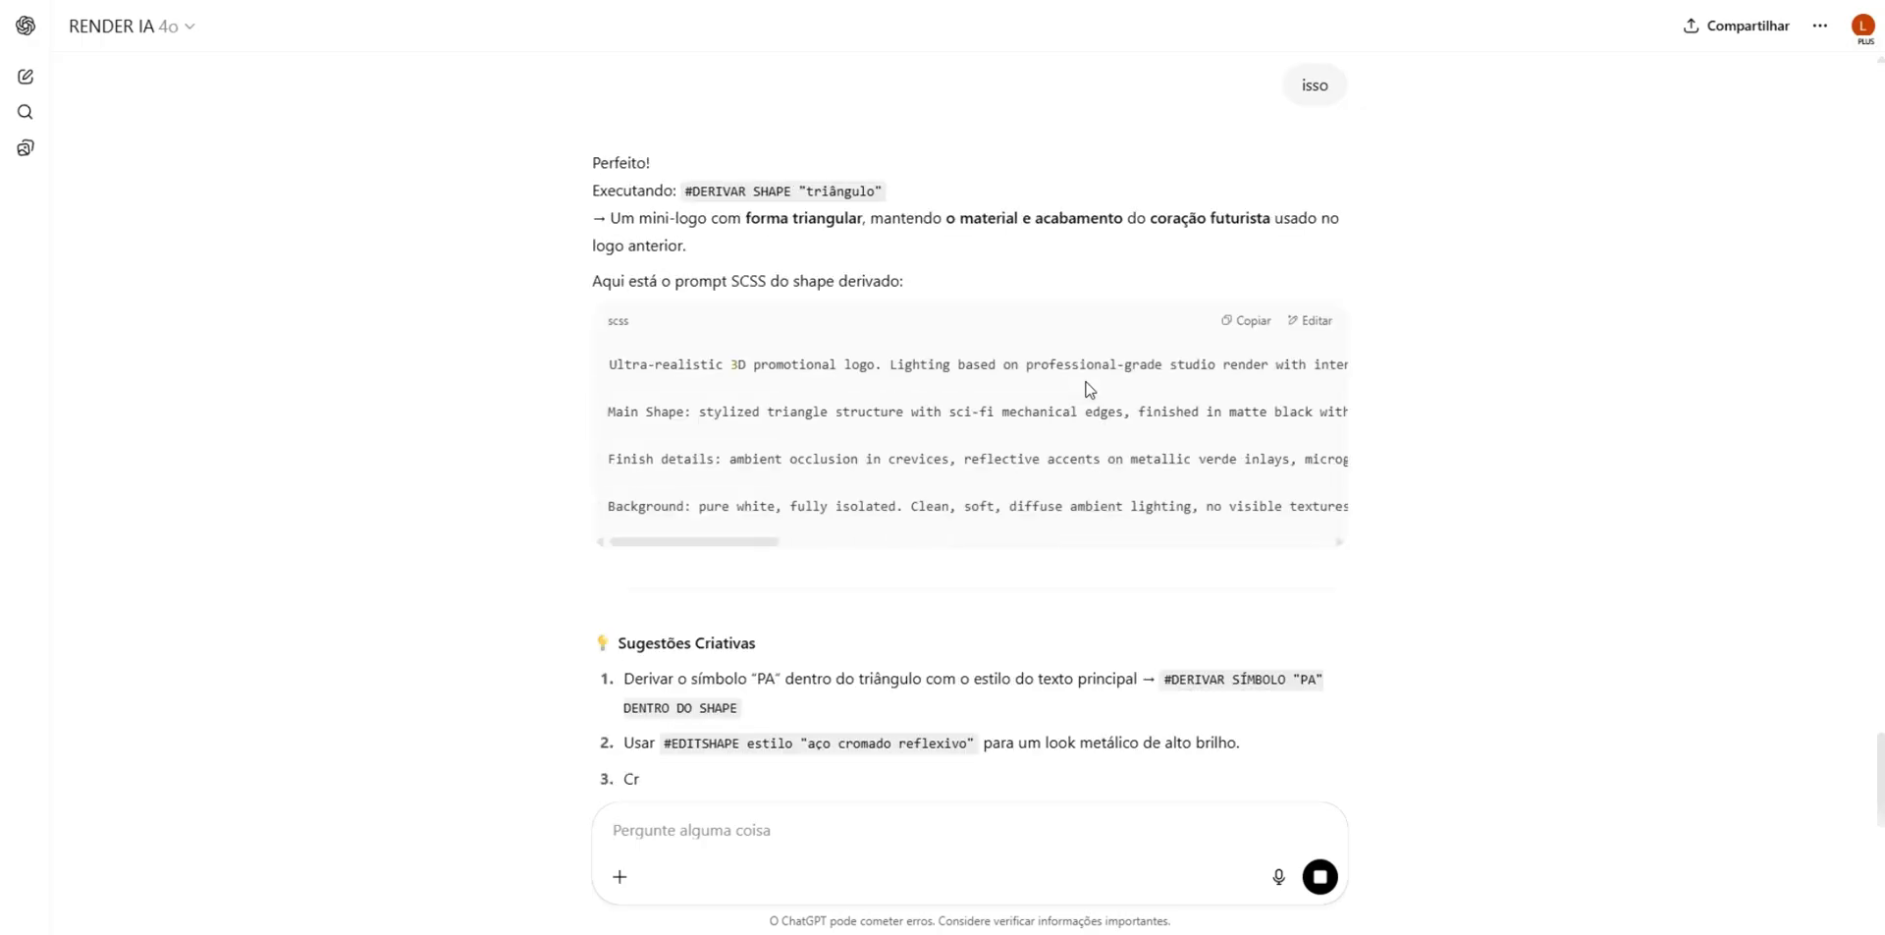
- Copy the derived triangle prompt, replace the whole prompt in Whisk with it and generate triangle badges
{"action": "scroll", "coordinate": [1089, 389], "scroll_direction": "down", "scroll_amount": 1}
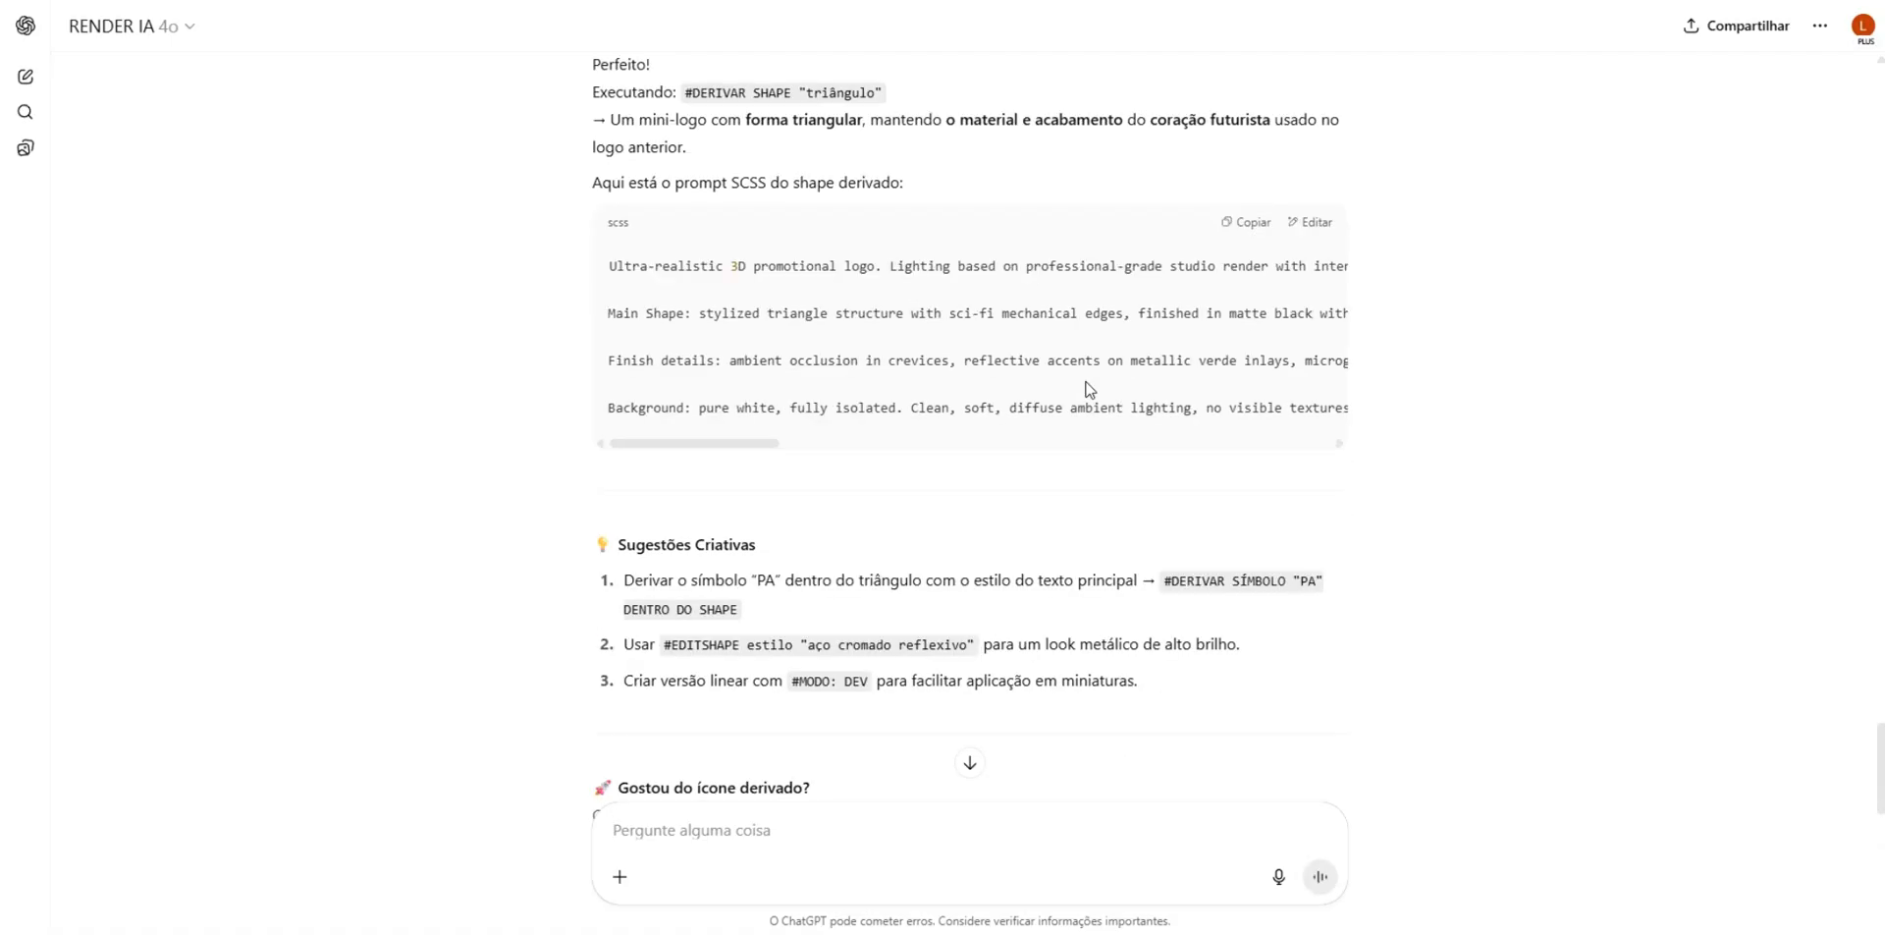
{"action": "scroll", "coordinate": [1089, 389], "scroll_direction": "up", "scroll_amount": 1}
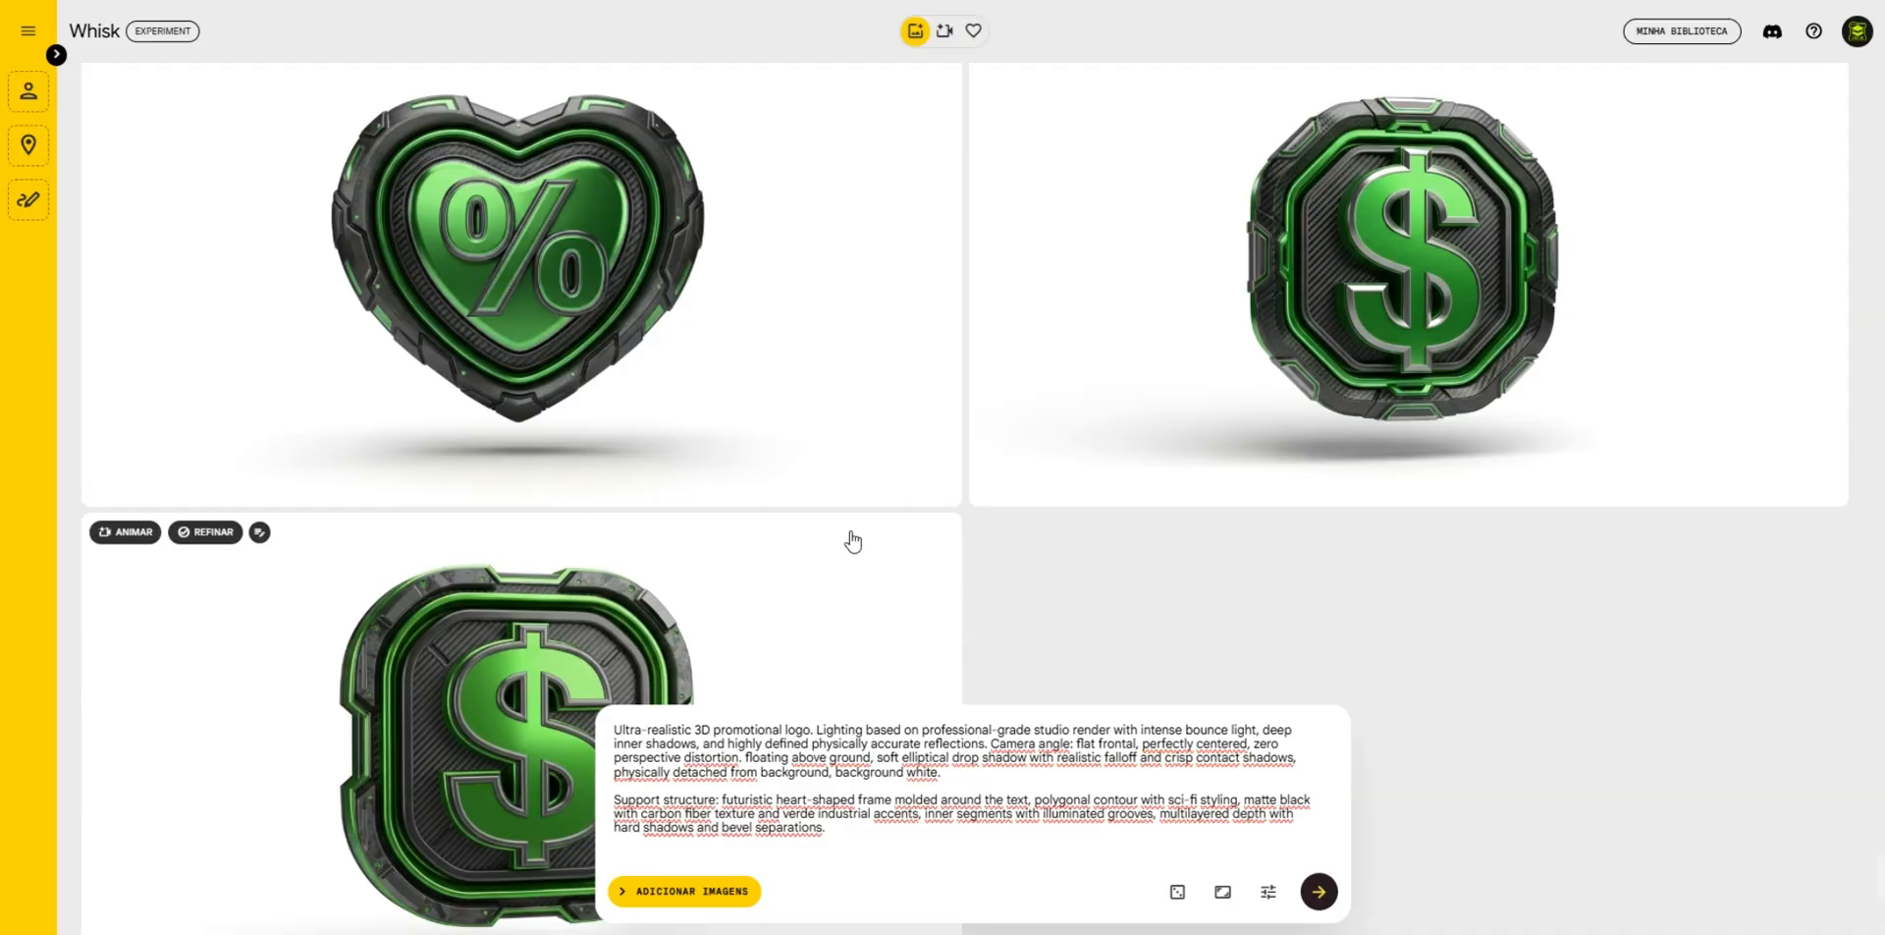
{"action": "scroll", "coordinate": [854, 538], "scroll_direction": "down", "scroll_amount": 5}
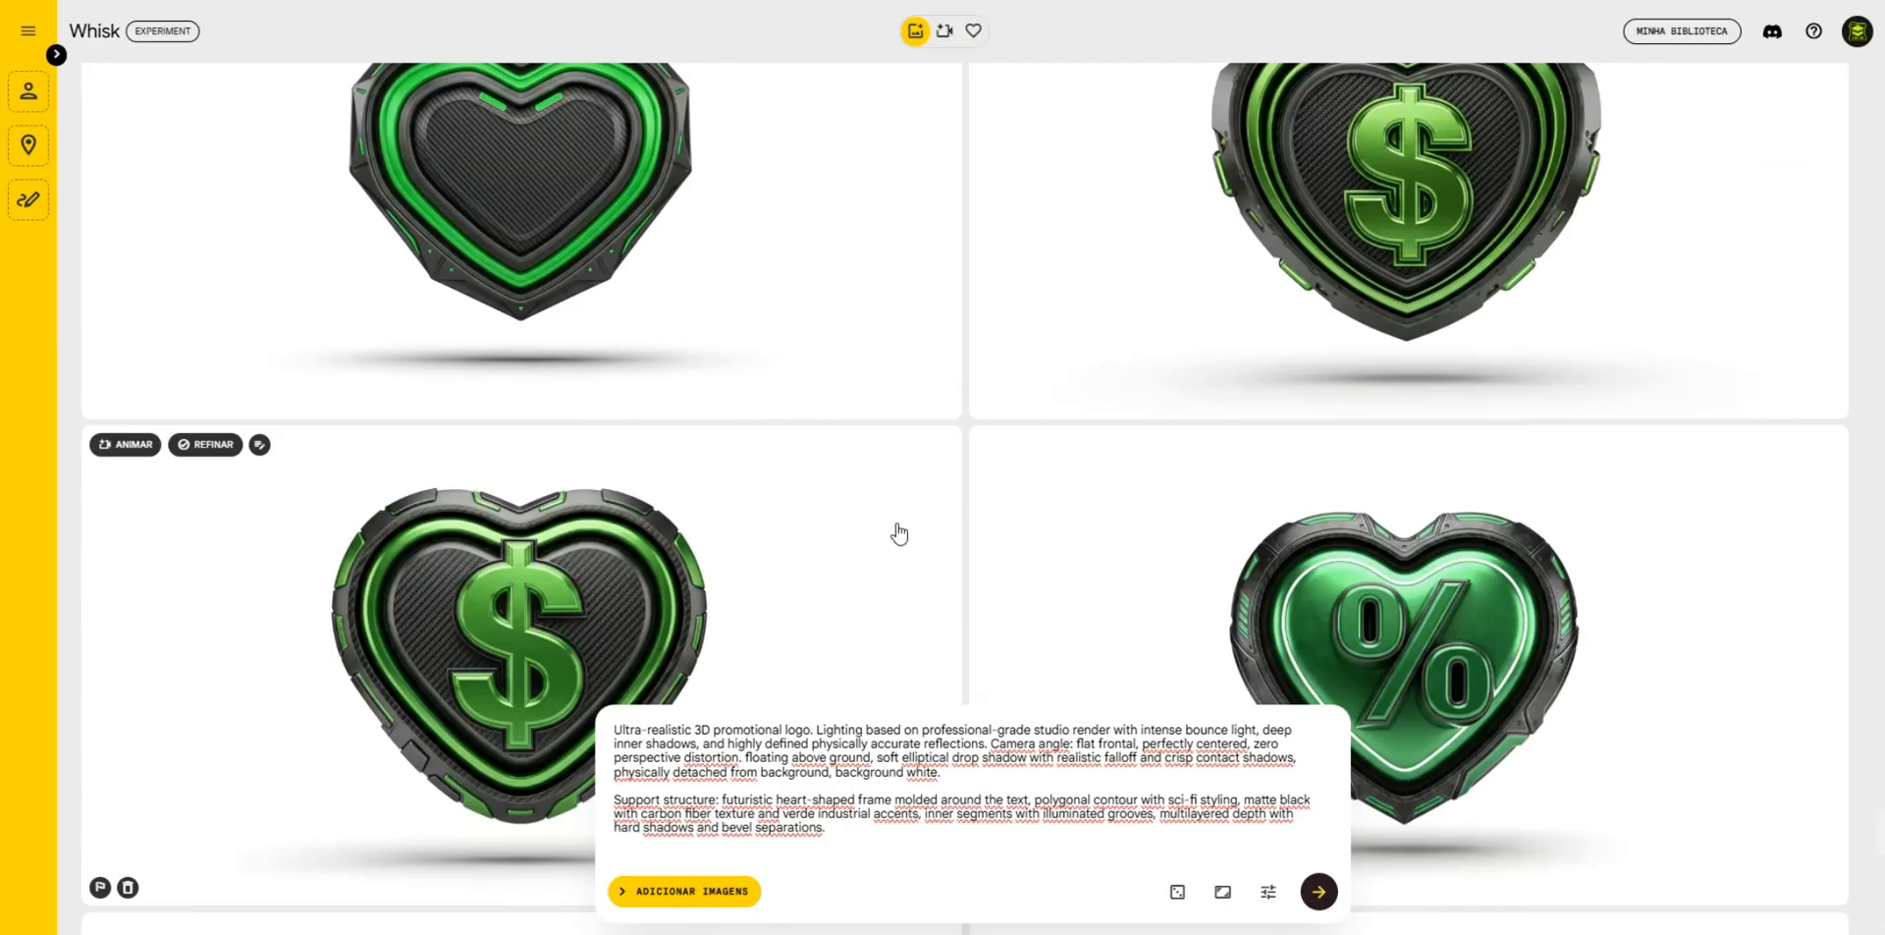
{"action": "scroll", "coordinate": [900, 534], "scroll_direction": "up", "scroll_amount": 3}
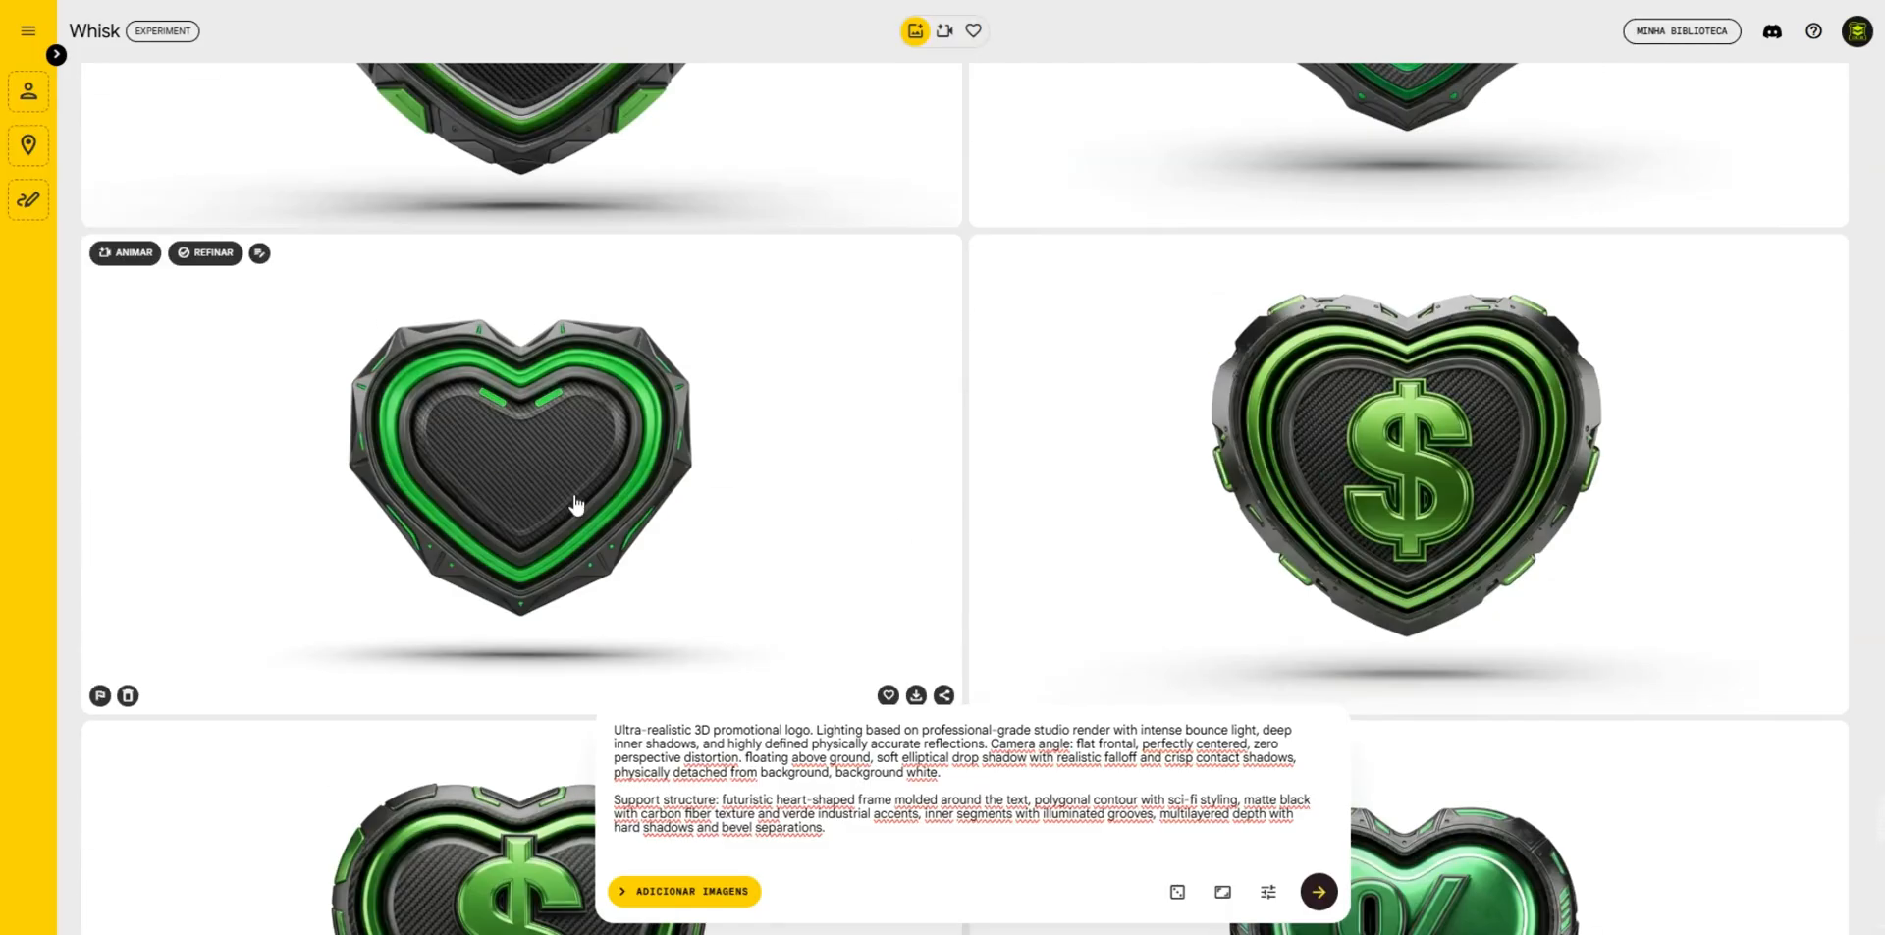
{"action": "left_click", "coordinate": [888, 805]}
{"action": "key", "text": "ctrl+a"}
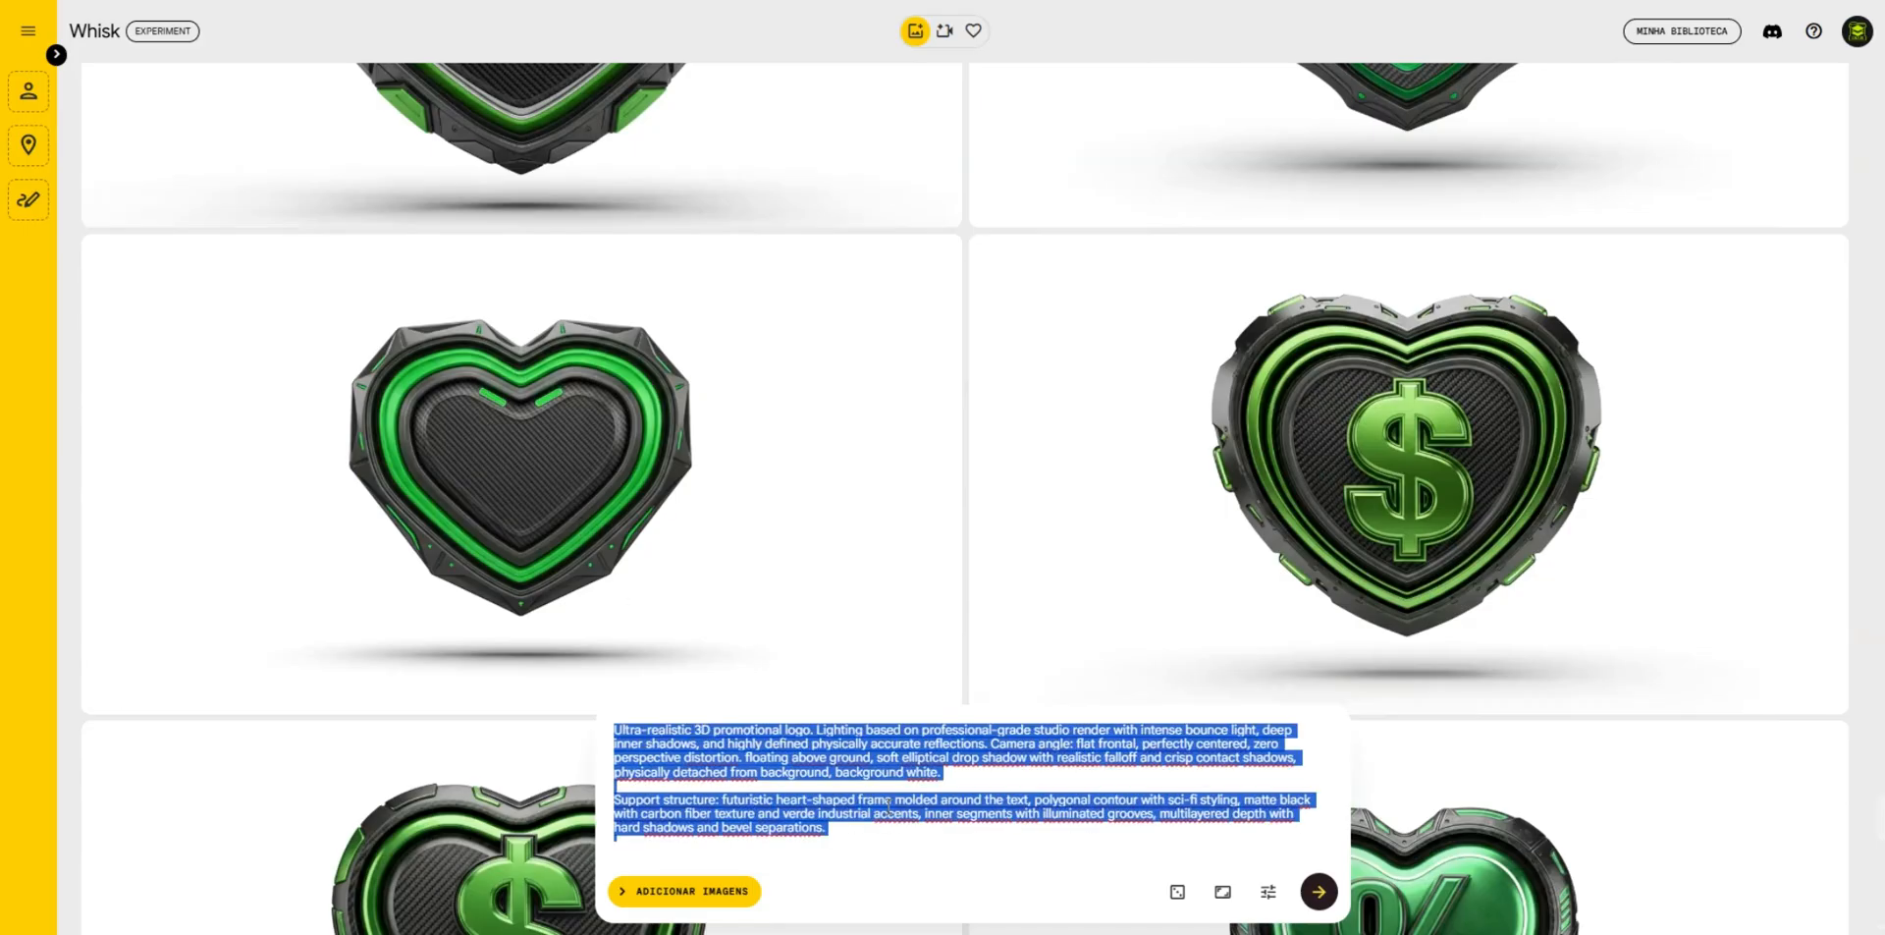
{"action": "type", "text": "Ultra-realistic 3D promotional logo. Lighting based on professional-grade studio render with intense bounce light, deep inner shadows, and highly defined physically accurate reflections. Camera angle: flat frontal, perfectly centered, zero perspective distortion. floating above ground, soft elliptical drop shadow with realistic falloff and crisp contact shadows, physically detached from background, background white.  Main Shape: stylized triangle structure with sci-fi mechanical edges, finished in matte black with carbon fiber texture and verde industrial accents, inner bevels highlighted with subtle verde glow, multilayered depth with angular segmentations and high-contrast metallic trims, softly beveled corners and clean edge polish."}
{"action": "key", "text": "ctrl+a"}
{"action": "key", "text": "Return"}
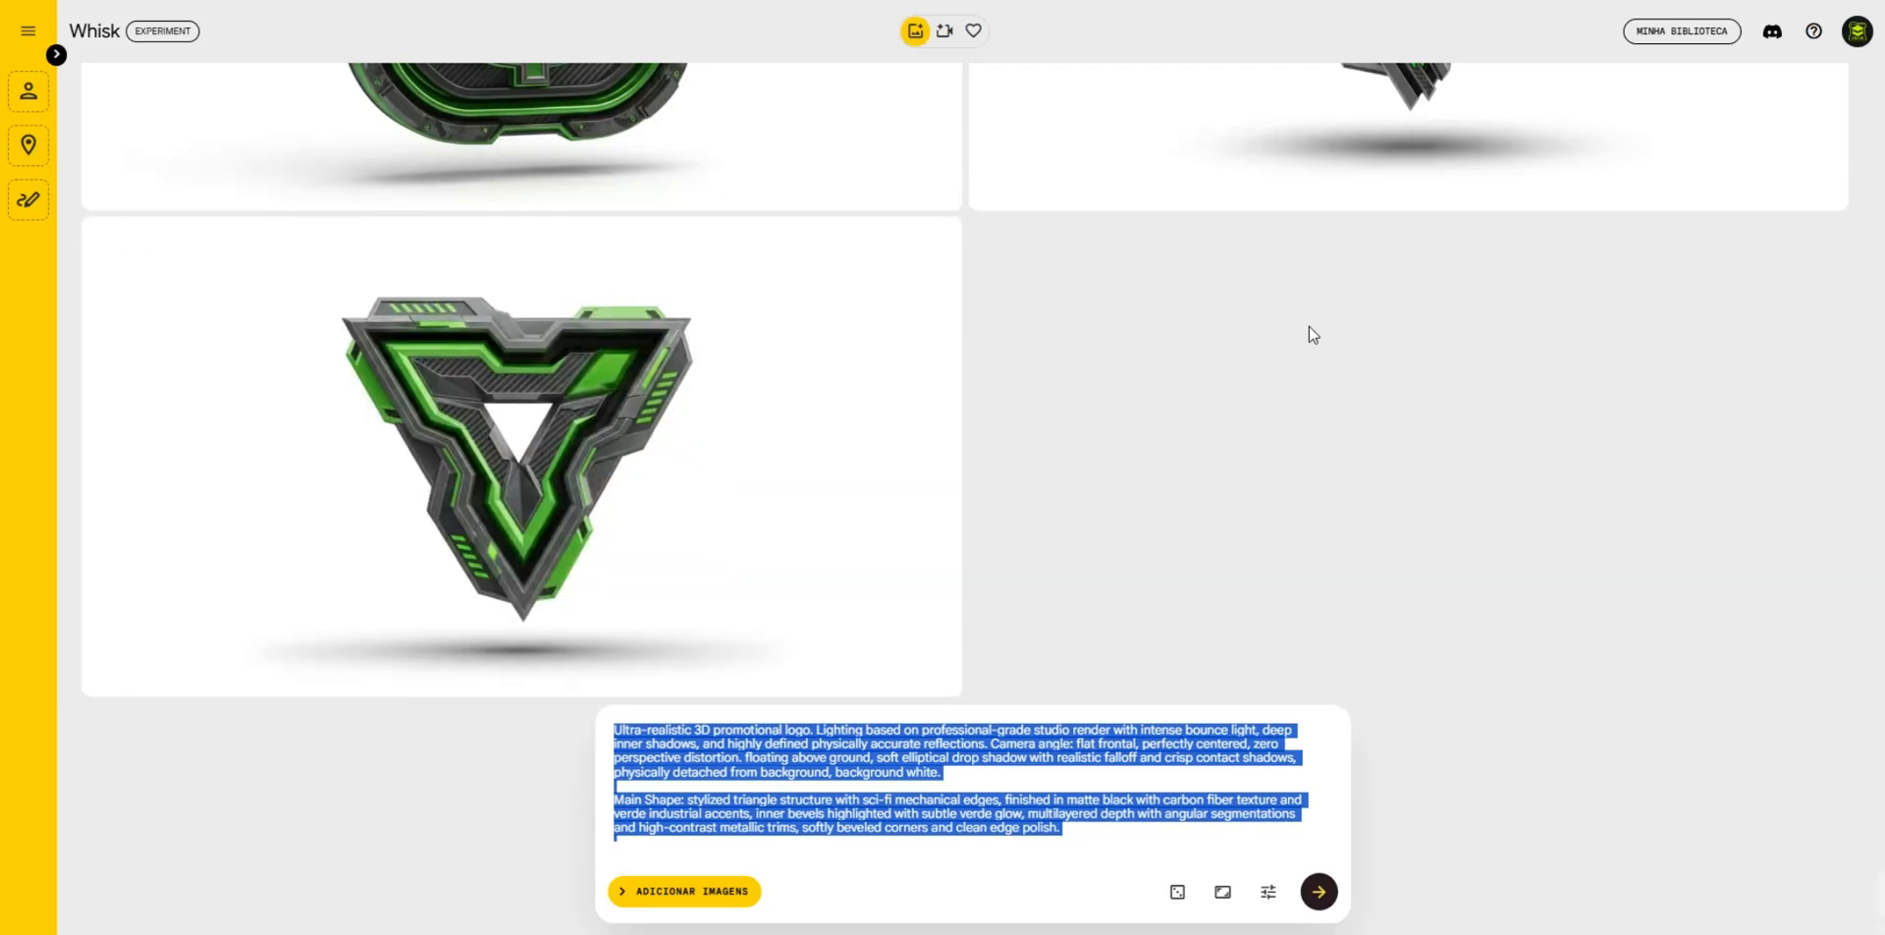
{"action": "scroll", "coordinate": [1374, 334], "scroll_direction": "up", "scroll_amount": 4}
{"action": "scroll", "coordinate": [1316, 307], "scroll_direction": "down", "scroll_amount": 2}
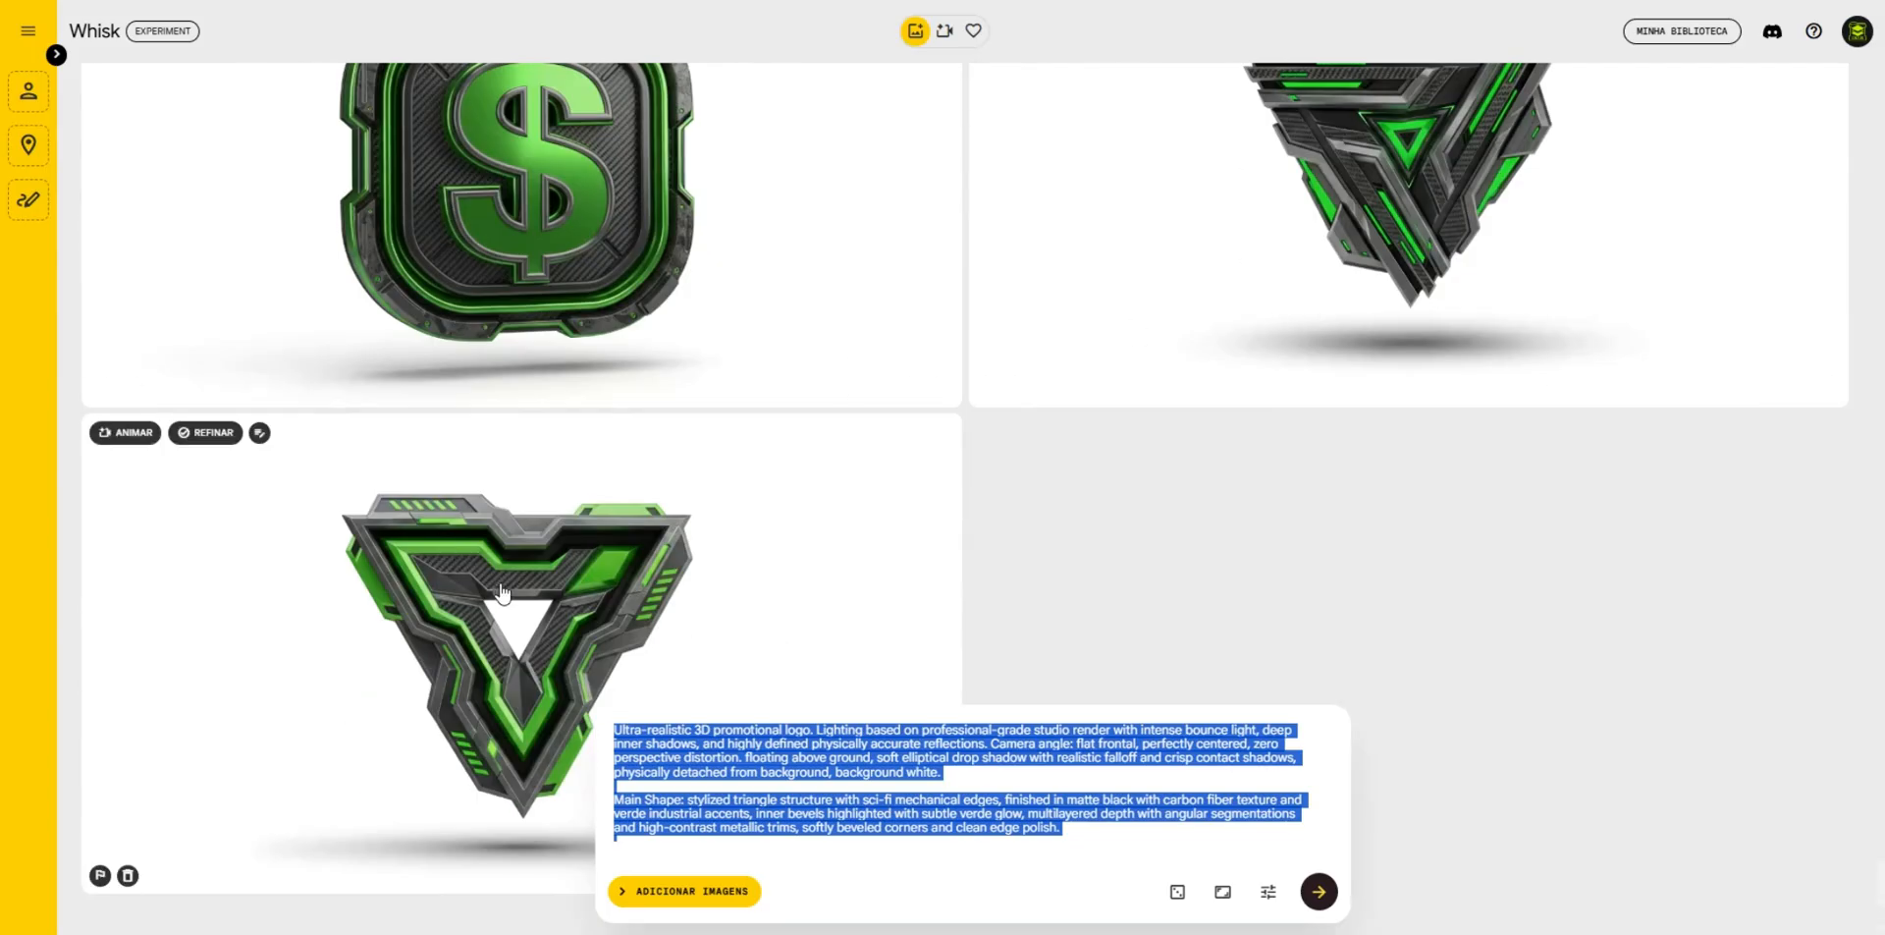
- Return to RENDER IA and copy the Top Text, Main Text and Bottom Text lines from the green heart badge's prompt
{"action": "key", "text": "ctrl+Tab"}
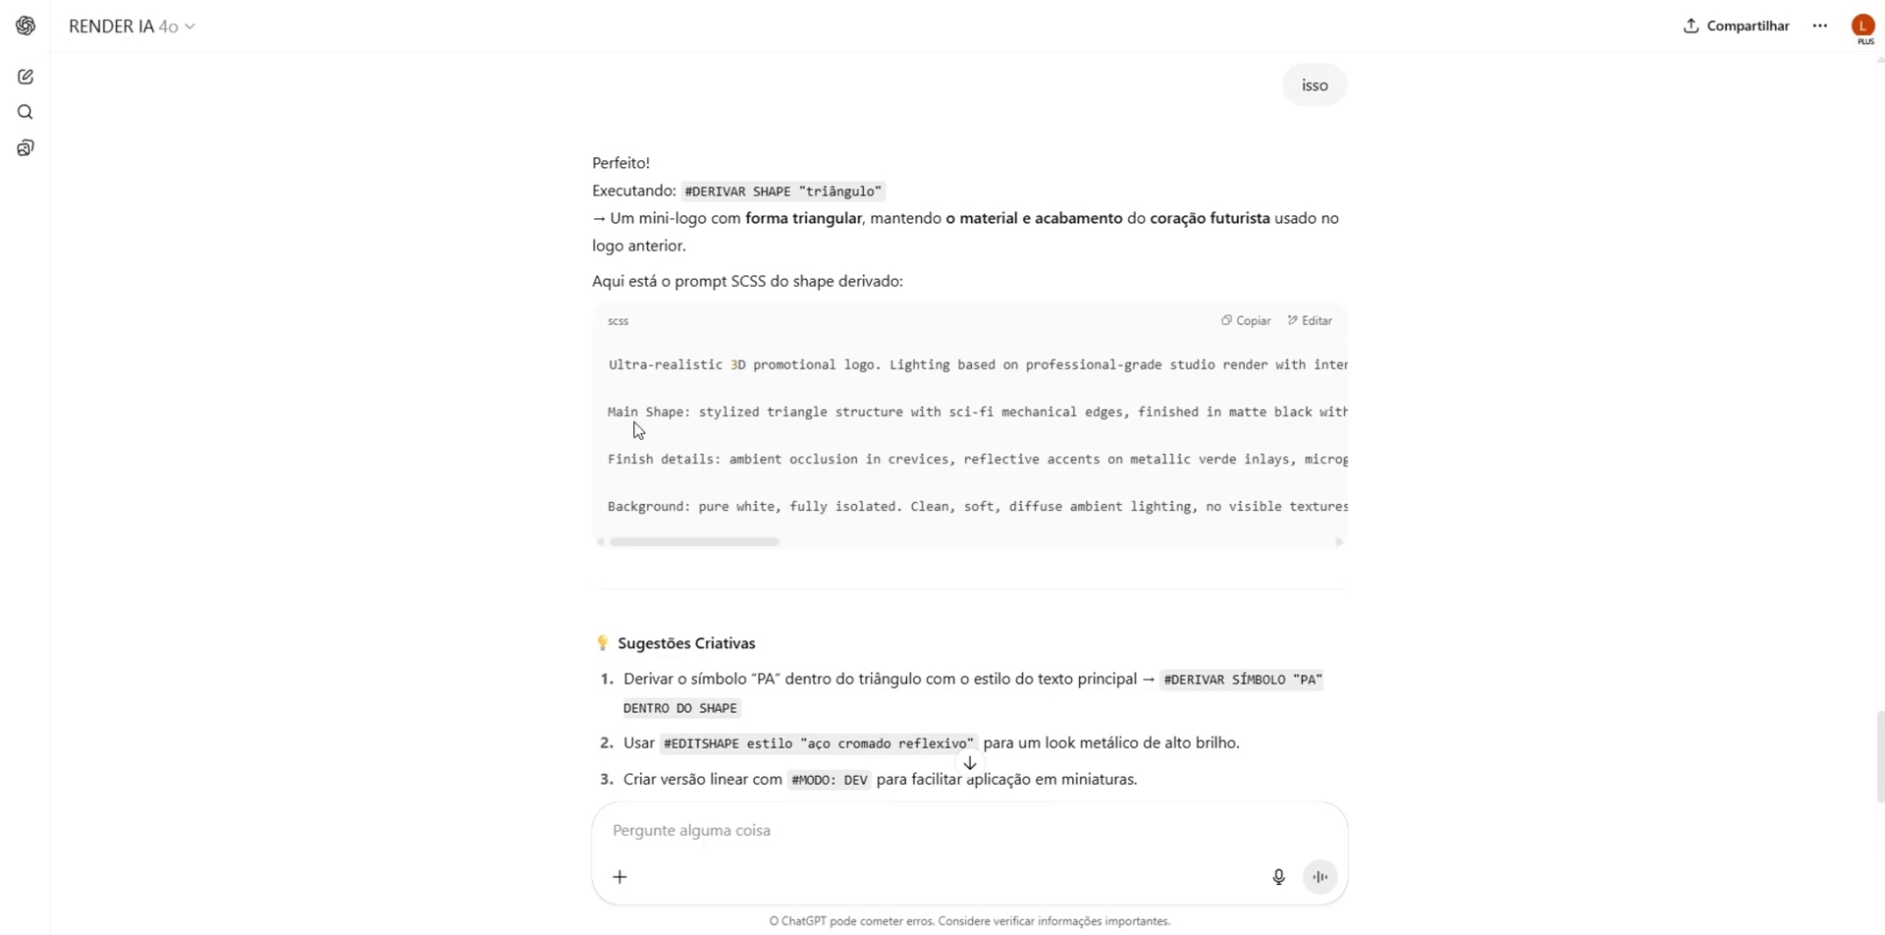
{"action": "triple_click", "coordinate": [609, 408]}
{"action": "scroll", "coordinate": [707, 560], "scroll_direction": "down", "scroll_amount": 2}
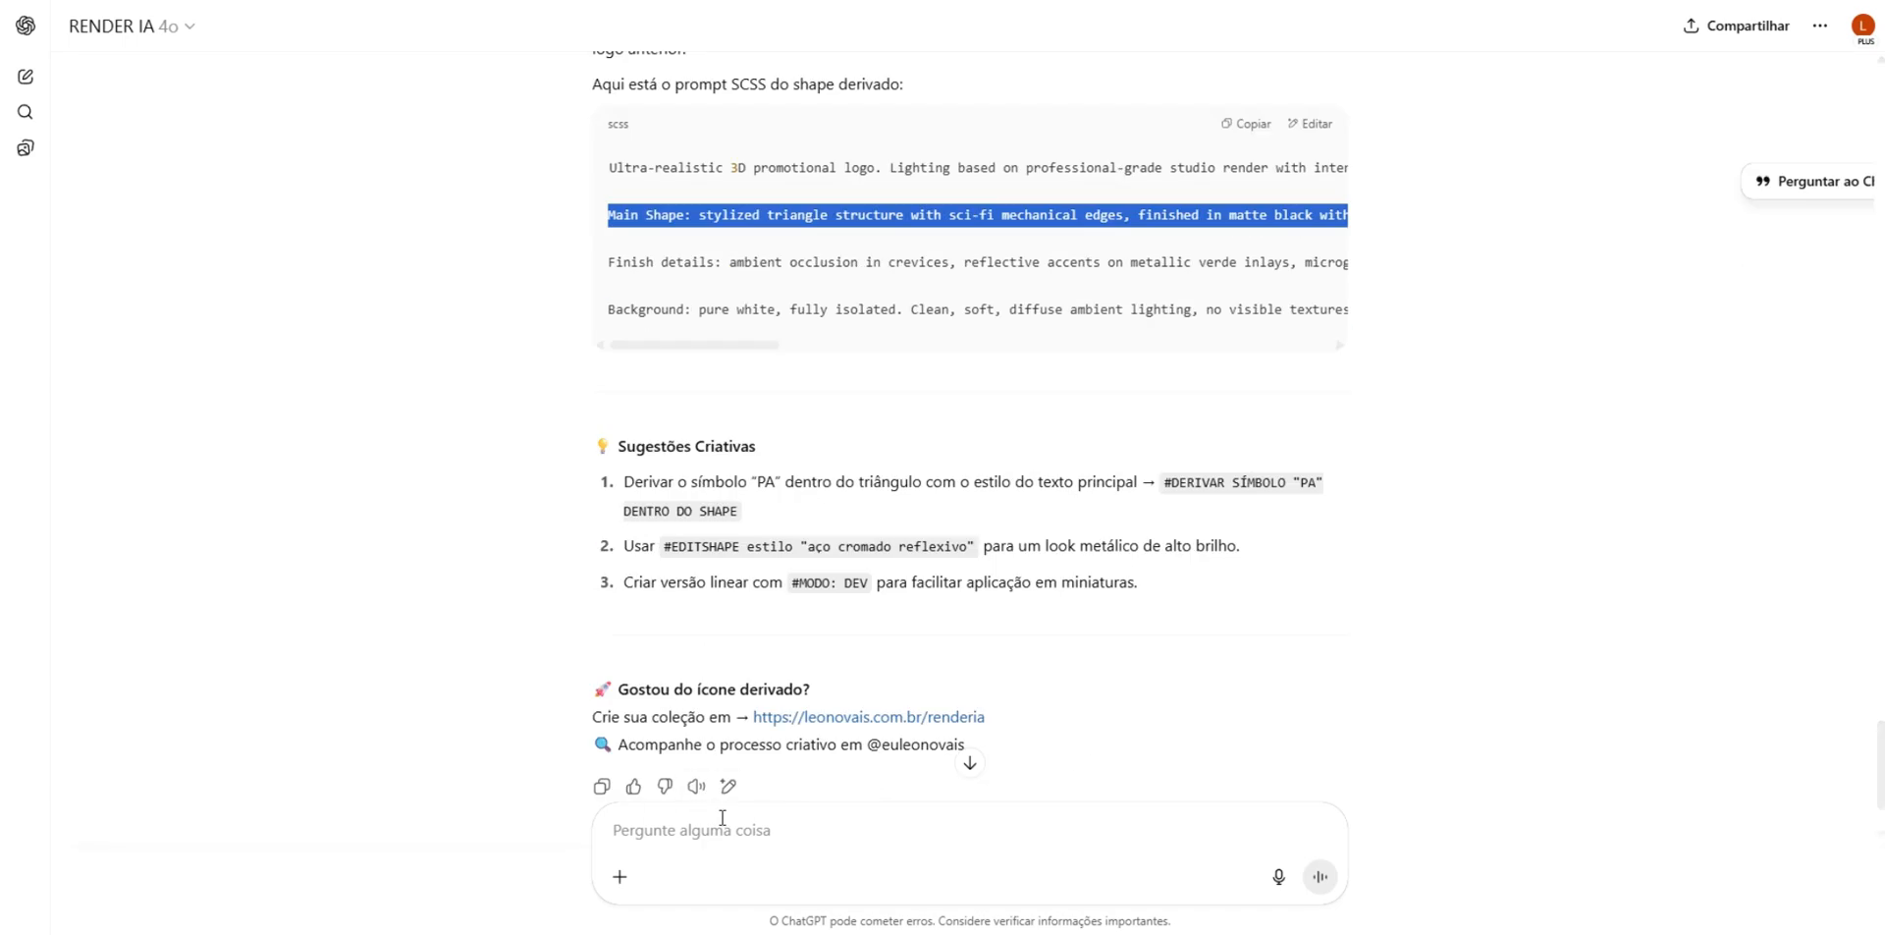
{"action": "left_click", "coordinate": [729, 821]}
{"action": "scroll", "coordinate": [822, 455], "scroll_direction": "up", "scroll_amount": 10}
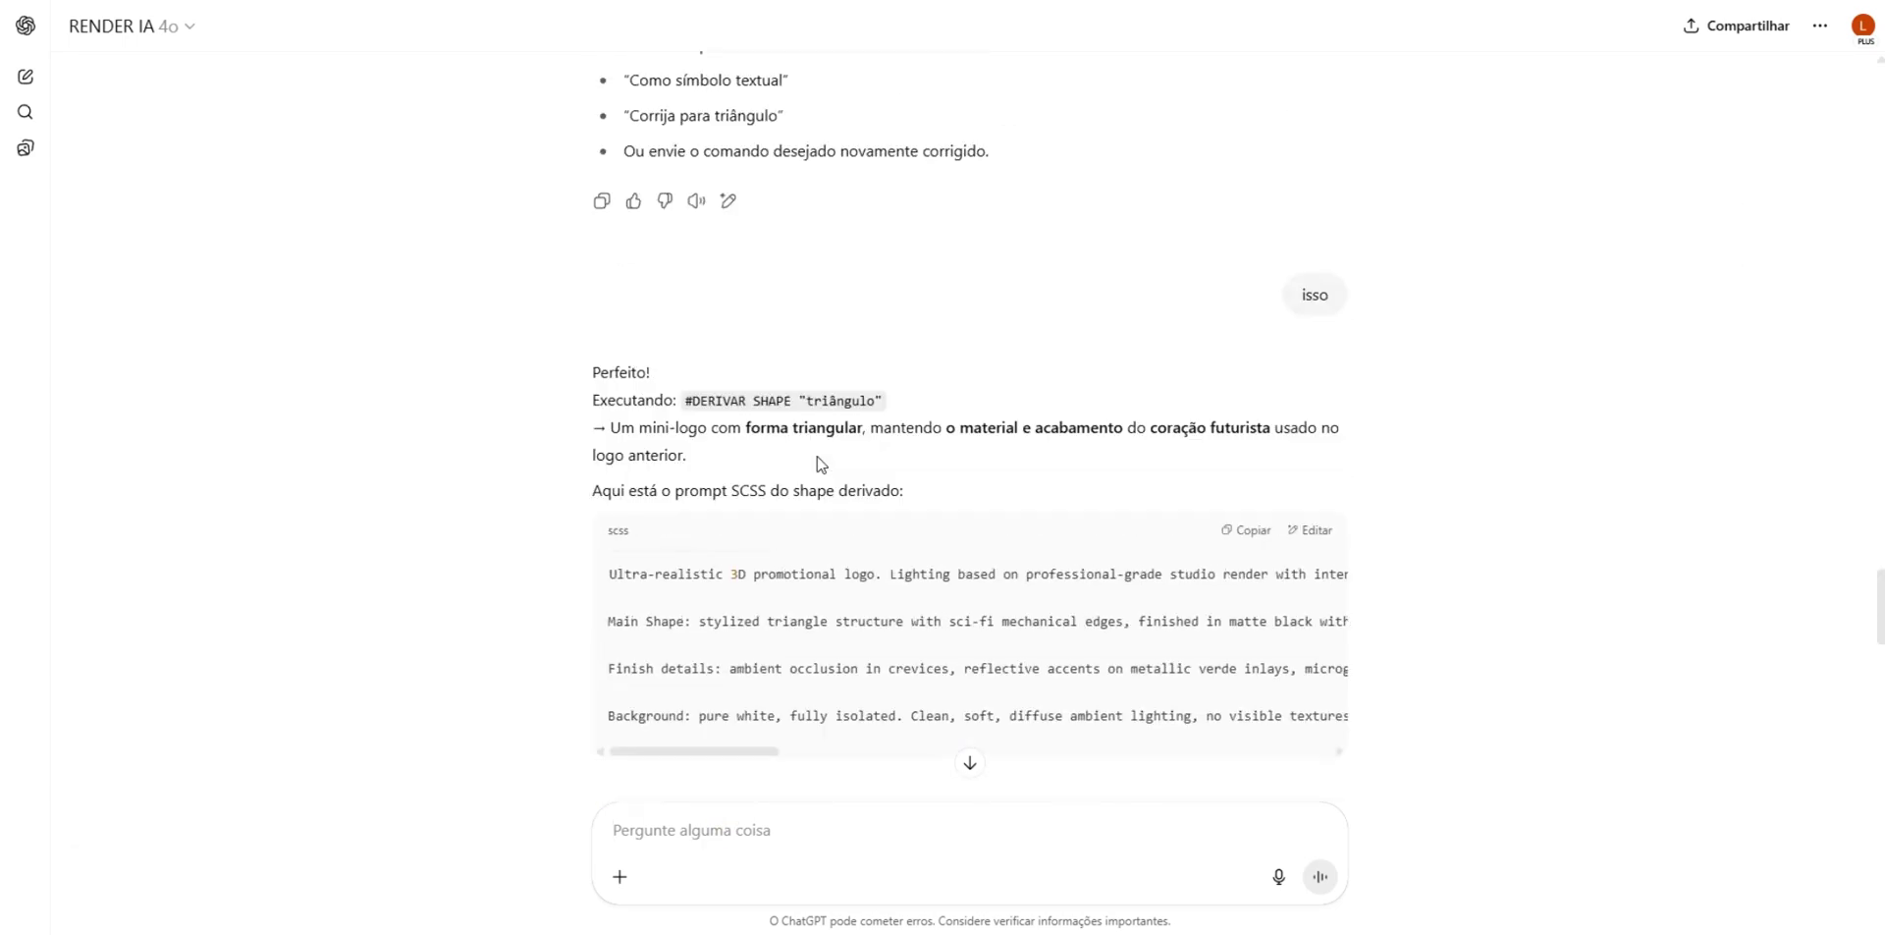
{"action": "scroll", "coordinate": [822, 455], "scroll_direction": "up", "scroll_amount": 10}
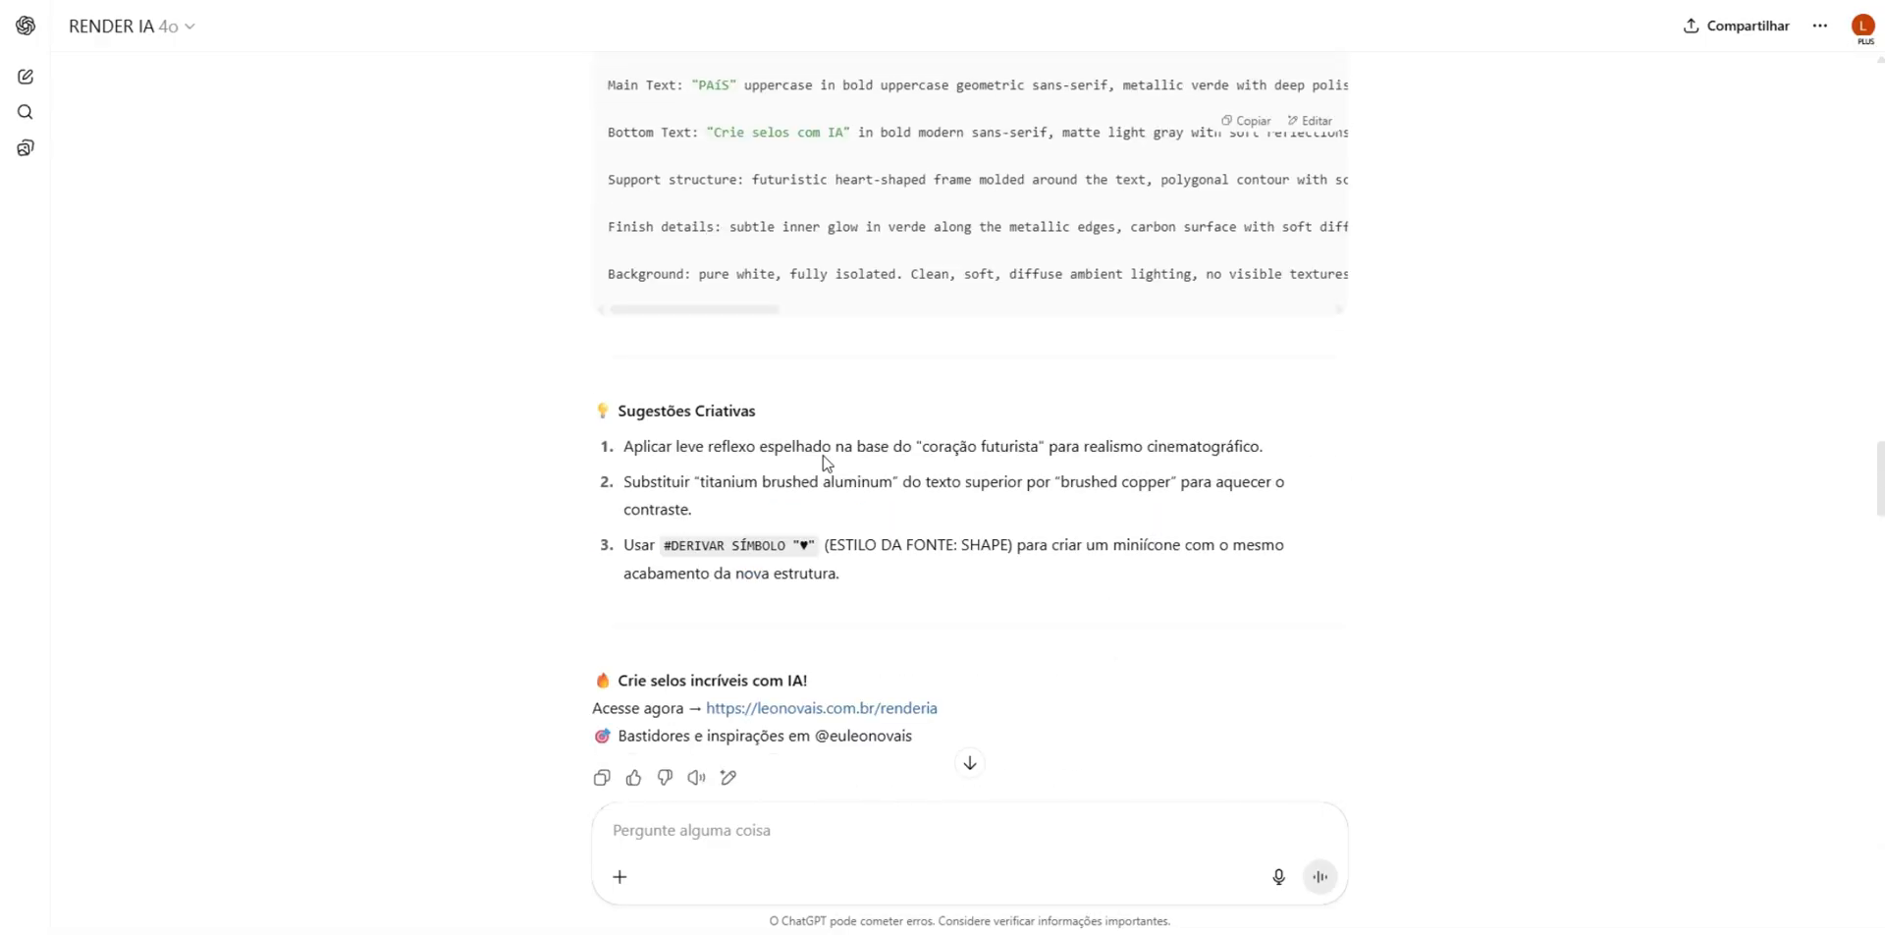
{"action": "left_click_drag", "start_coordinate": [656, 358], "coordinate": [607, 240]}
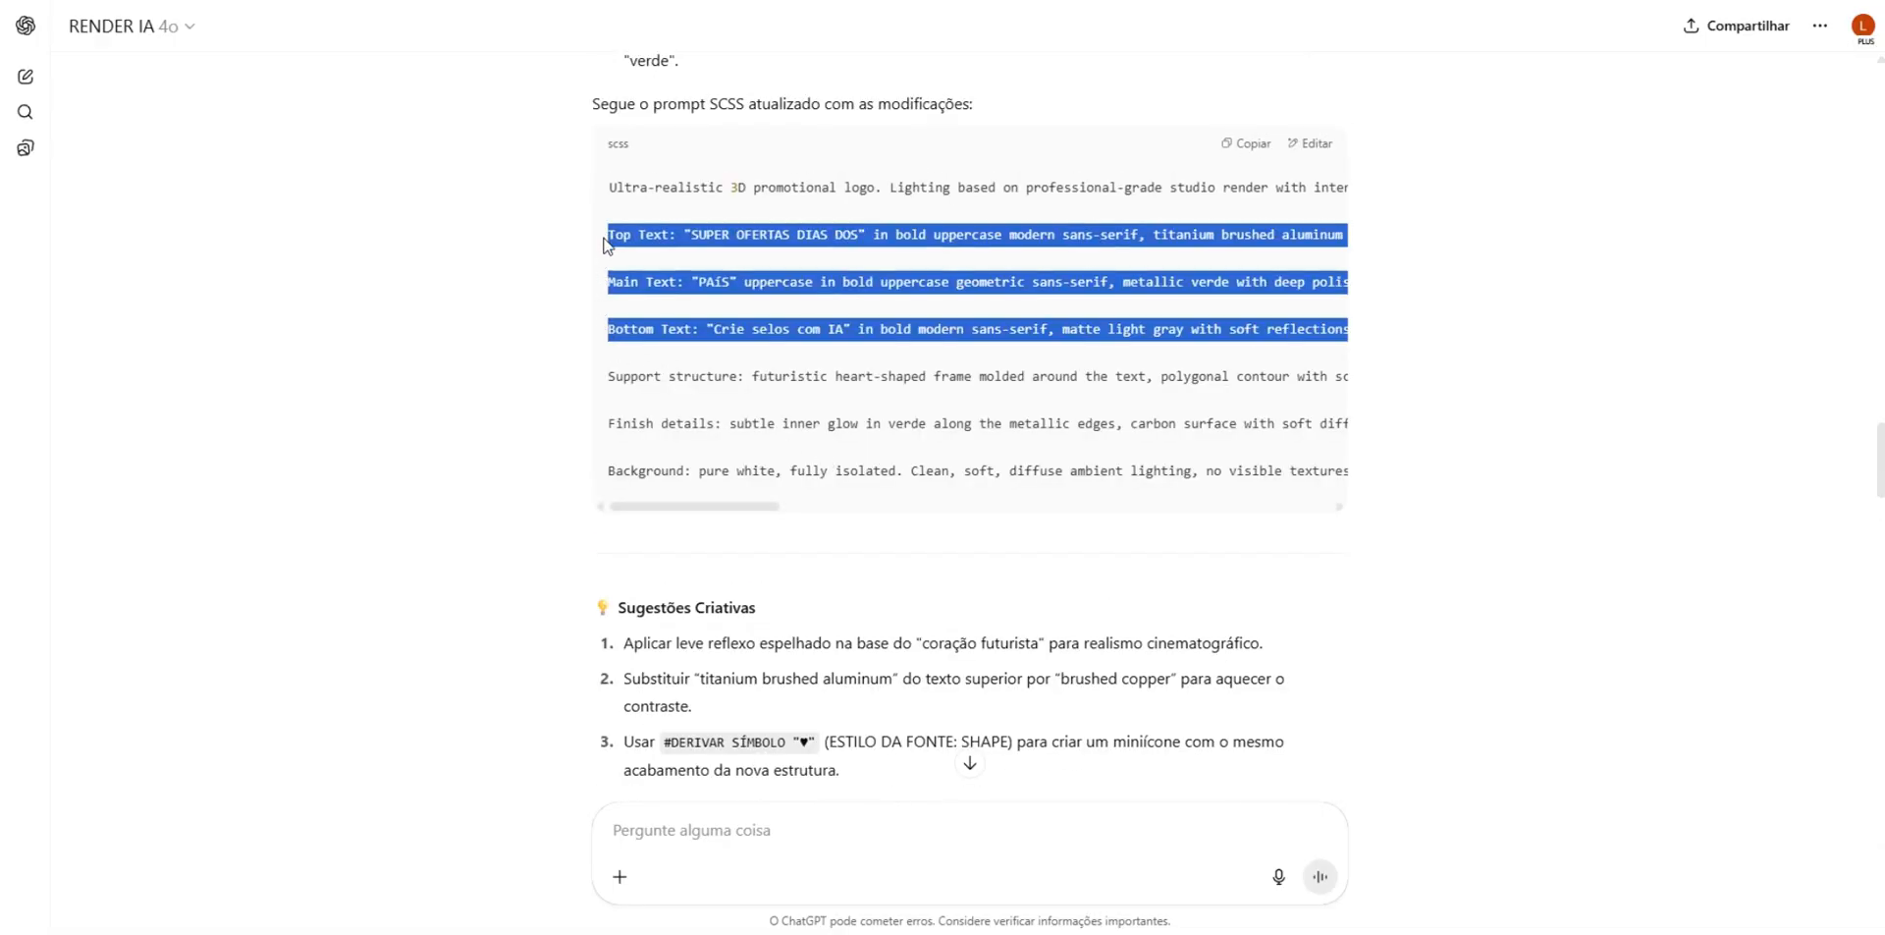
- Send RENDER IA the message "esses textos" followed by the copied Top, Main and Bottom Text paragraphs
{"action": "left_click", "coordinate": [773, 834]}
{"action": "type", "text": "ess"}
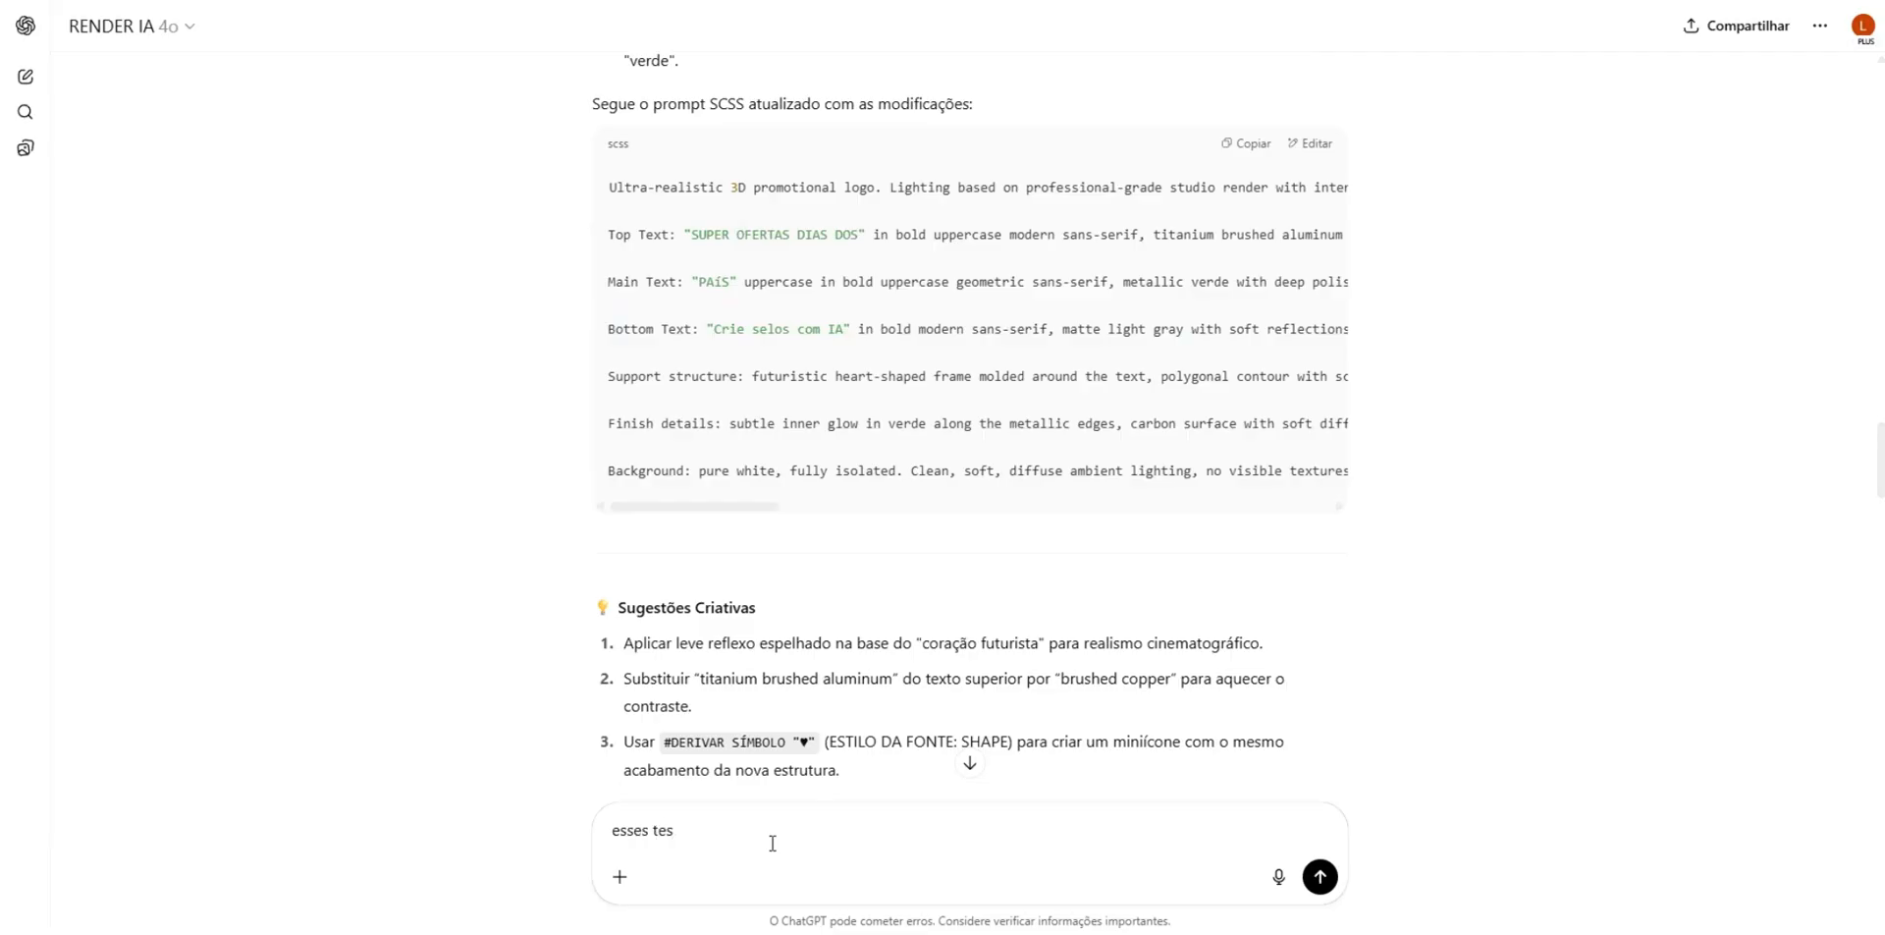
{"action": "type", "text": "es textos"}
{"action": "key", "text": "shift+Return"}
{"action": "key", "text": "shift+Return"}
{"action": "key", "text": "ctrl+v"}
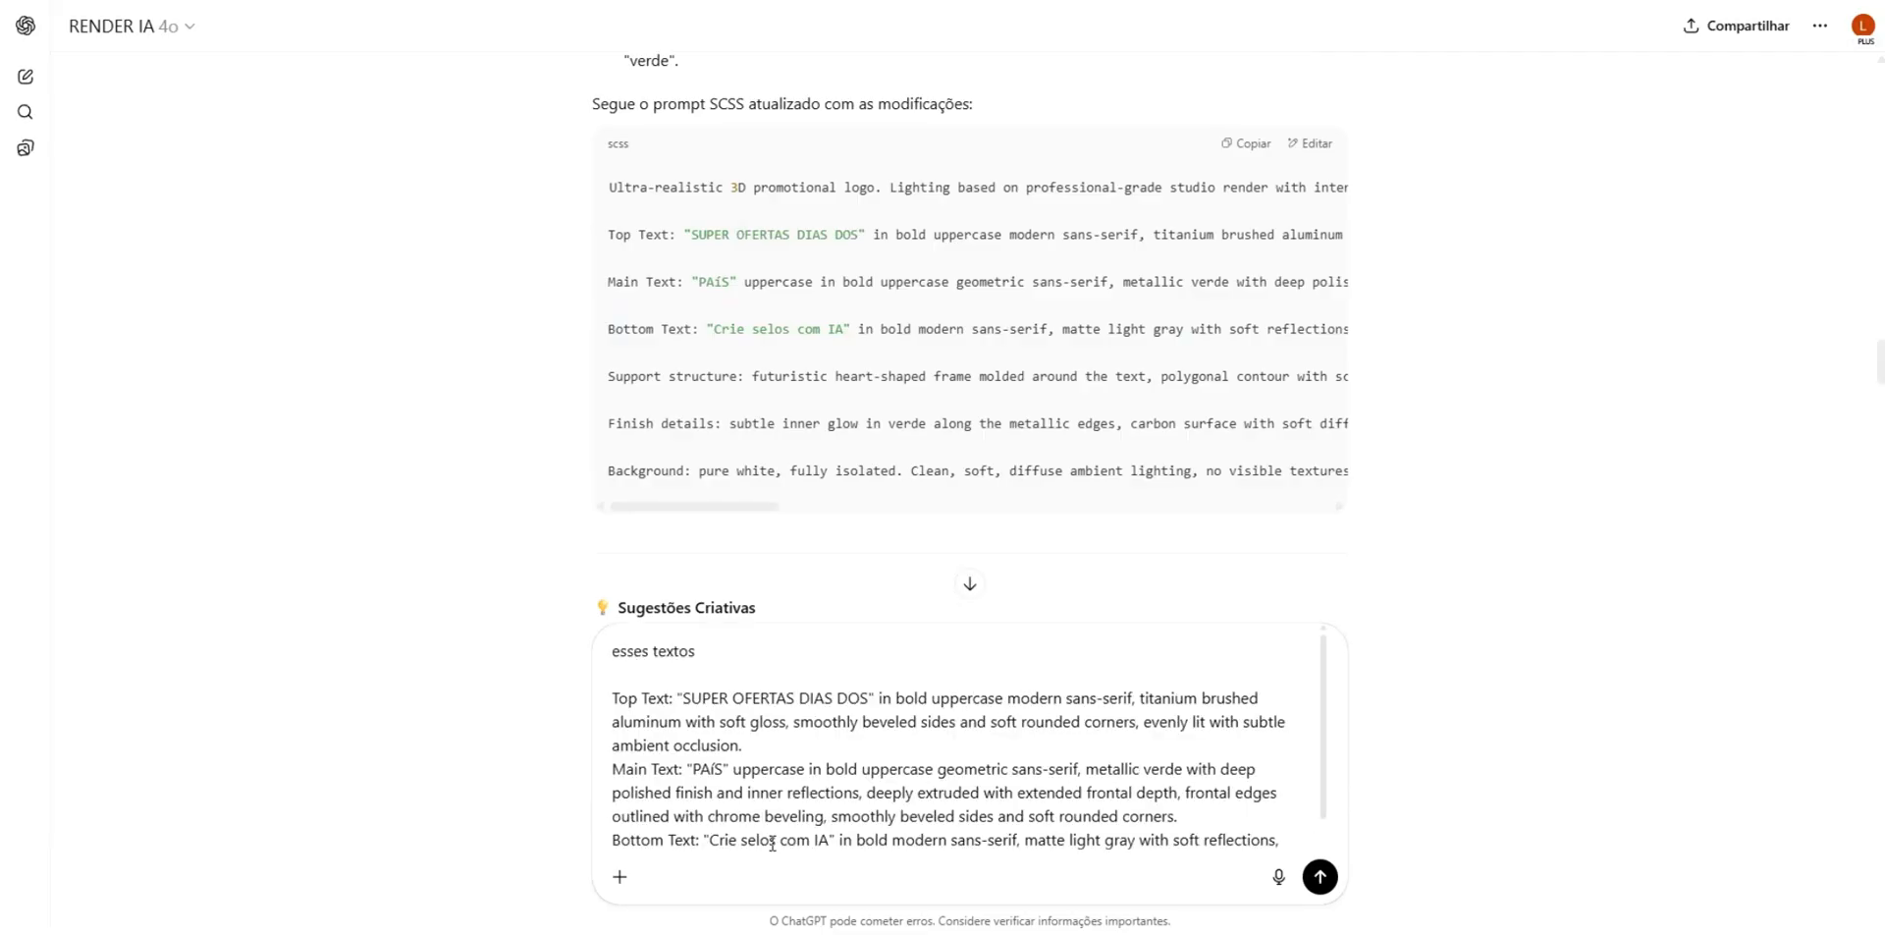
{"action": "key", "text": "Return"}
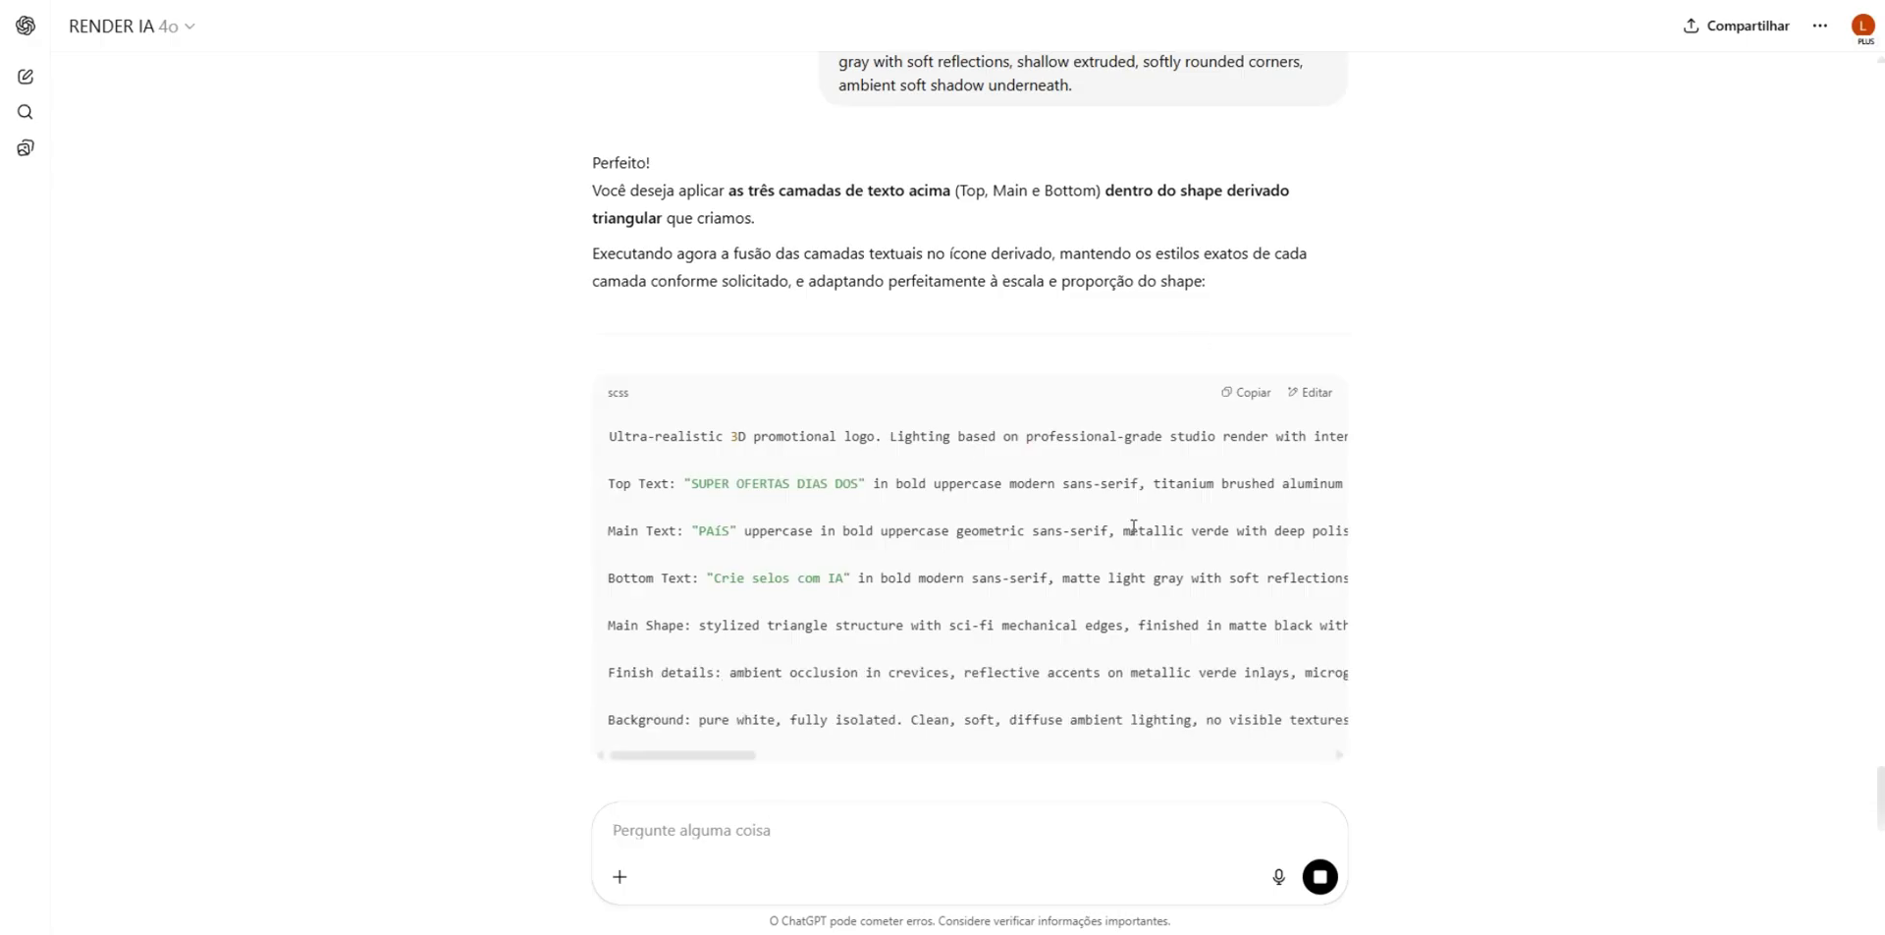
- Copy the triangle prompt with the three text layers, replace the prompt in Whisk with it and generate new badges
{"action": "left_click", "coordinate": [1251, 393]}
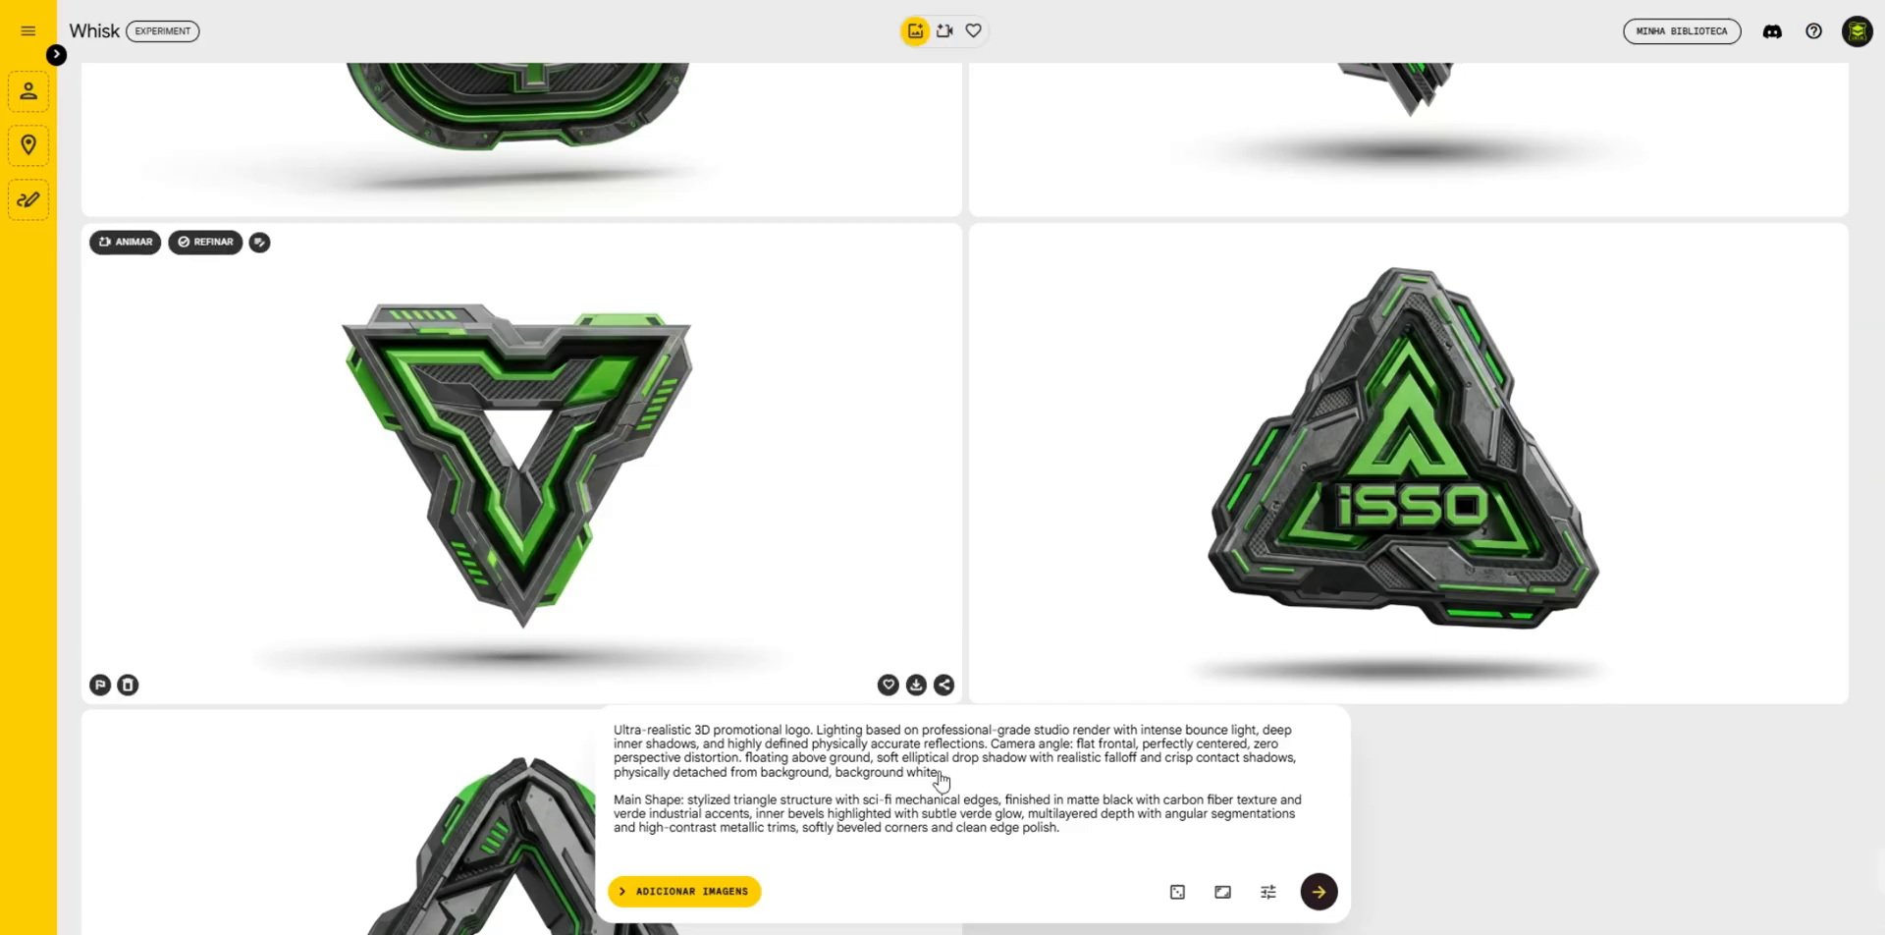
{"action": "key", "text": "ctrl+a"}
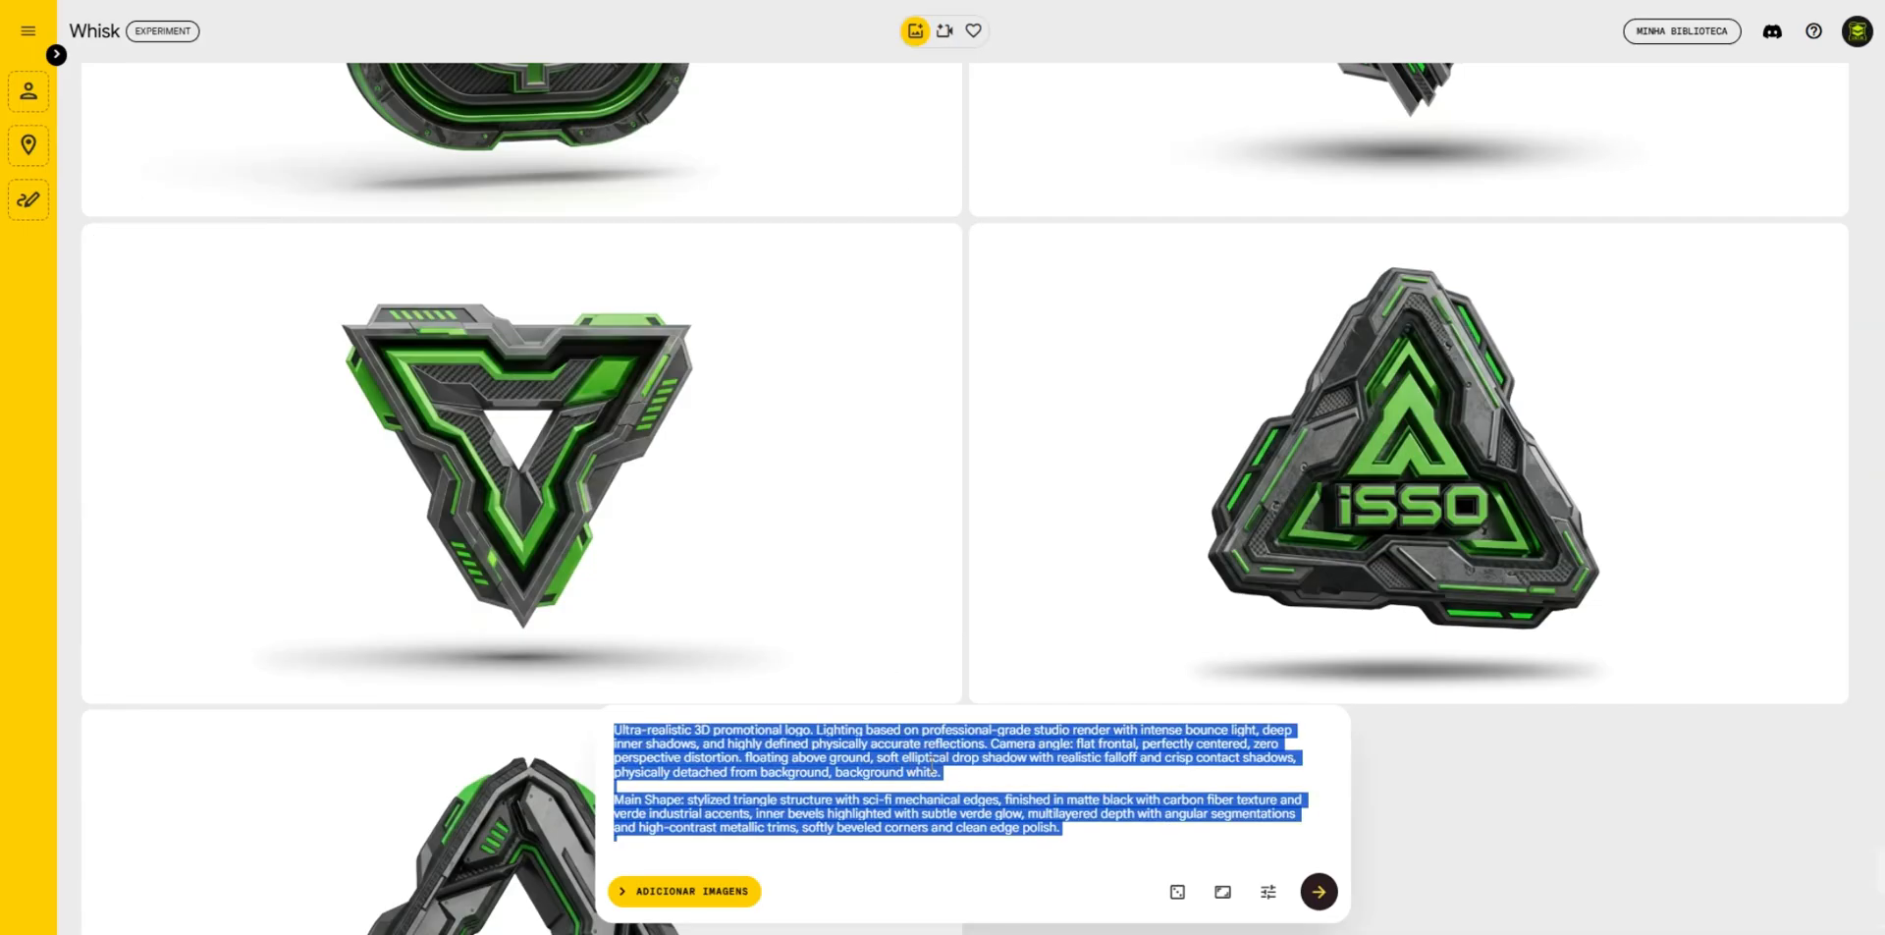
{"action": "key", "text": "ctrl+v"}
{"action": "left_click", "coordinate": [722, 810]}
{"action": "scroll", "coordinate": [739, 810], "scroll_direction": "down", "scroll_amount": 1}
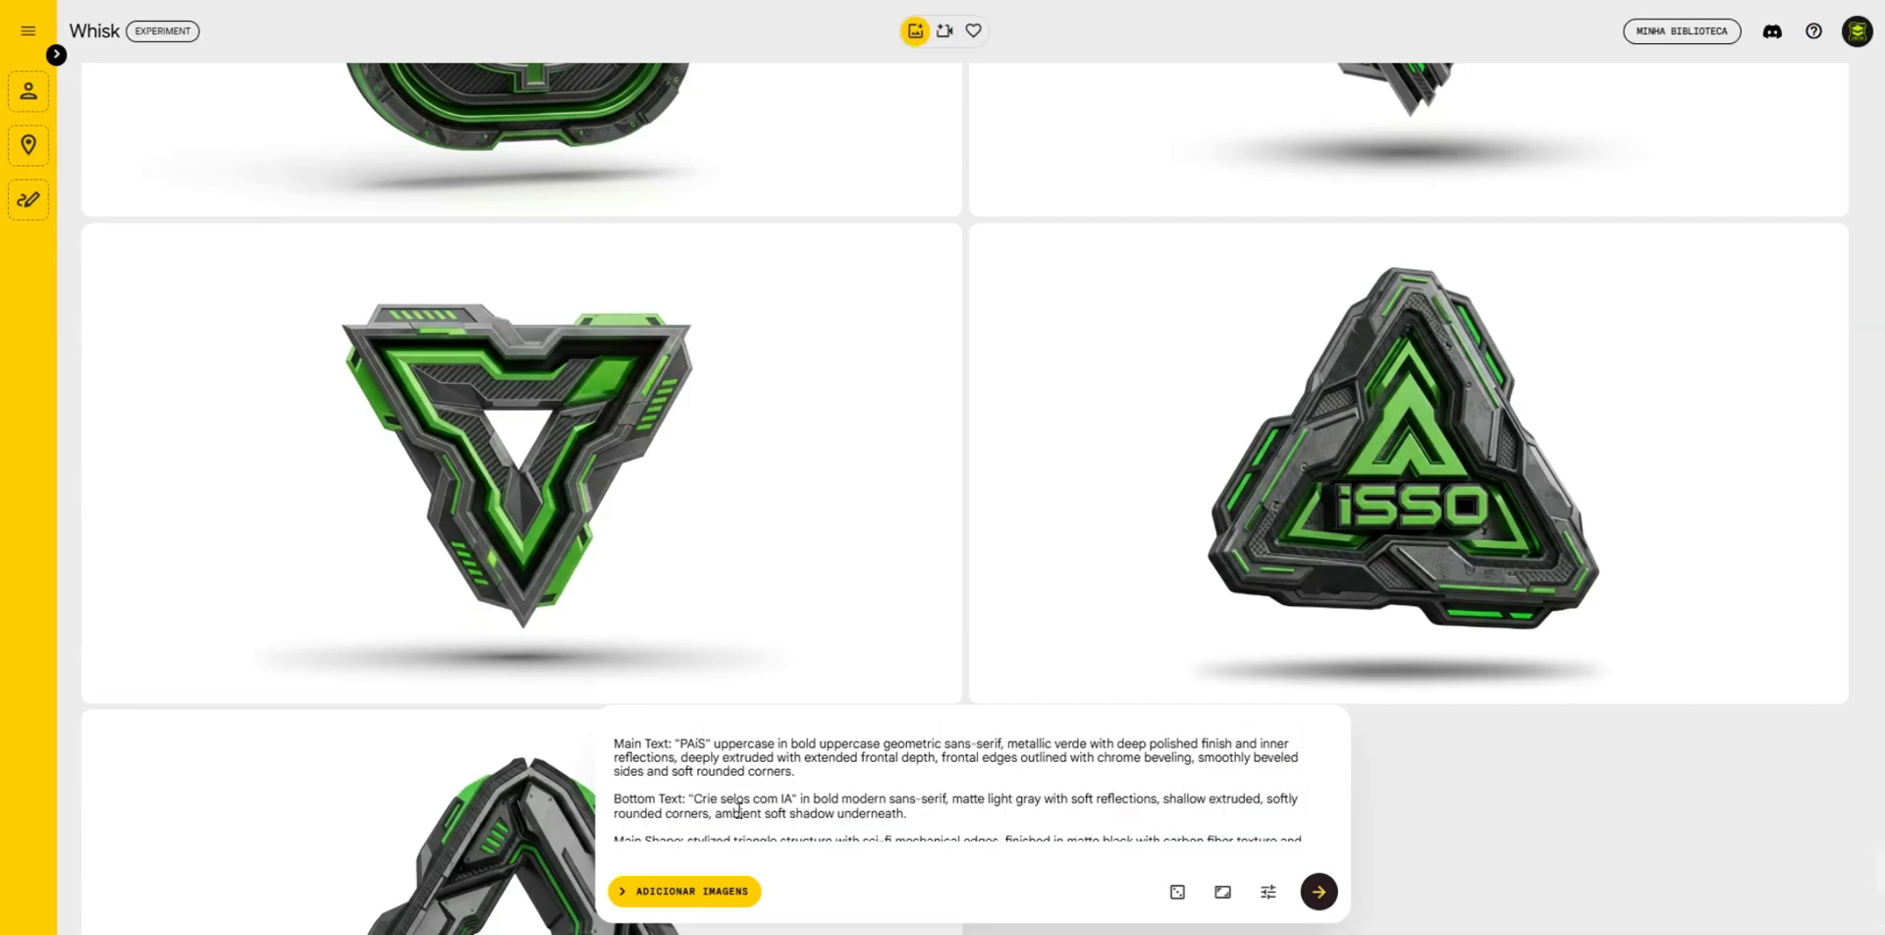
{"action": "left_click", "coordinate": [696, 743]}
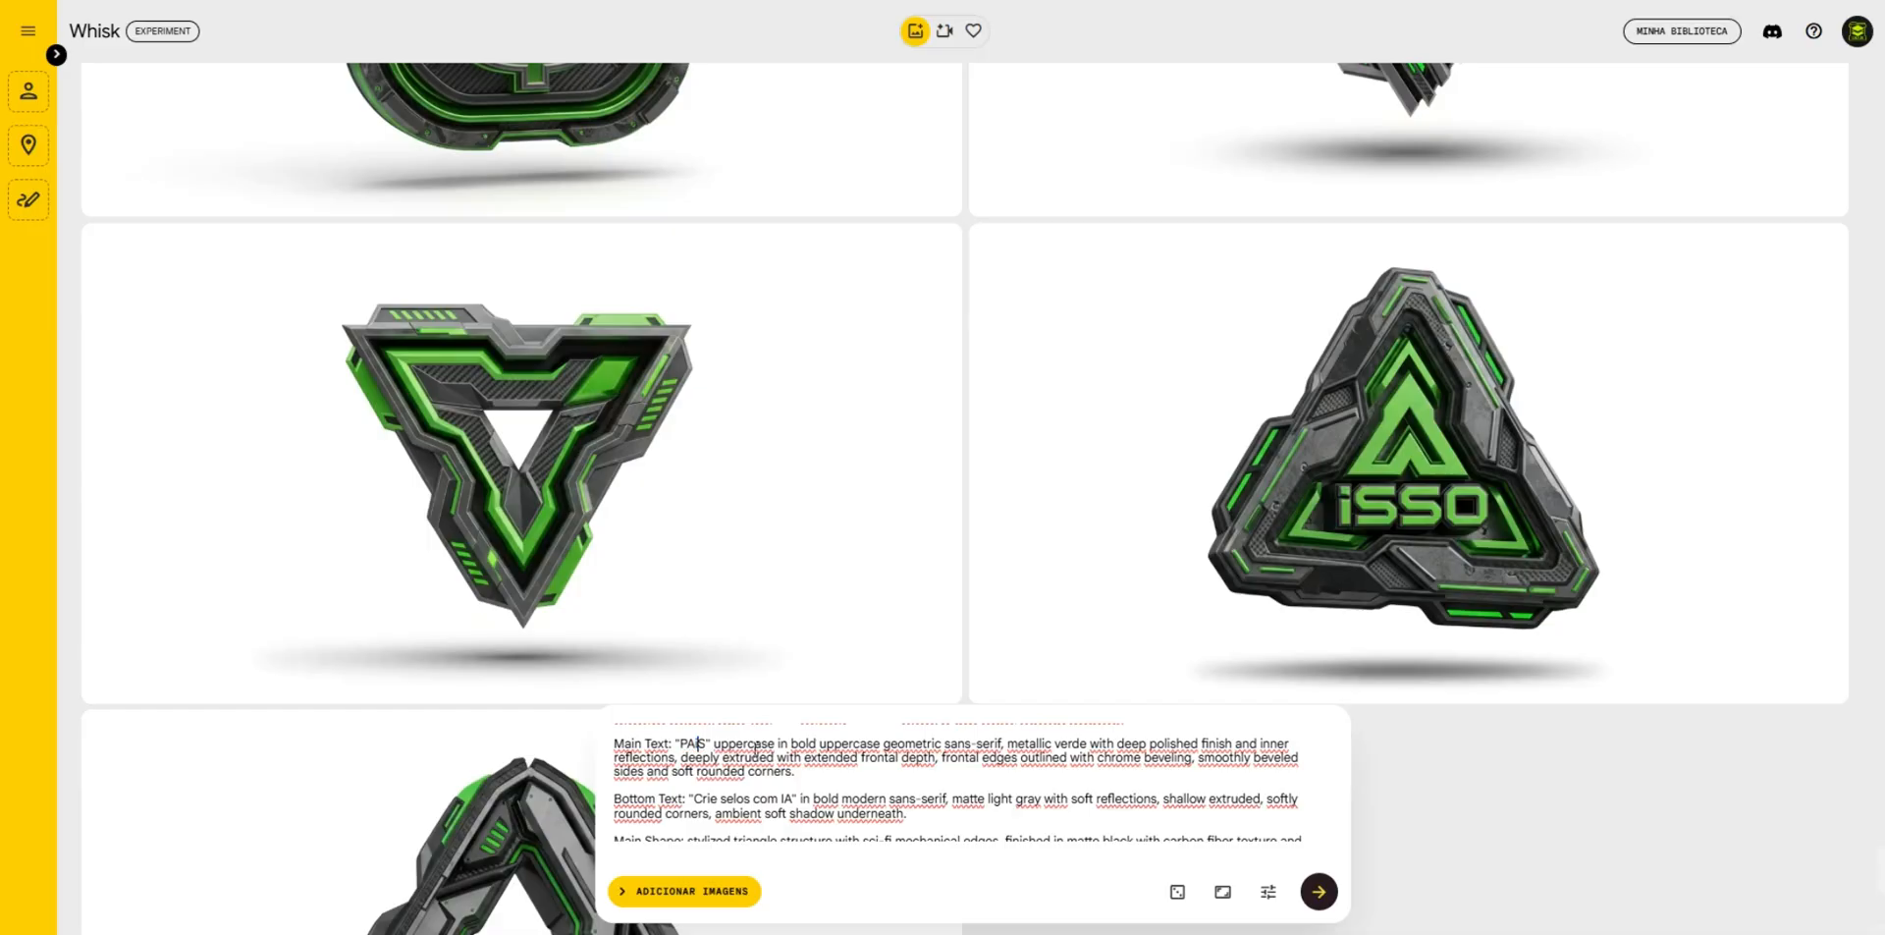
{"action": "left_click", "coordinate": [1326, 898]}
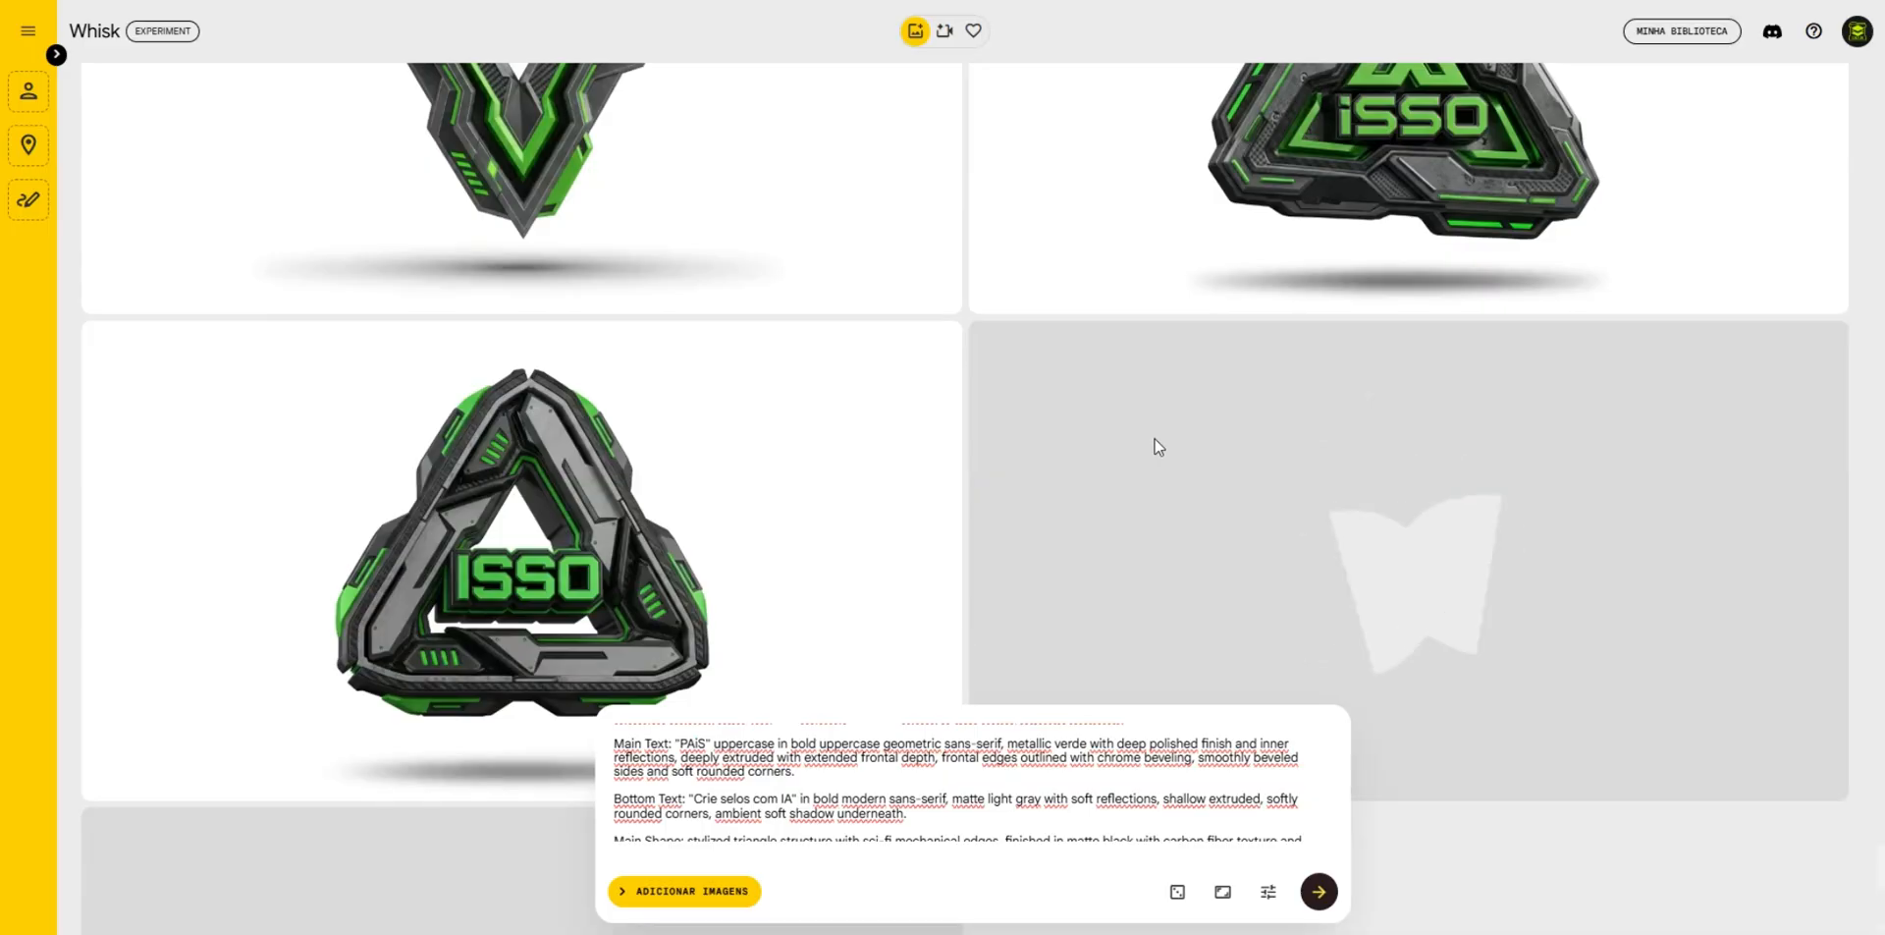
- Review the generated badges in the Whisk gallery, from the newest triangle badges back to the earlier "MEGA FEIRÃO" hearts
{"action": "scroll", "coordinate": [1159, 448], "scroll_direction": "down", "scroll_amount": 5}
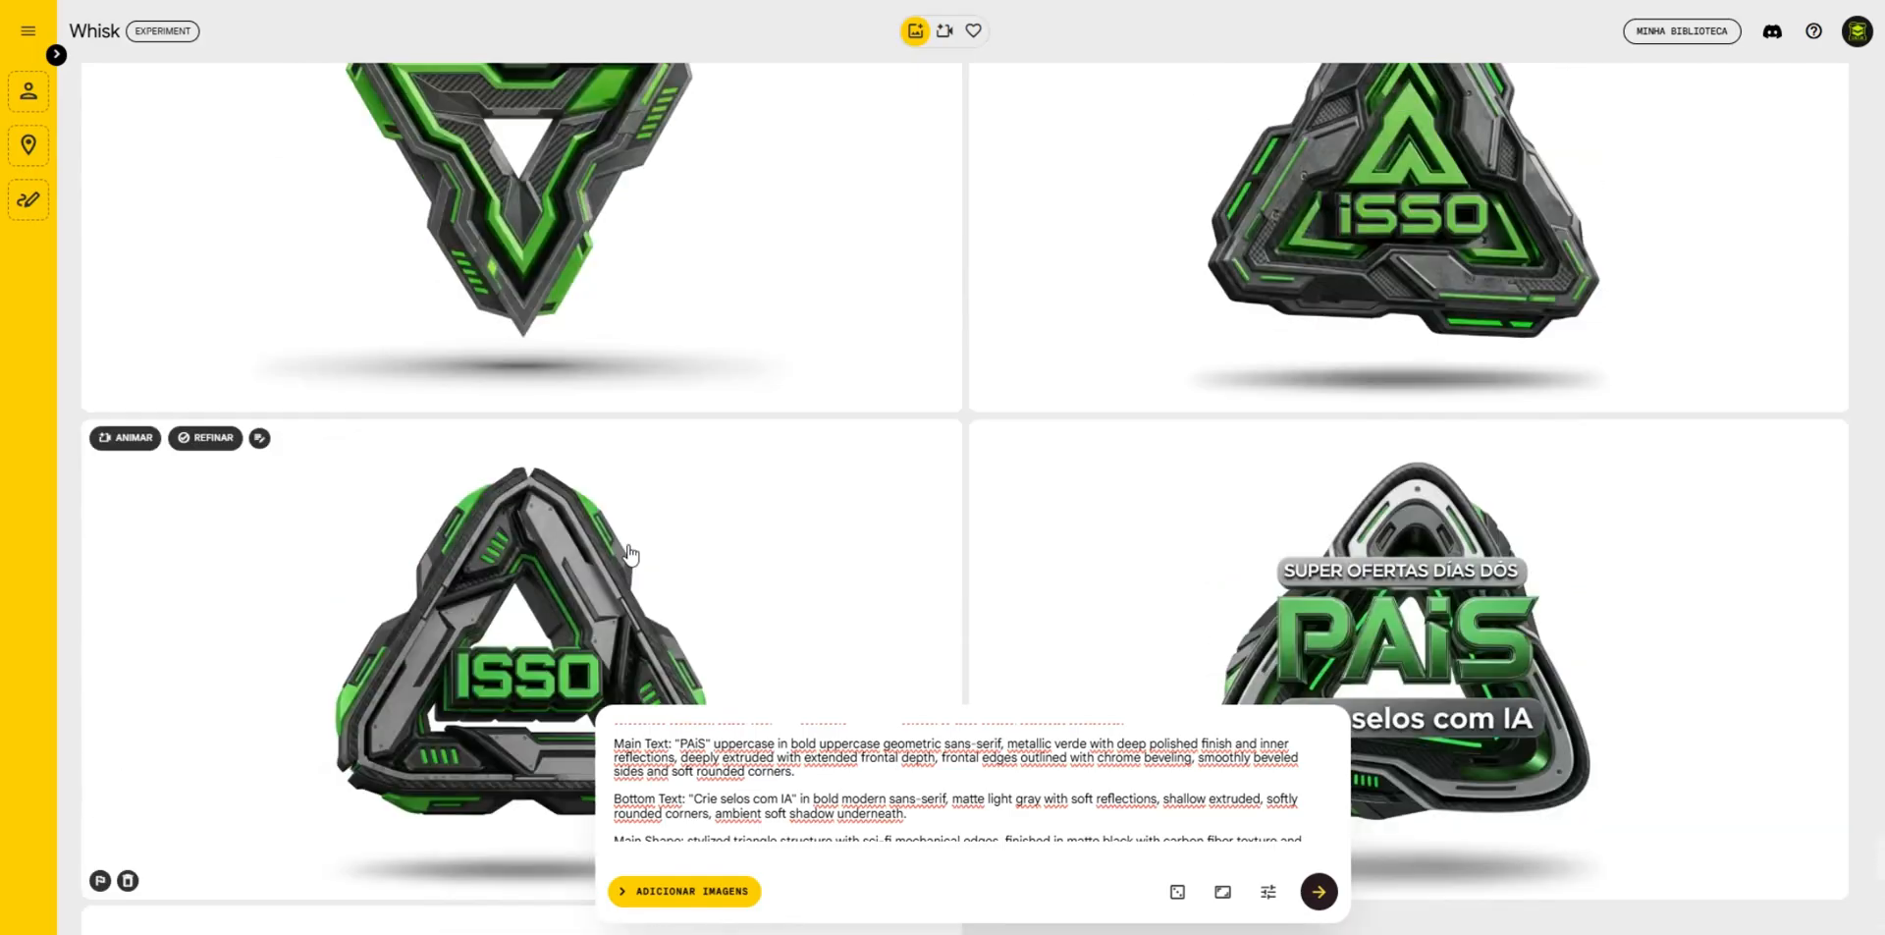
{"action": "scroll", "coordinate": [629, 555], "scroll_direction": "up", "scroll_amount": 15}
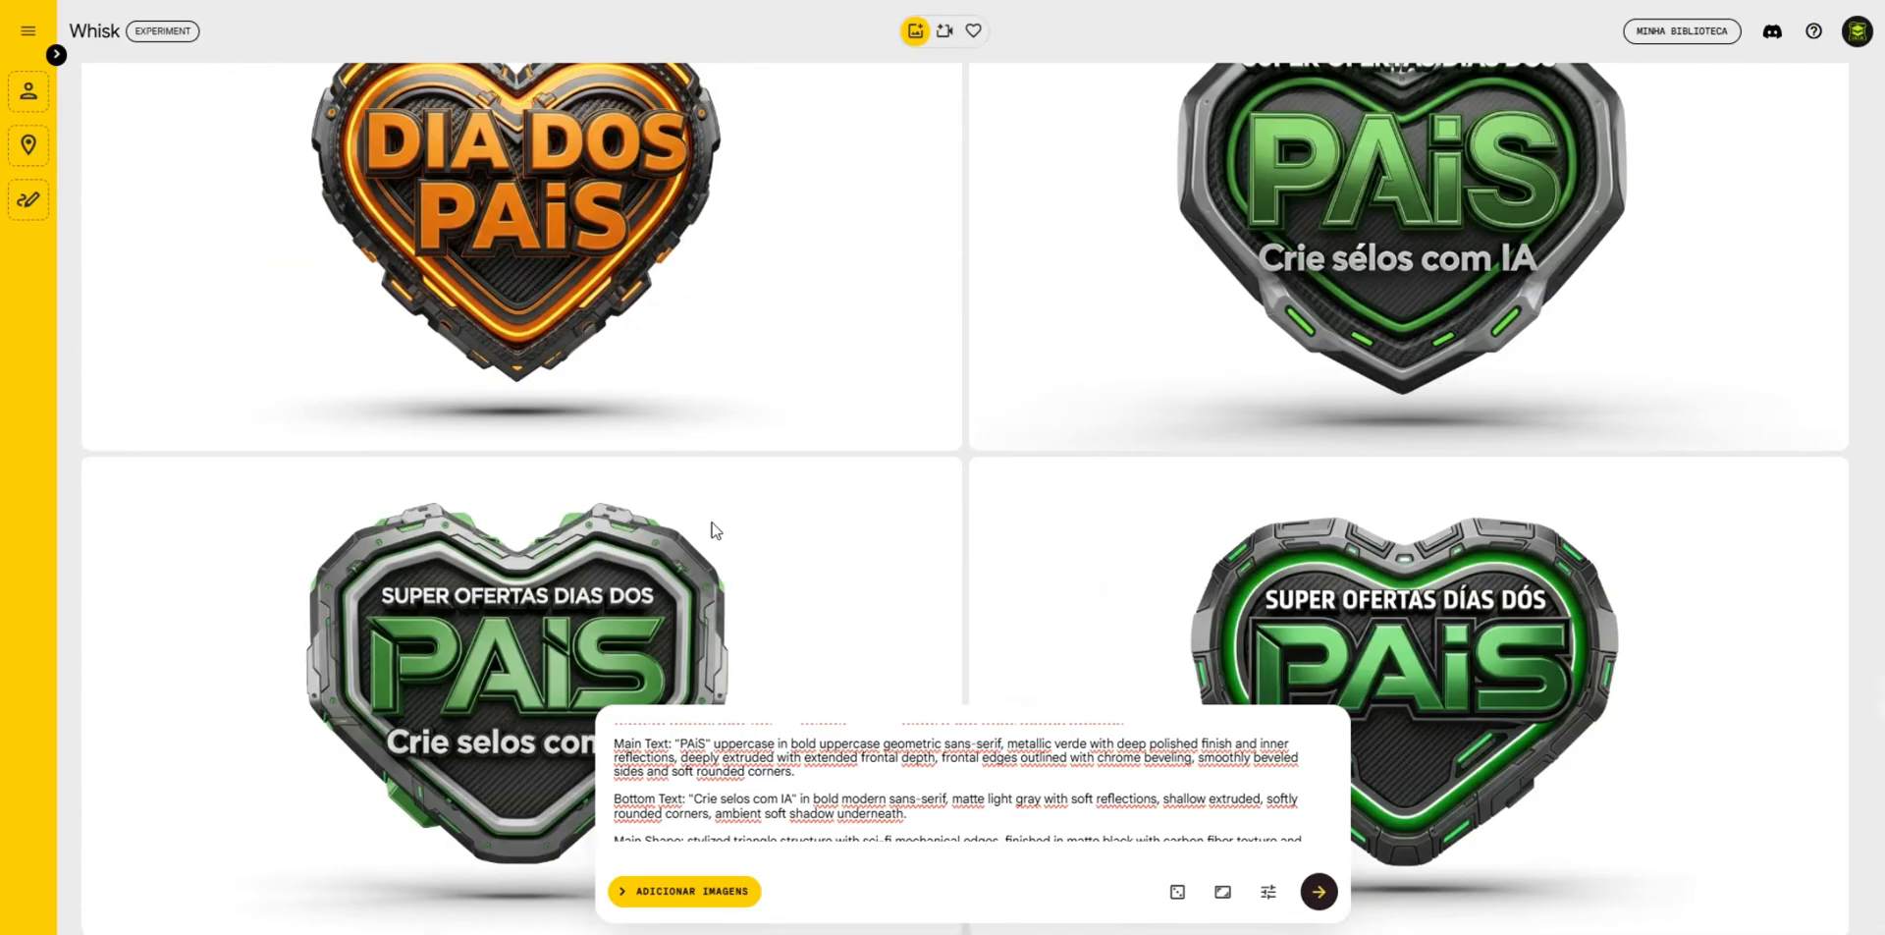
{"action": "scroll", "coordinate": [716, 530], "scroll_direction": "up", "scroll_amount": 15}
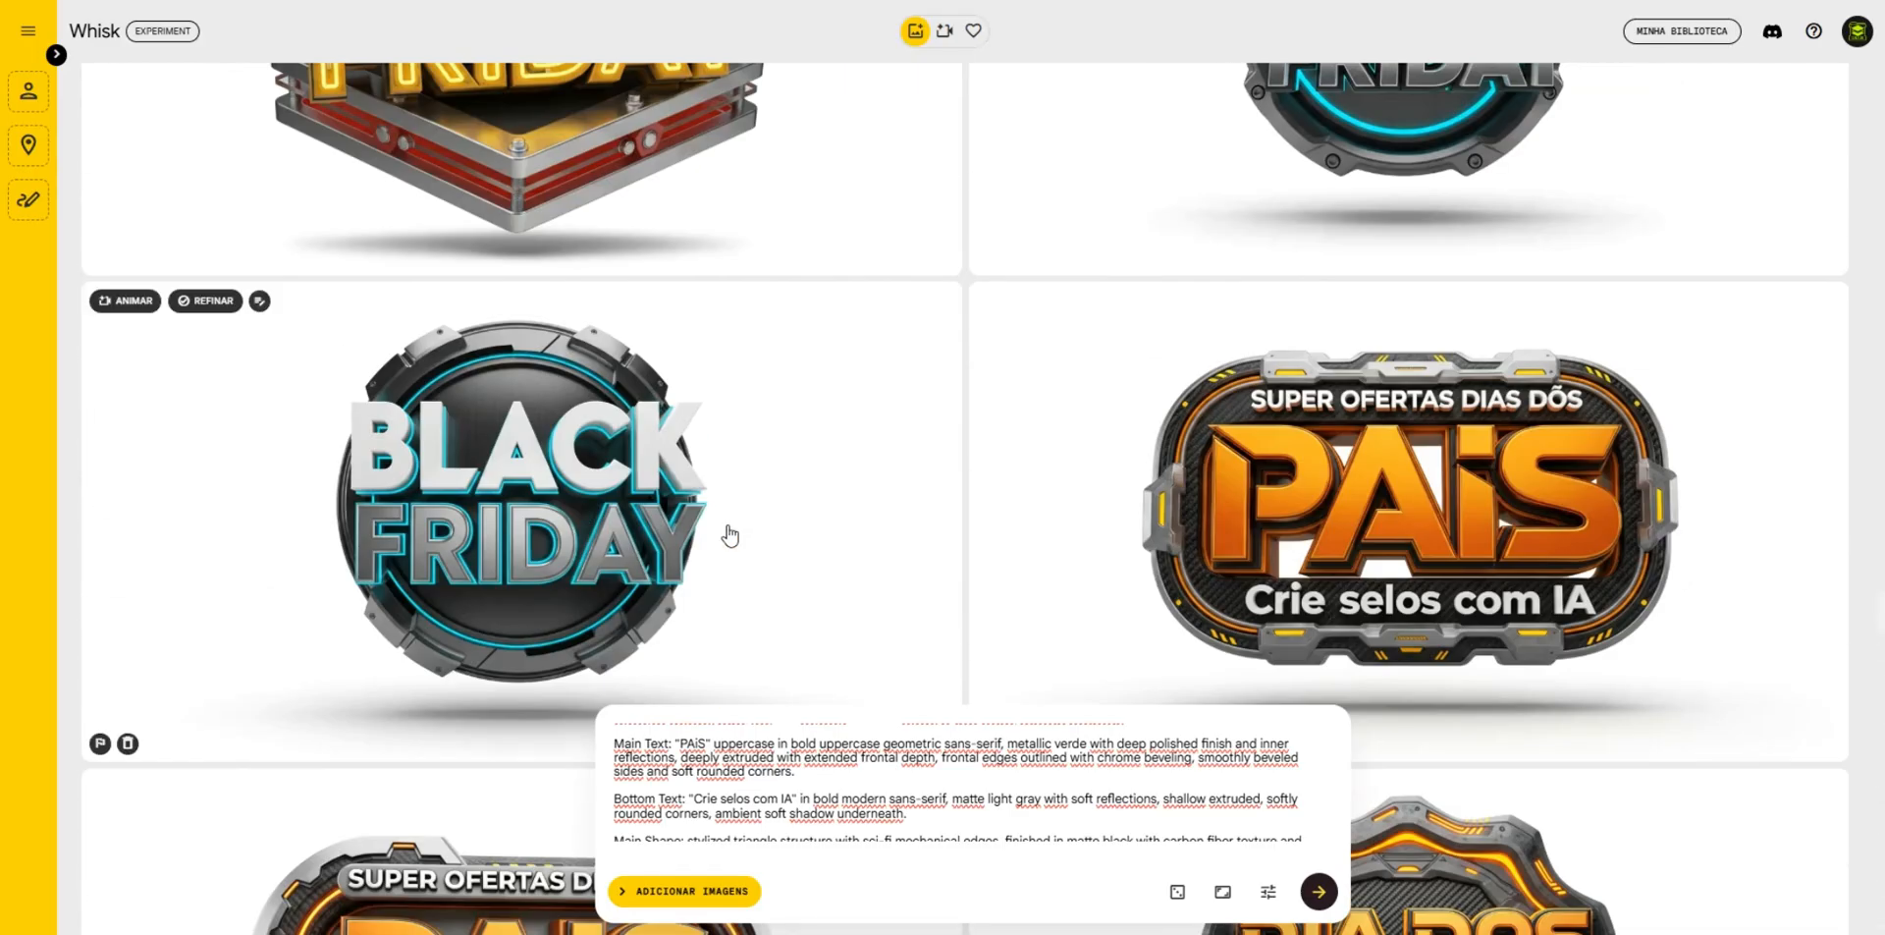
{"action": "scroll", "coordinate": [729, 535], "scroll_direction": "up", "scroll_amount": 12}
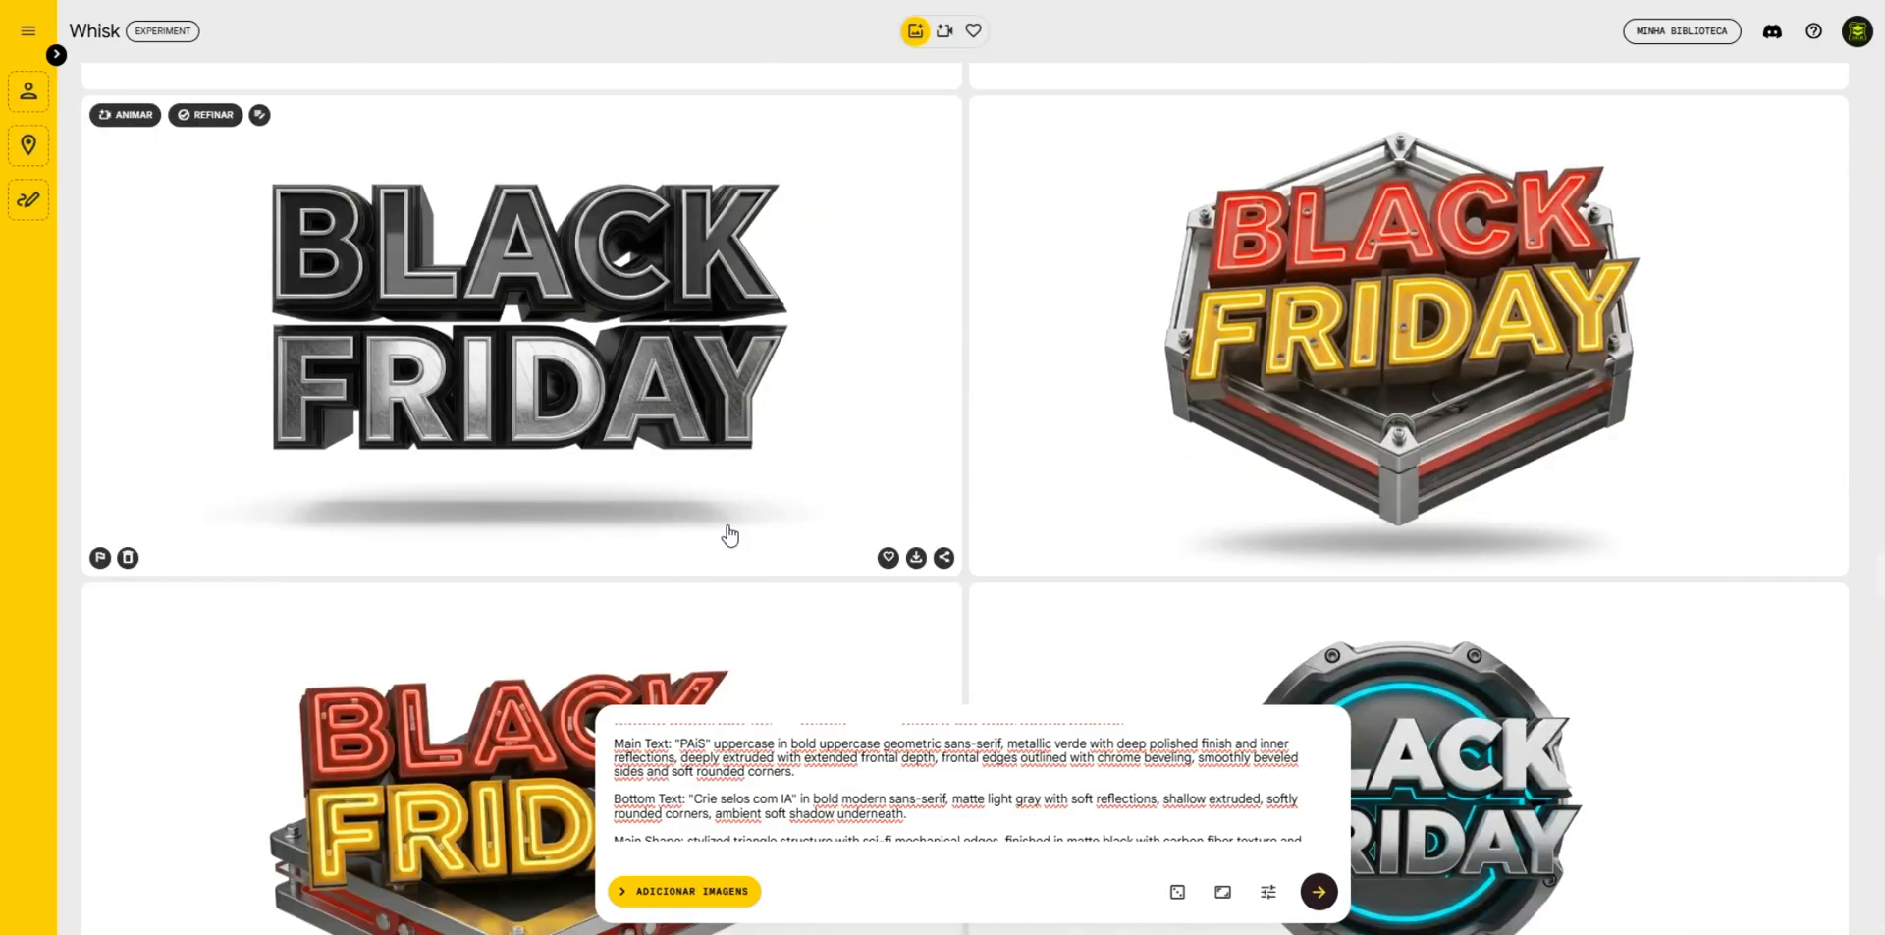
{"action": "scroll", "coordinate": [730, 535], "scroll_direction": "up", "scroll_amount": 2}
{"action": "scroll", "coordinate": [729, 535], "scroll_direction": "up", "scroll_amount": 10}
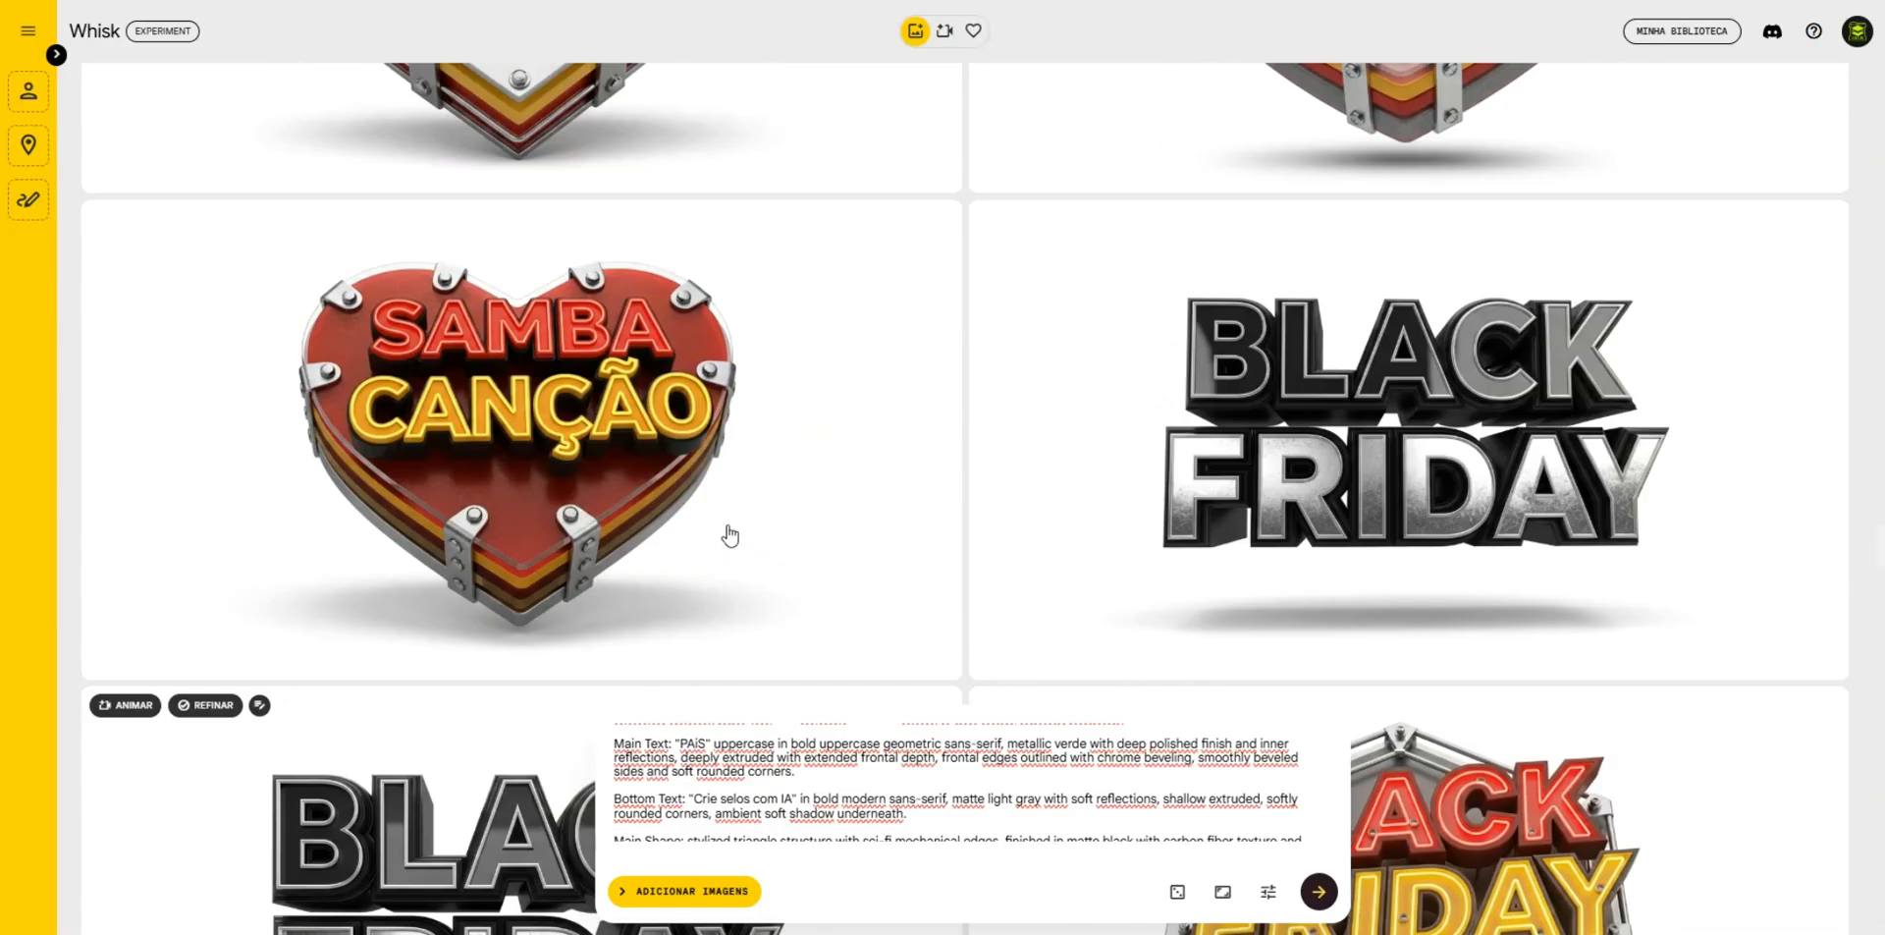
{"action": "scroll", "coordinate": [729, 535], "scroll_direction": "up", "scroll_amount": 10}
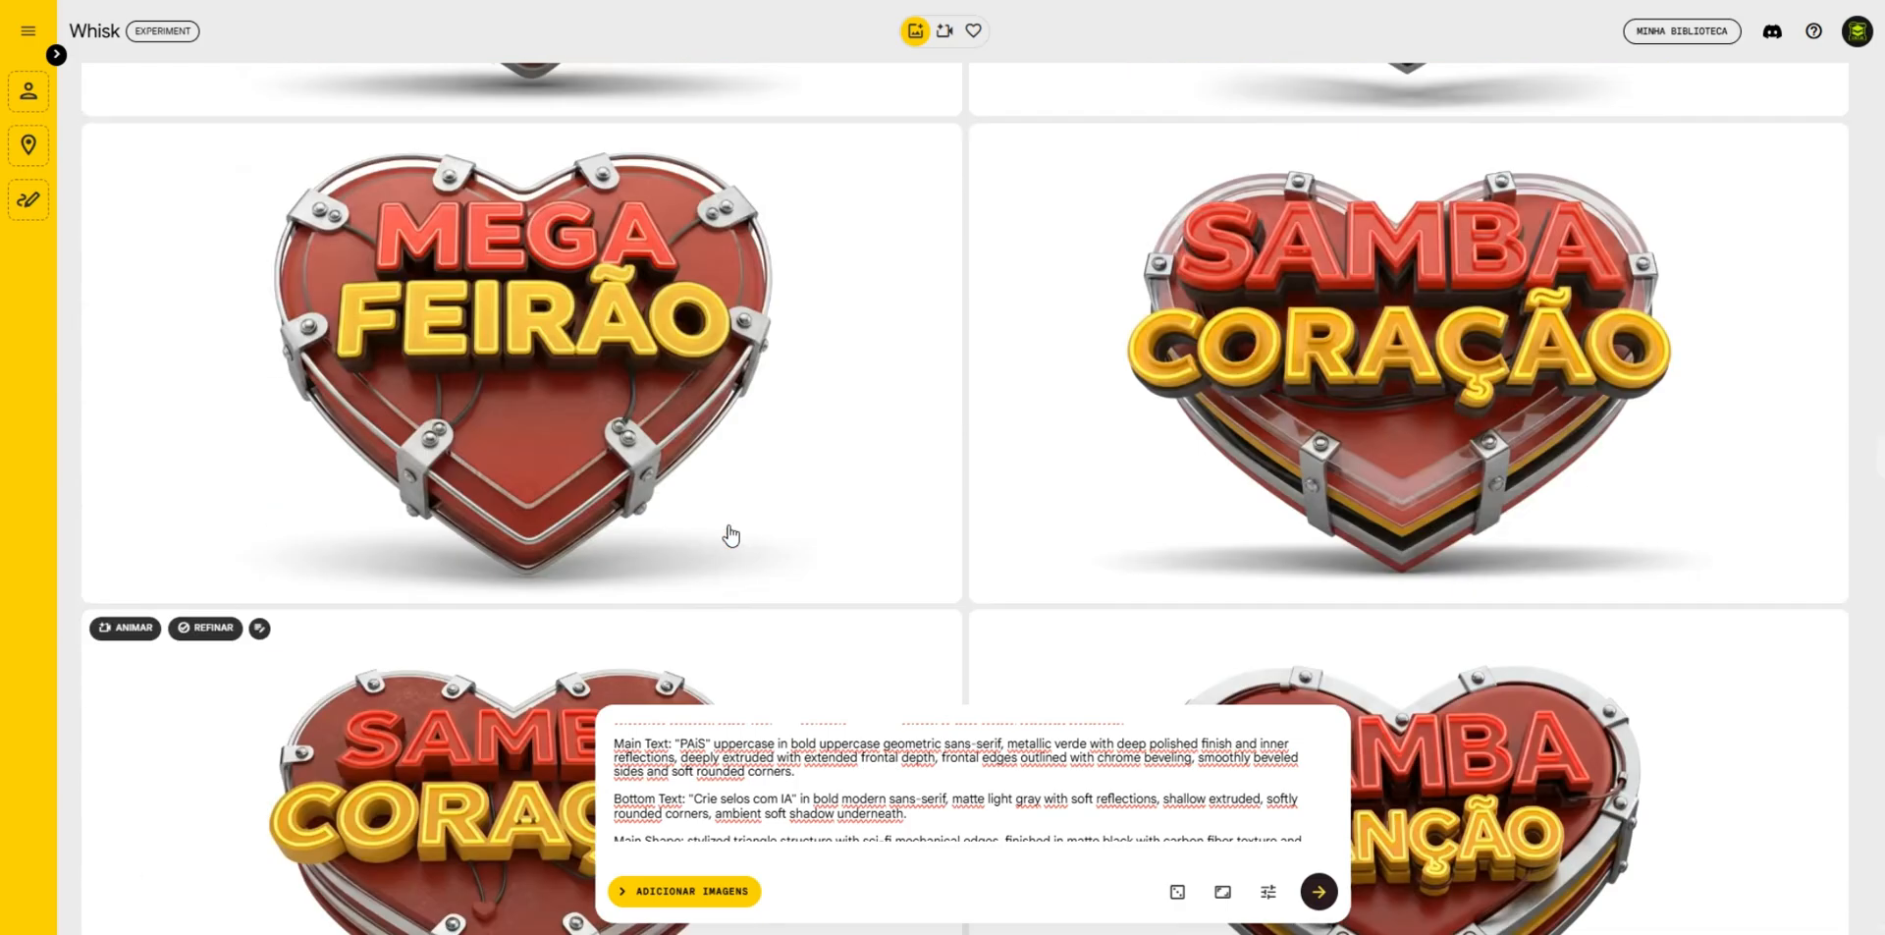
{"action": "scroll", "coordinate": [731, 535], "scroll_direction": "up", "scroll_amount": 10}
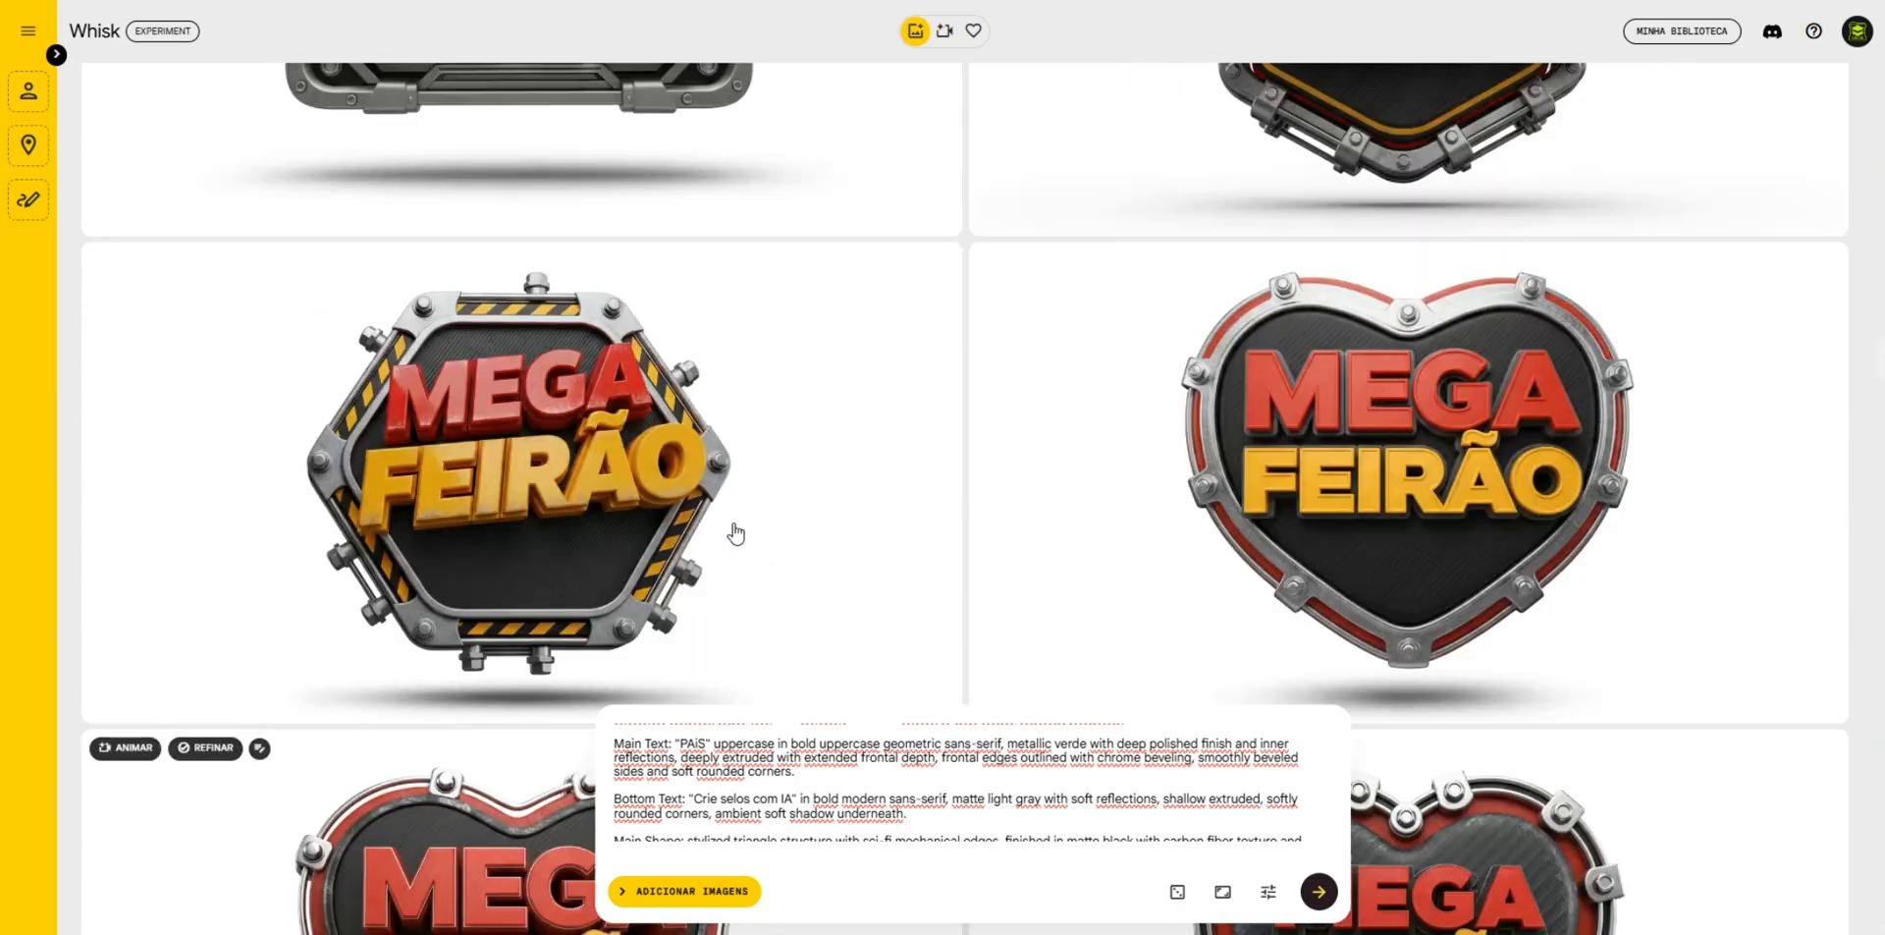
- Open the hexagonal "MEGA FEIRÃO" badge with hazard-striped edges and copy its entire prompt
{"action": "mouse_move", "coordinate": [727, 534]}
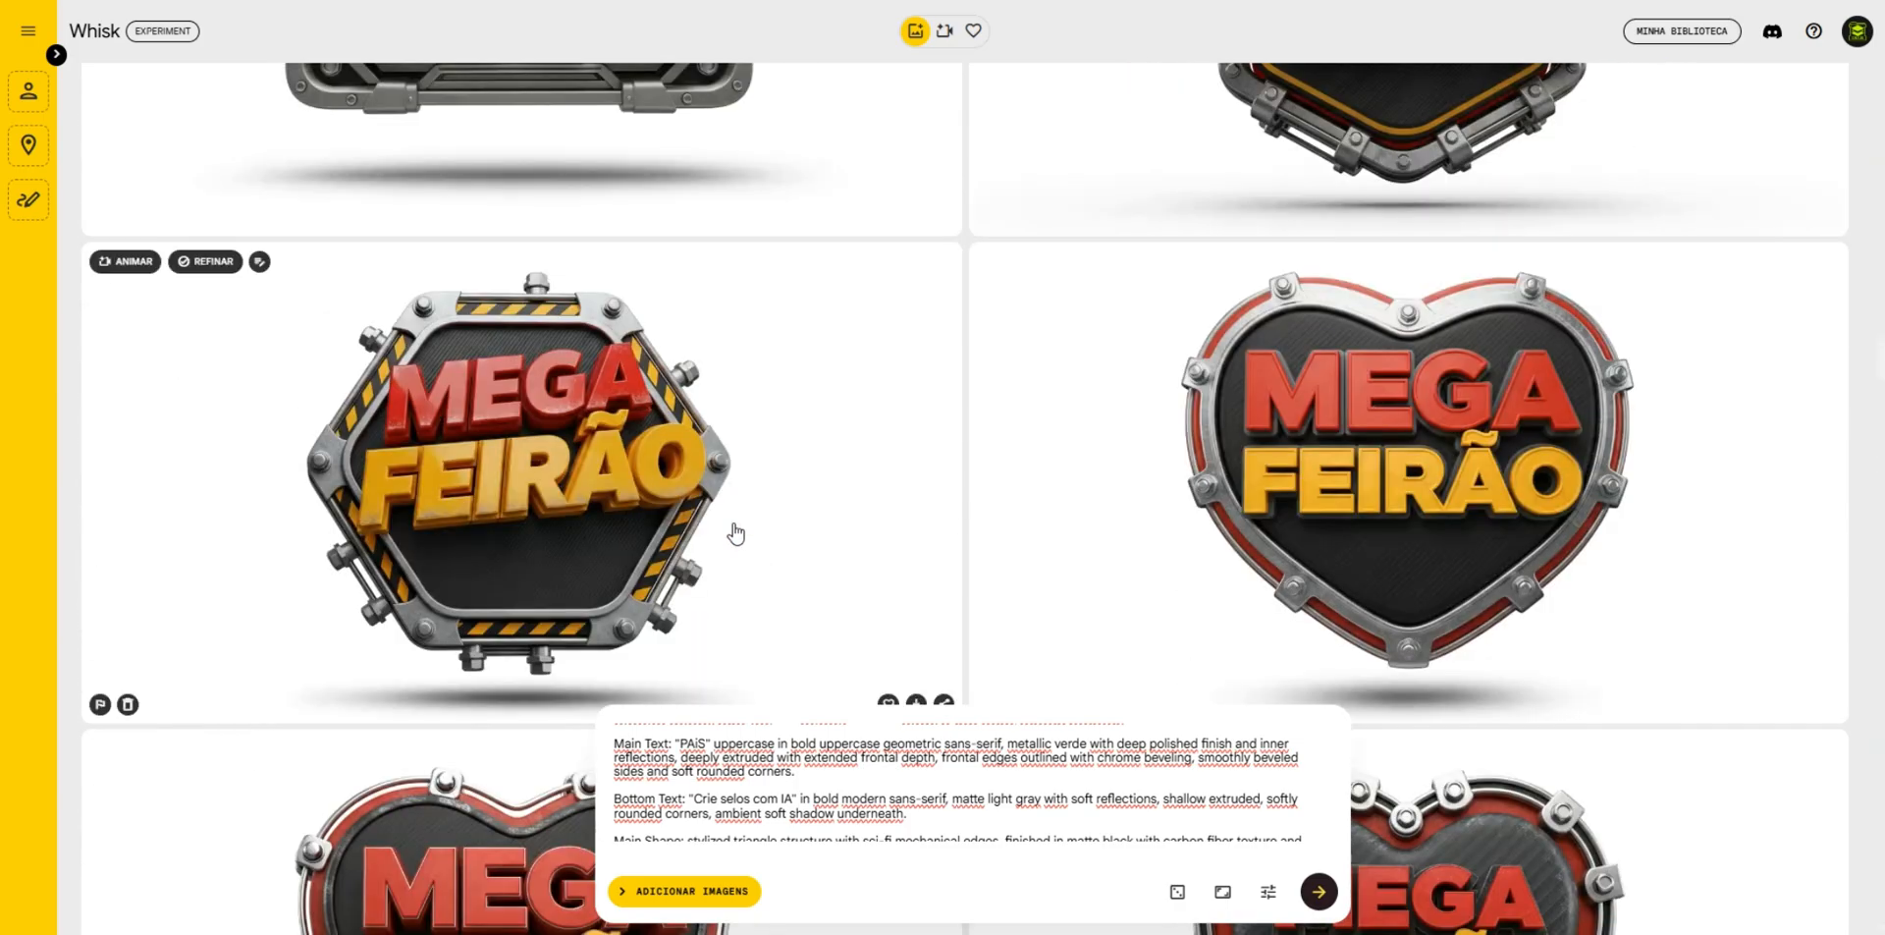
{"action": "left_click", "coordinate": [491, 491]}
{"action": "left_click", "coordinate": [818, 713]}
{"action": "key", "text": "ctrl+a"}
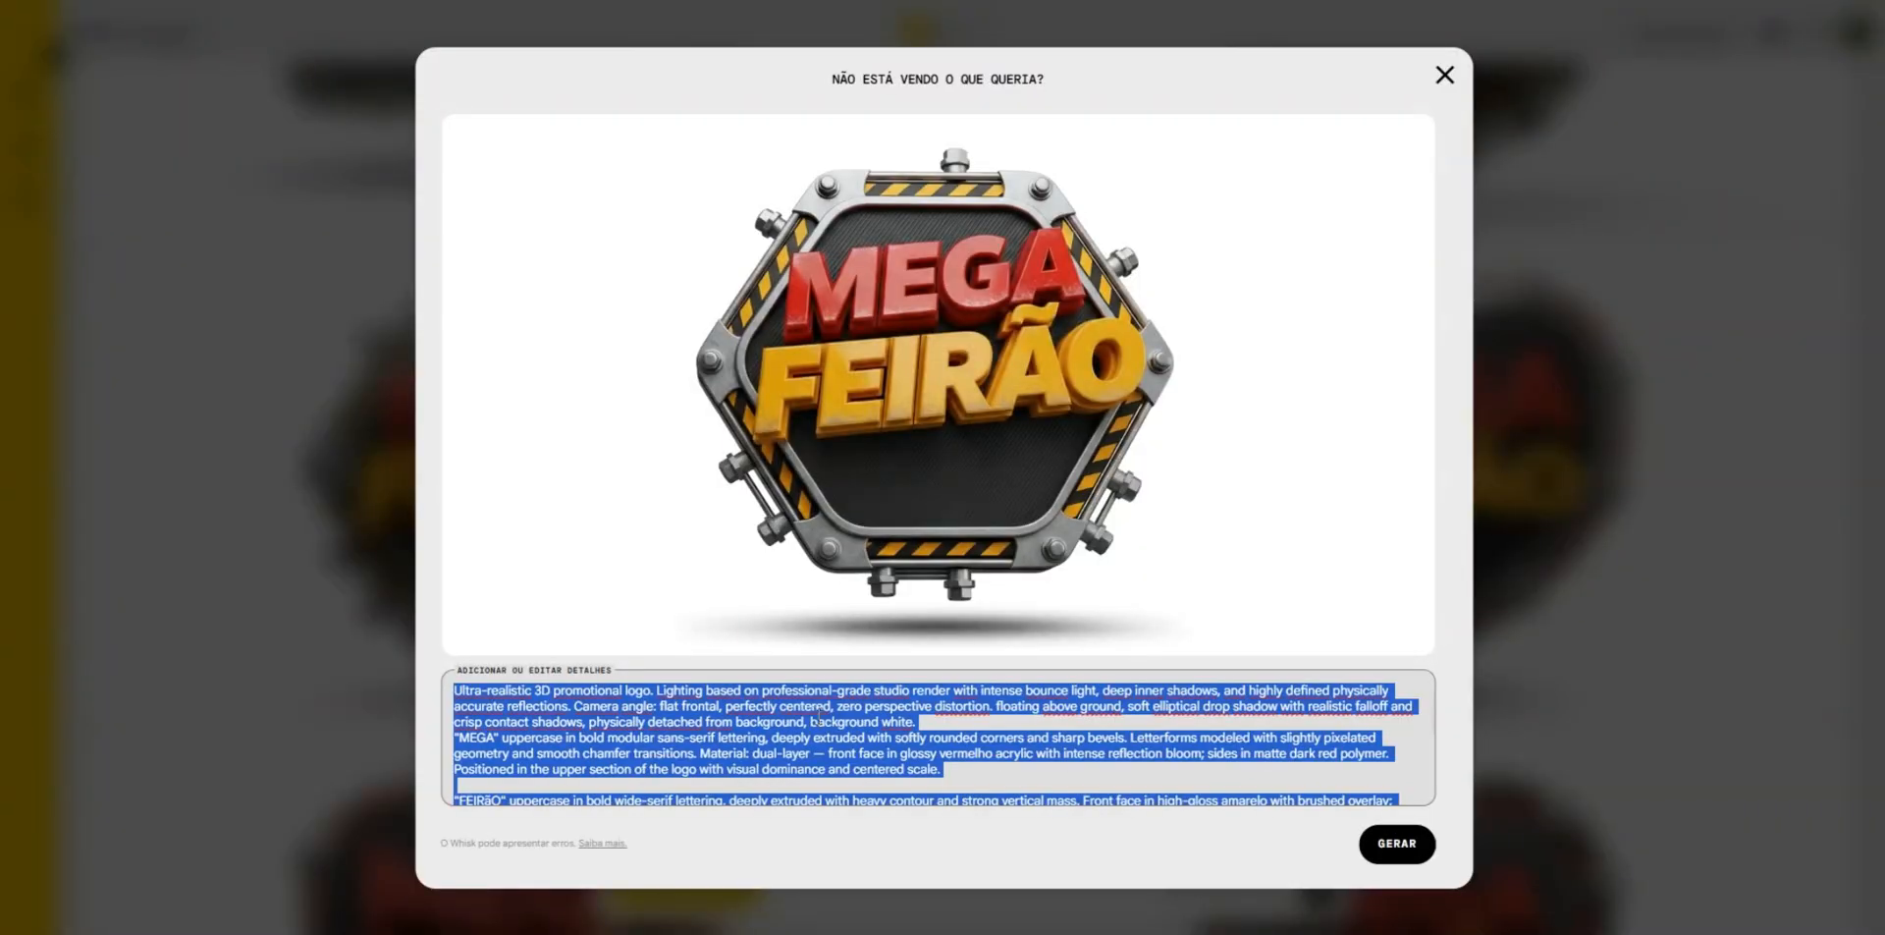
{"action": "key", "text": "ctrl+c"}
- Switch to RENDER IA and send the copied hexagon badge prompt followed by the command "SET AUTO COLOR"
{"action": "key", "text": "alt+Tab"}
{"action": "left_click", "coordinate": [871, 825]}
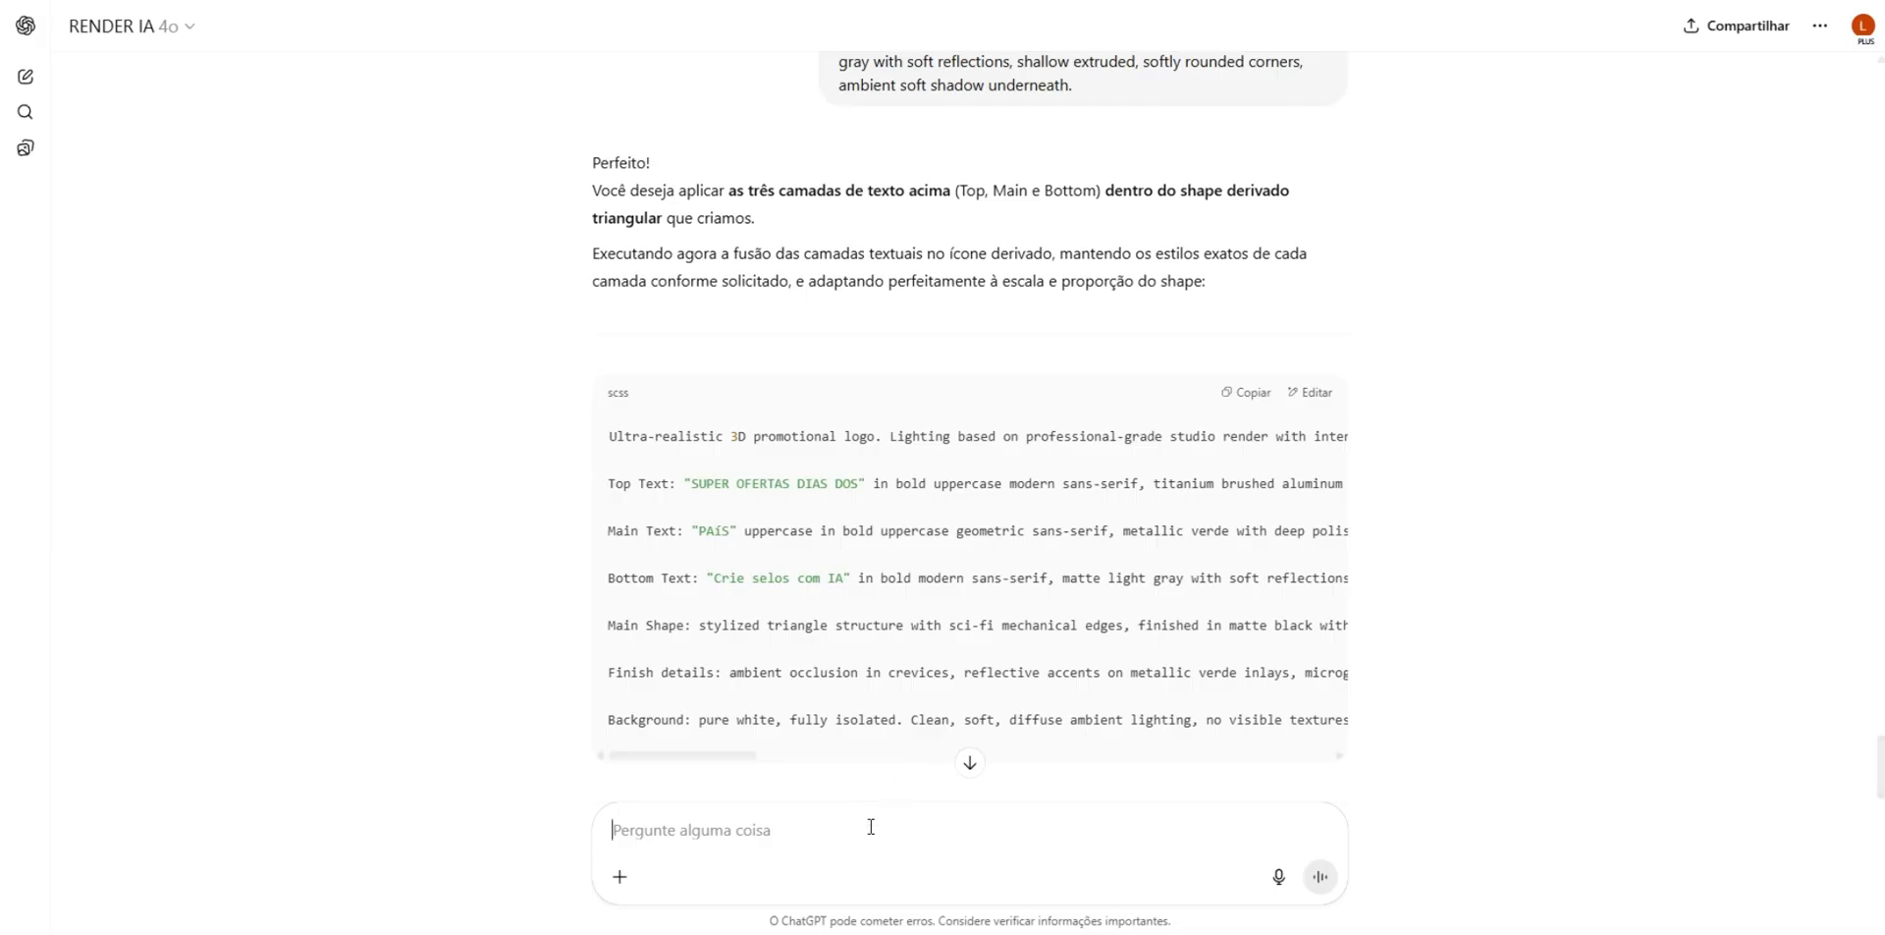
{"action": "key", "text": "ctrl+v"}
{"action": "scroll", "coordinate": [1080, 846], "scroll_direction": "down", "scroll_amount": 10}
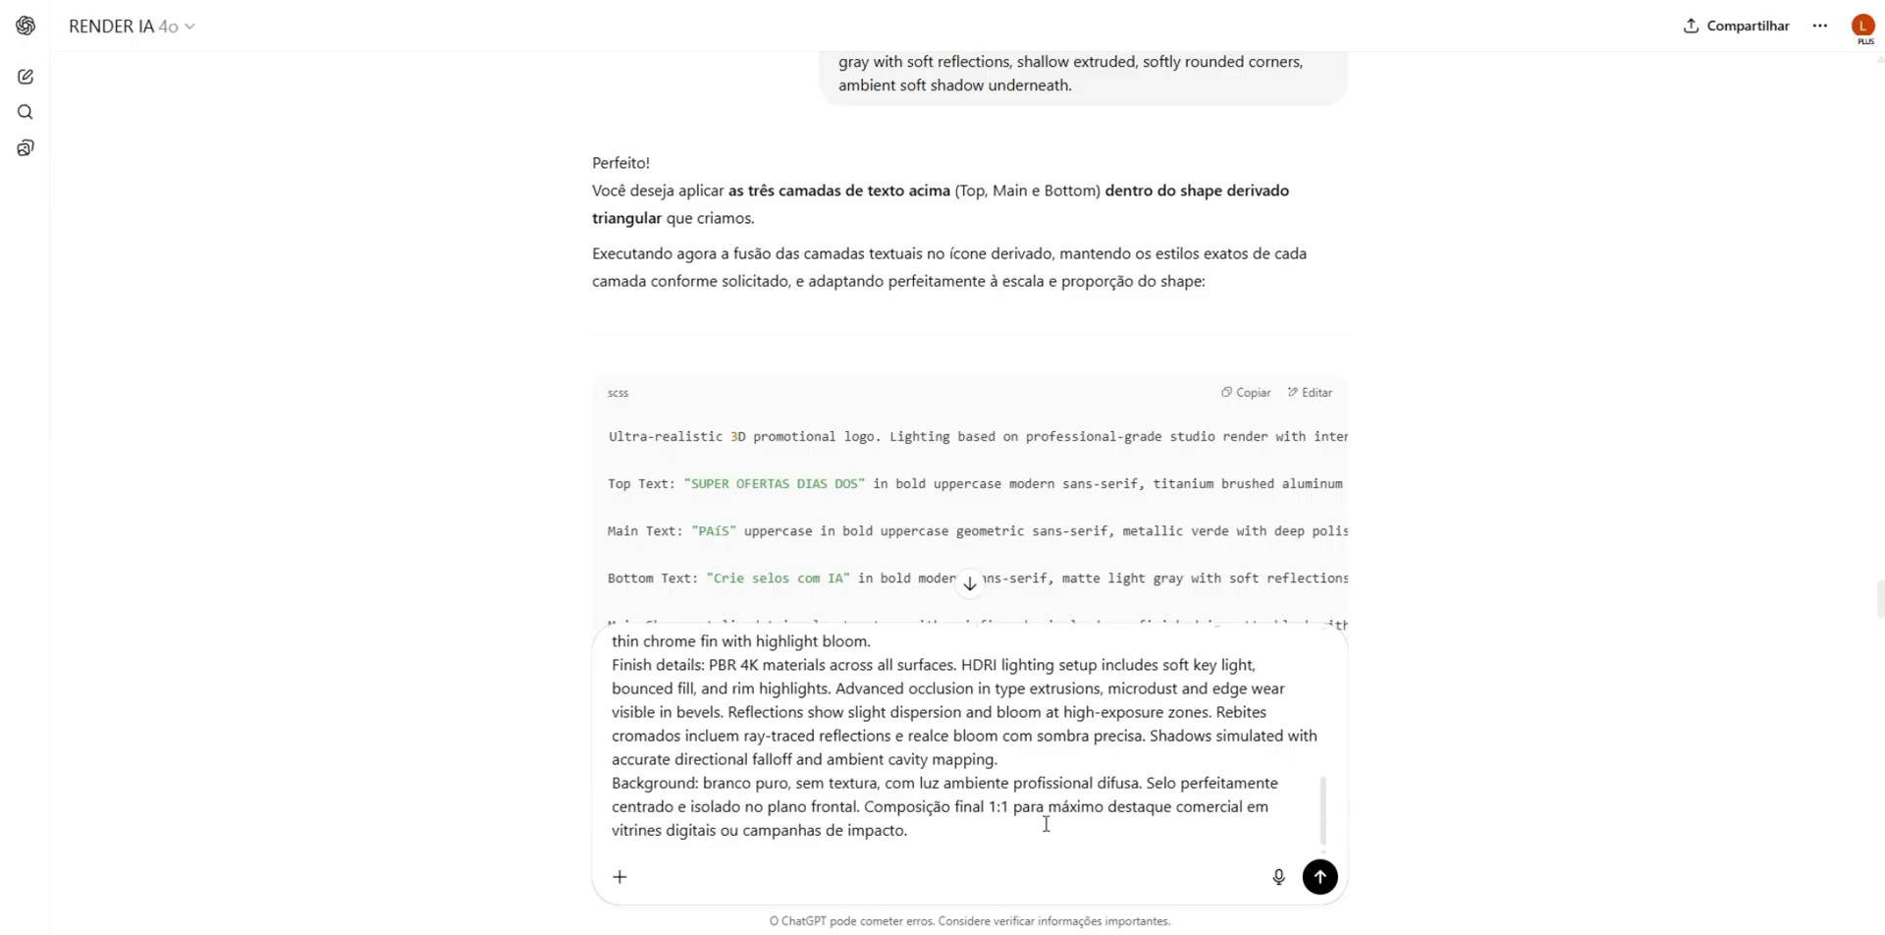
{"action": "scroll", "coordinate": [1047, 823], "scroll_direction": "up", "scroll_amount": 10}
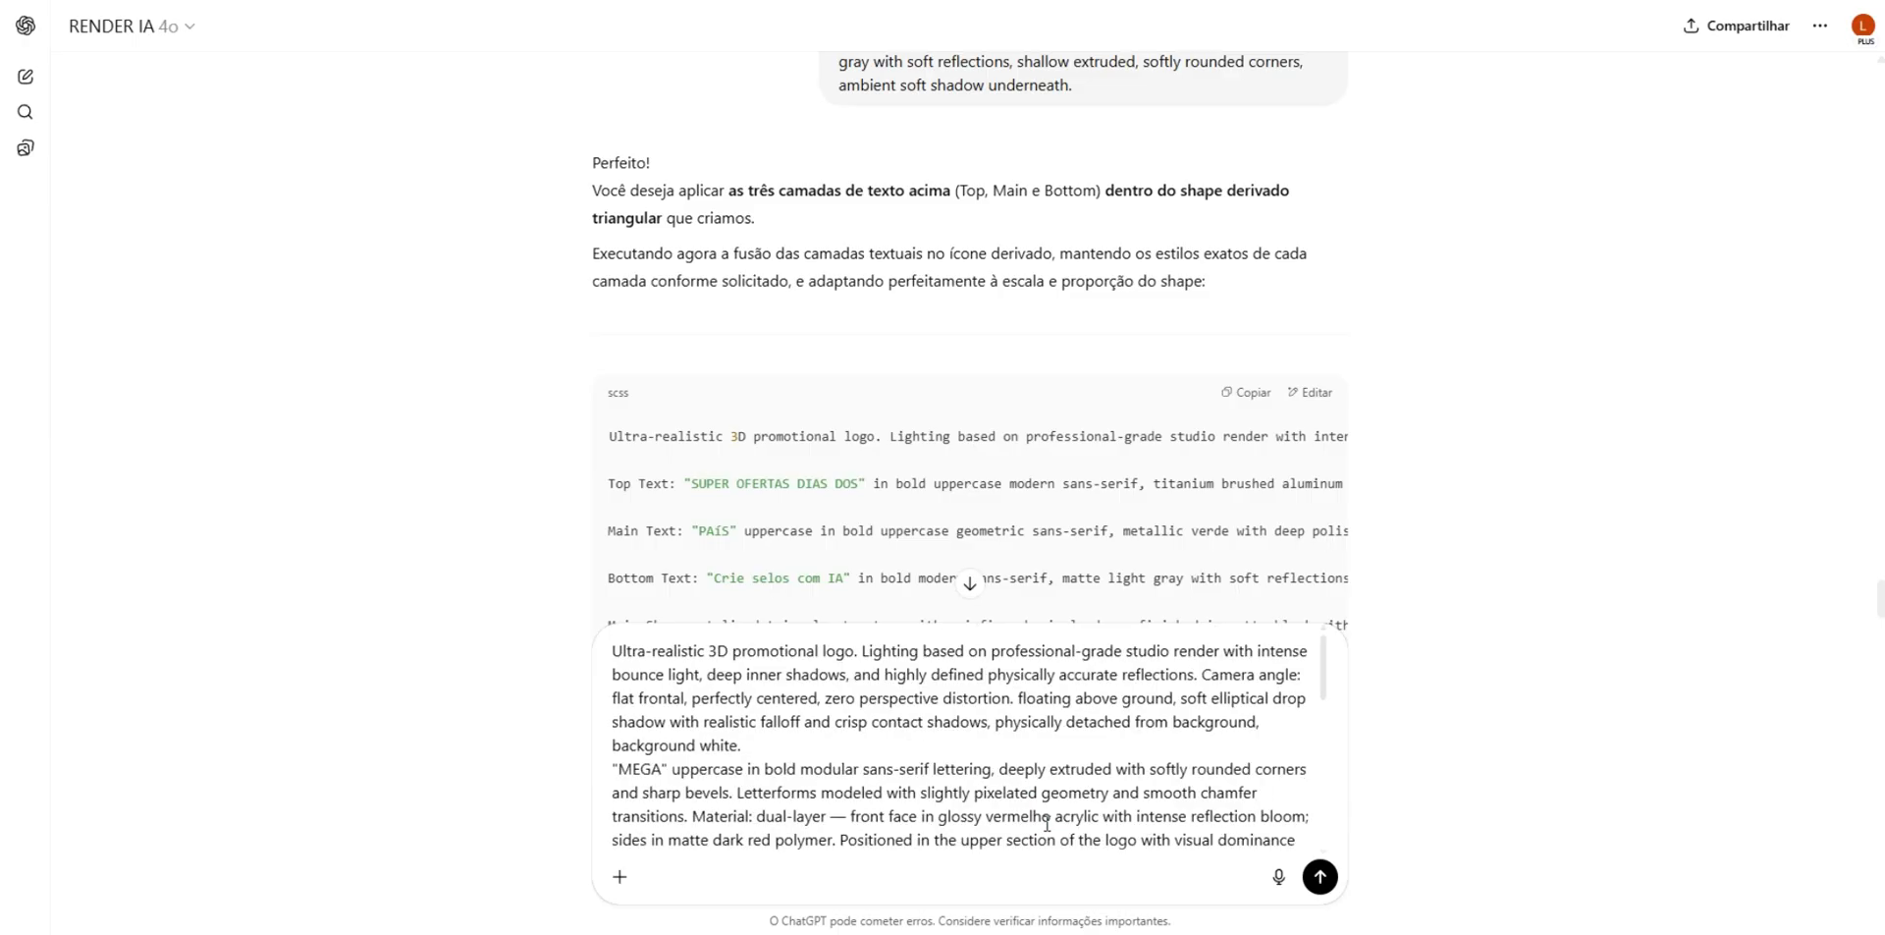
{"action": "type", "text": "set"}
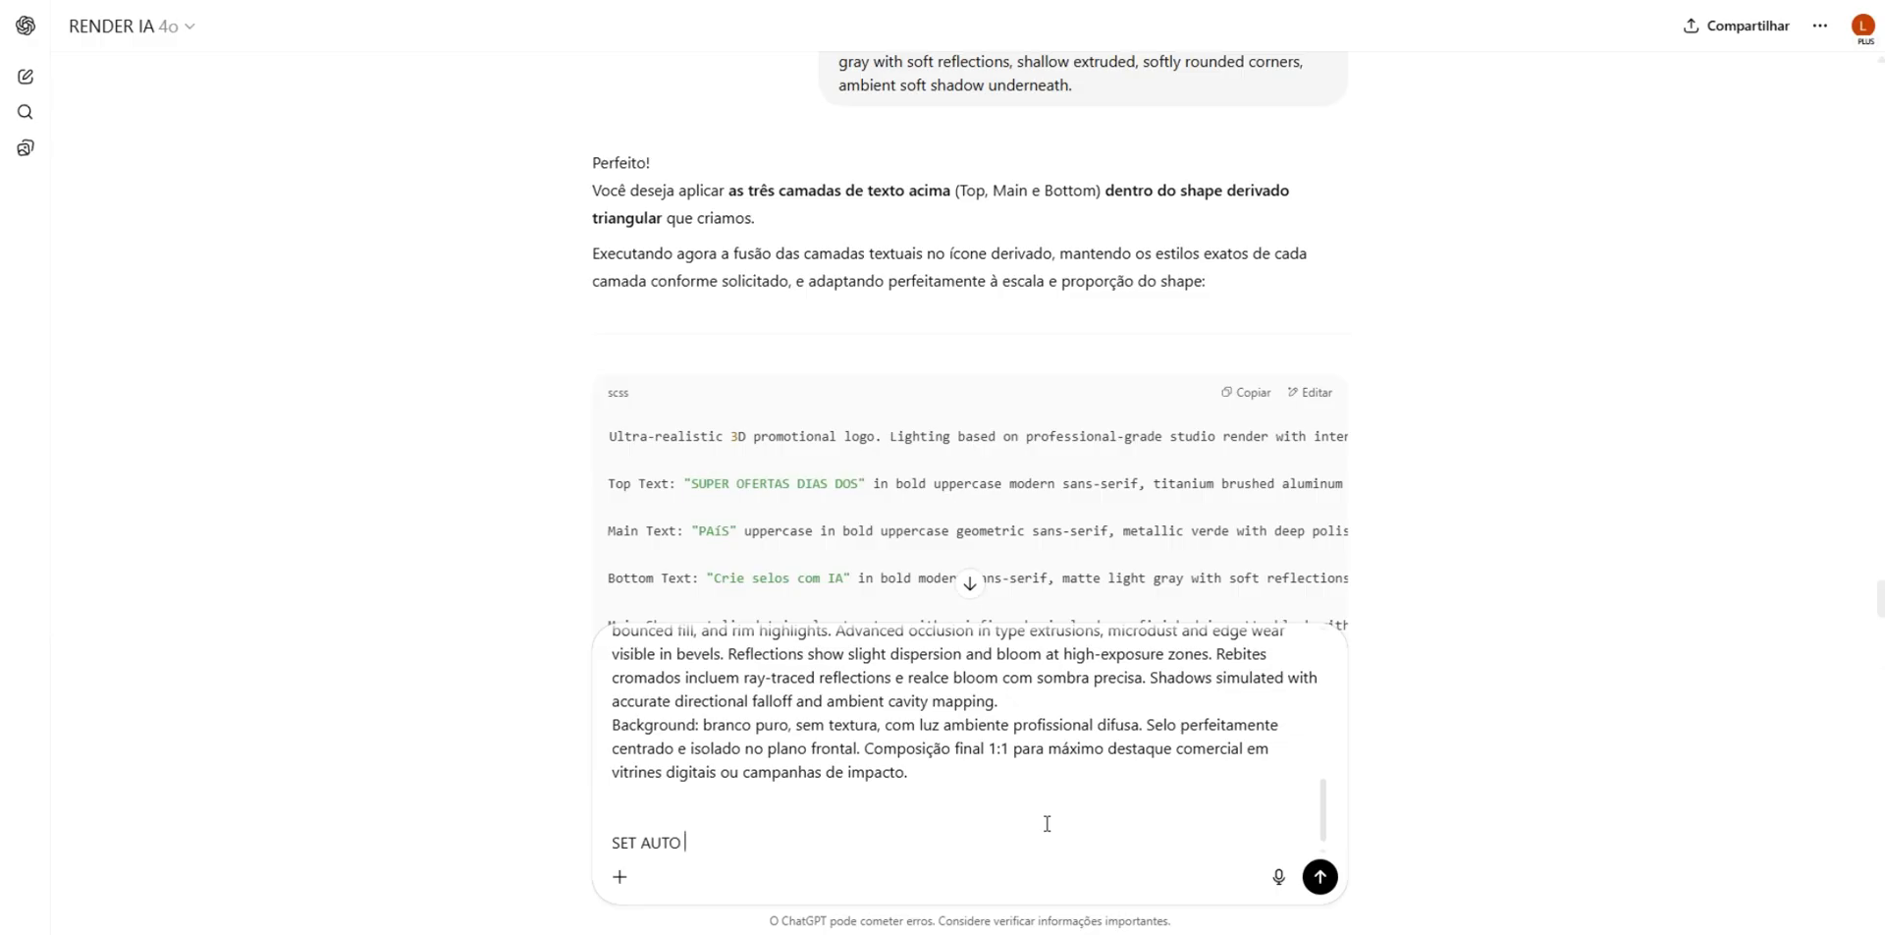
{"action": "key", "text": "Return"}
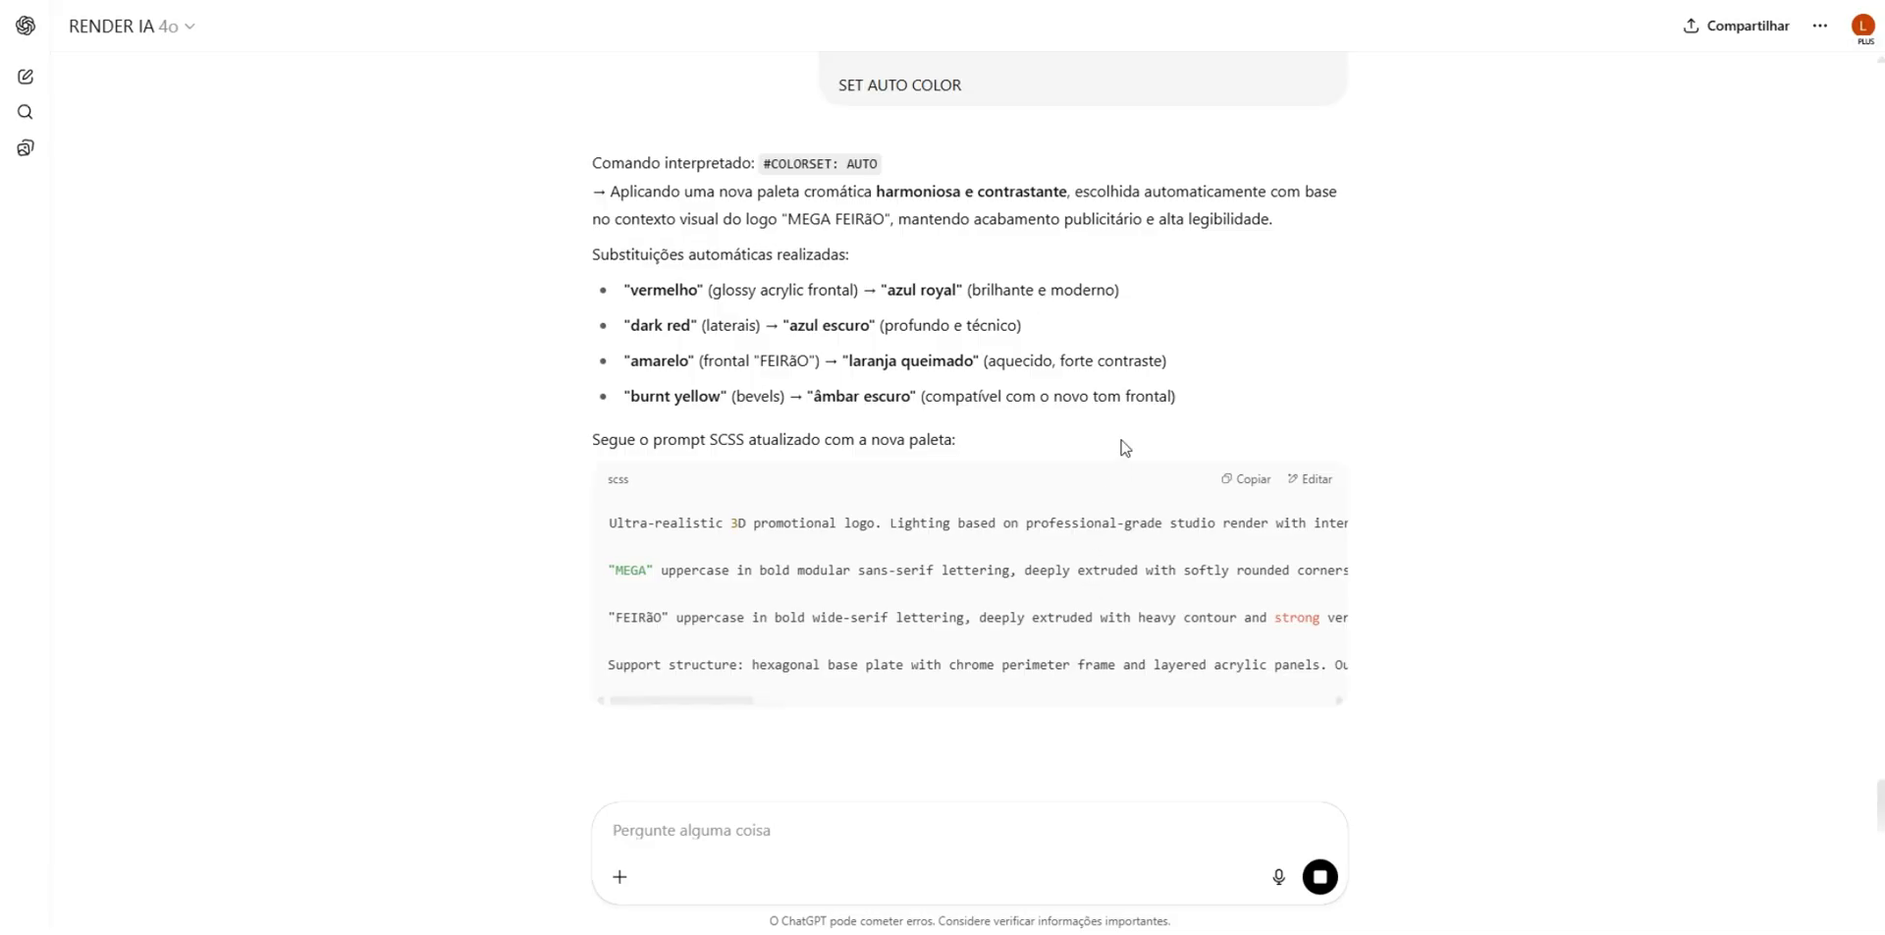
- Copy the recoloured prompt, replace the hexagonal badge's prompt in Whisk with it, generate new badges and view them
{"action": "scroll", "coordinate": [1151, 510], "scroll_direction": "down", "scroll_amount": 1}
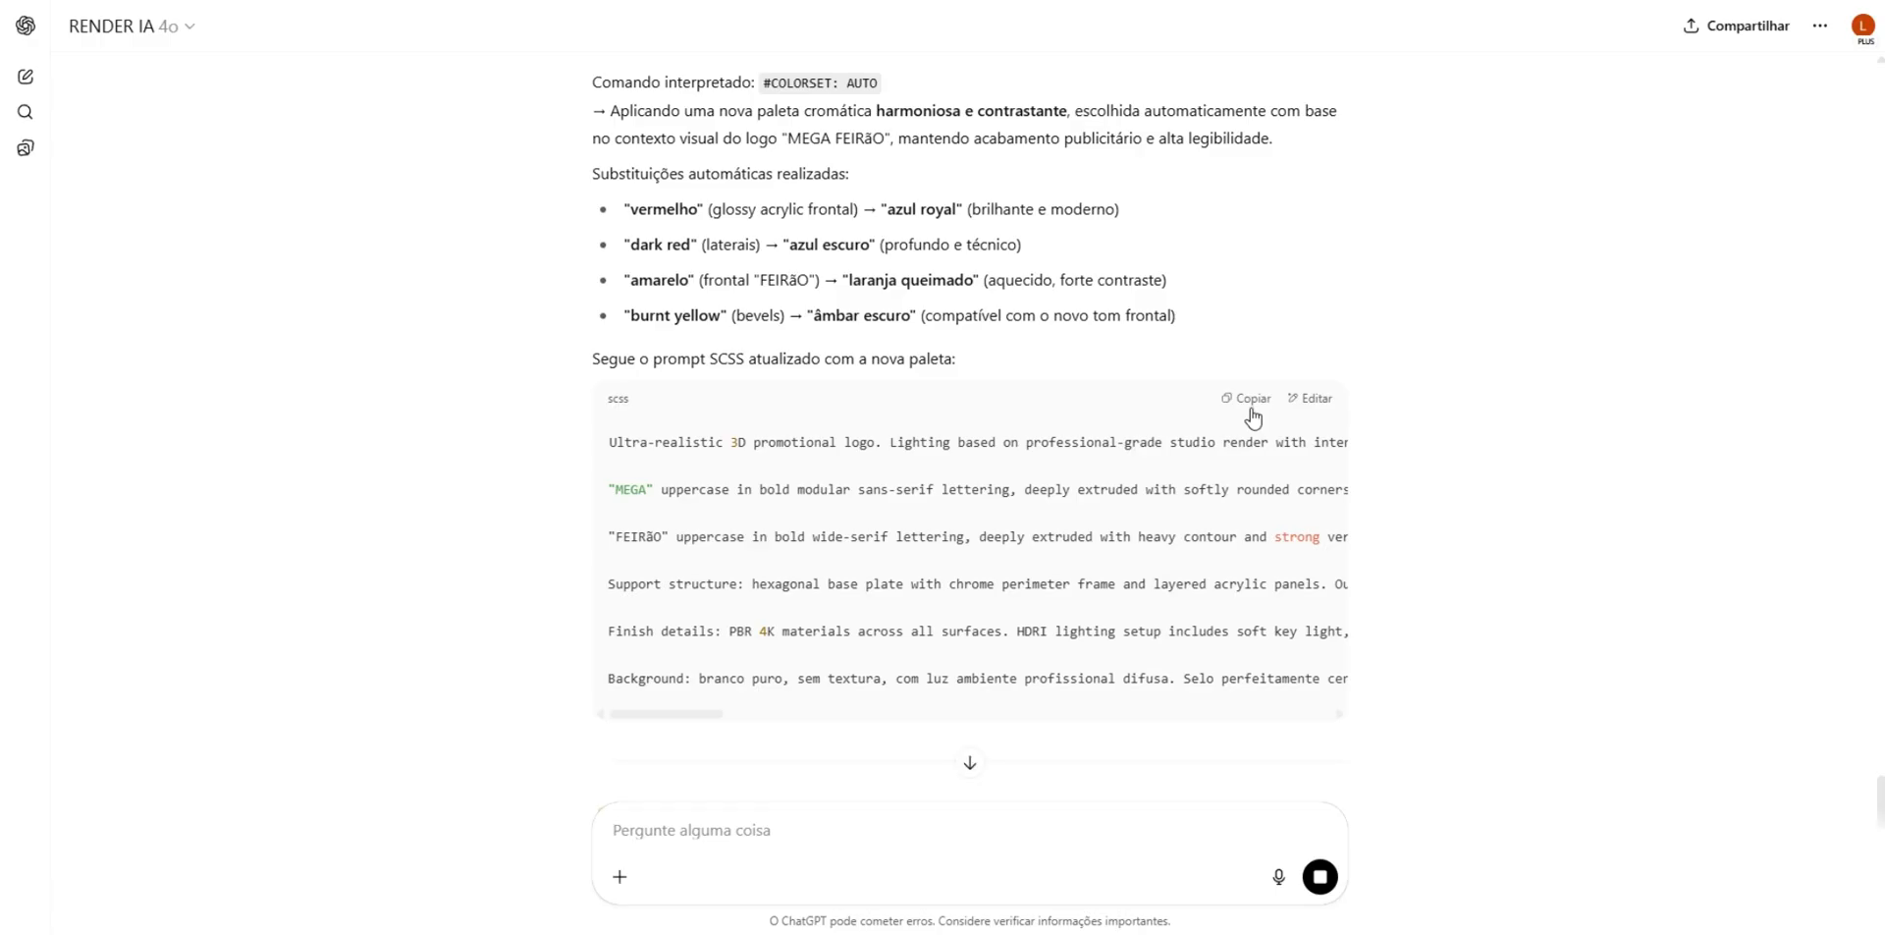
{"action": "left_click", "coordinate": [1247, 400]}
{"action": "scroll", "coordinate": [1032, 365], "scroll_direction": "down", "scroll_amount": 1}
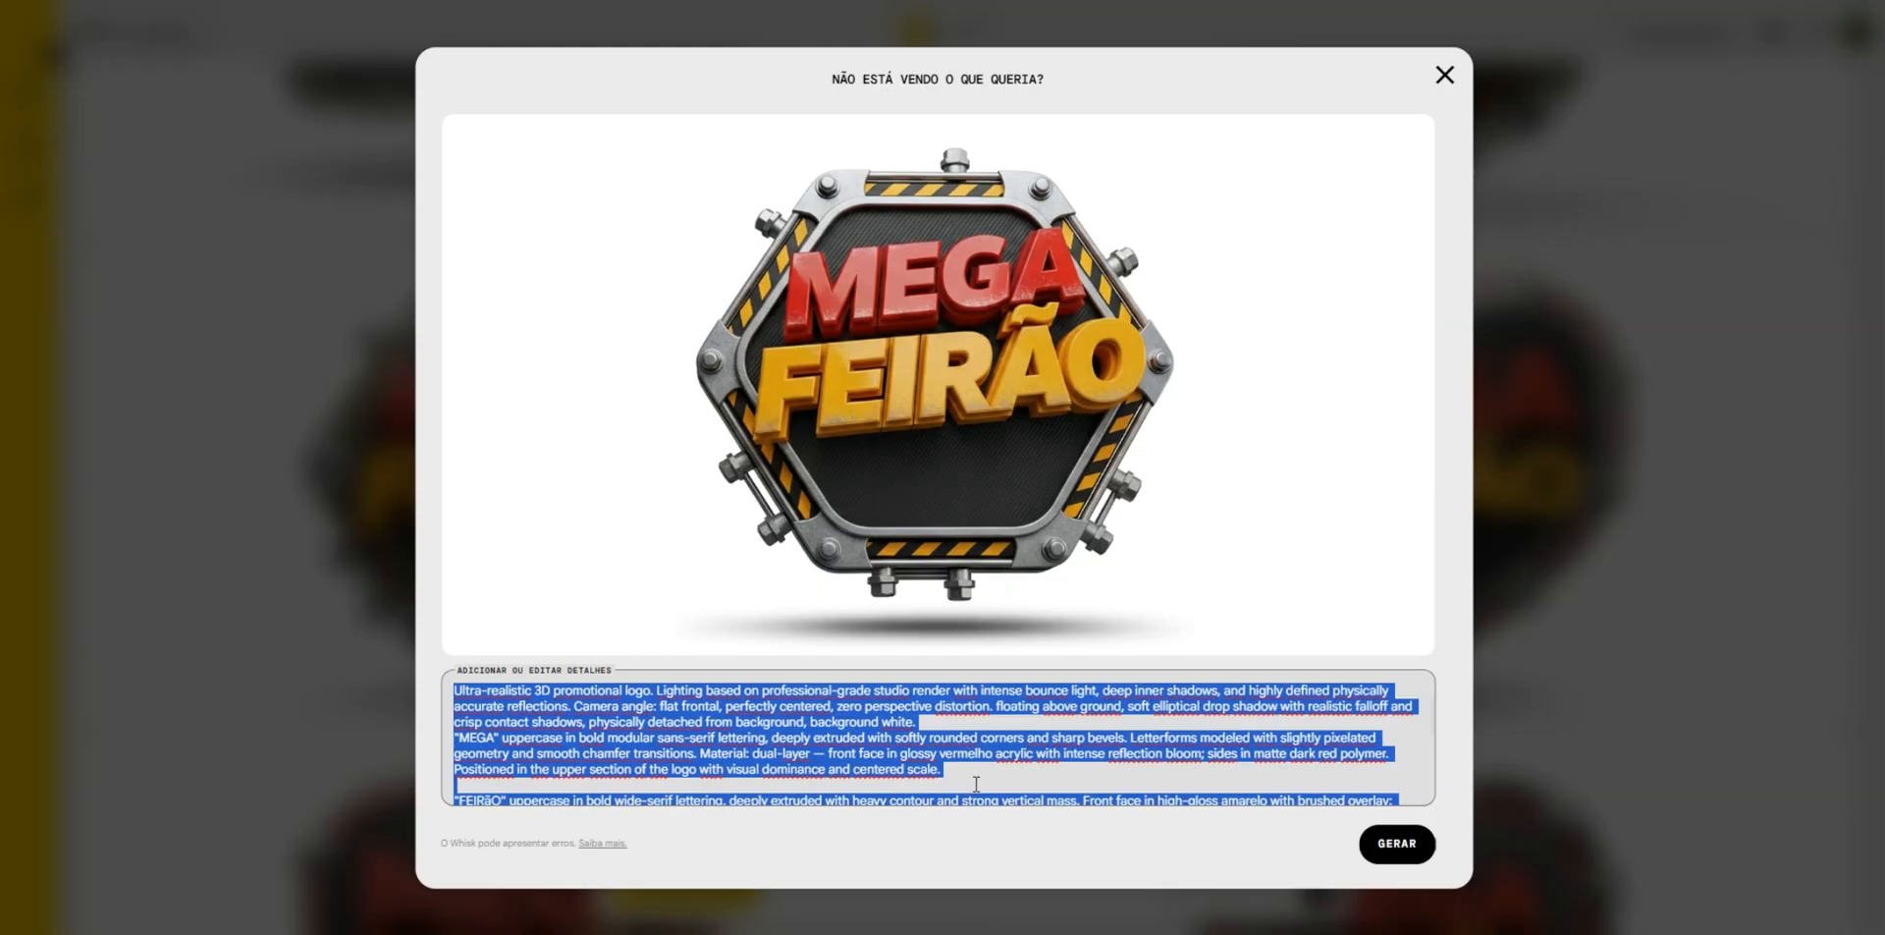
{"action": "left_click", "coordinate": [976, 784]}
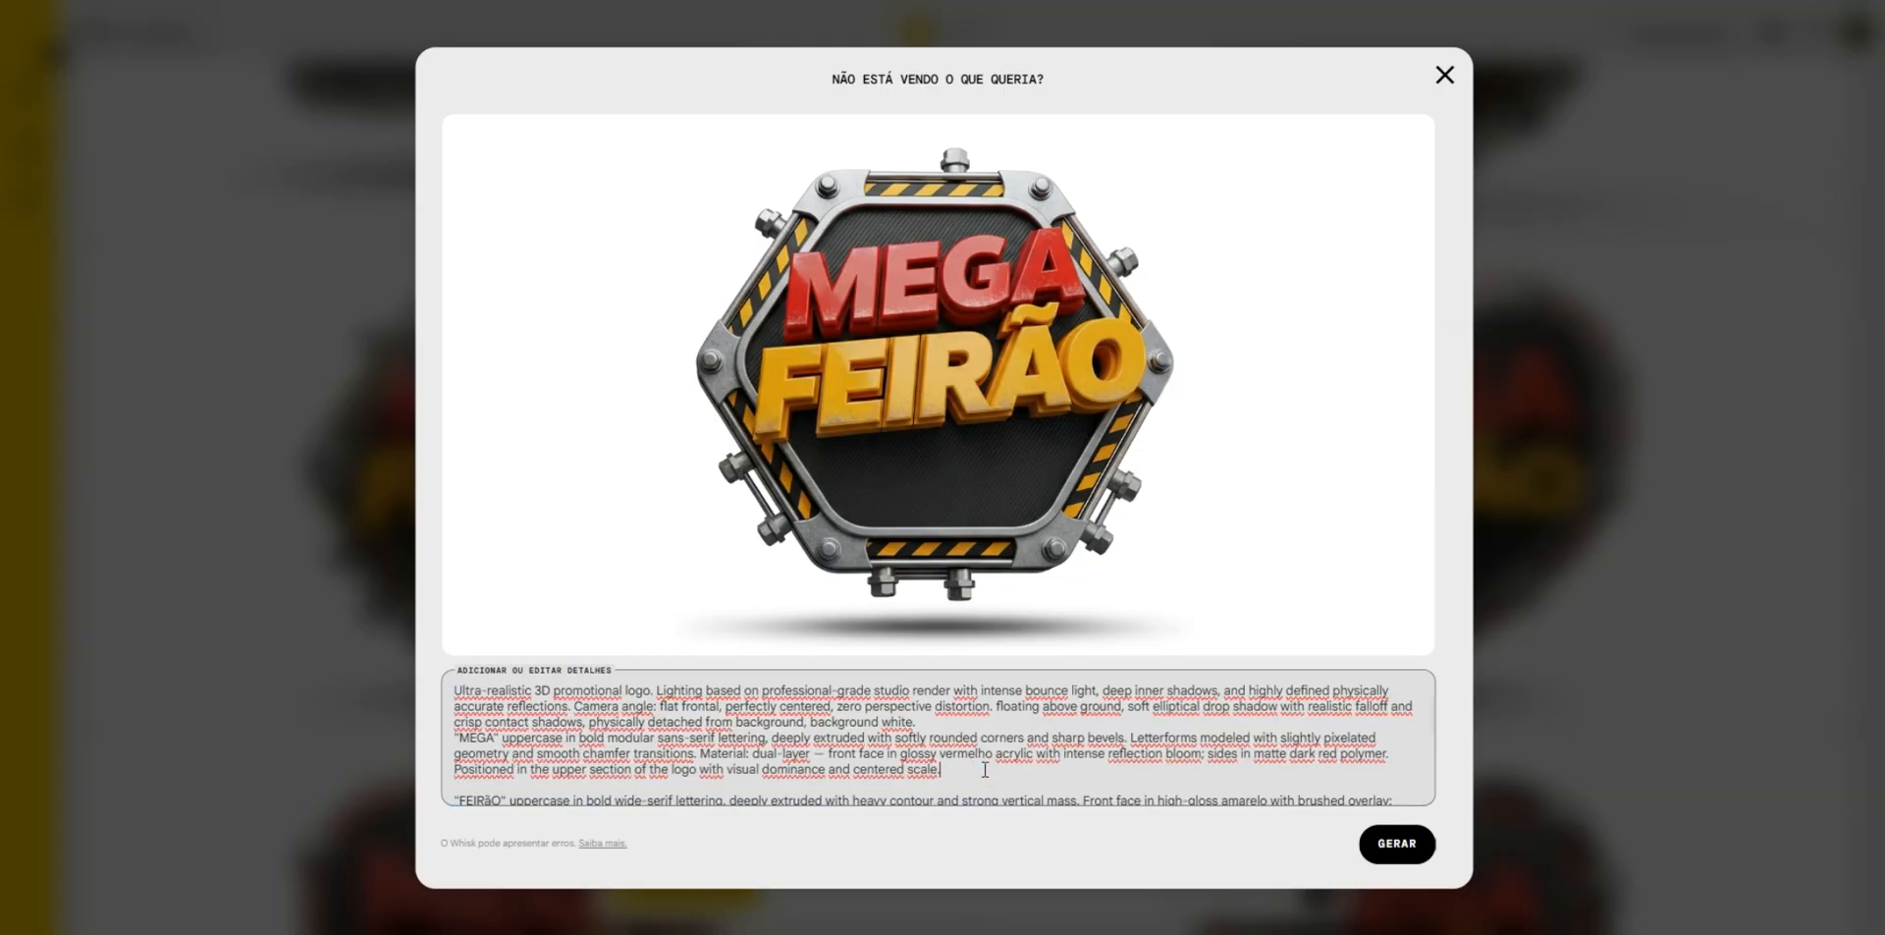
{"action": "key", "text": "ctrl+a"}
{"action": "key", "text": "BackSpace"}
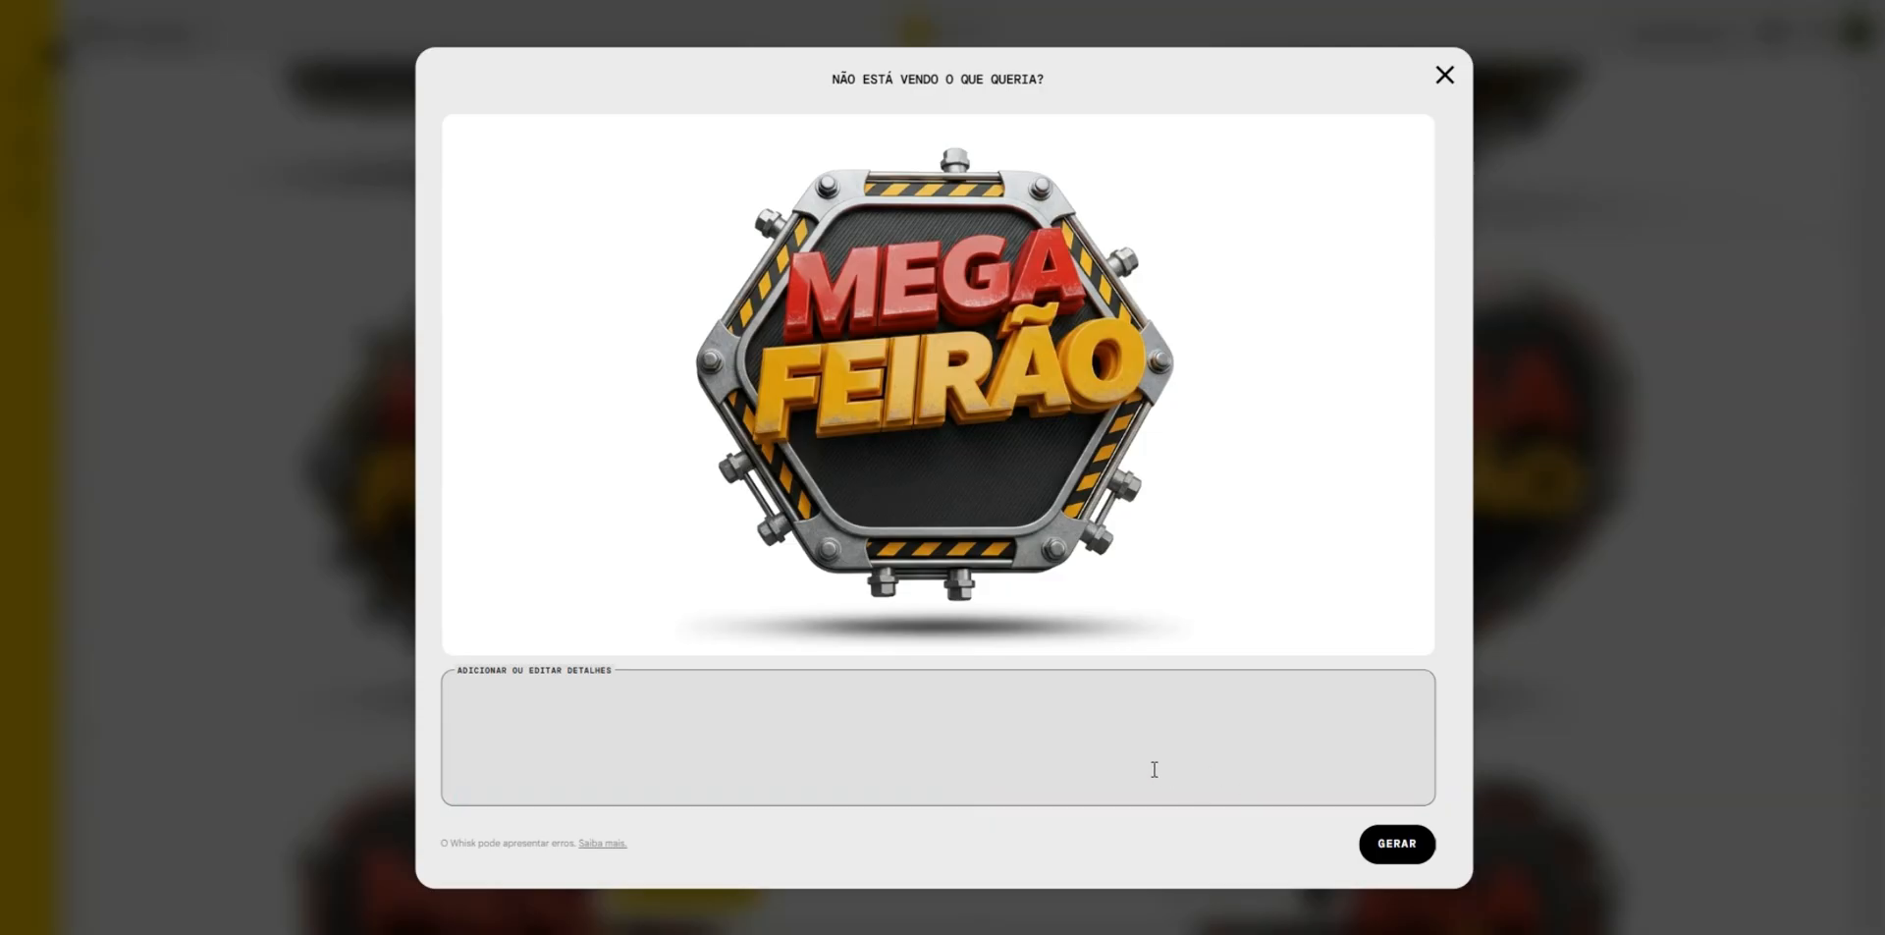
{"action": "key", "text": "ctrl+v"}
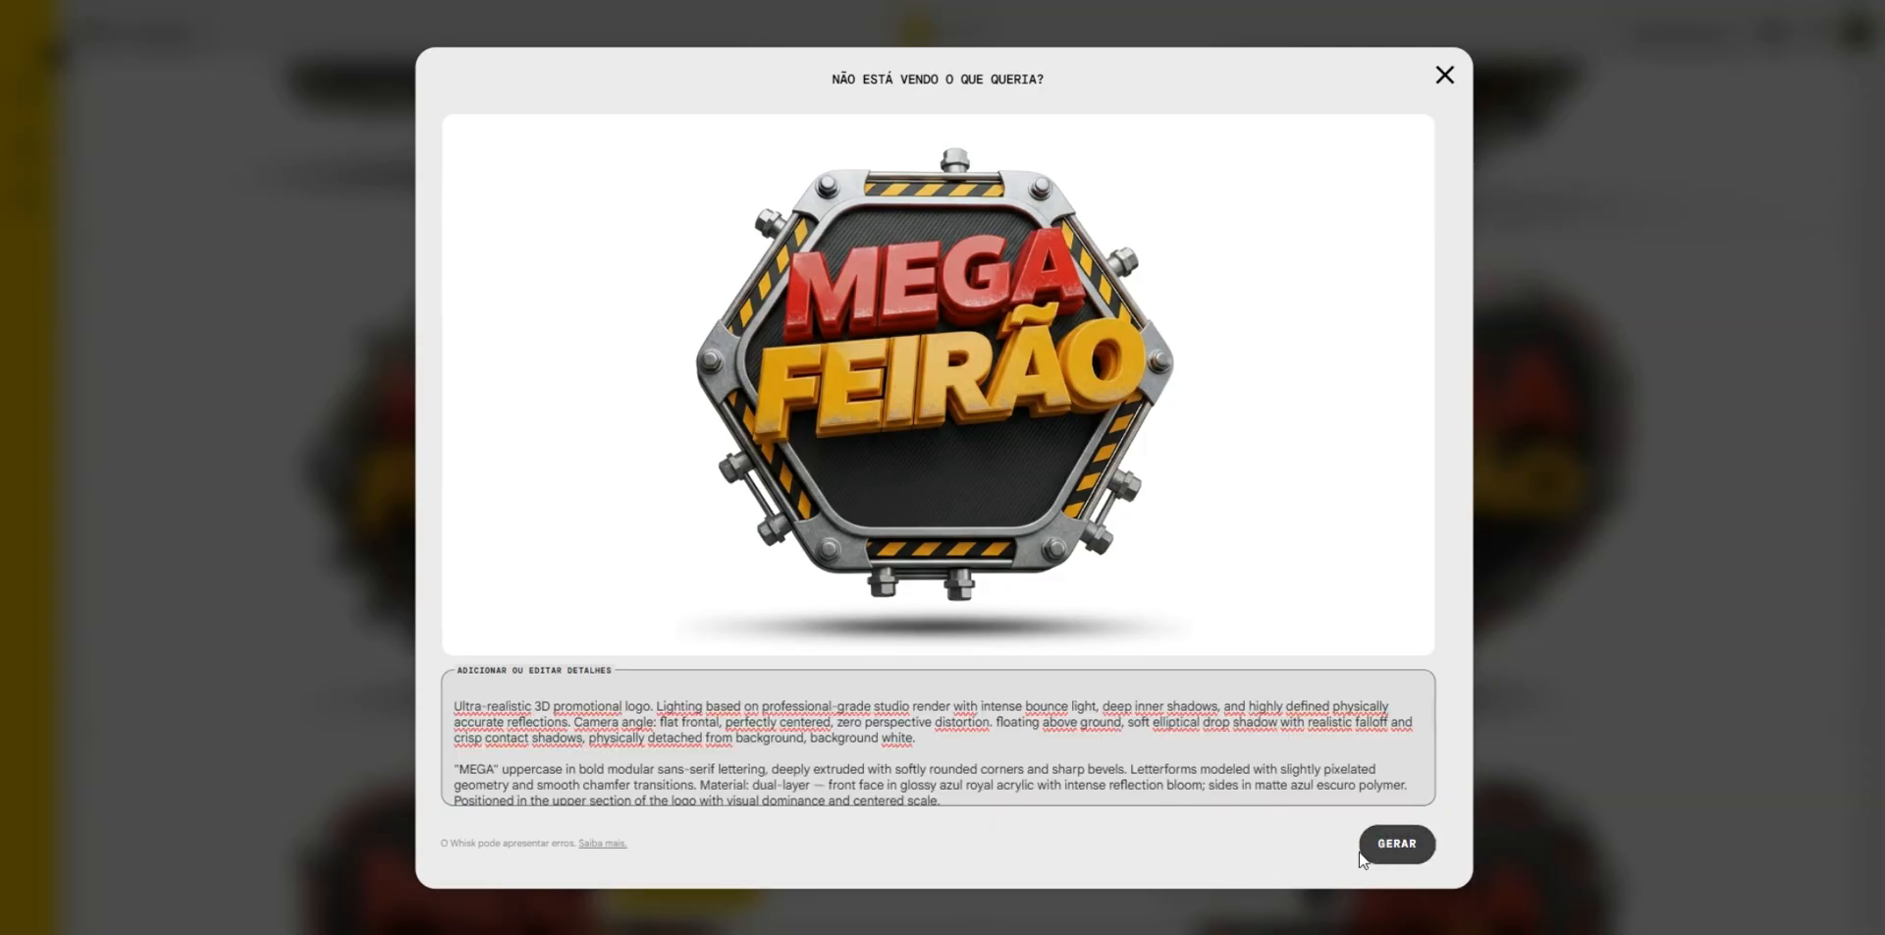
{"action": "left_click", "coordinate": [1398, 843]}
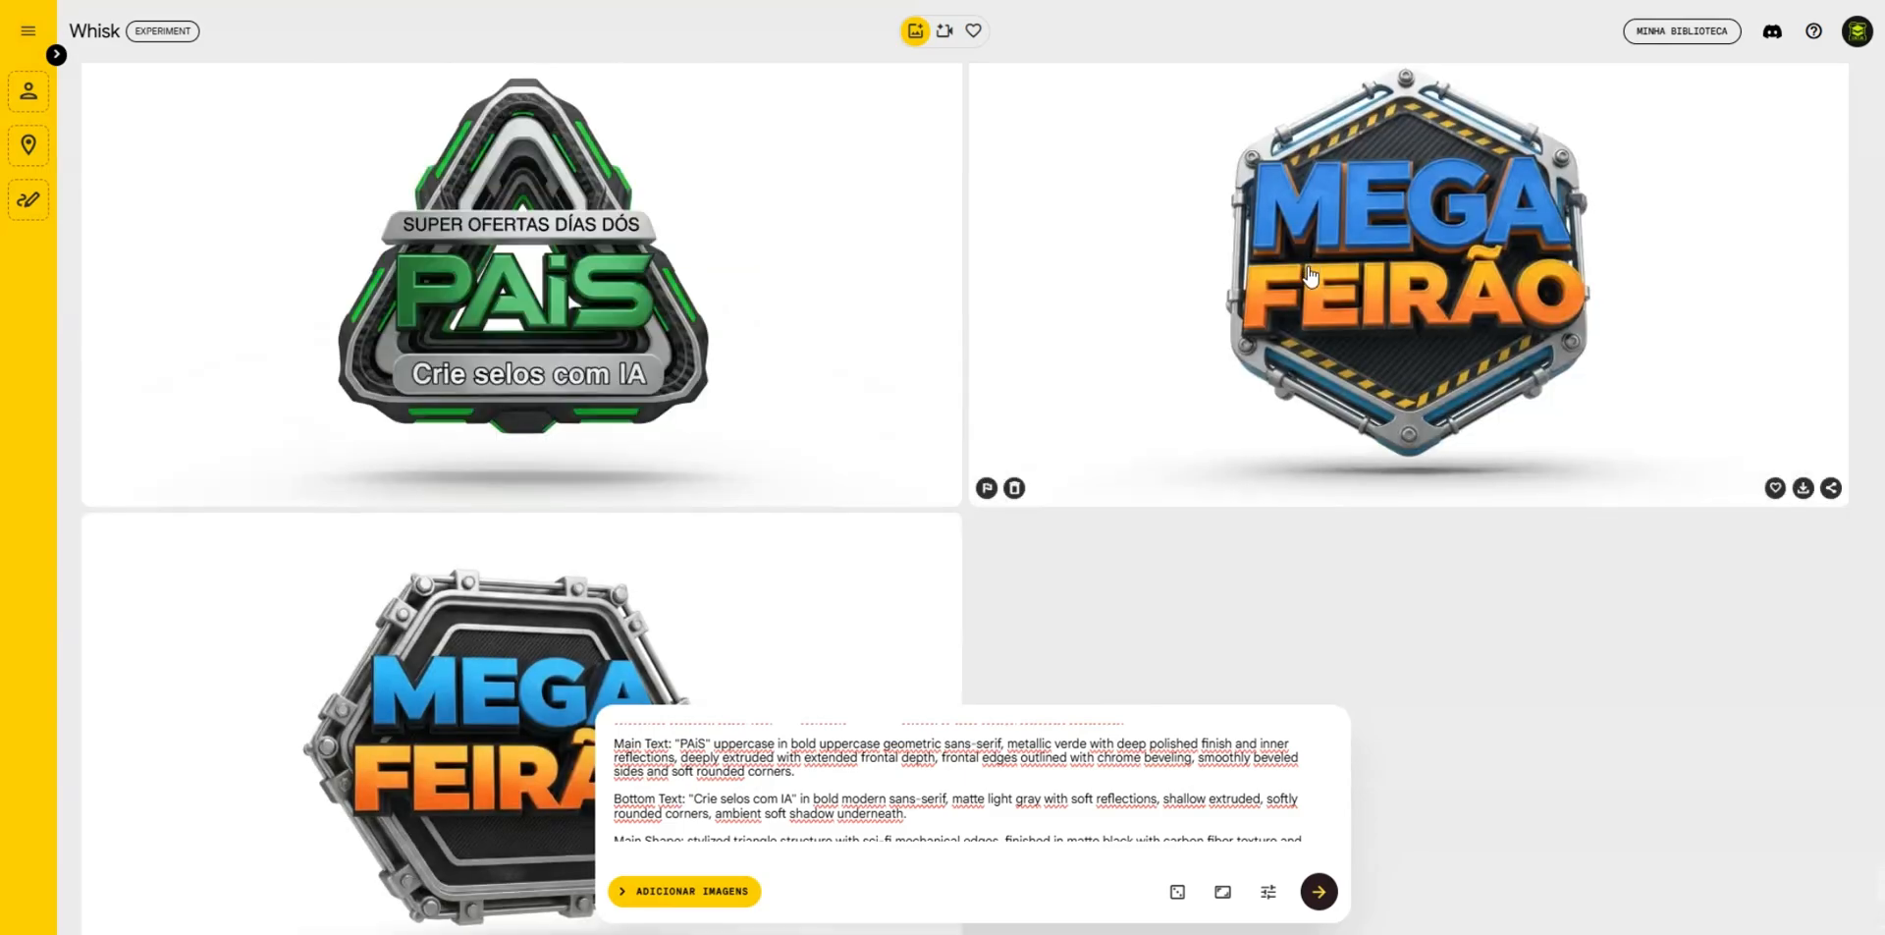
{"action": "scroll", "coordinate": [643, 502], "scroll_direction": "down", "scroll_amount": 3}
{"action": "scroll", "coordinate": [574, 515], "scroll_direction": "up", "scroll_amount": 1}
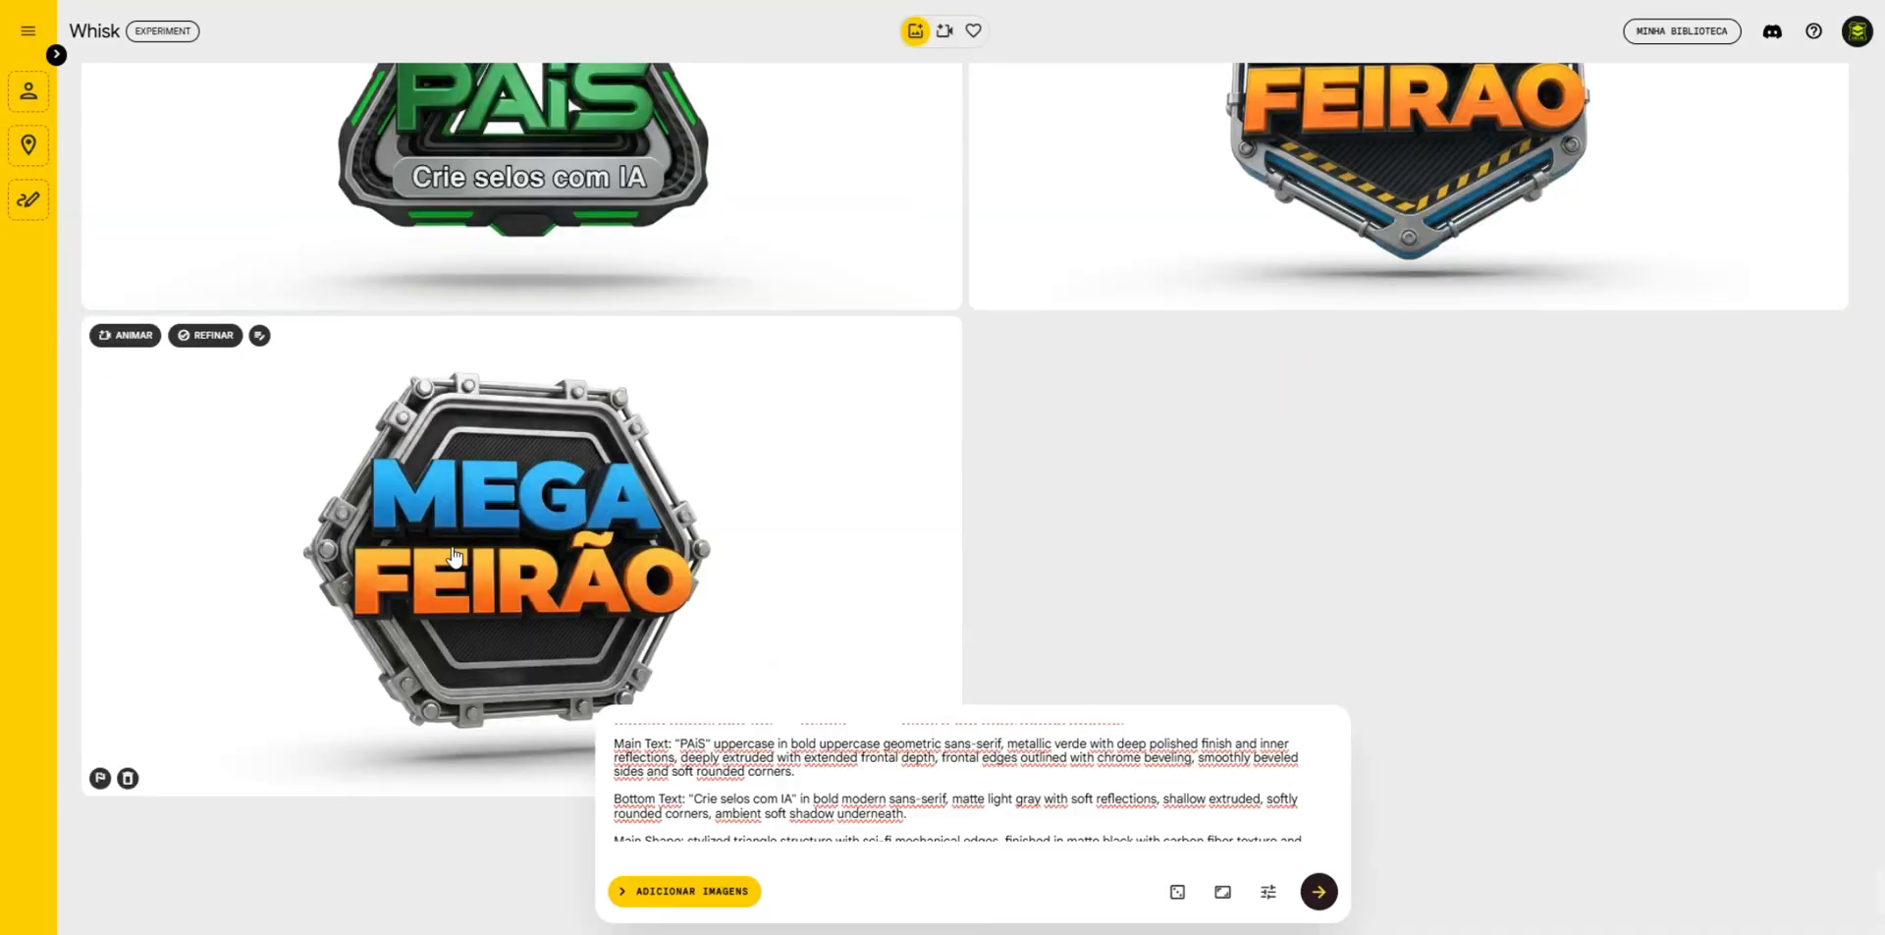
{"action": "scroll", "coordinate": [829, 475], "scroll_direction": "up", "scroll_amount": 3}
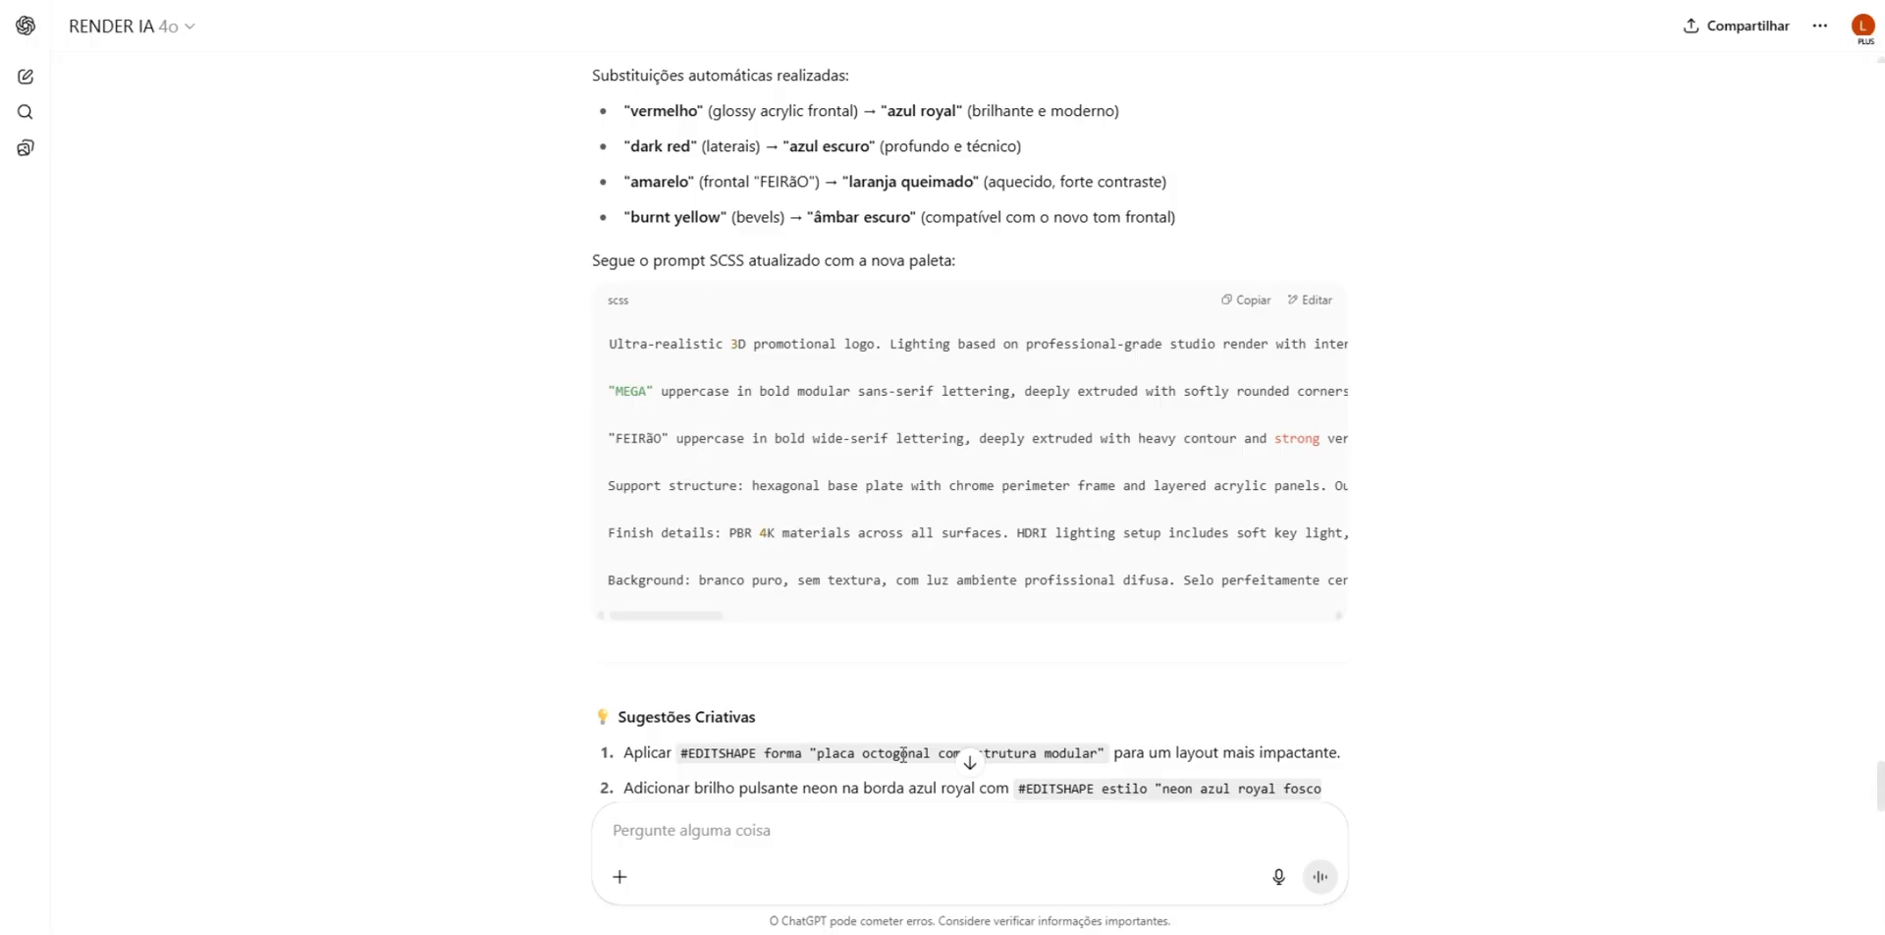
- Return to RENDER IA and send the message "COLOQUE AS LETRAS EM NEON"
{"action": "left_click", "coordinate": [844, 829]}
{"action": "type", "text": "COLOQUE AS"}
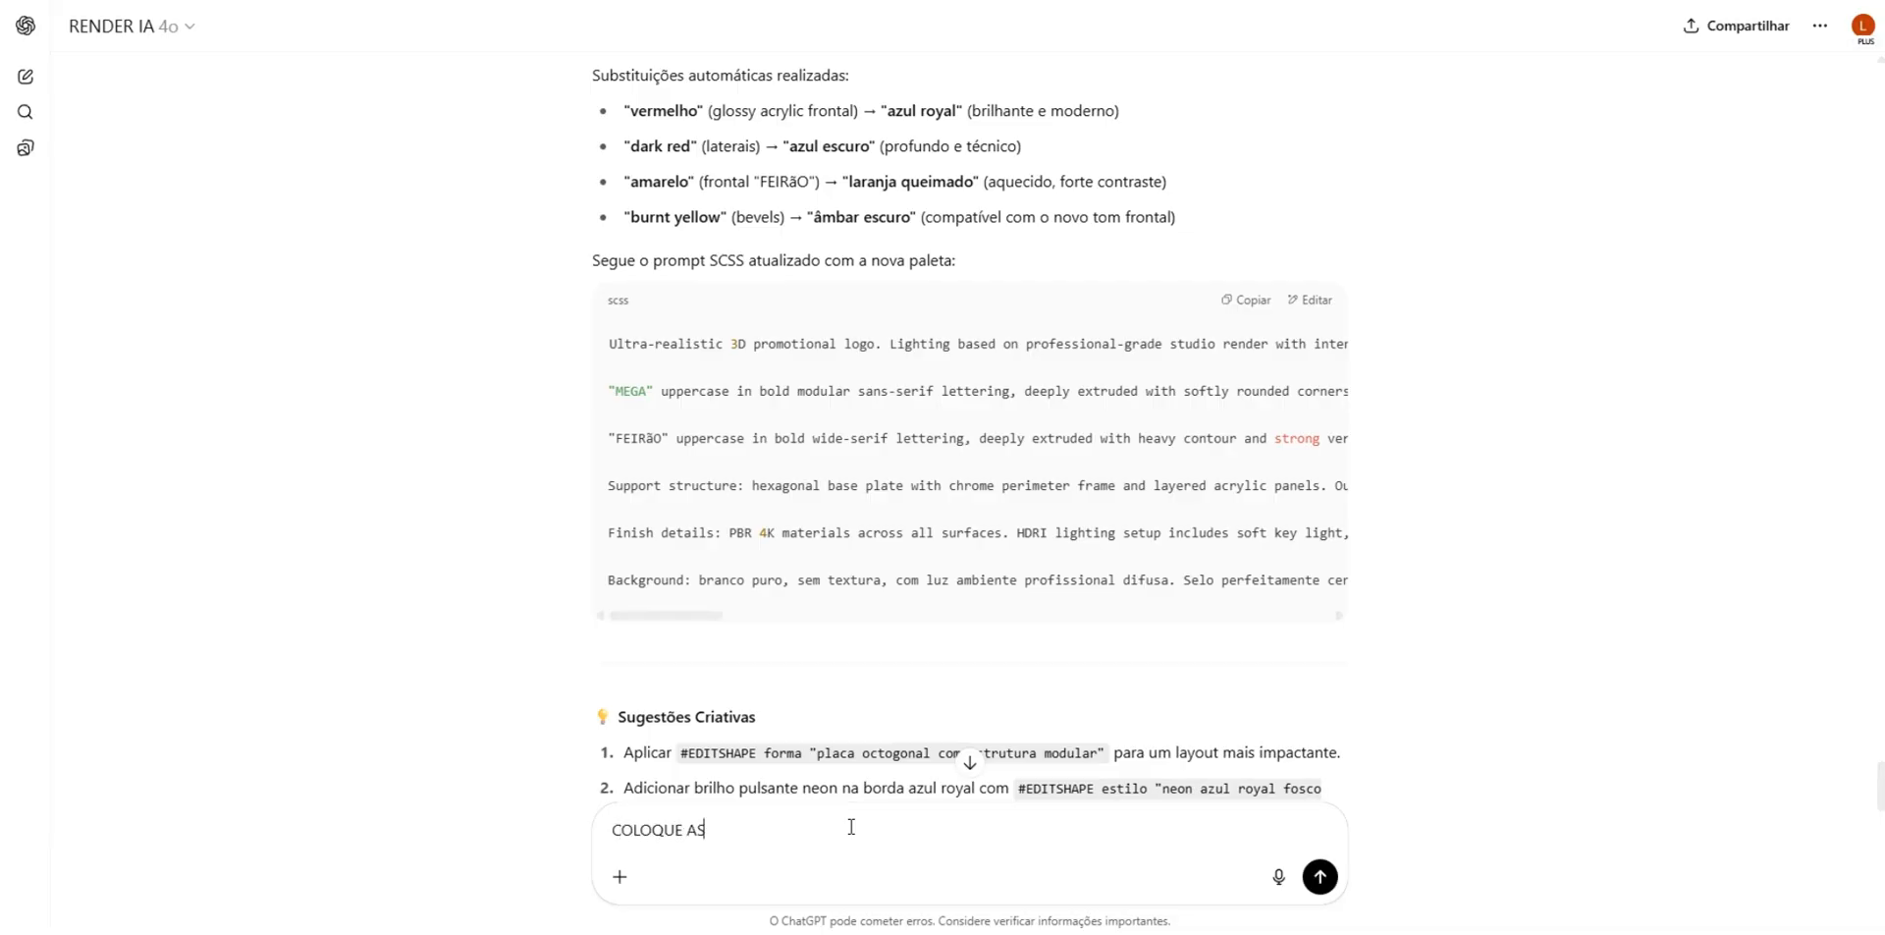
{"action": "type", "text": " LETRAS EM NEON"}
{"action": "key", "text": "Return"}
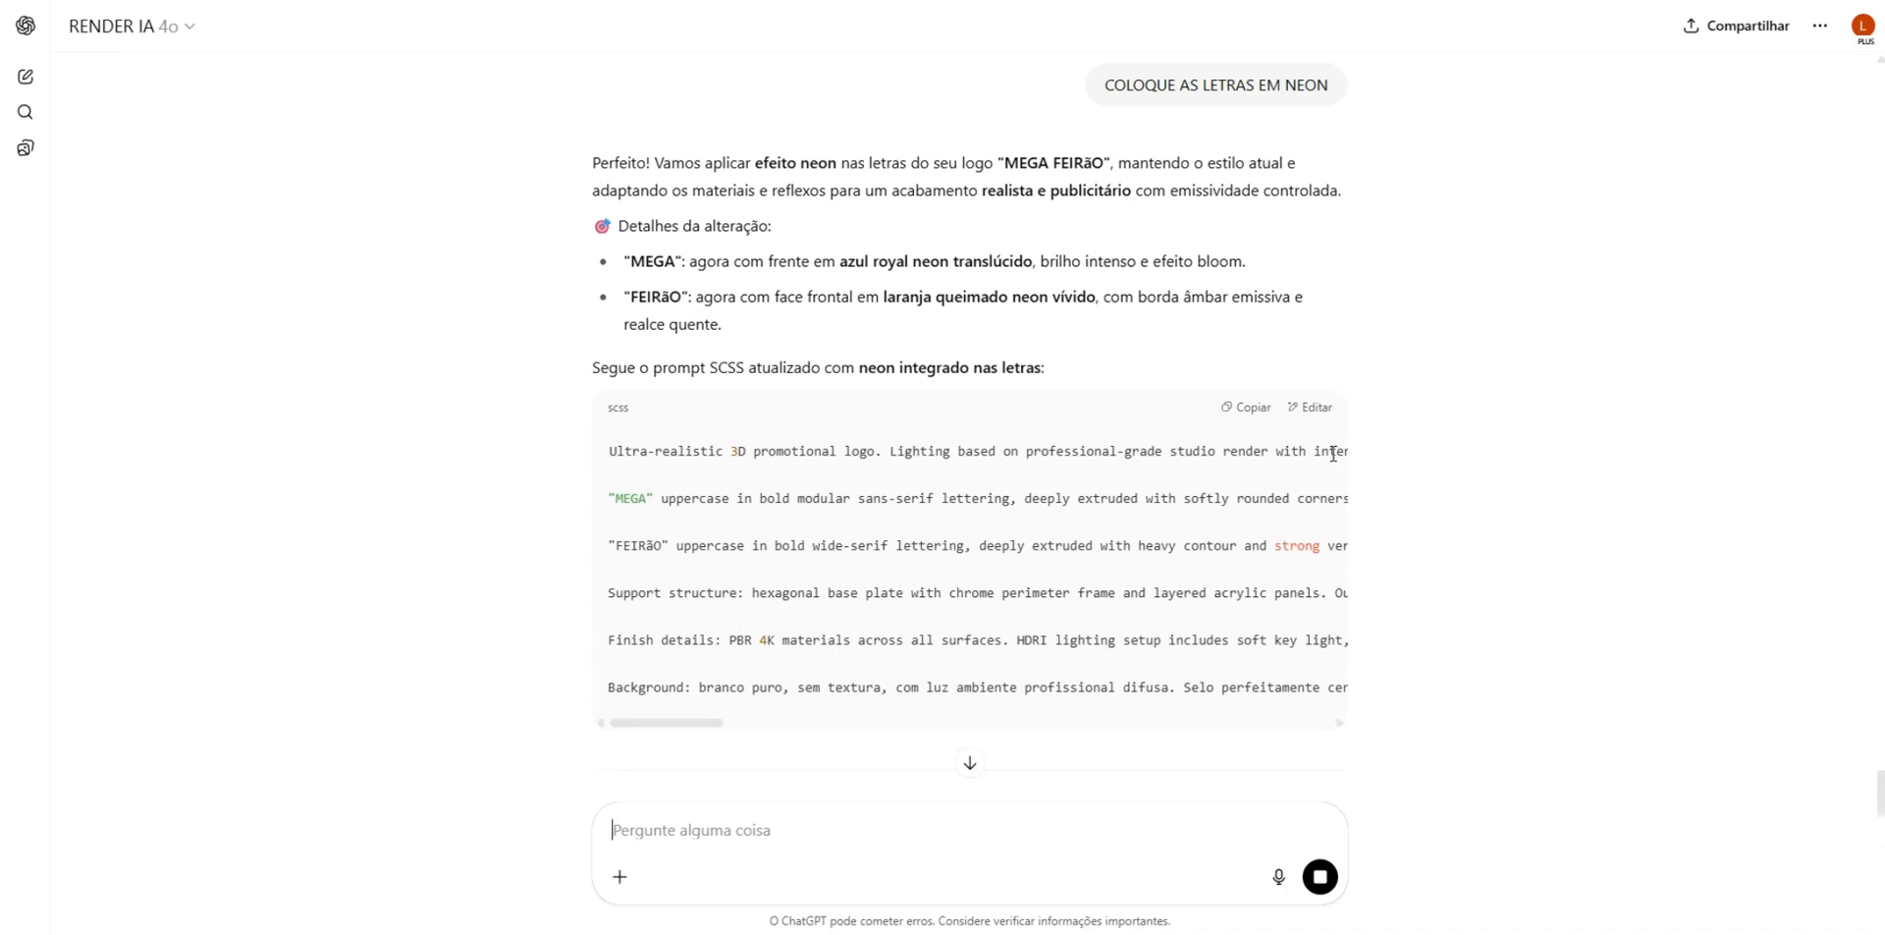
- Copy the neon lettering prompt, replace the main prompt in Whisk with it, generate new badges and view them
{"action": "left_click", "coordinate": [1247, 405]}
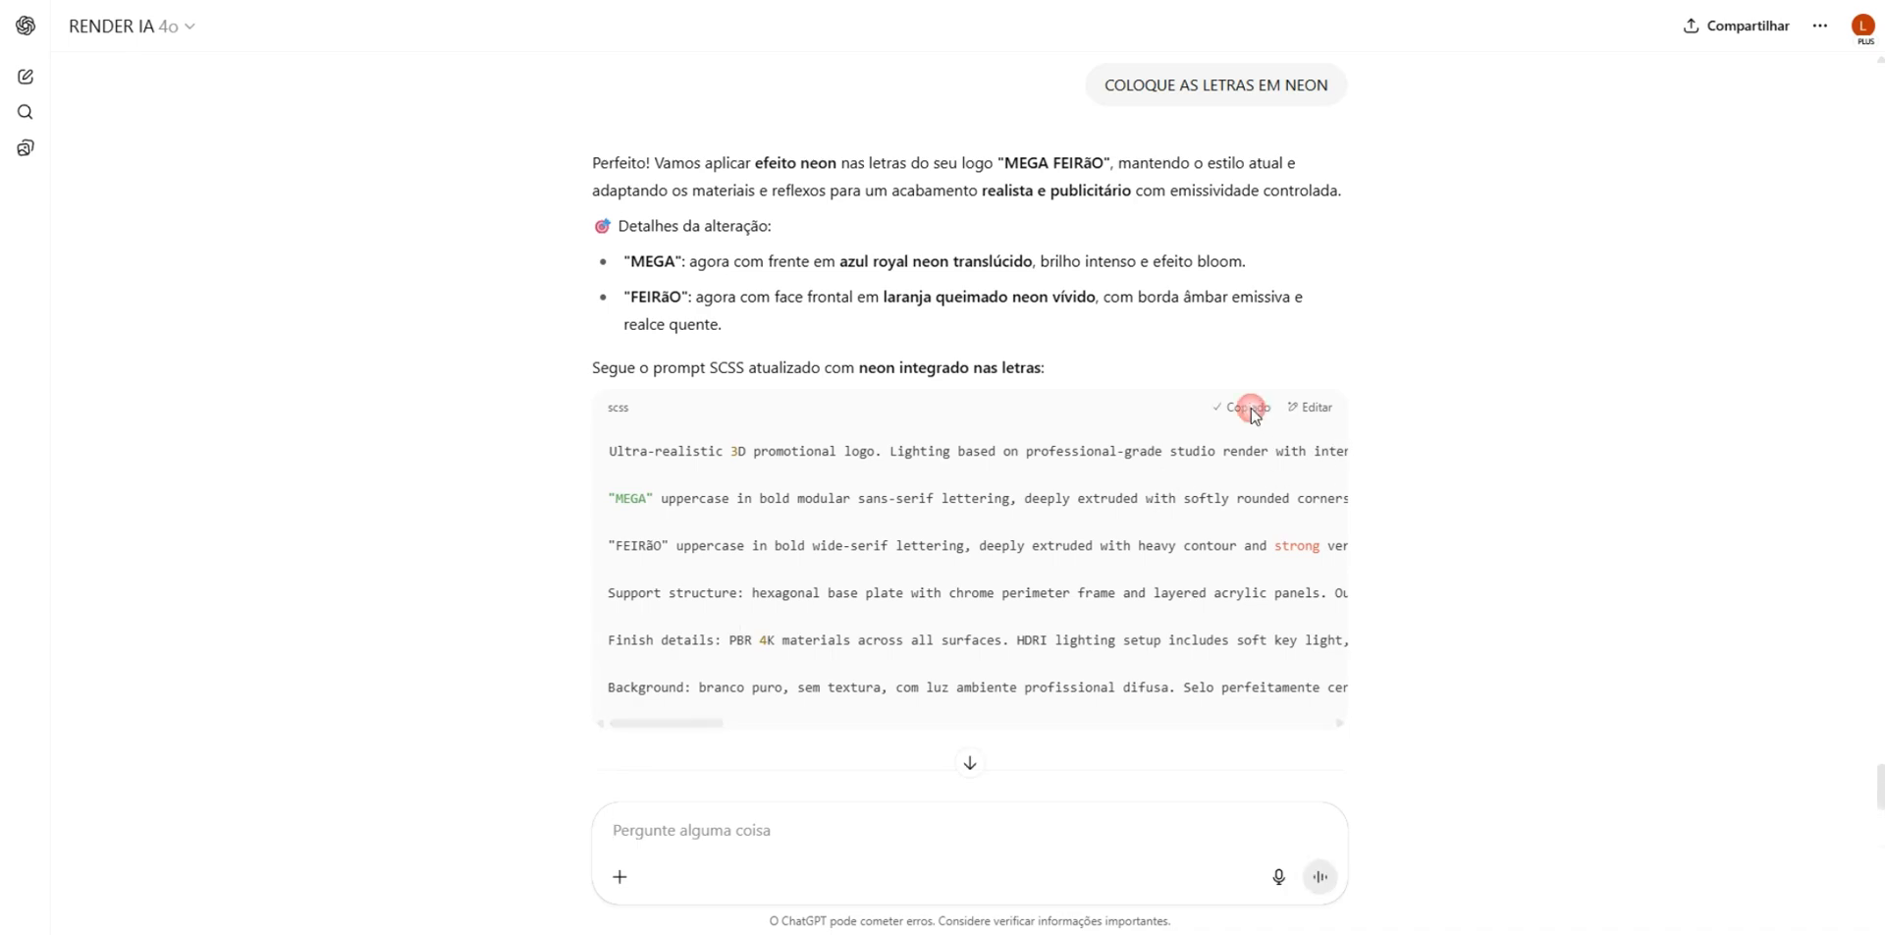
{"action": "key", "text": "alt+Tab"}
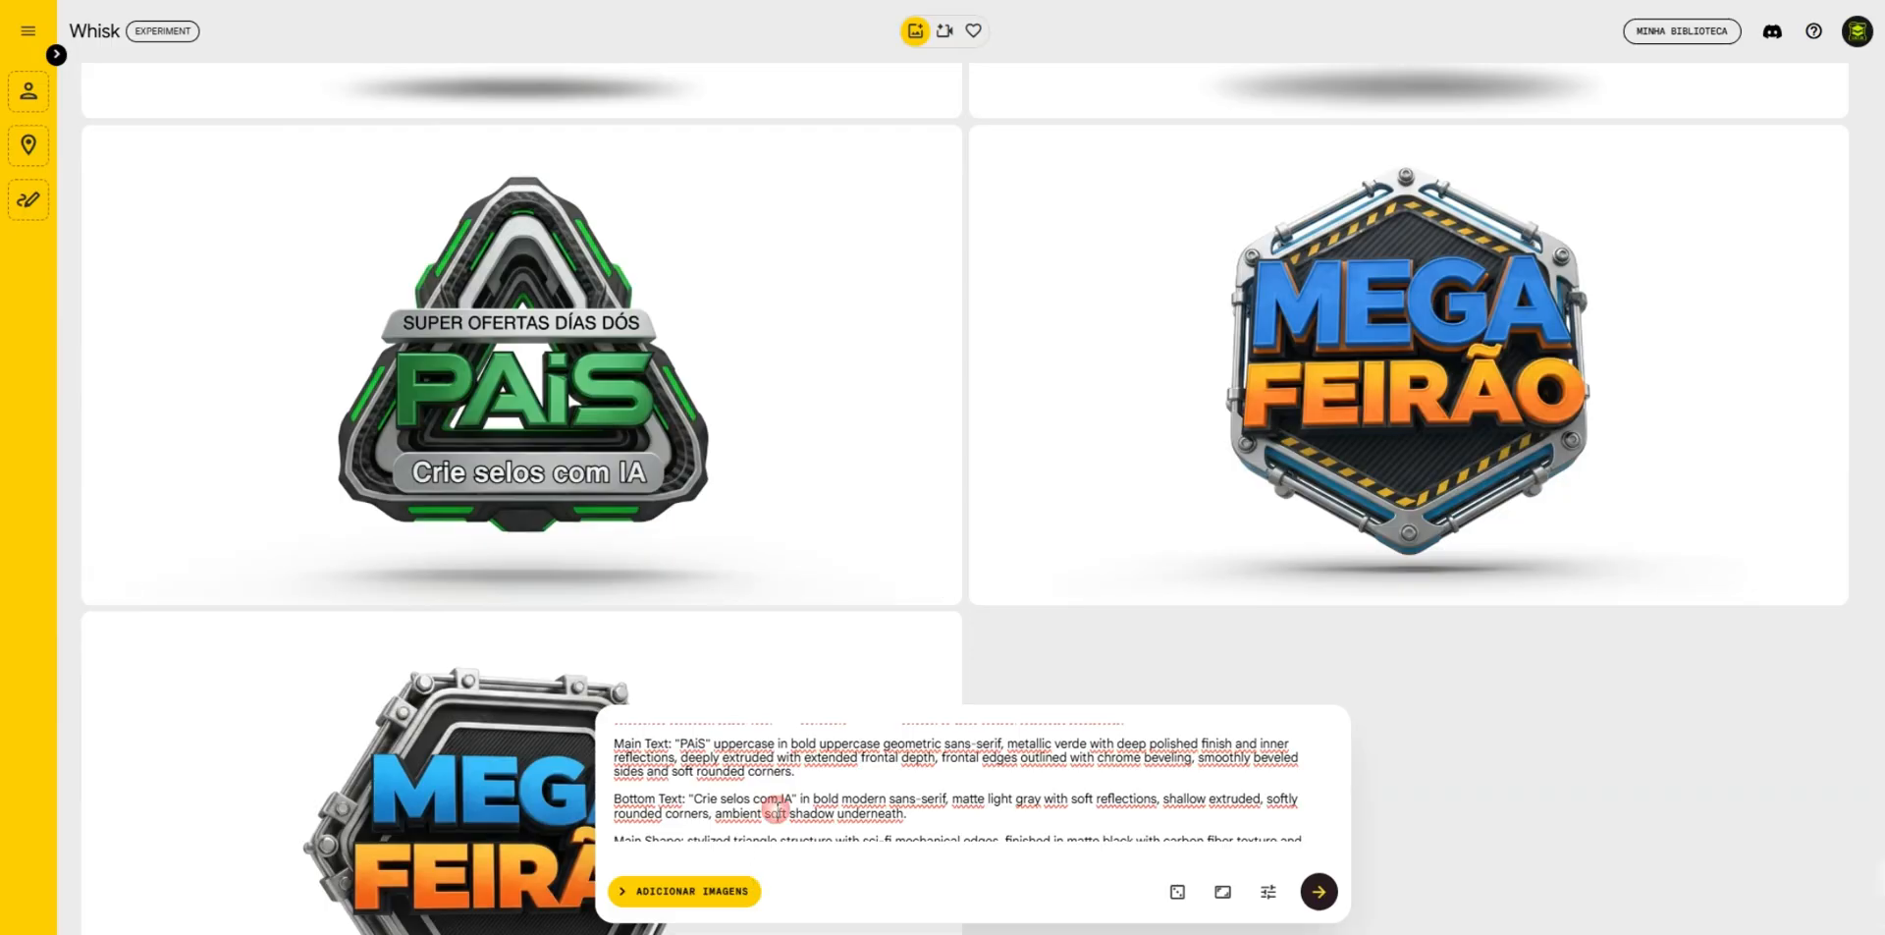
{"action": "key", "text": "ctrl+a"}
{"action": "key", "text": "ctrl+v"}
{"action": "key", "text": "Return"}
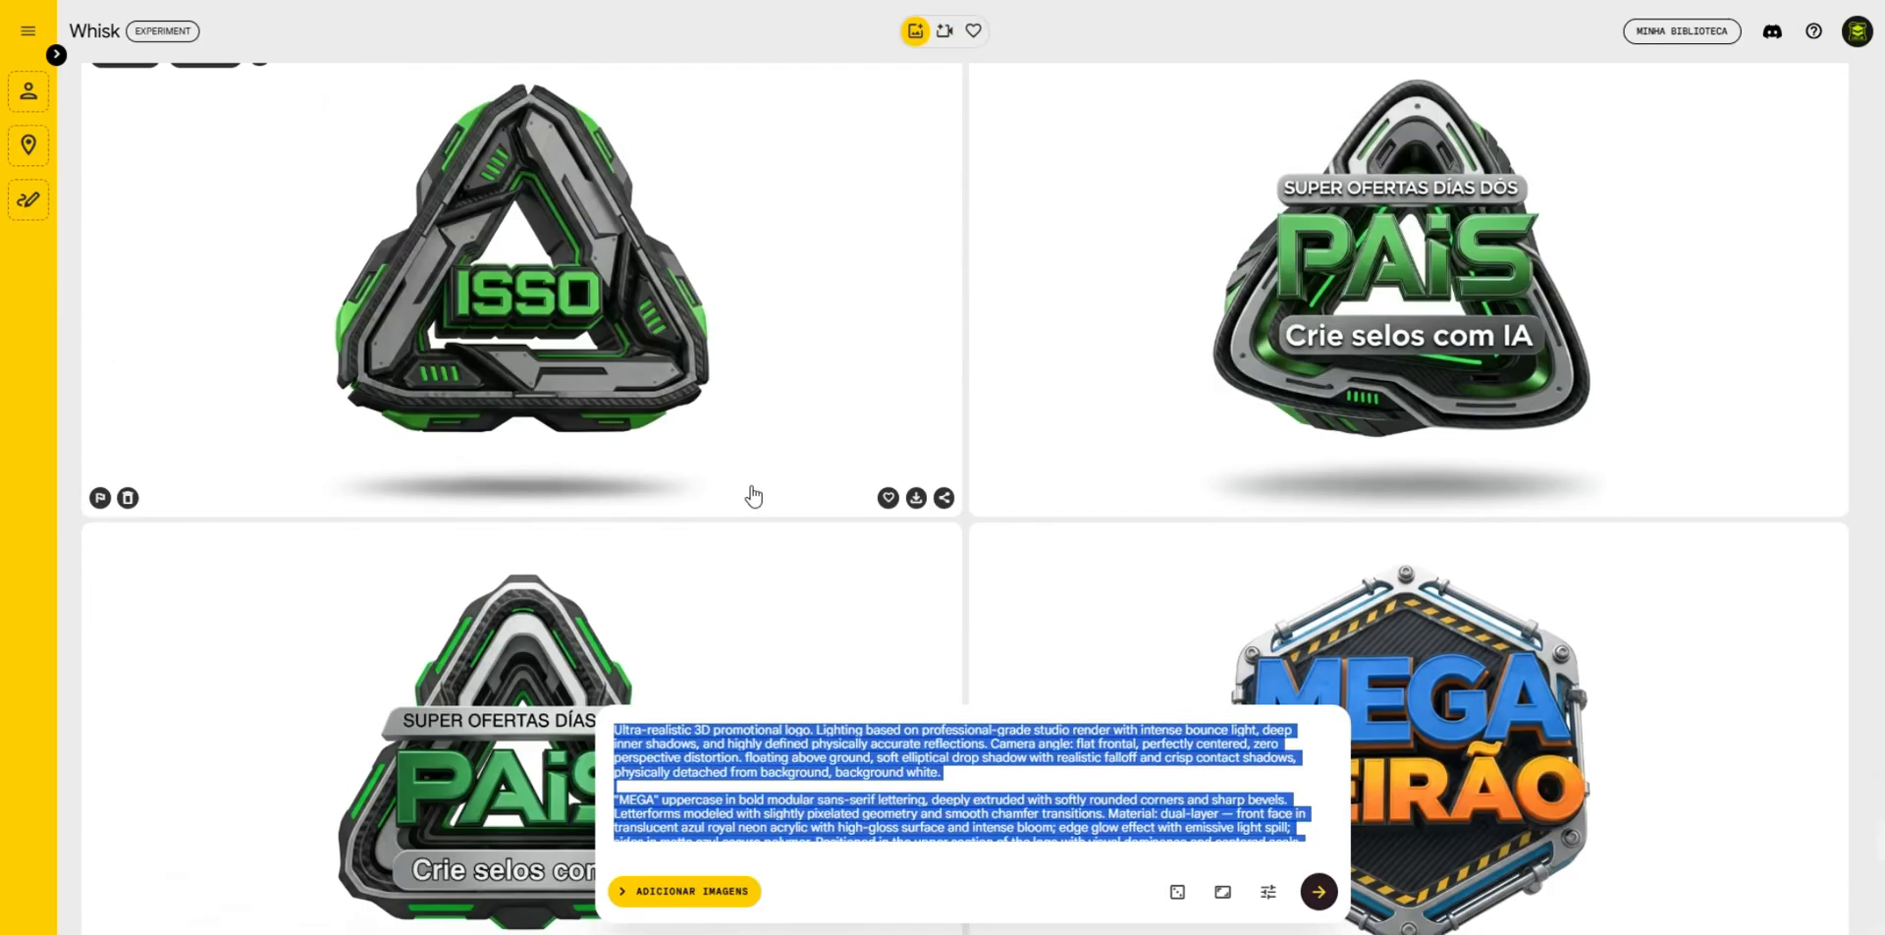
{"action": "scroll", "coordinate": [1539, 601], "scroll_direction": "down", "scroll_amount": 2}
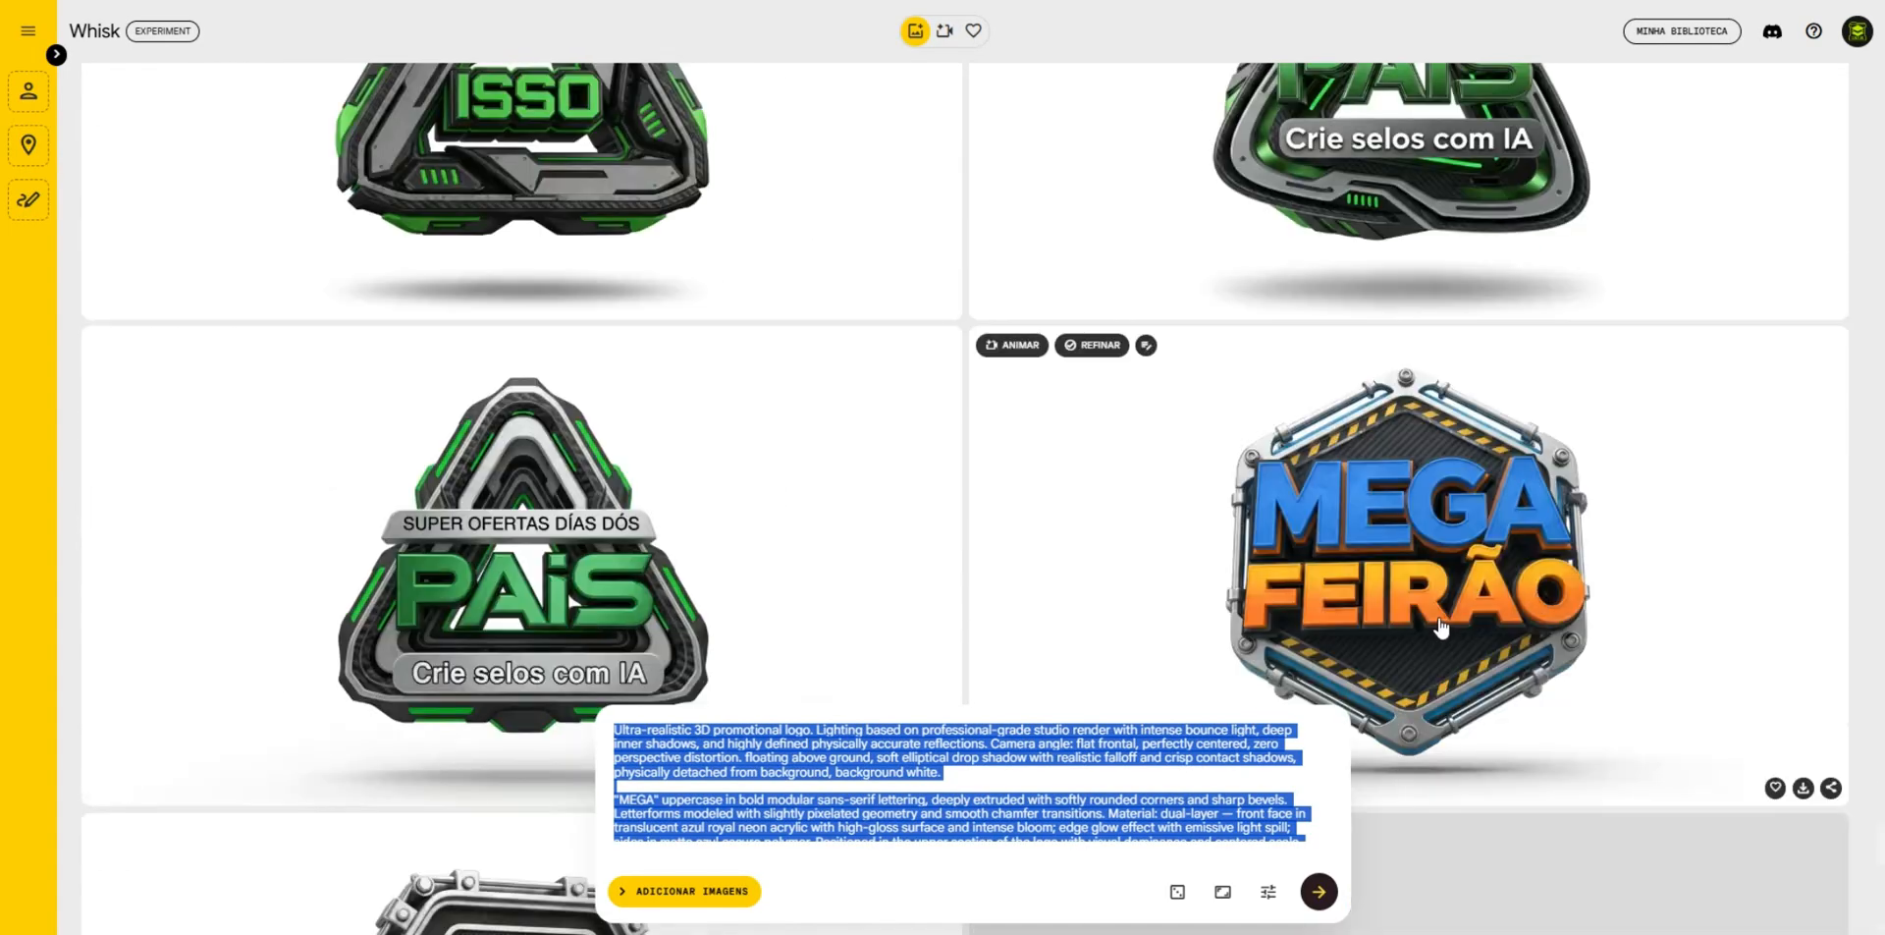
{"action": "scroll", "coordinate": [1439, 628], "scroll_direction": "down", "scroll_amount": 1}
{"action": "scroll", "coordinate": [1395, 491], "scroll_direction": "down", "scroll_amount": 5}
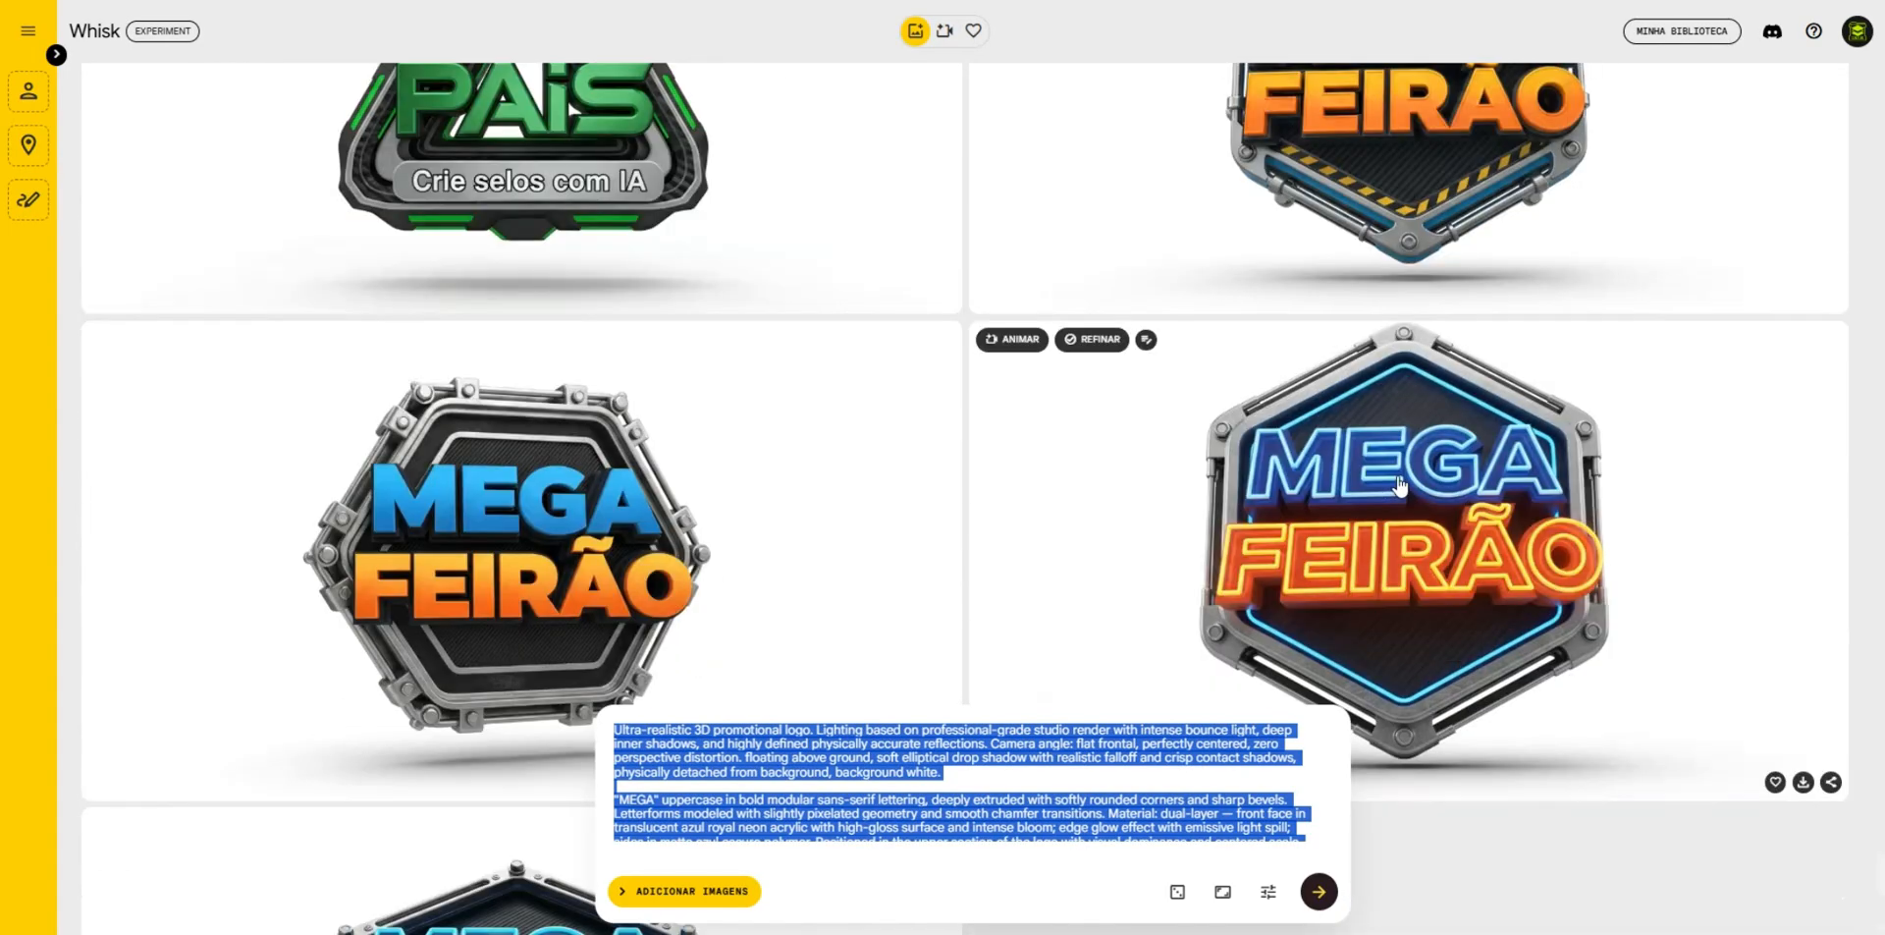
{"action": "scroll", "coordinate": [565, 555], "scroll_direction": "down", "scroll_amount": 4}
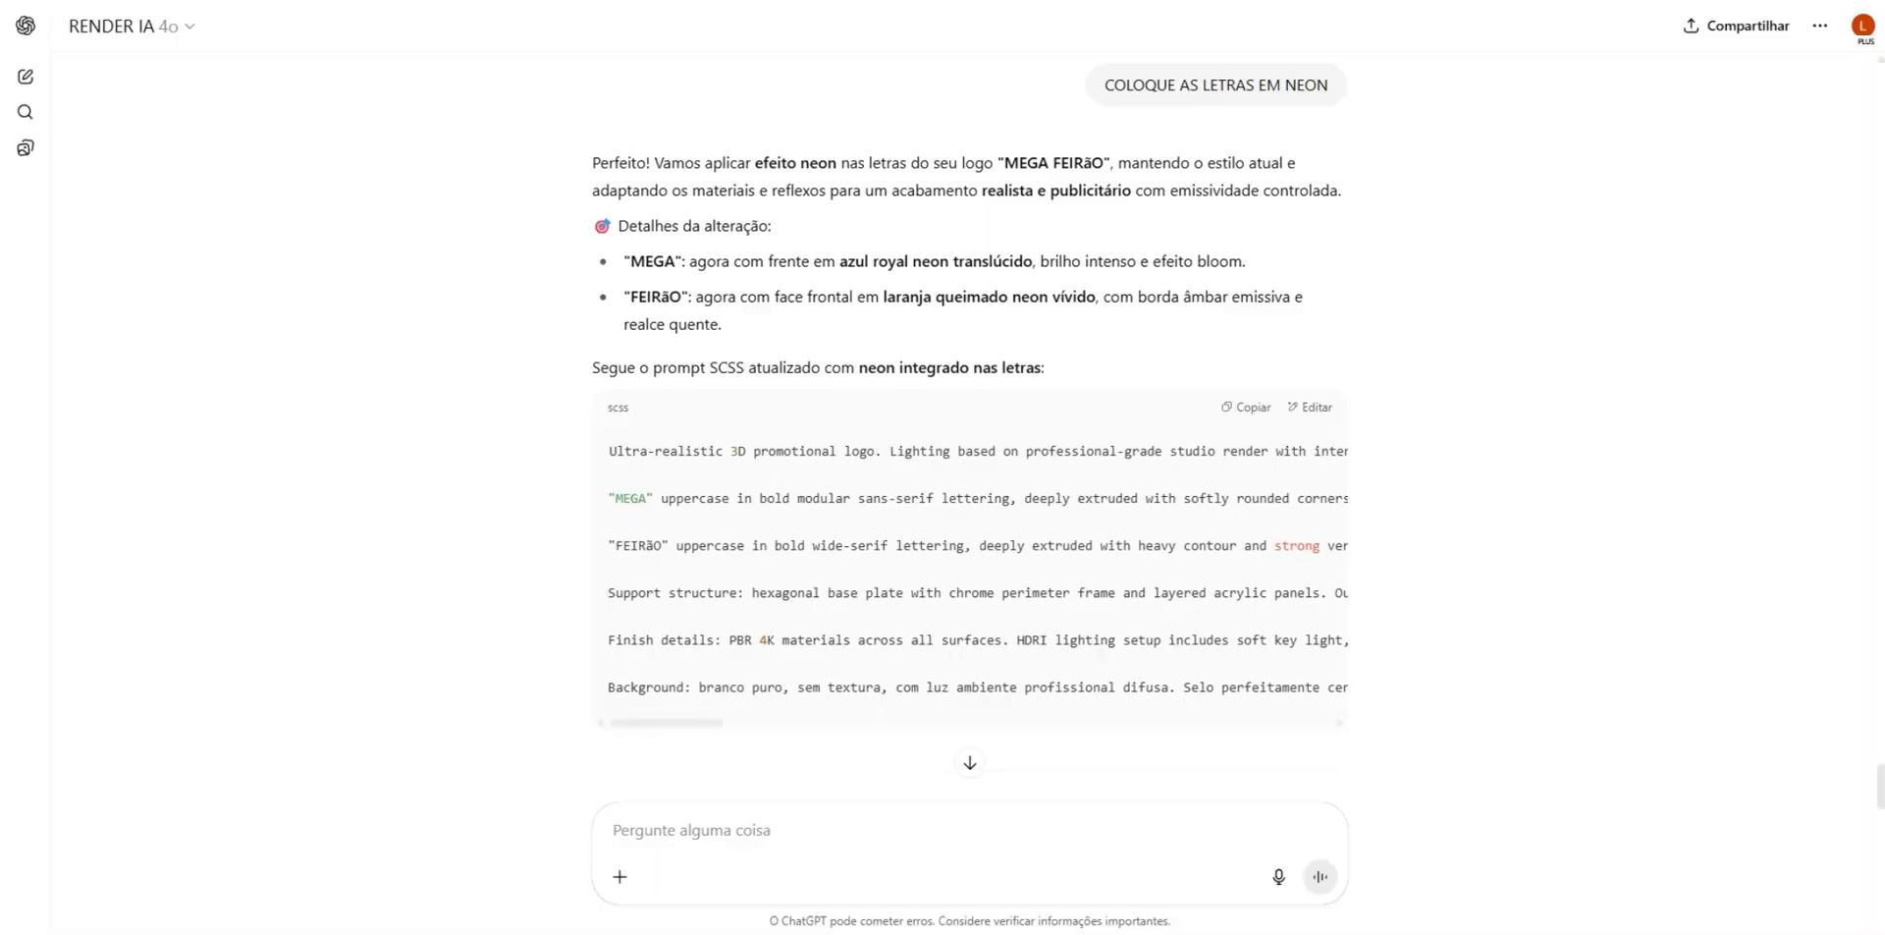
- Go back to RENDER IA and send the message "MELHORE O ACABAMENTO E TEXTURAS"
{"action": "left_click", "coordinate": [724, 833]}
{"action": "type", "text": "MELHORE O ACABAMENTO E TEXTURAS"}
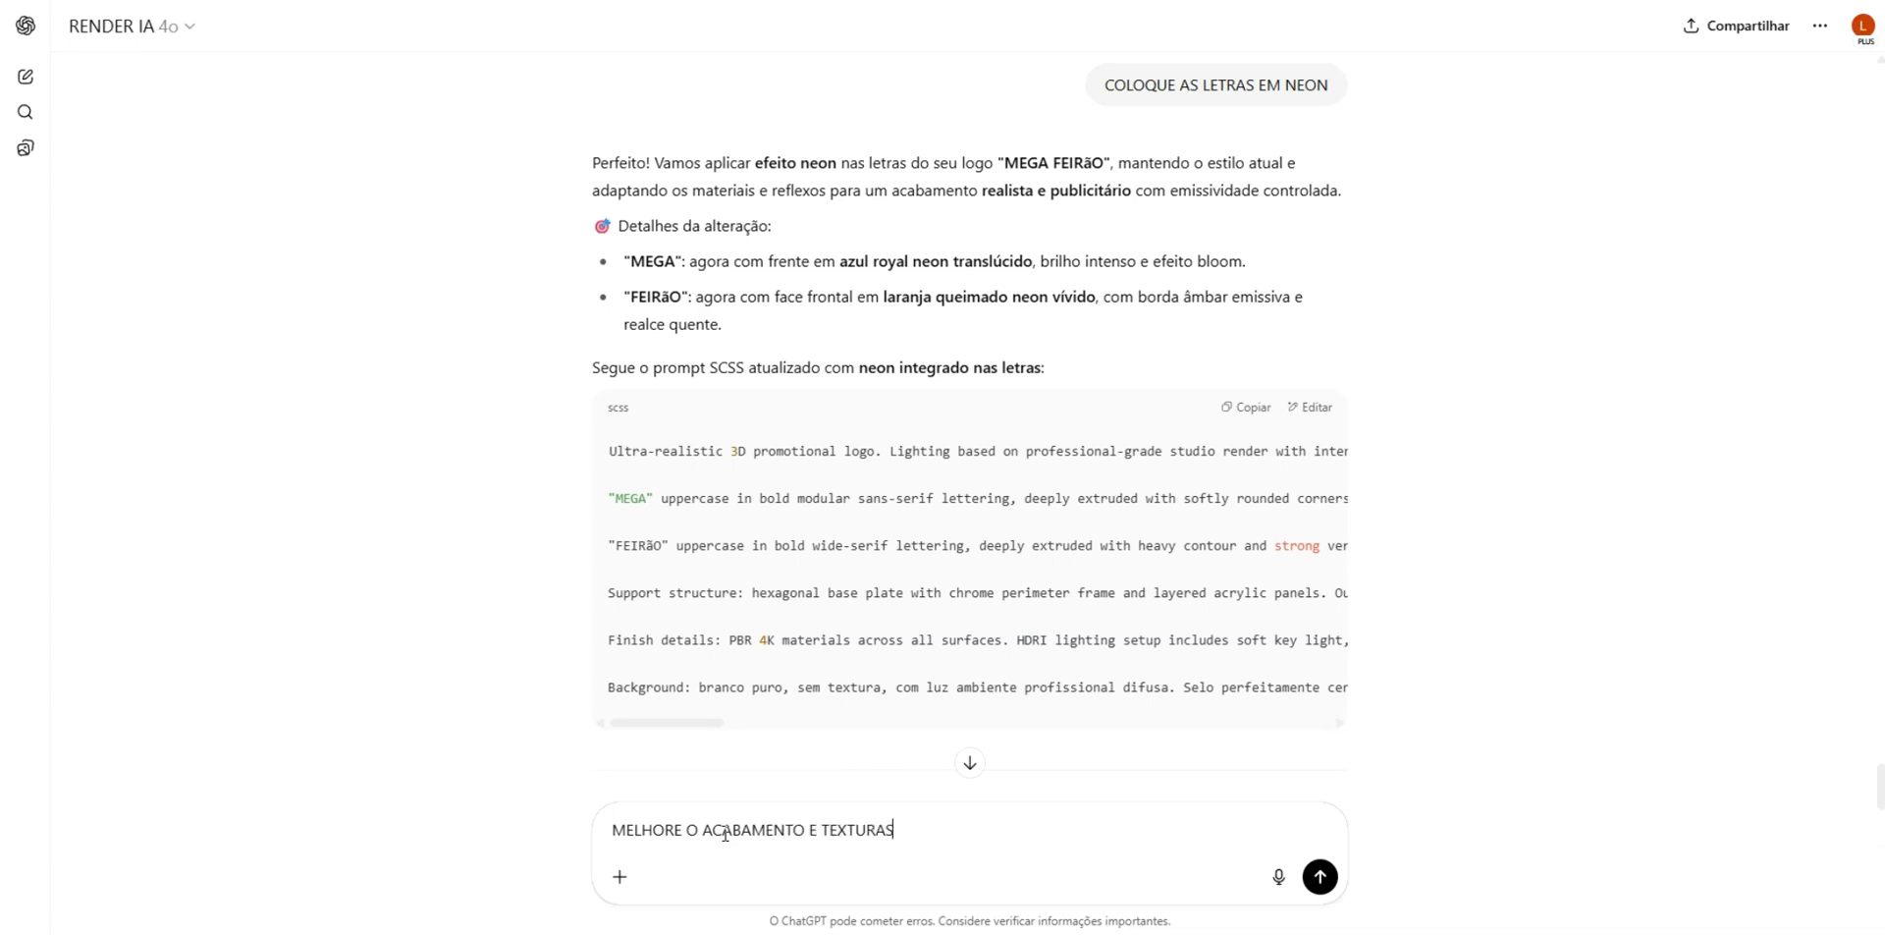
{"action": "key", "text": "Return"}
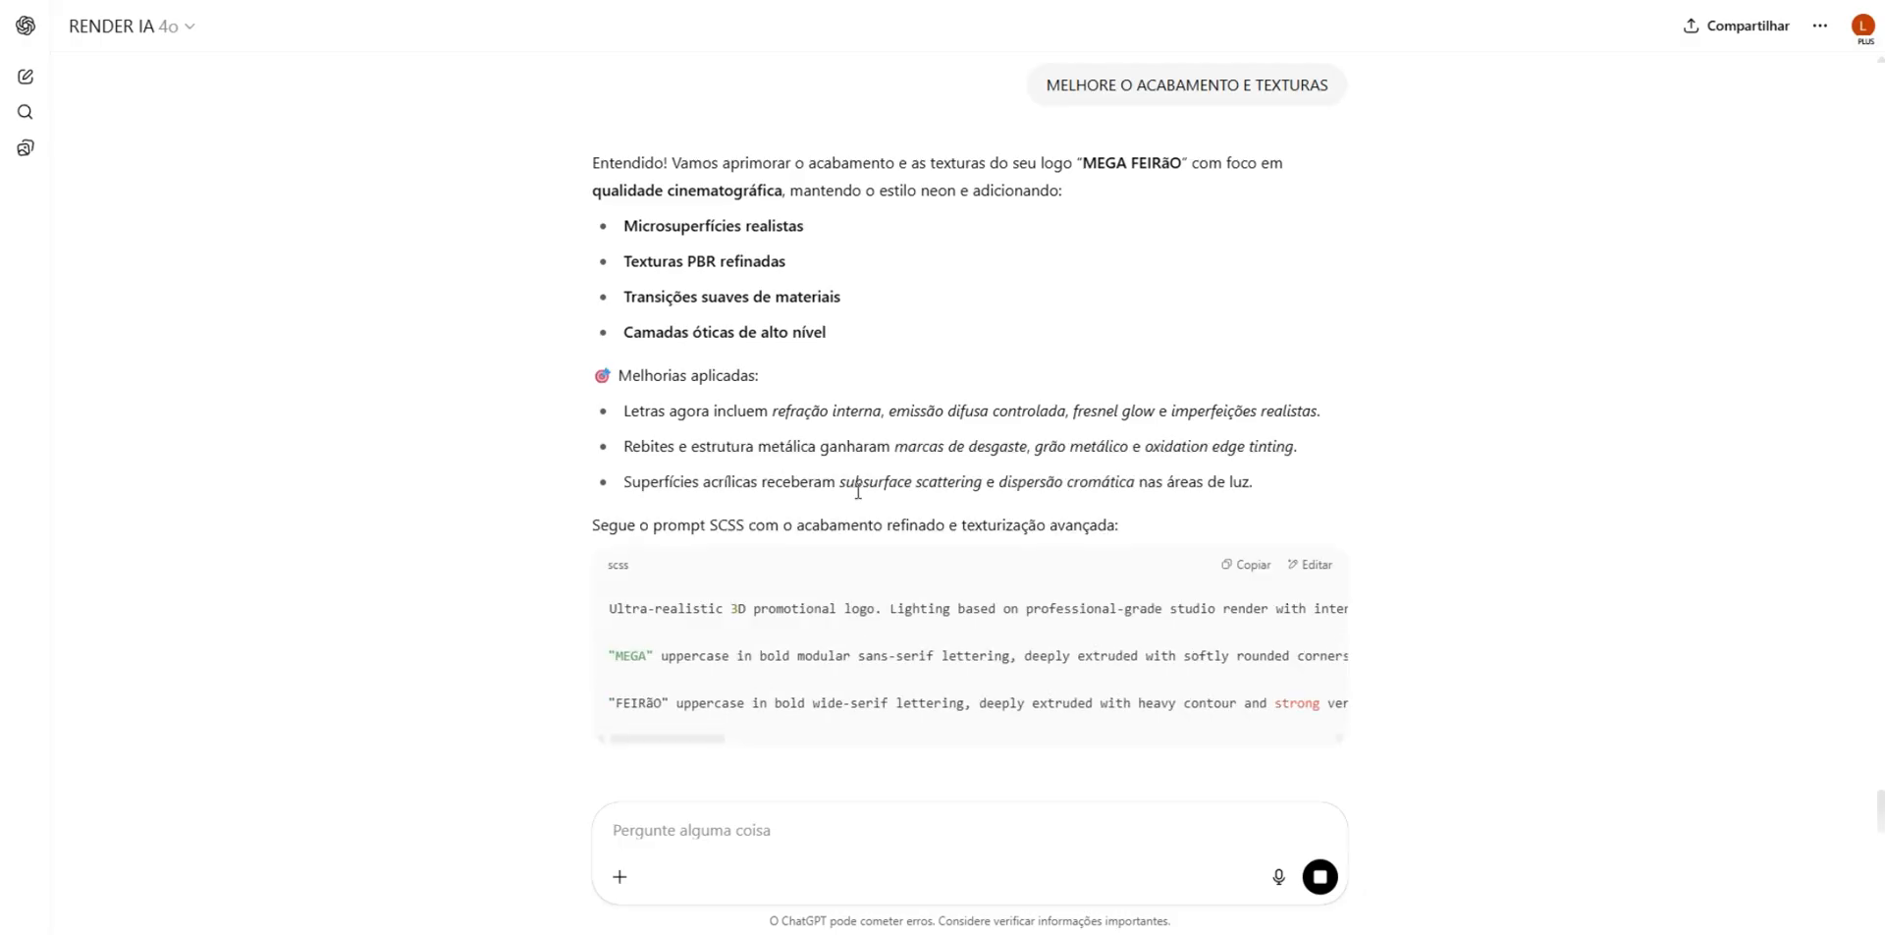
- Copy the prompt with refined finish and textures, replace the Whisk prompt with it, generate new badges and view them
{"action": "scroll", "coordinate": [1019, 498], "scroll_direction": "down", "scroll_amount": 1}
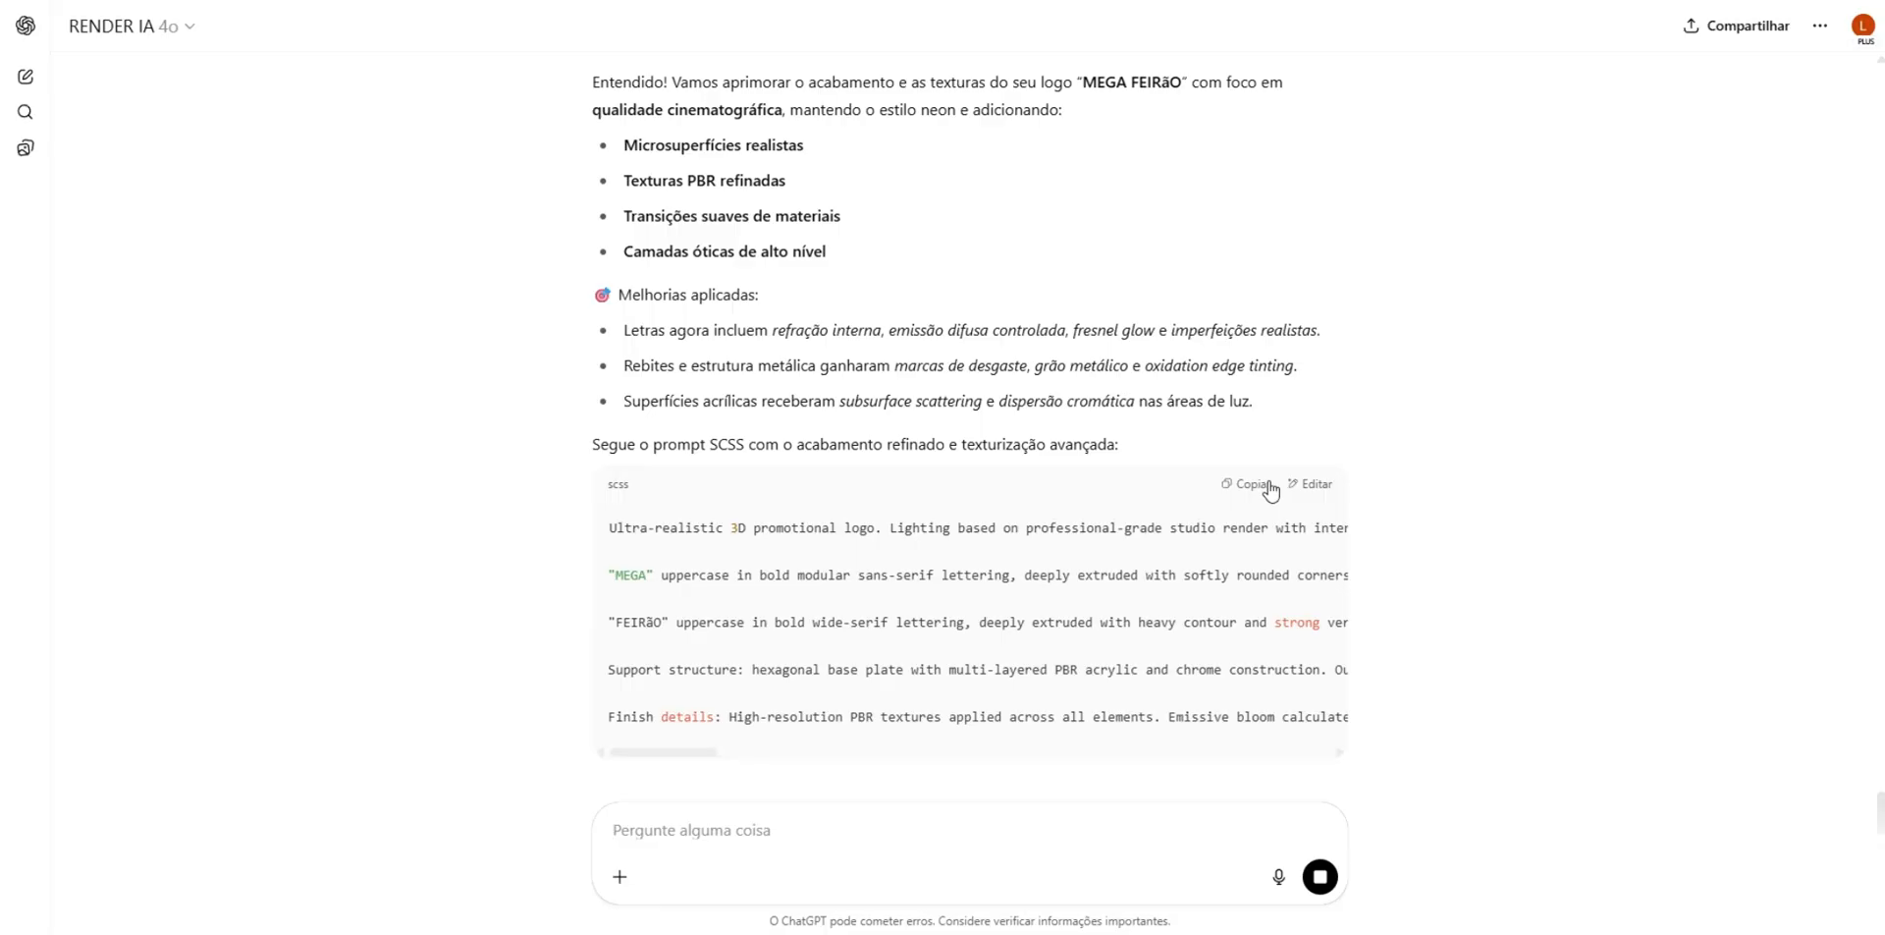
{"action": "scroll", "coordinate": [1242, 484], "scroll_direction": "down", "scroll_amount": 2}
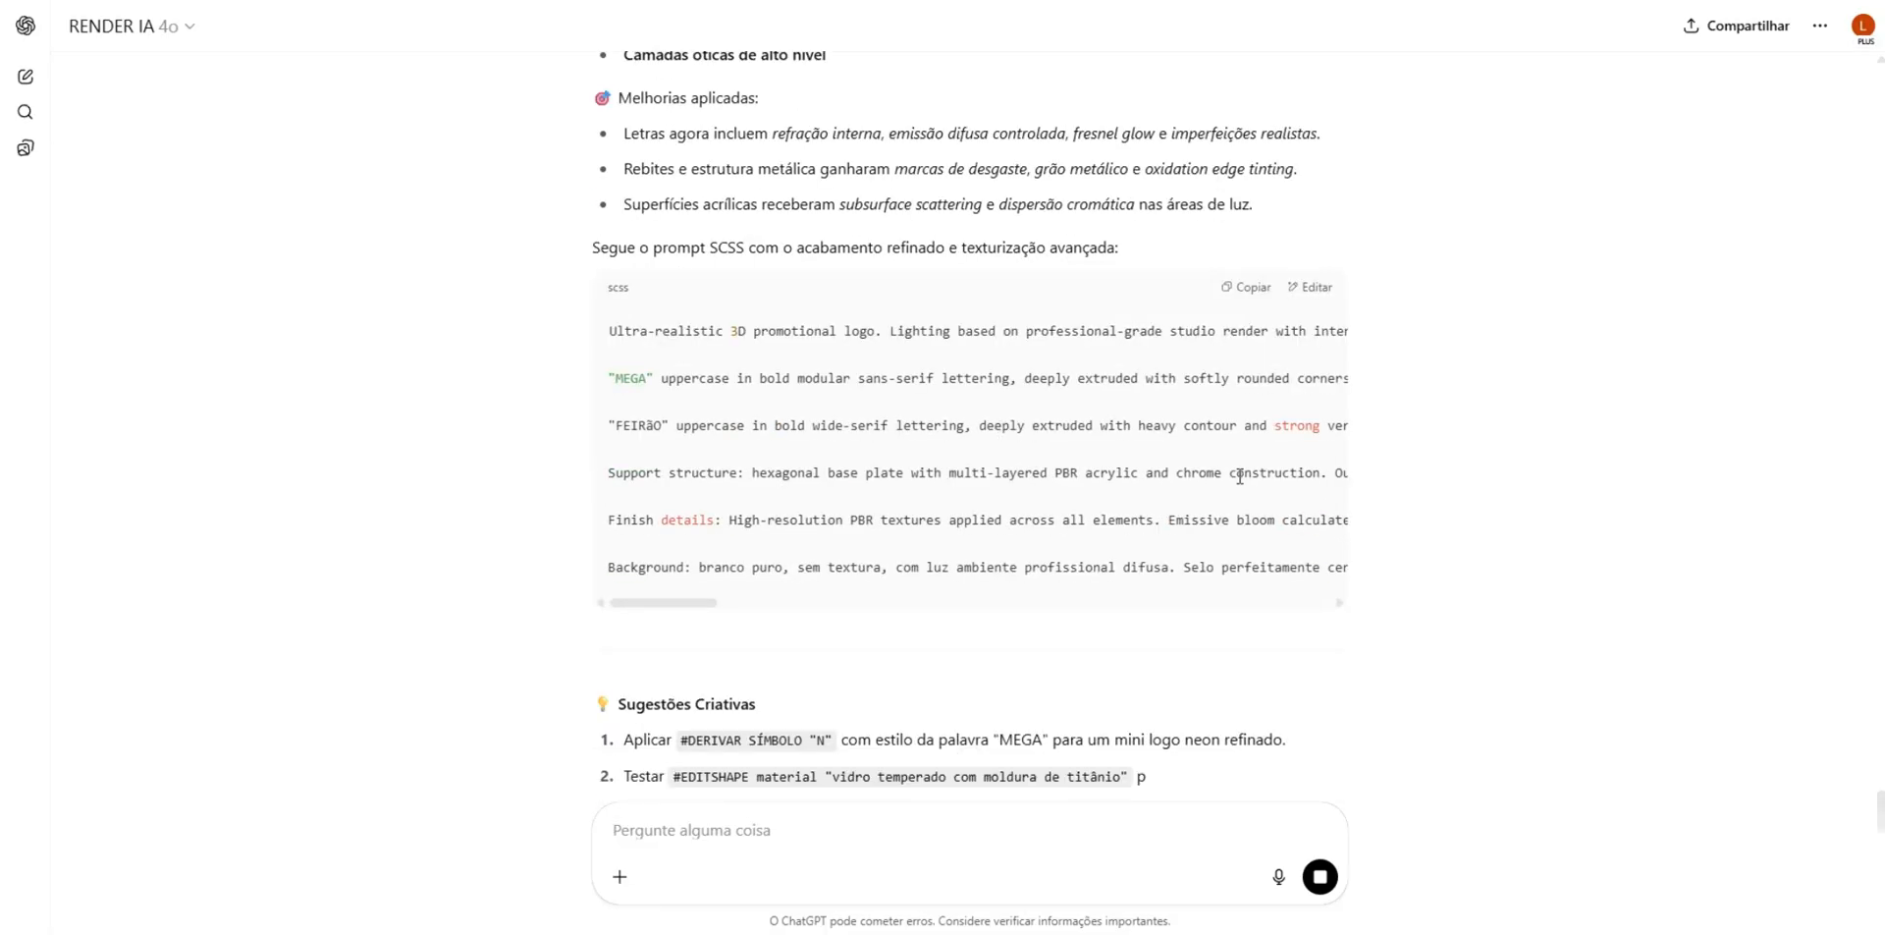
{"action": "left_click", "coordinate": [1252, 287]}
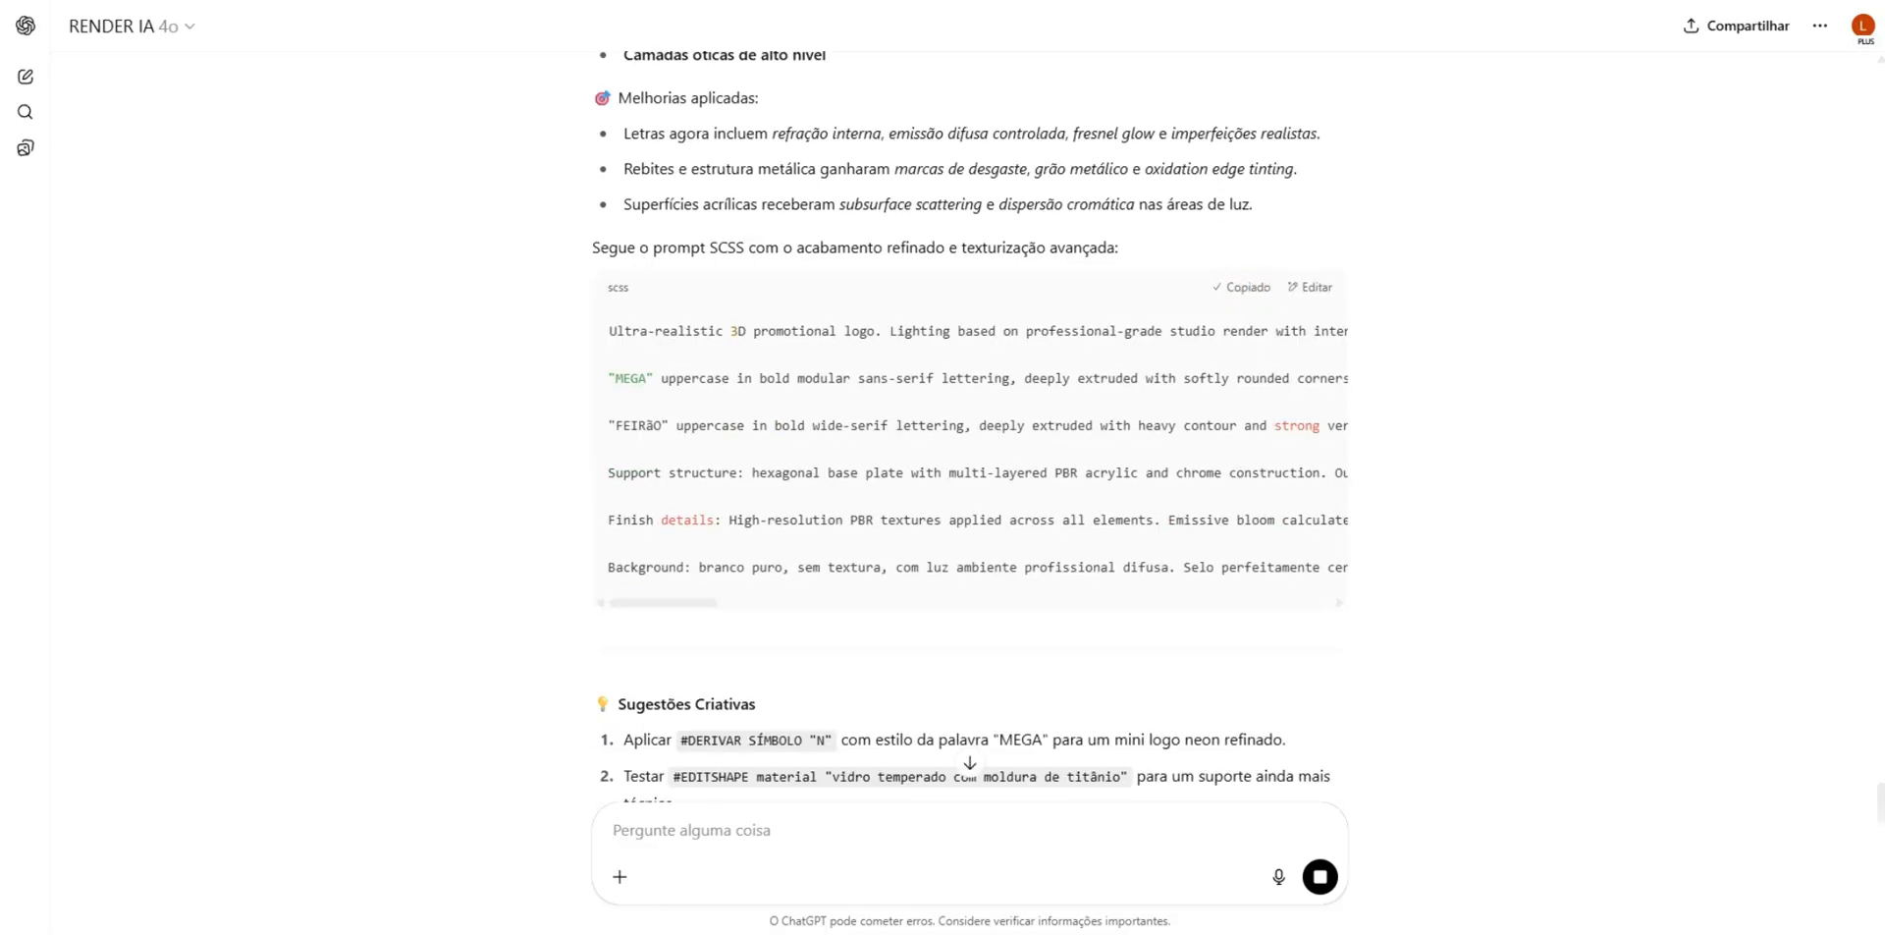
{"action": "key", "text": "ctrl+Tab"}
{"action": "left_click", "coordinate": [955, 801]}
{"action": "key", "text": "ctrl+a"}
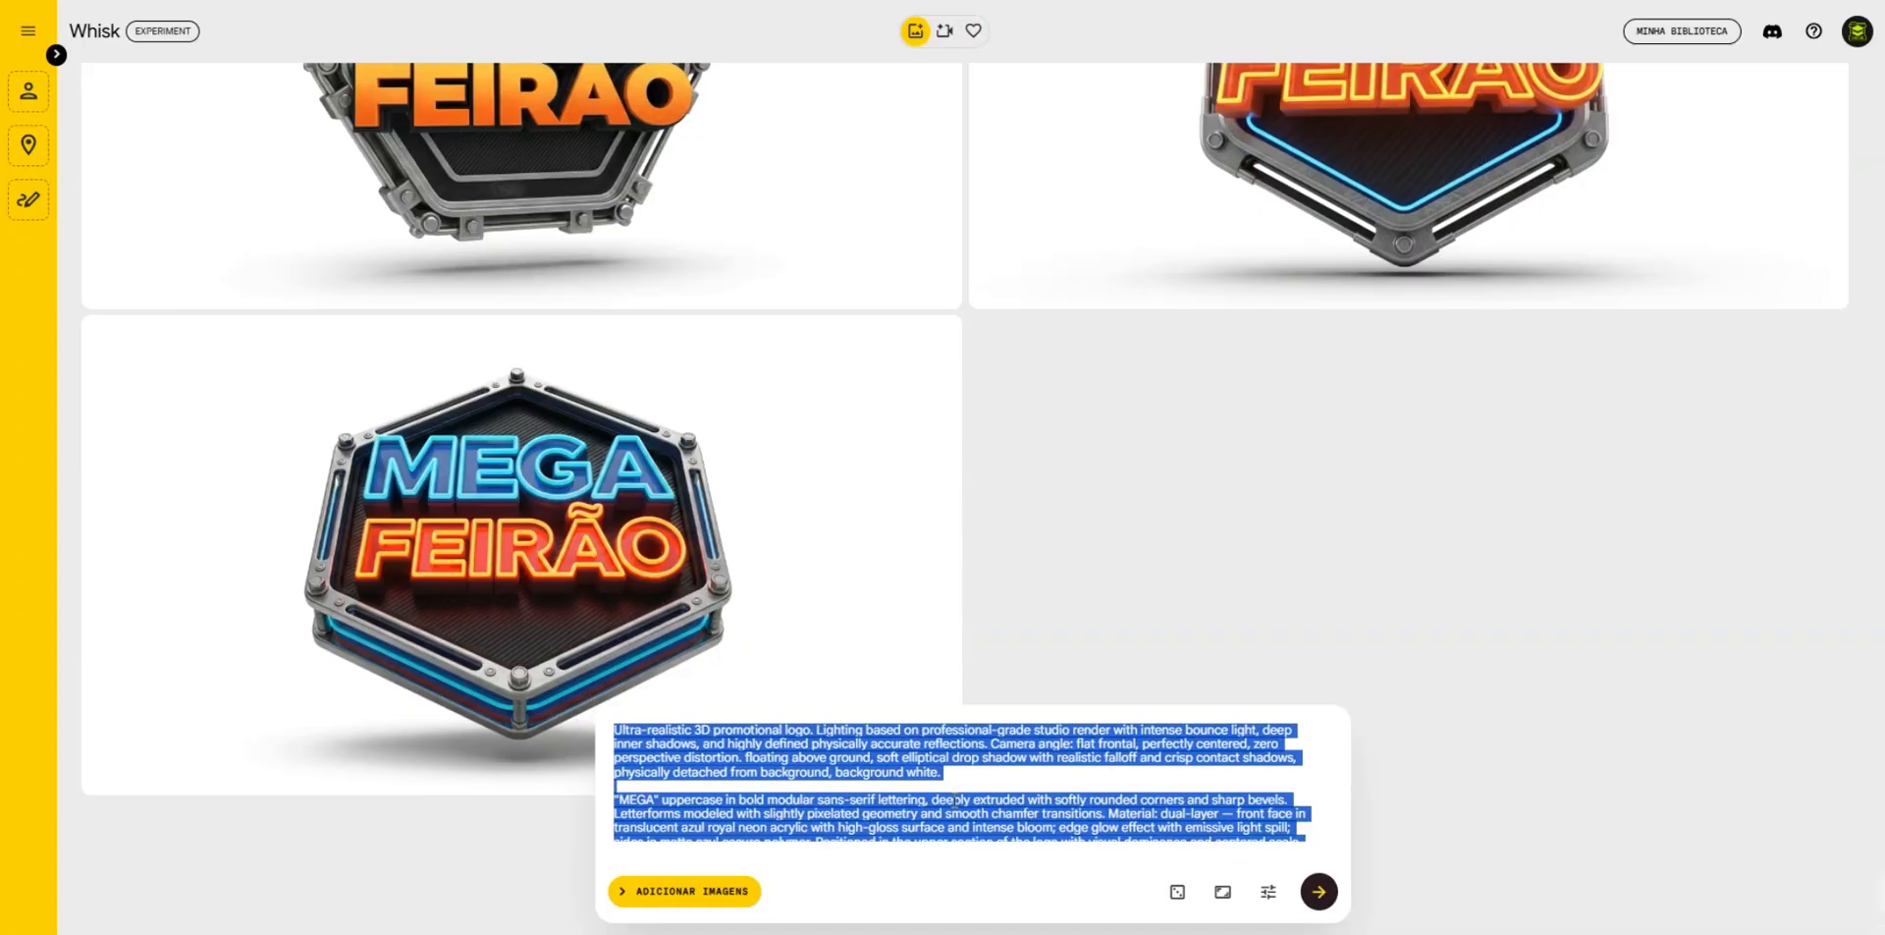
{"action": "key", "text": "ctrl+v"}
{"action": "left_click", "coordinate": [1319, 890]}
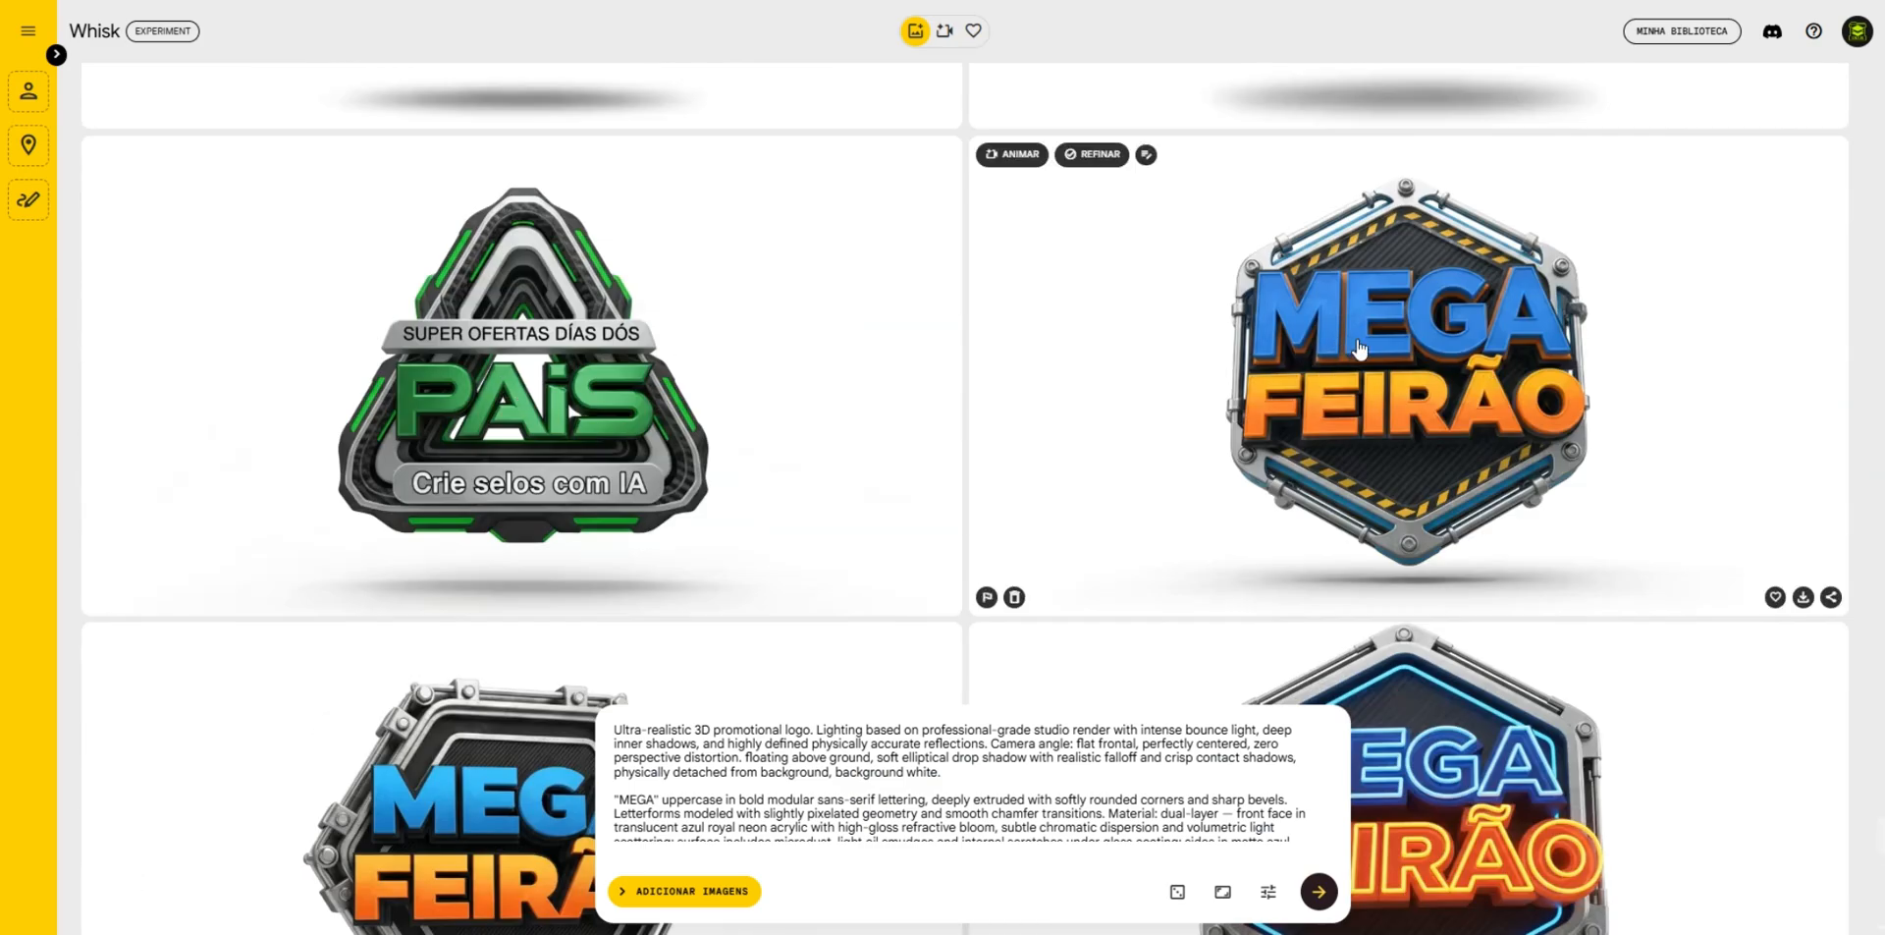
{"action": "scroll", "coordinate": [1345, 343], "scroll_direction": "down", "scroll_amount": 8}
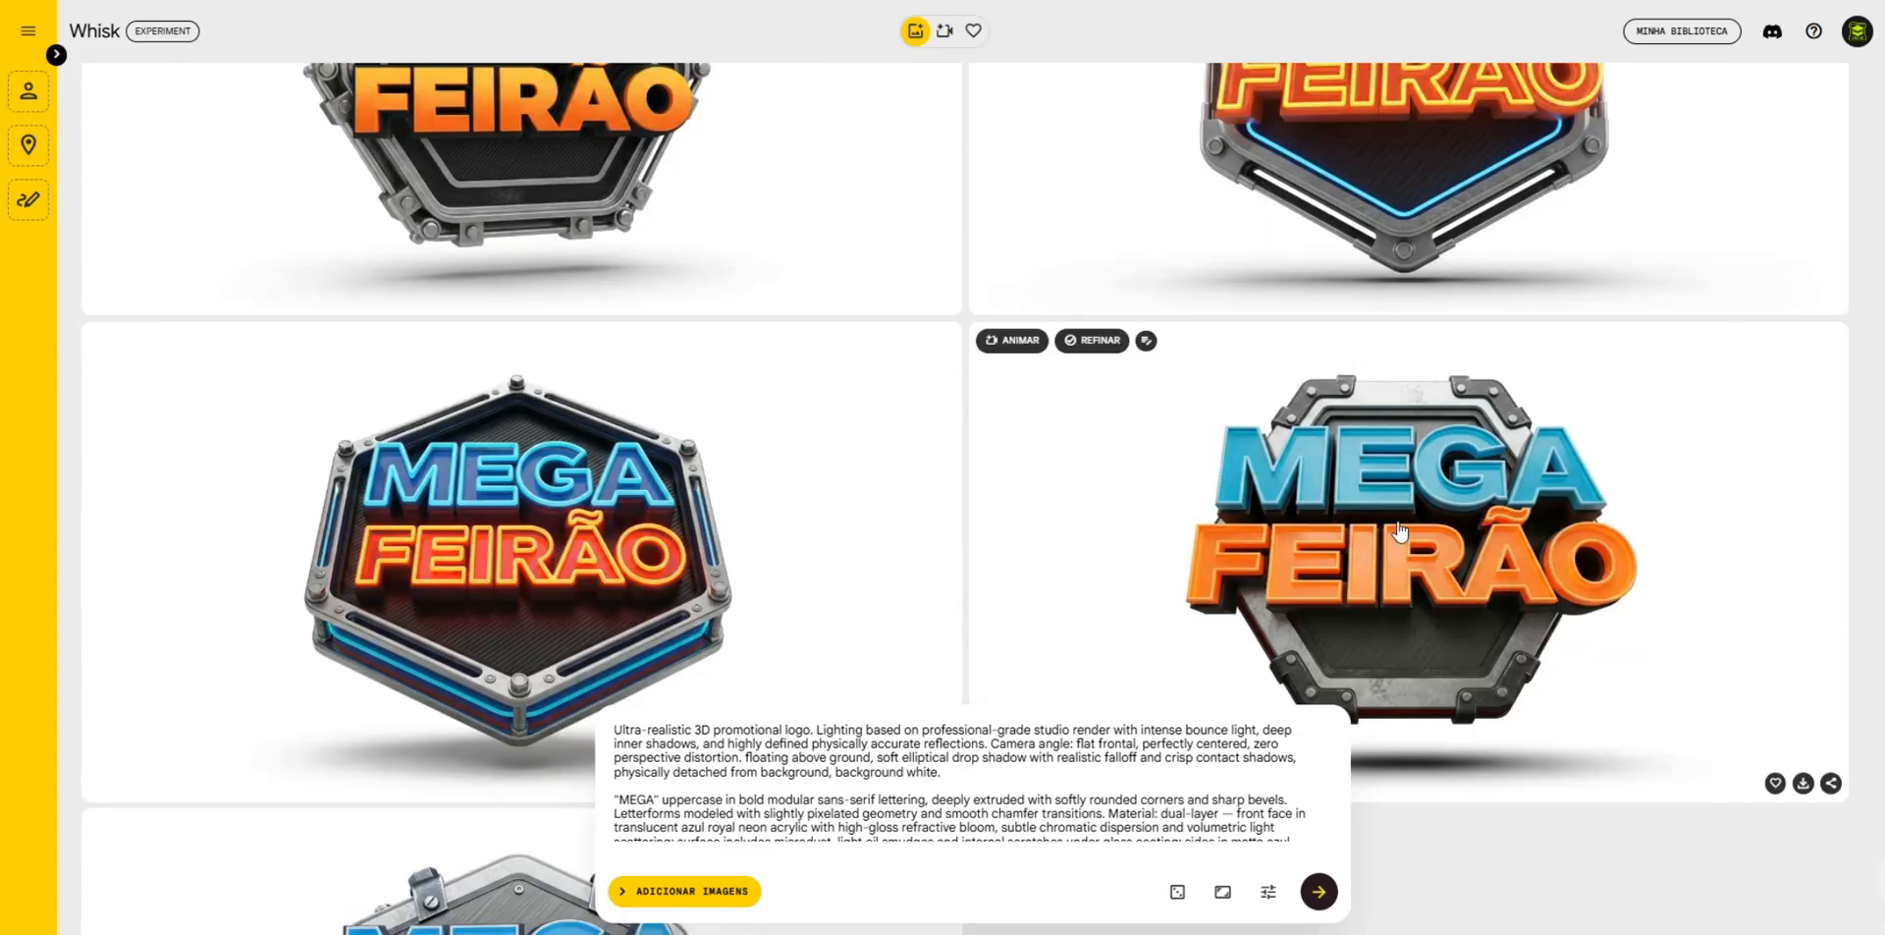
- Open the prompt of an earlier green "PAIS TECH" badge and copy its text from the Support Shape Layer section to the end
{"action": "scroll", "coordinate": [519, 478], "scroll_direction": "down", "scroll_amount": 5}
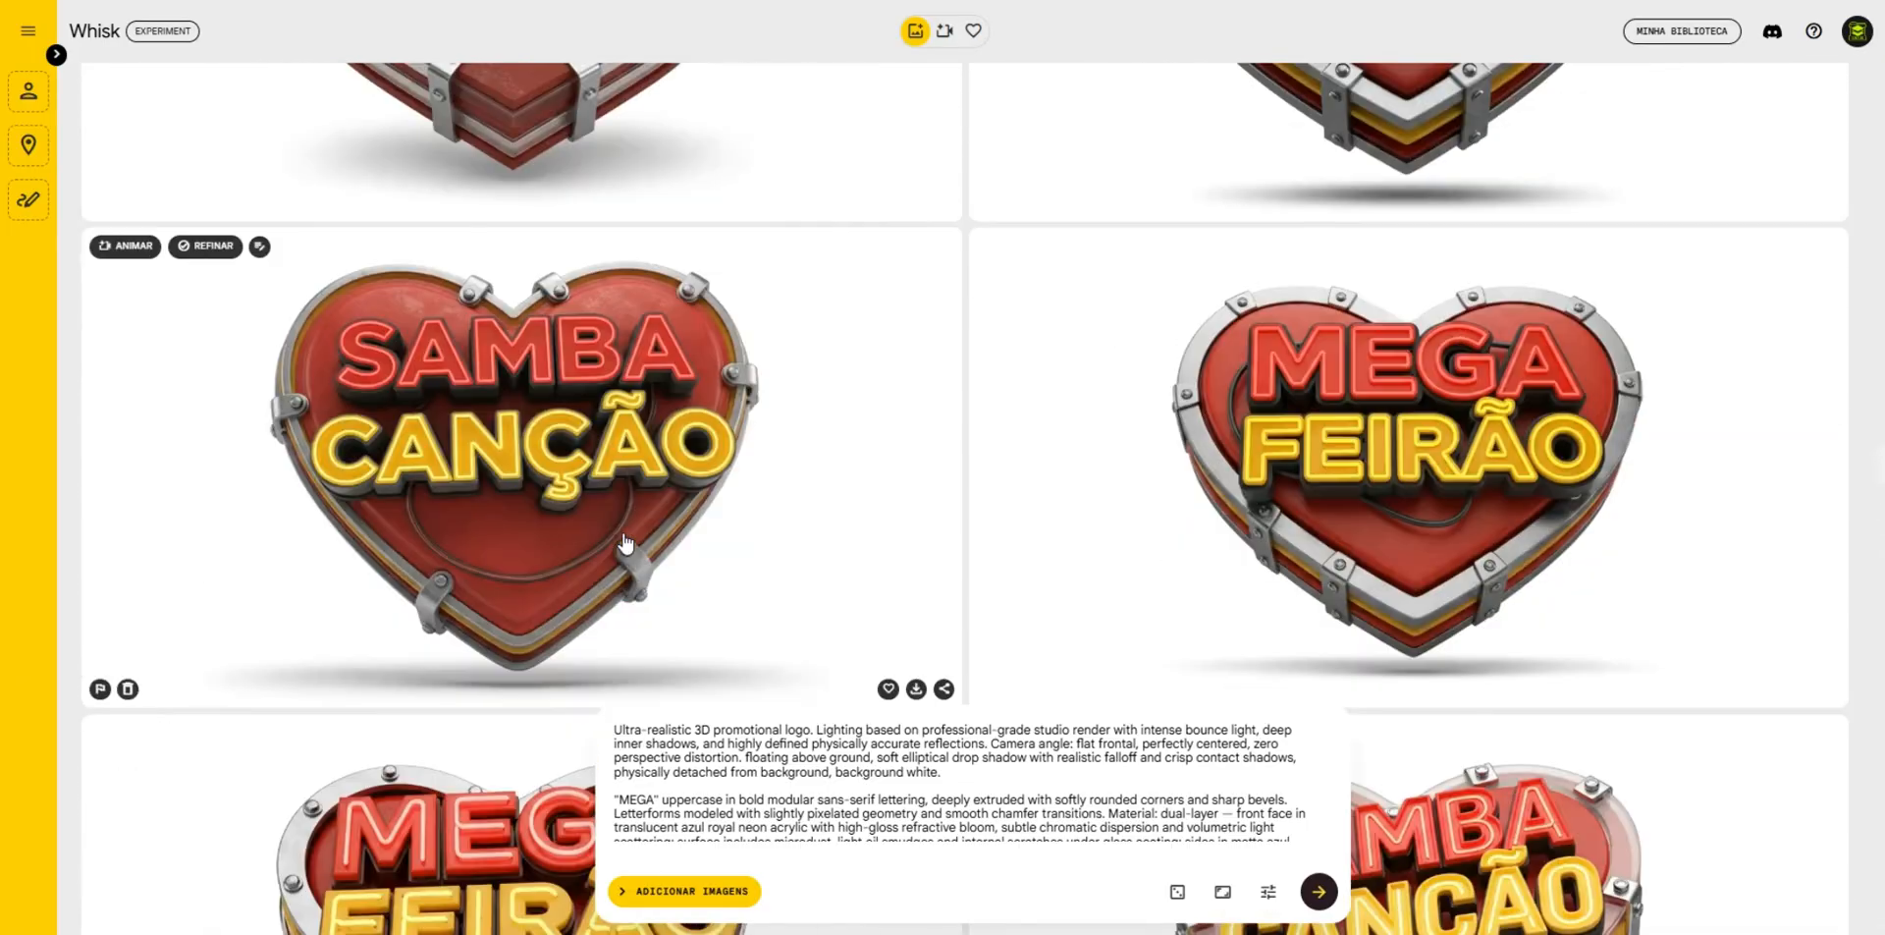
{"action": "scroll", "coordinate": [621, 522], "scroll_direction": "up", "scroll_amount": 20}
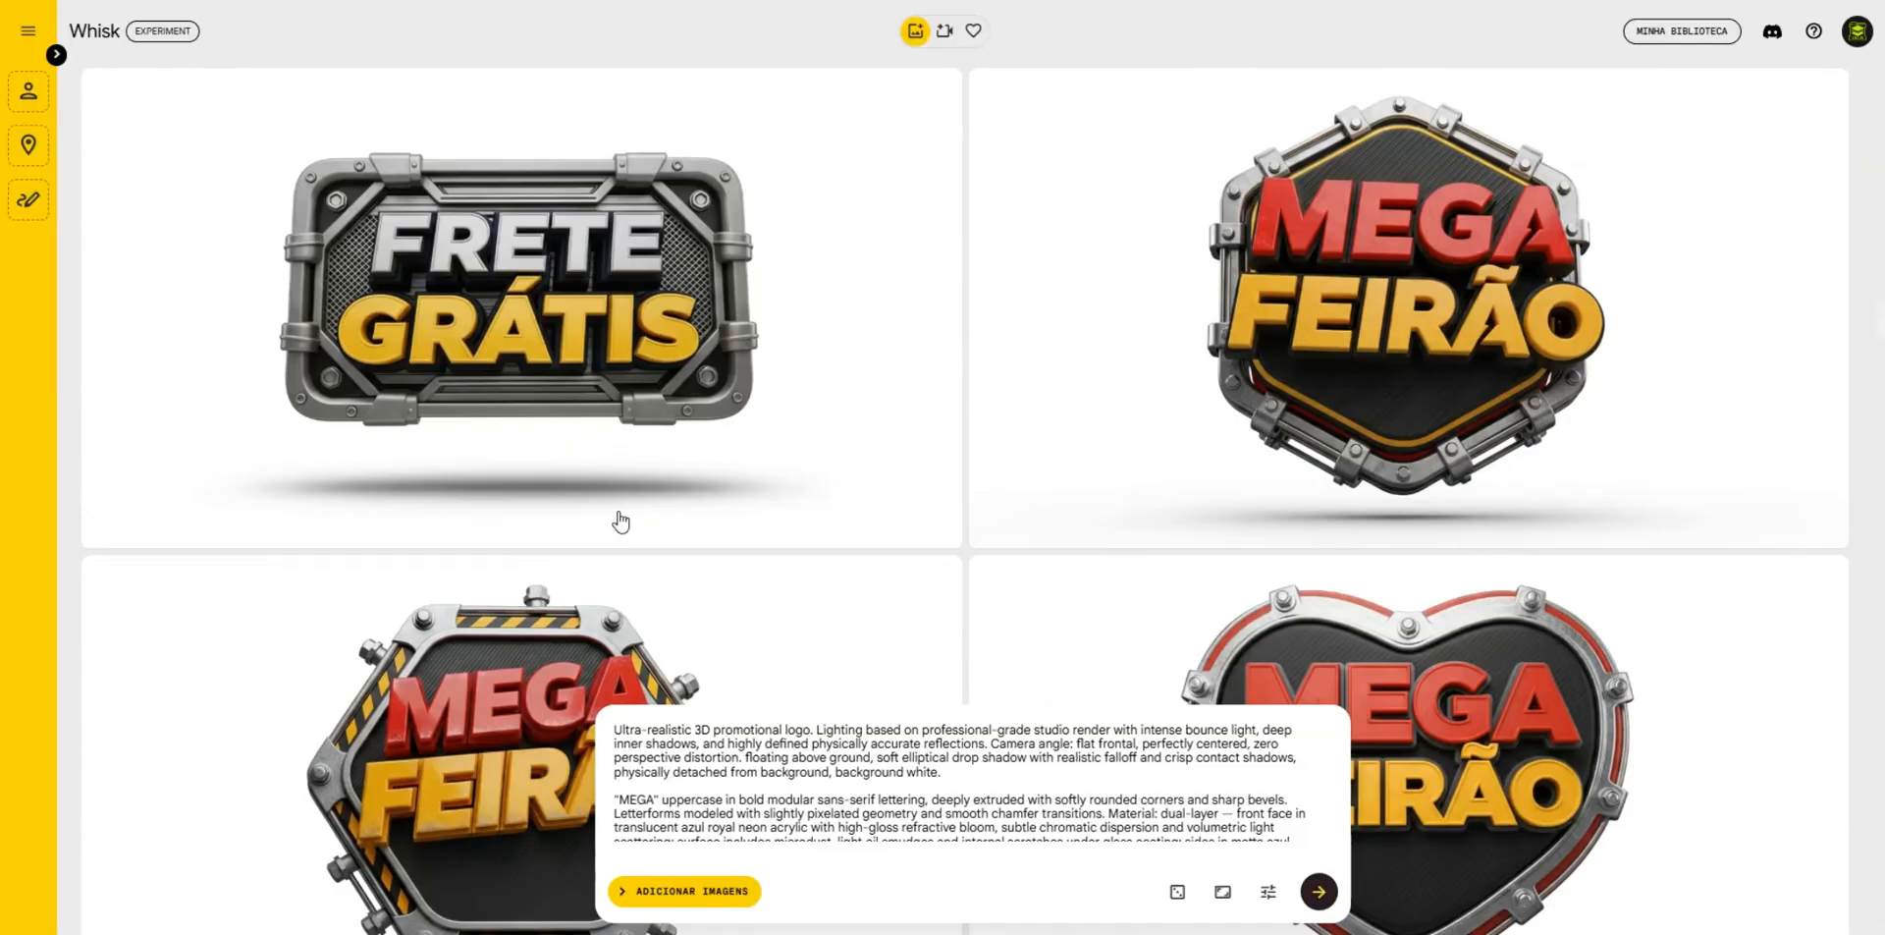
{"action": "scroll", "coordinate": [621, 517], "scroll_direction": "up", "scroll_amount": 3}
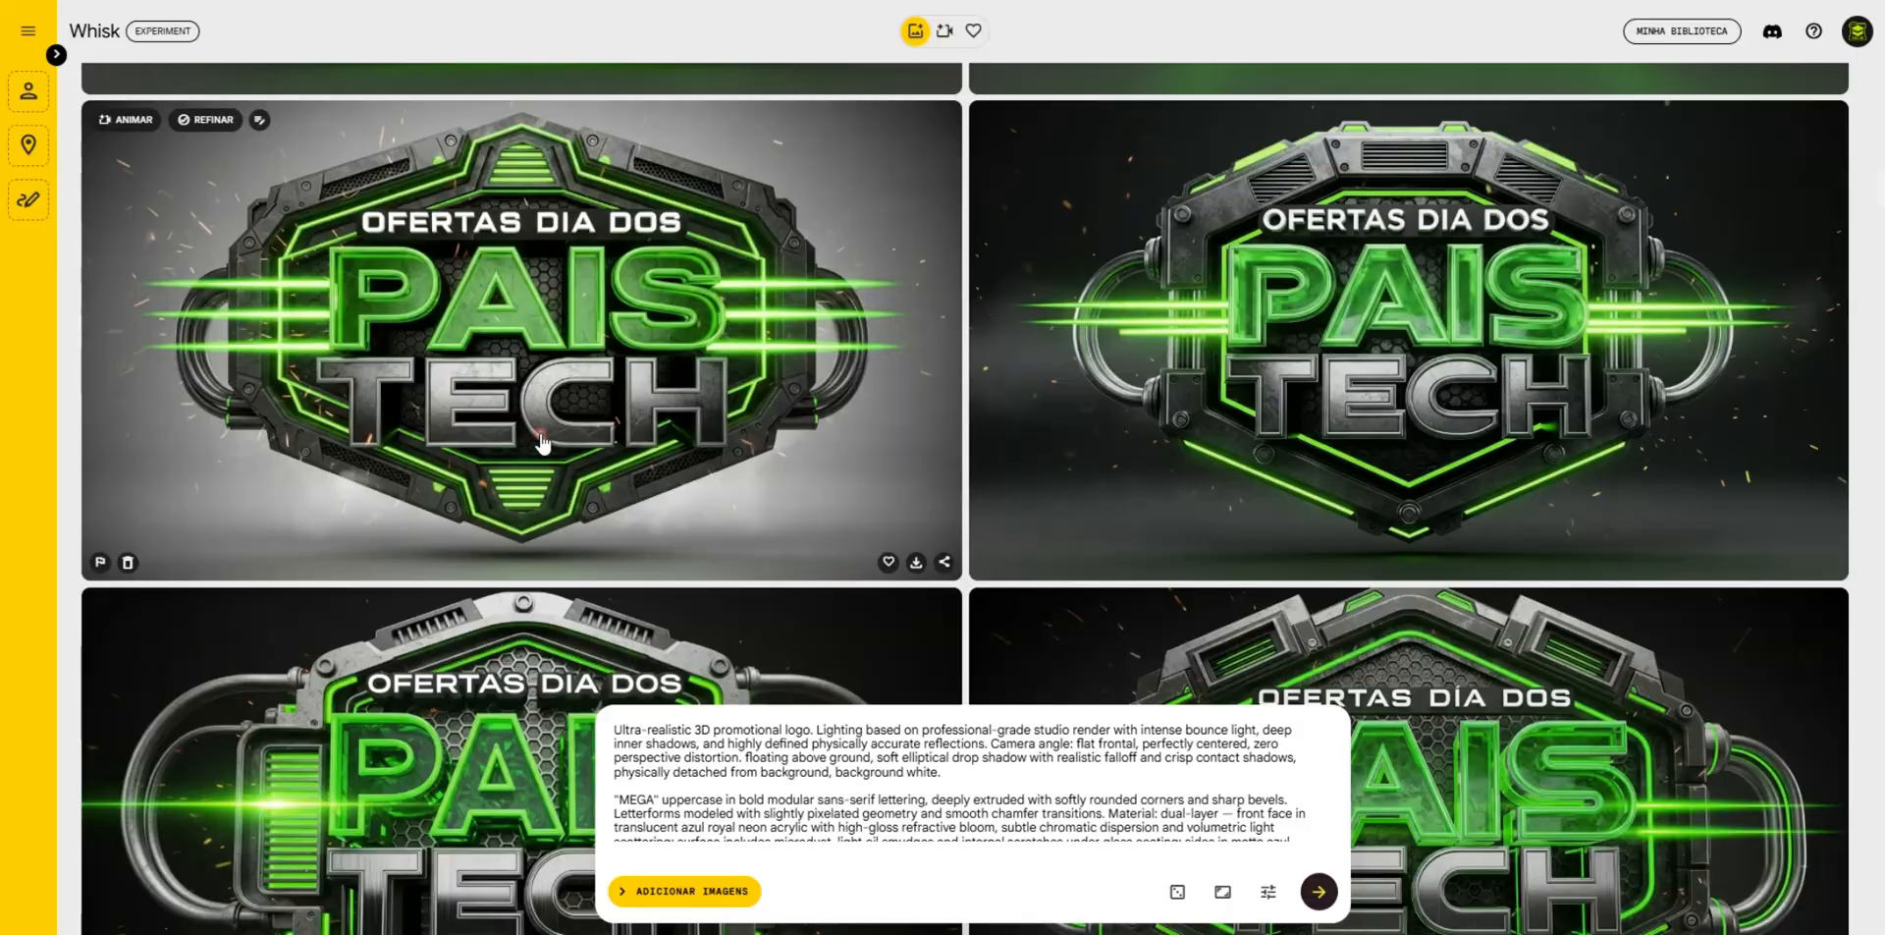
{"action": "left_click", "coordinate": [547, 432]}
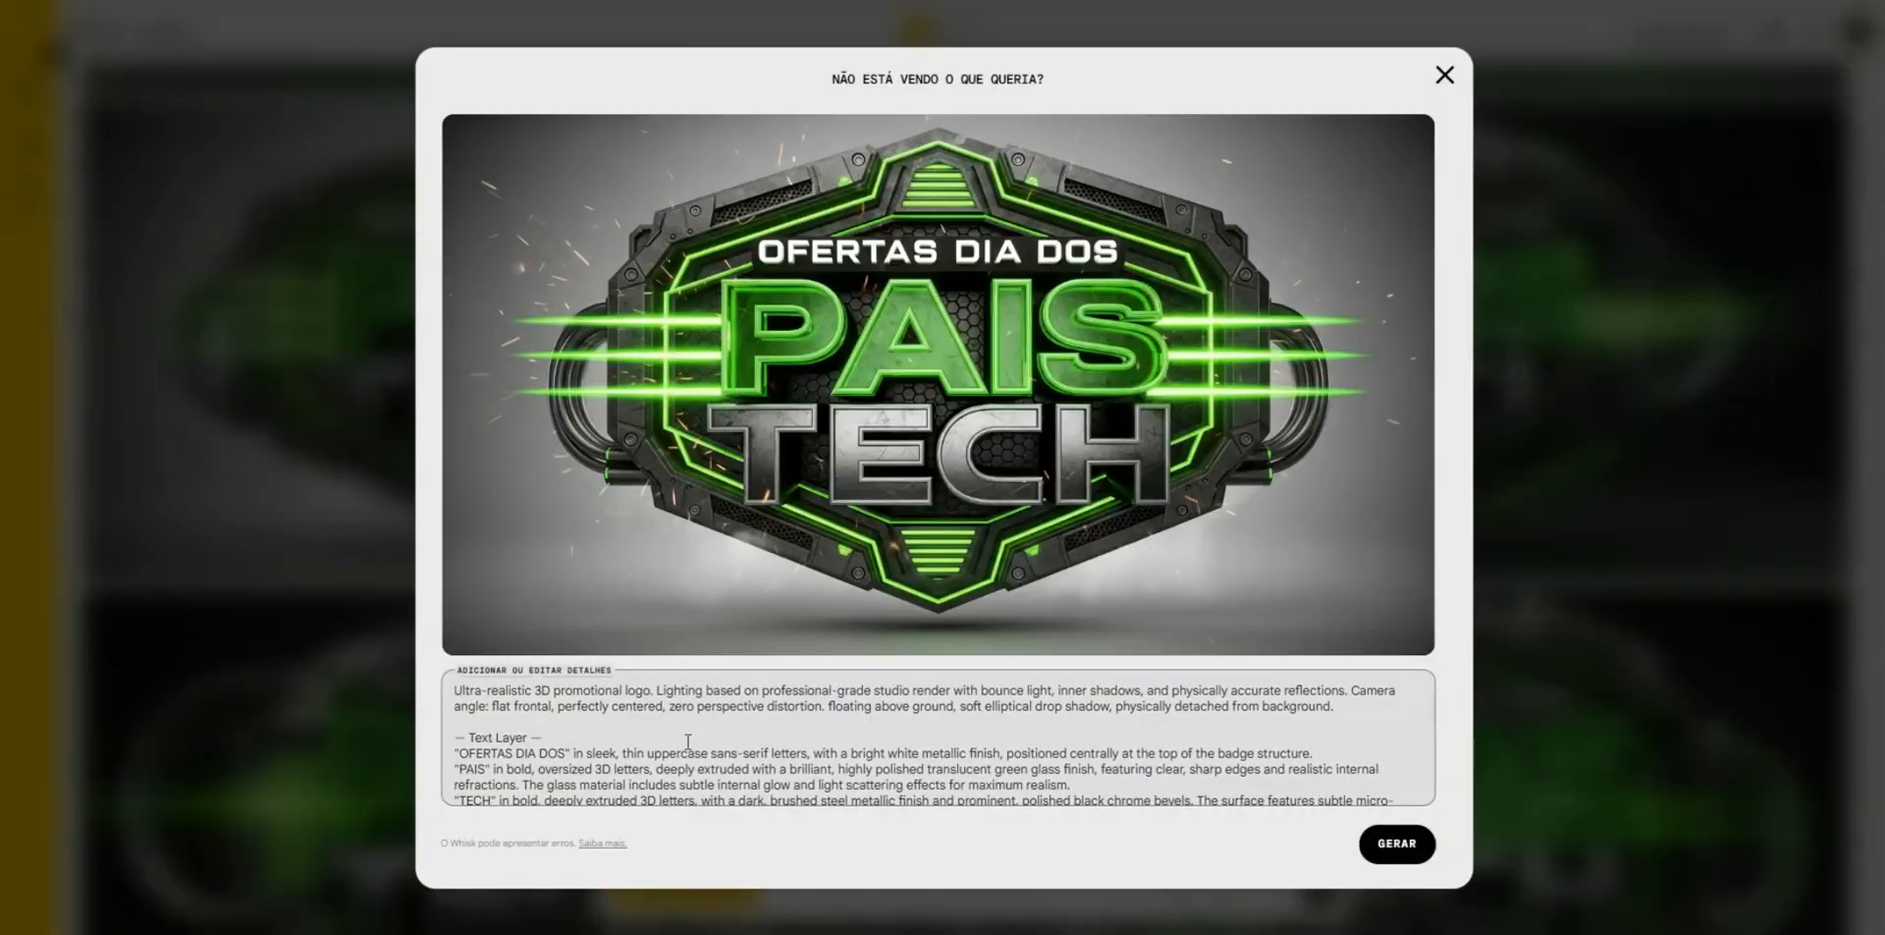
{"action": "scroll", "coordinate": [678, 747], "scroll_direction": "down", "scroll_amount": 5}
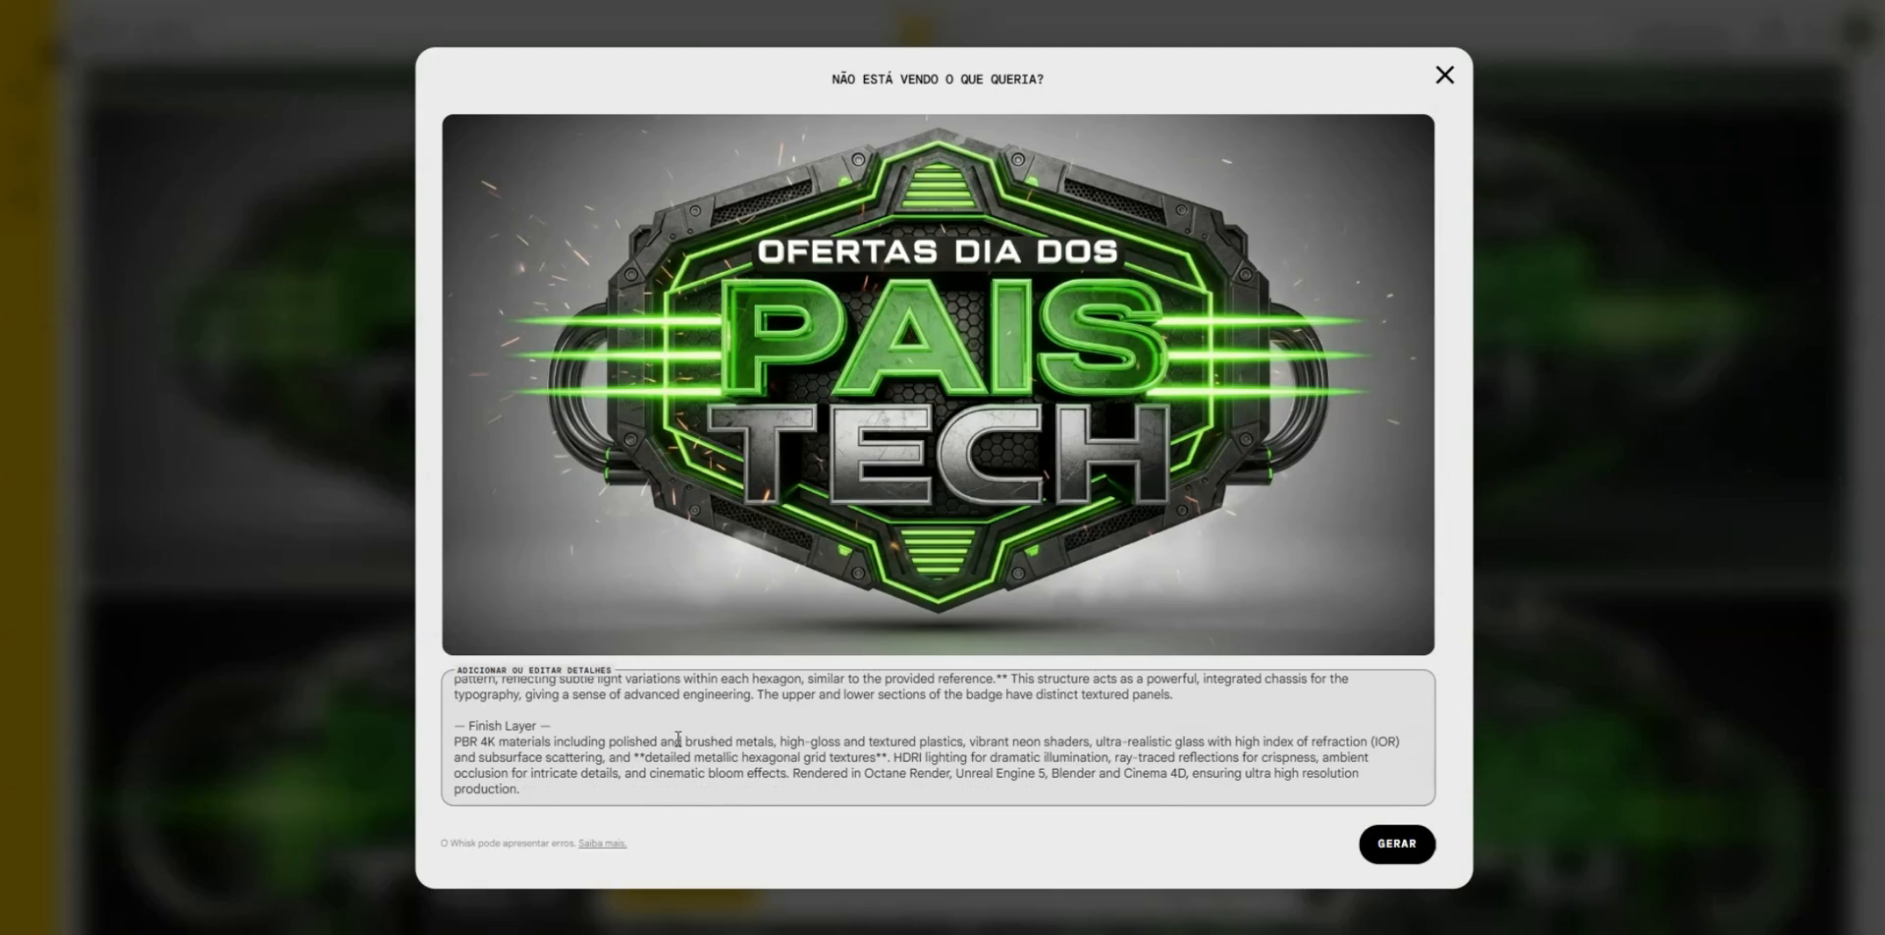
{"action": "scroll", "coordinate": [677, 738], "scroll_direction": "up", "scroll_amount": 2}
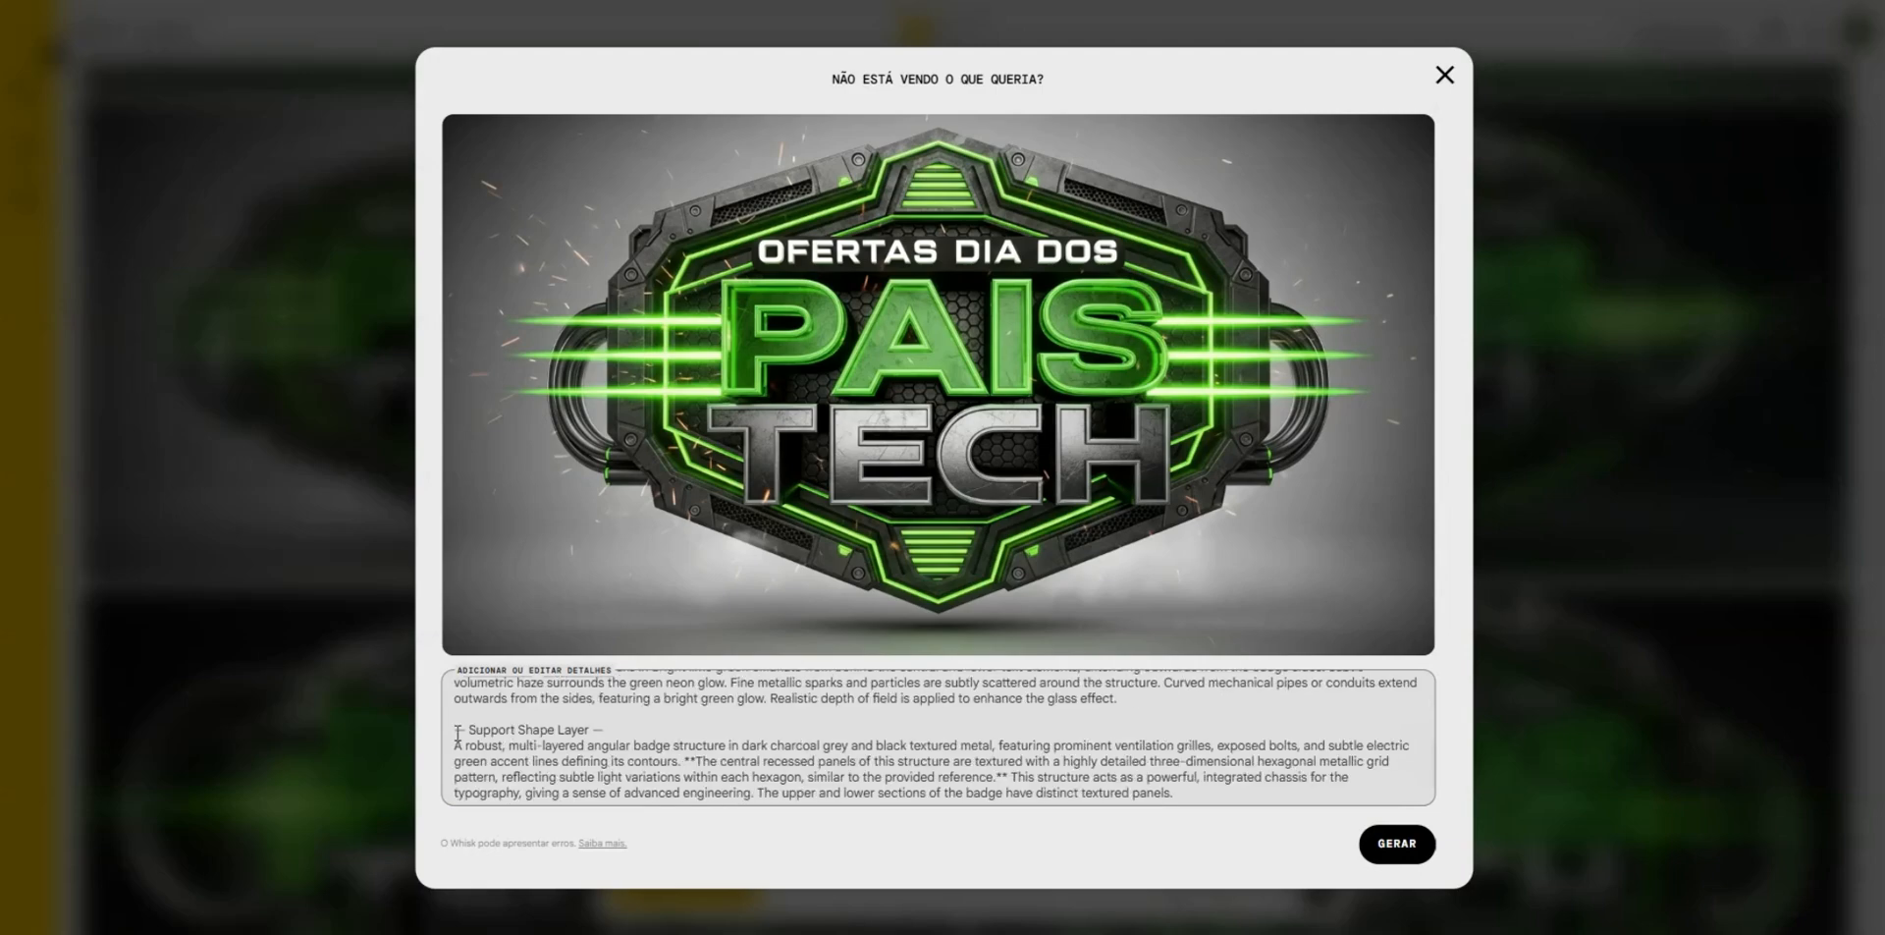
{"action": "left_click_drag", "start_coordinate": [458, 731], "coordinate": [896, 821]}
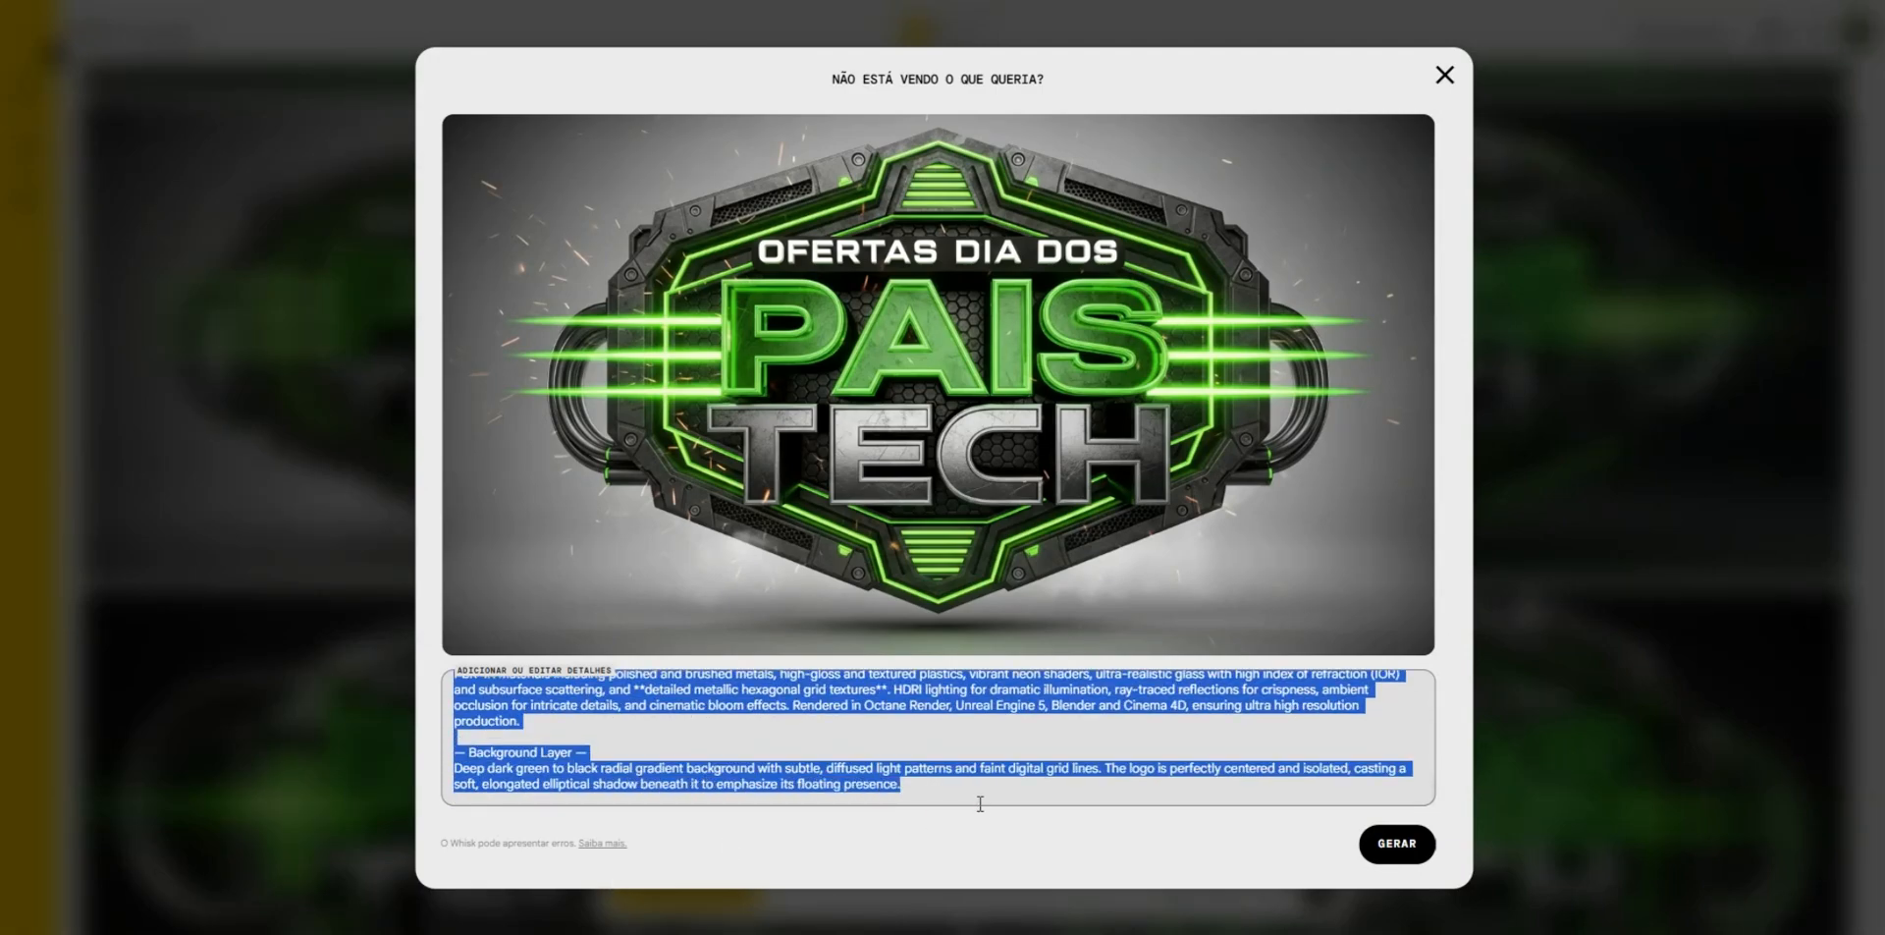
{"action": "left_click", "coordinate": [1408, 826]}
- Replace everything from "Support structure" onward in the MEGA FEIRÃO prompt with the copied shape, finish and background layers
{"action": "scroll", "coordinate": [678, 800], "scroll_direction": "down", "scroll_amount": 5}
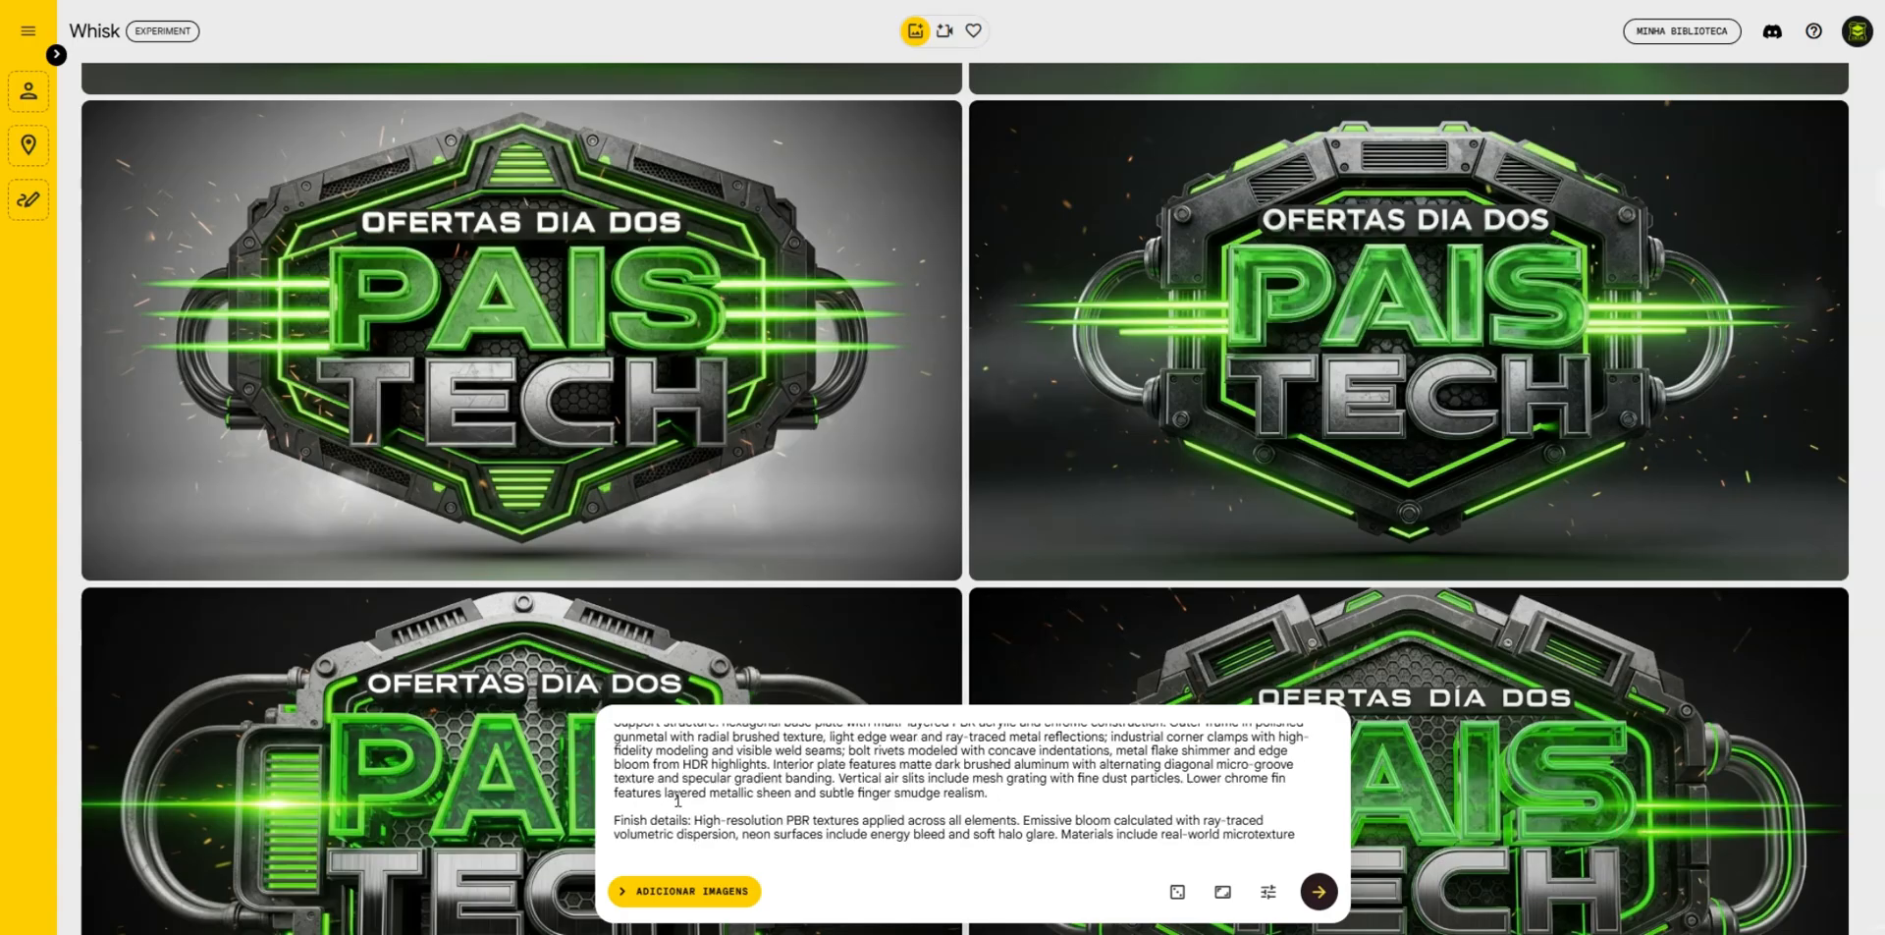
{"action": "scroll", "coordinate": [679, 805], "scroll_direction": "down", "scroll_amount": 3}
{"action": "scroll", "coordinate": [660, 804], "scroll_direction": "up", "scroll_amount": 3}
{"action": "scroll", "coordinate": [661, 804], "scroll_direction": "up", "scroll_amount": 2}
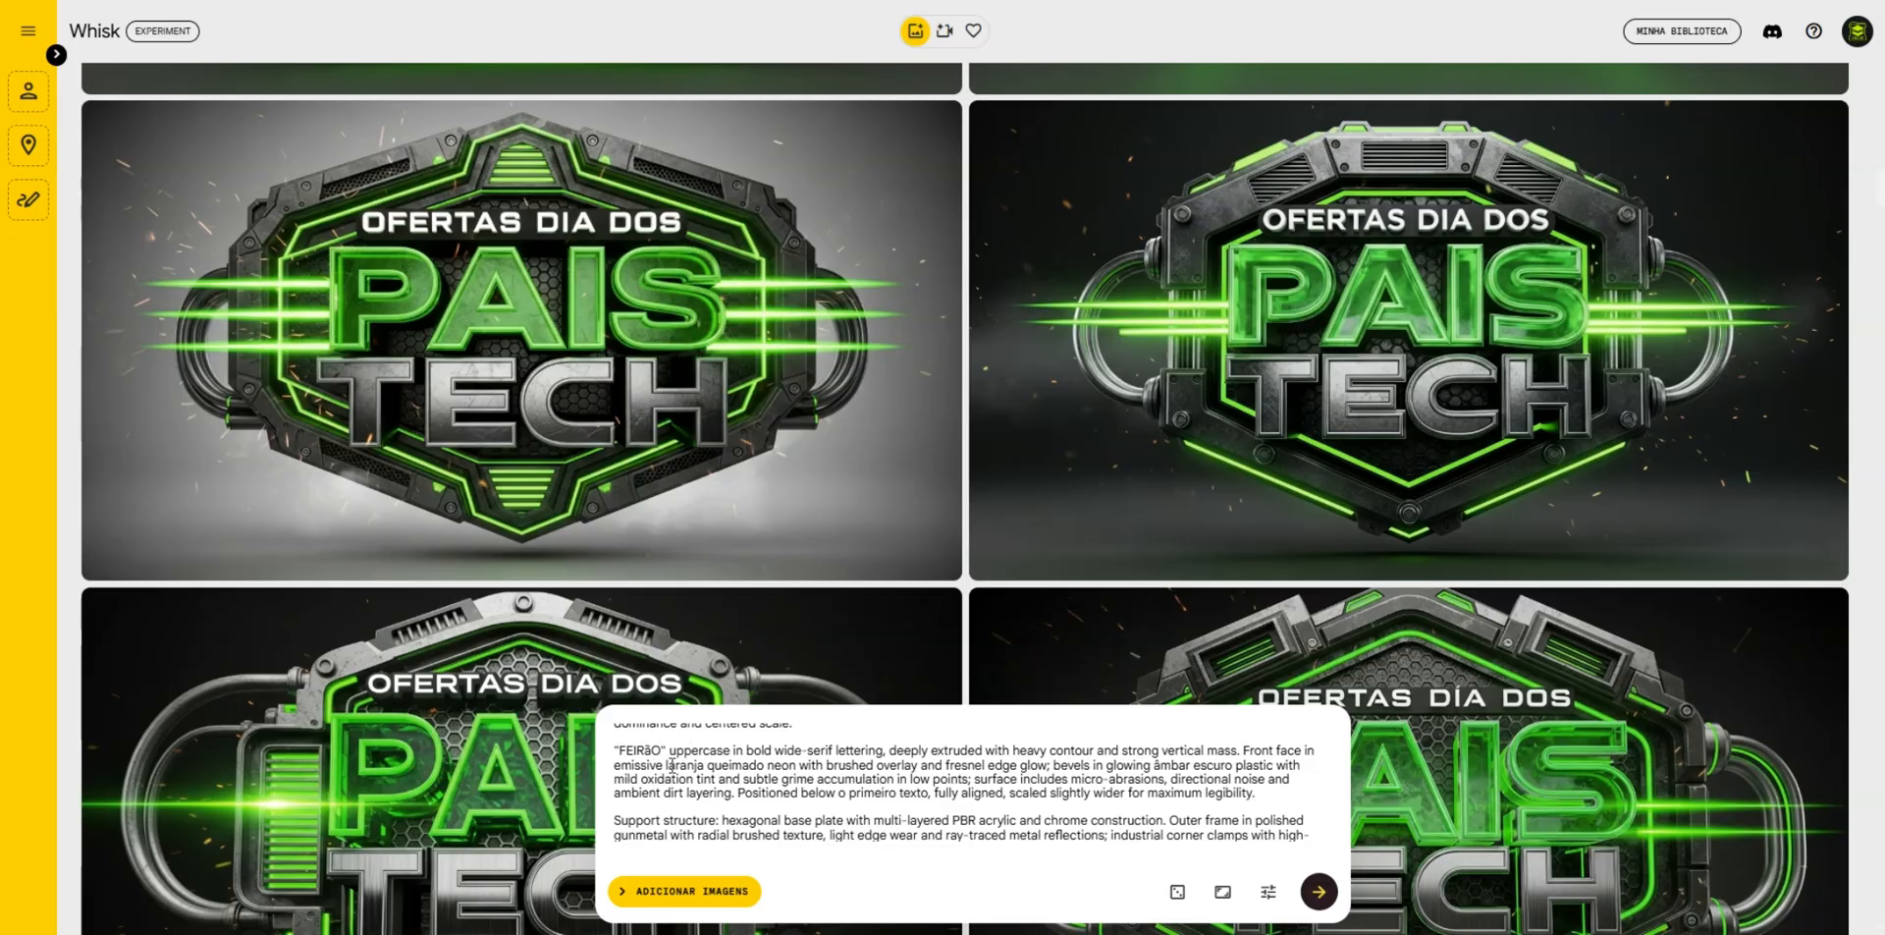
{"action": "left_click_drag", "start_coordinate": [615, 818], "coordinate": [1191, 931]}
{"action": "key", "text": "ctrl+v"}
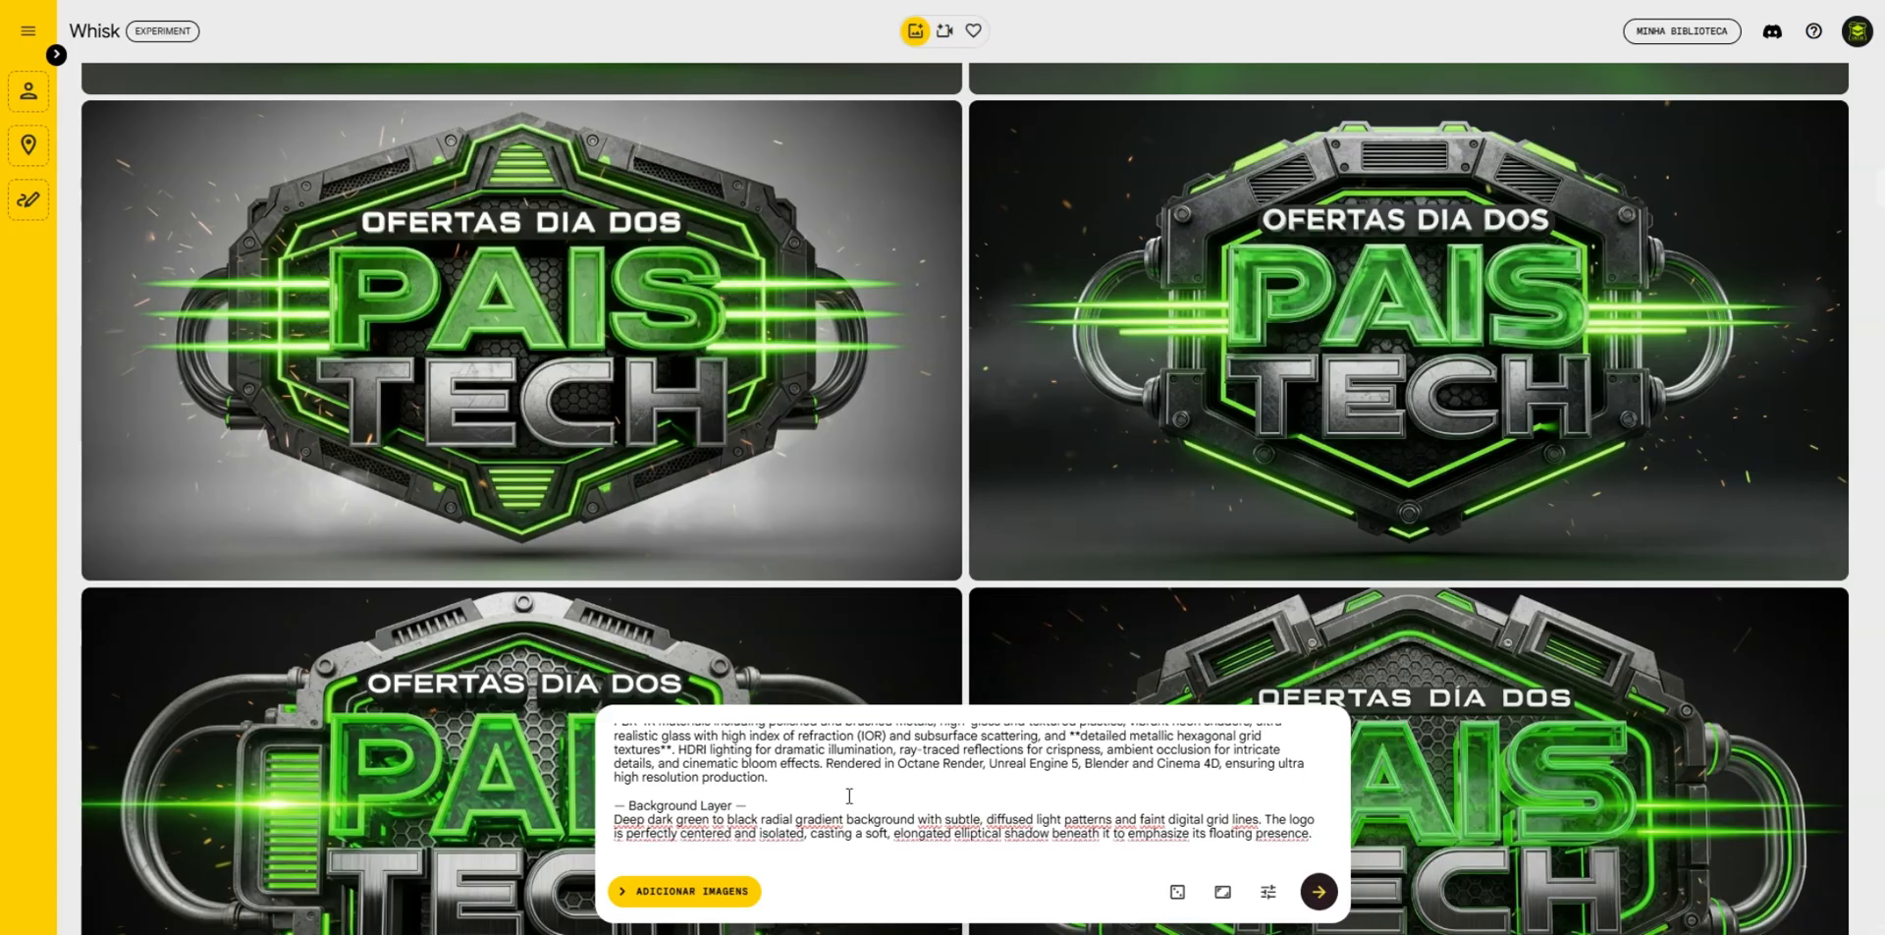
- Generate new MEGA FEIRÃO badges from the combined prompt and compare them with the earlier versions
{"action": "left_click", "coordinate": [1317, 892]}
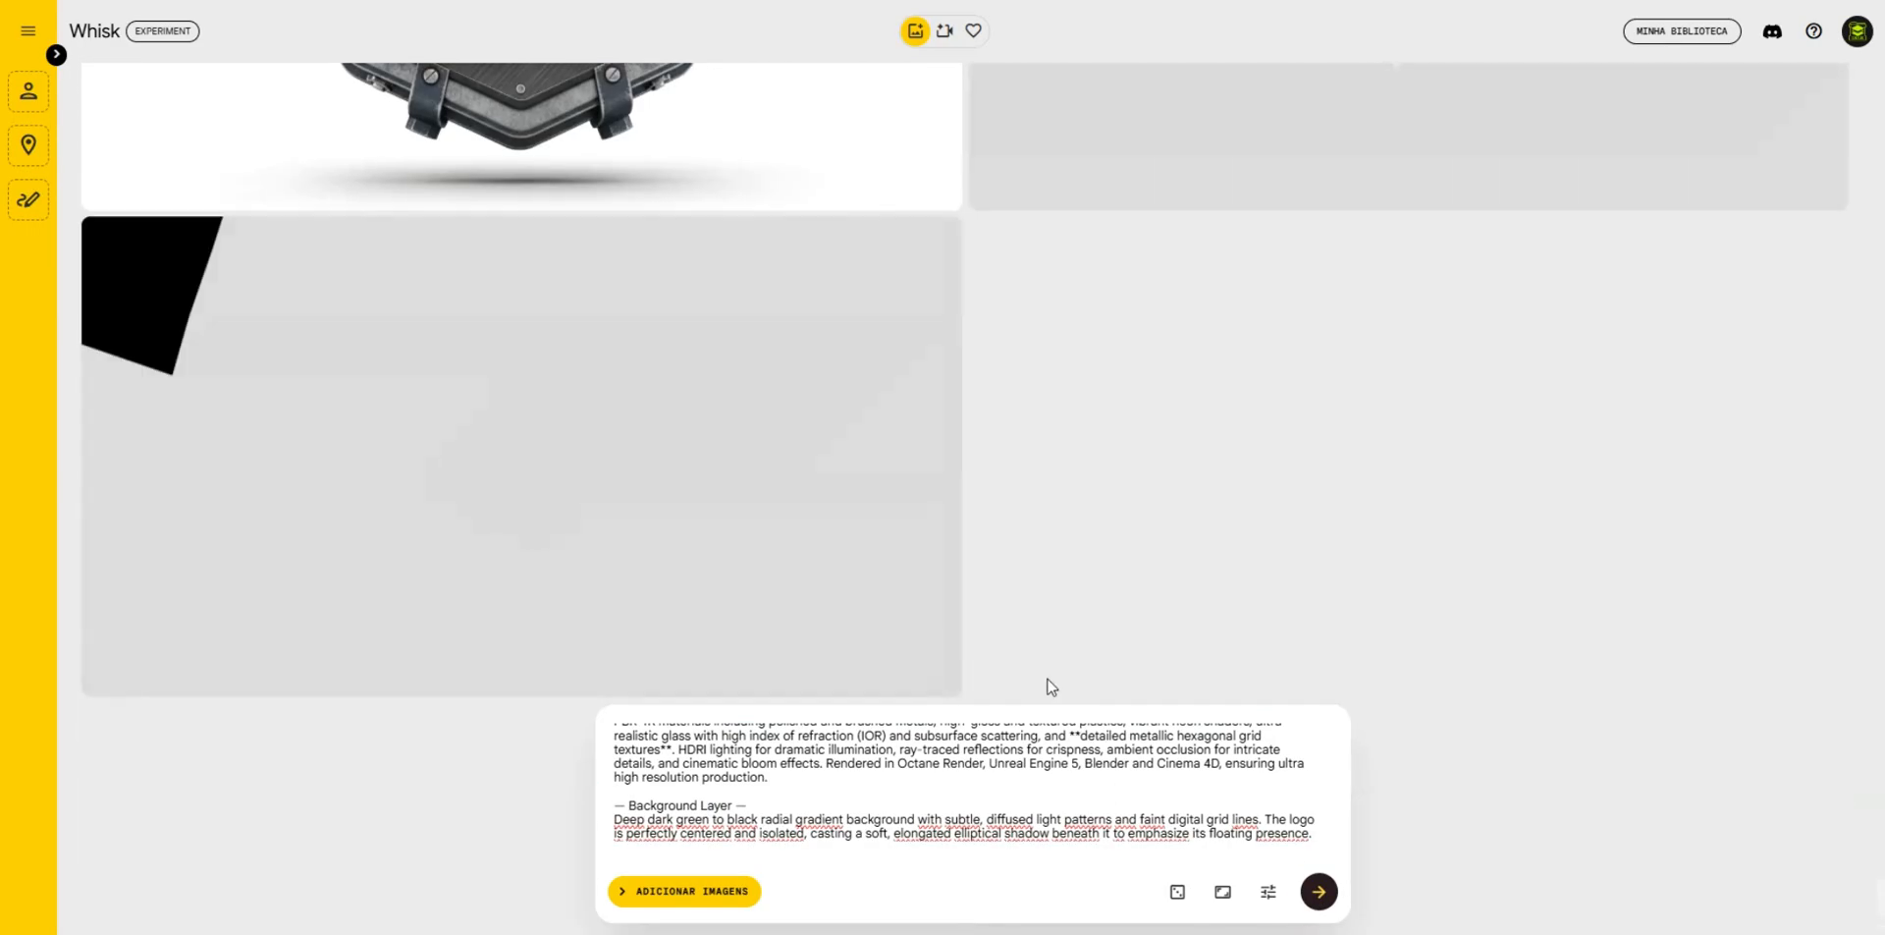
{"action": "scroll", "coordinate": [1286, 521], "scroll_direction": "up", "scroll_amount": 3}
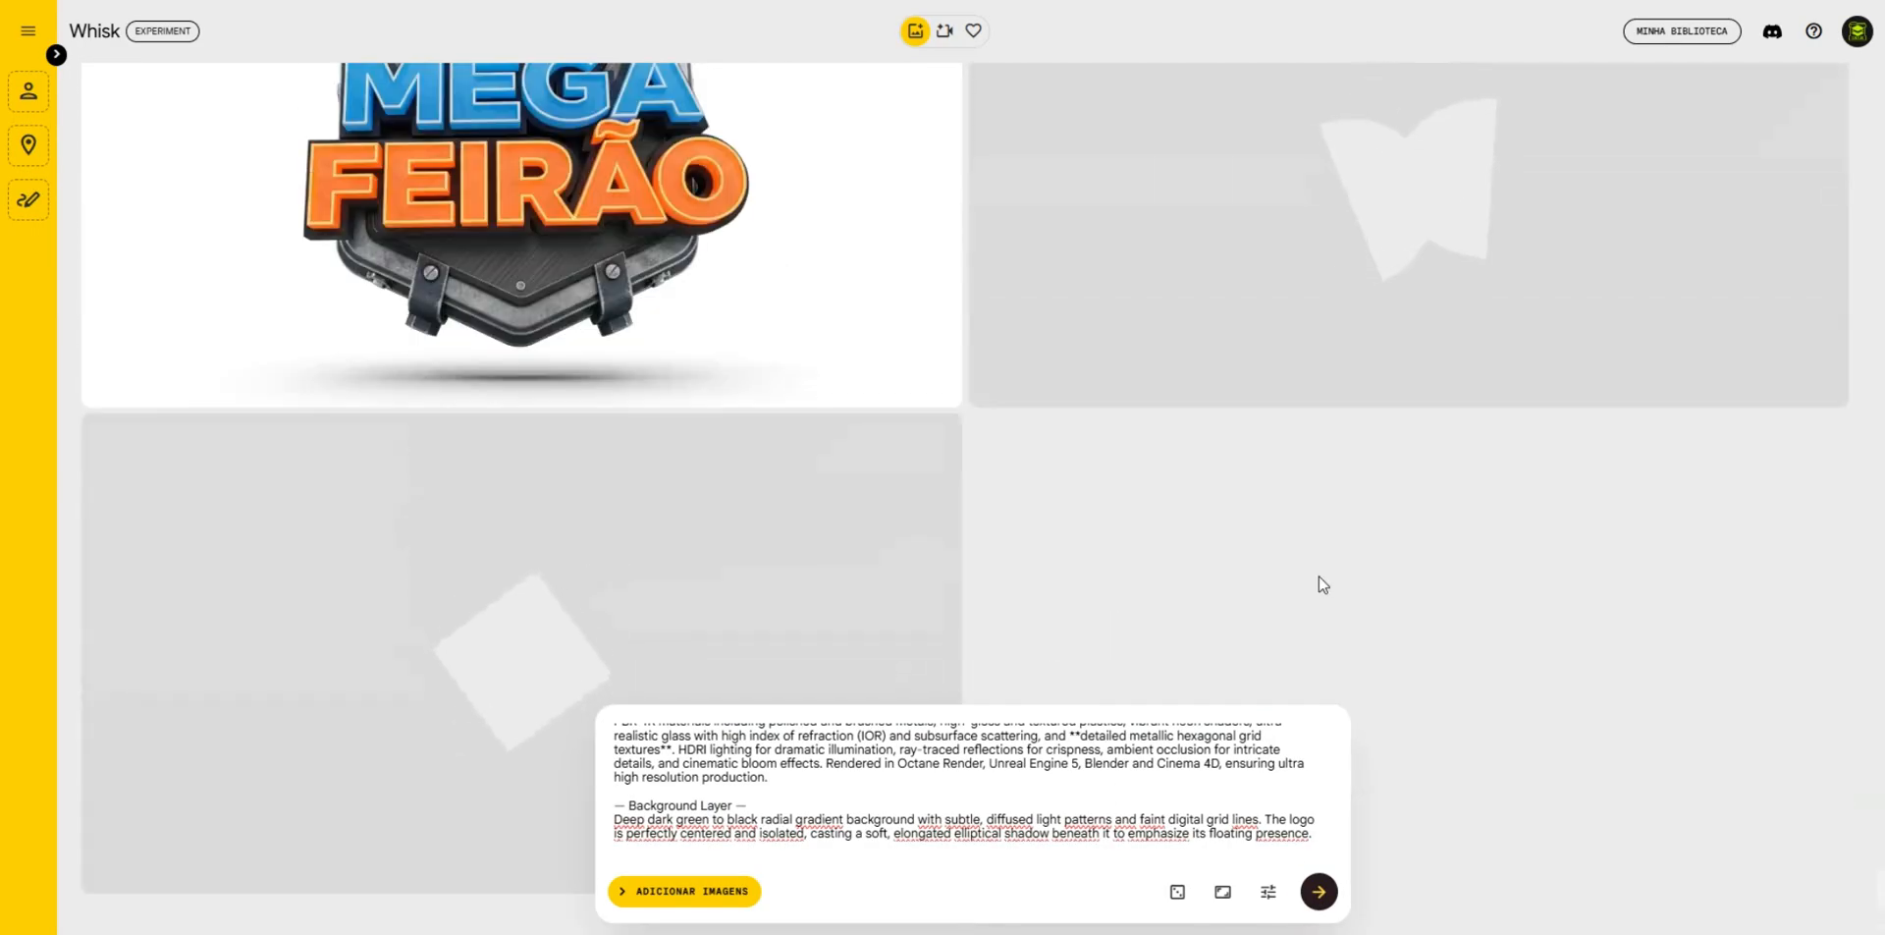
{"action": "scroll", "coordinate": [1355, 584], "scroll_direction": "up", "scroll_amount": 2}
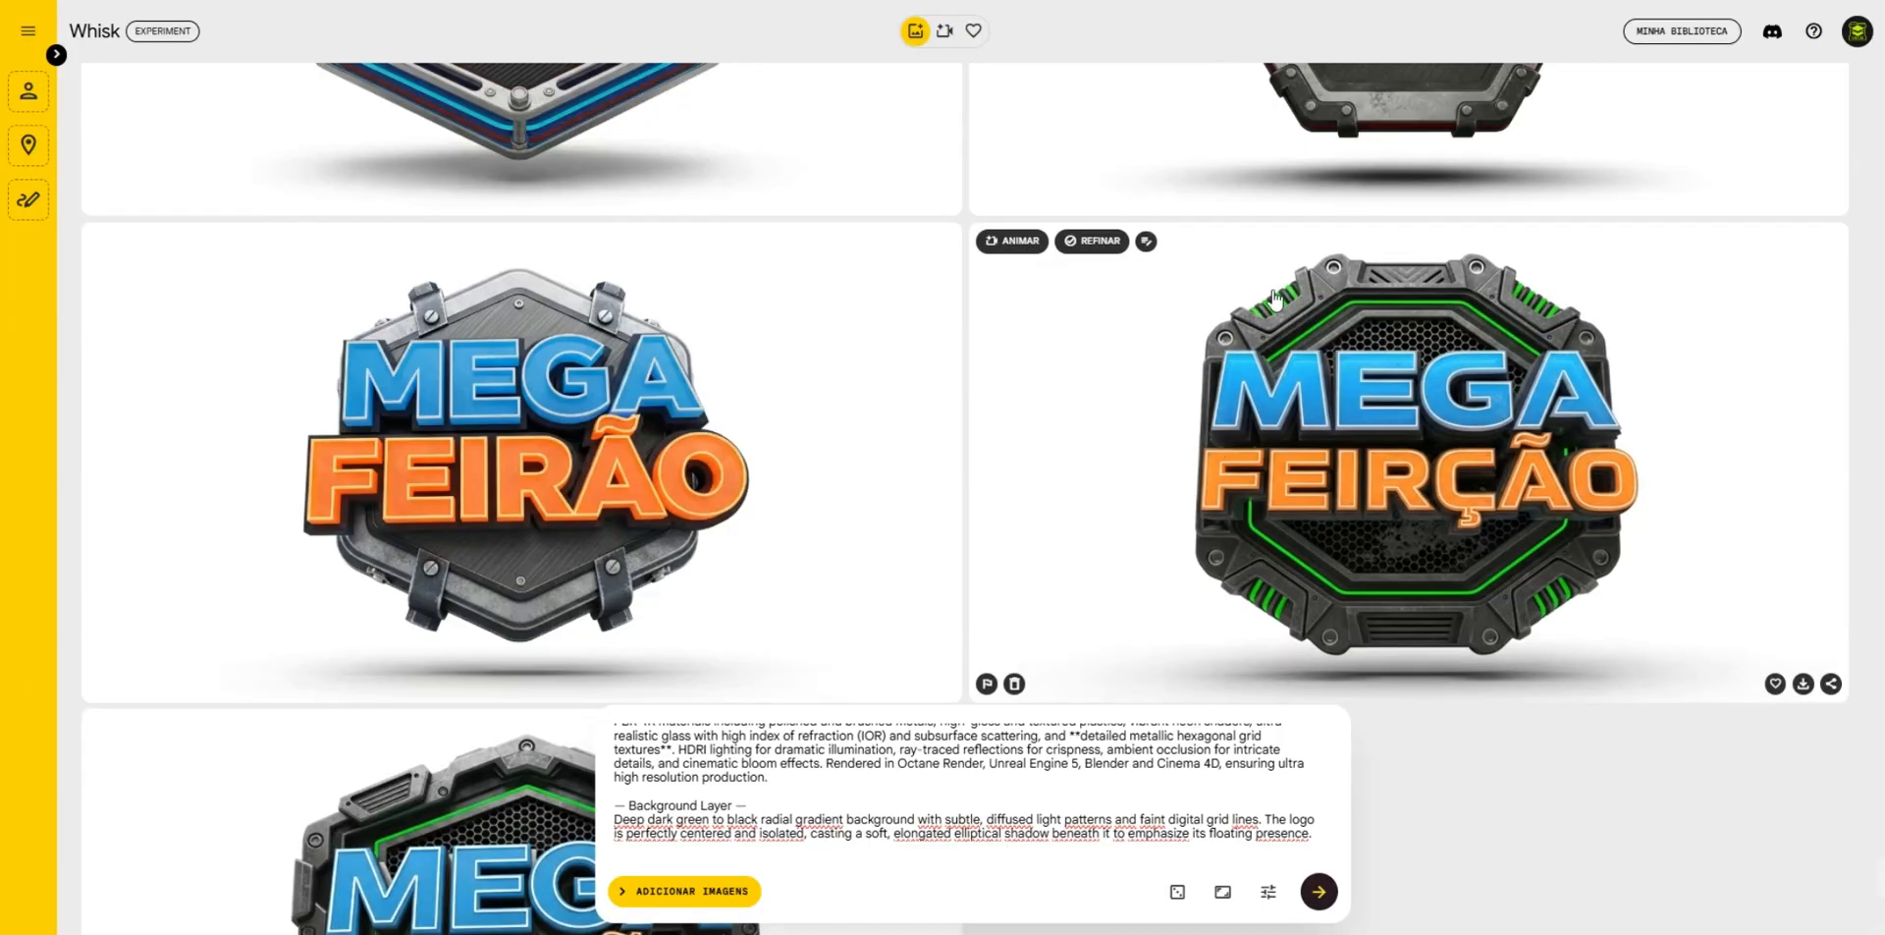
{"action": "scroll", "coordinate": [1262, 393], "scroll_direction": "down", "scroll_amount": 2}
{"action": "scroll", "coordinate": [1022, 439], "scroll_direction": "up", "scroll_amount": 3}
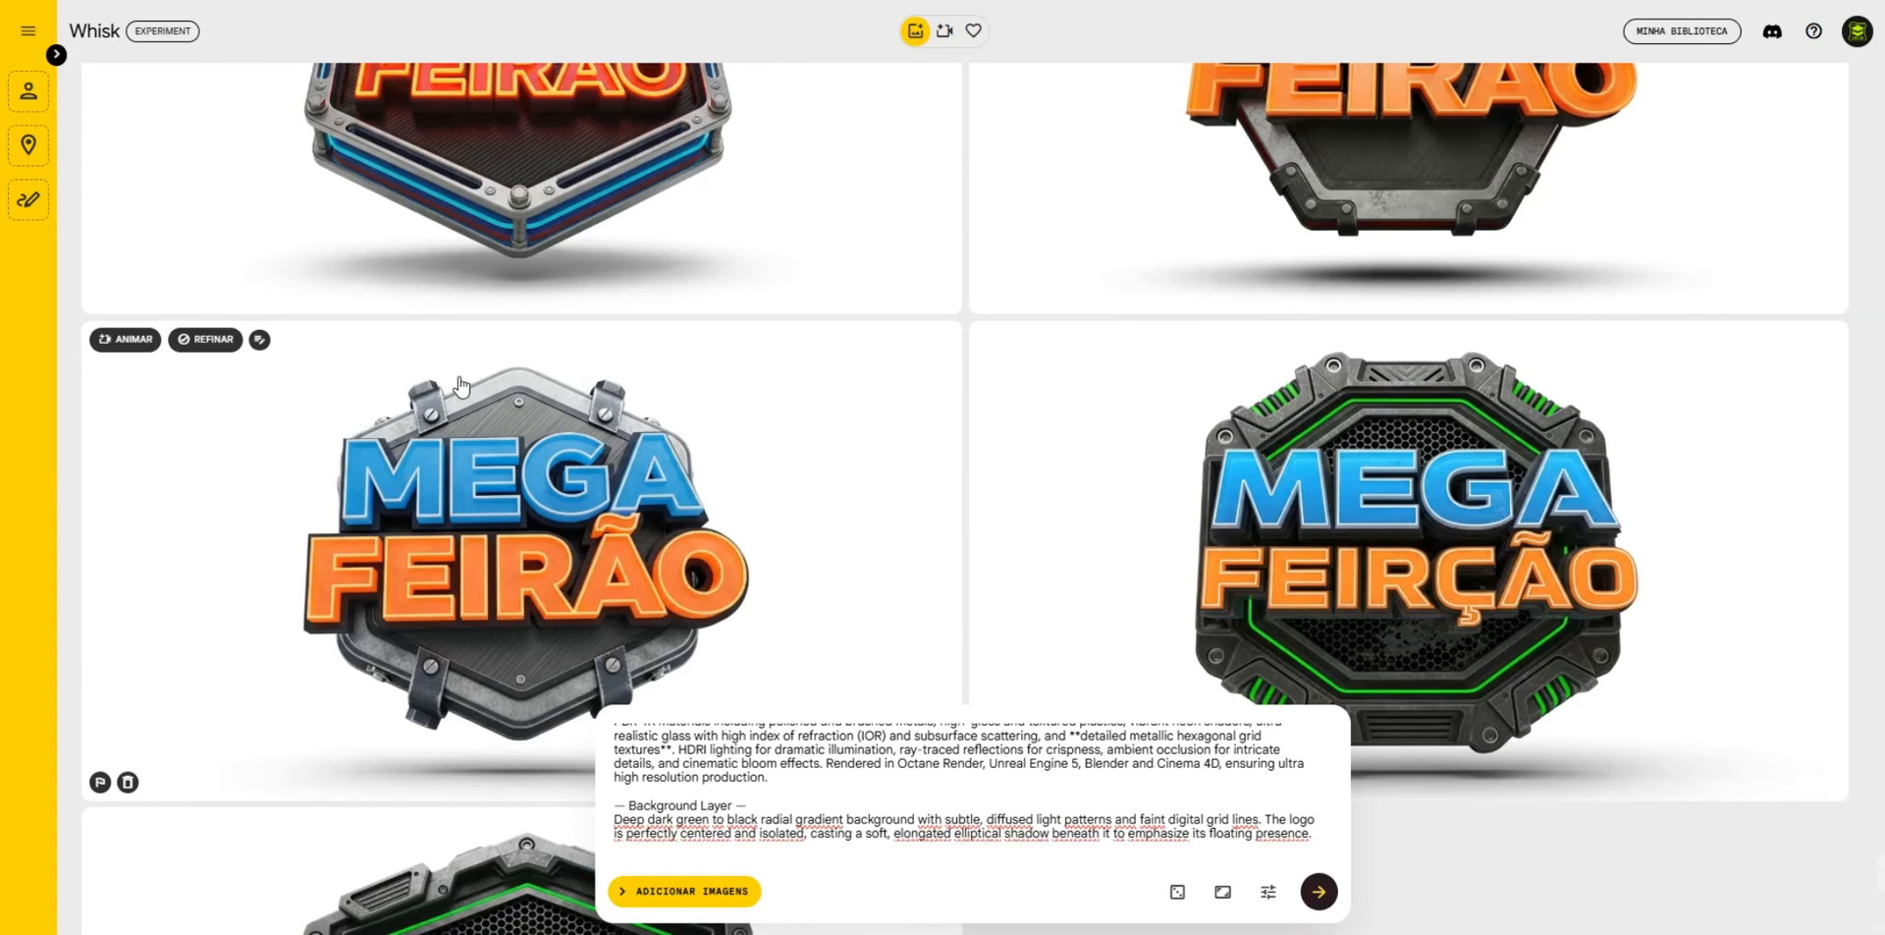
{"action": "scroll", "coordinate": [864, 403], "scroll_direction": "down", "scroll_amount": 2}
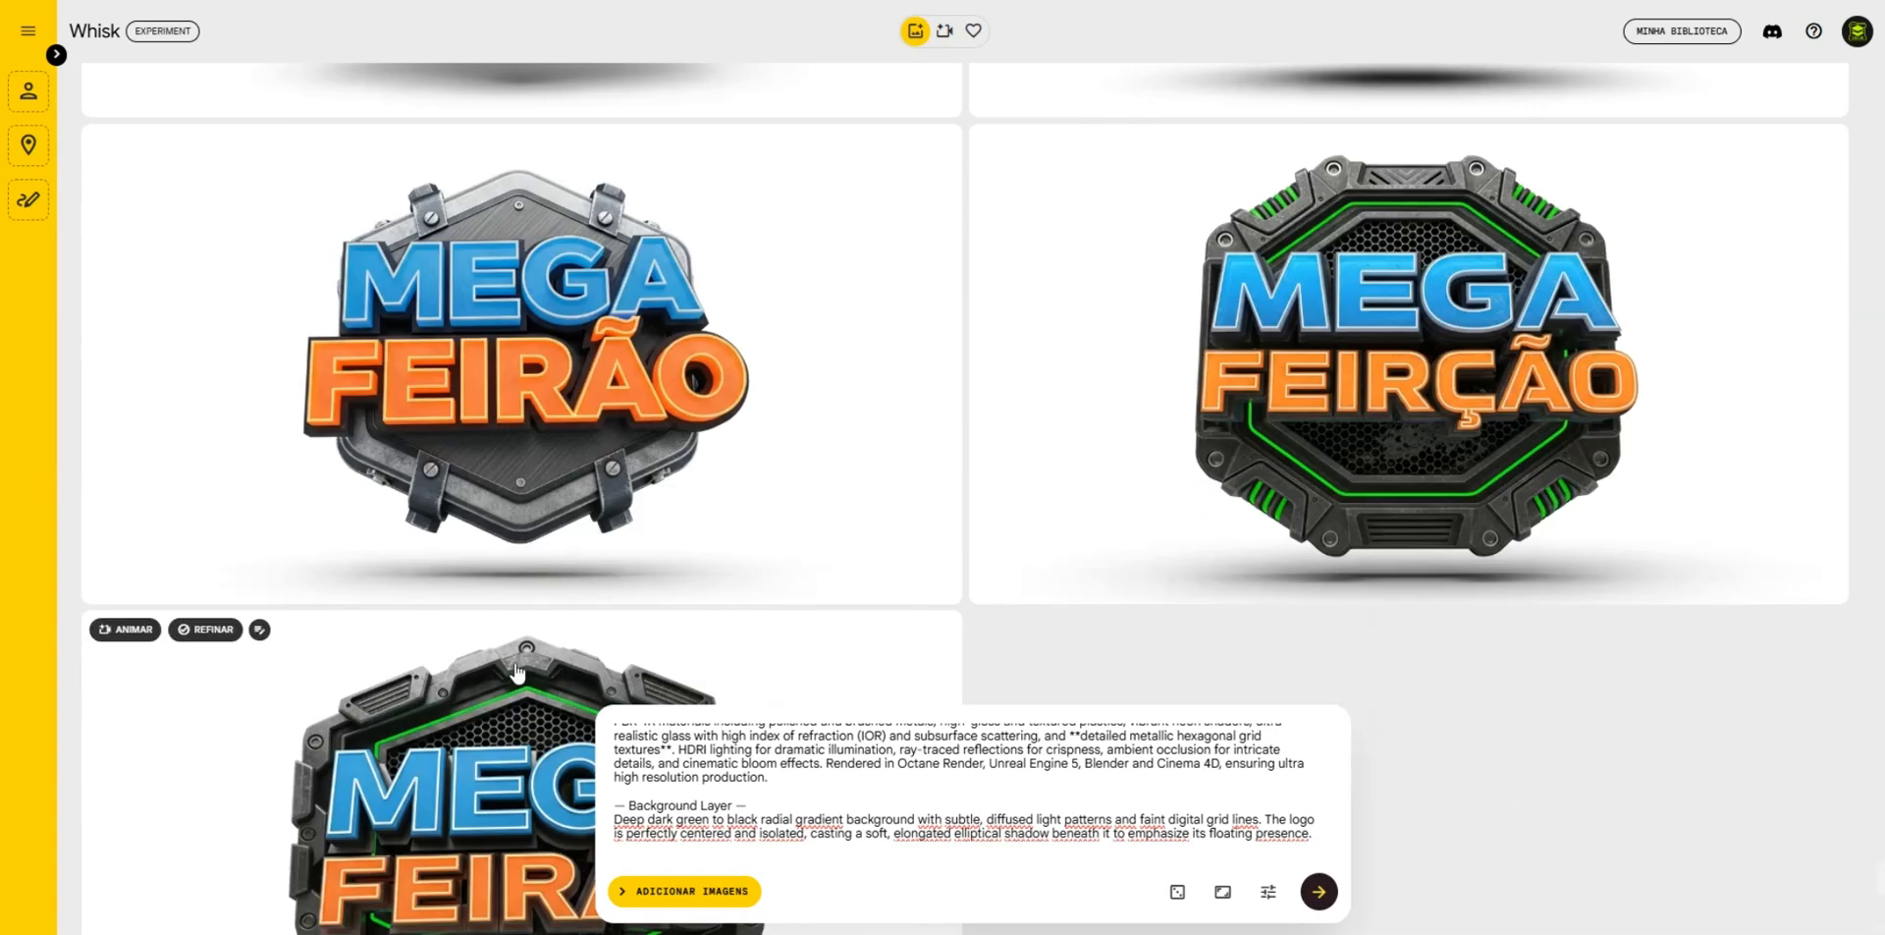
{"action": "scroll", "coordinate": [349, 722], "scroll_direction": "down", "scroll_amount": 2}
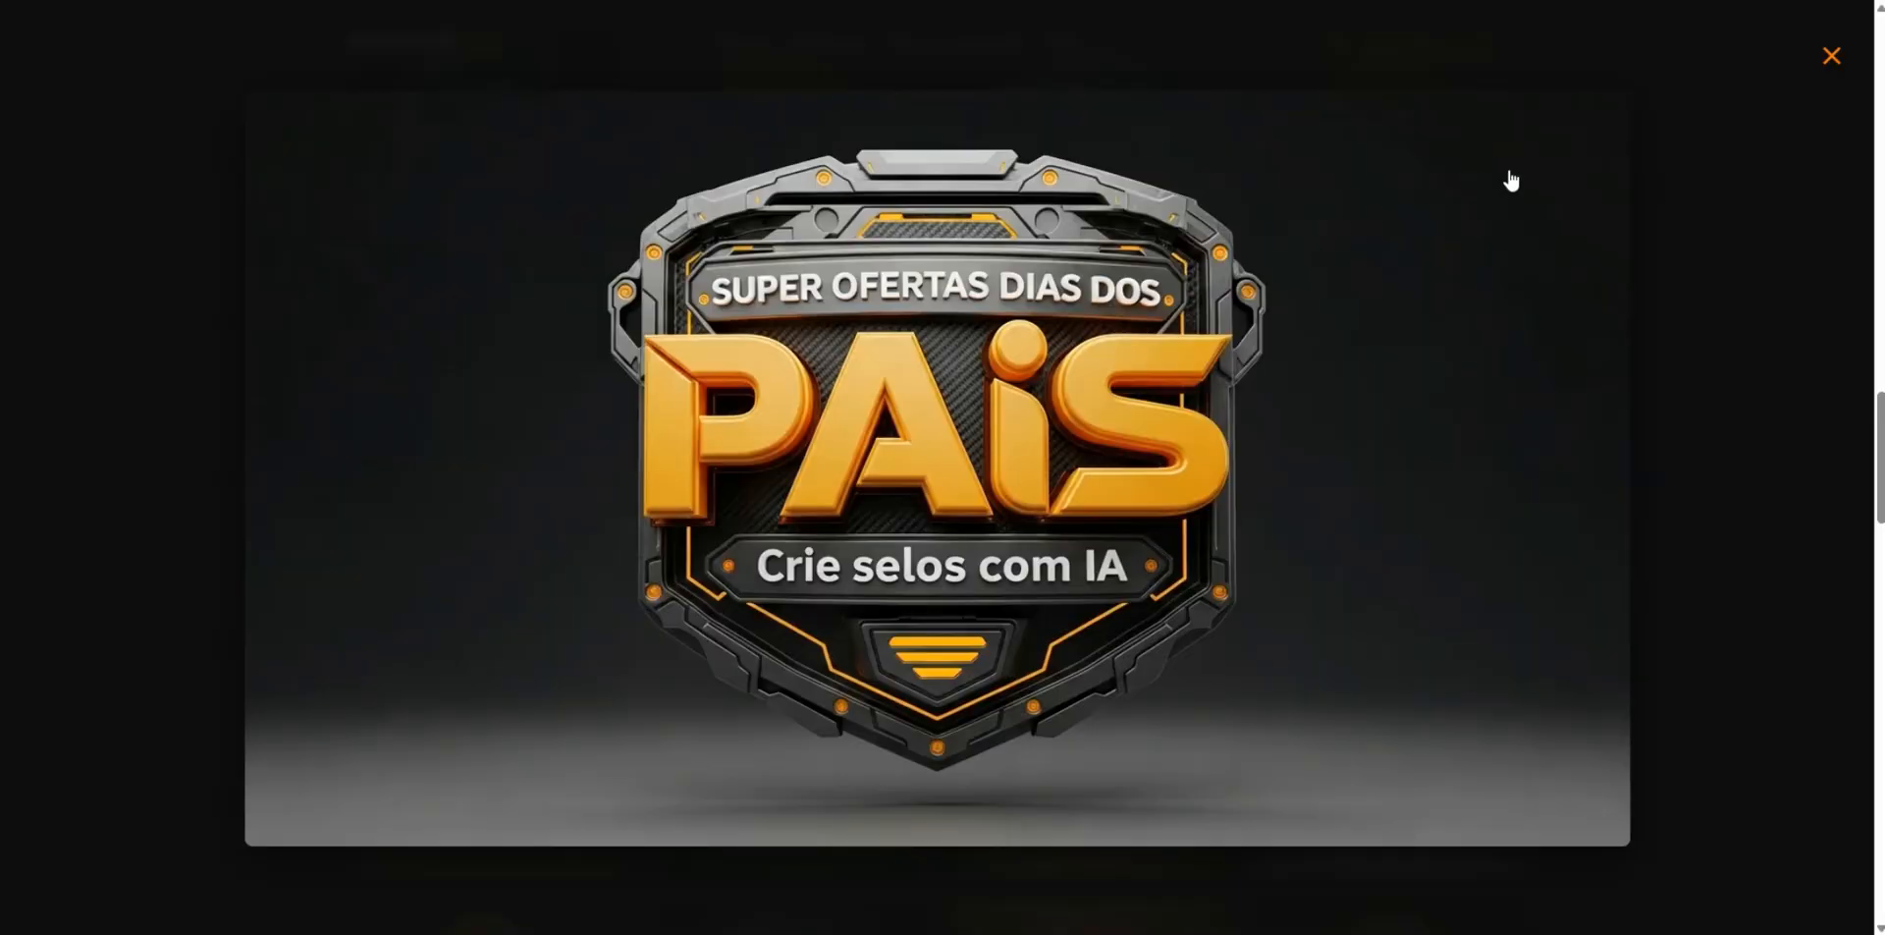
- On the RENDER IA website, close the enlarged badge, open the green "OFERTAS DIA DOS PAIS TECH" badge from the gallery and copy its image
{"action": "left_click", "coordinate": [1831, 56]}
{"action": "scroll", "coordinate": [1235, 373], "scroll_direction": "down", "scroll_amount": 1}
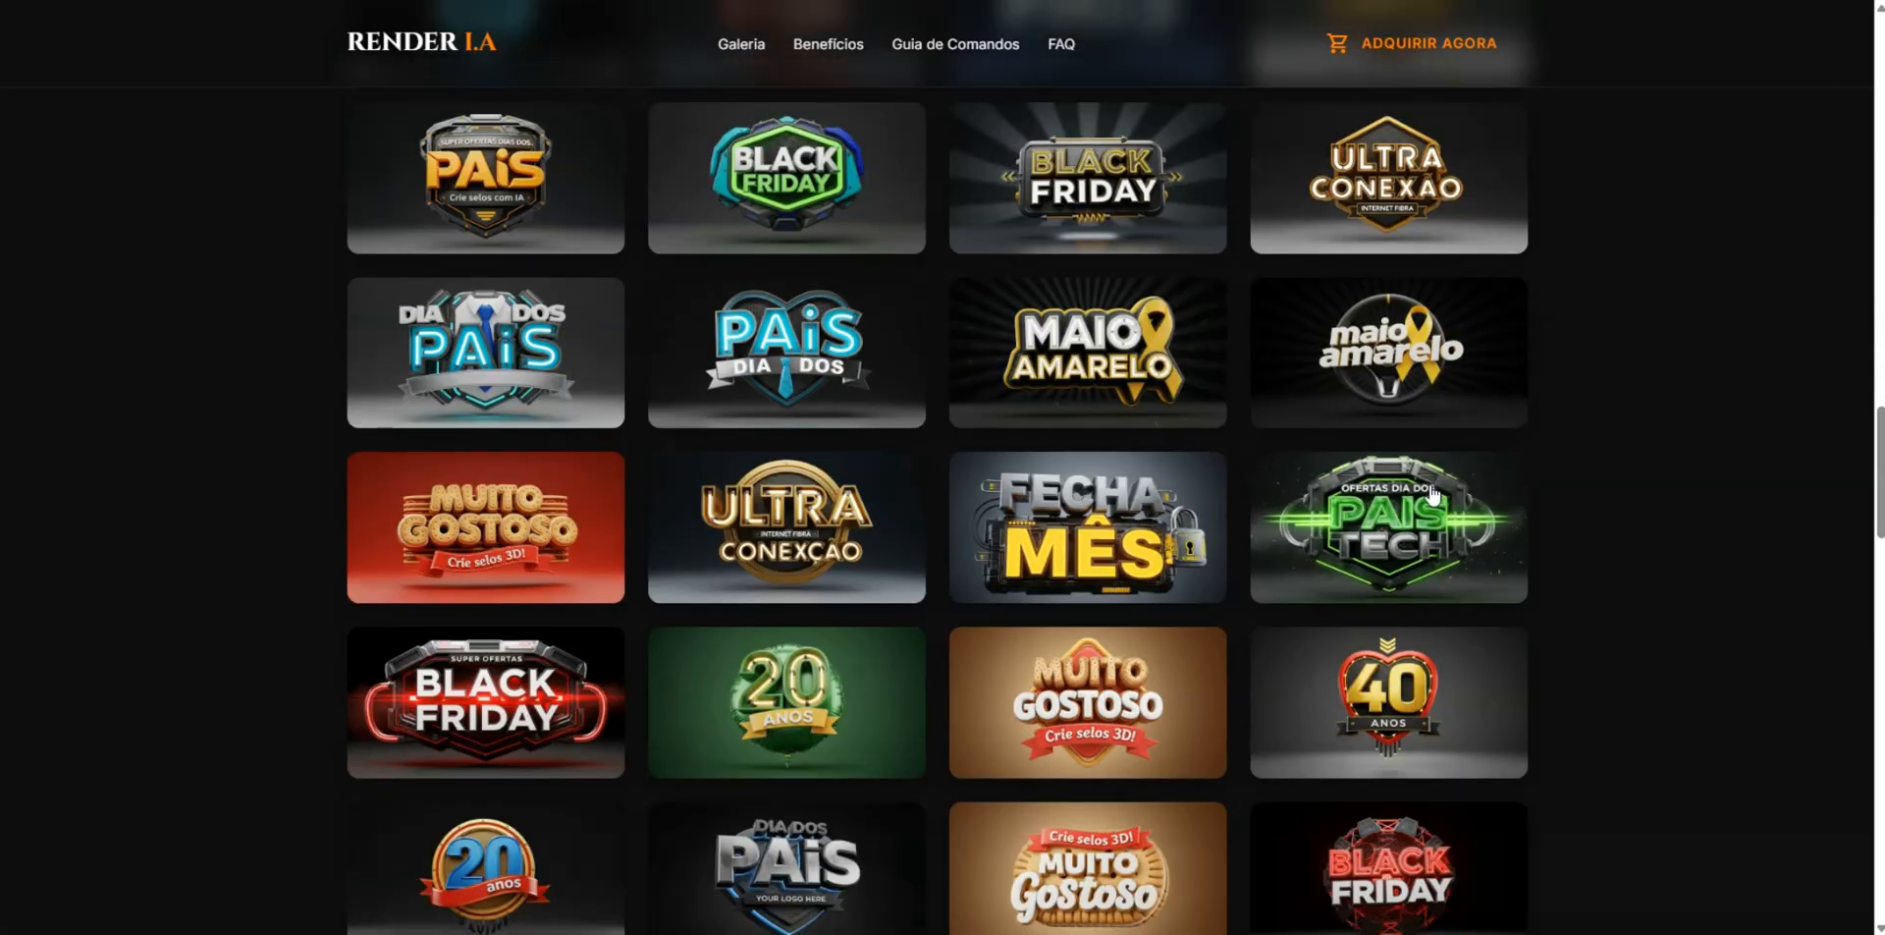
{"action": "left_click", "coordinate": [1388, 525]}
{"action": "right_click", "coordinate": [1051, 355]}
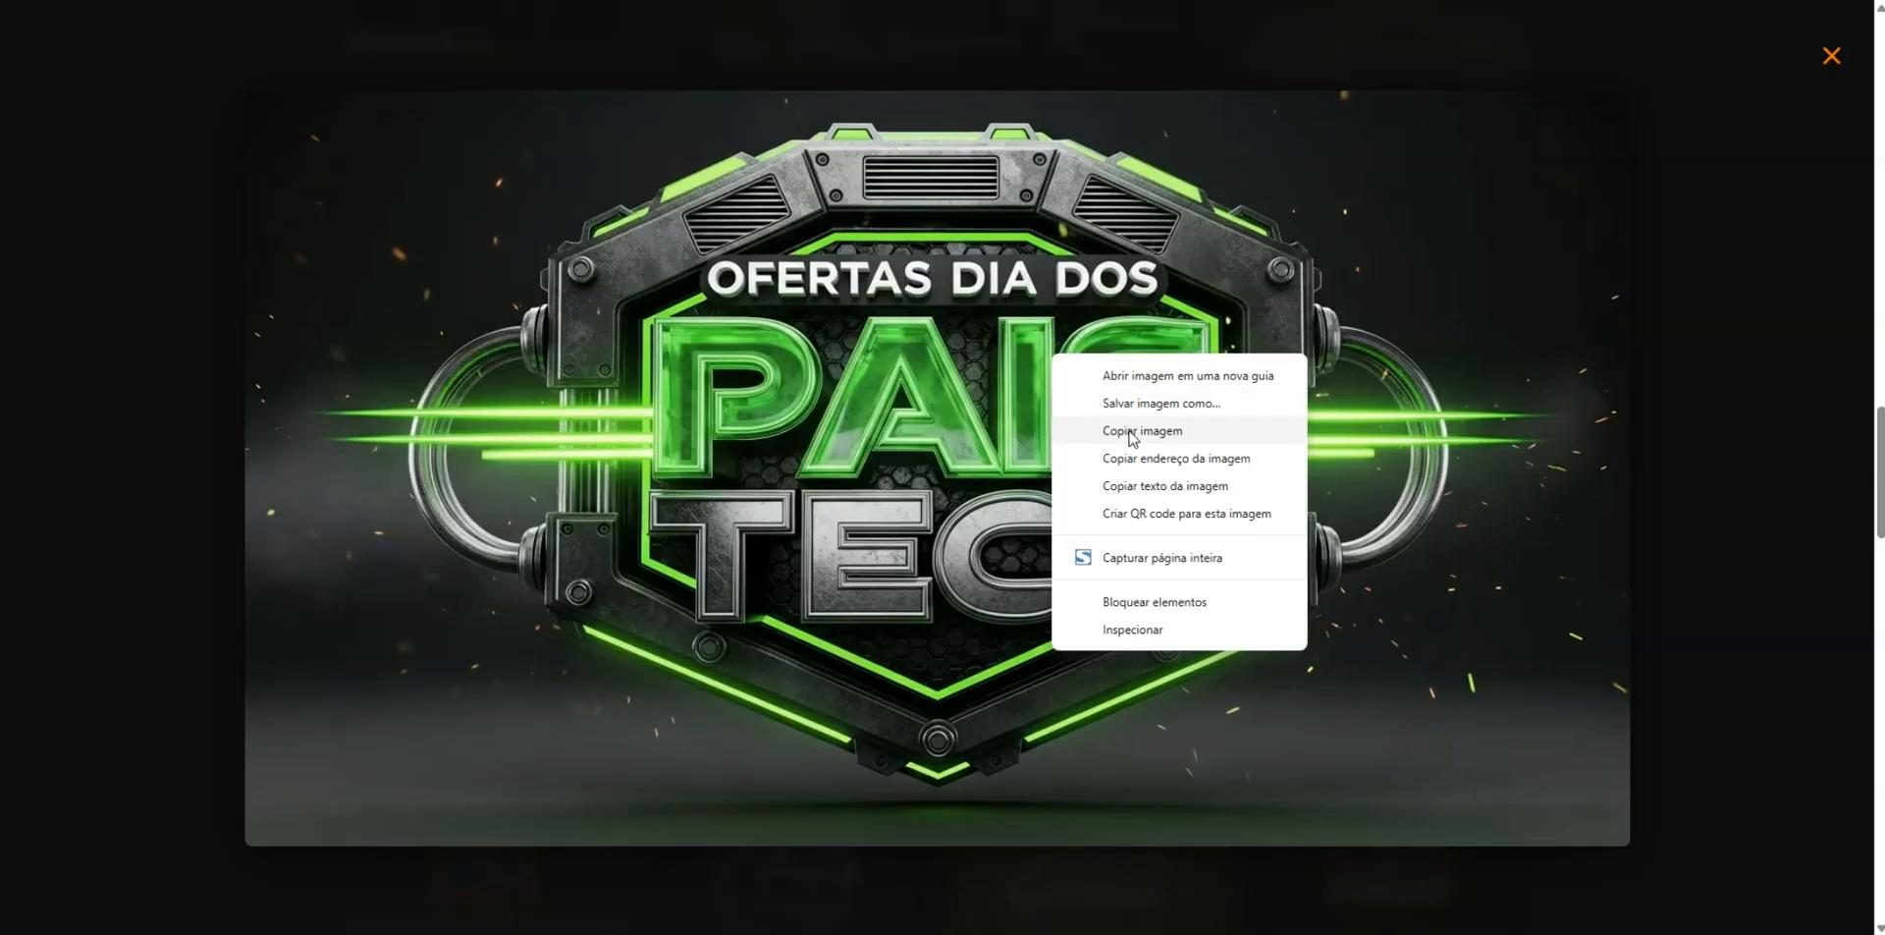
{"action": "left_click", "coordinate": [1134, 432]}
- Switch to the RENDER IA chat, attach the copied badge image and send it with the message "COLOR SET ROXO"
{"action": "key", "text": "ctrl+Tab"}
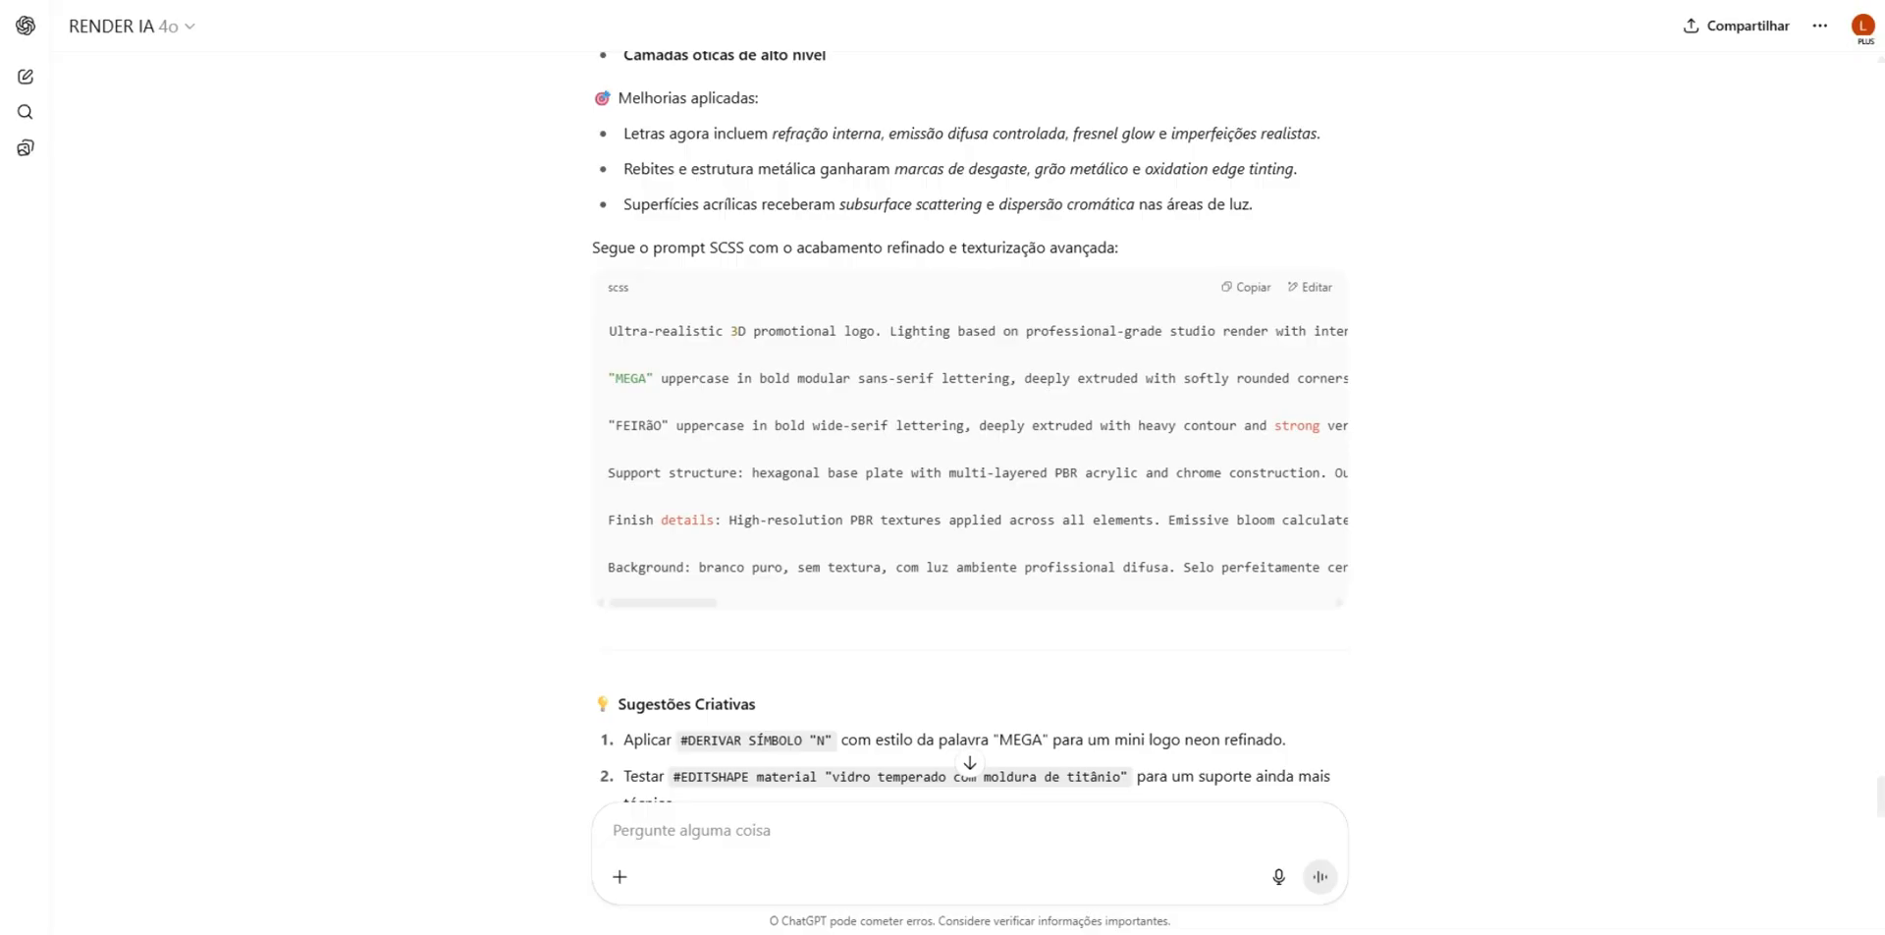
{"action": "key", "text": "ctrl+v"}
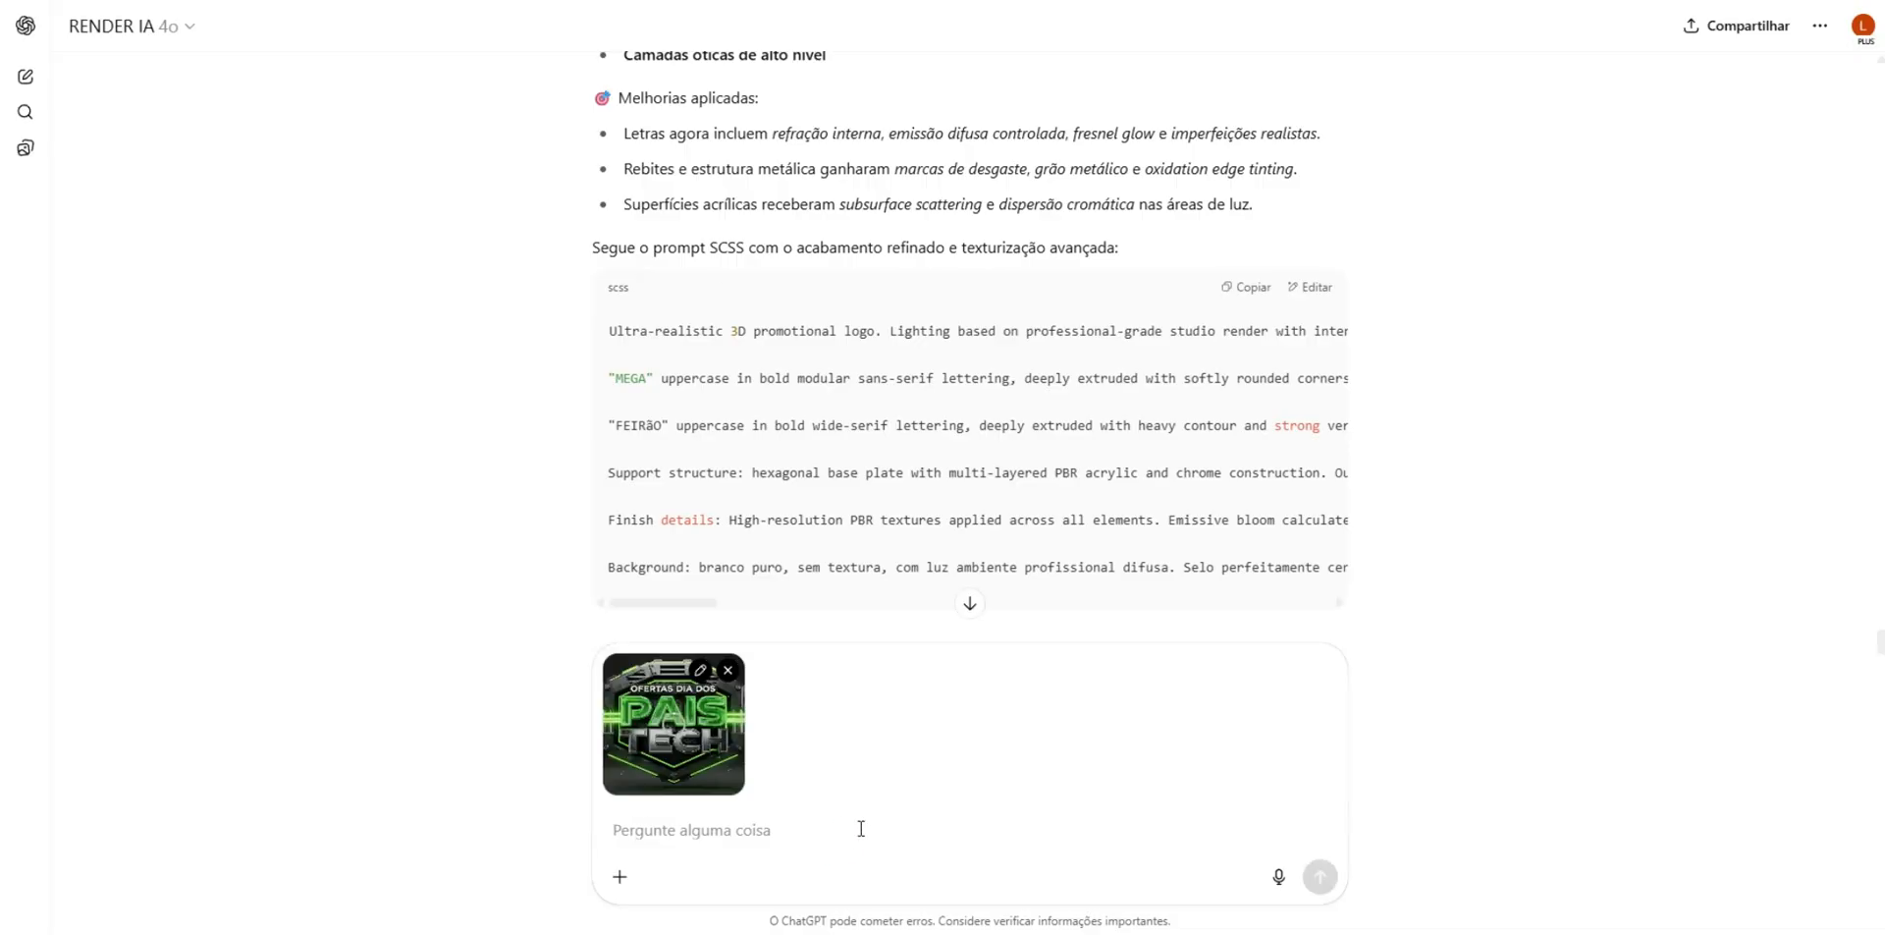
{"action": "left_click", "coordinate": [739, 830]}
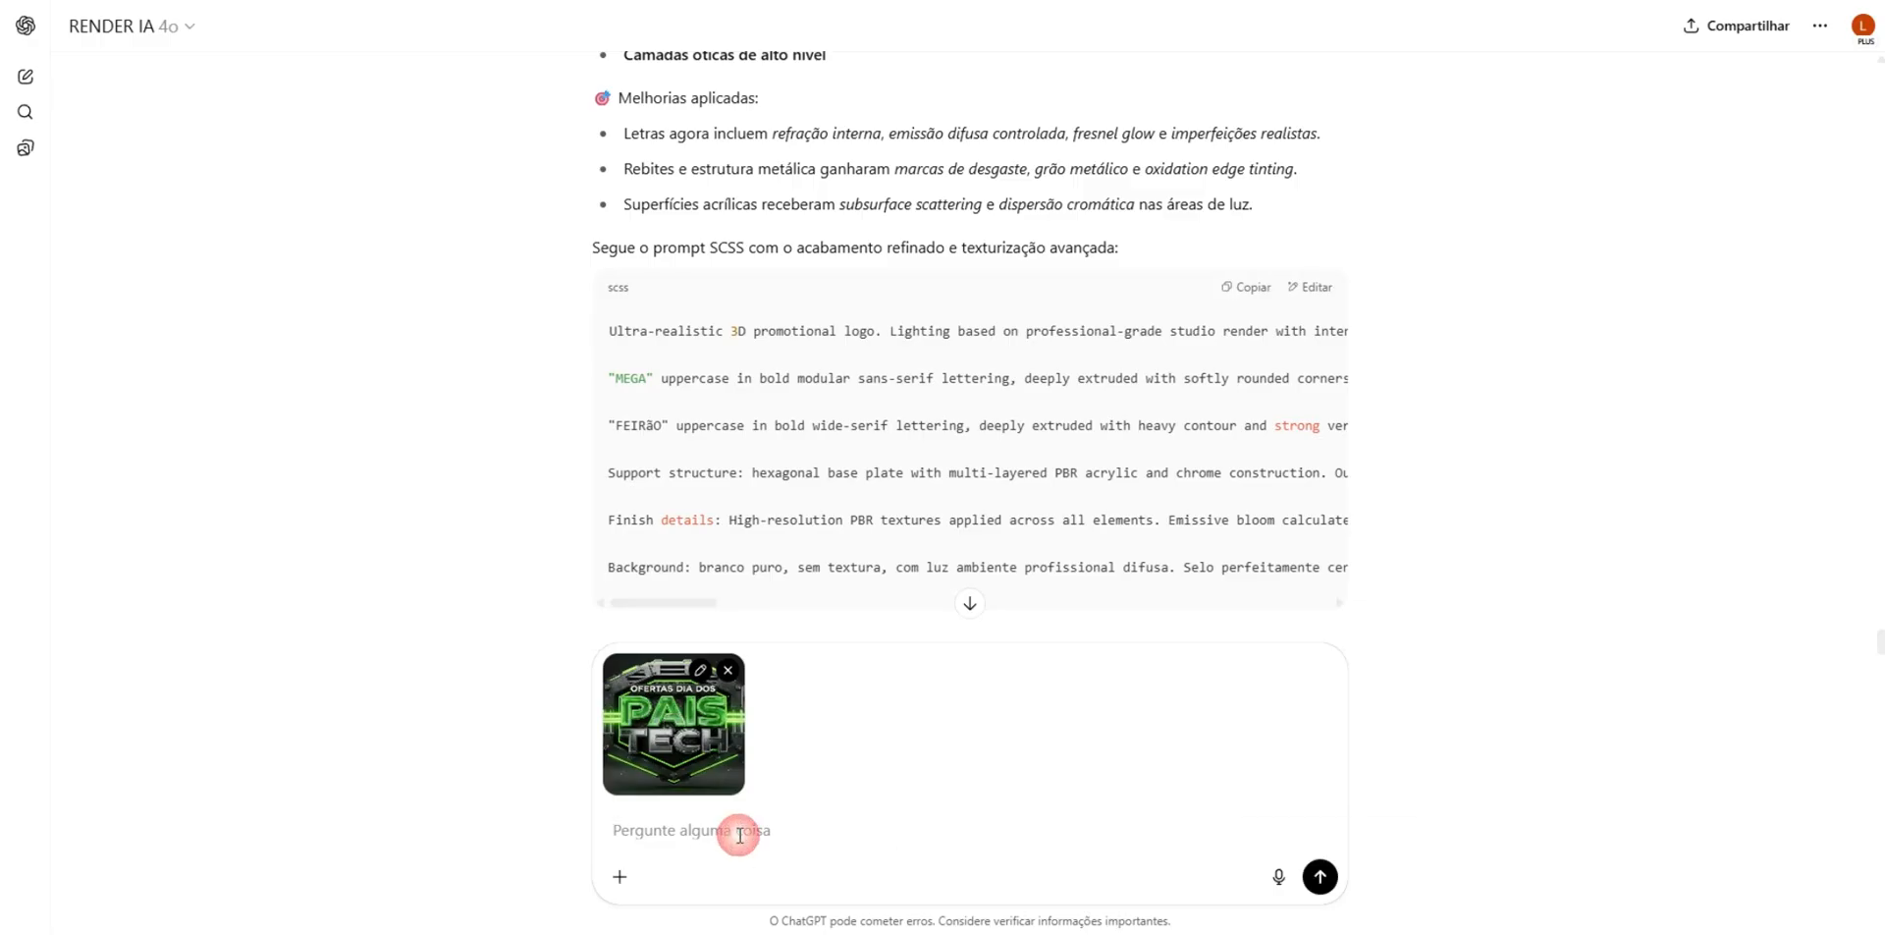
{"action": "type", "text": "COLOR SET ROXO"}
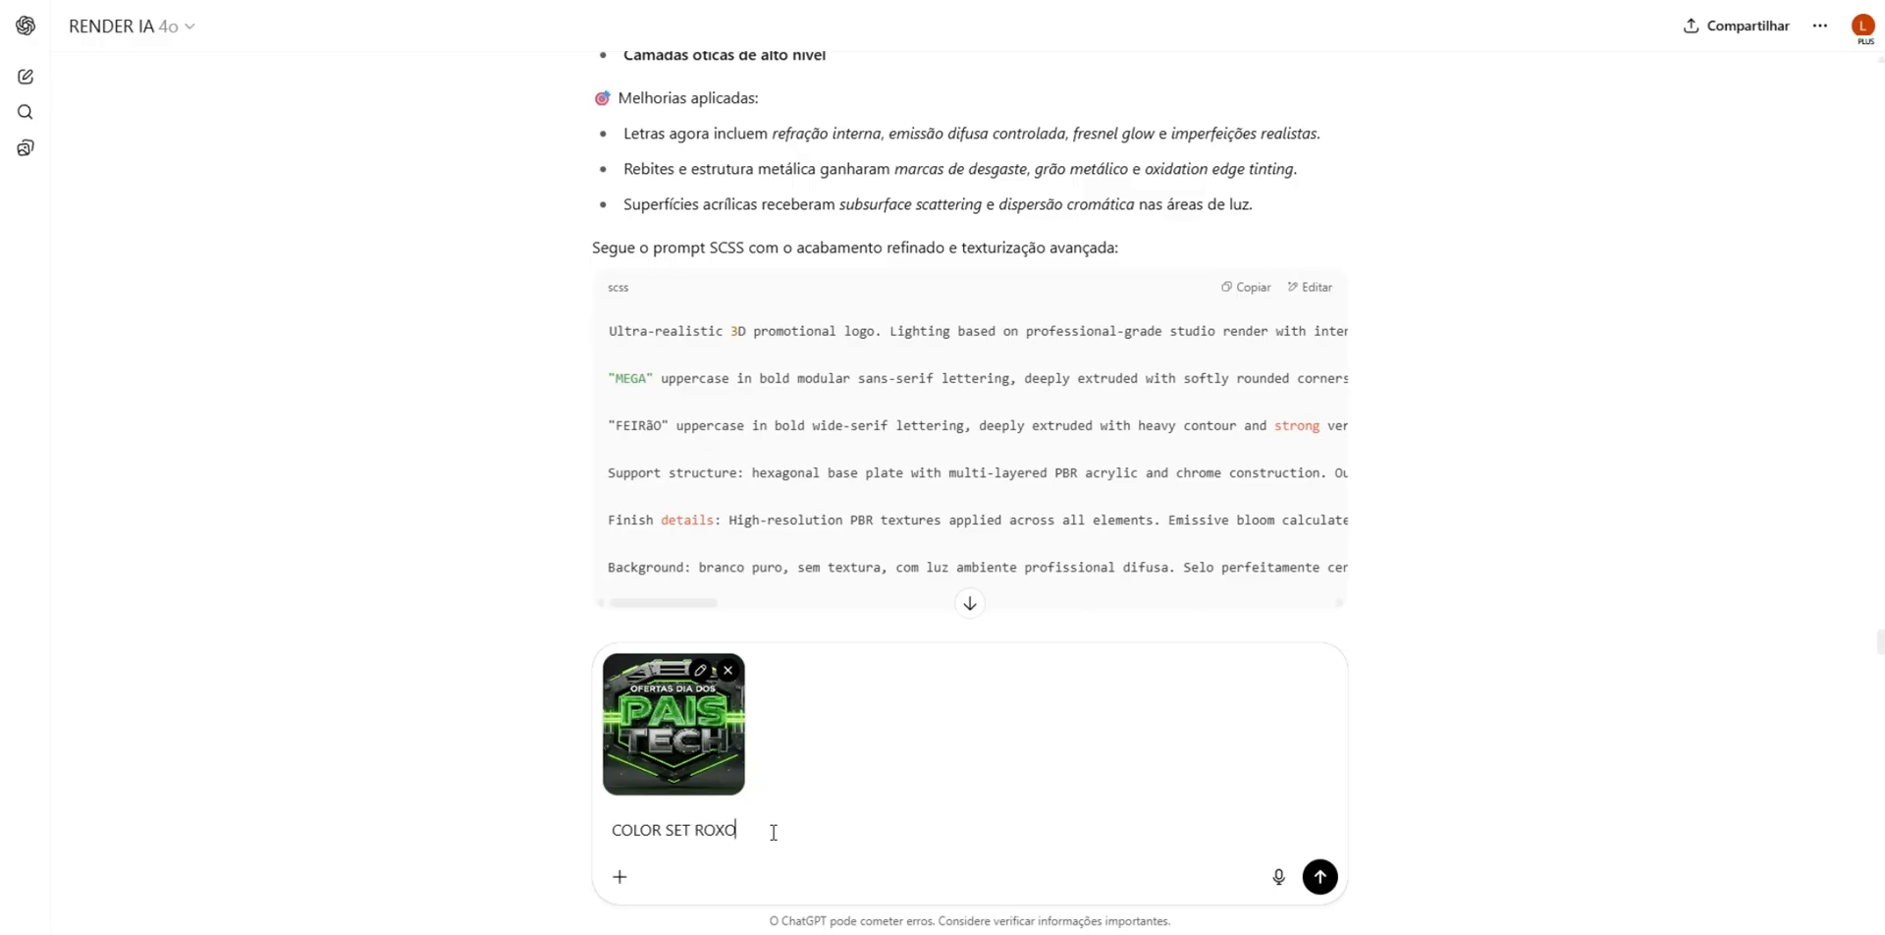
{"action": "key", "text": "Return"}
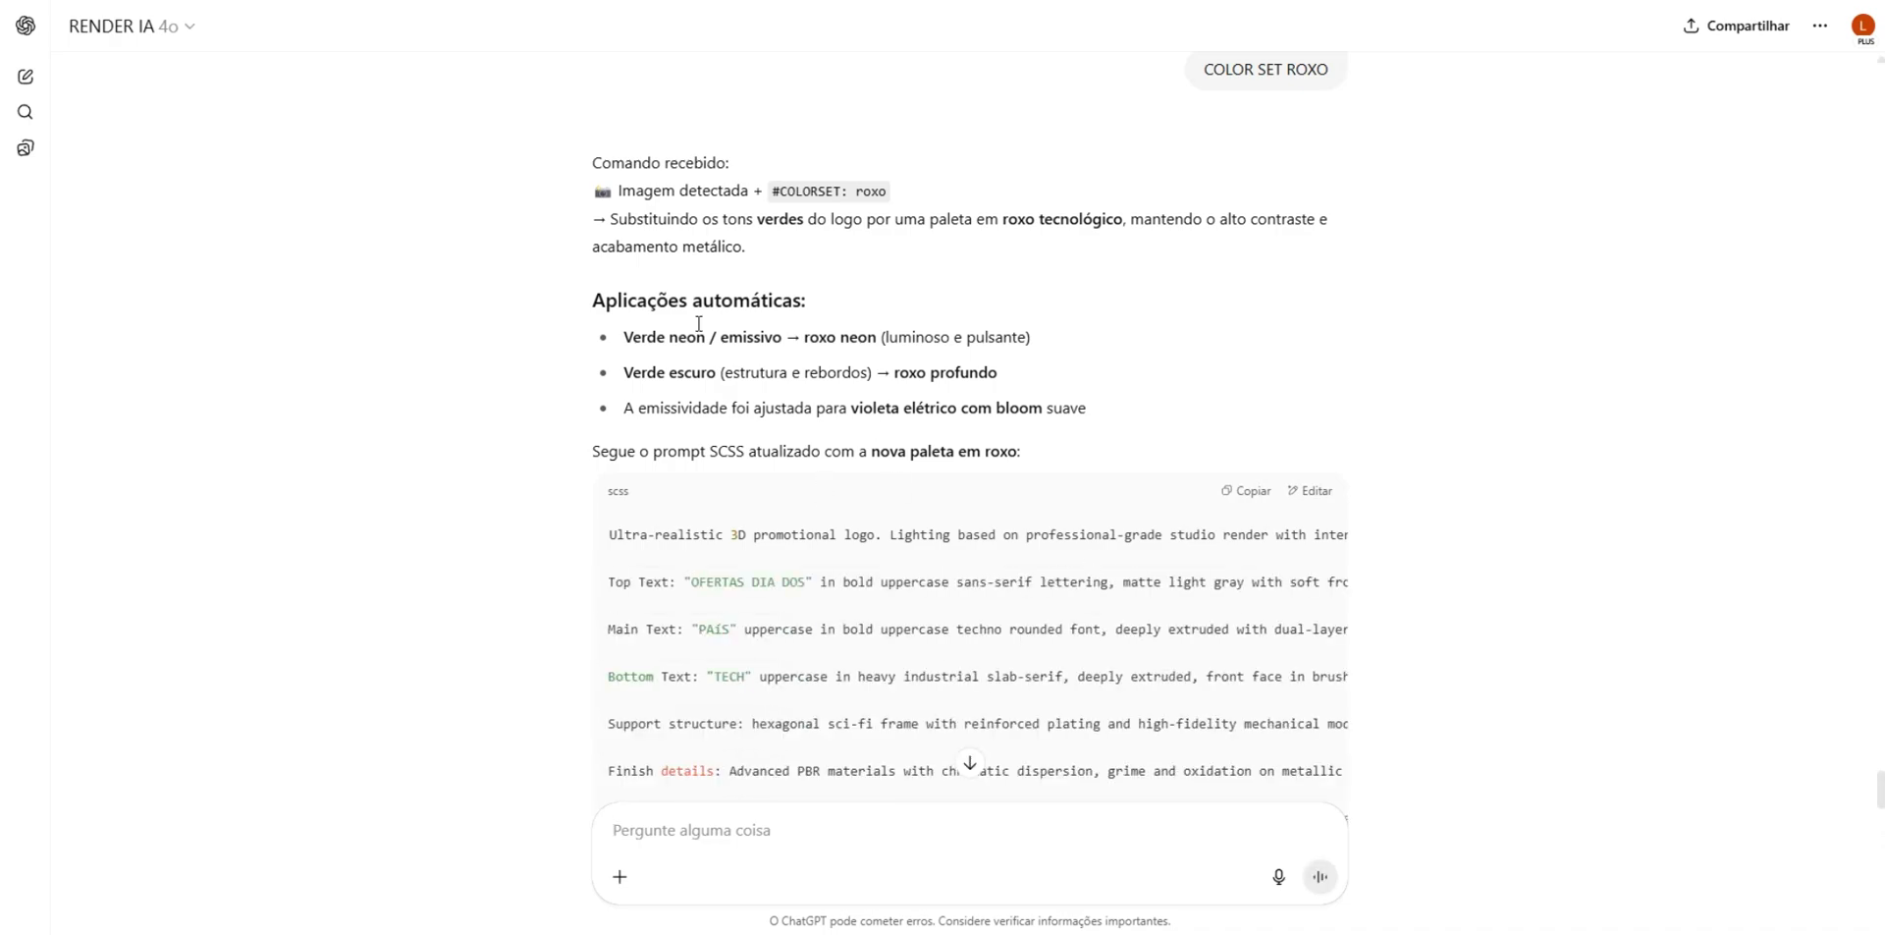
- Copy the purple palette prompt, replace the whole prompt in Whisk with it, generate new badges and view them
{"action": "left_click", "coordinate": [1249, 493]}
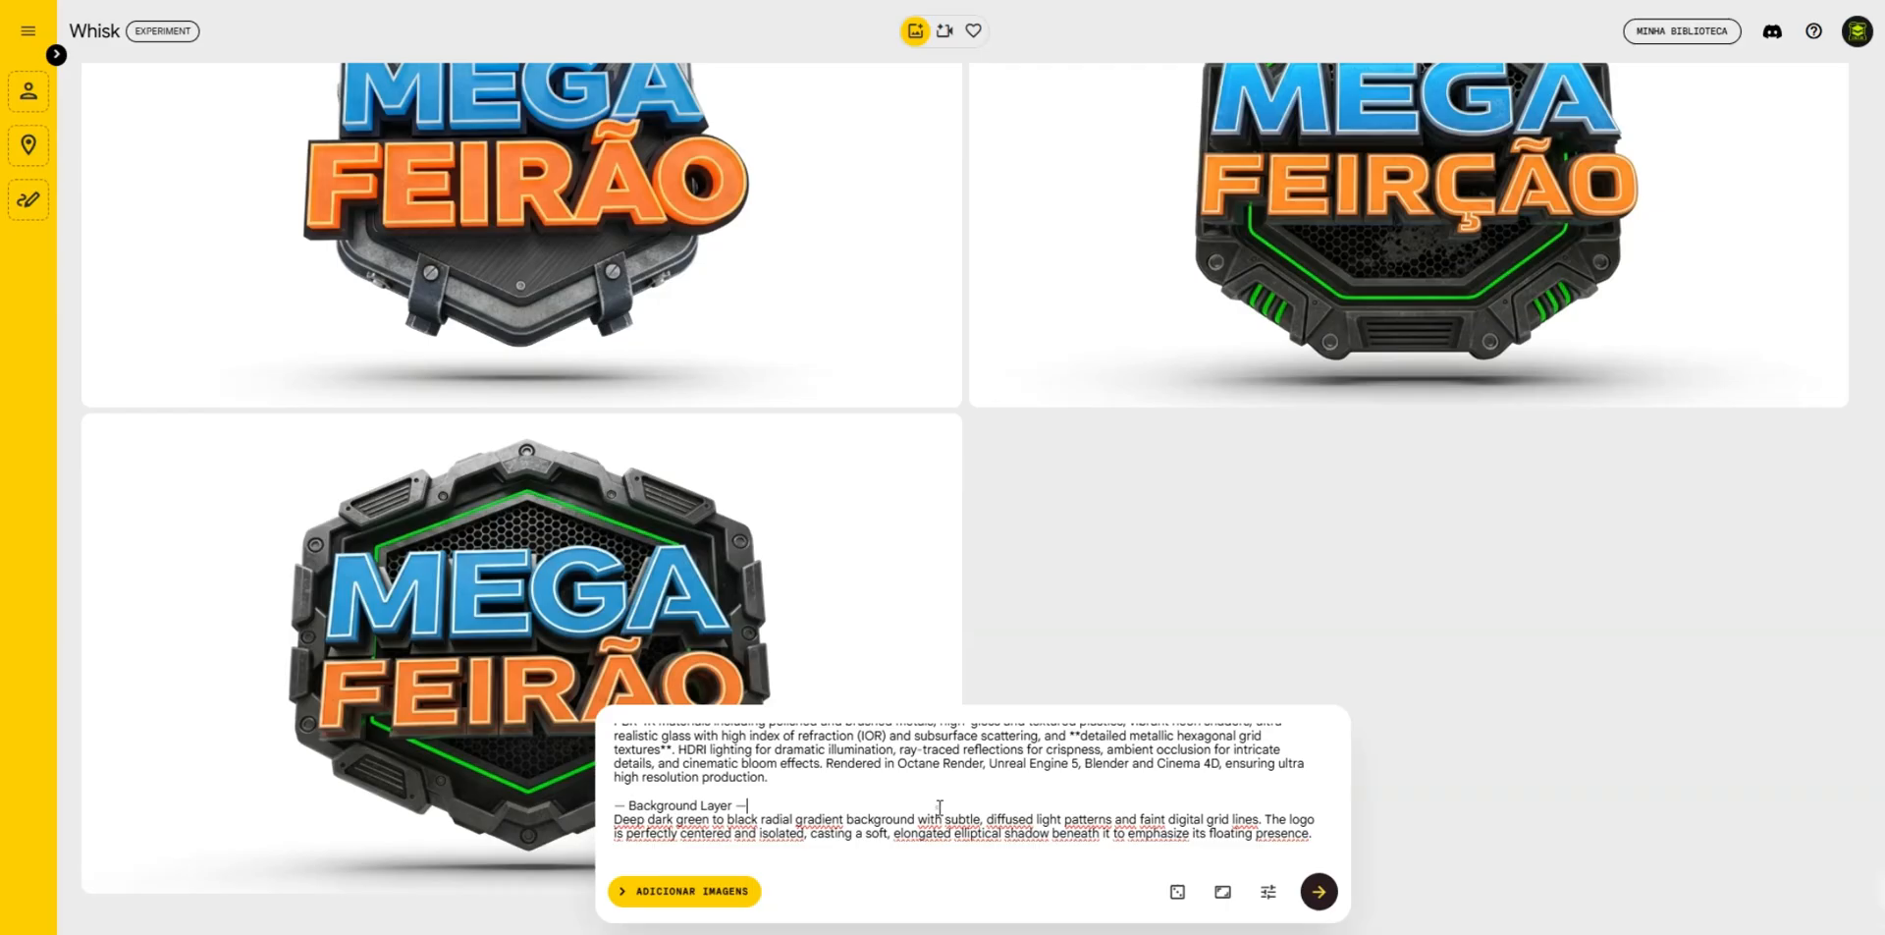
{"action": "key", "text": "ctrl+a"}
{"action": "key", "text": "ctrl+v"}
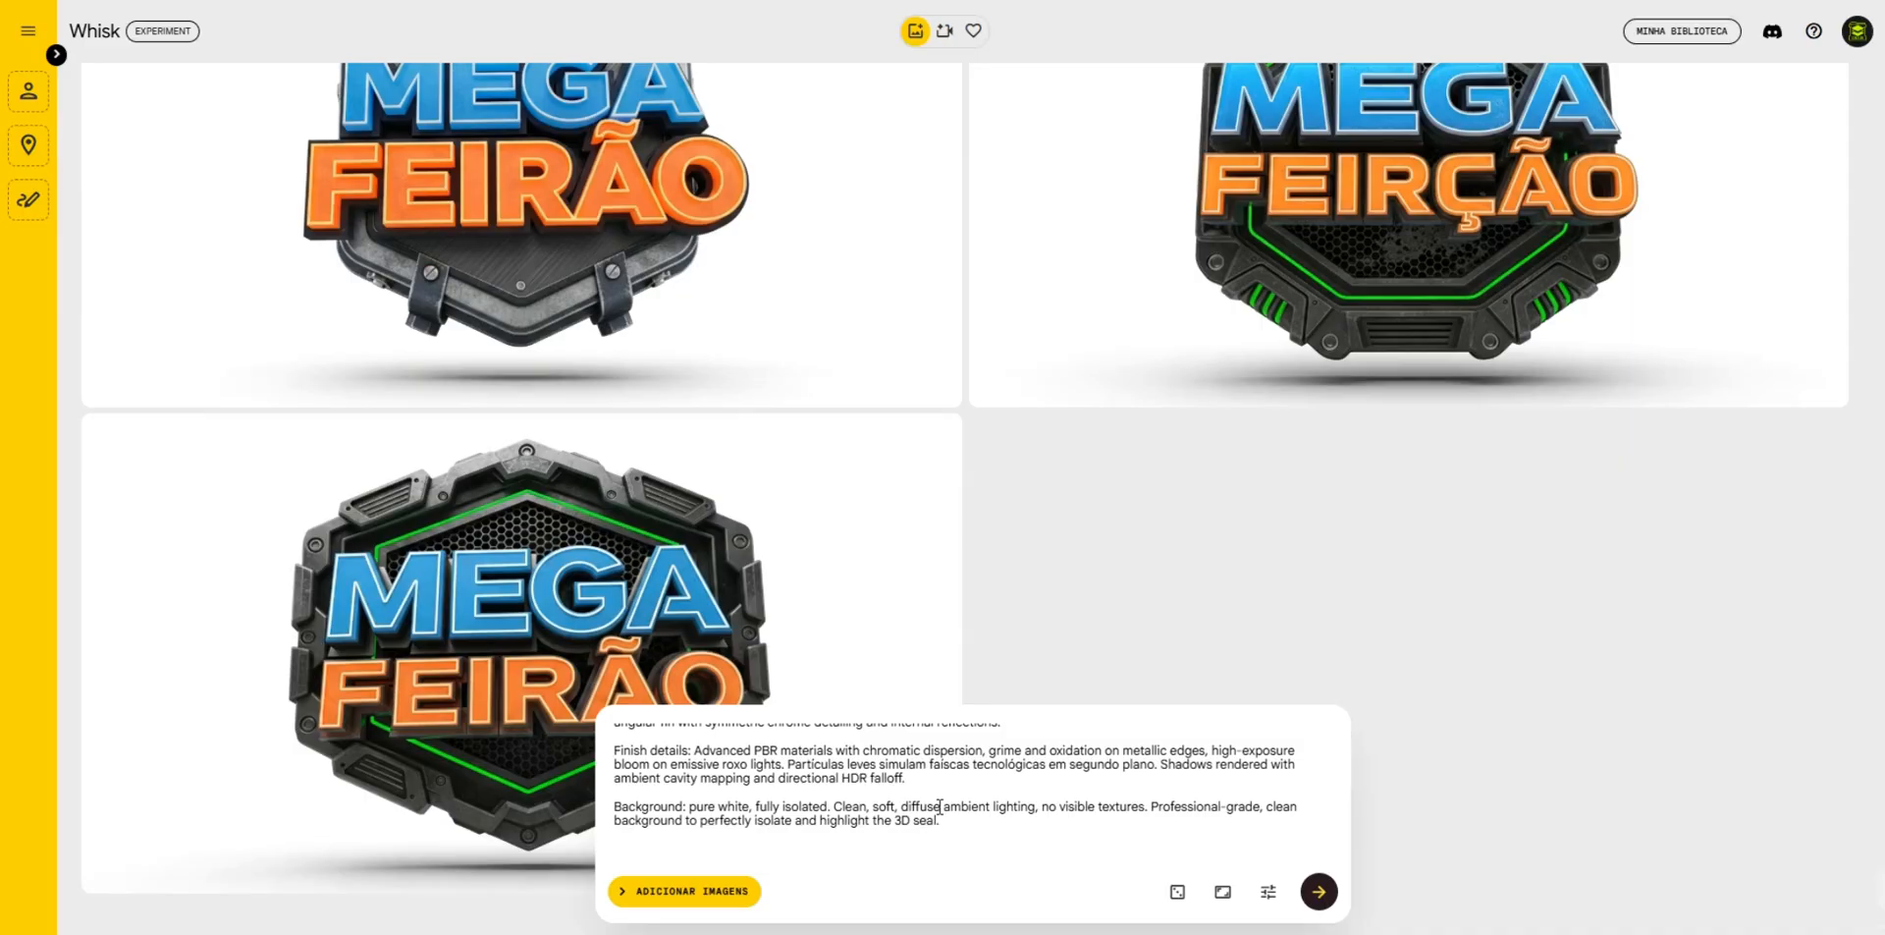
{"action": "key", "text": "Return"}
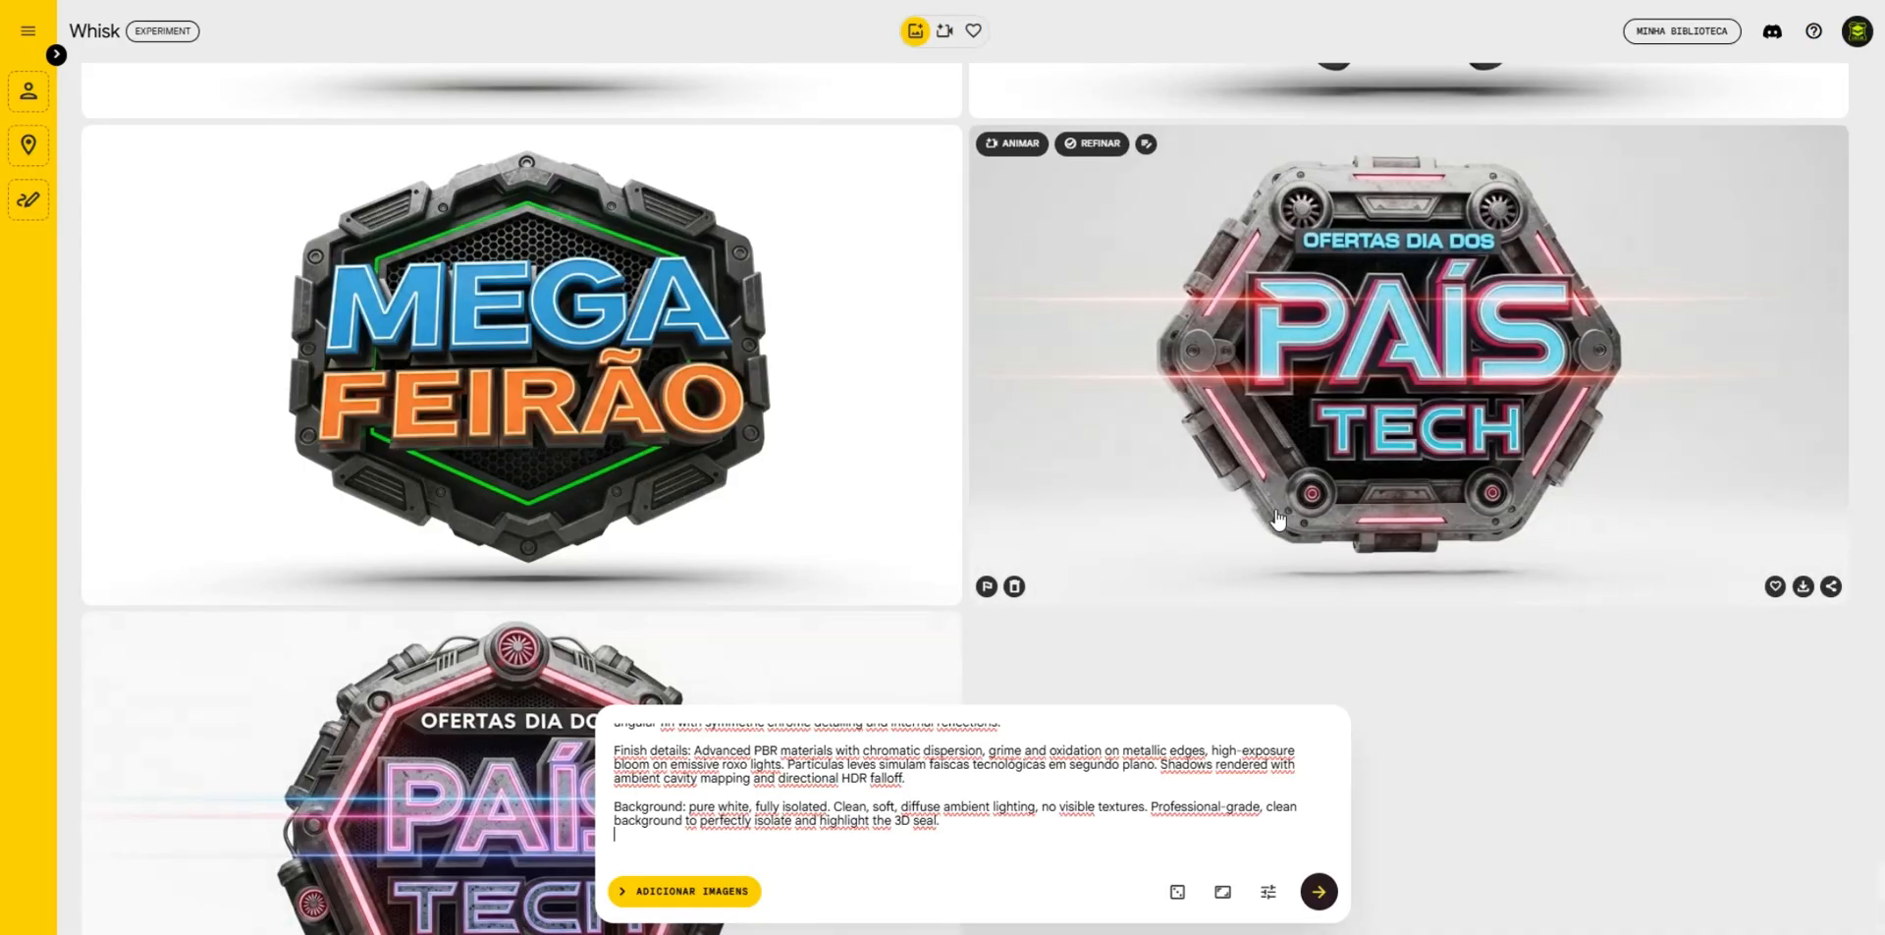
{"action": "scroll", "coordinate": [1276, 517], "scroll_direction": "down", "scroll_amount": 4}
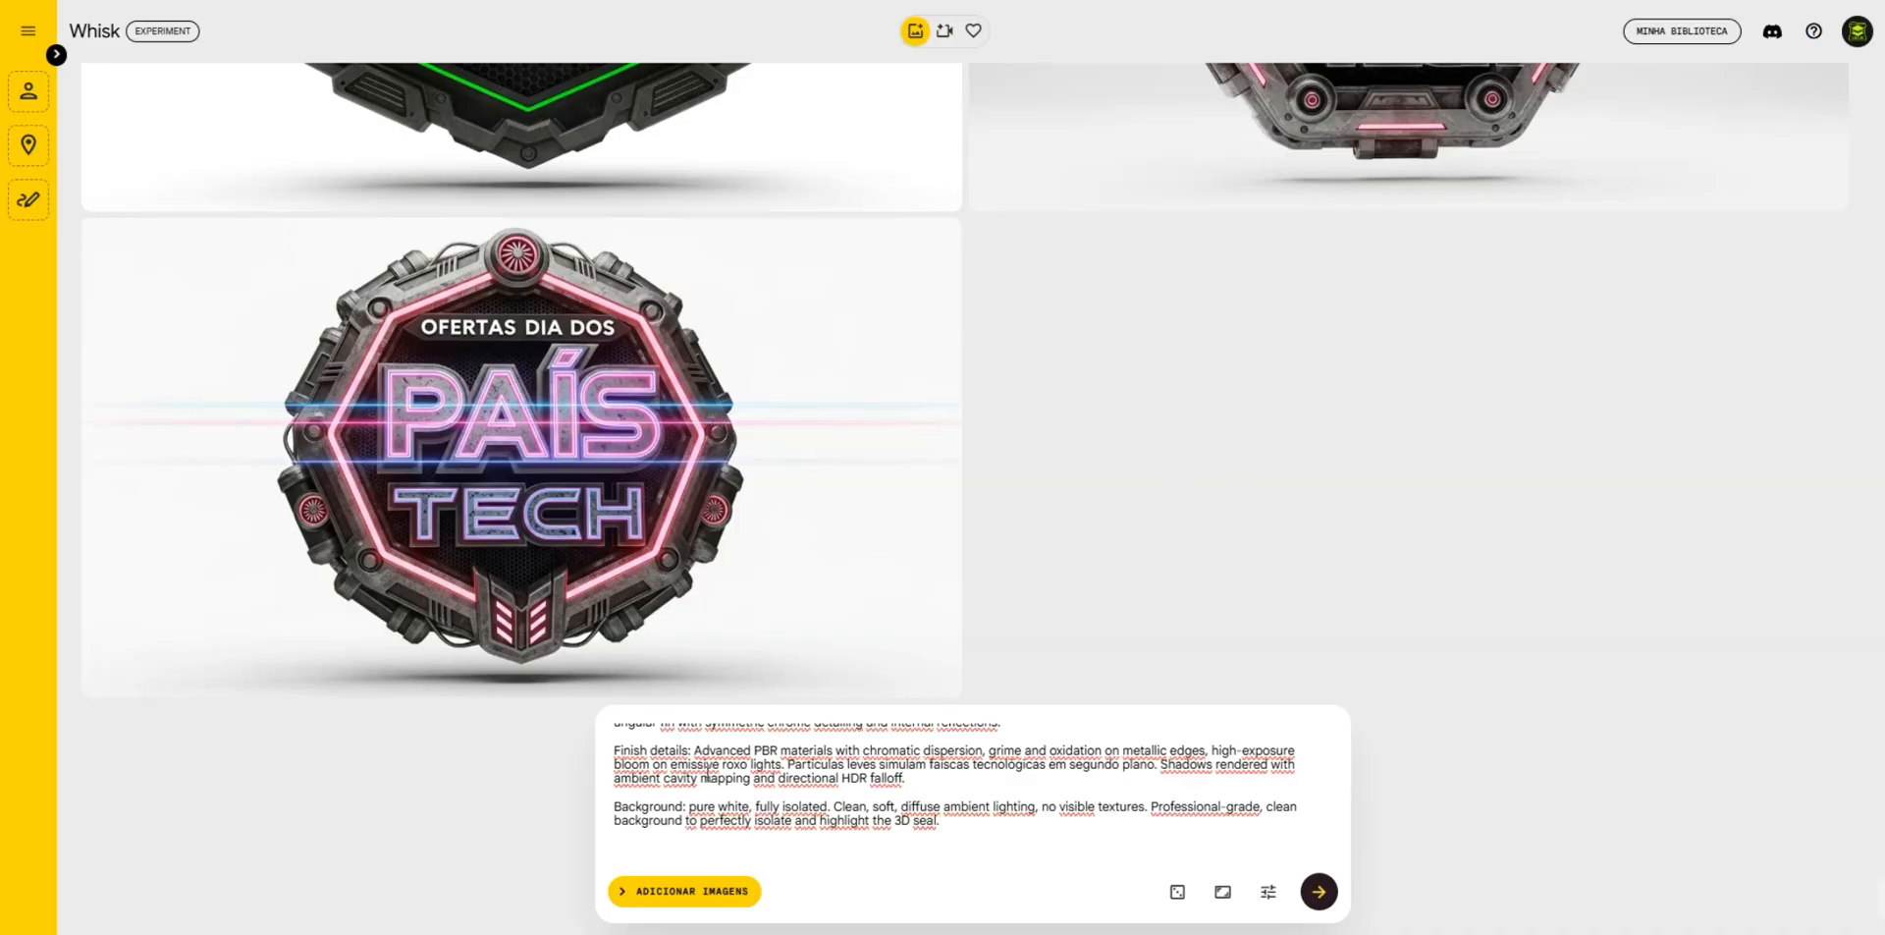
- Retype the third letter of the main text word as "Í" in the Whisk prompt and generate the badges again
{"action": "scroll", "coordinate": [707, 776], "scroll_direction": "up", "scroll_amount": 5}
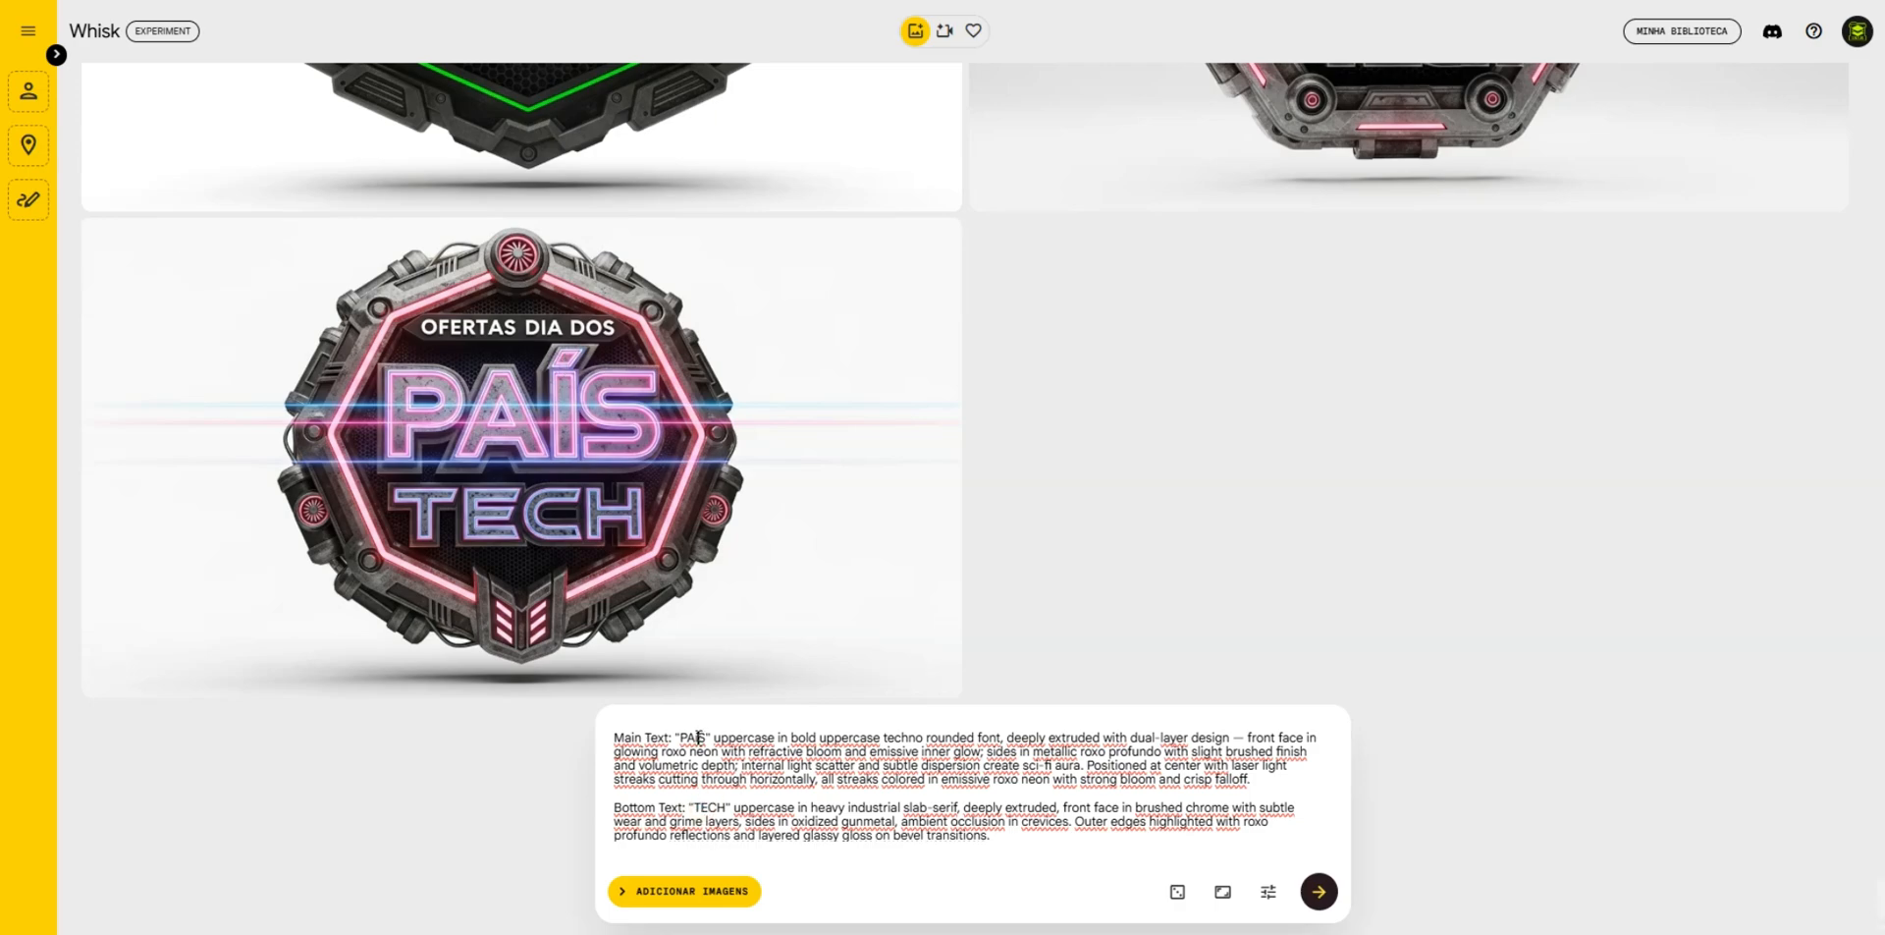
{"action": "scroll", "coordinate": [698, 738], "scroll_direction": "up", "scroll_amount": 1}
{"action": "left_click_drag", "start_coordinate": [699, 738], "coordinate": [697, 778]}
{"action": "scroll", "coordinate": [699, 738], "scroll_direction": "down", "scroll_amount": 1}
{"action": "left_click", "coordinate": [698, 766]}
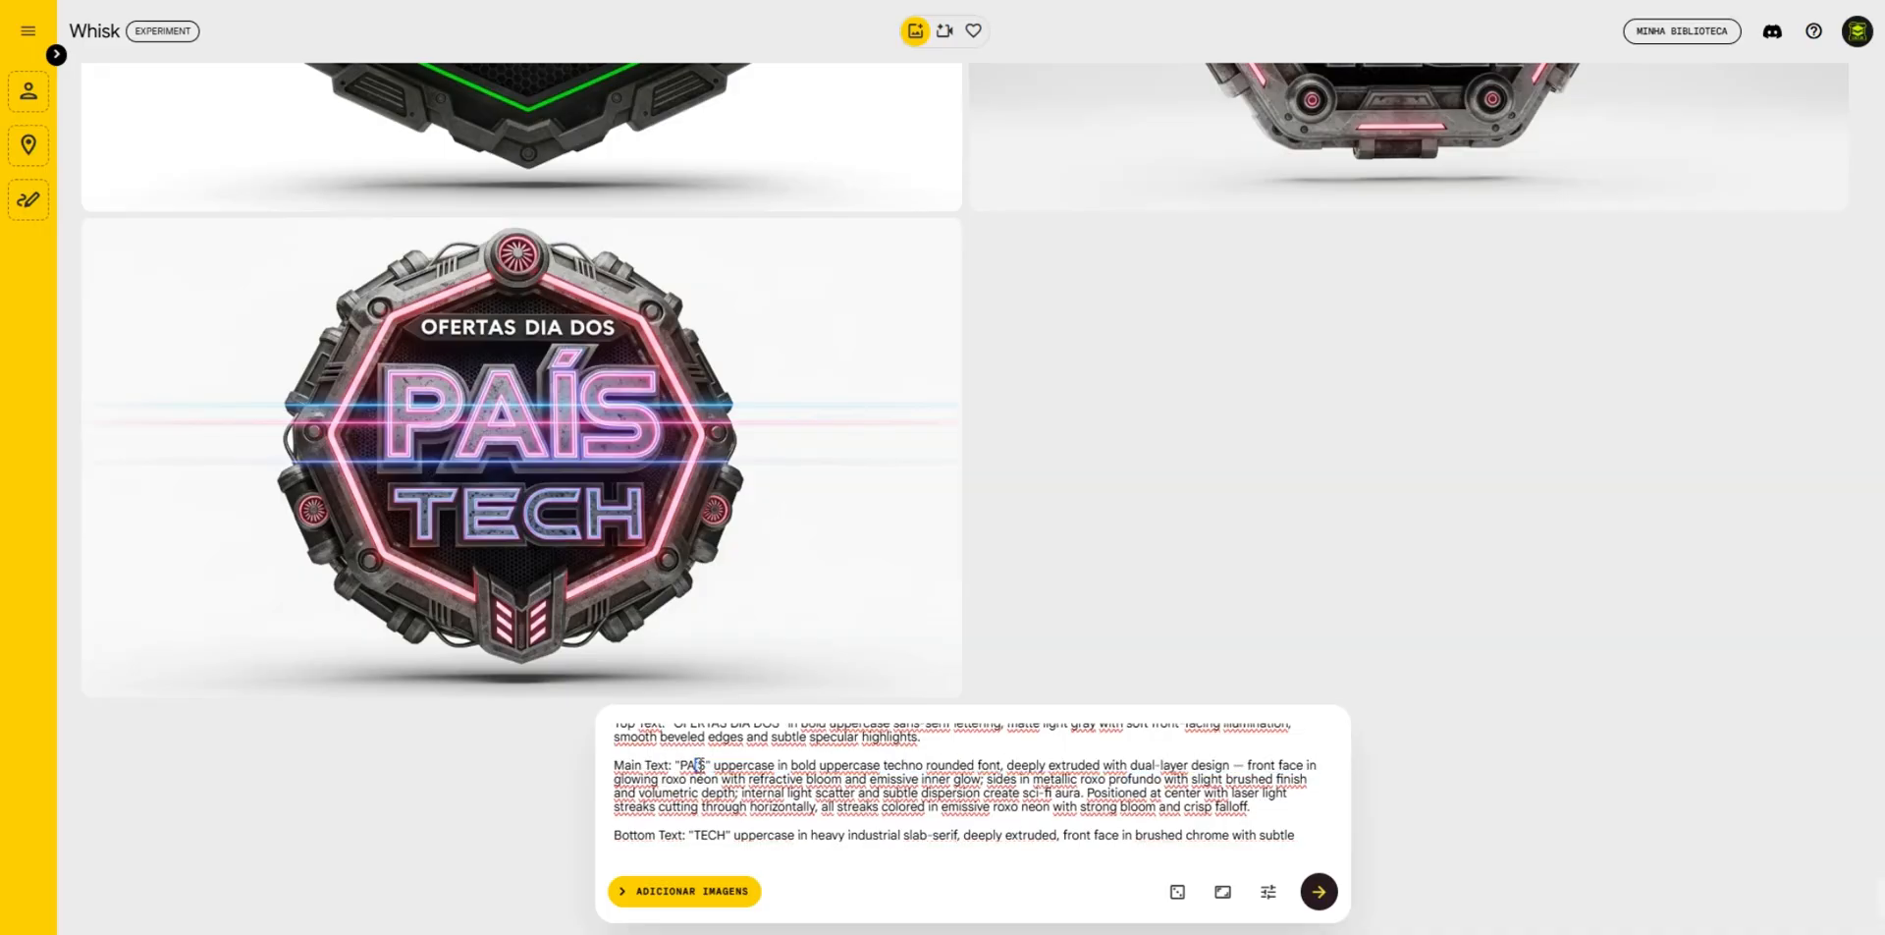
{"action": "key", "text": "BackSpace"}
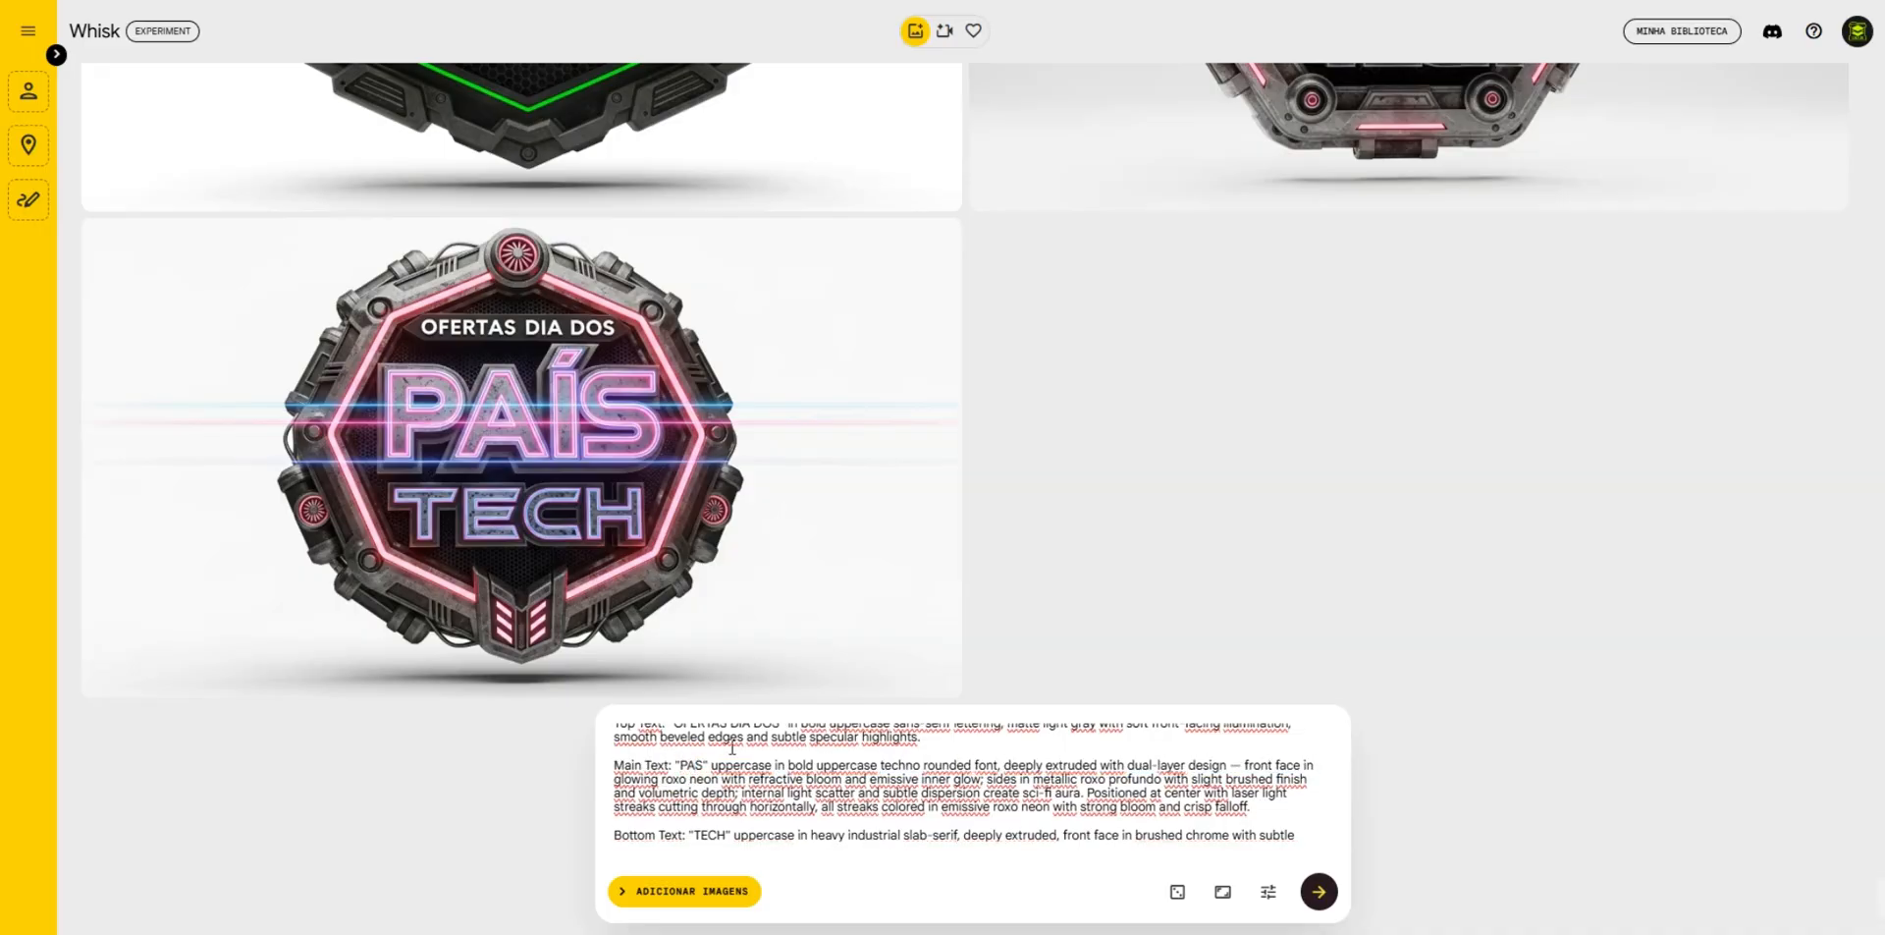
{"action": "type", "text": "I"}
{"action": "key", "text": "BackSpace"}
{"action": "type", "text": "Í"}
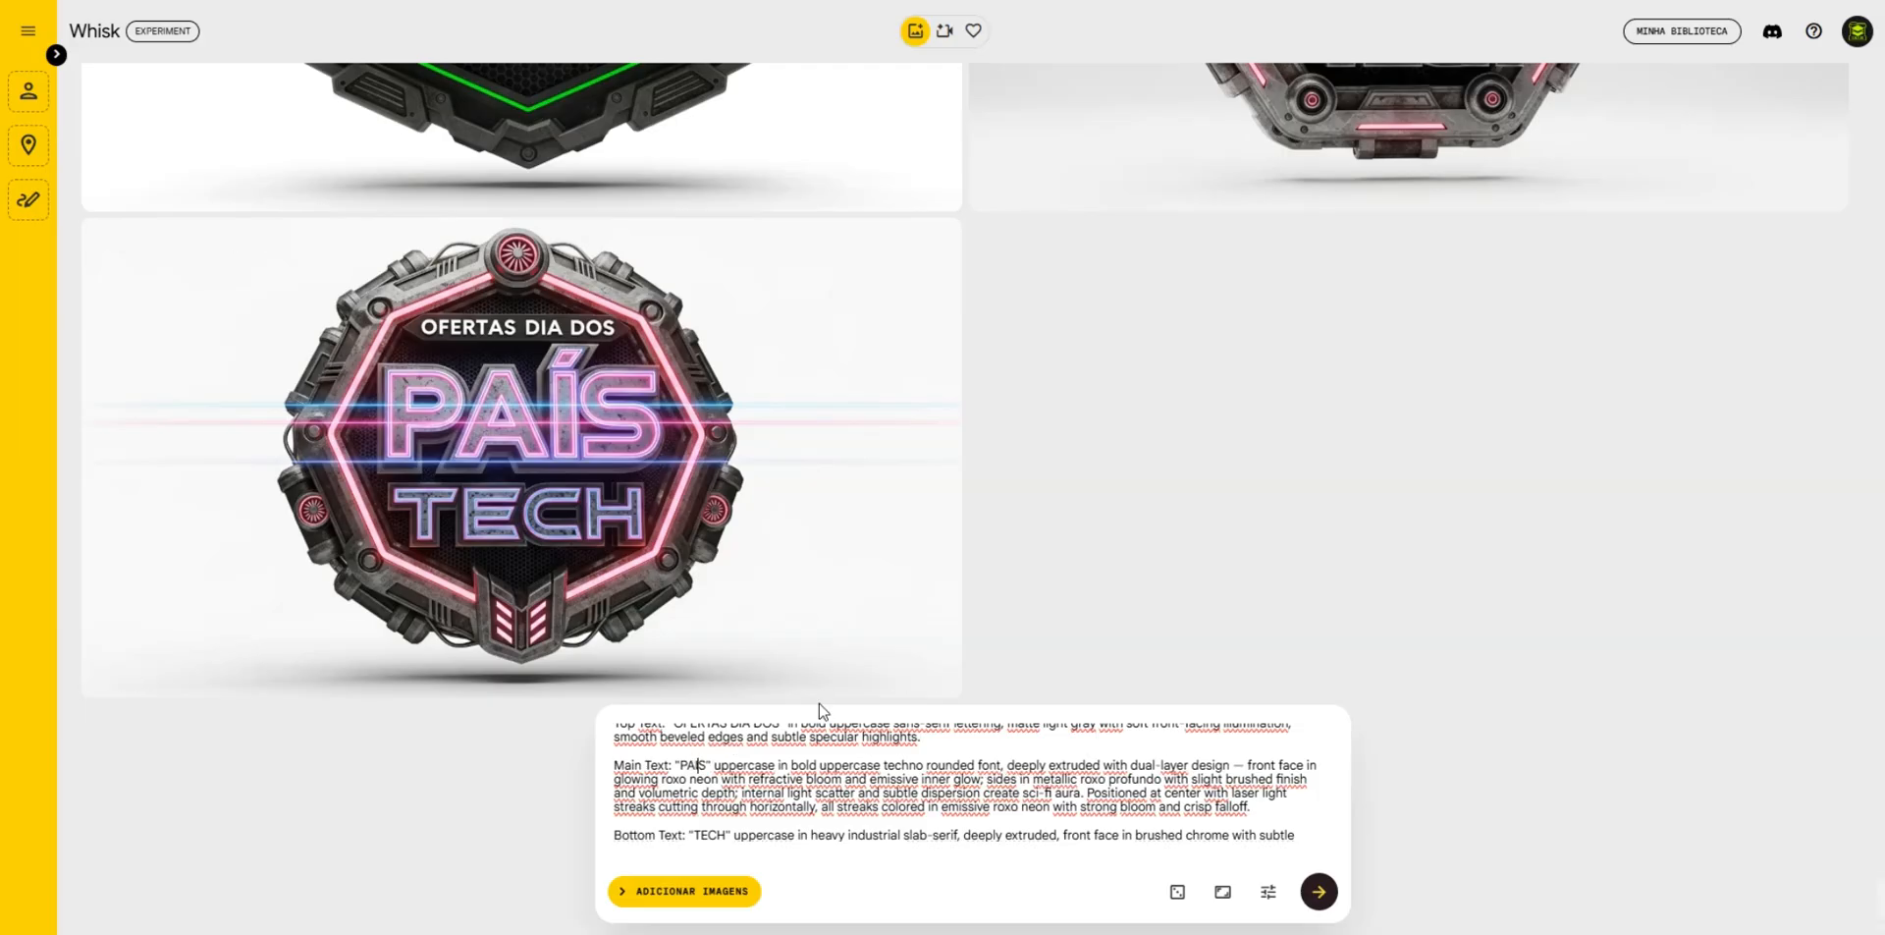
{"action": "key", "text": "BackSpace"}
{"action": "type", "text": "Í"}
{"action": "left_click", "coordinate": [1319, 890]}
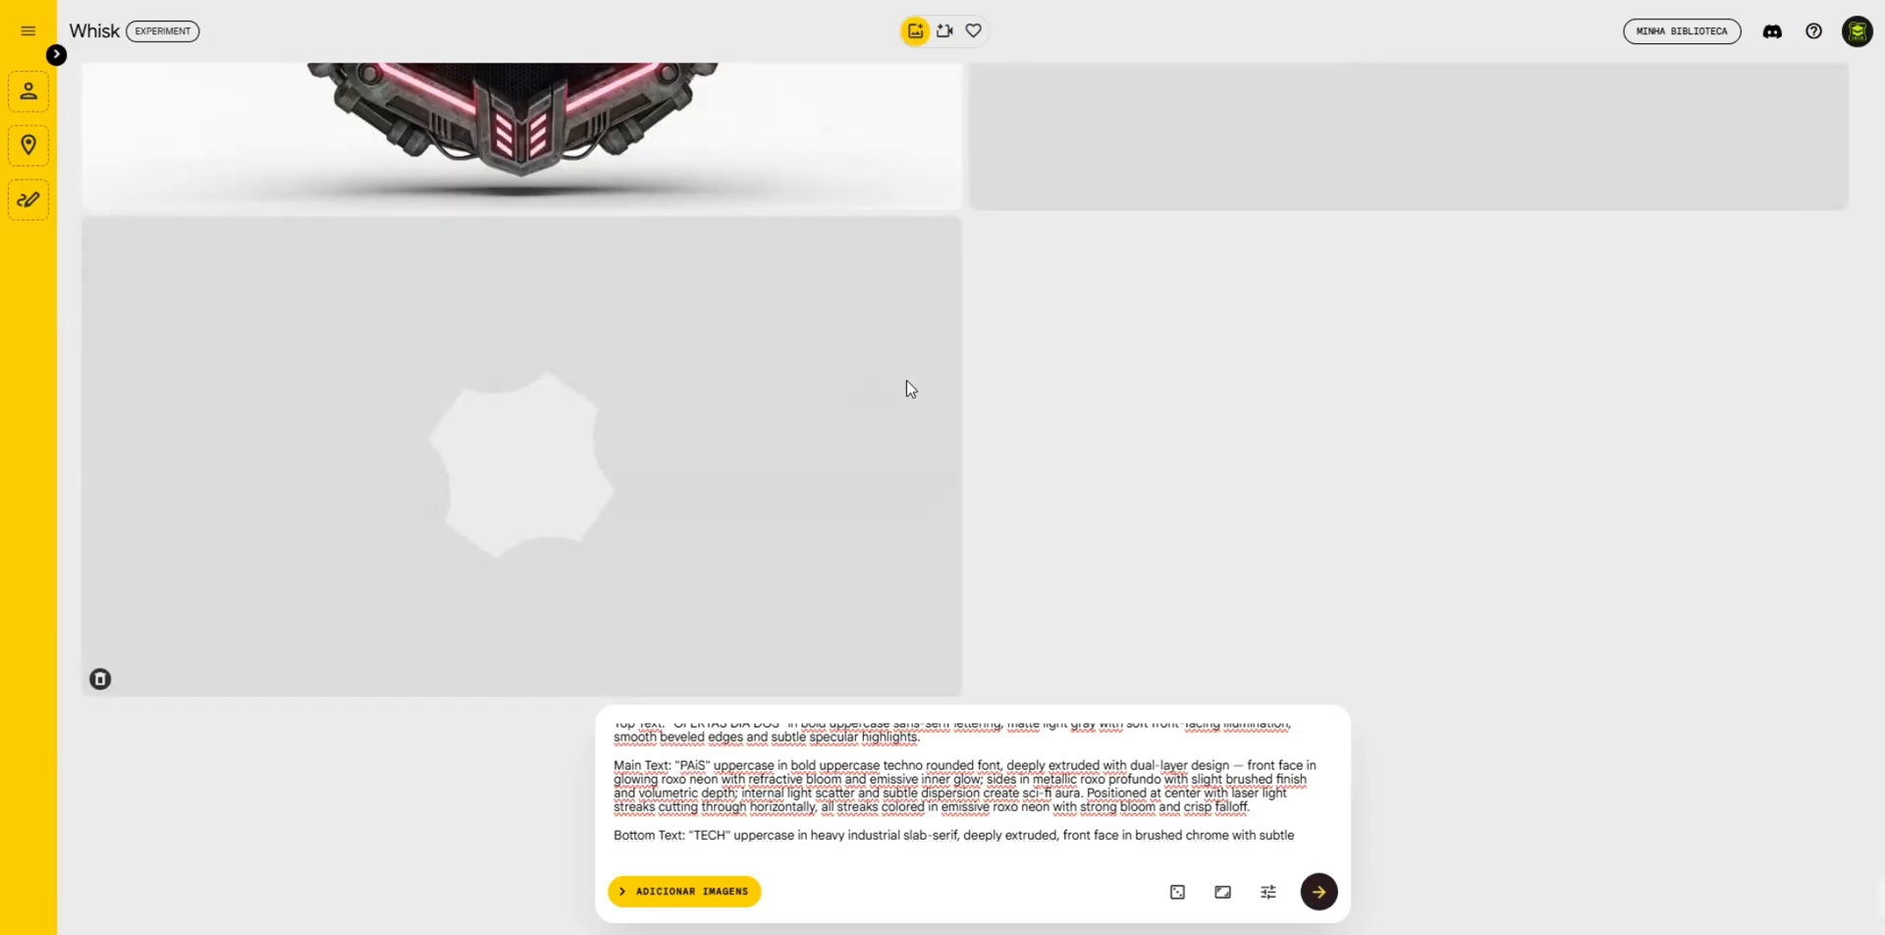